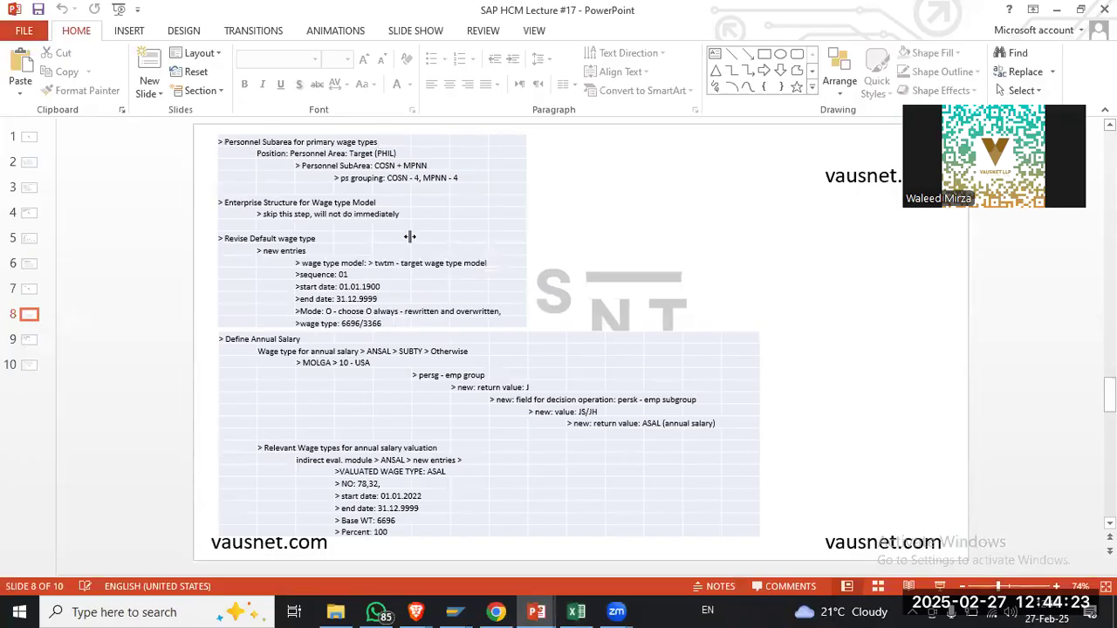
Step: Switch to the SAP IMG and expand Personnel Administration > Payroll Data > Basic Pay > Wage Types
key(alt+Tab)
key(alt+Tab)
key(alt+Tab)
key(Tab)
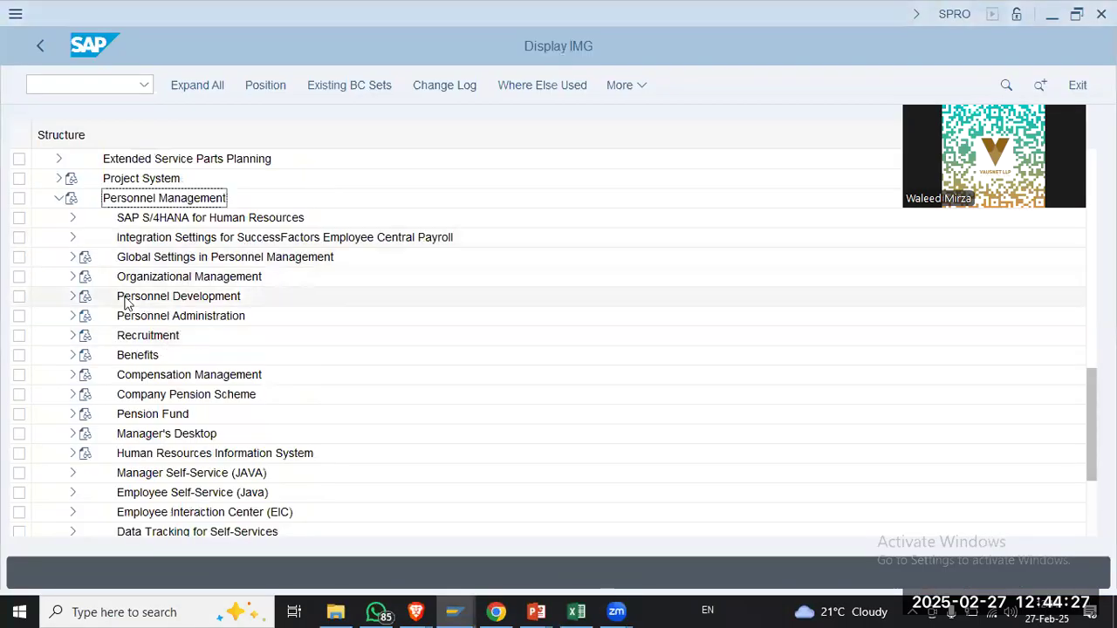
click(72, 316)
click(145, 492)
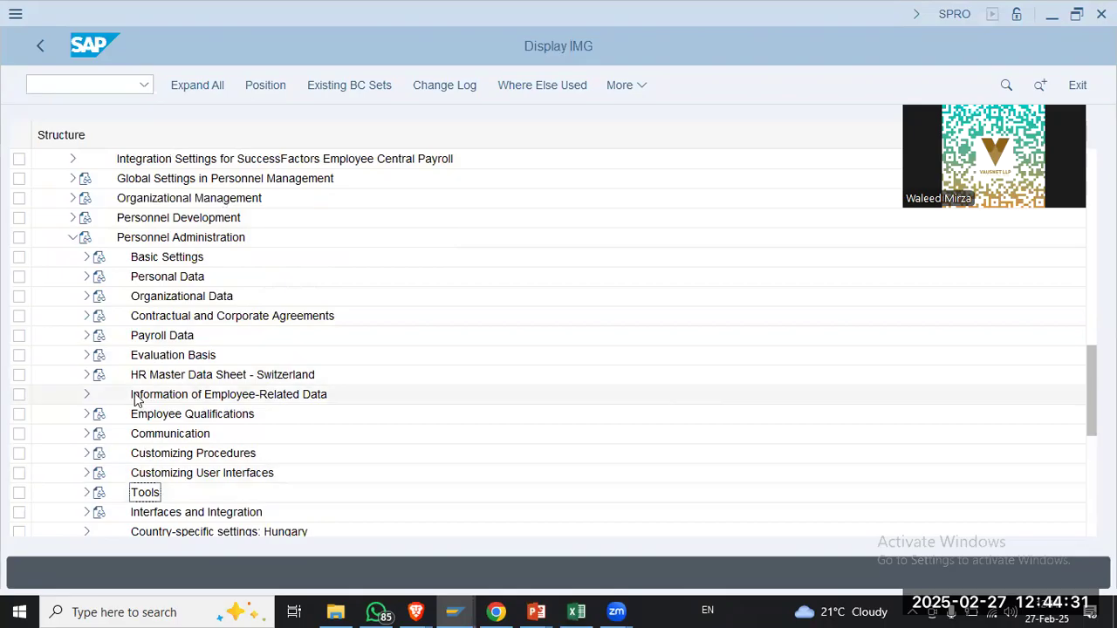
scroll(137, 399, down, 2)
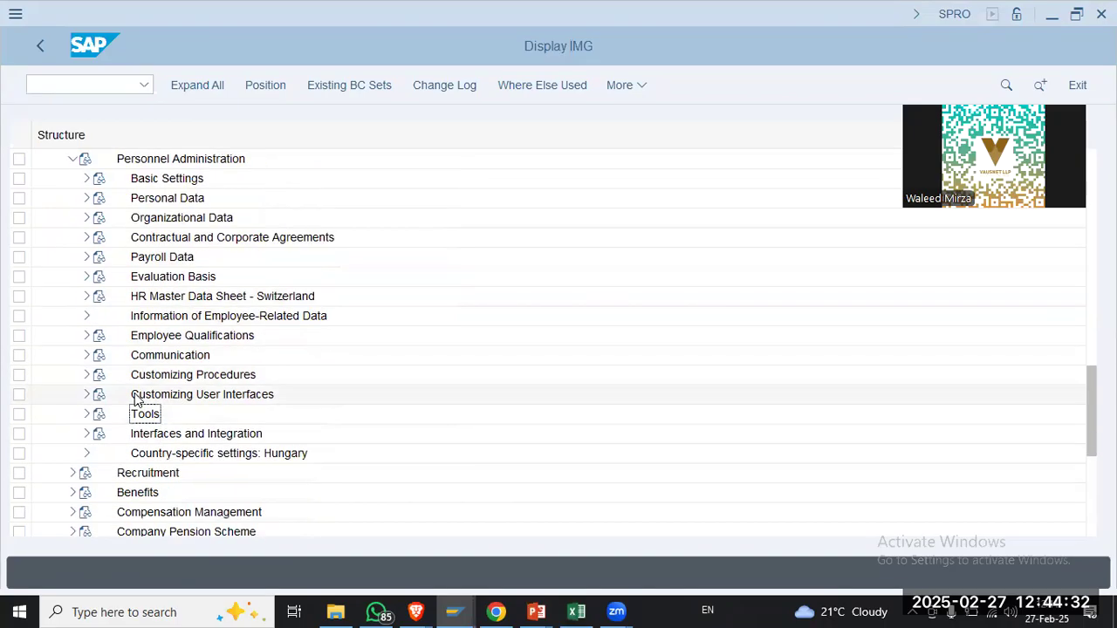
click(86, 256)
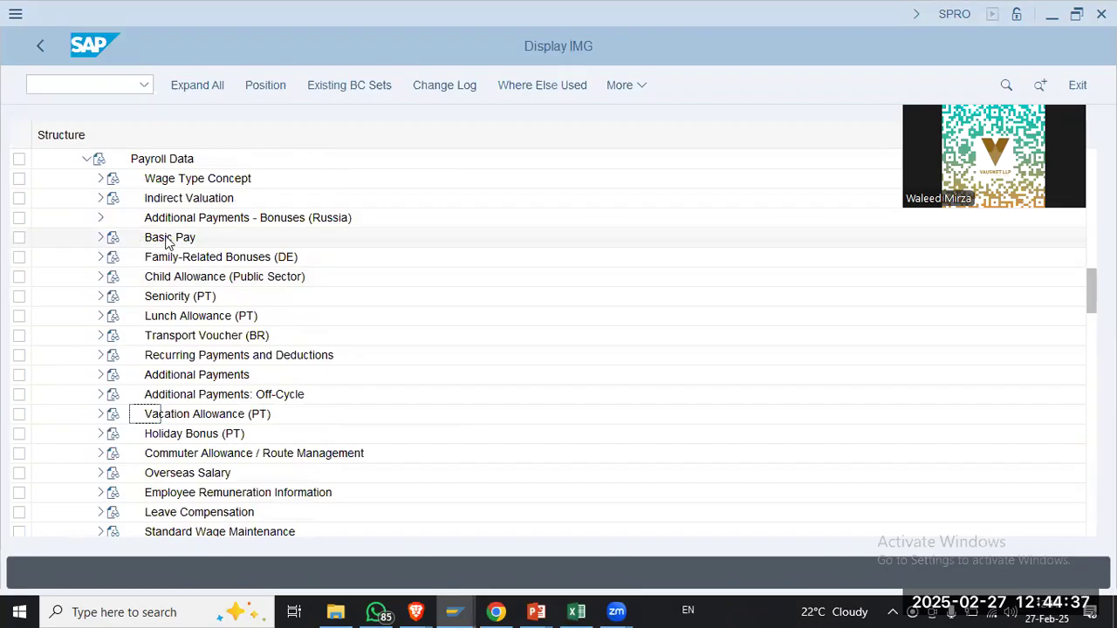
click(100, 237)
click(114, 433)
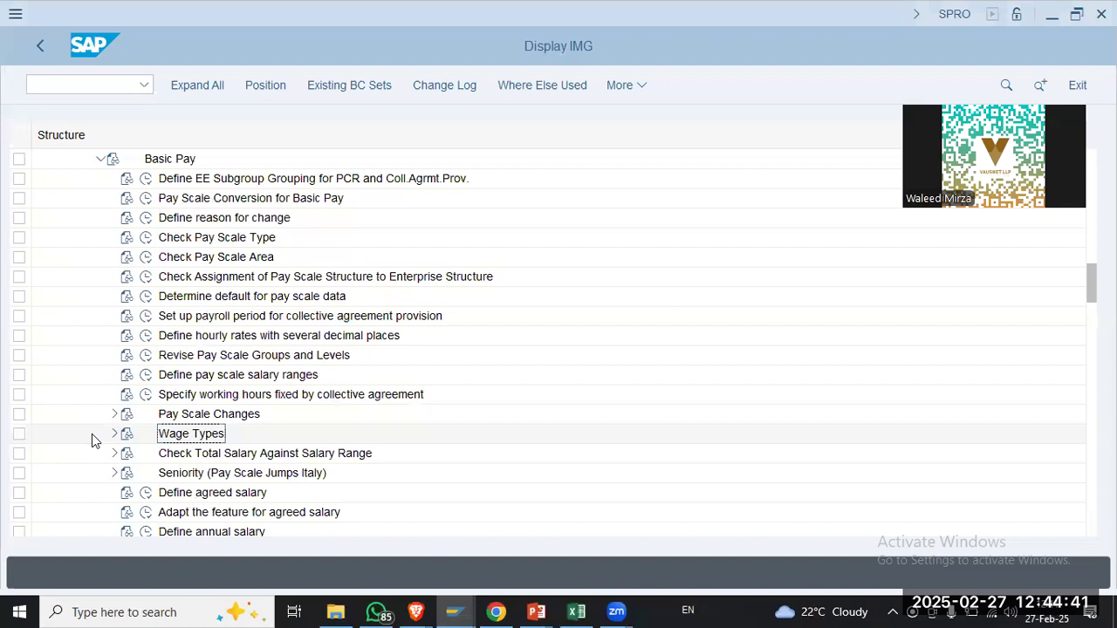
Step: Consult the Lecture #17 notes and open the Personnel Subareas for Primary Wage Type activity in the SAP IMG
key(alt+Tab)
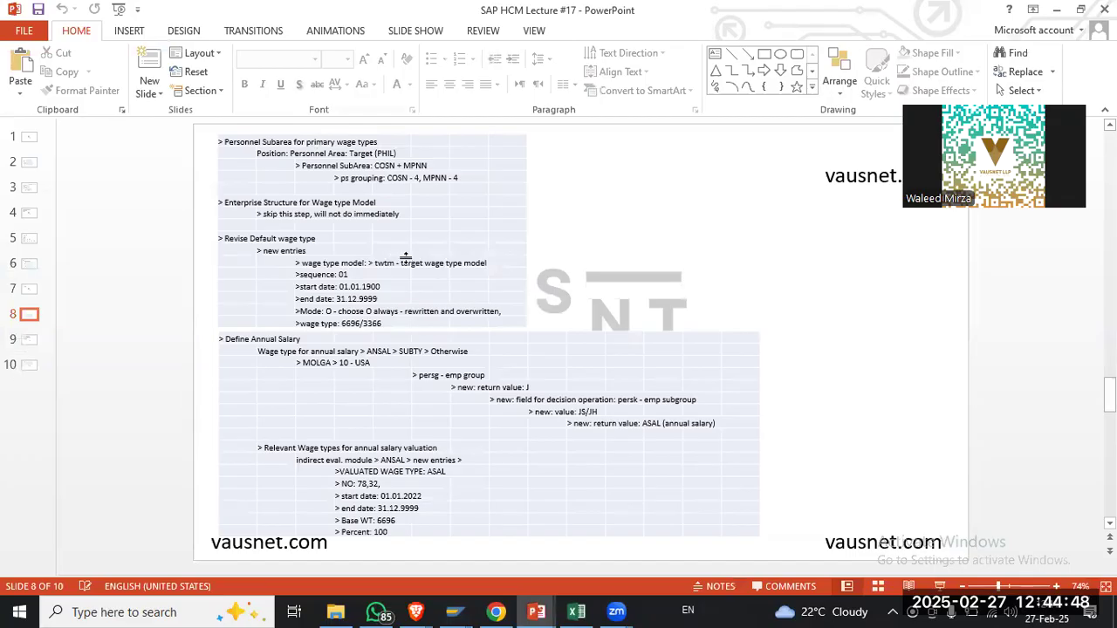
key(alt+Tab)
click(288, 394)
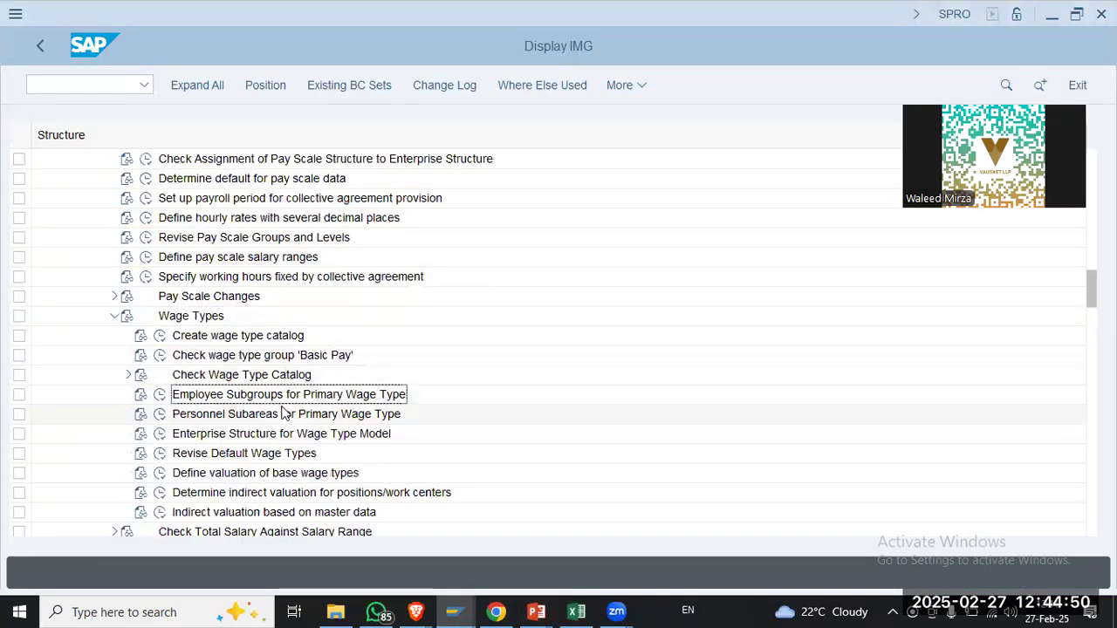
click(280, 414)
scroll(280, 413, down, 1)
click(265, 375)
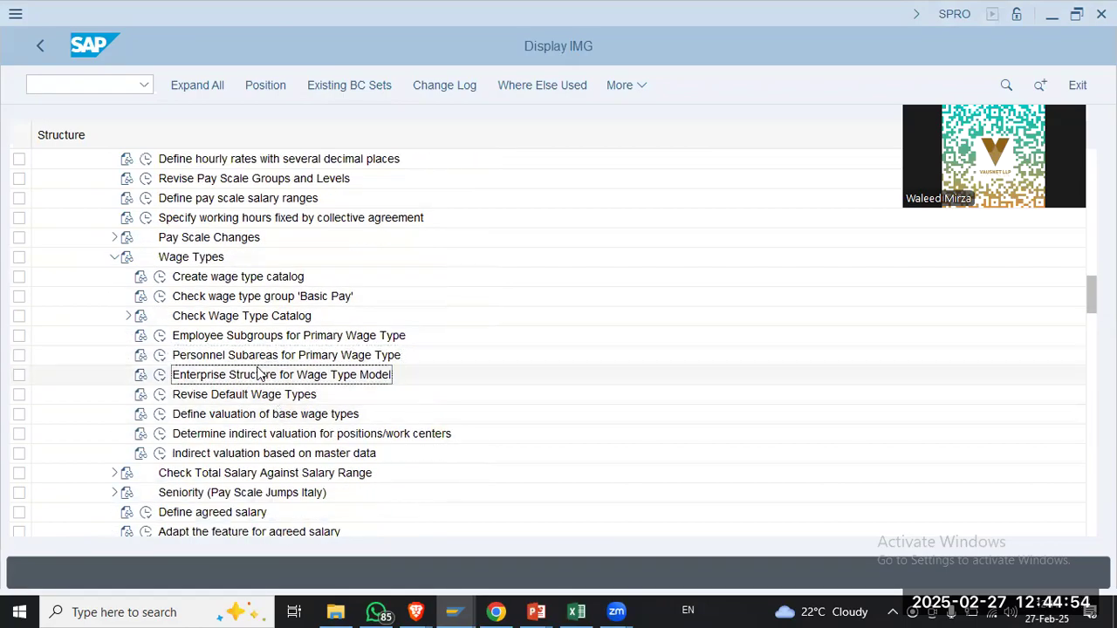
click(260, 355)
click(160, 355)
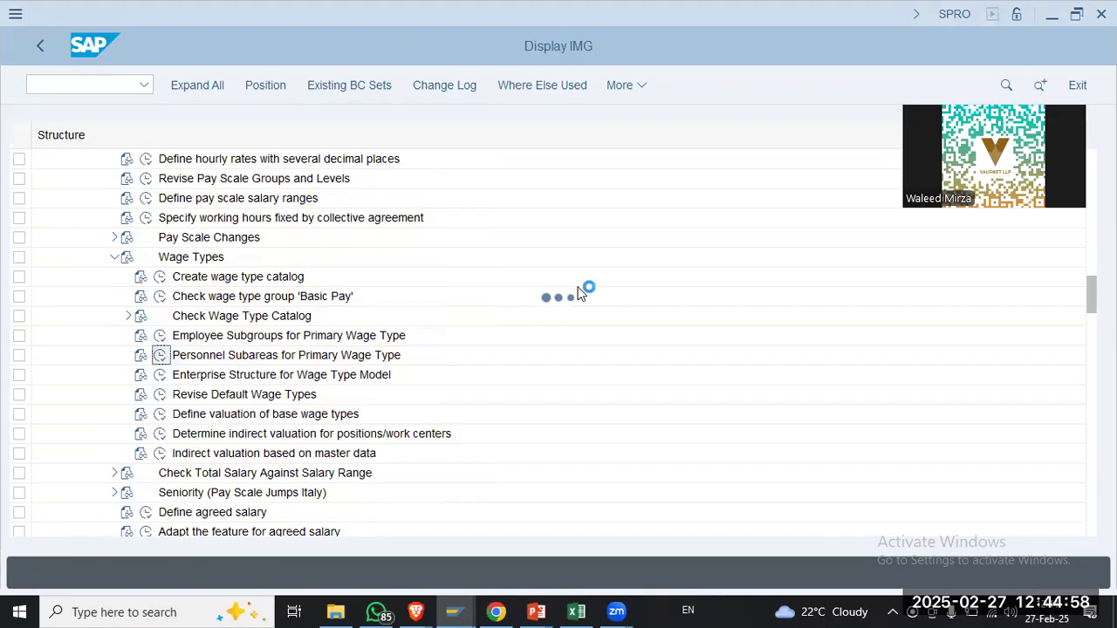
key(alt+Tab)
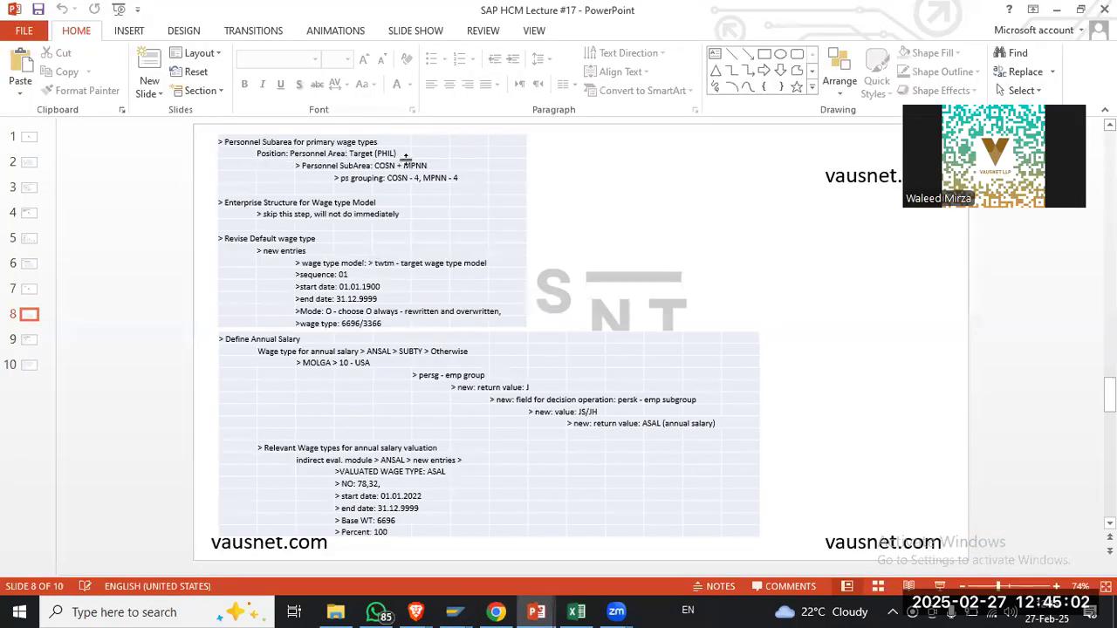
key(alt+Tab)
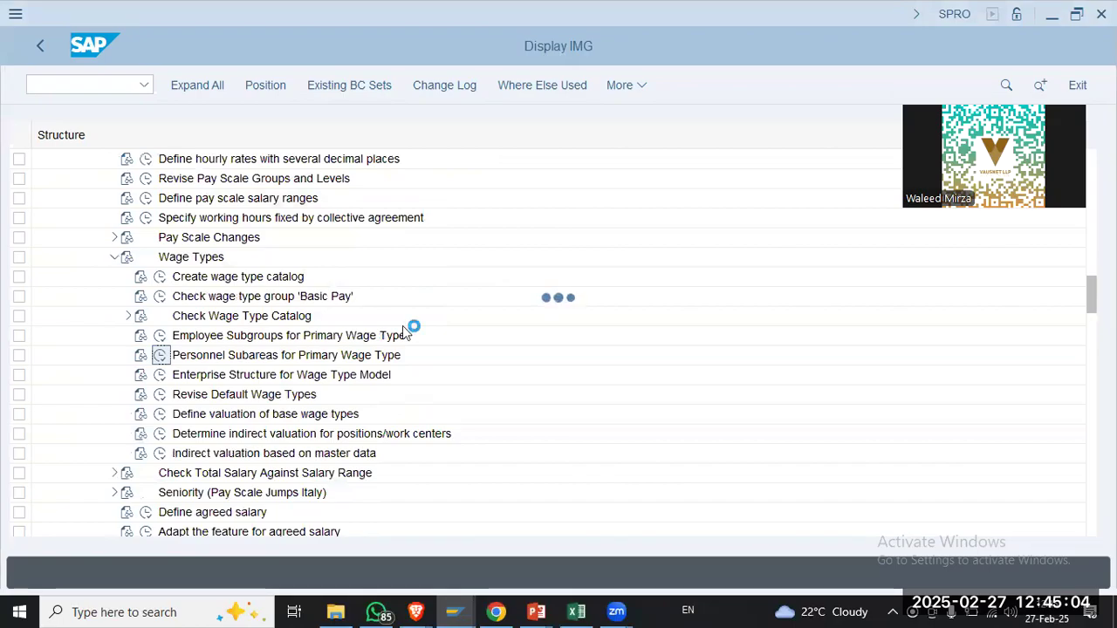
key(alt+Tab)
key(alt+Tab)
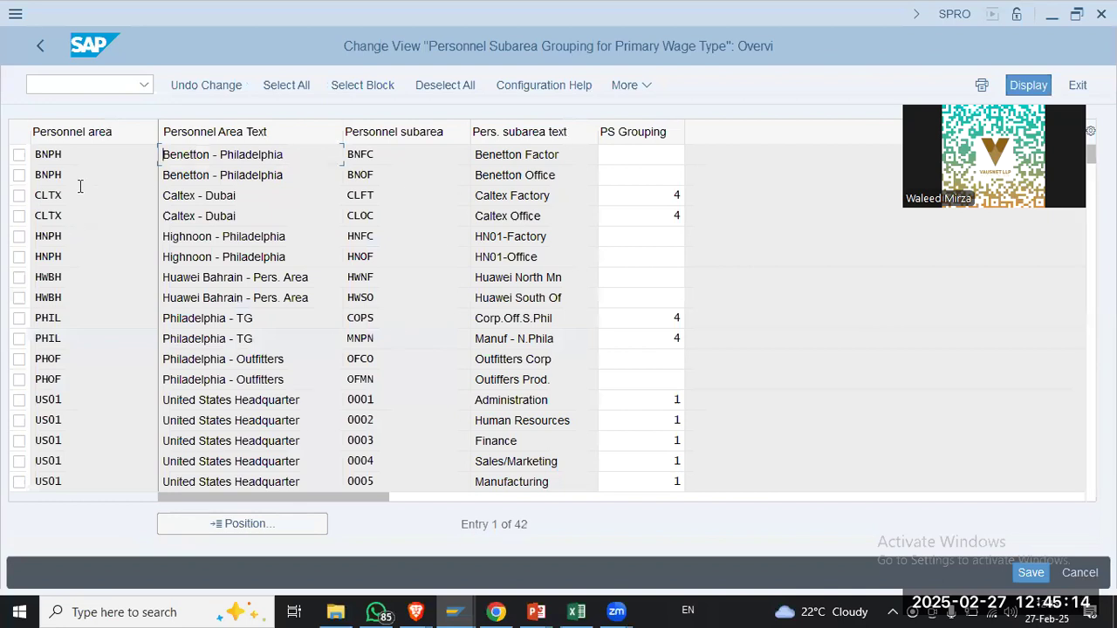
Step: Capture the personnel subarea grouping table's header and its BNPH and CLTX rows with Snip & Sketch
click(517, 195)
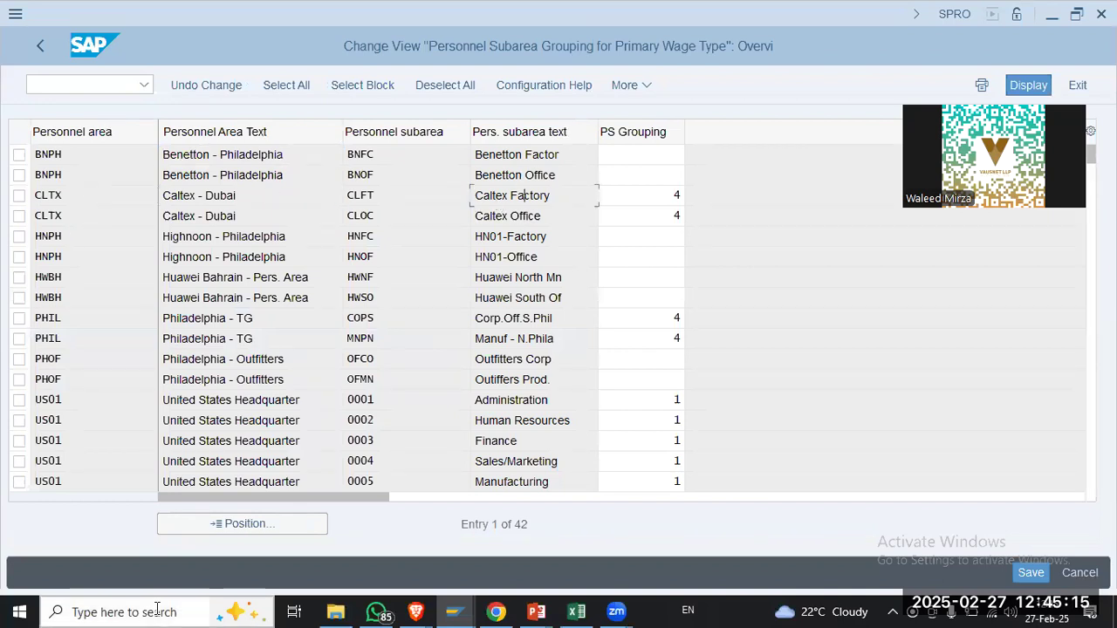
click(157, 608)
text(snip)
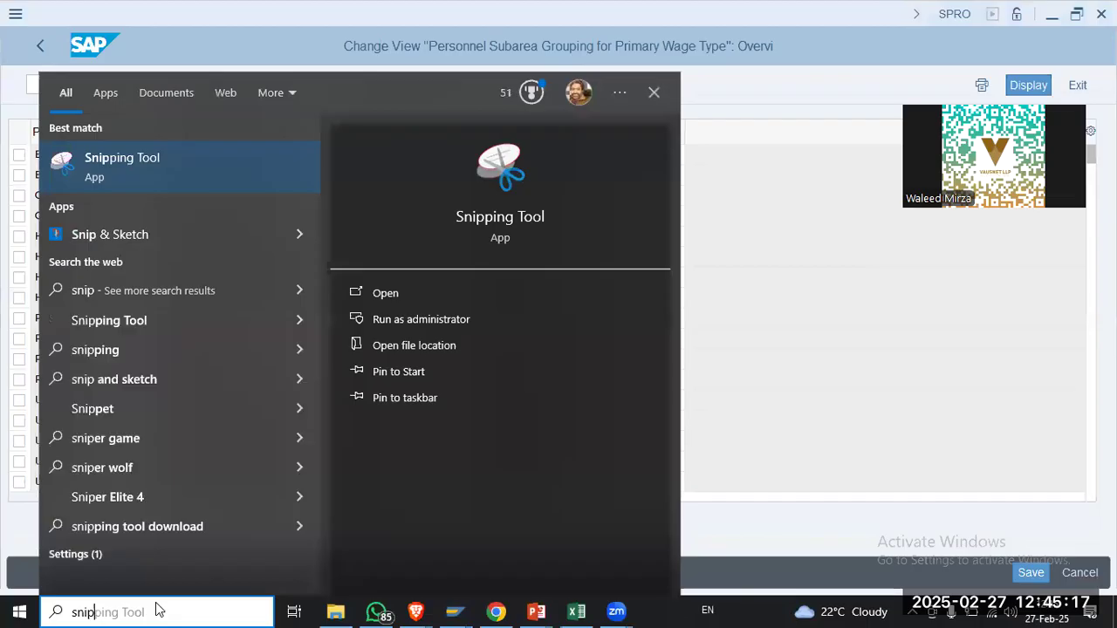
click(157, 230)
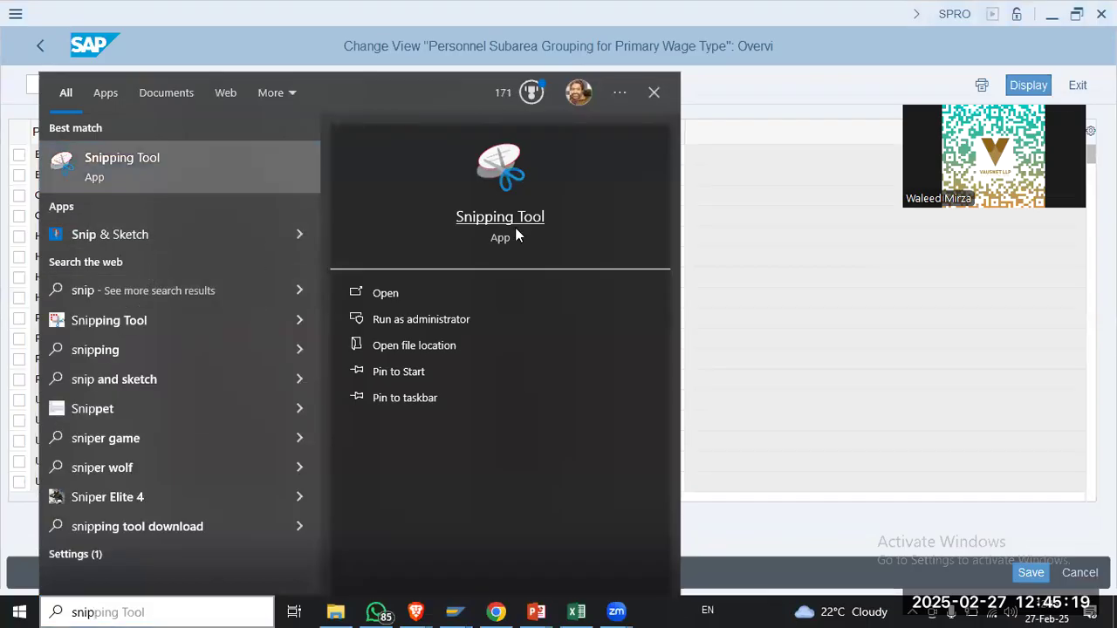
click(31, 43)
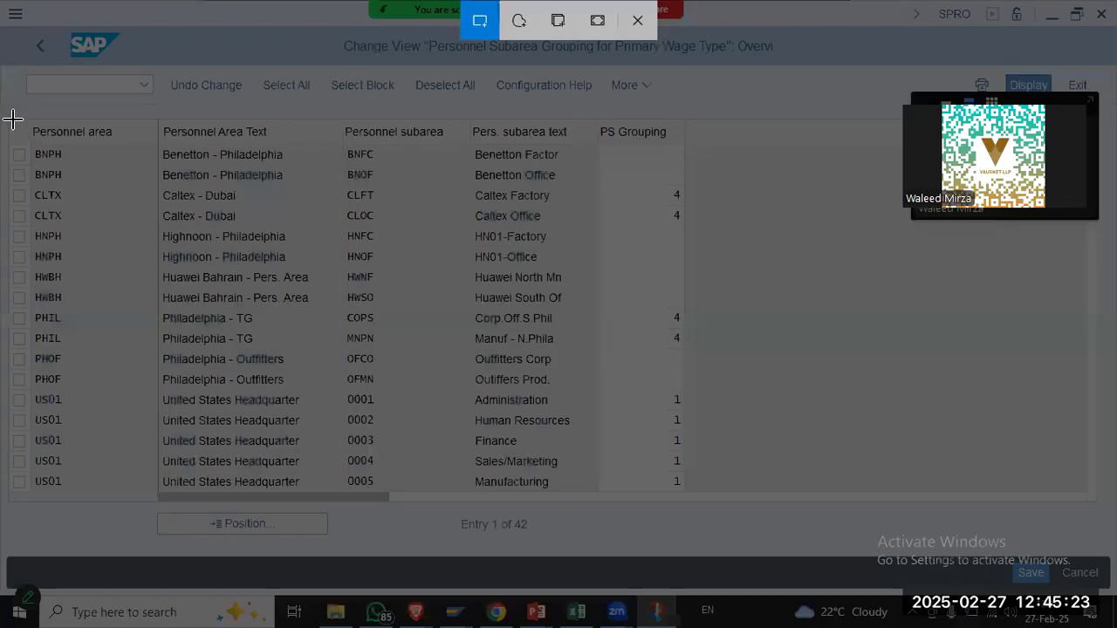
mouse_move(12, 115)
mouse_down()
mouse_move(452, 244)
mouse_move(788, 242)
mouse_move(683, 224)
mouse_up()
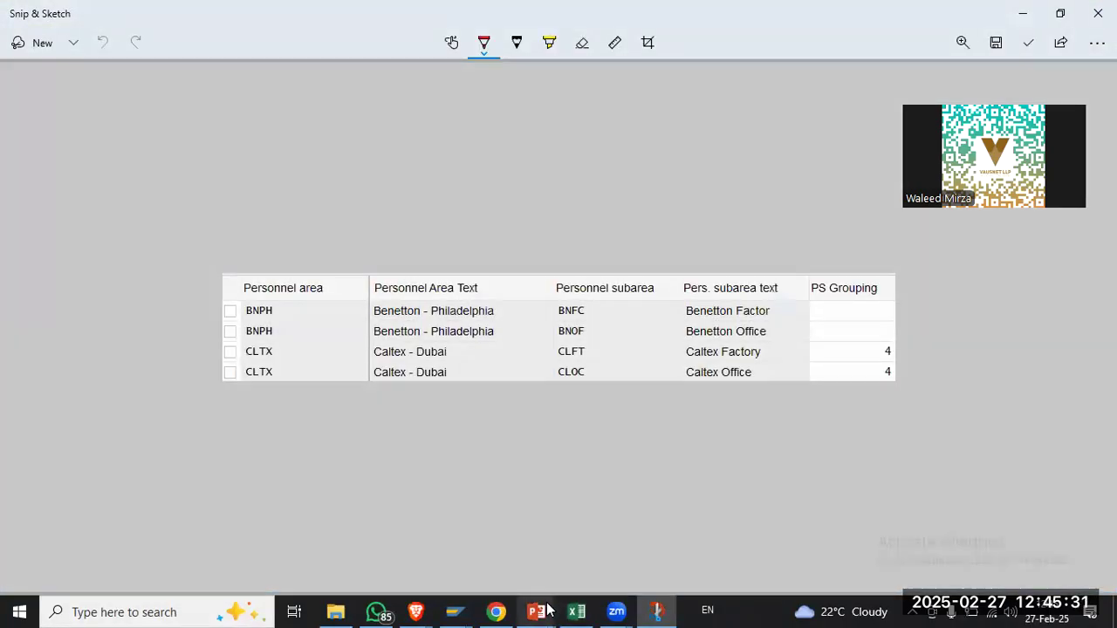
Step: Paste the captured table into slide 8 of SAP HCM Lecture #17 and place it beside the personnel subarea notes
mouse_move(535, 611)
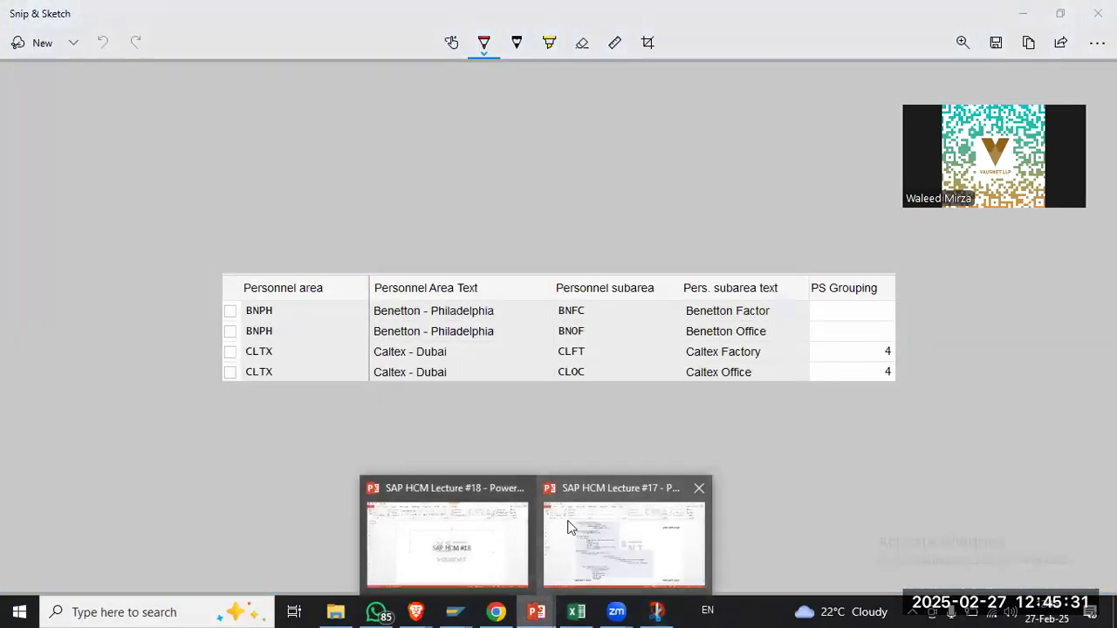
click(613, 514)
key(ctrl+v)
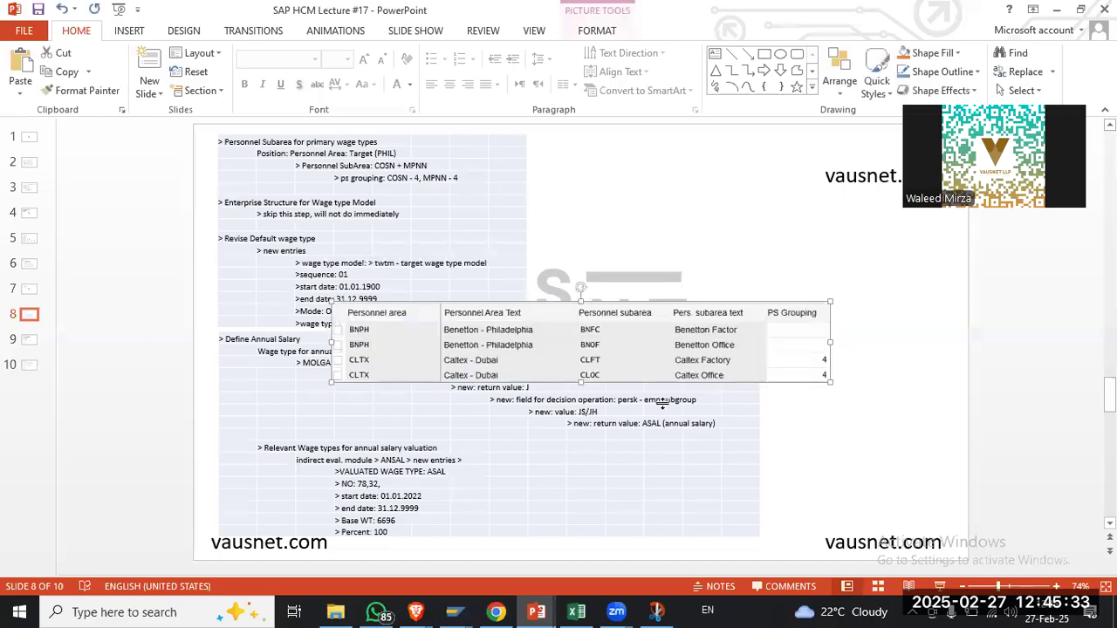
drag(673, 306, 807, 175)
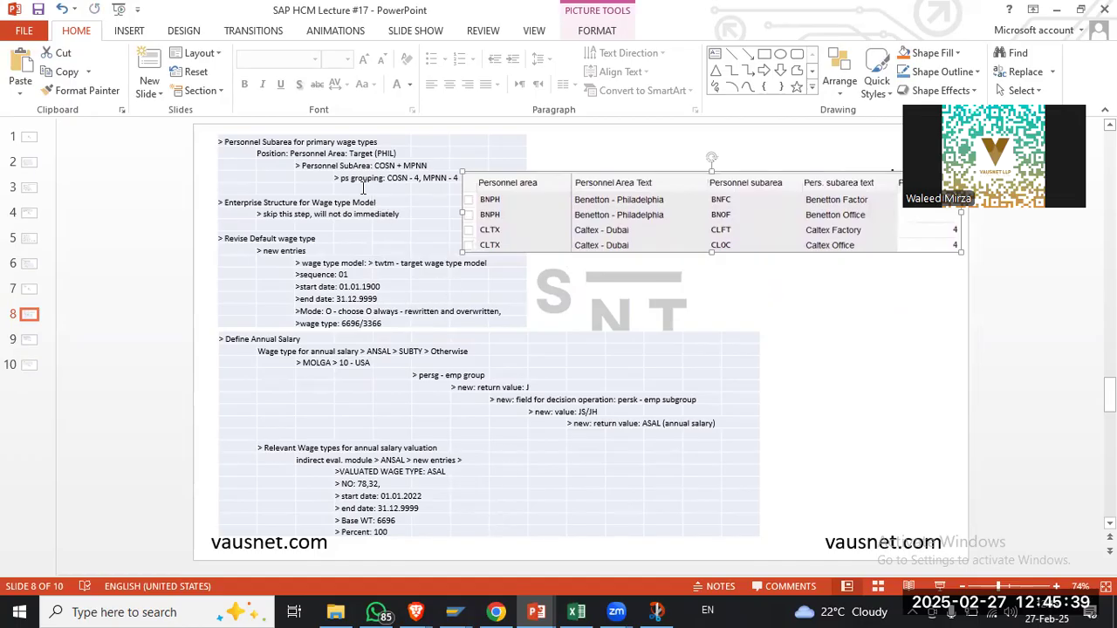
Step: Return to SAP, leave the personnel subarea grouping view and open the Enterprise Structure for Wage Type Model activity
key(alt+Tab)
key(alt+Tab)
key(alt+Tab)
key(Tab)
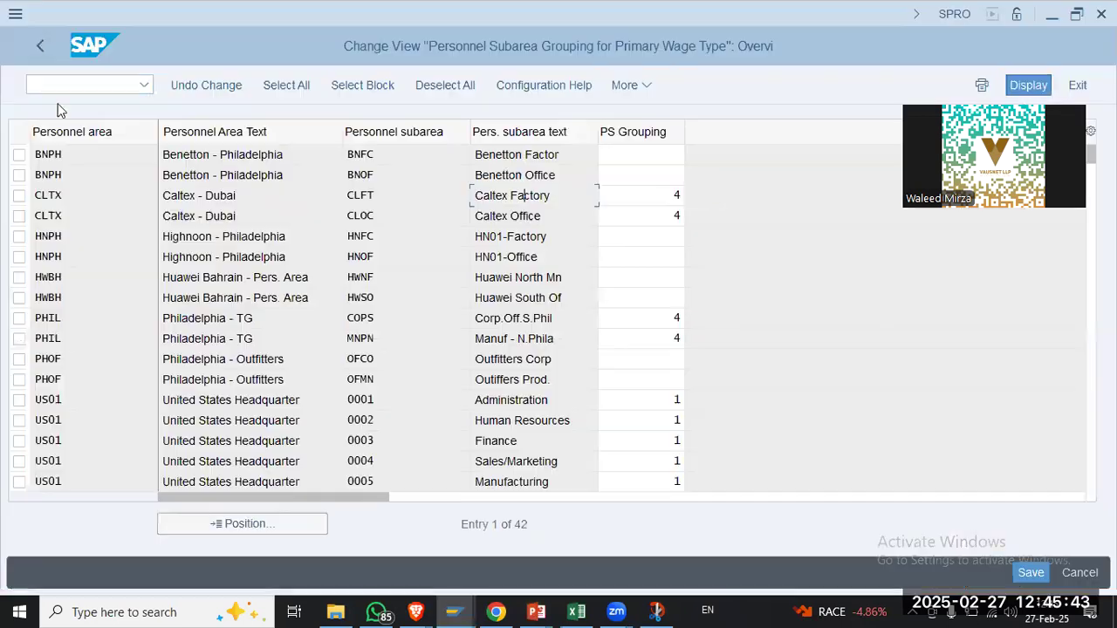
click(39, 39)
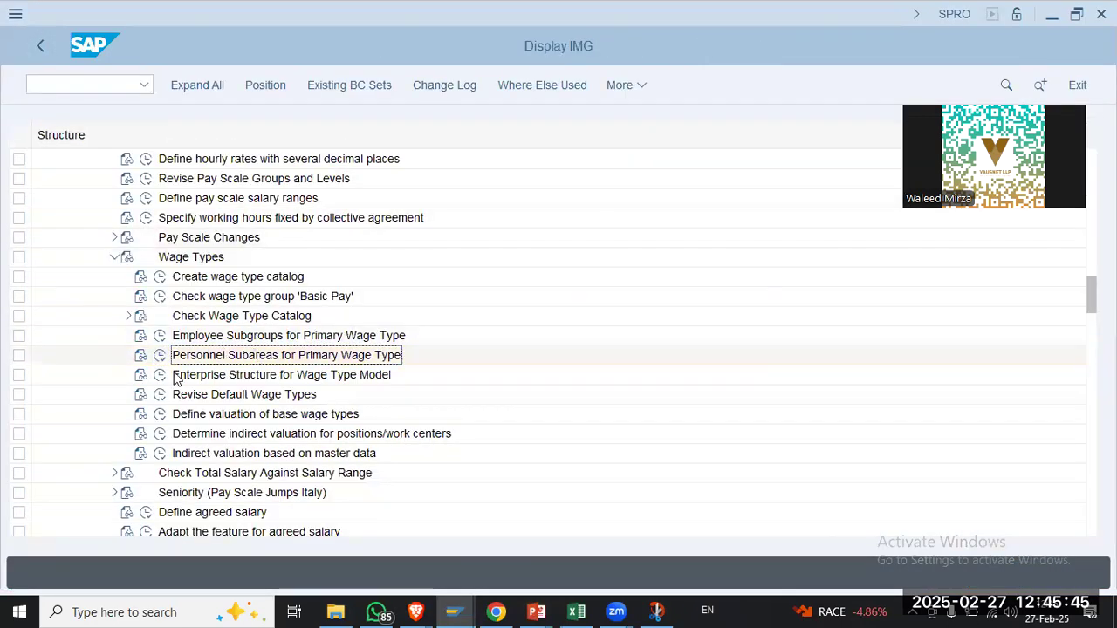
click(160, 375)
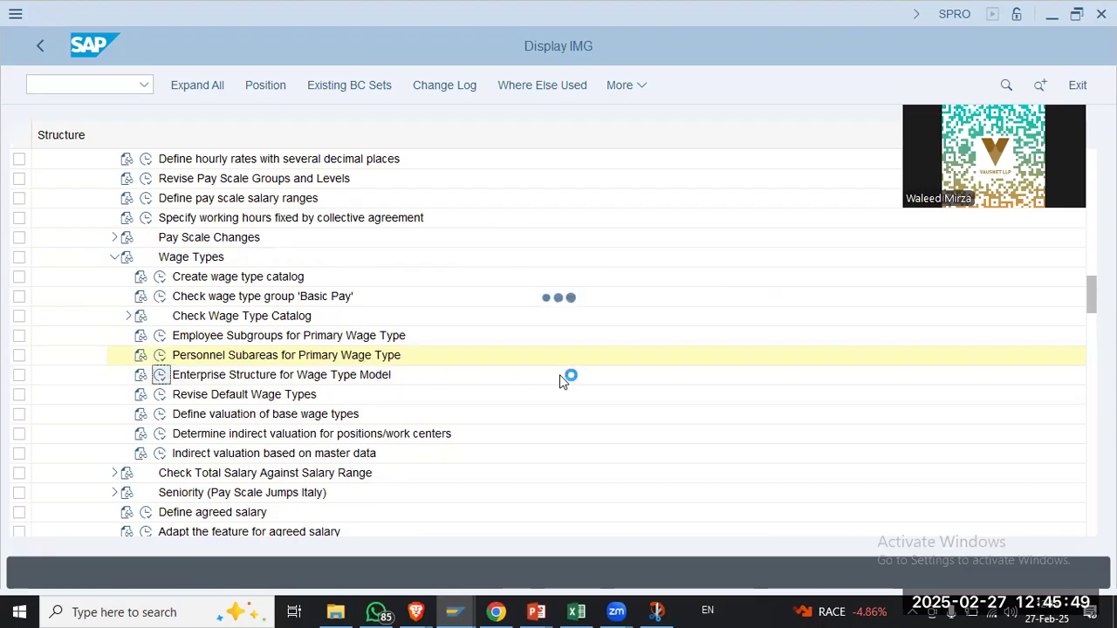
key(alt+Tab)
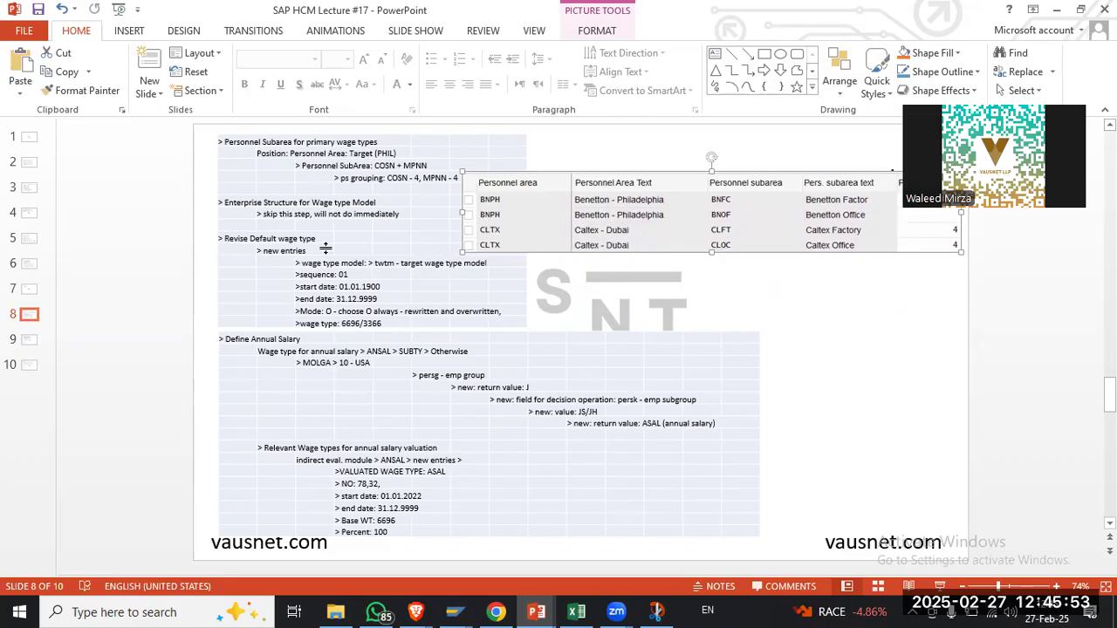
key(alt+Tab)
key(alt+Tab)
key(alt+Tab)
key(Tab)
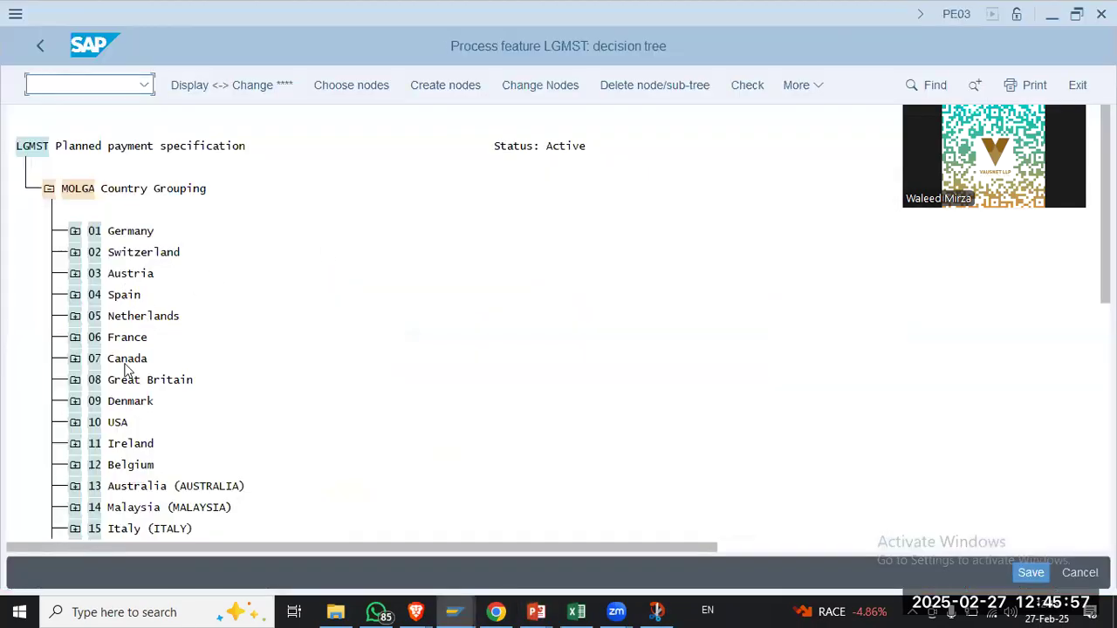
Step: Expand the LGMST decision tree under 10 USA through the SUBTY and otherwise branches to the PERSG employee groups
click(75, 422)
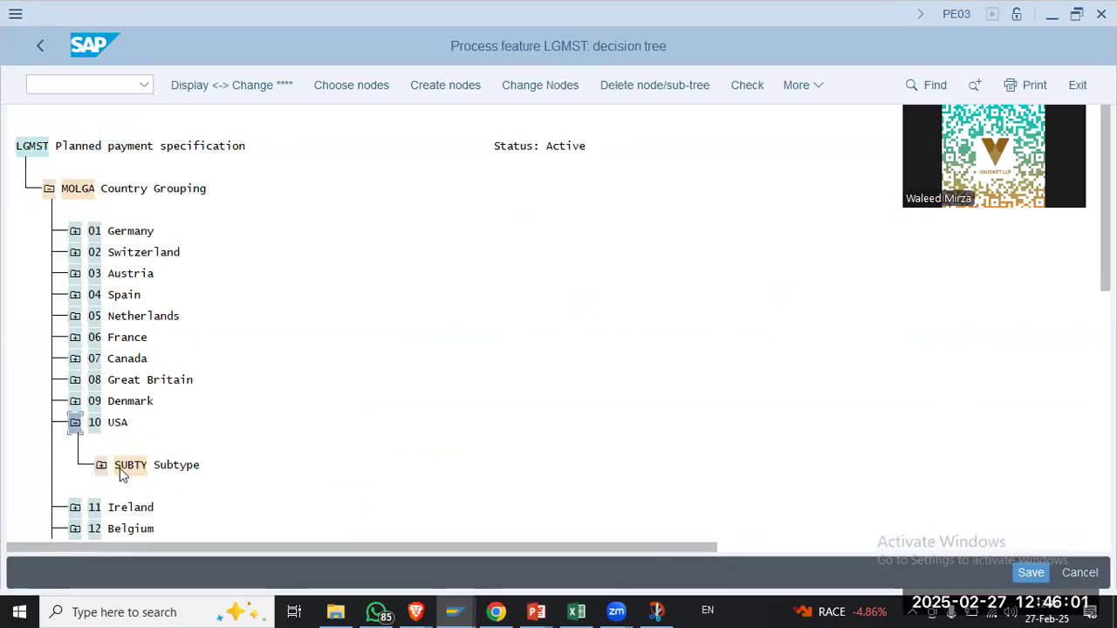
click(100, 467)
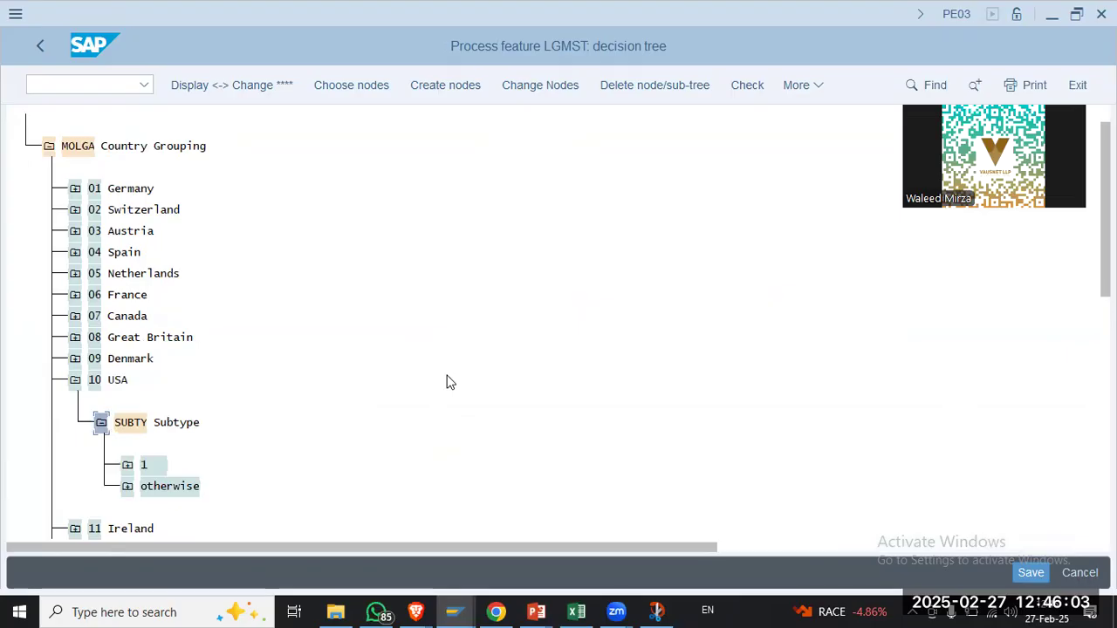
click(127, 467)
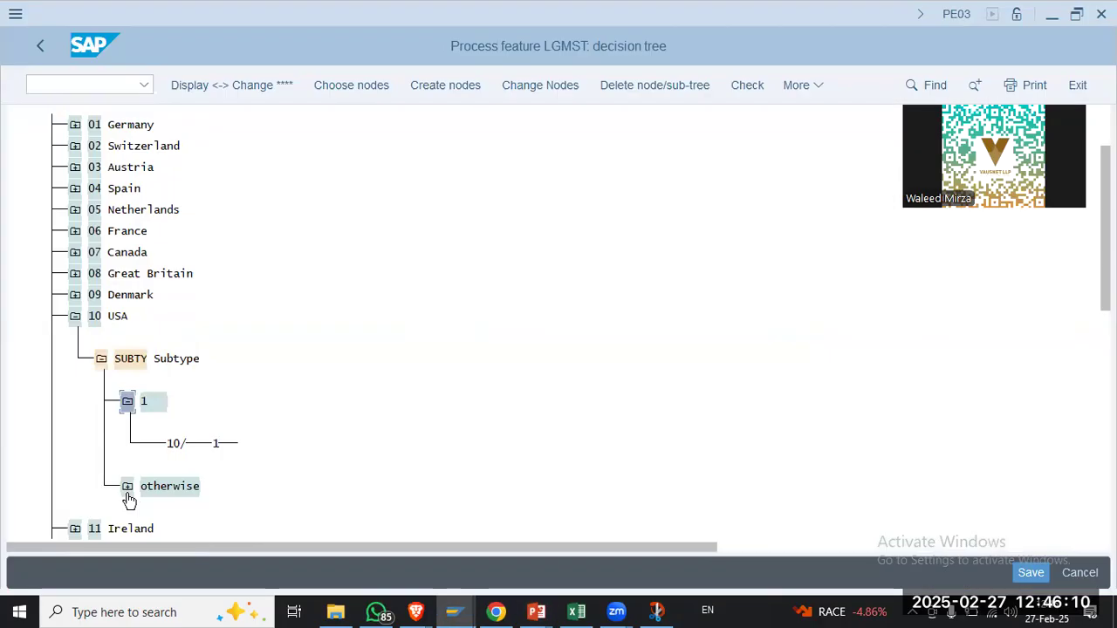
click(127, 486)
click(153, 486)
click(236, 423)
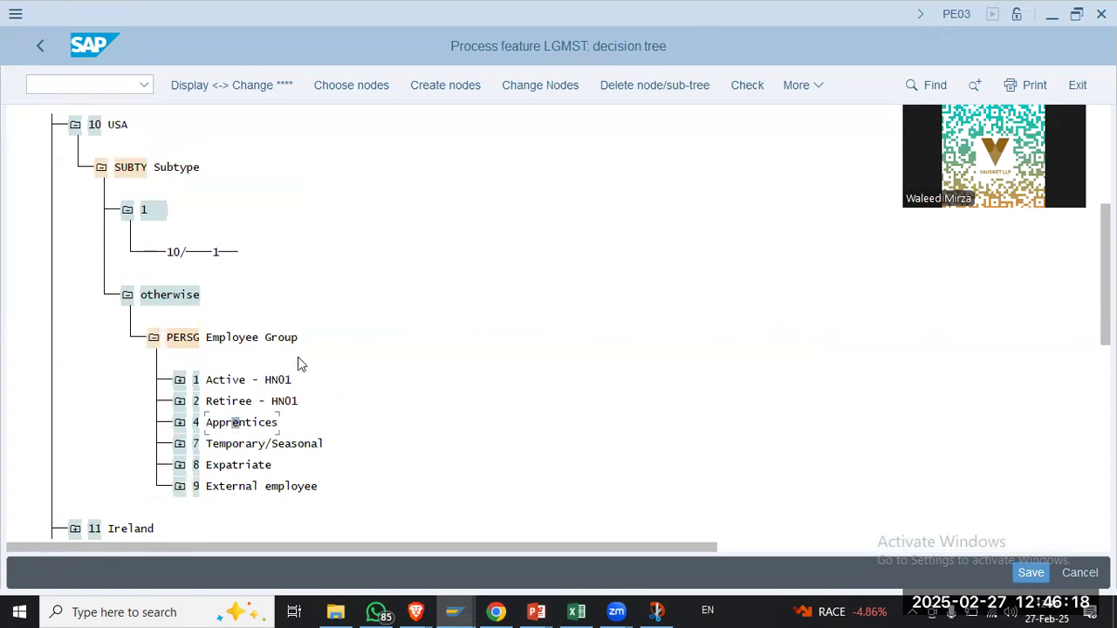
Step: Check the lecture notes and create a node with value C under PERSG Employee Group in the USA otherwise branch
key(alt+Tab)
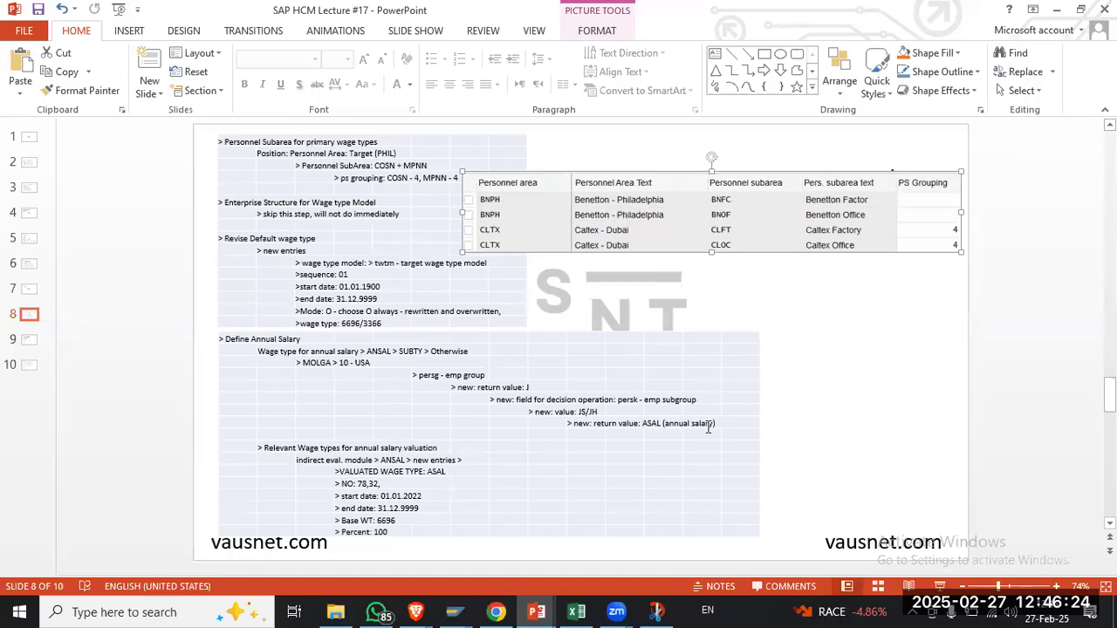
key(alt+Tab)
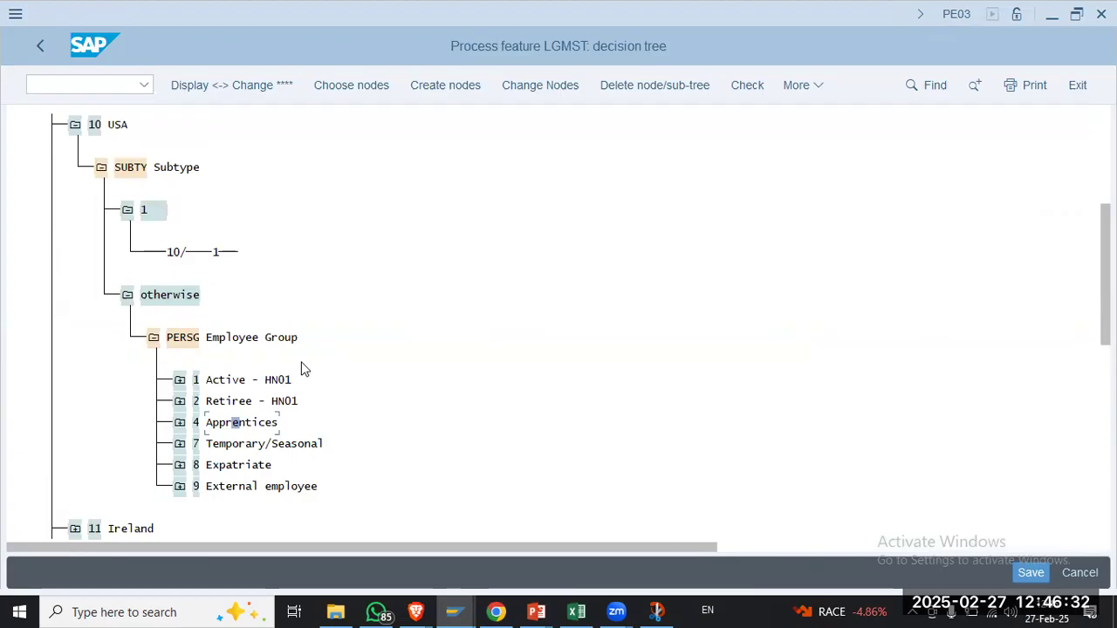
click(188, 337)
click(419, 86)
click(211, 204)
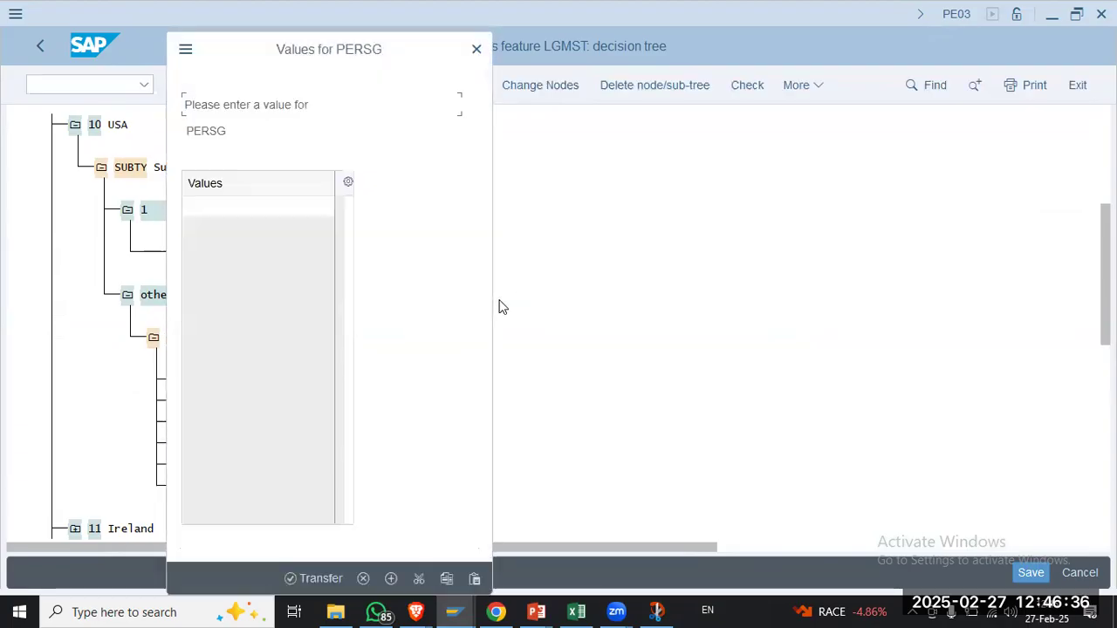
text(c)
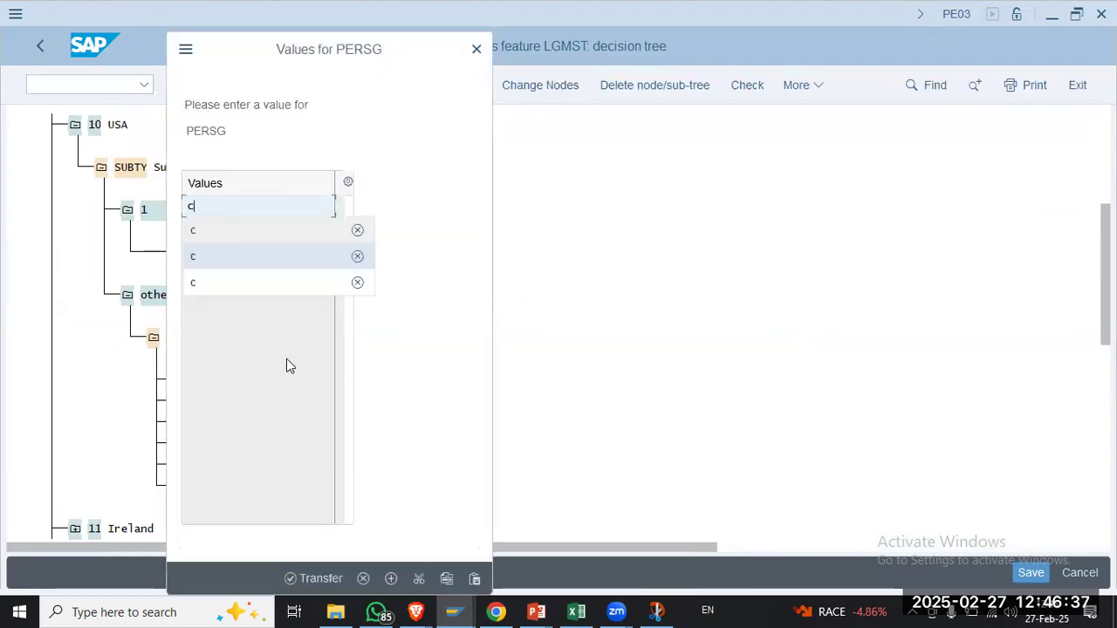
click(329, 578)
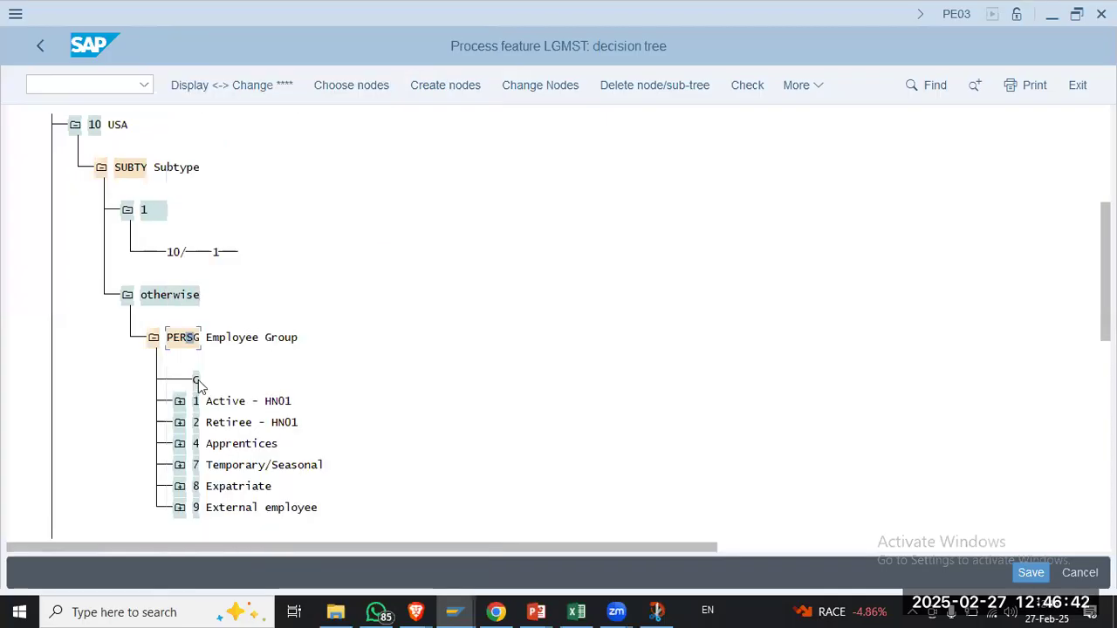
scroll(387, 366, down, 1)
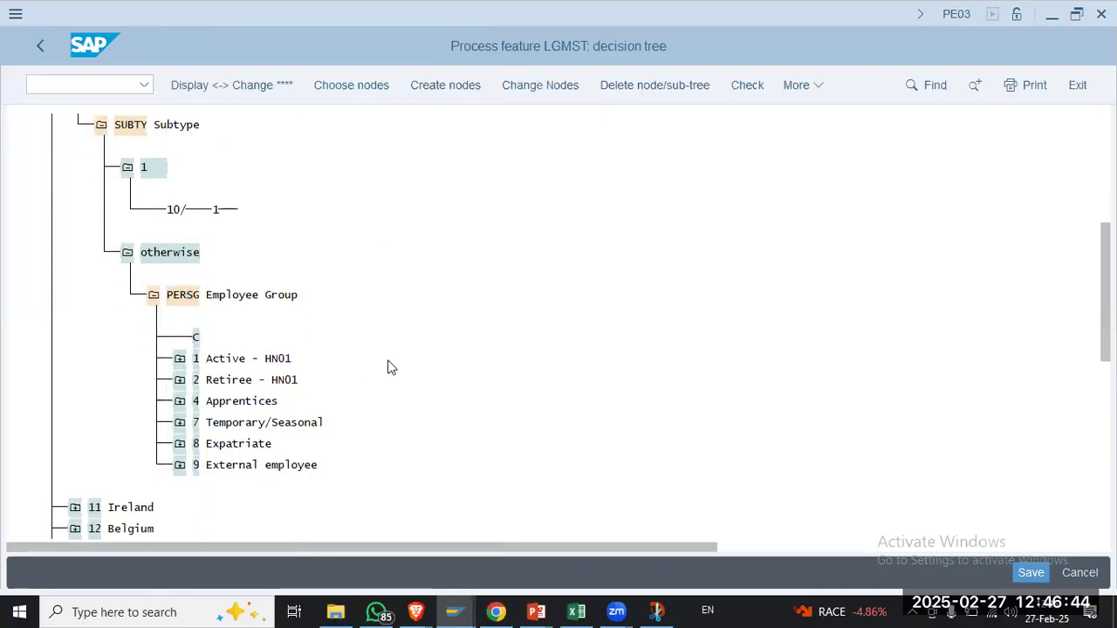
Step: Expand employee group 1 Active - HN01 for reference and add PERSK Employee Subgroup as the decision field under node C
scroll(390, 367, down, 1)
click(180, 337)
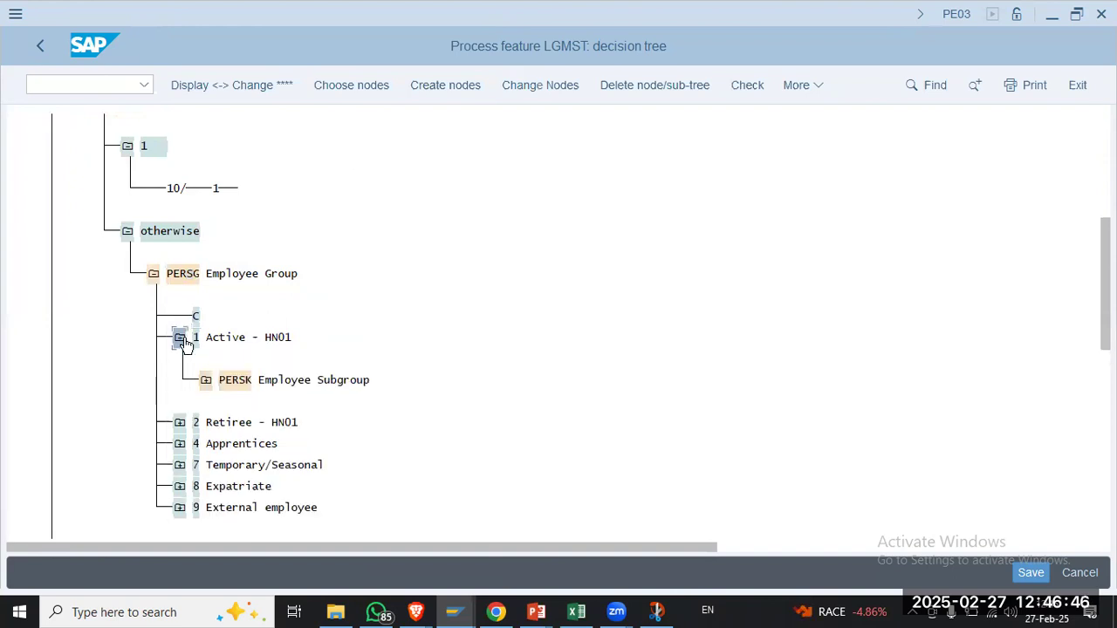
click(196, 316)
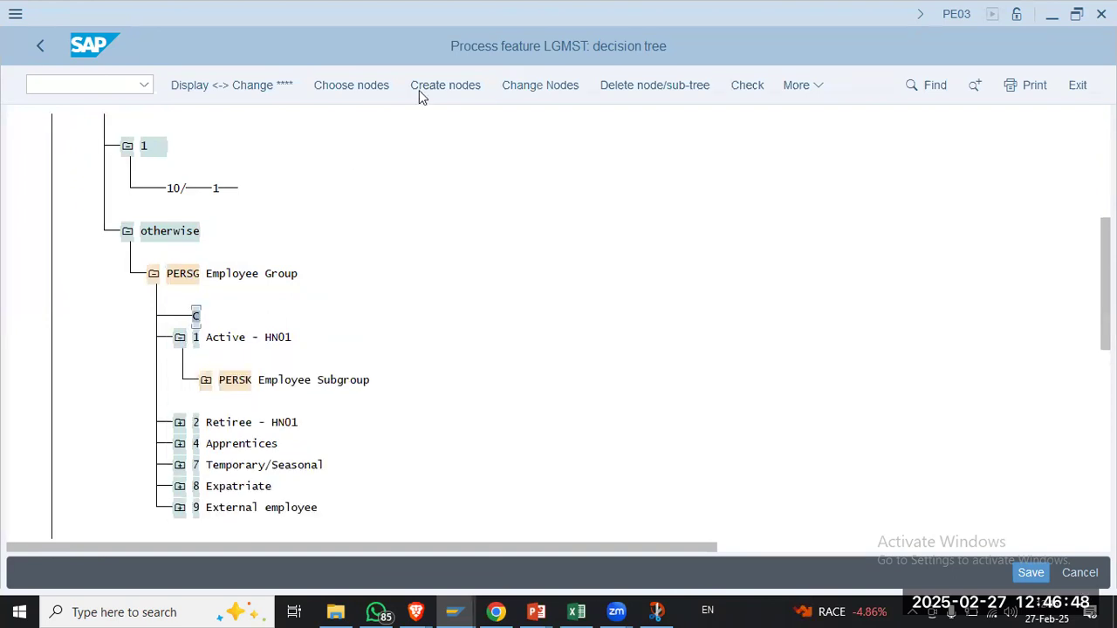
click(441, 84)
click(292, 392)
click(550, 578)
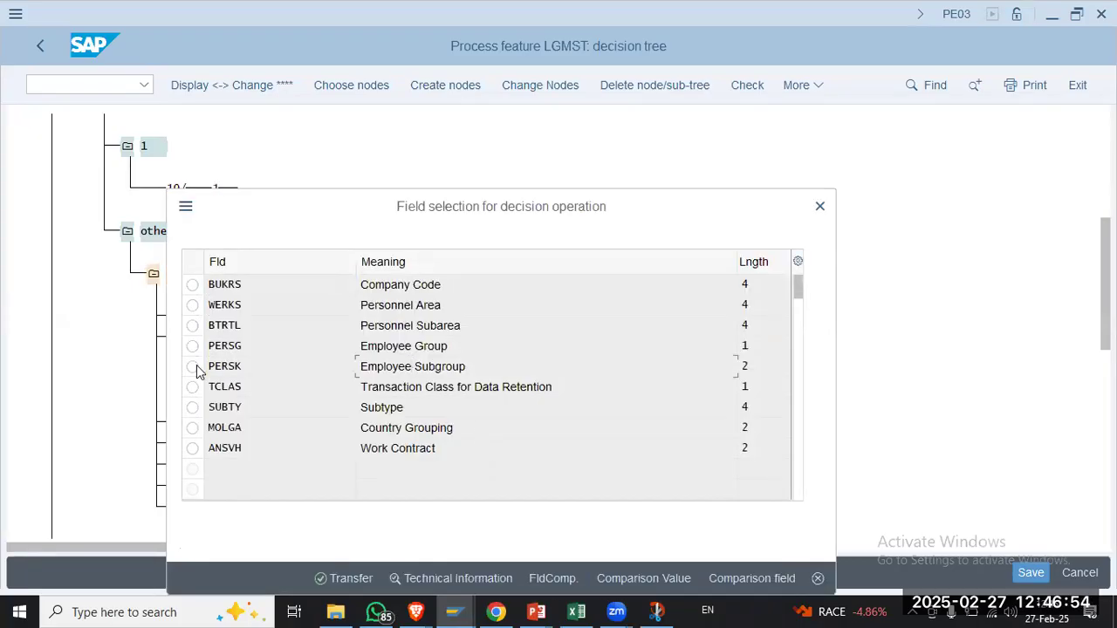
click(340, 578)
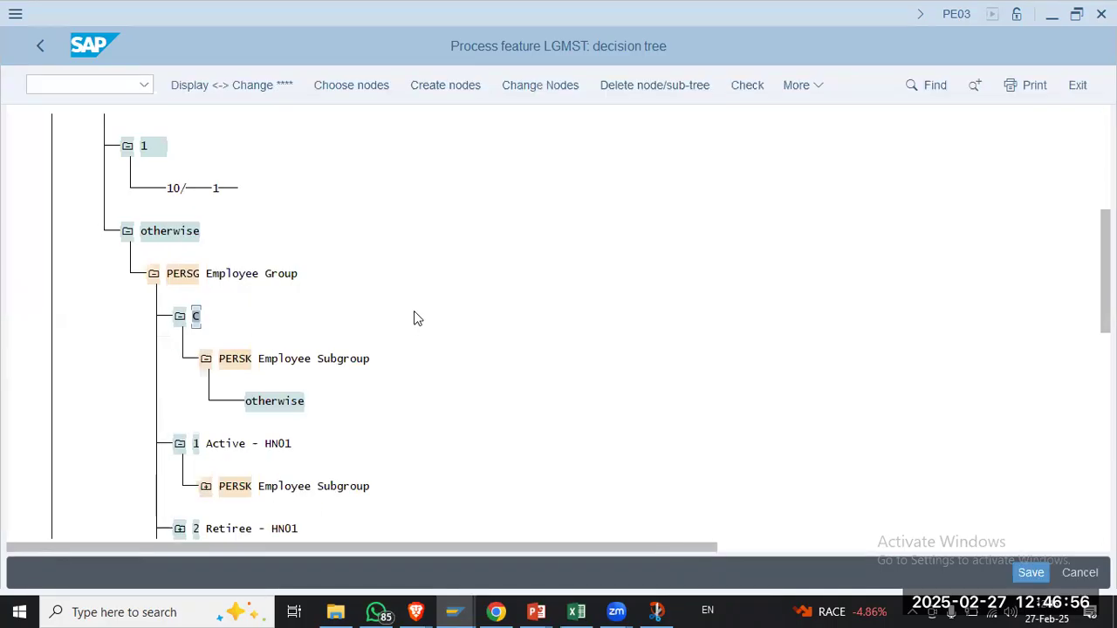
Step: Create nodes with values CS and CH under PERSK Employee Subgroup in the employee group C branch
click(240, 361)
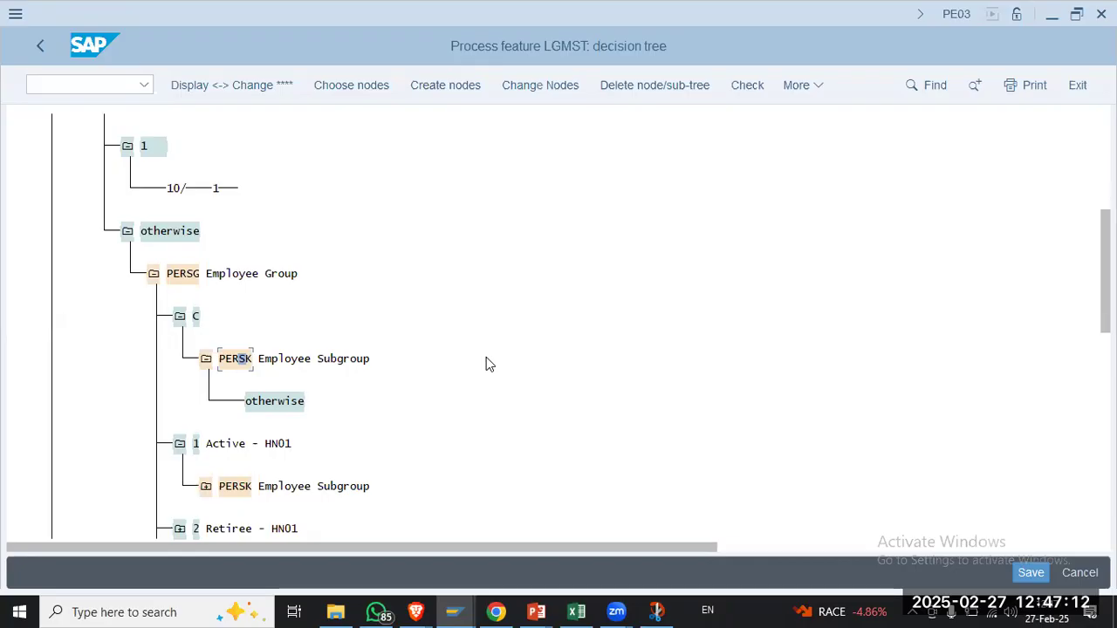
click(439, 87)
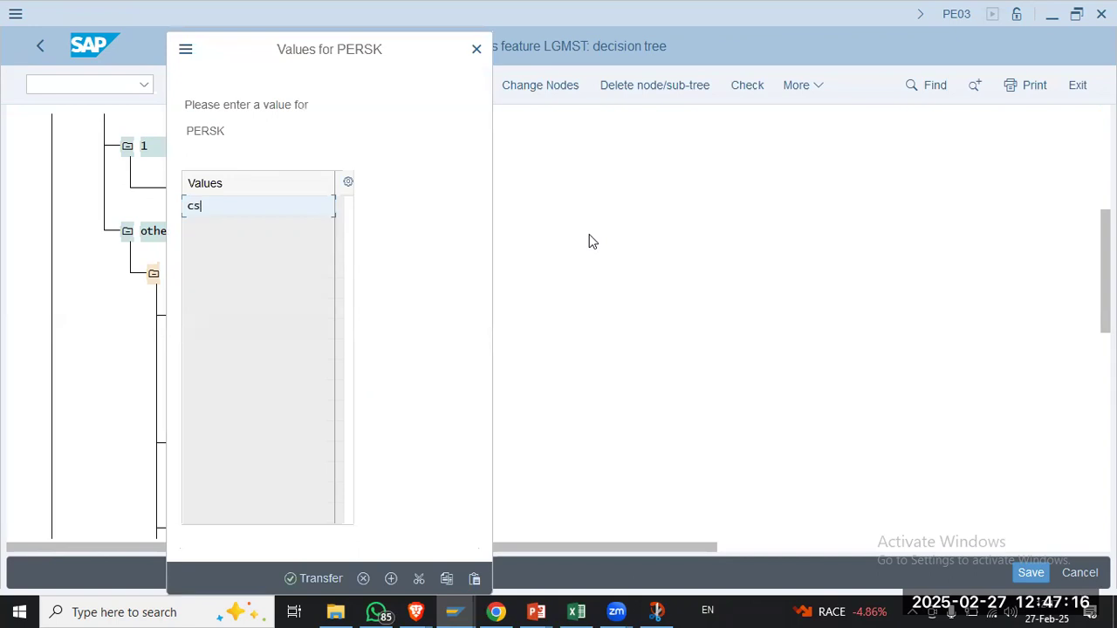
text(cs)
key(Return)
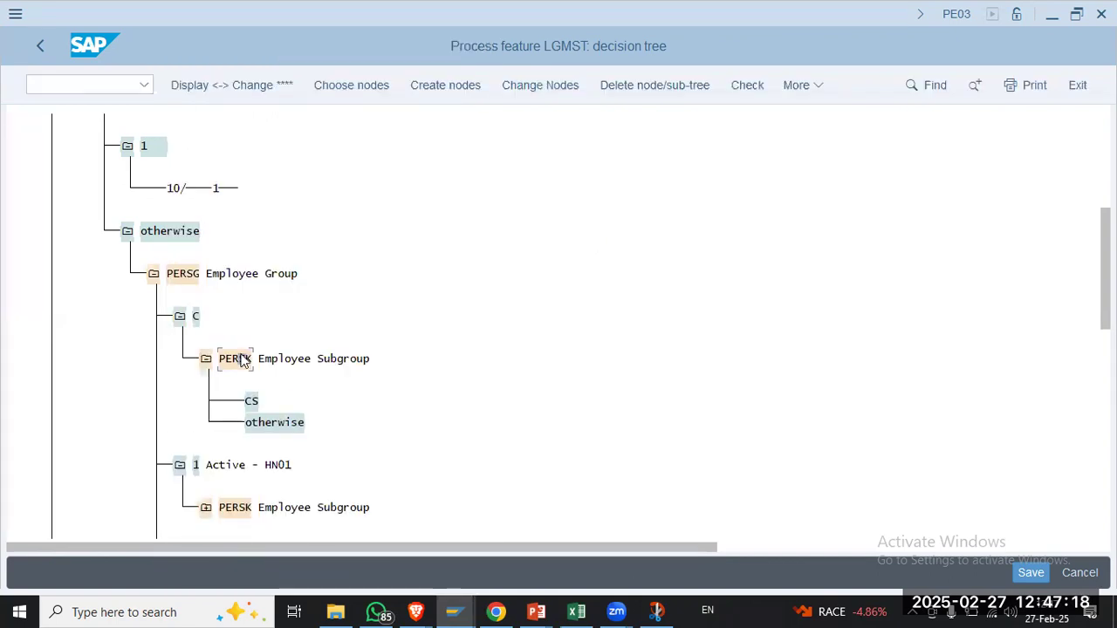
click(440, 84)
text(ch)
key(Return)
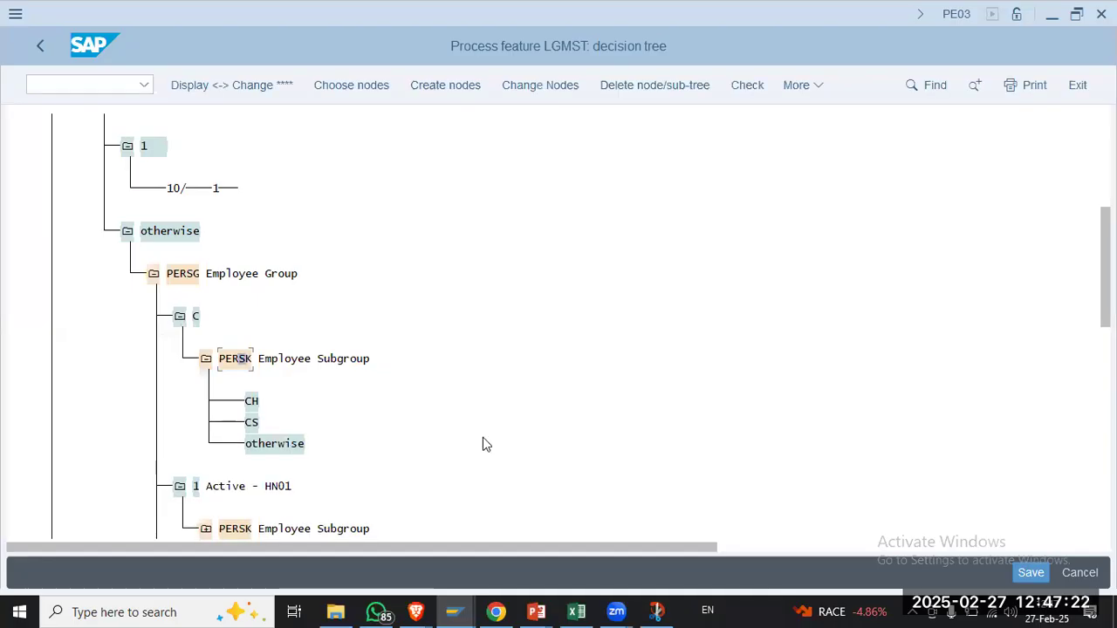
Step: Examine the U0 Hourly branch under 1 Active - HN01 and the wage type model notes on slide 8 in PowerPoint
scroll(268, 412, down, 1)
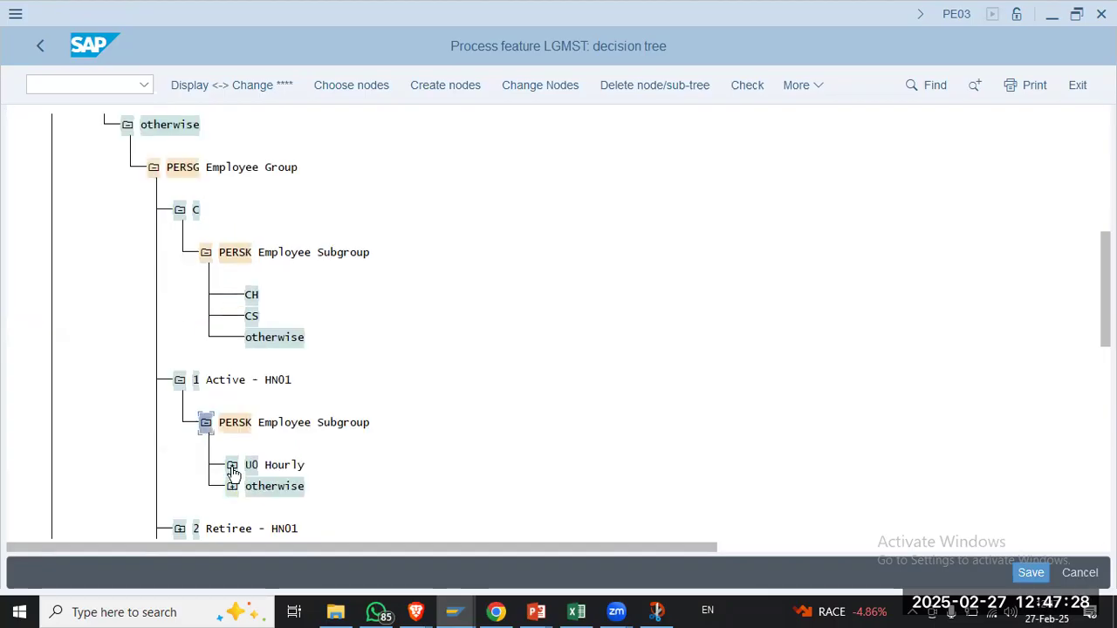
click(252, 316)
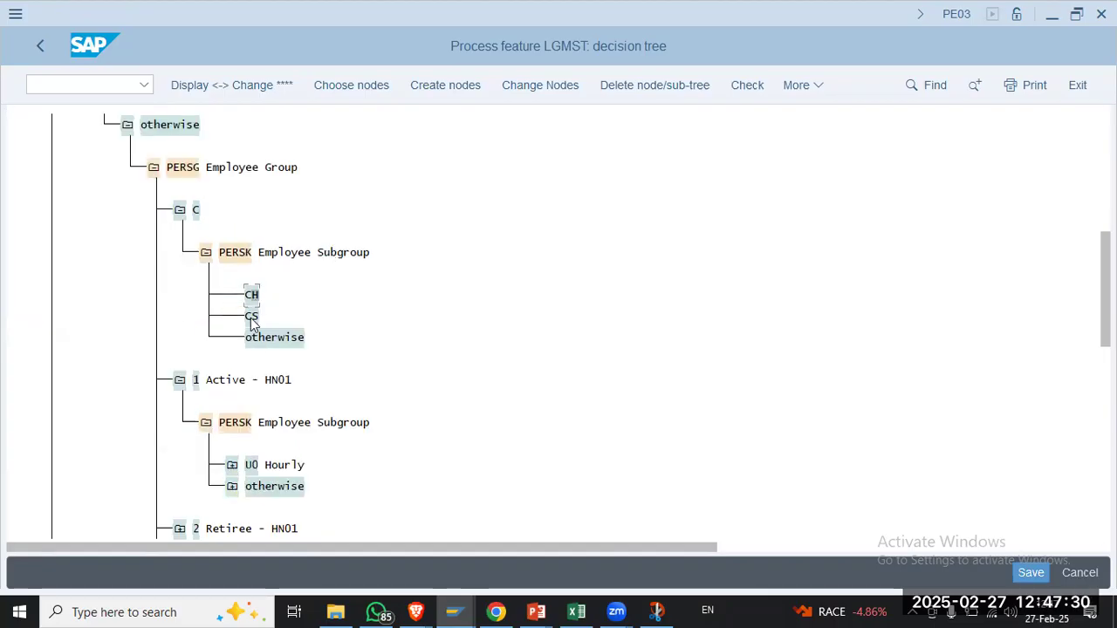
click(232, 467)
click(315, 486)
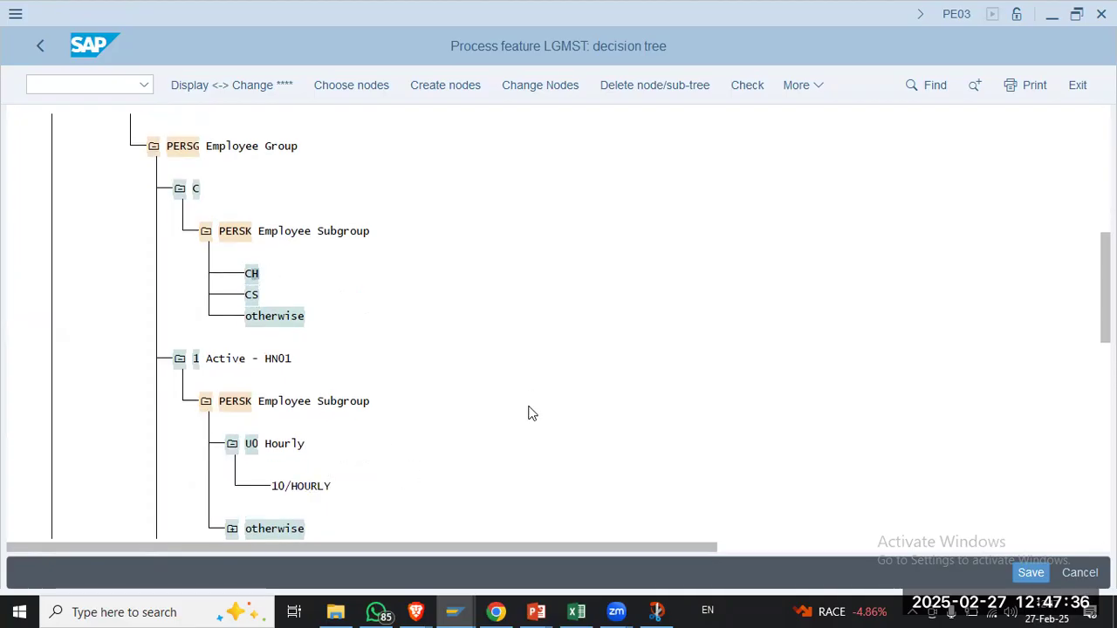
key(alt+Tab)
key(alt+Tab)
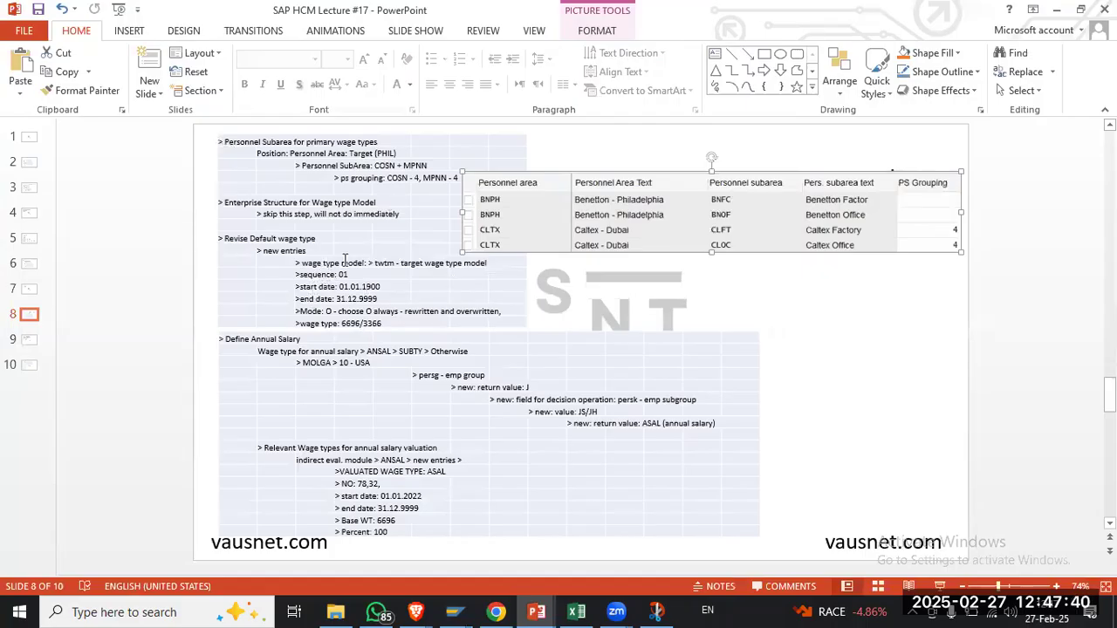
click(469, 263)
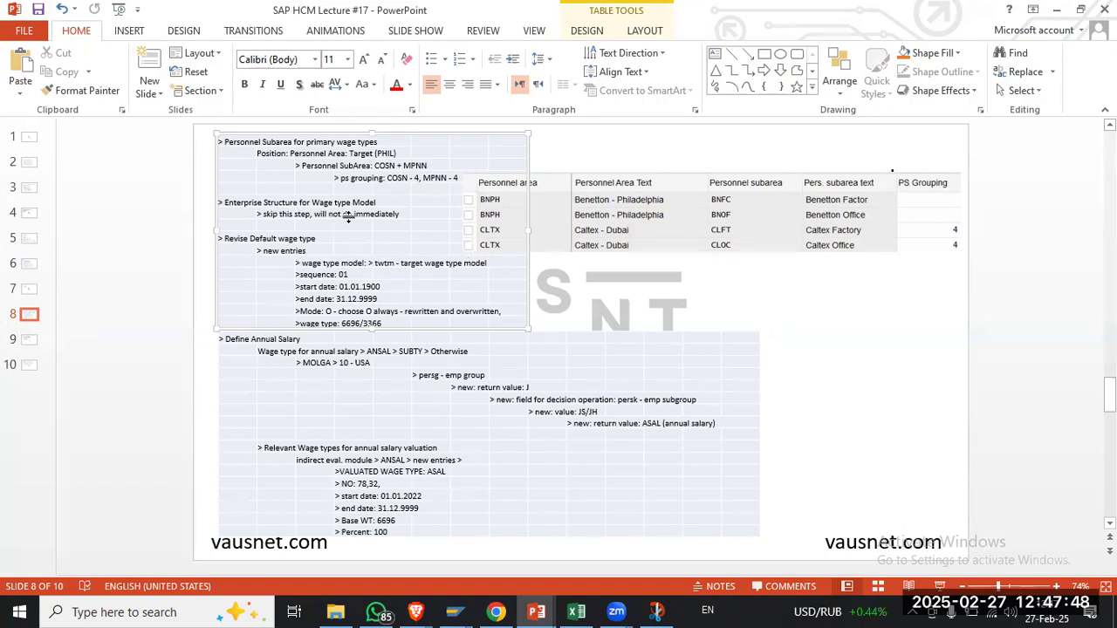
key(alt+Tab)
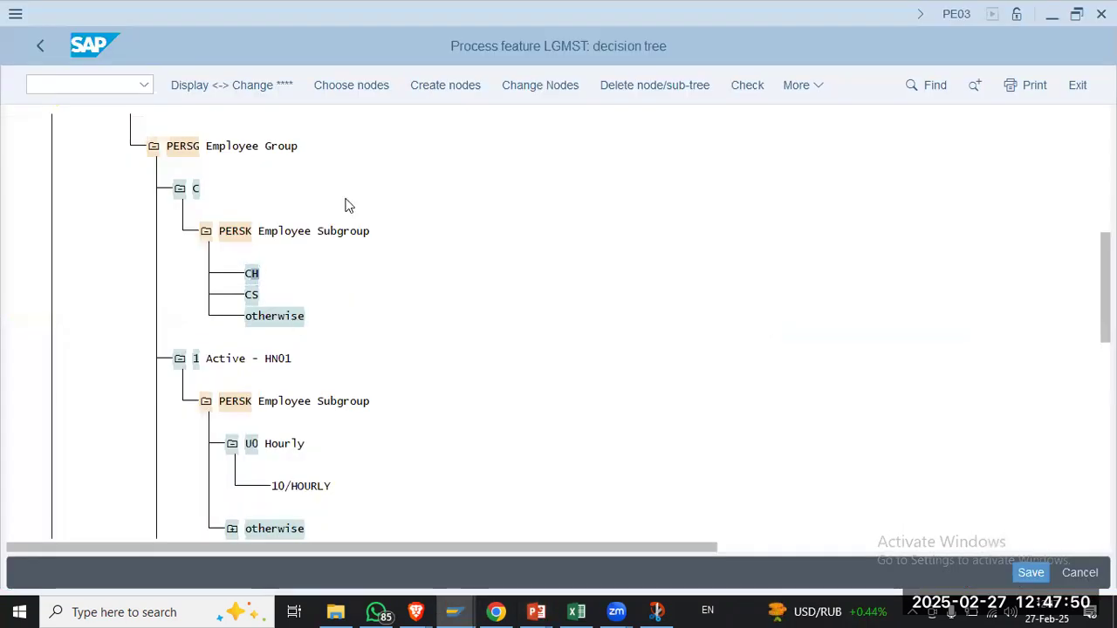
key(alt+Tab)
key(alt+Tab)
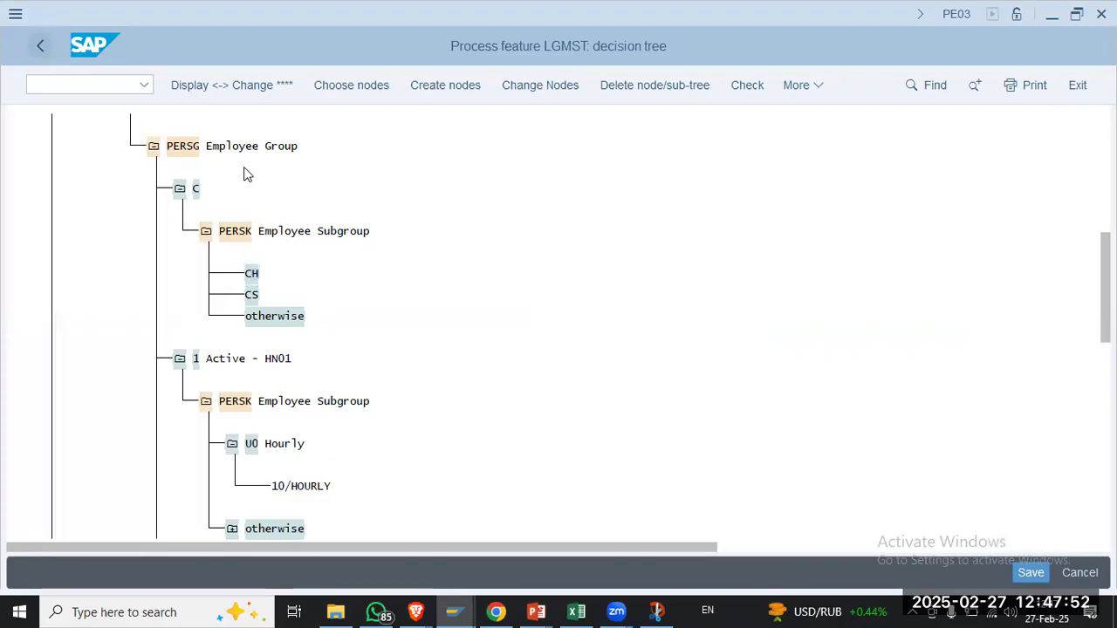
key(alt+Tab)
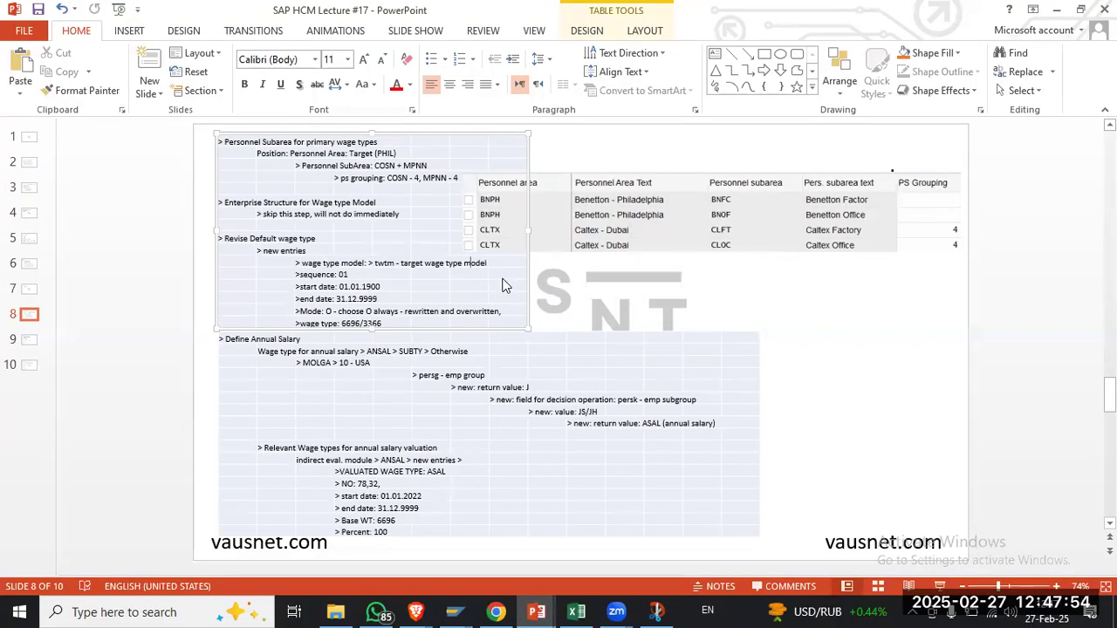
Step: Return to the SAP implementation guide, open the Revise Default Wage Types activity and compare its basic pay entries with the notes
key(alt+Tab)
click(363, 457)
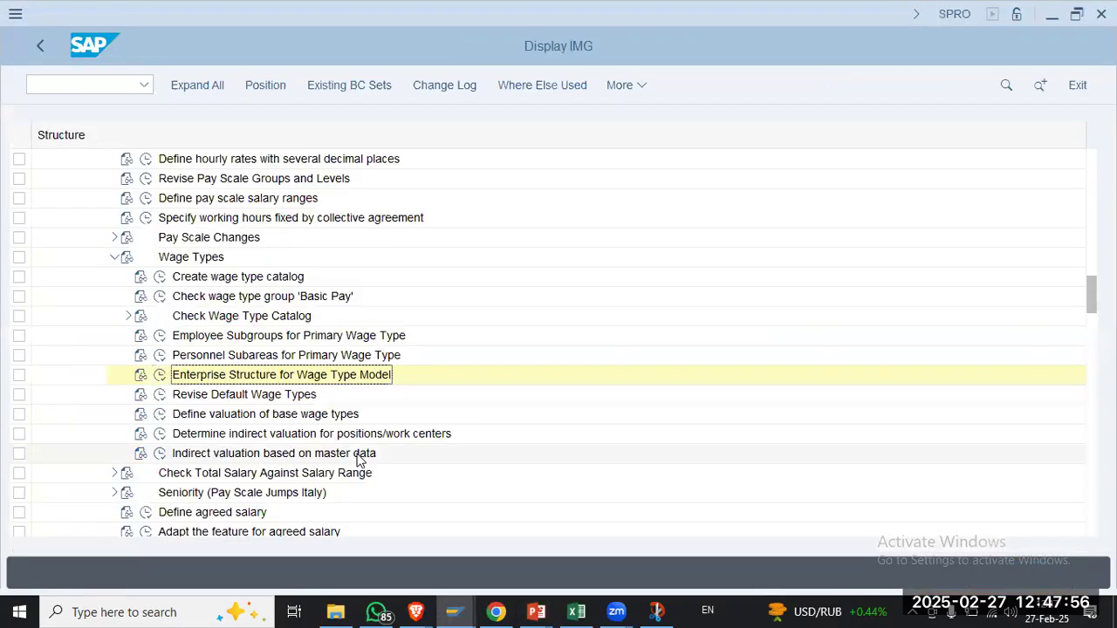
click(161, 397)
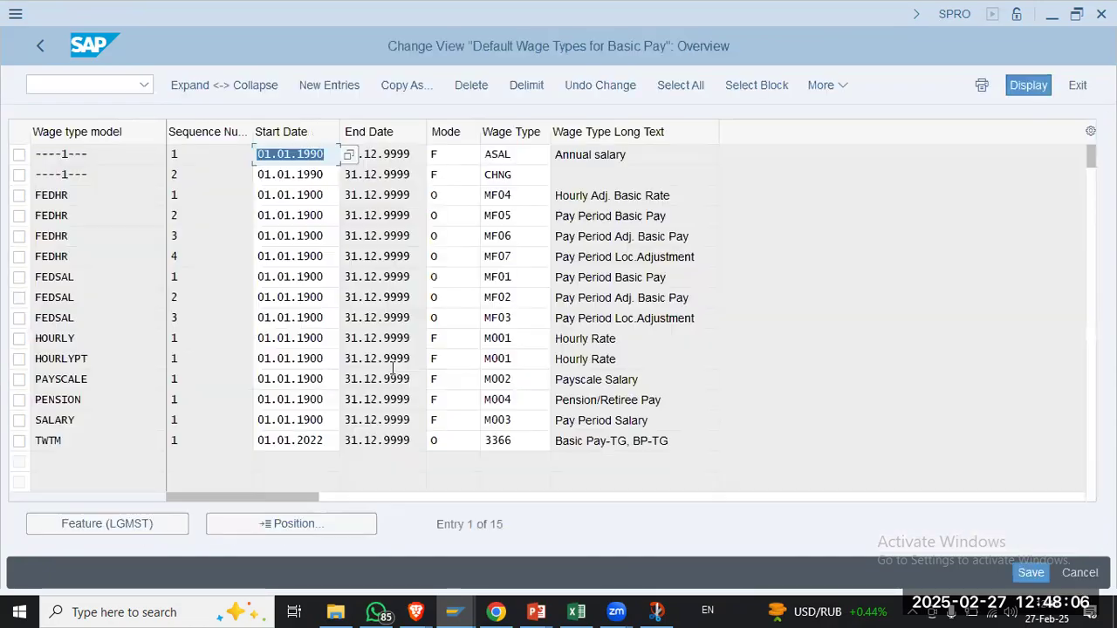
click(99, 418)
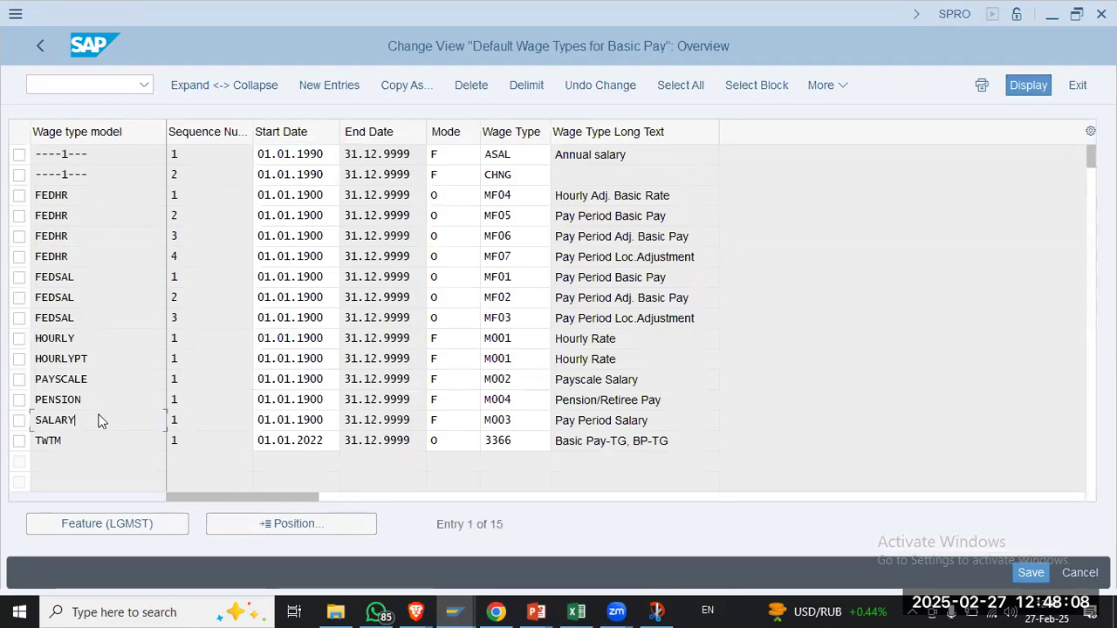
key(alt+Tab)
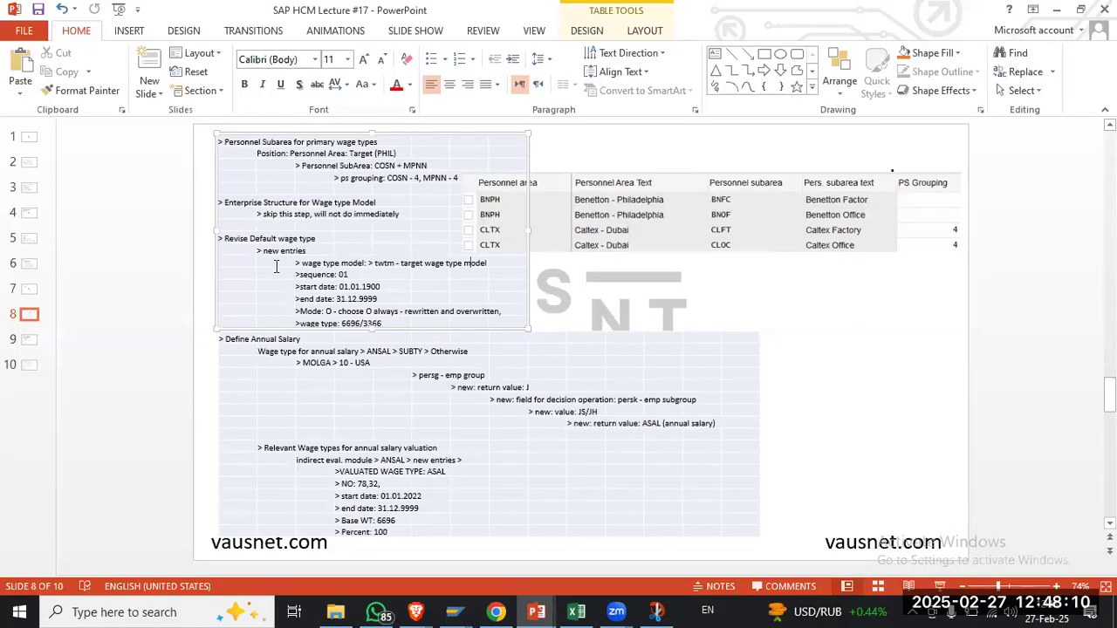
key(alt+Tab)
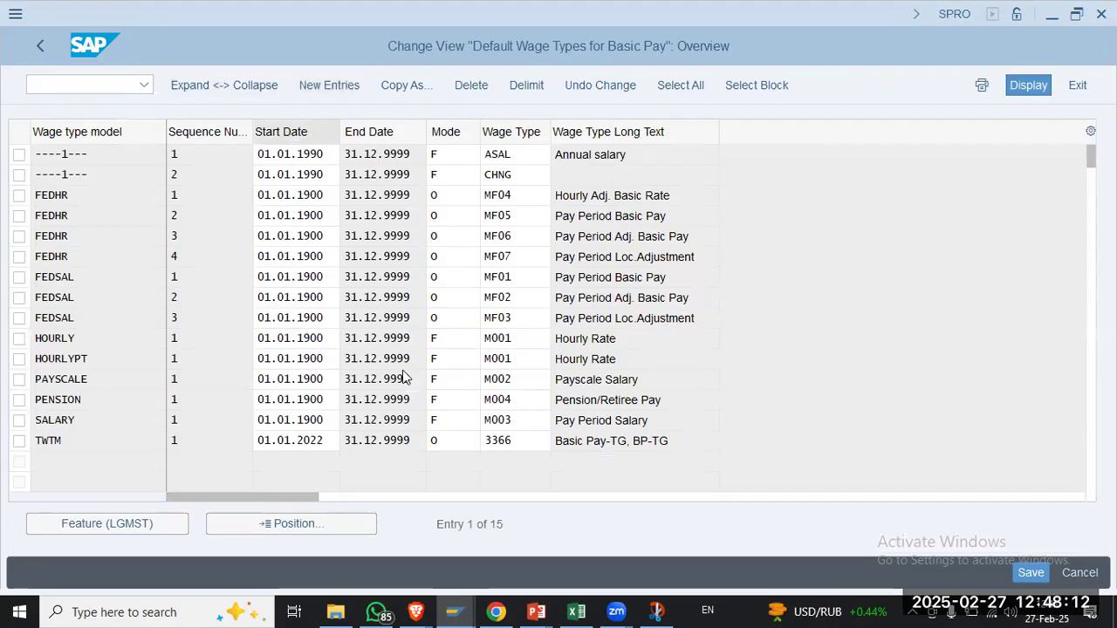
Step: Start a new default wage type entry with wage type model clwm and sequence number 01, consulting the lecture notes
key(F5)
key(alt+Tab)
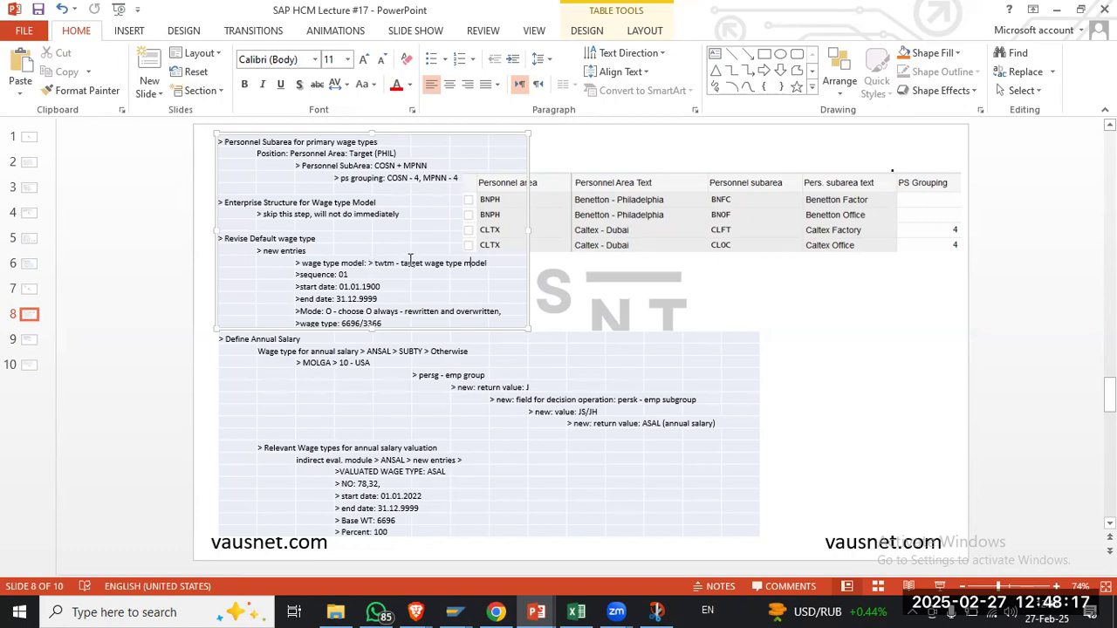
key(alt+Tab)
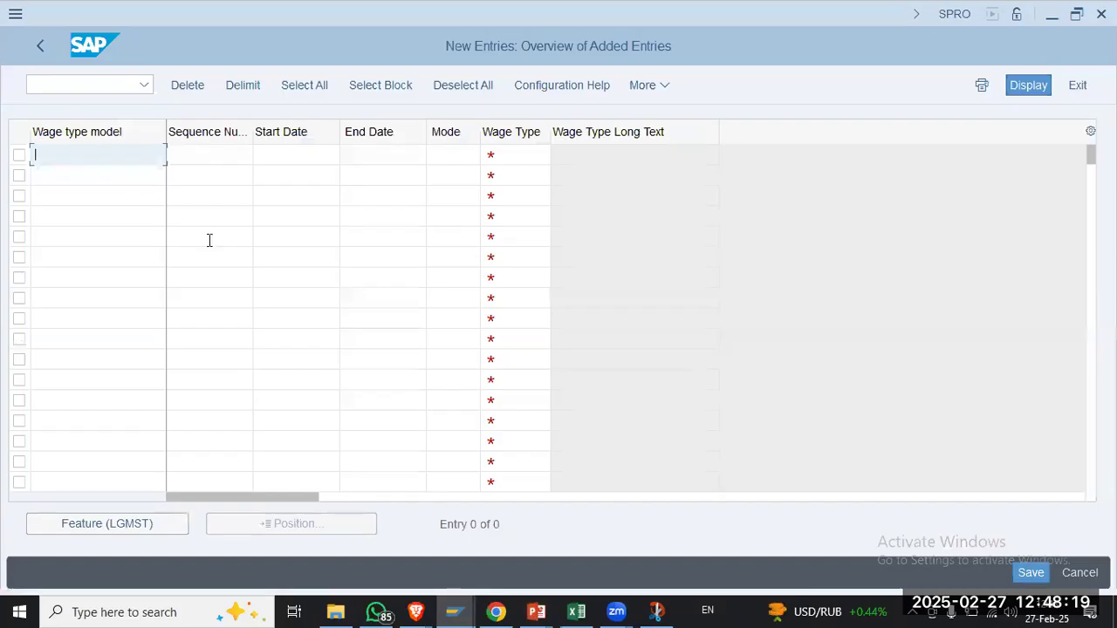
key(BackSpace)
key(Tab)
key(alt+Tab)
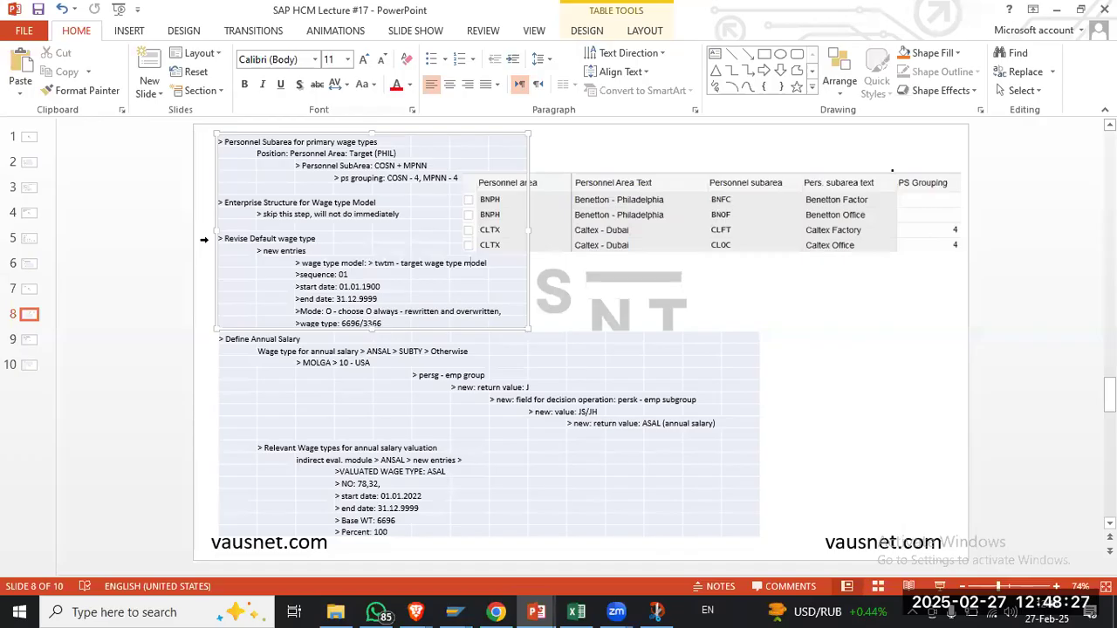
key(alt+Tab)
text(01)
key(Tab)
Step: Set the new entry's validity from 01.01.2024 to 31.12.9999
key(alt+Tab)
key(alt+Tab)
text(01.01.202)
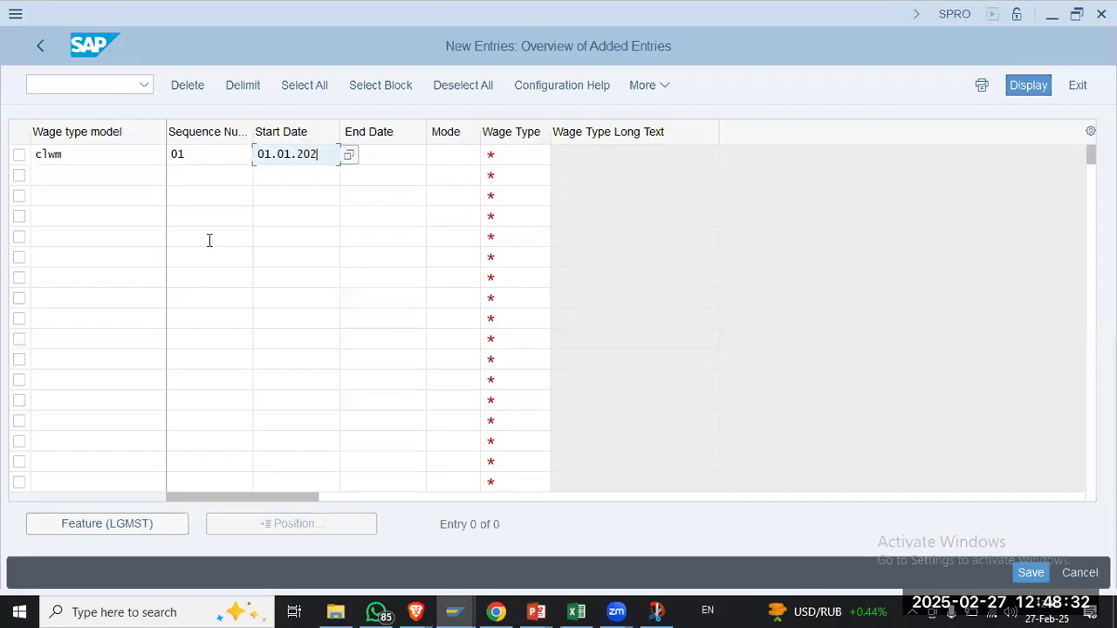
key(Tab)
text(3)
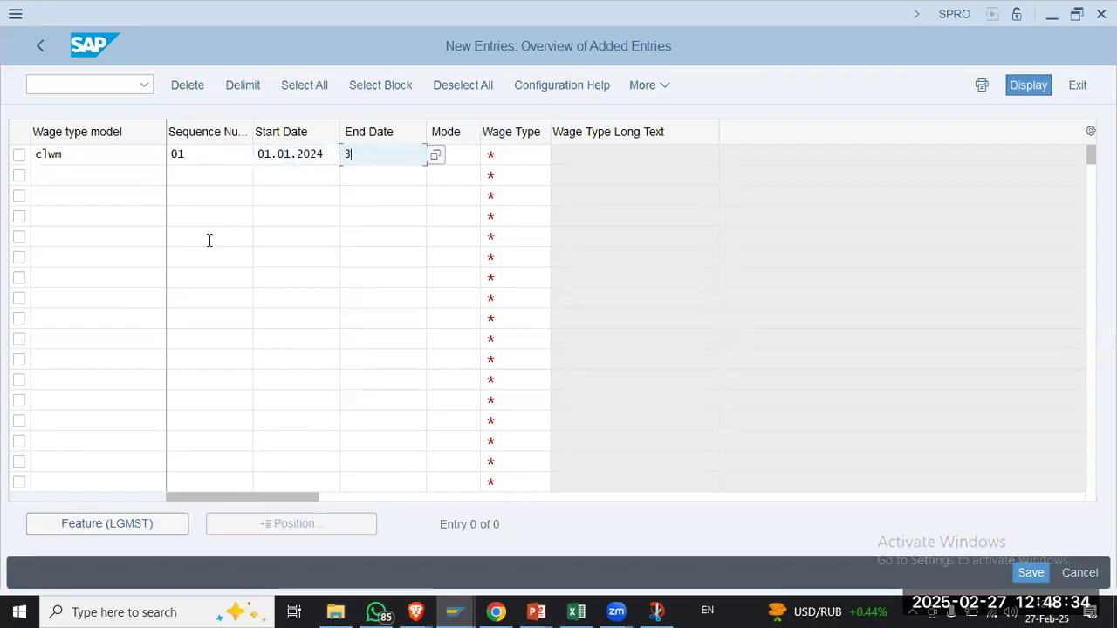
text(1.12.9999)
key(Tab)
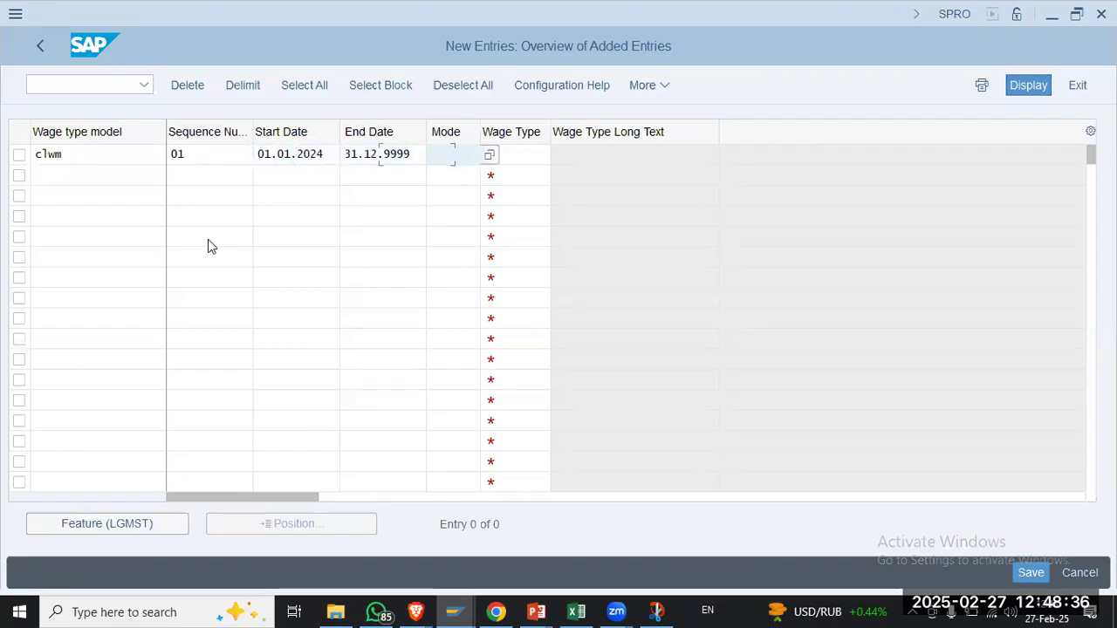
Step: Check the mode in the lecture notes and set the new entry's mode to O, reviewing the possible values
key(alt+Tab)
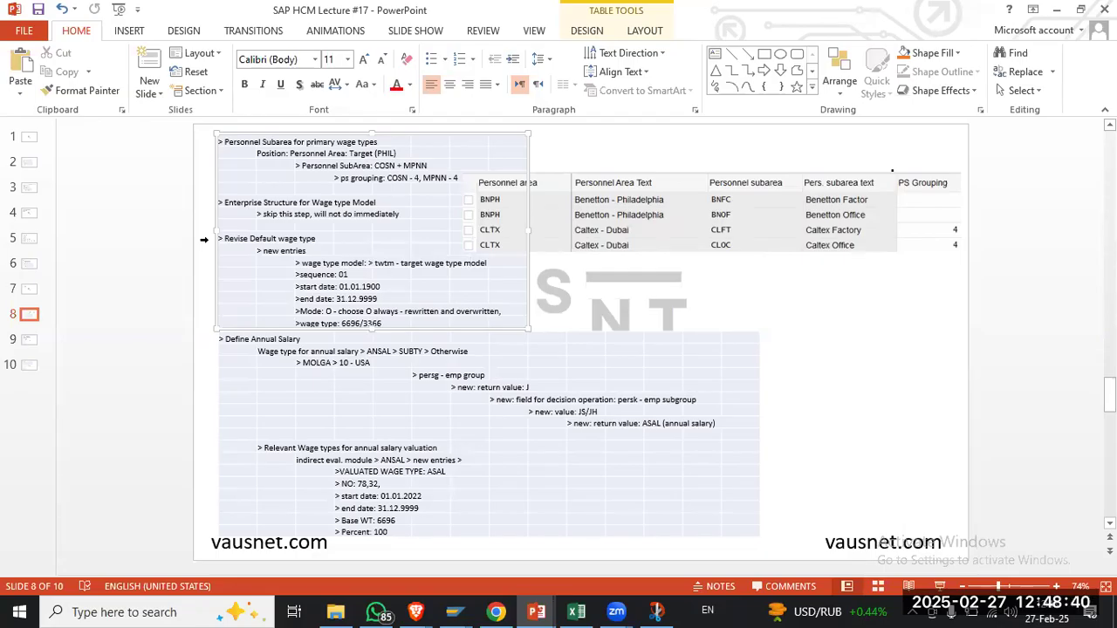
key(alt+Tab)
text(O)
key(Tab)
key(shift+Tab)
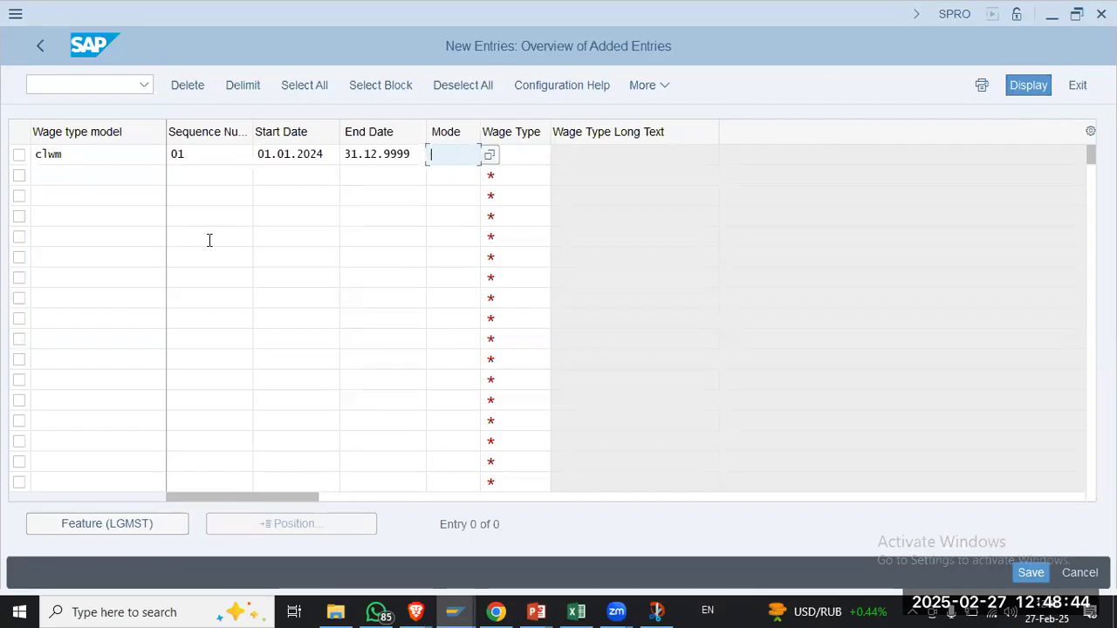
key(Tab)
click(476, 155)
click(488, 159)
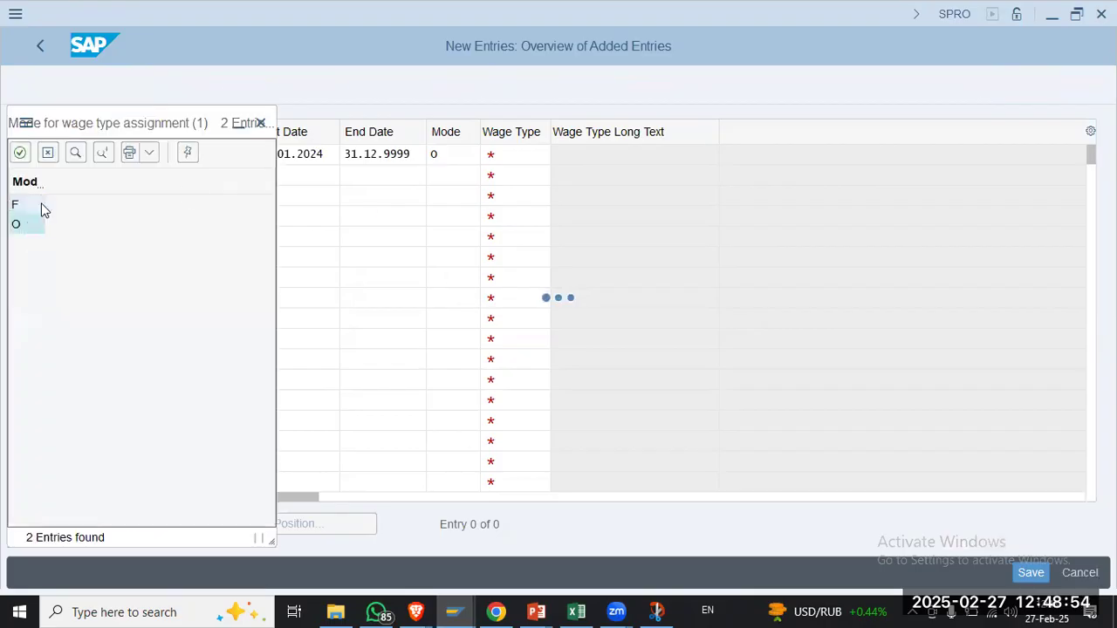
click(26, 226)
click(260, 125)
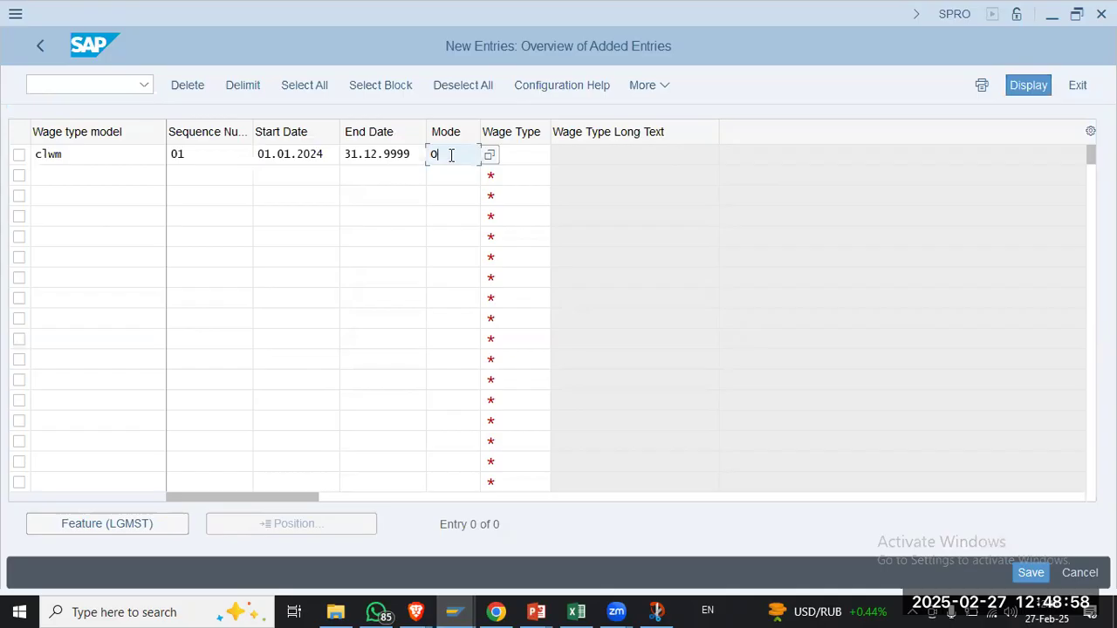
Step: Read the help on the modes for wage type assignment, highlight the explanation of mode O and close it
key(Return)
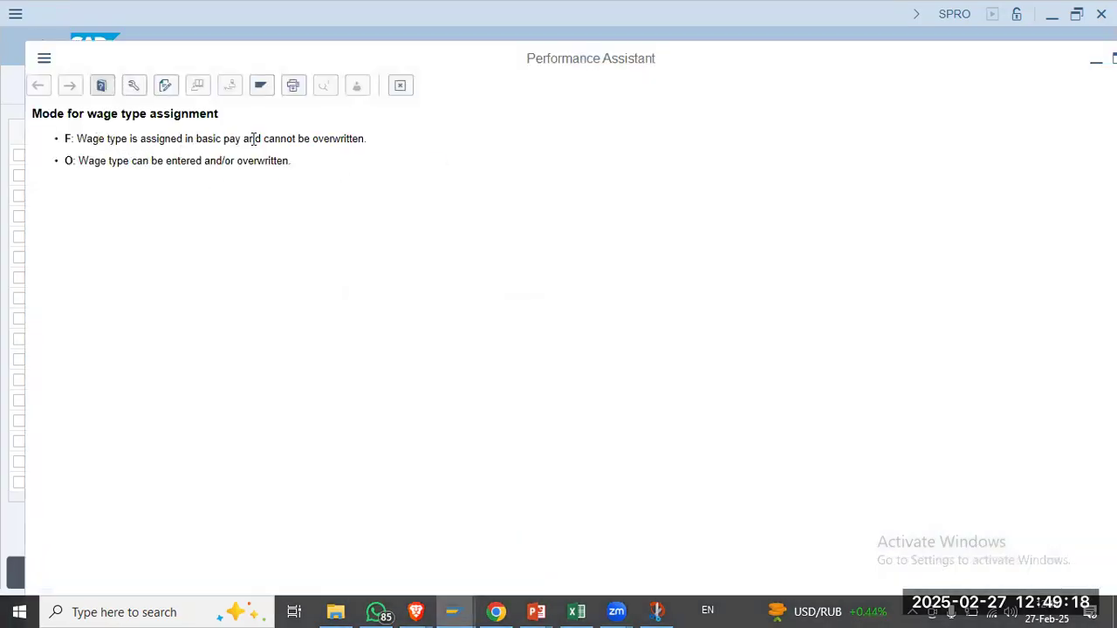
drag(105, 161, 289, 160)
click(400, 85)
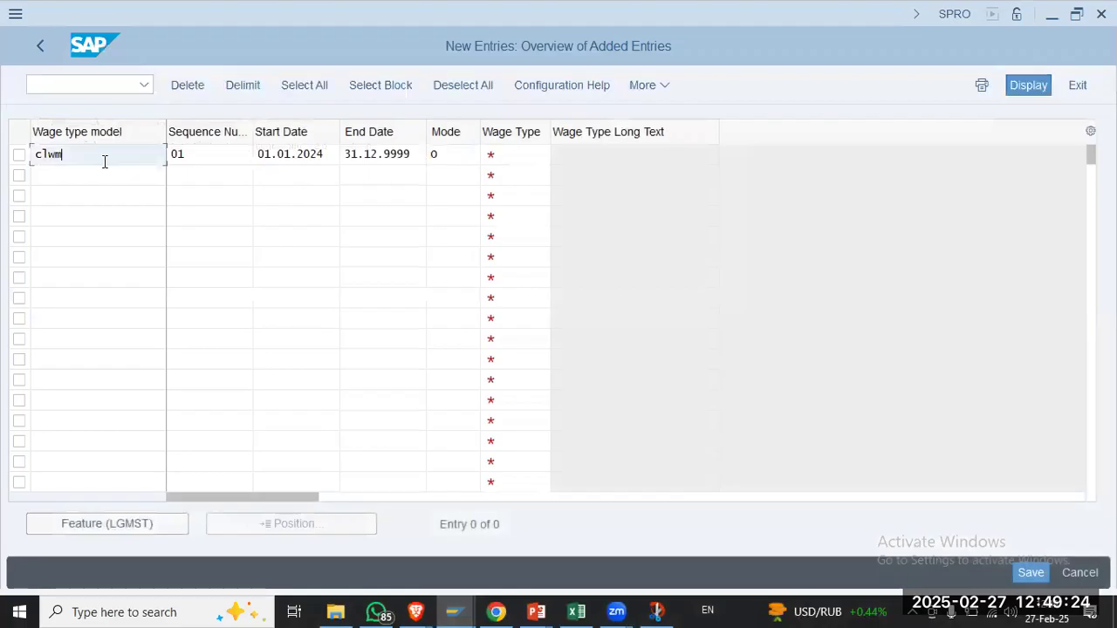
Step: Change the new entry's wage type model to clTX and move on to its wage type field
key(BackSpace)
key(BackSpace)
text(TX)
key(Tab)
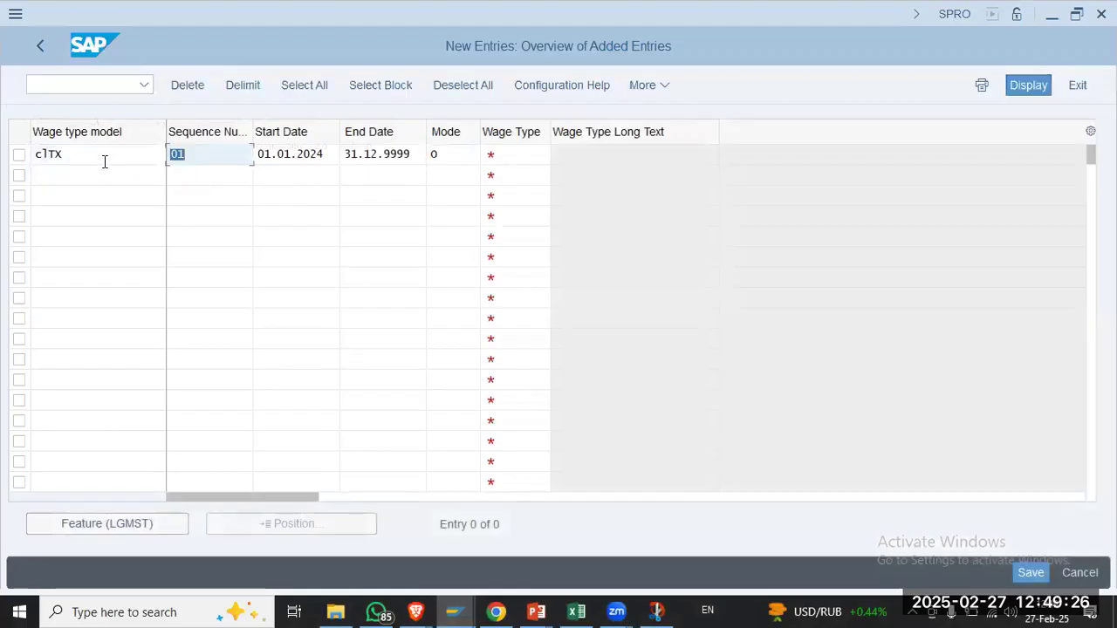
key(Tab)
key(Tab)
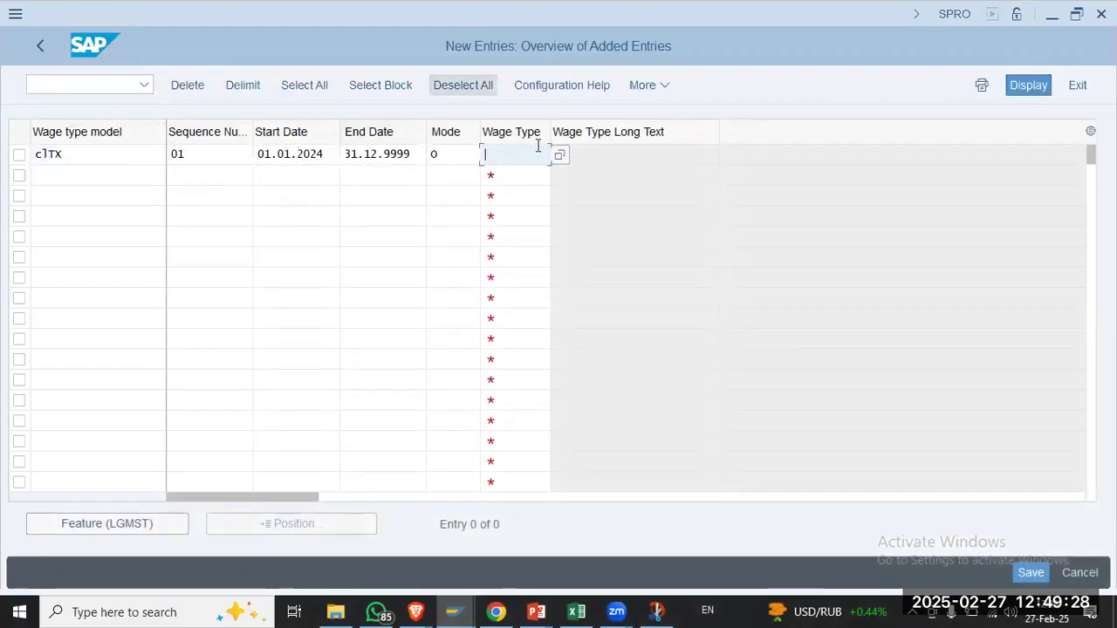
Step: Consult the lecture notes and set the new entry's wage type to 3371, Payscale Salary-Caltex, choosing the version starting 01.01.2024
click(559, 157)
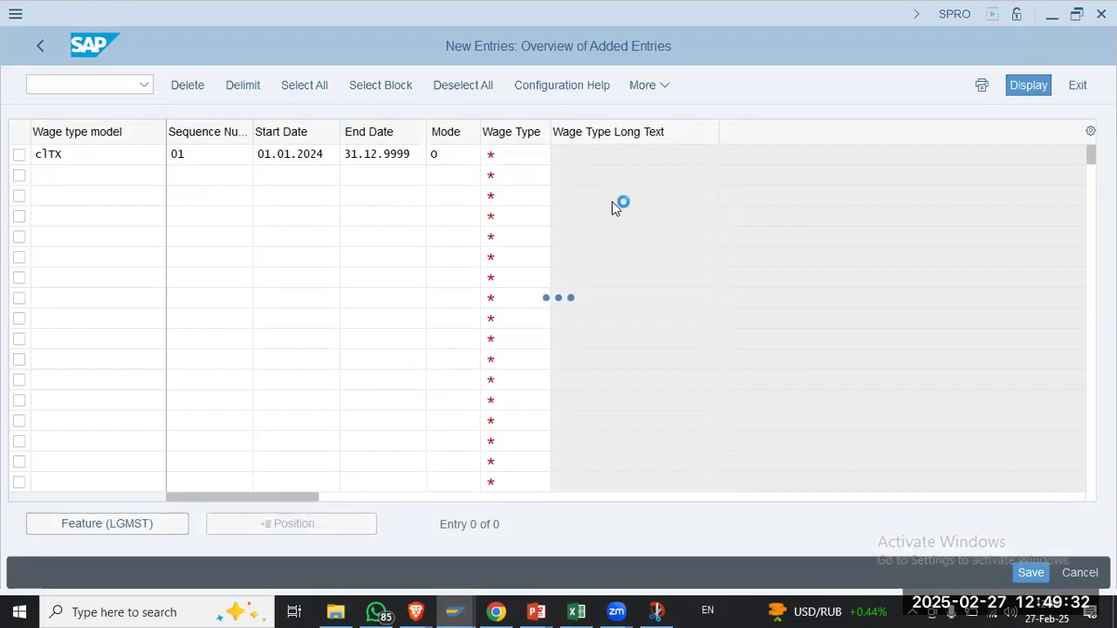
click(576, 612)
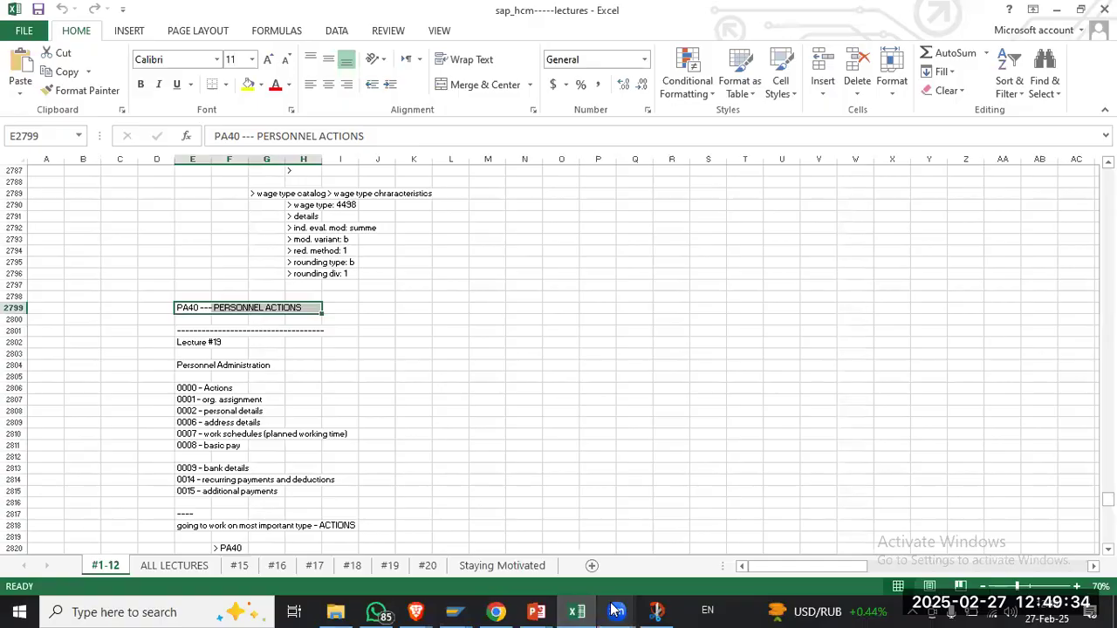
click(577, 610)
click(540, 612)
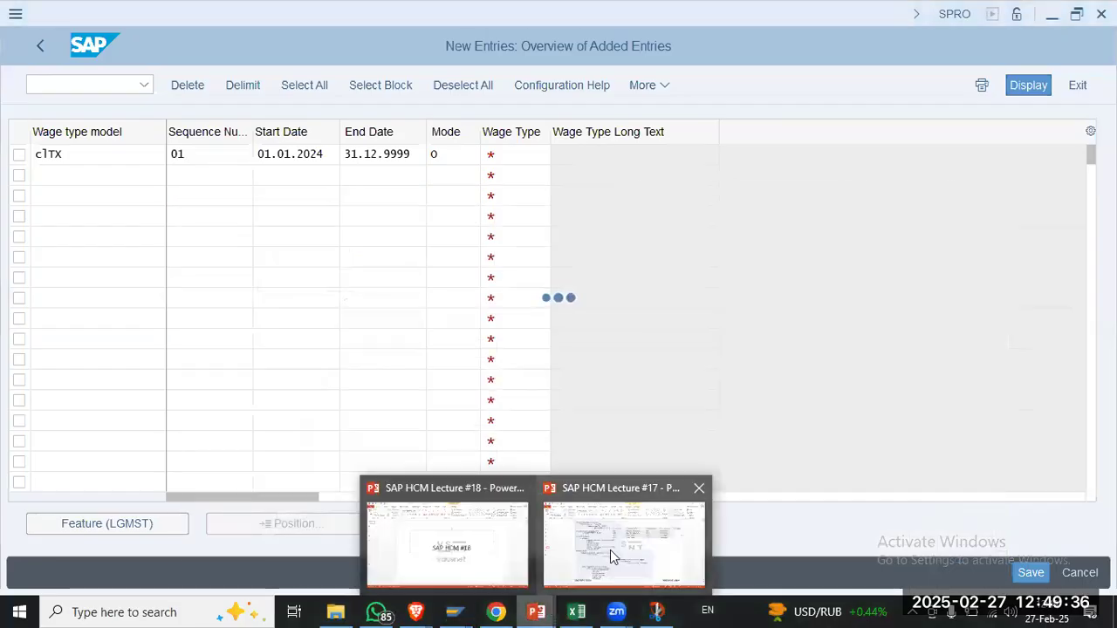
click(610, 549)
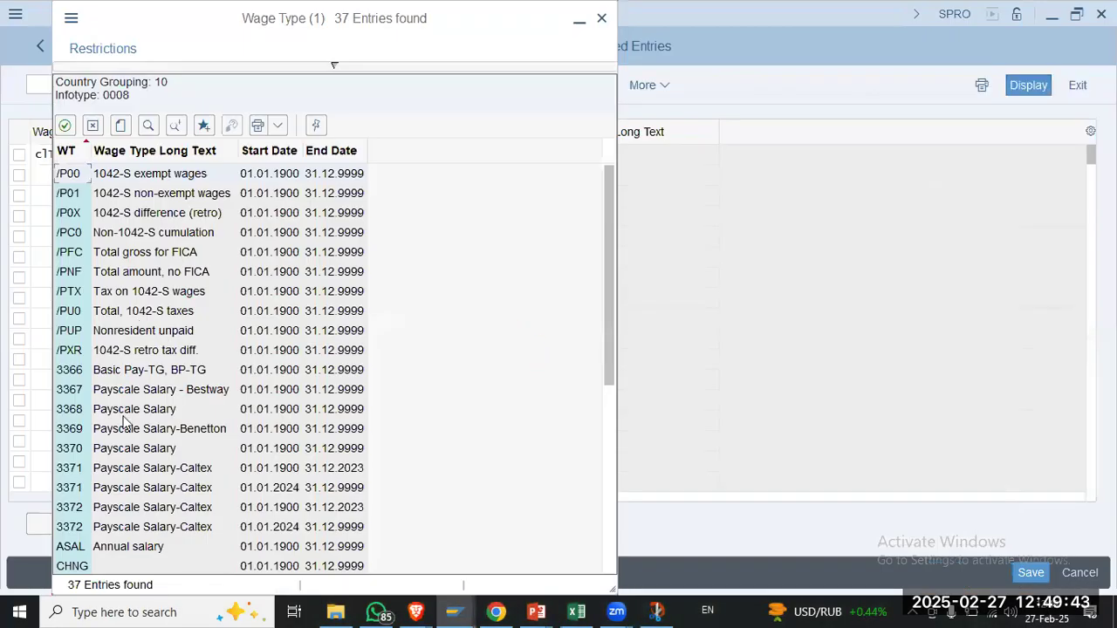
click(149, 466)
scroll(206, 408, down, 2)
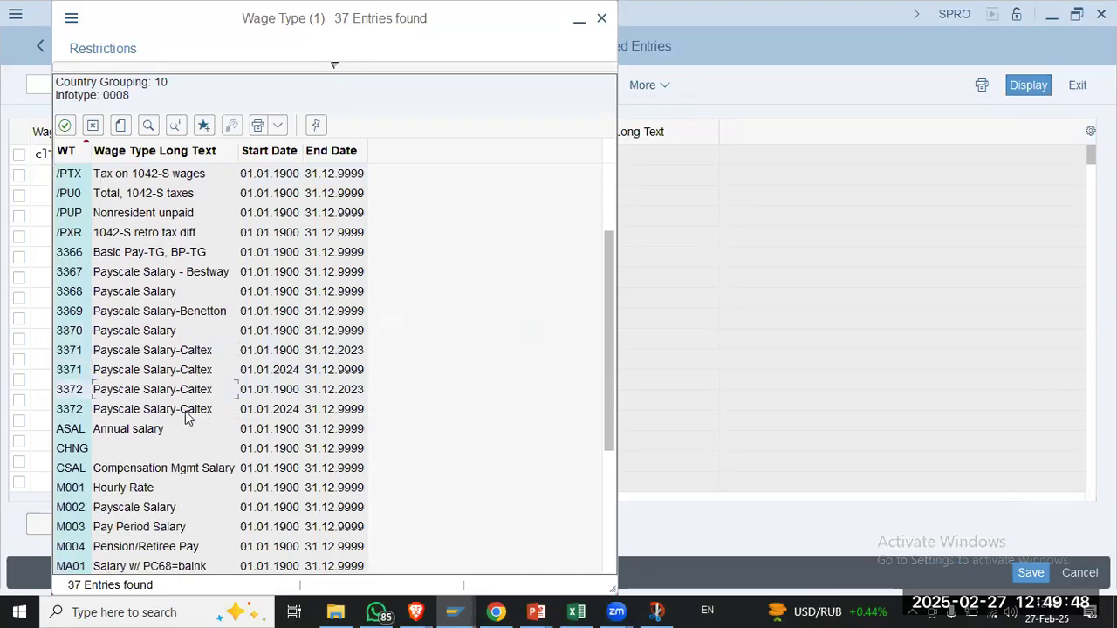
click(183, 351)
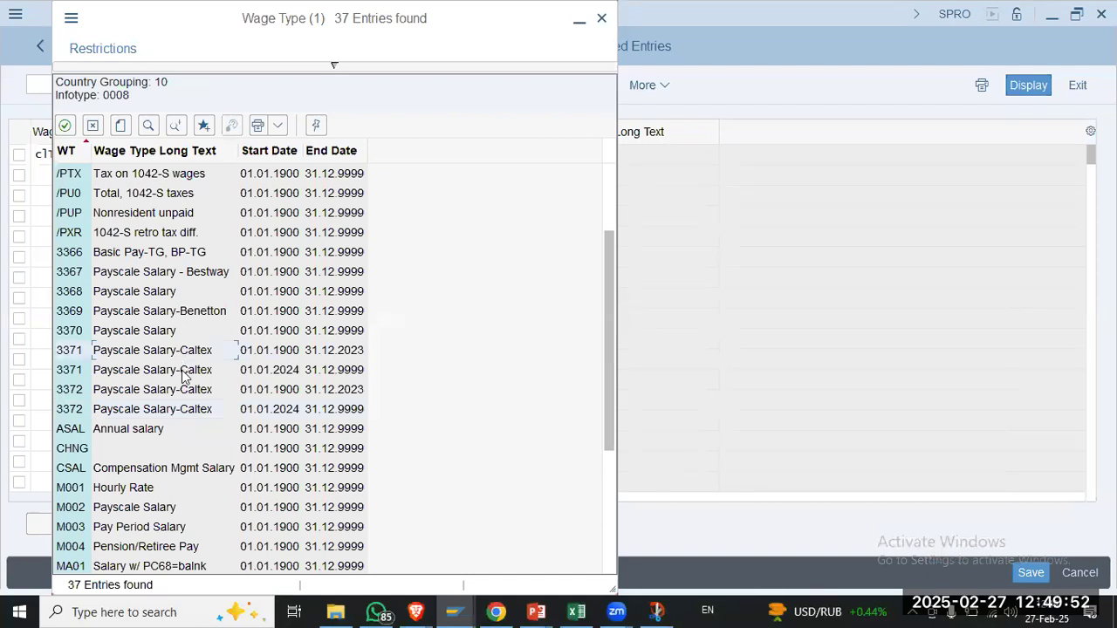
key(Right)
key(Right)
double_click(164, 375)
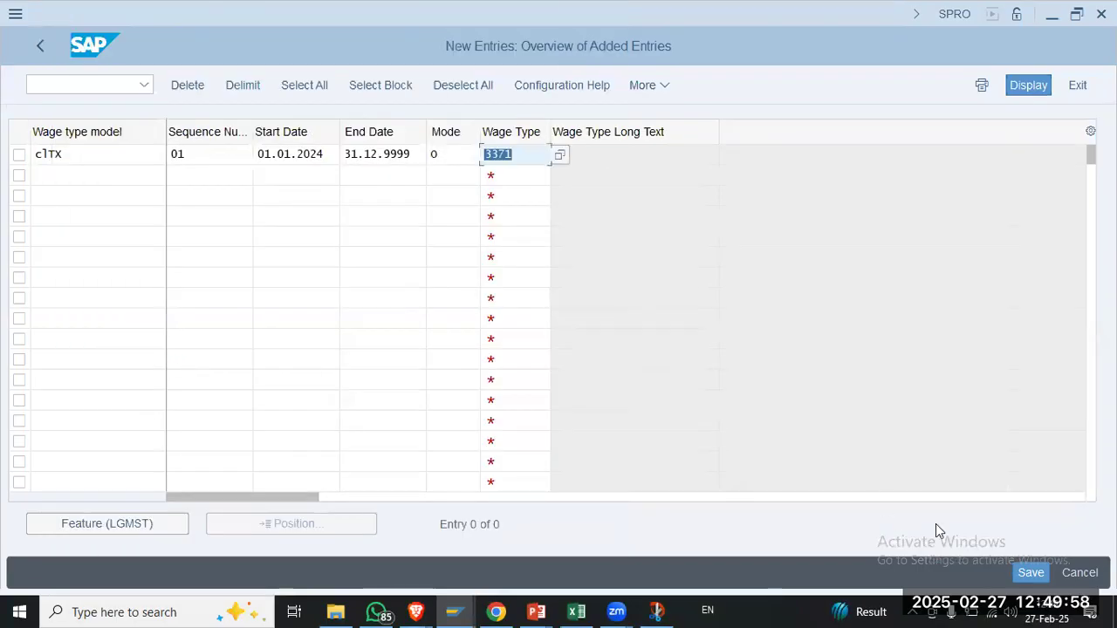
Step: Save the new default wage type entry and assign it to customizing request SA2K902202, CALTEX - HCM Config
click(1030, 571)
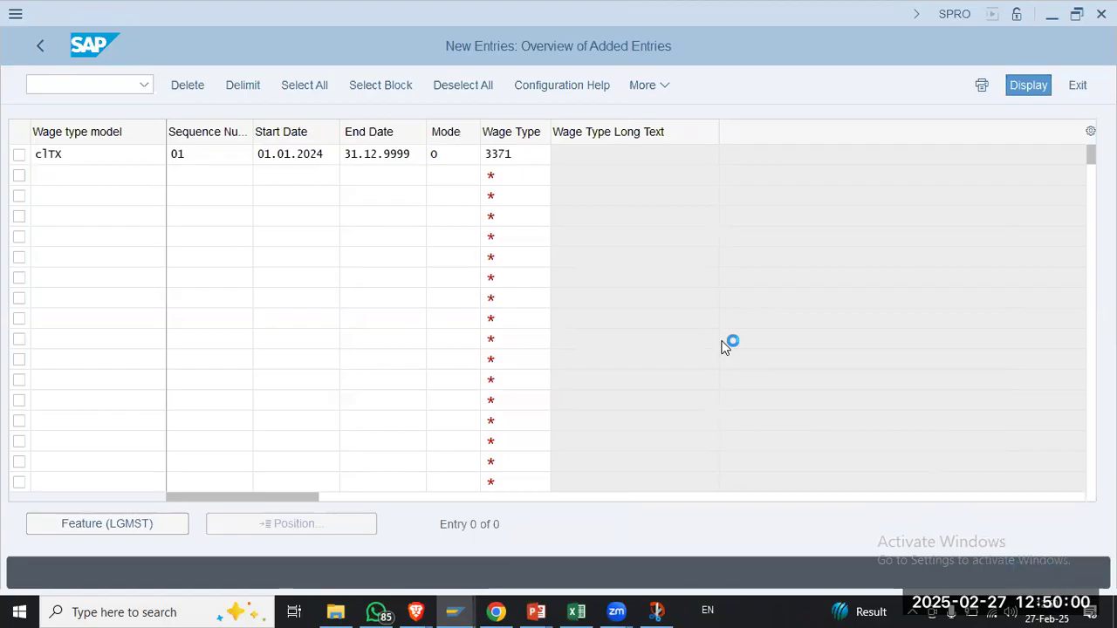
key(Return)
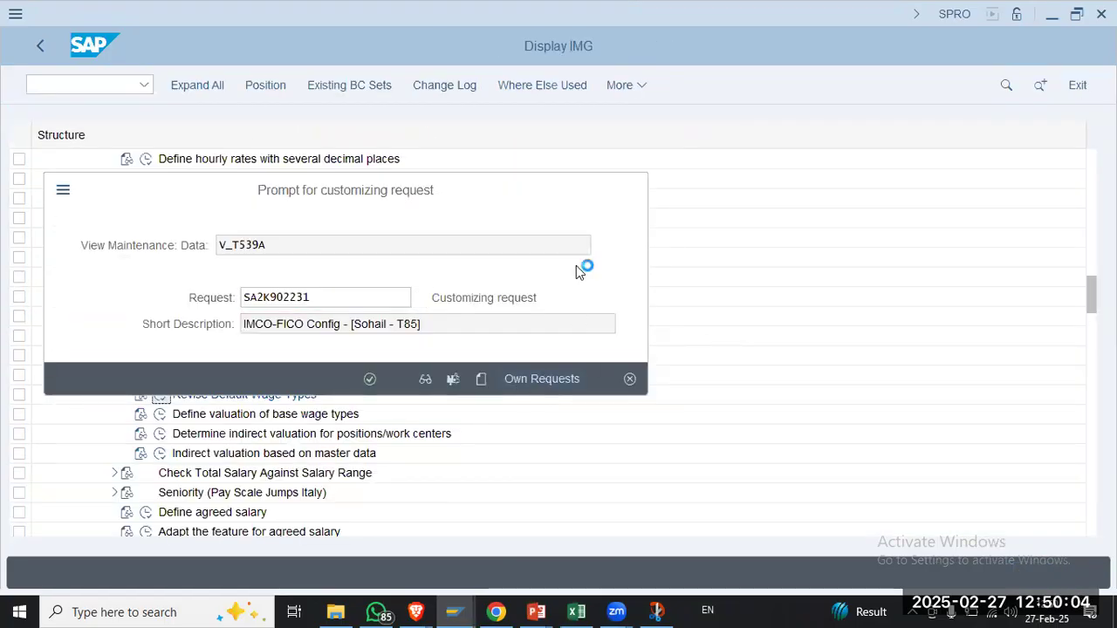
click(377, 301)
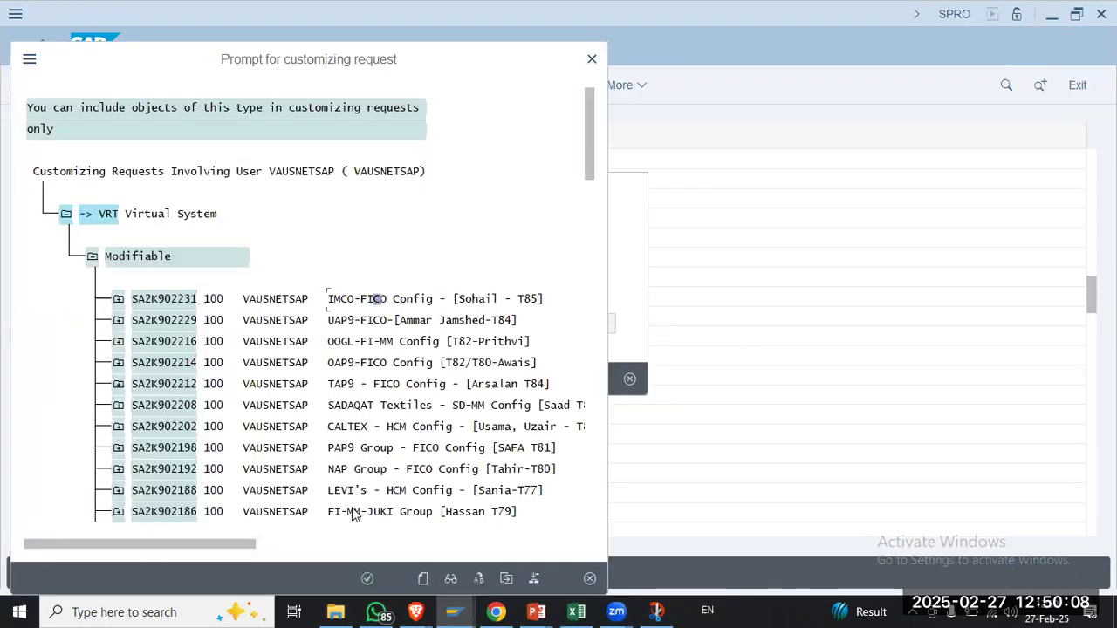
click(360, 427)
double_click(358, 427)
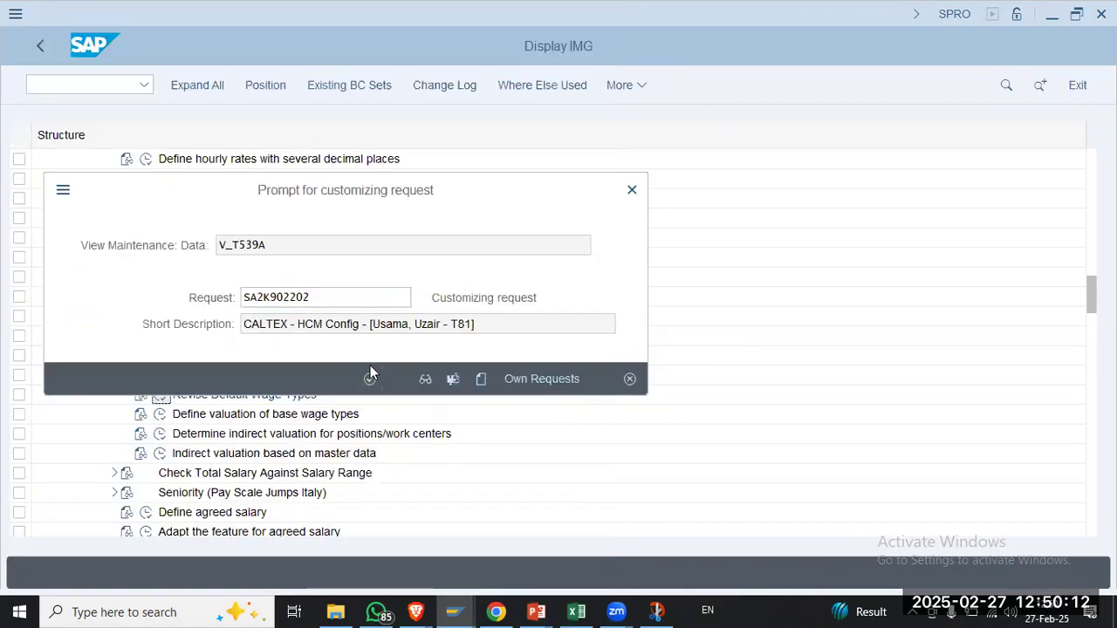
Step: Switch to Excel and close the sap_hcm-----lectures workbook
click(576, 611)
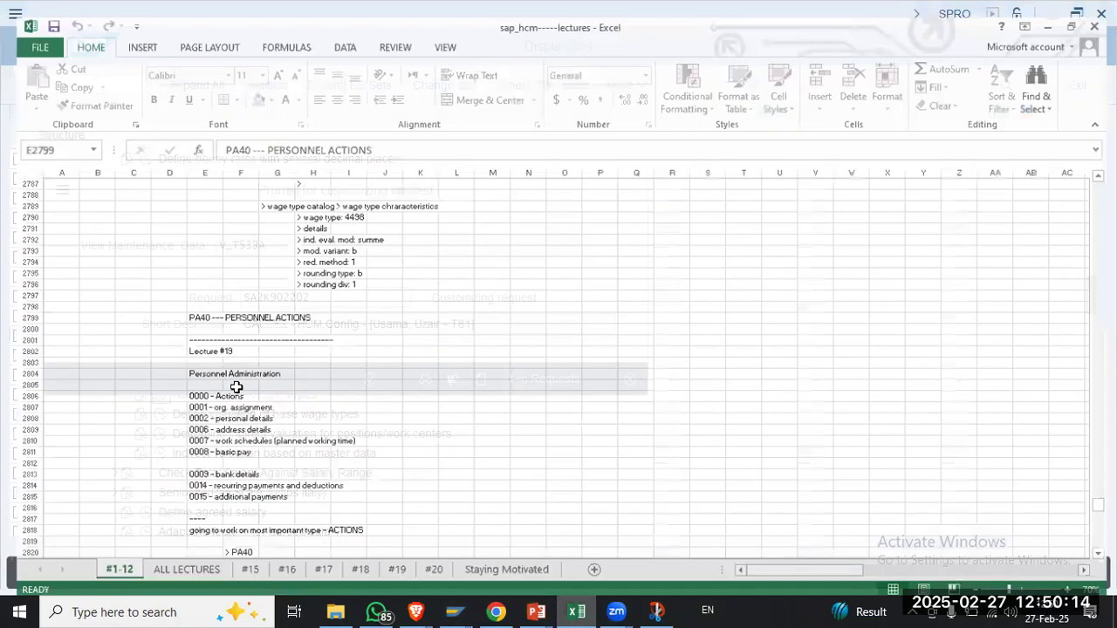
mouse_move(535, 611)
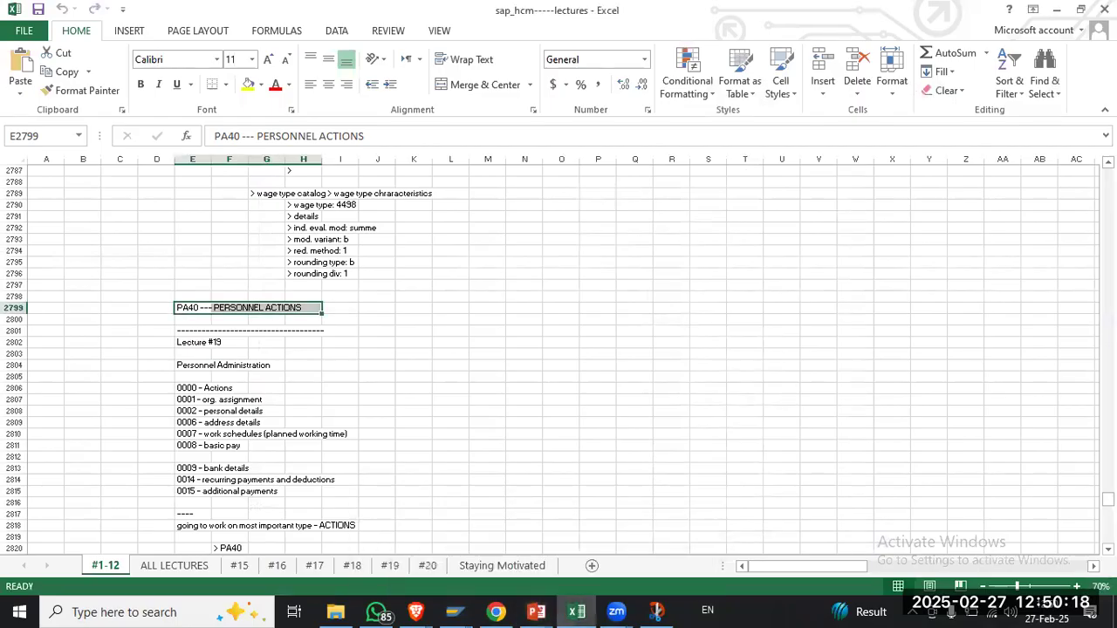
key(alt+F4)
click(494, 338)
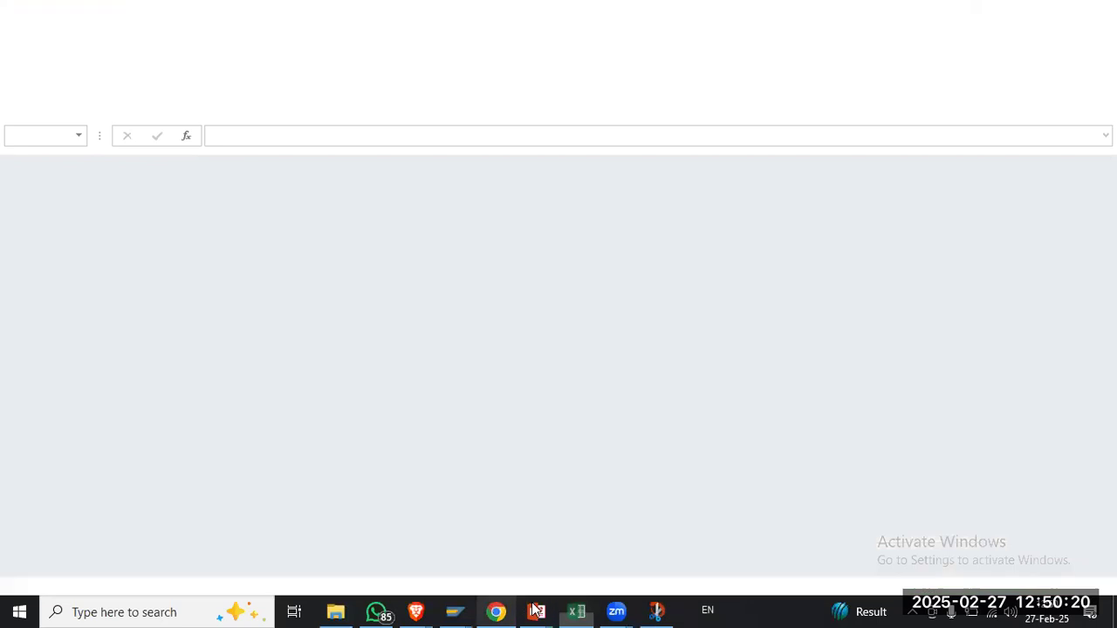
Step: Check the SAP HCM Lecture #17 slides, return to SAP, leave the new entries and reopen Revise Default Wage Types
mouse_move(536, 611)
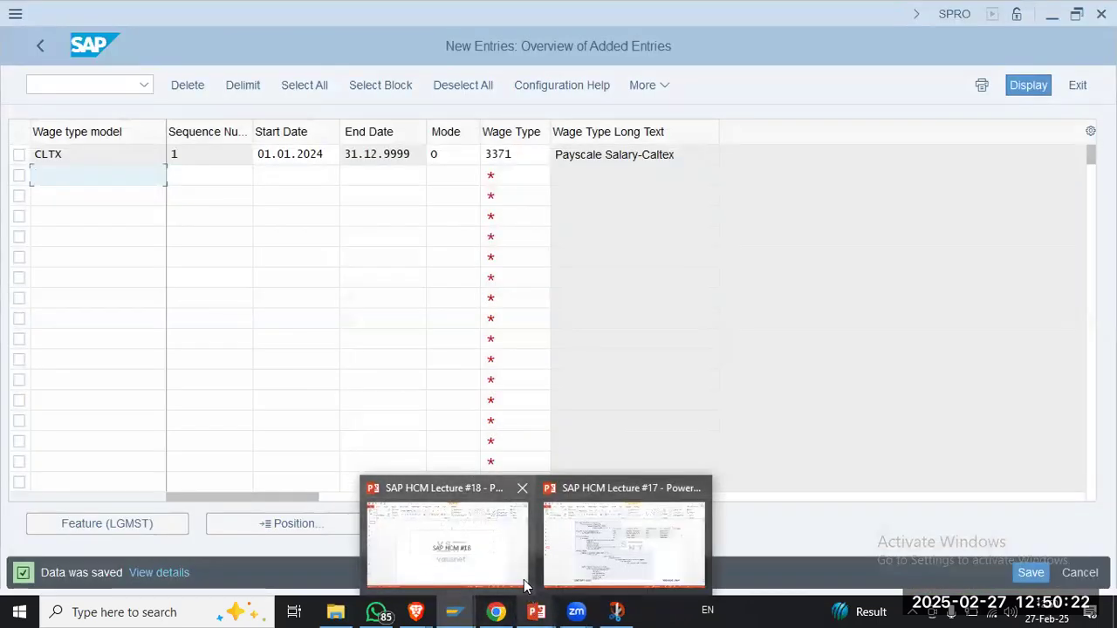
click(565, 496)
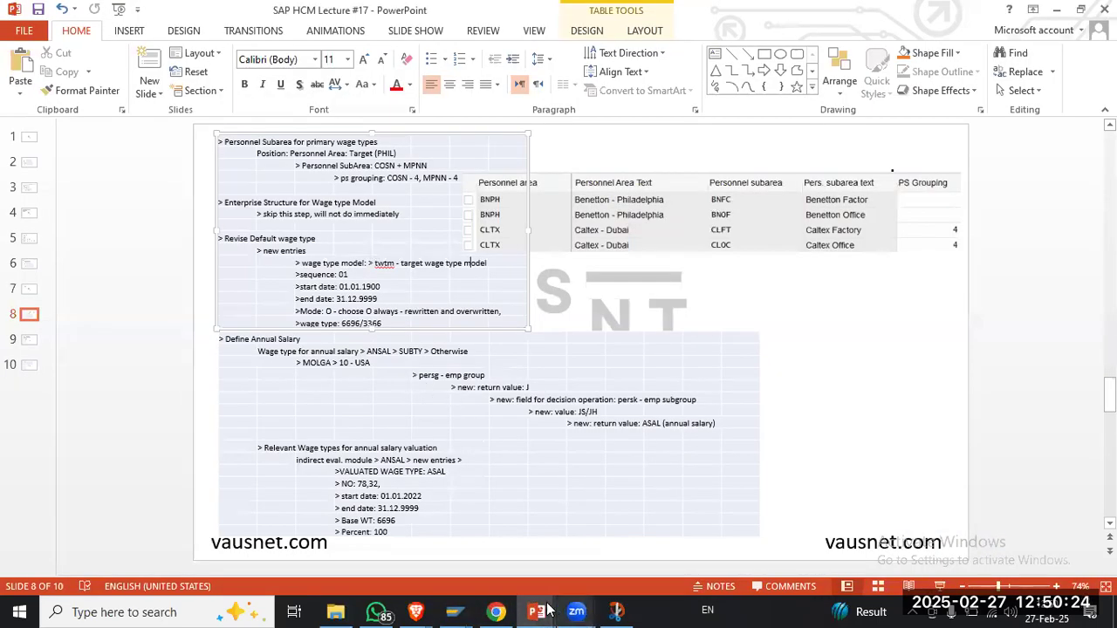
mouse_move(454, 611)
click(520, 536)
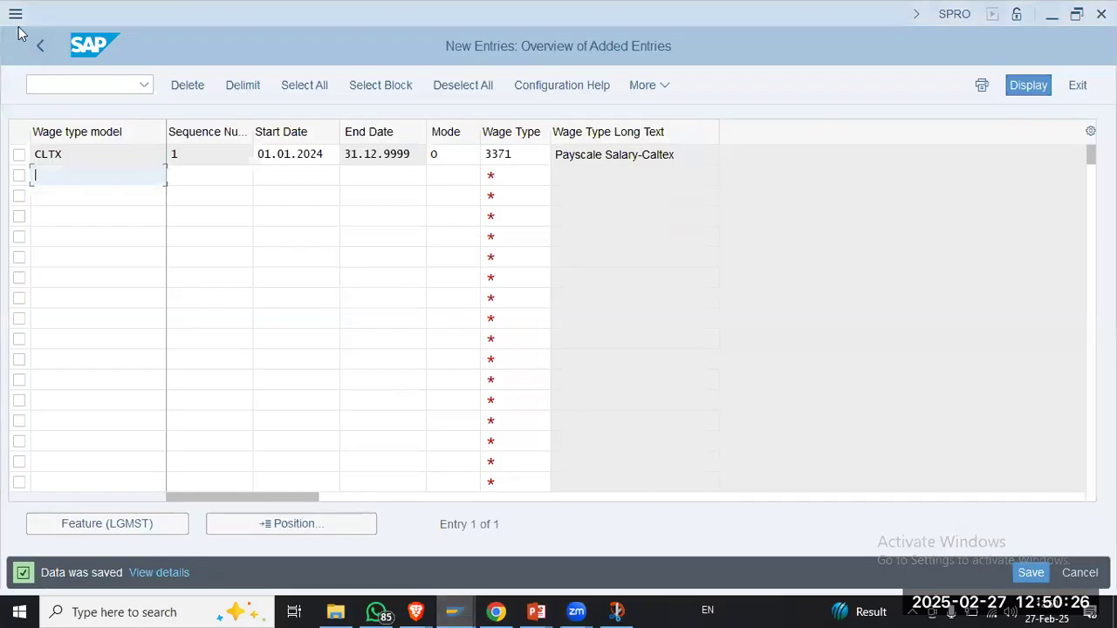
click(40, 44)
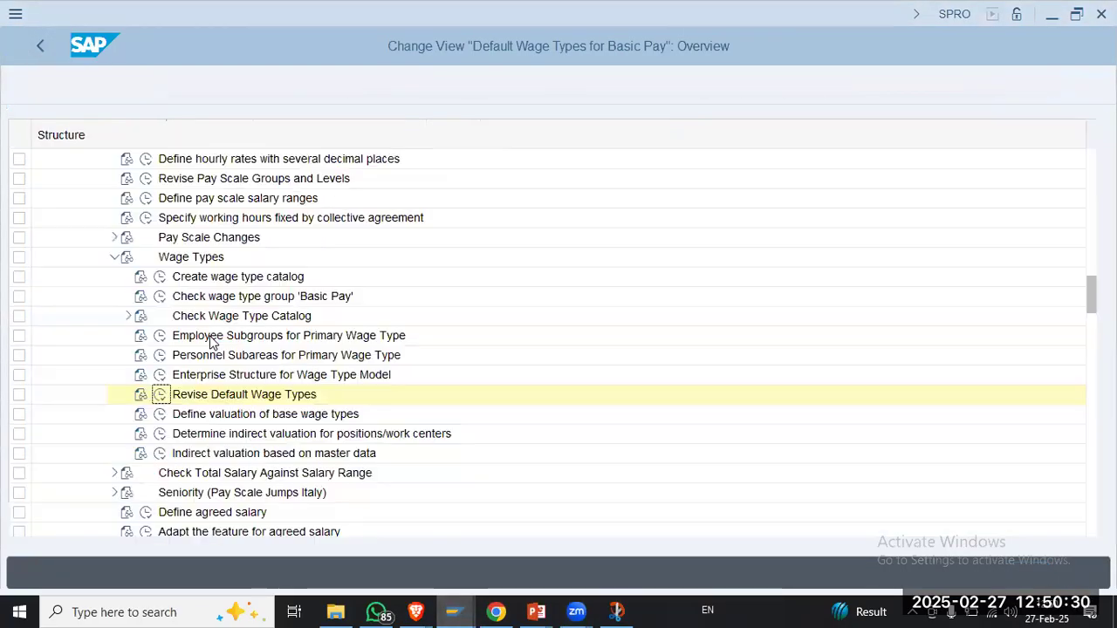
click(159, 397)
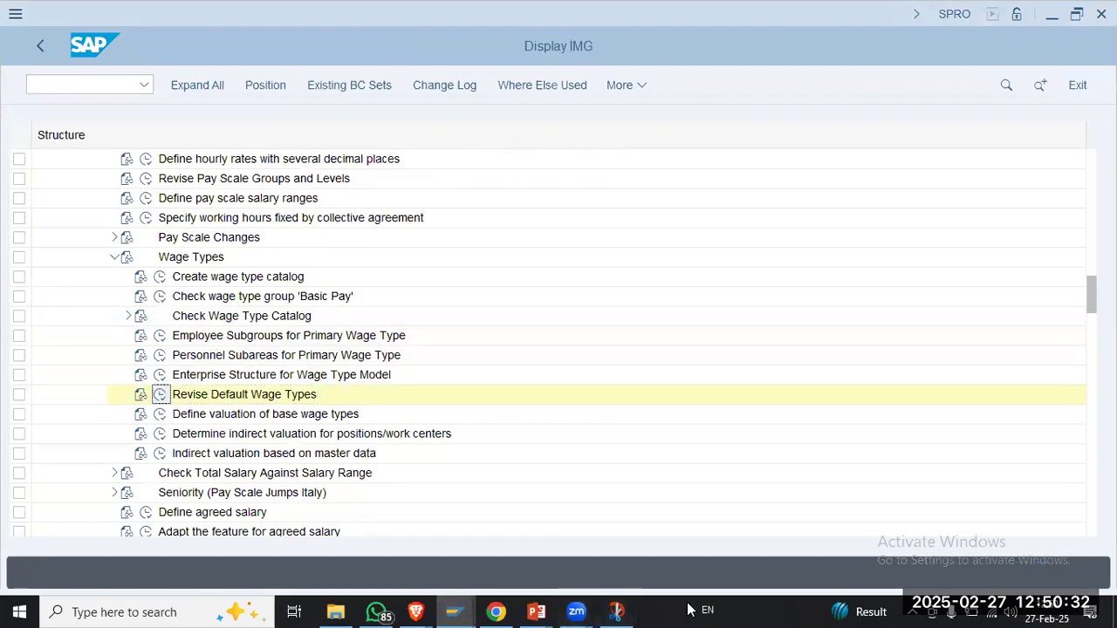
Step: Capture a rectangular snip of the CLTX row in the default wage types overview with Snip & Sketch
click(618, 610)
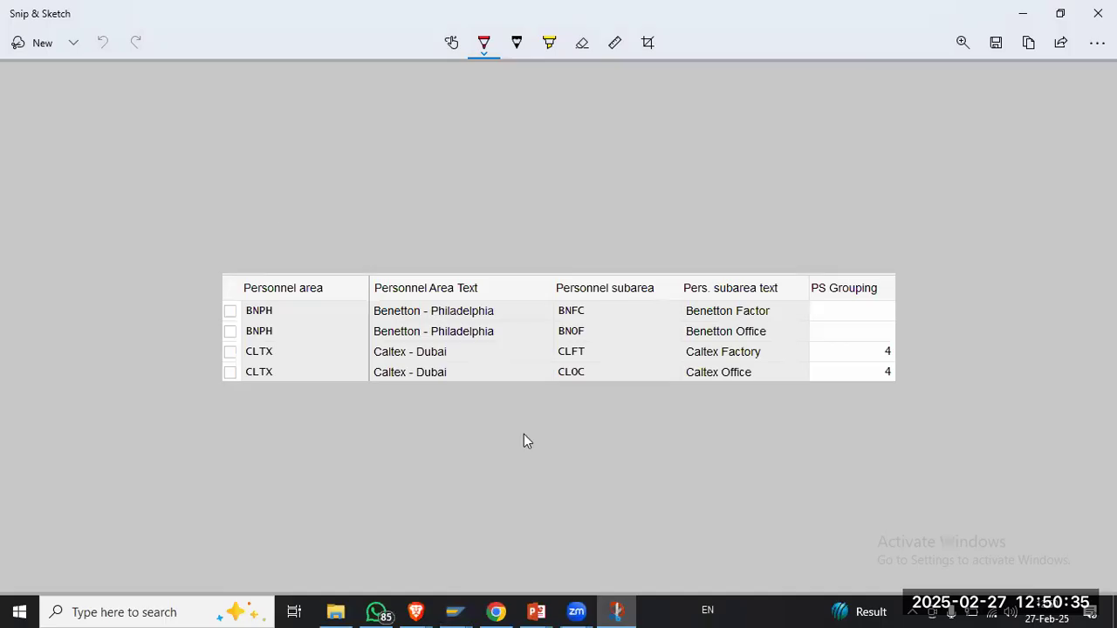
click(618, 611)
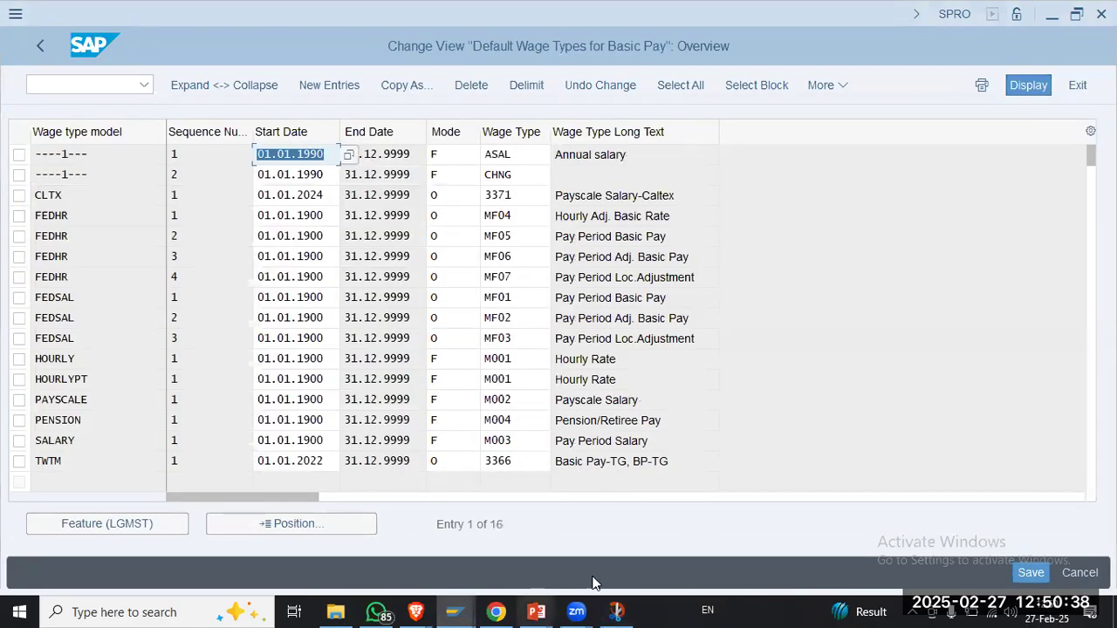
click(617, 611)
click(23, 45)
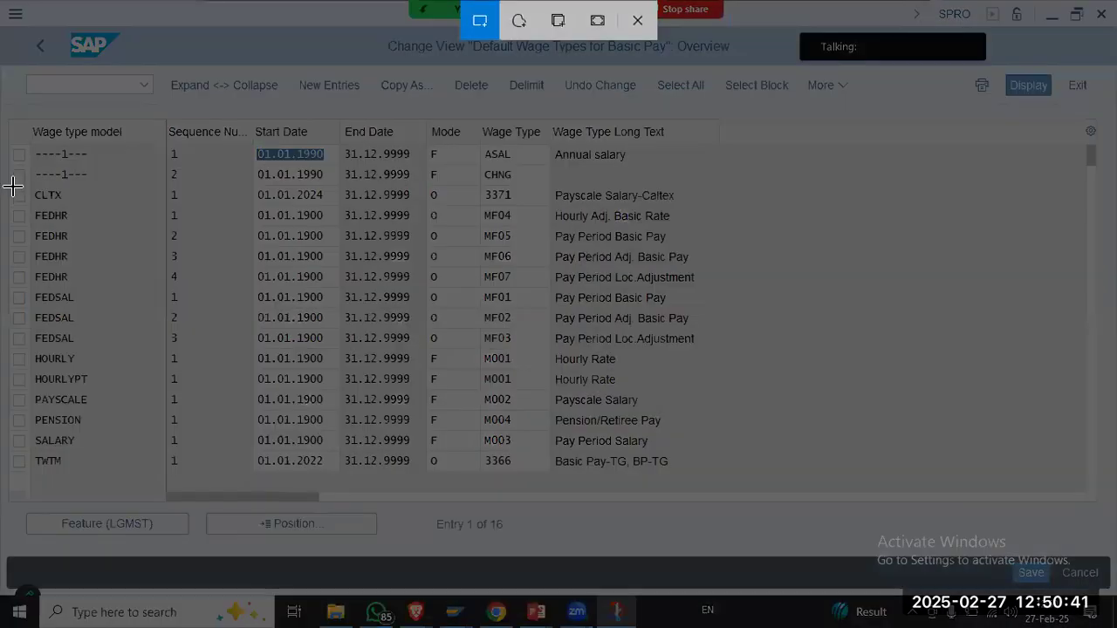
mouse_move(8, 185)
mouse_down()
mouse_move(581, 218)
mouse_move(684, 200)
mouse_up()
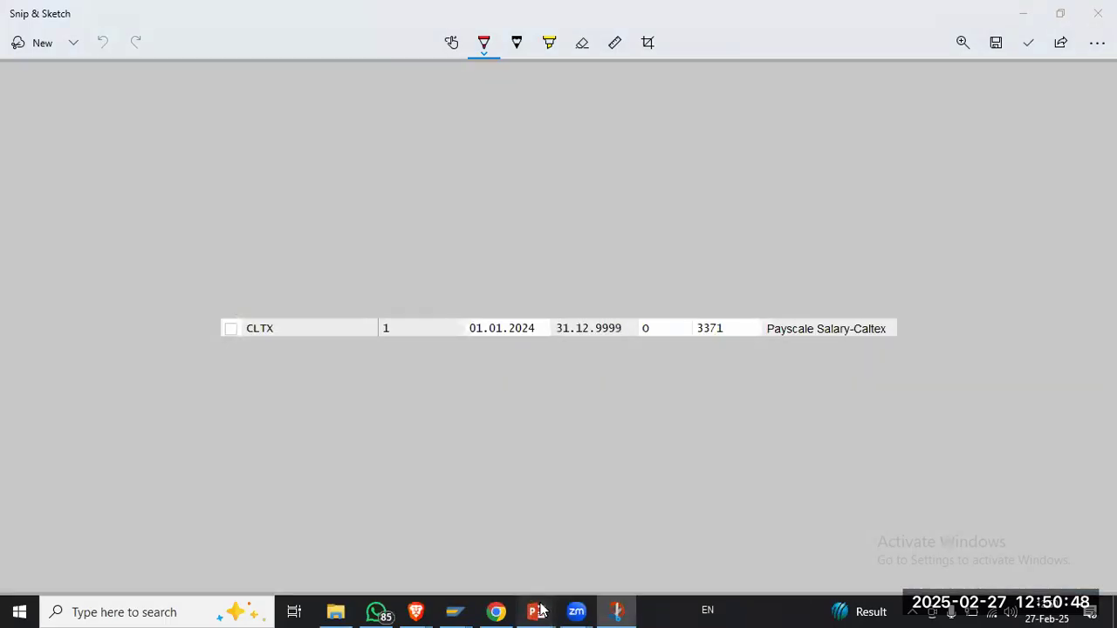
Step: Paste the CLTX row capture into slide 8 of SAP HCM Lecture #17 and place it beside the Revise Default wage type notes
click(536, 611)
click(621, 559)
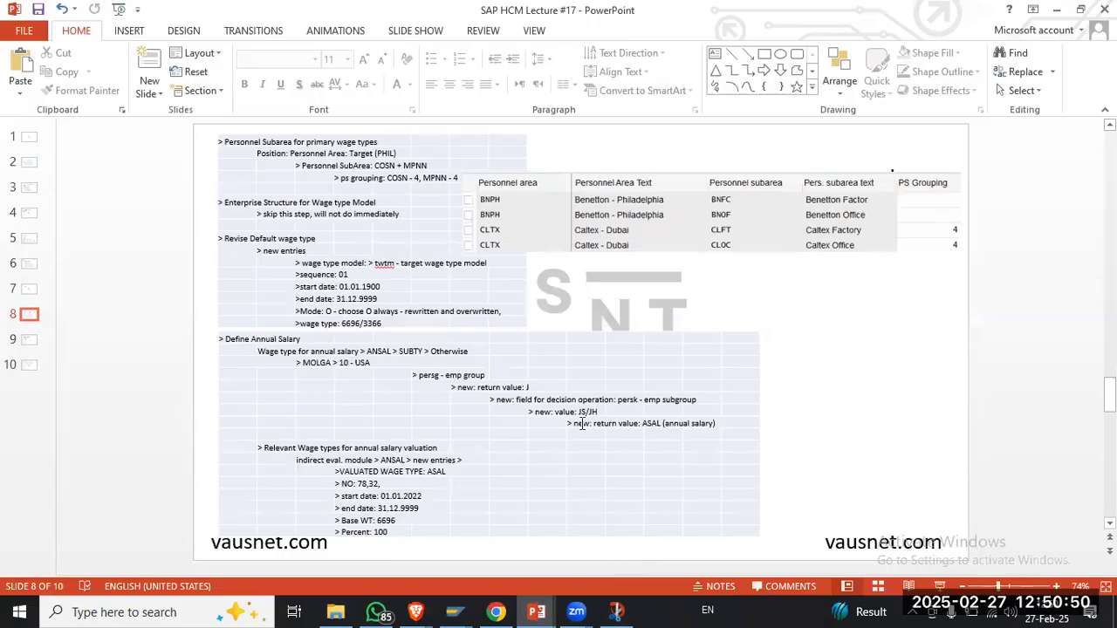
key(ctrl+v)
drag(559, 345, 643, 315)
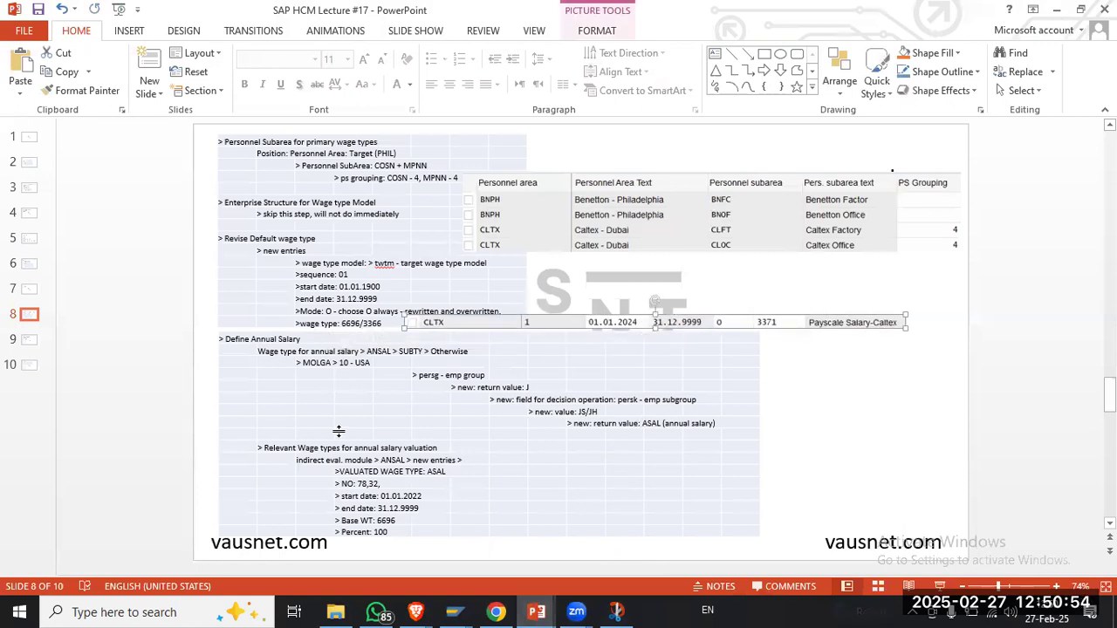
Step: Return to SAP, leave the default wage types overview and open the Define annual salary activity list
mouse_move(497, 611)
click(516, 546)
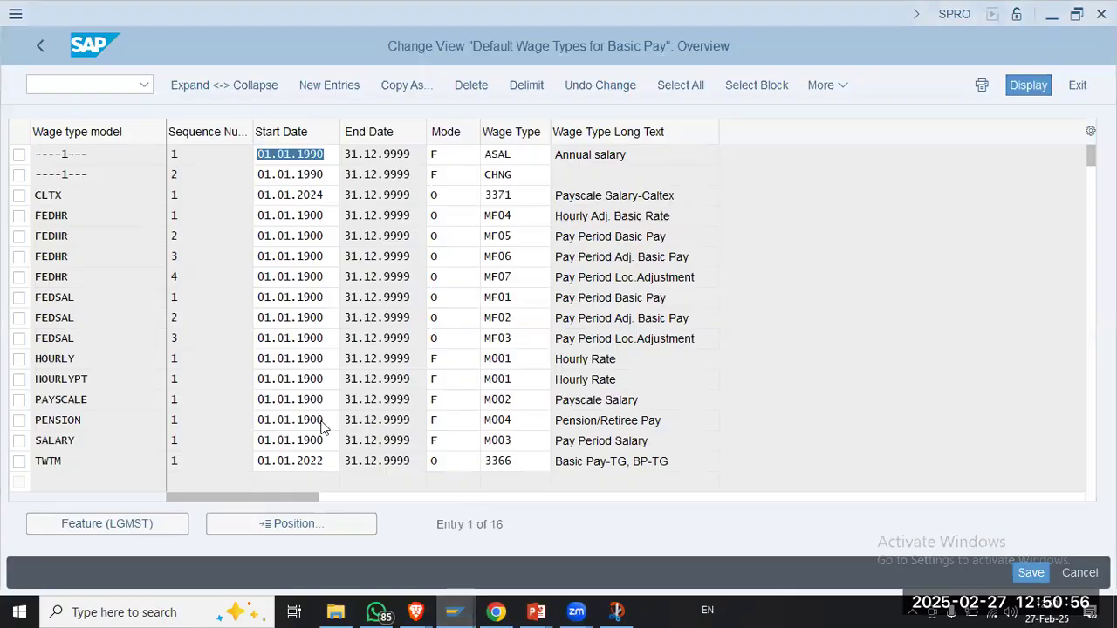
click(40, 48)
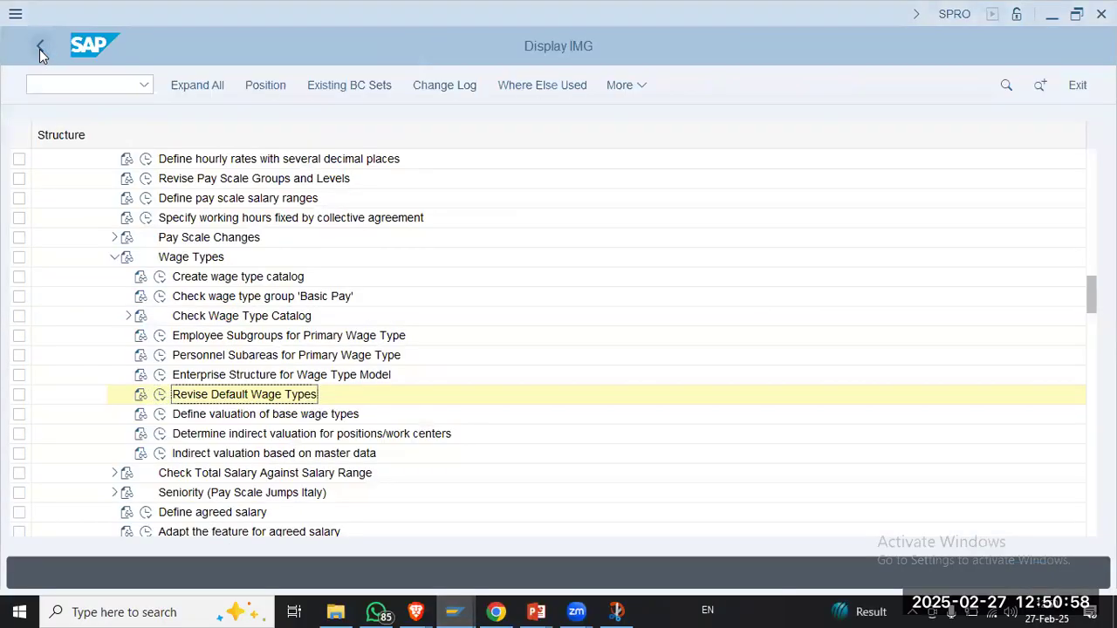
click(227, 433)
scroll(253, 410, down, 2)
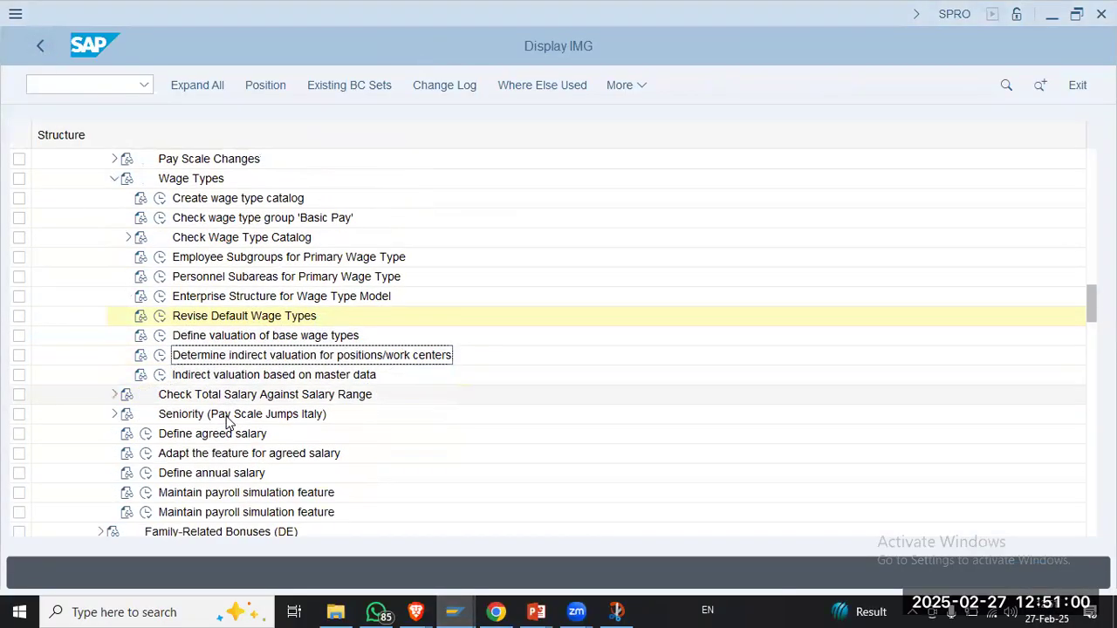
click(197, 474)
click(146, 472)
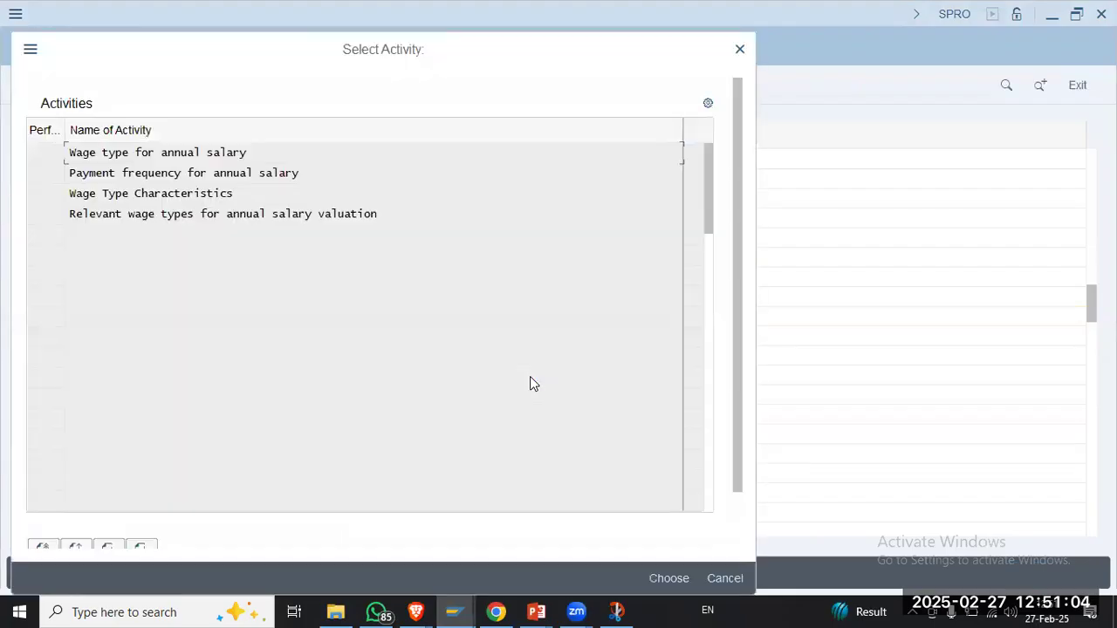
Step: Open the Wage type for annual salary activity and compare the ANSAL feature's decision tree with the Define Annual Salary notes
key(alt+Tab)
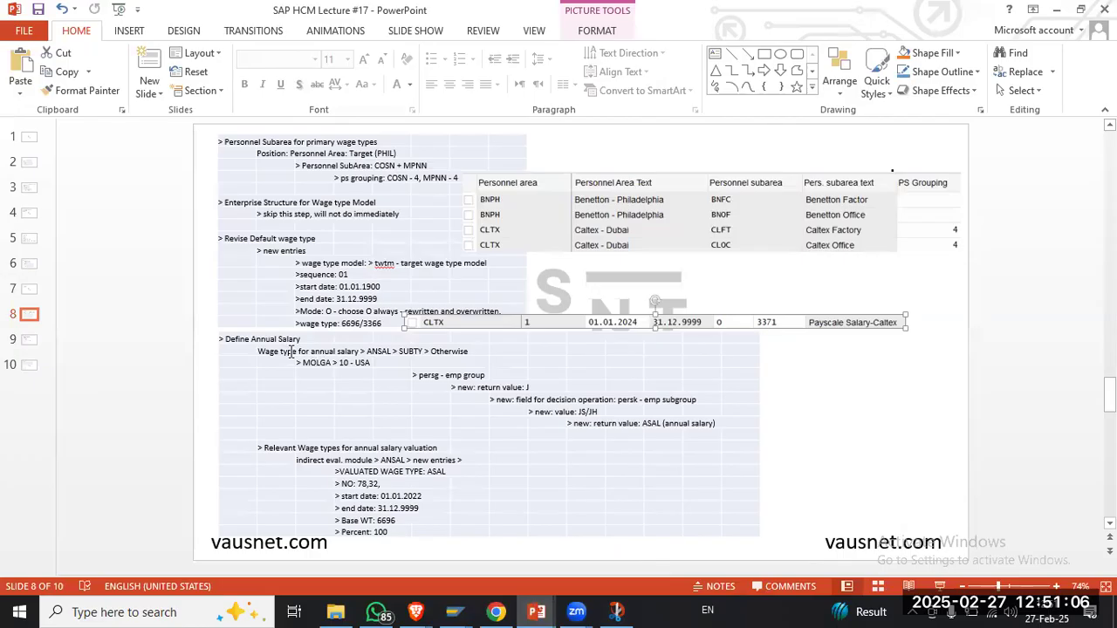
key(alt+Tab)
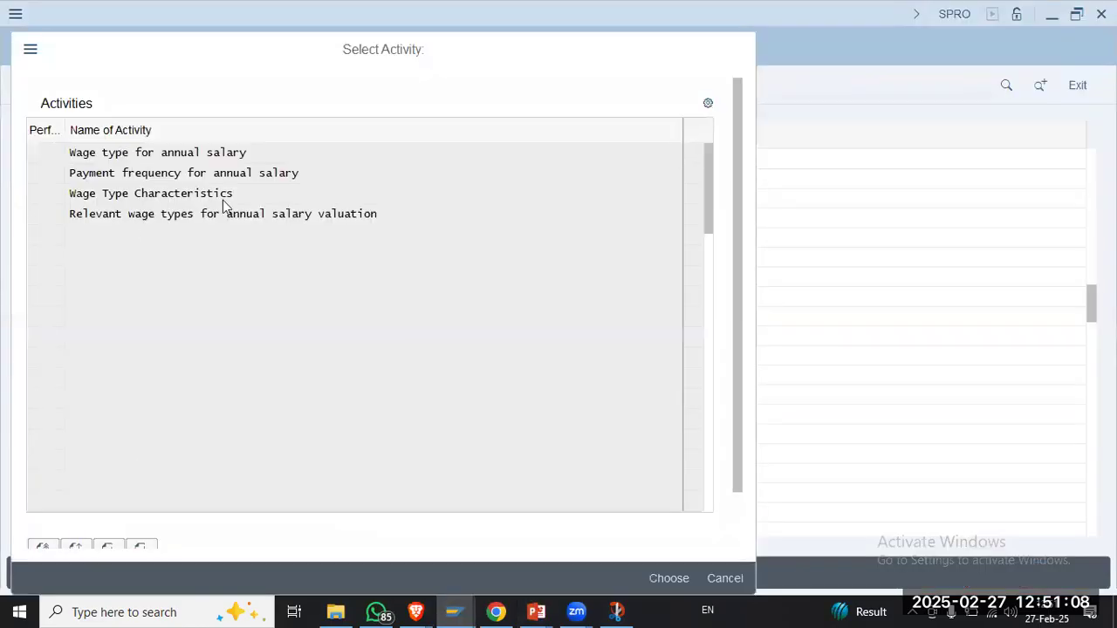
key(alt+Tab)
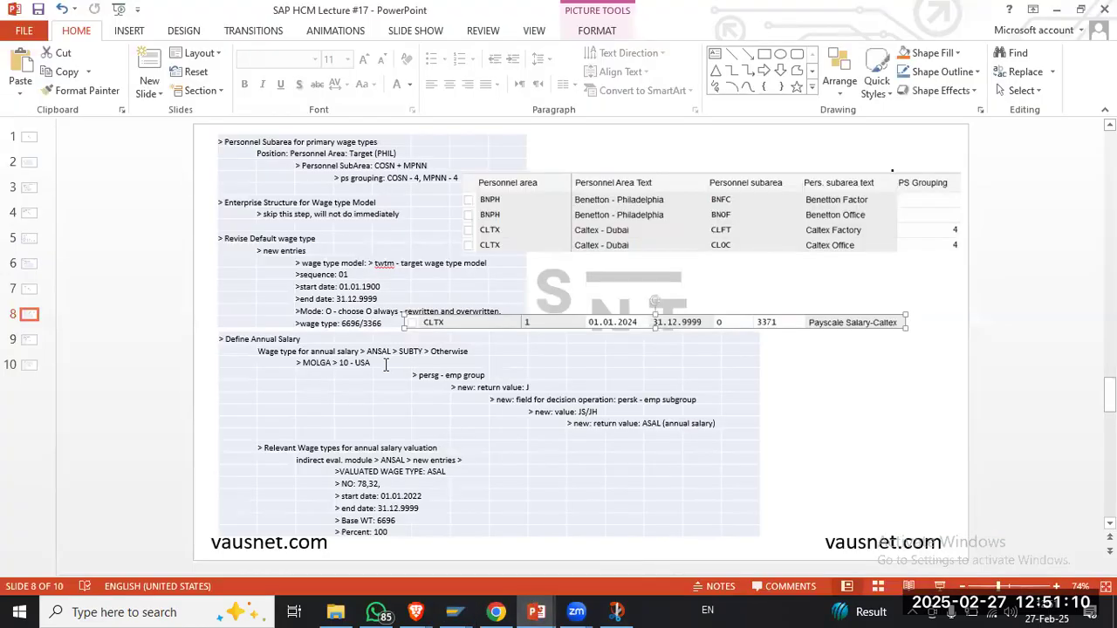
key(alt+Tab)
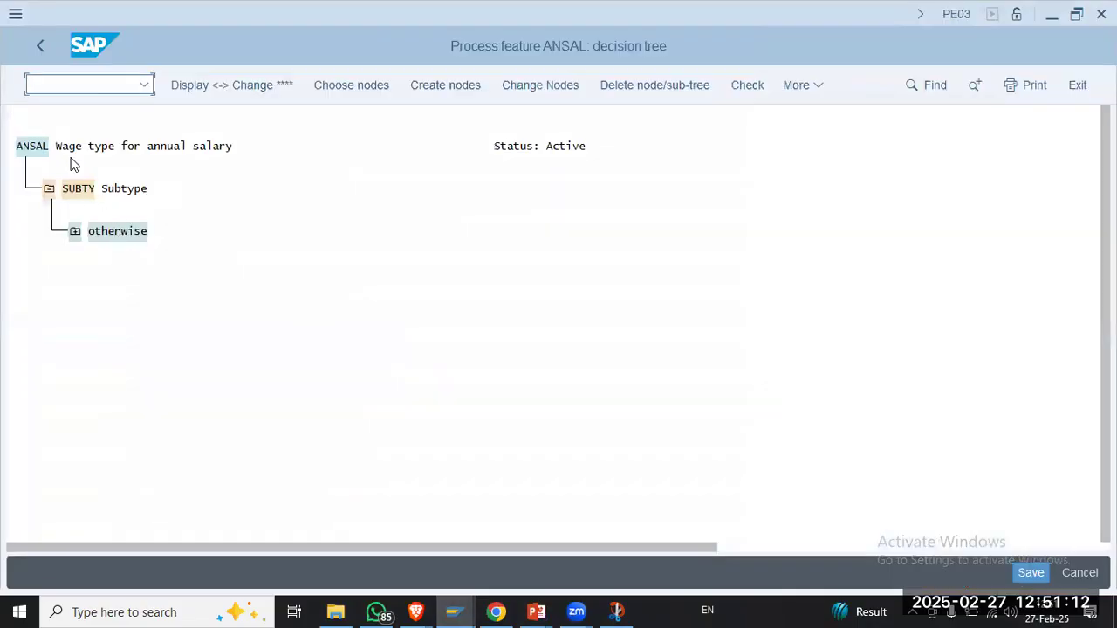
click(29, 149)
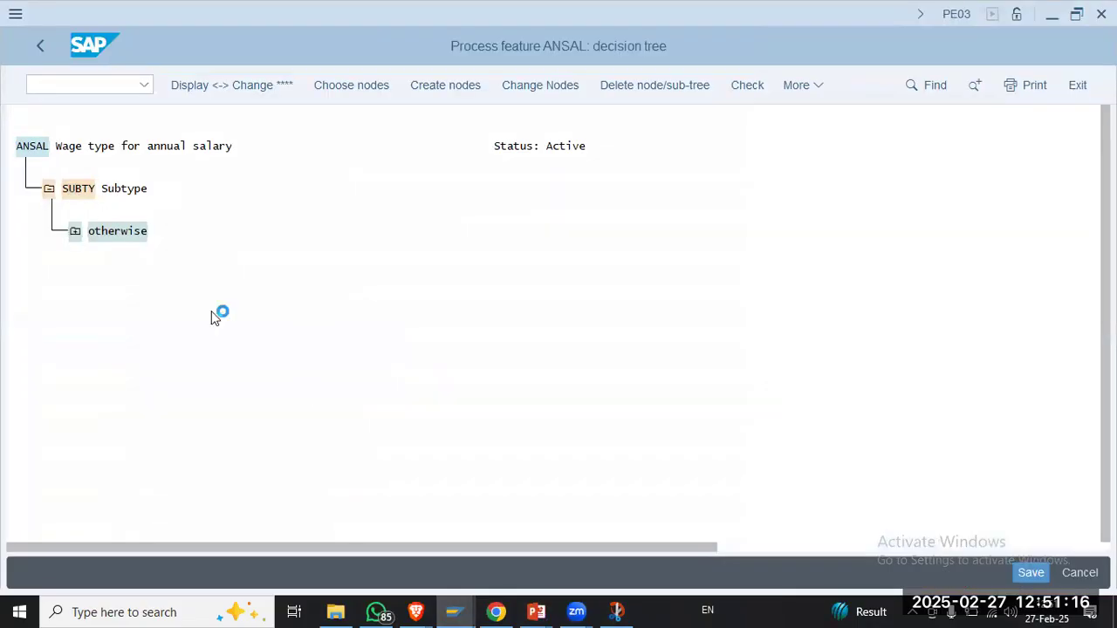
key(alt+Tab)
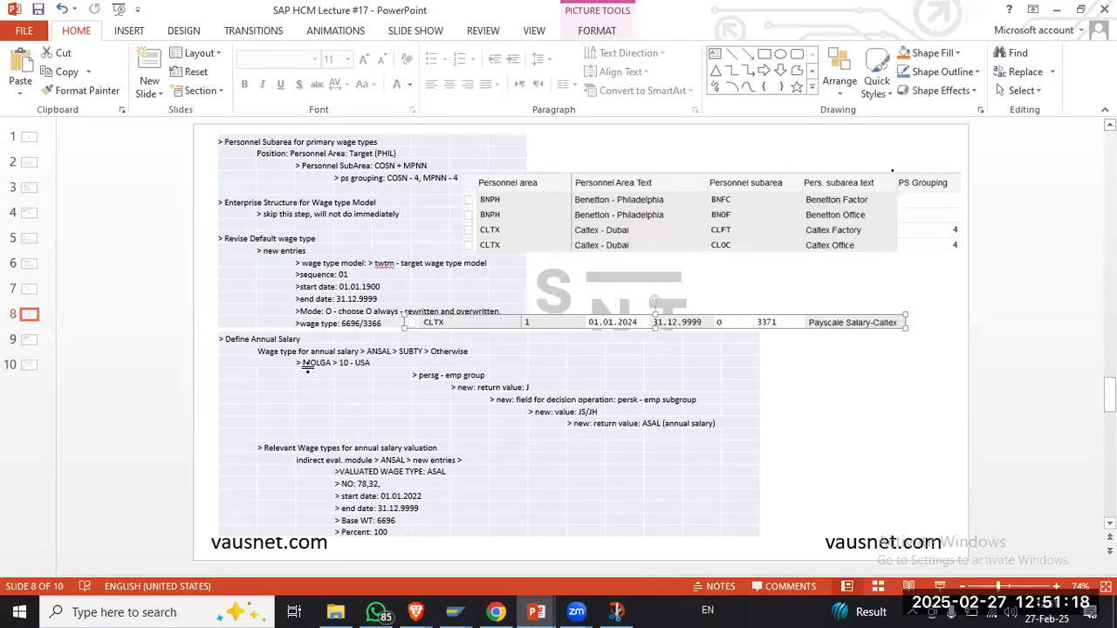
Step: Return to SAP and expand the ANSAL decision tree through MOLGA and 10 USA to the PERSG employee group entries
key(alt+Tab)
key(alt+Tab)
key(alt+Tab)
key(alt+Tab)
click(101, 272)
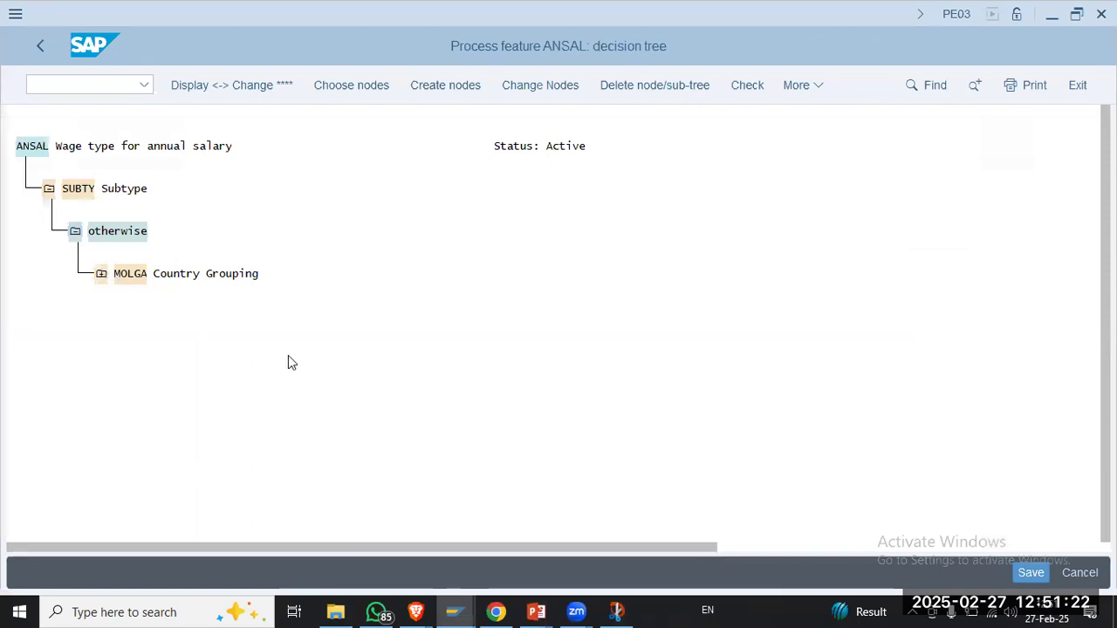
click(127, 231)
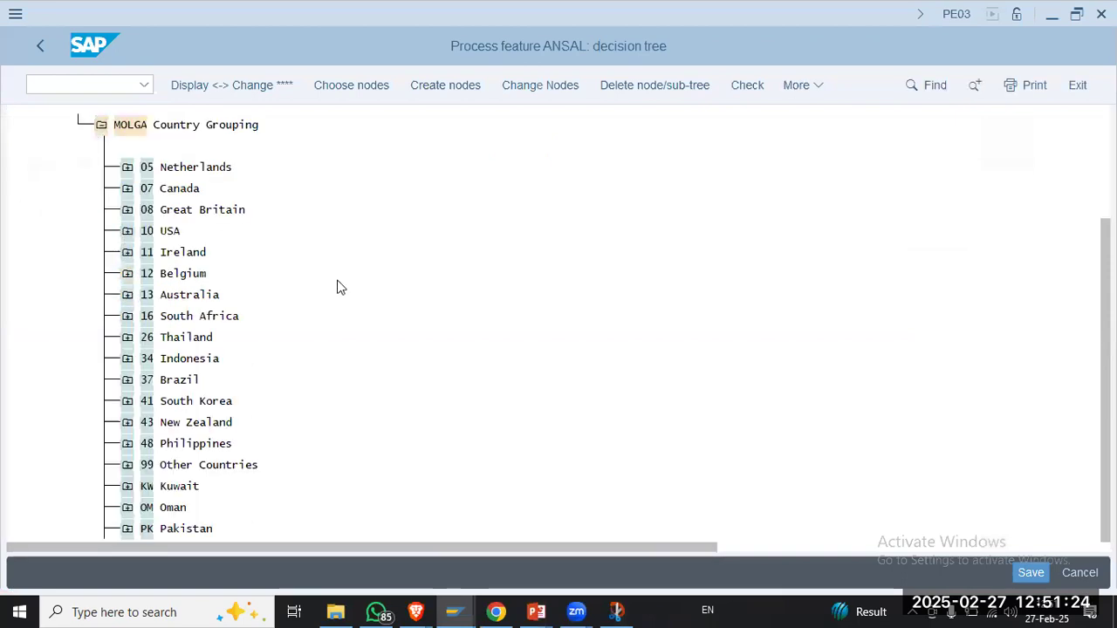
click(153, 274)
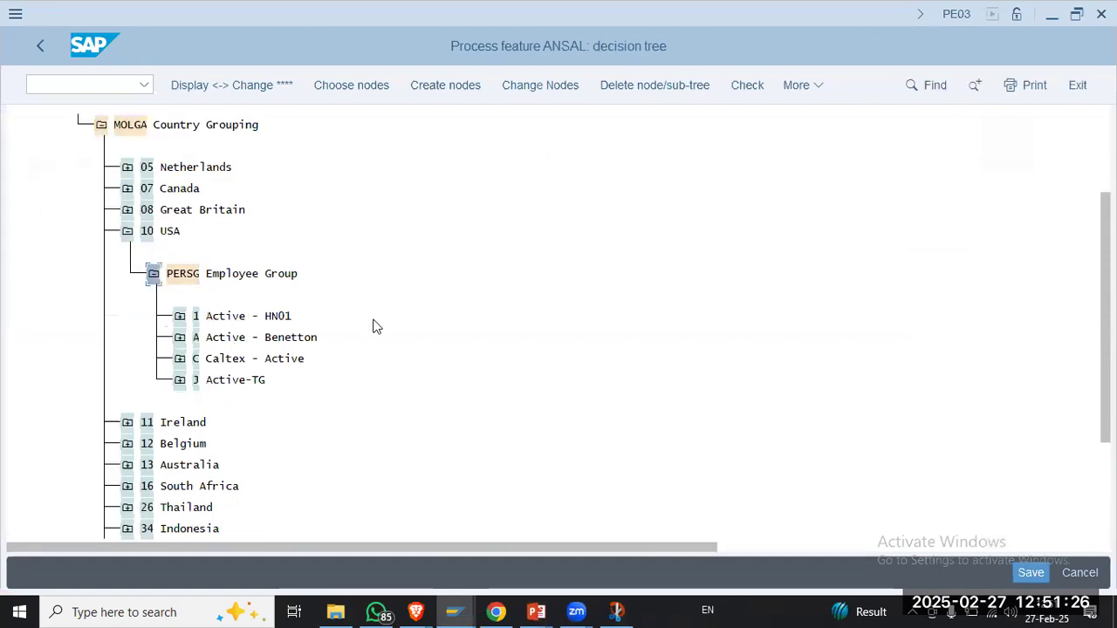
Step: Expand the C Caltex - Active branch through PERSK to the return values under C3 Caltex - Hourly and C4 Caltex - Salary
click(178, 358)
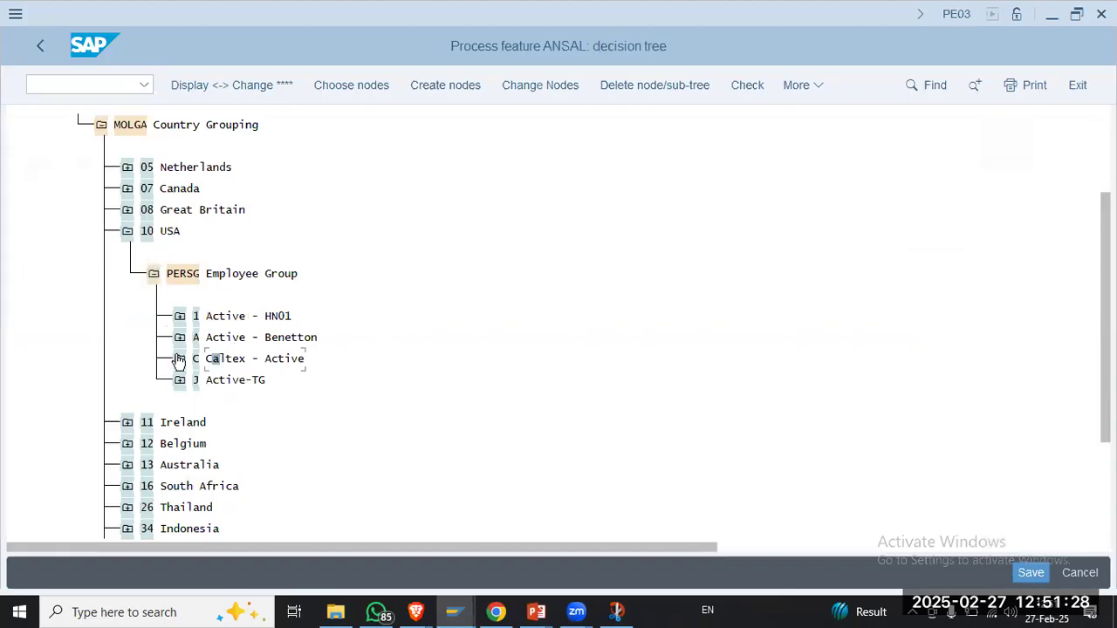
click(207, 401)
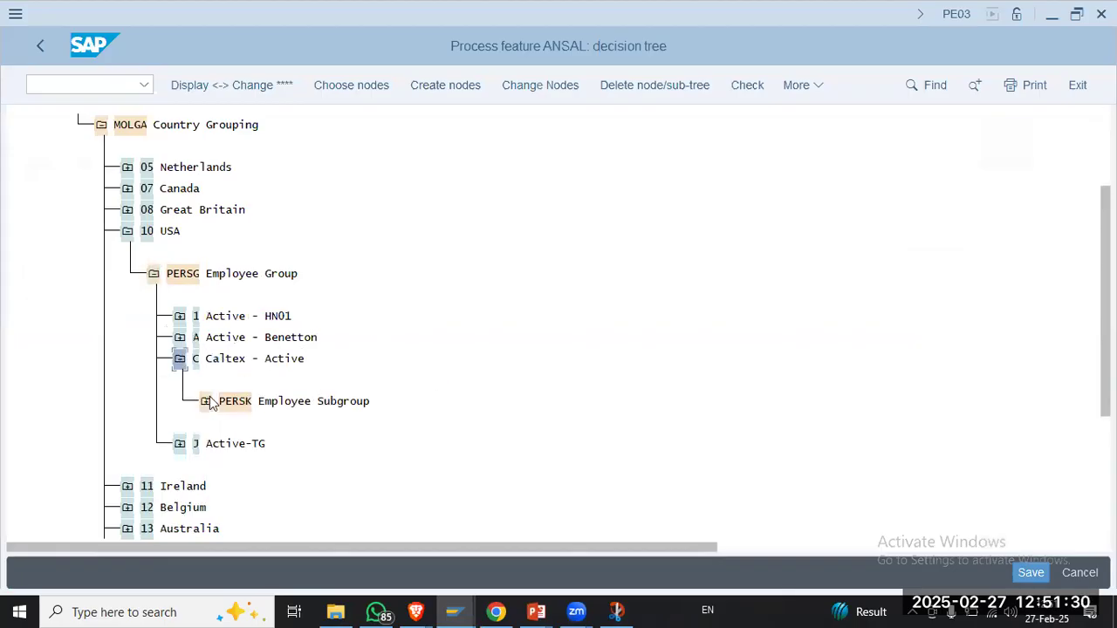
click(250, 443)
click(249, 468)
scroll(339, 380, down, 1)
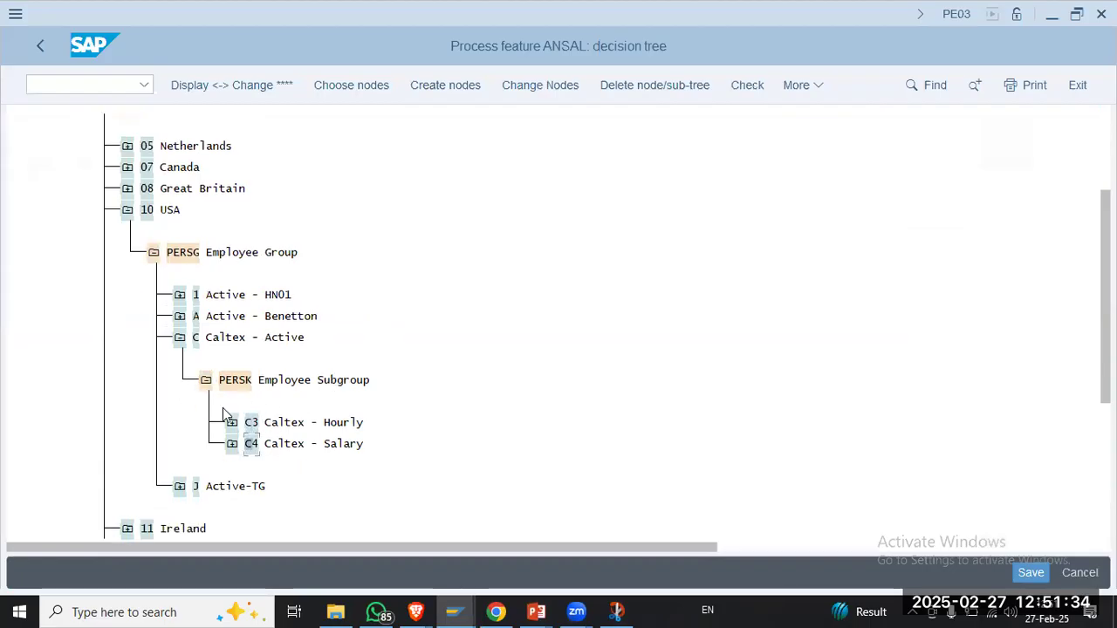
click(232, 424)
click(232, 507)
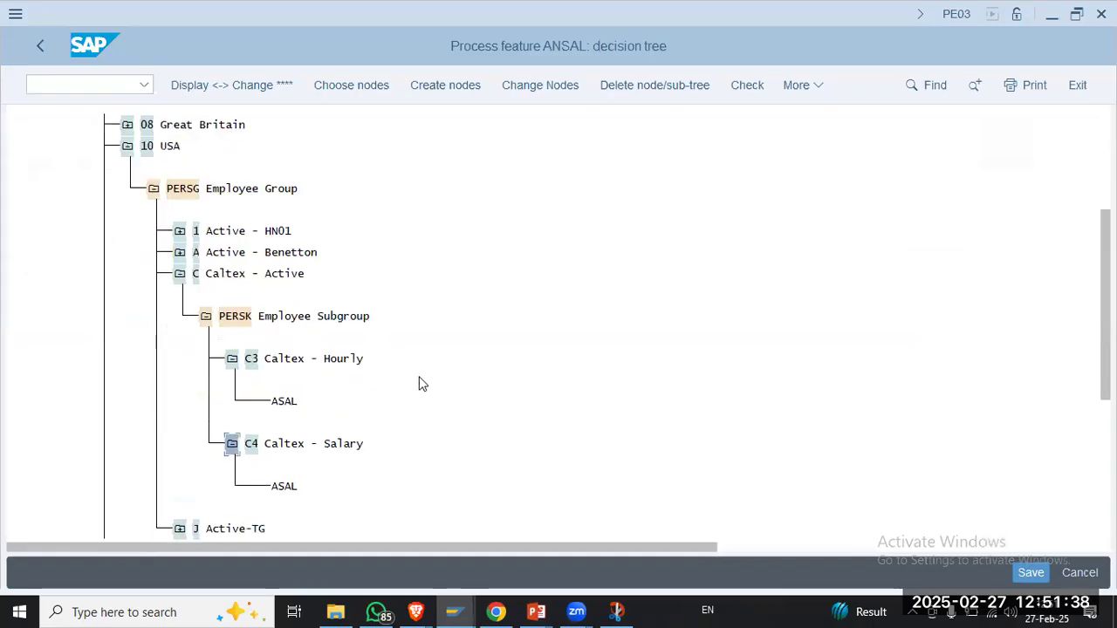
Step: Capture a rectangular snip of the ANSAL tree from its root down to C Caltex - Active with Snip & Sketch
scroll(419, 384, up, 2)
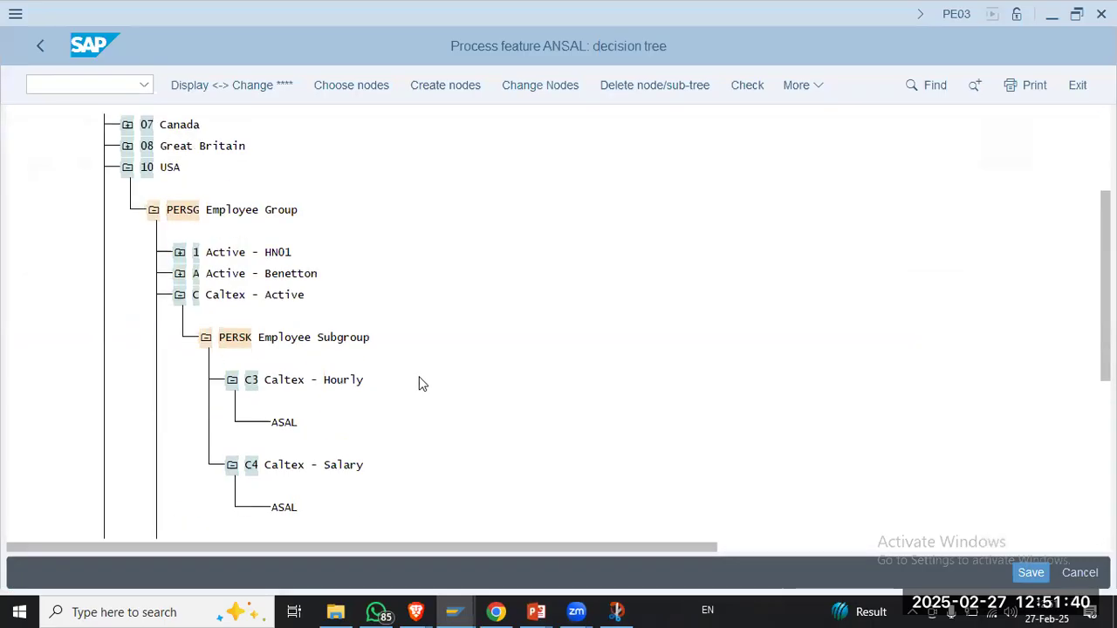
scroll(418, 384, up, 5)
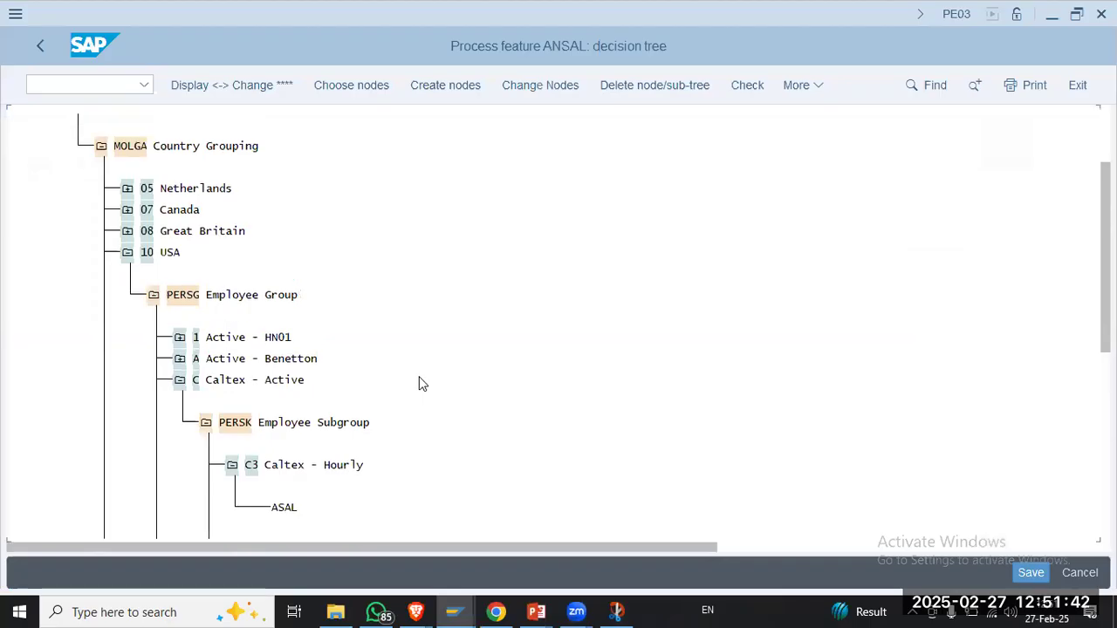
scroll(419, 384, up, 3)
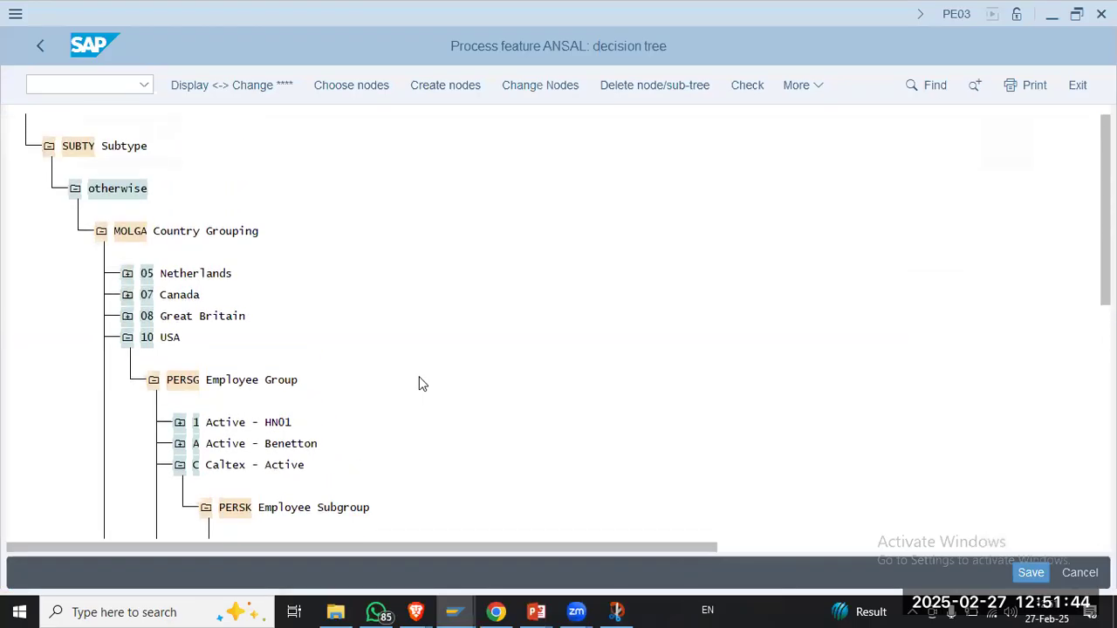
scroll(419, 384, up, 1)
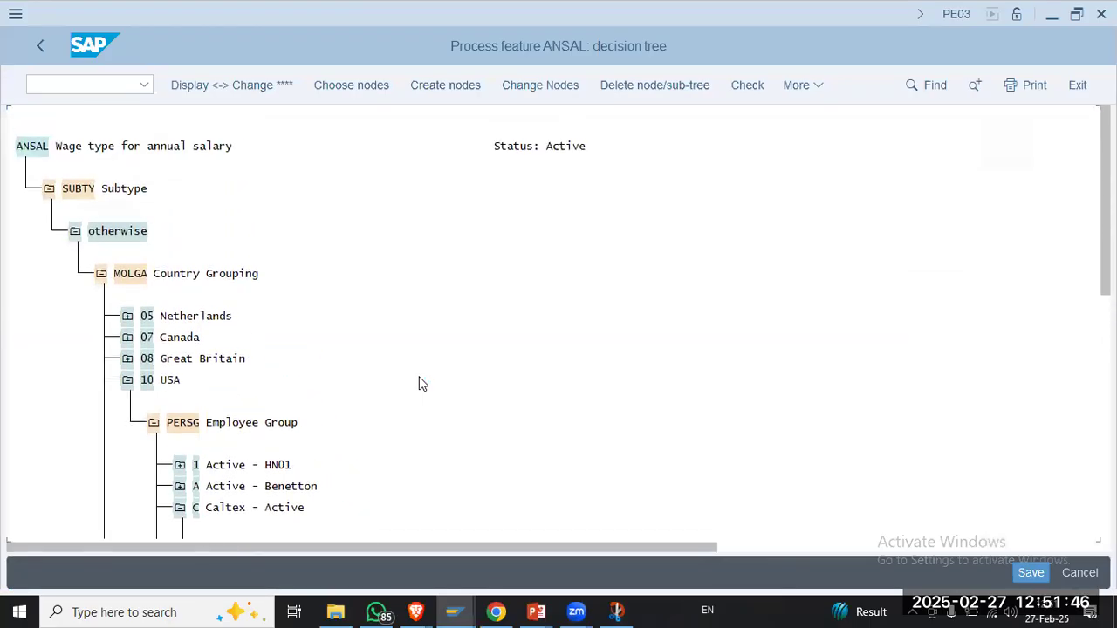
click(616, 611)
click(28, 39)
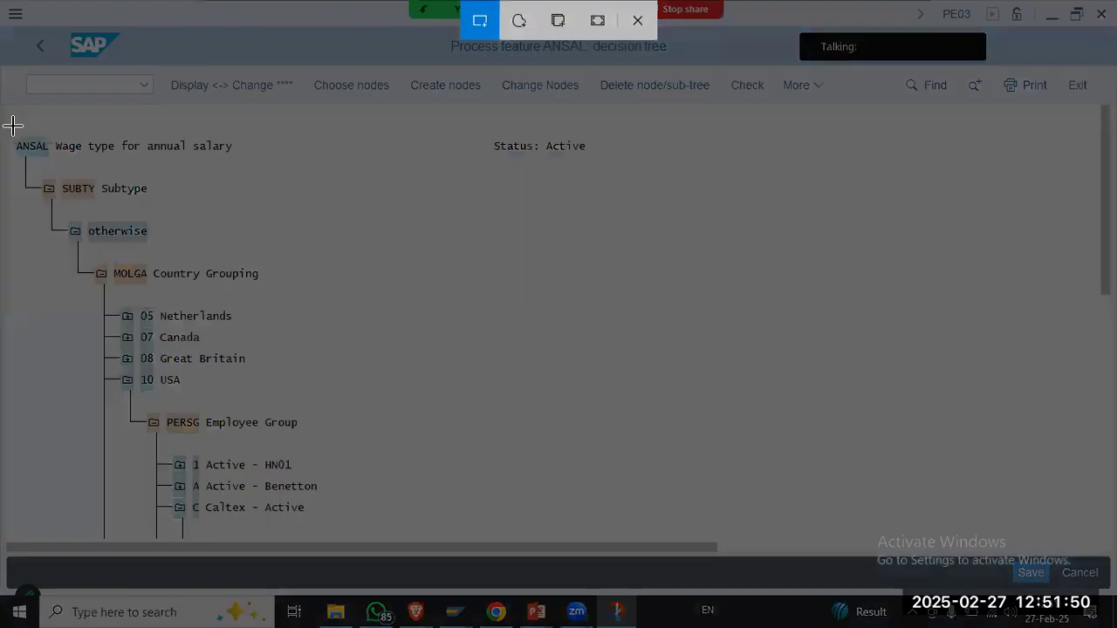
drag(13, 125, 362, 516)
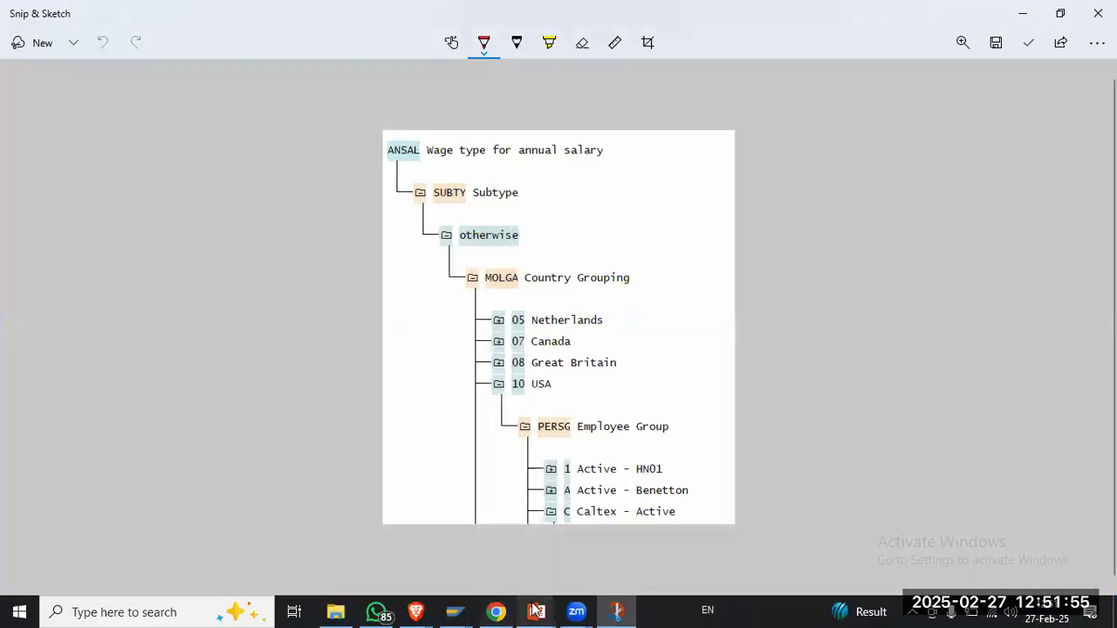
Step: Paste the upper ANSAL tree capture into slide 8 of SAP HCM Lecture #17, shrink it and place it beside the Define Annual Salary notes
mouse_move(535, 611)
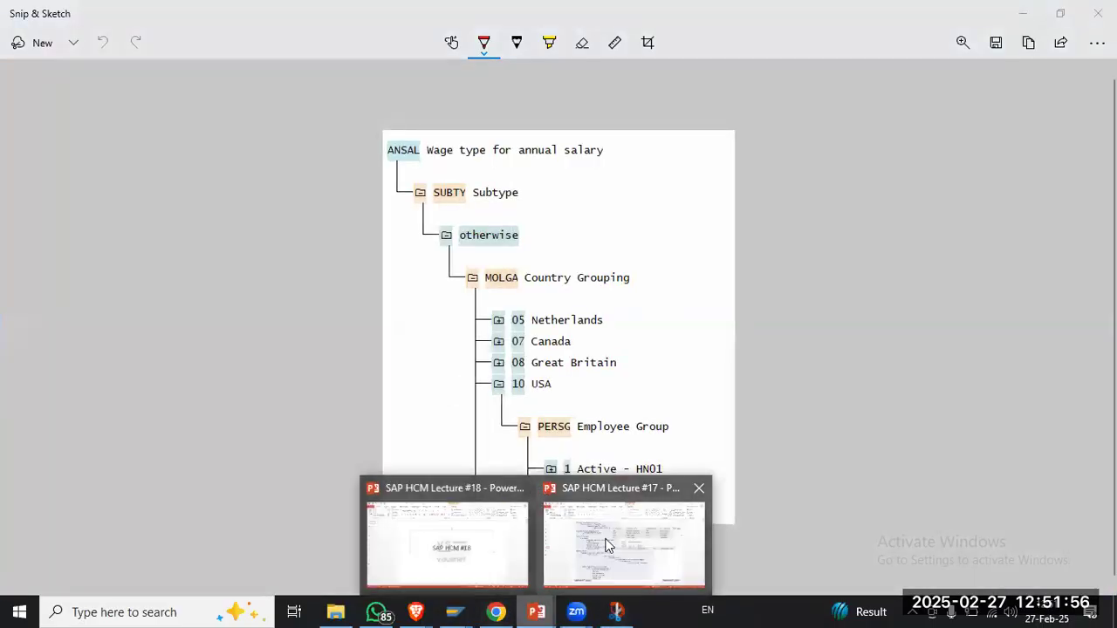
click(608, 546)
key(ctrl+v)
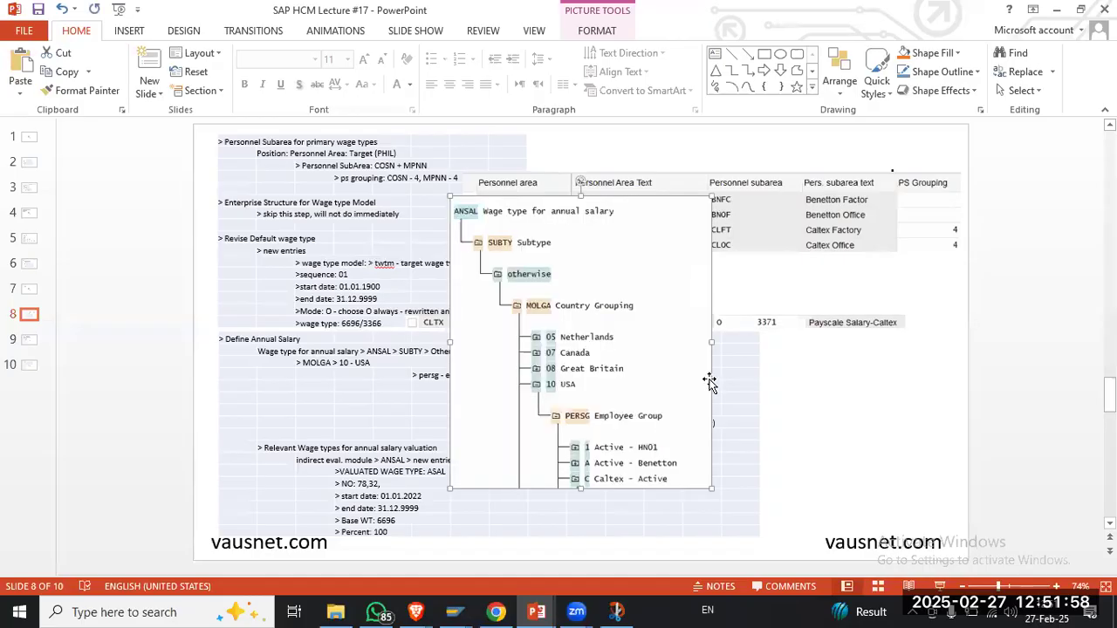
drag(448, 194, 555, 313)
drag(642, 341, 803, 371)
Step: Return to SAP and capture a rectangular snip of the 10 USA branch down to the C4 Caltex - Salary return value
key(alt+Tab)
key(alt+Tab)
key(Tab)
scroll(423, 366, down, 4)
scroll(436, 407, down, 5)
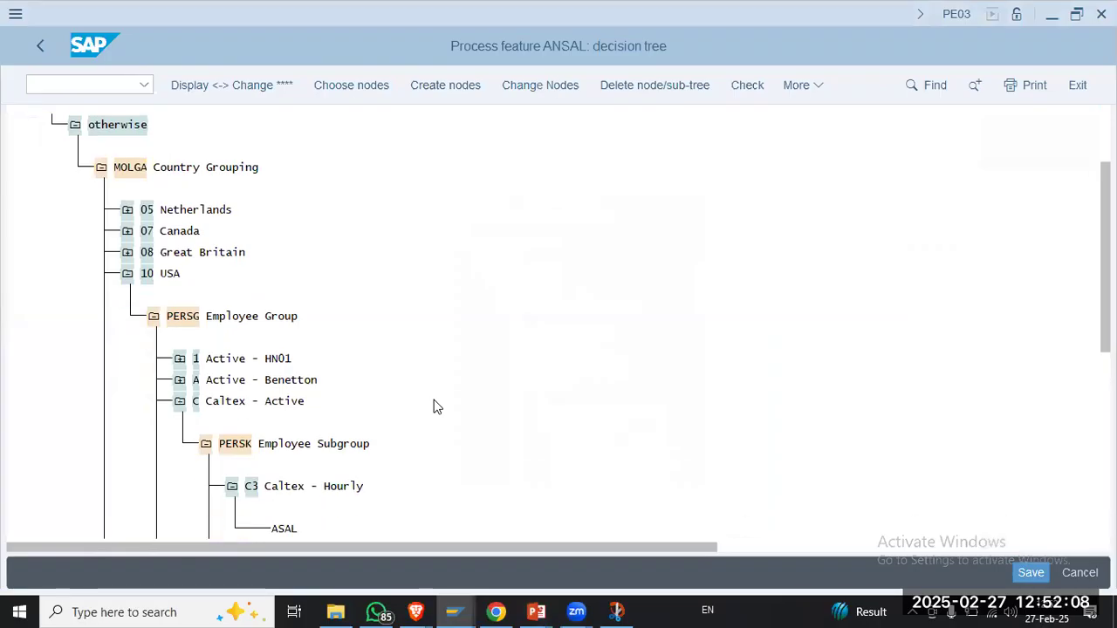
scroll(436, 407, down, 3)
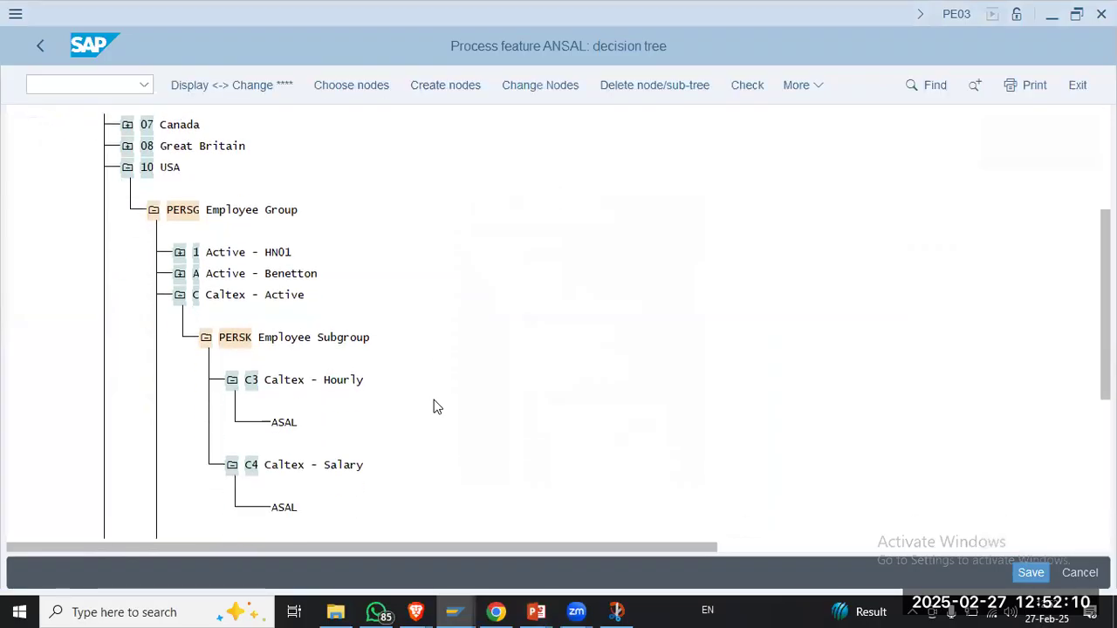
key(alt+Tab)
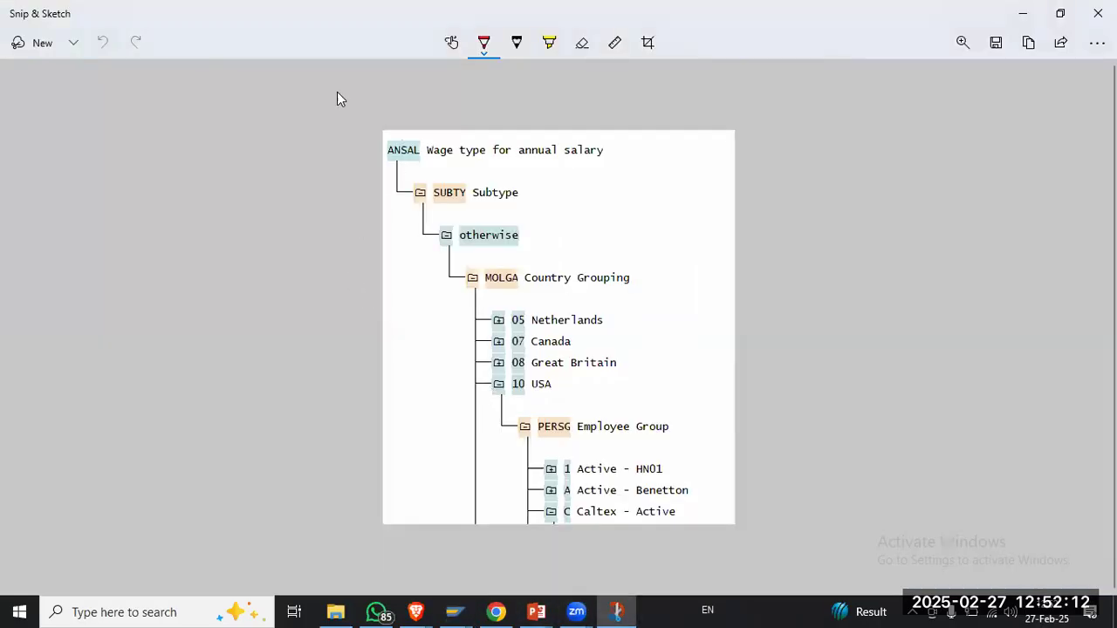
click(39, 43)
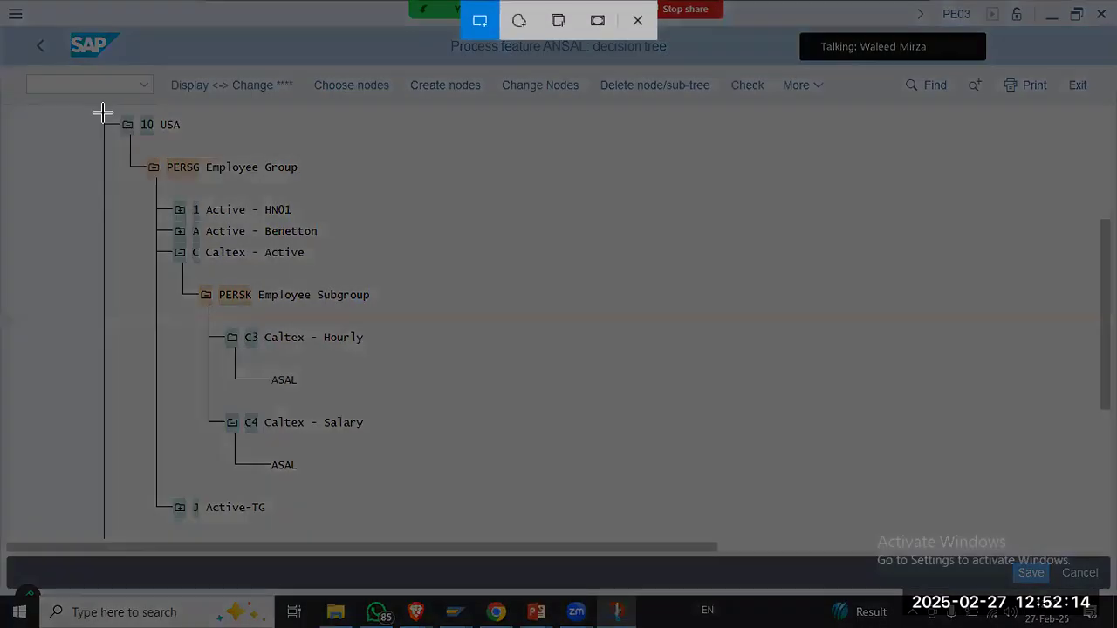
drag(104, 112, 381, 485)
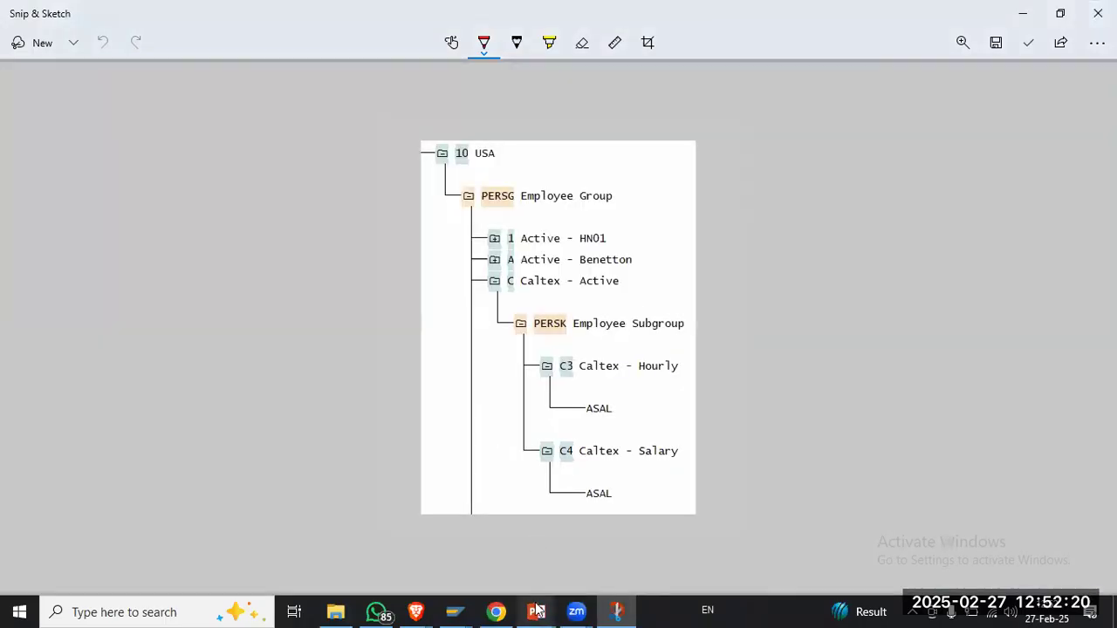
Step: Paste the 10 USA branch capture into slide 8 of SAP HCM Lecture #17, shrink it and place it beside the first tree picture
click(536, 611)
click(561, 551)
key(ctrl+v)
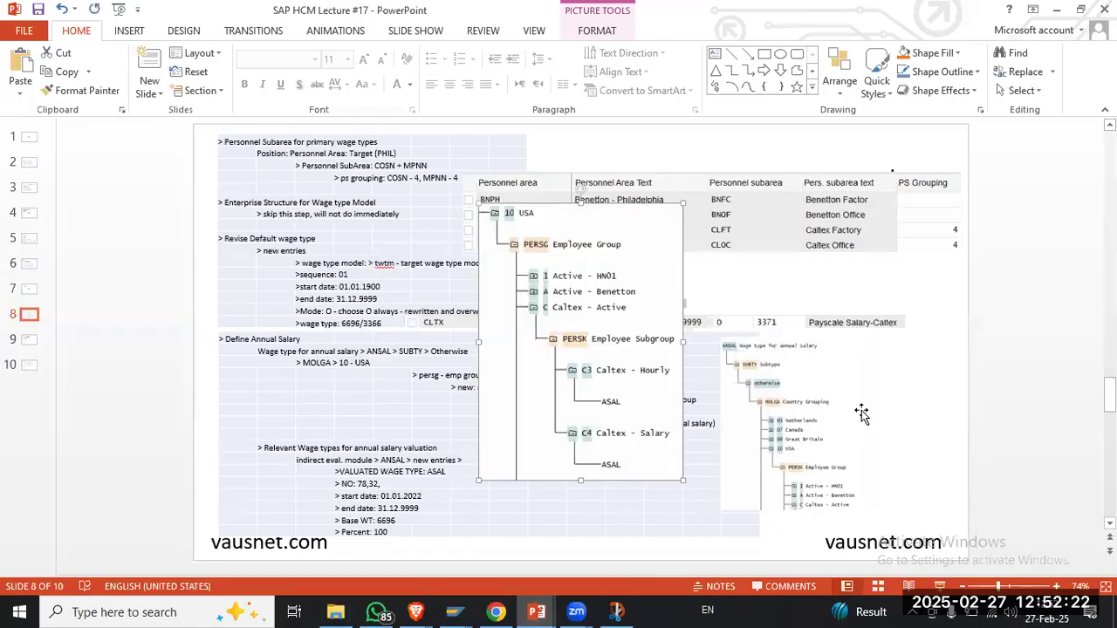
drag(681, 207, 573, 317)
drag(536, 386, 900, 414)
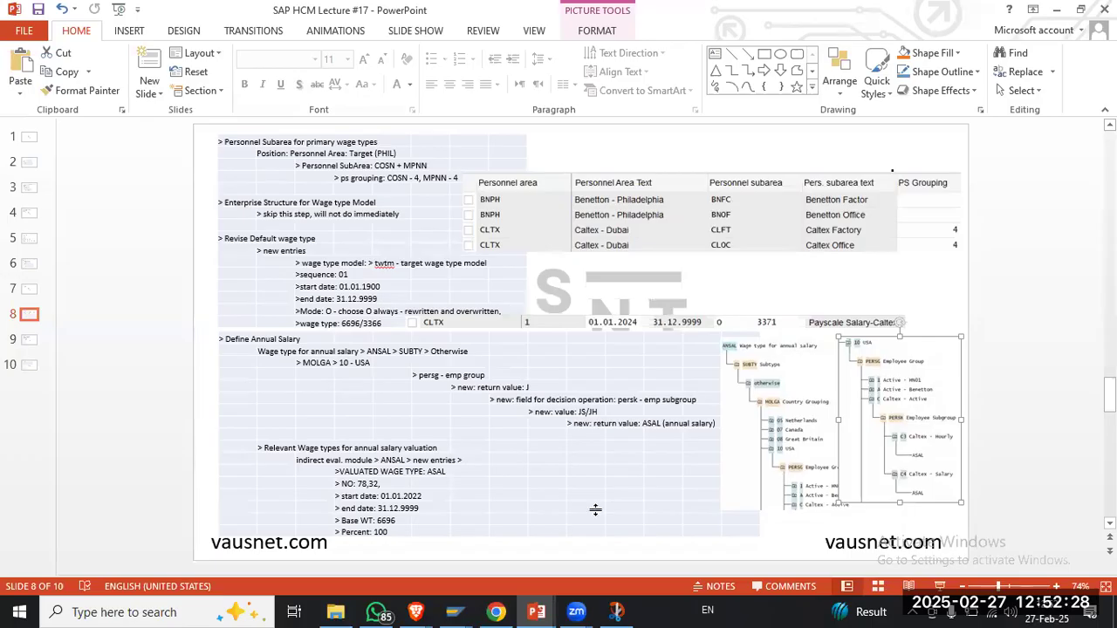
click(618, 480)
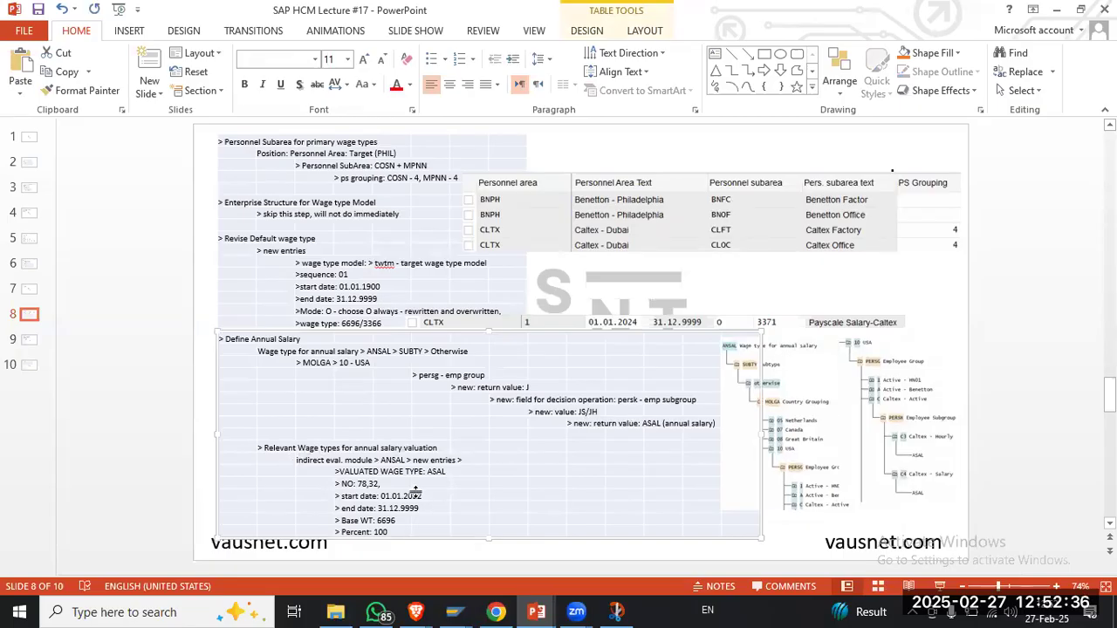
Step: Return to SAP, leave the ANSAL decision tree and open the Relevant wage types for annual salary valuation activity
key(alt+Tab)
key(Tab)
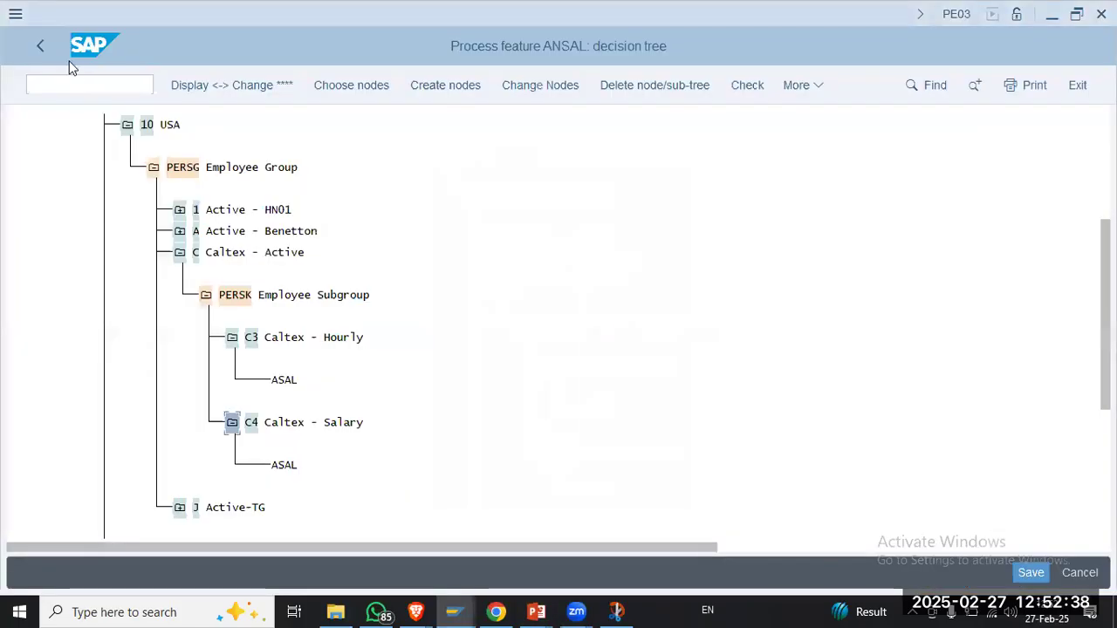
click(40, 48)
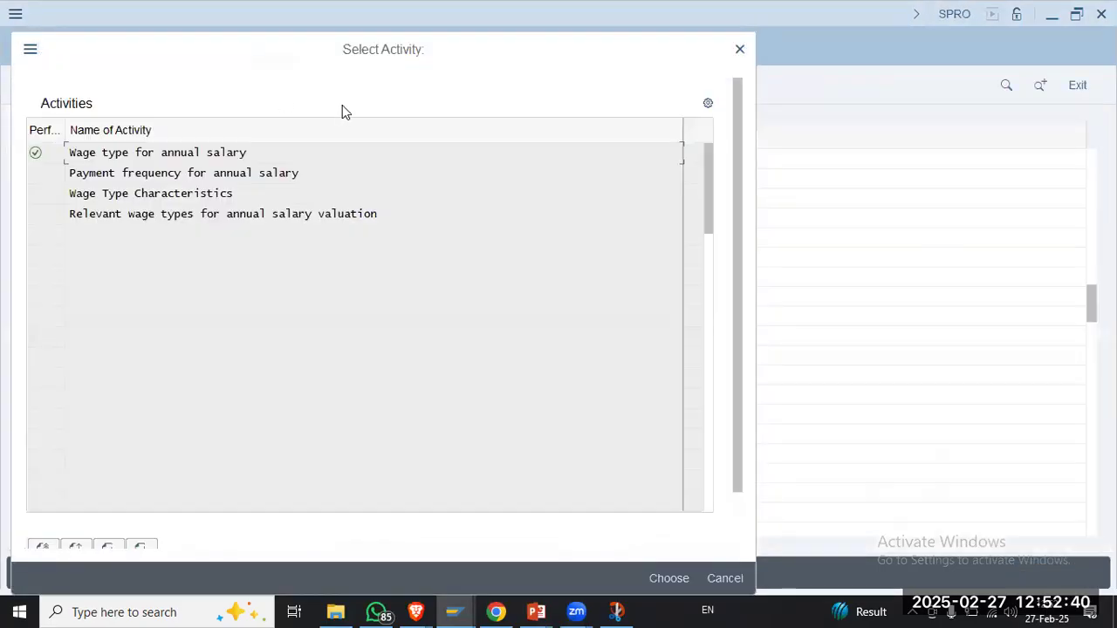
click(153, 214)
double_click(166, 213)
Step: Compare the ANSAL base wage type valuation entries with the Relevant Wage types for annual salary valuation notes on slide 8
key(alt+Tab)
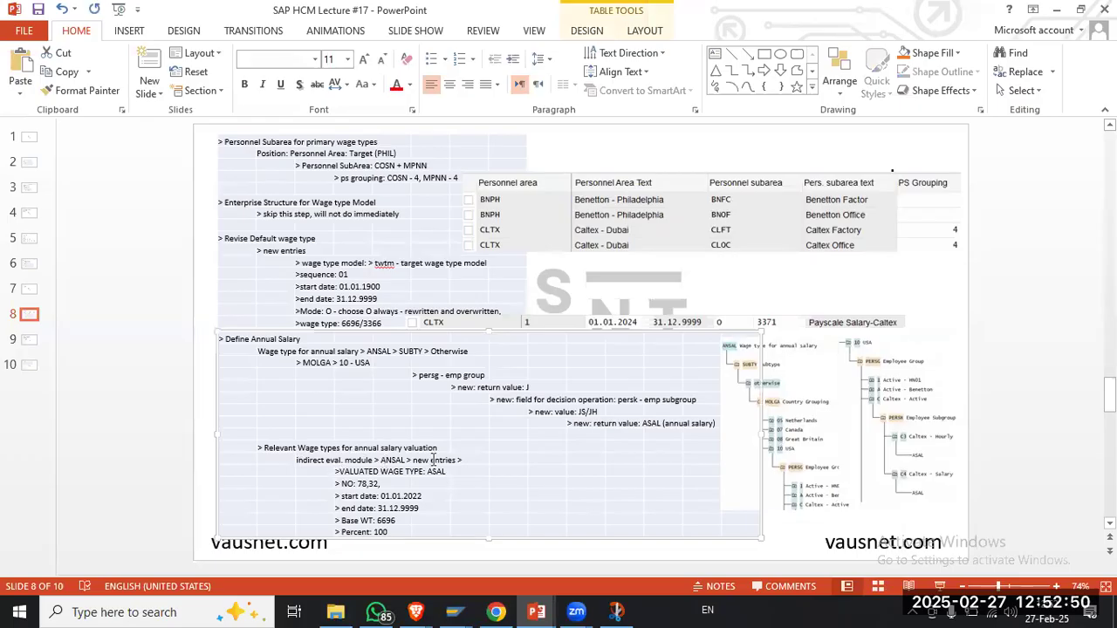
key(alt+Tab)
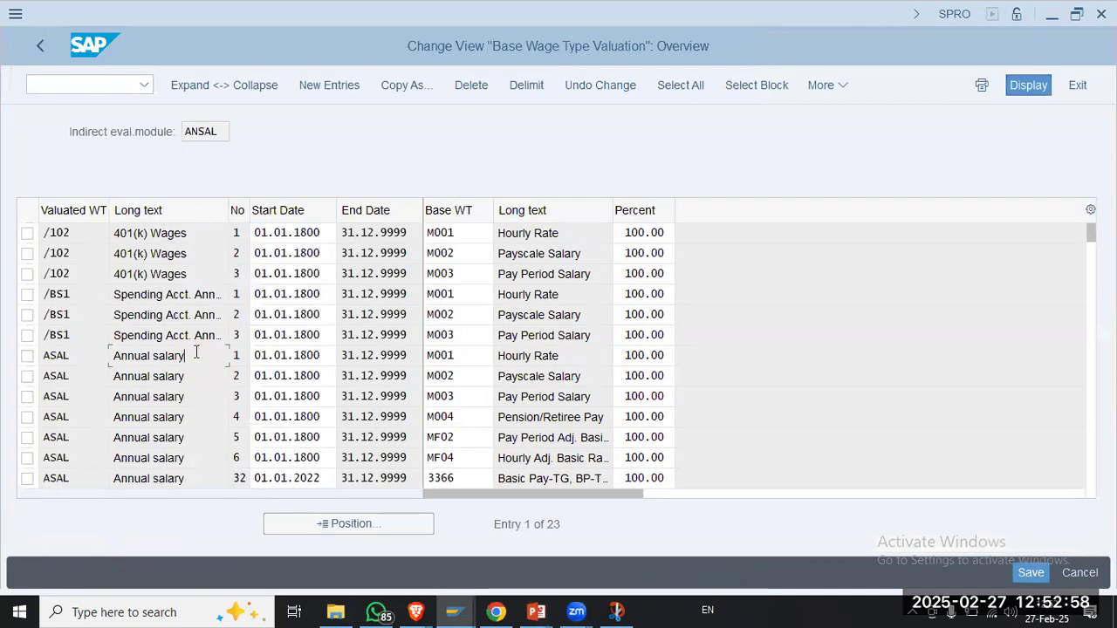
key(alt+Tab)
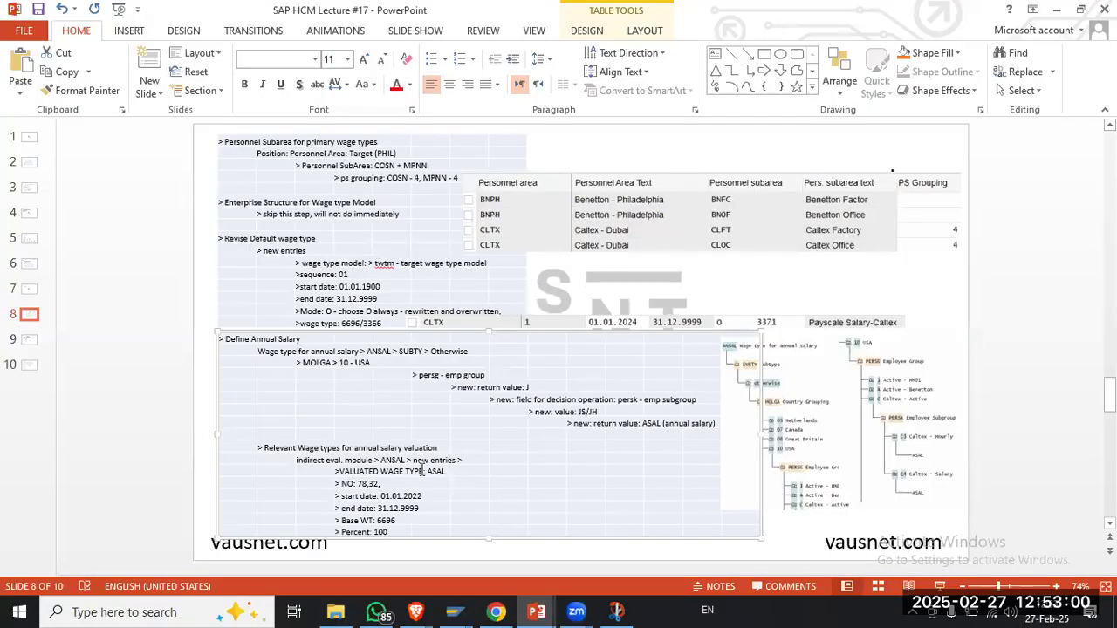
key(alt+Tab)
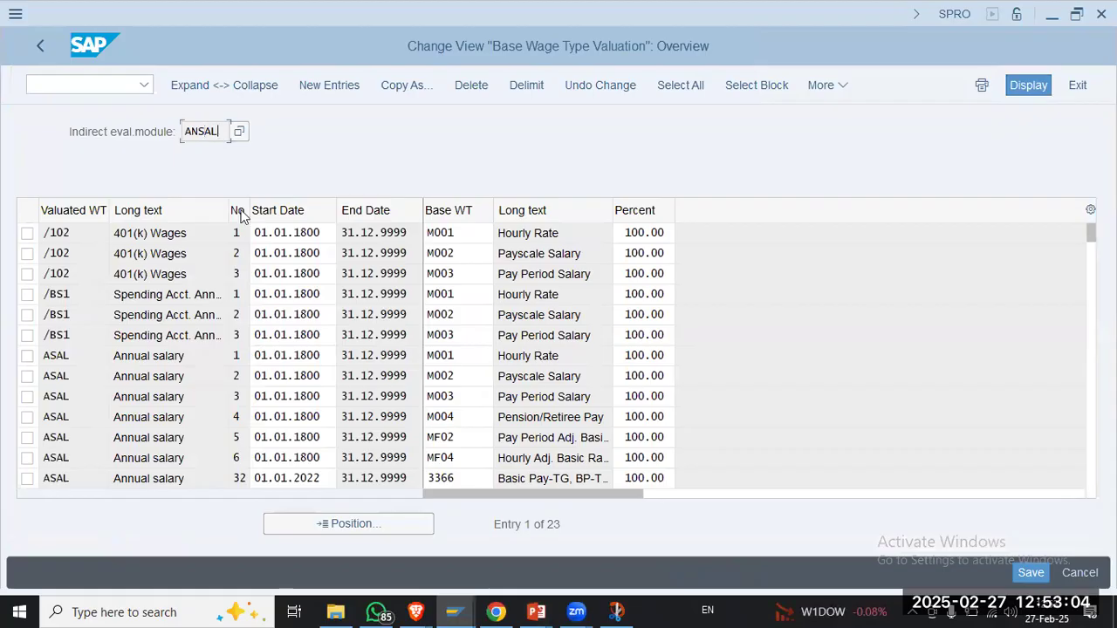
key(alt+Tab)
key(alt+Tab)
click(471, 477)
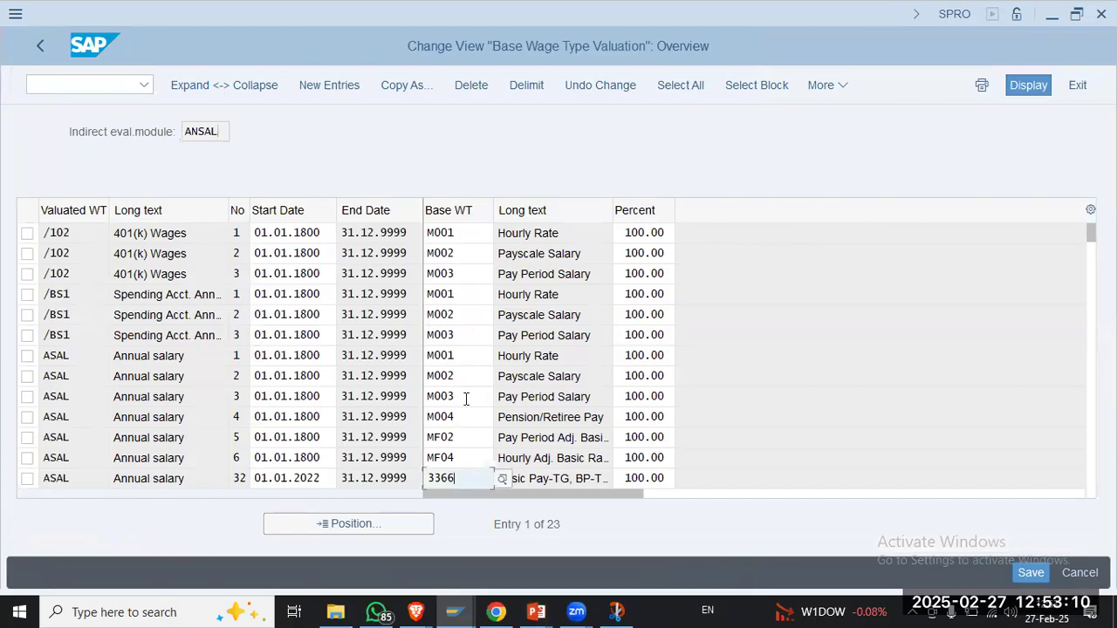
scroll(469, 377, down, 1)
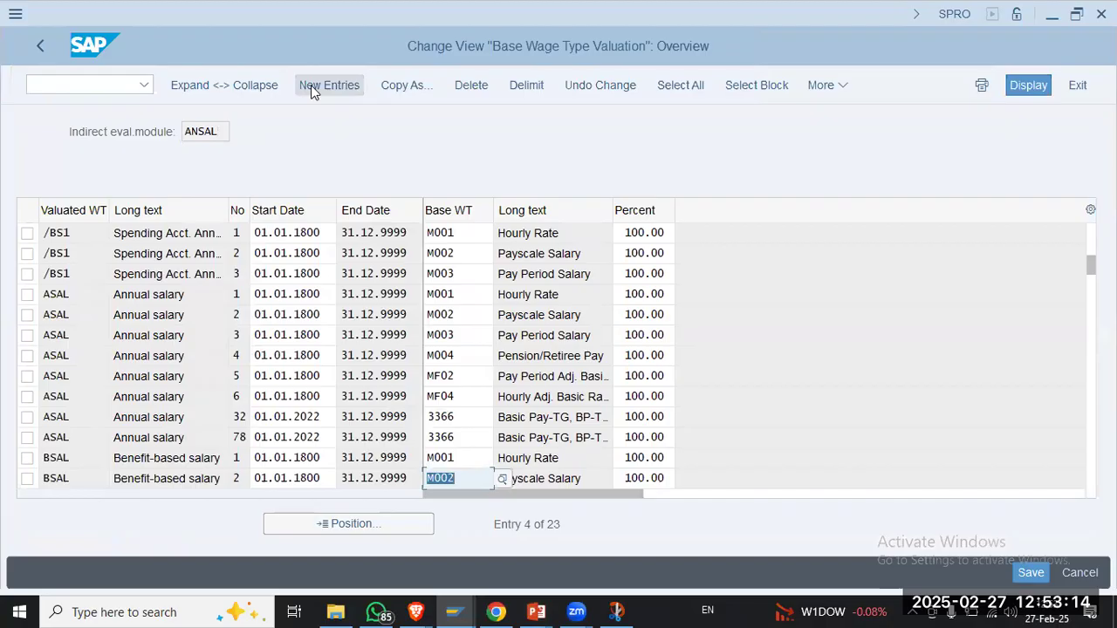
key(alt+Tab)
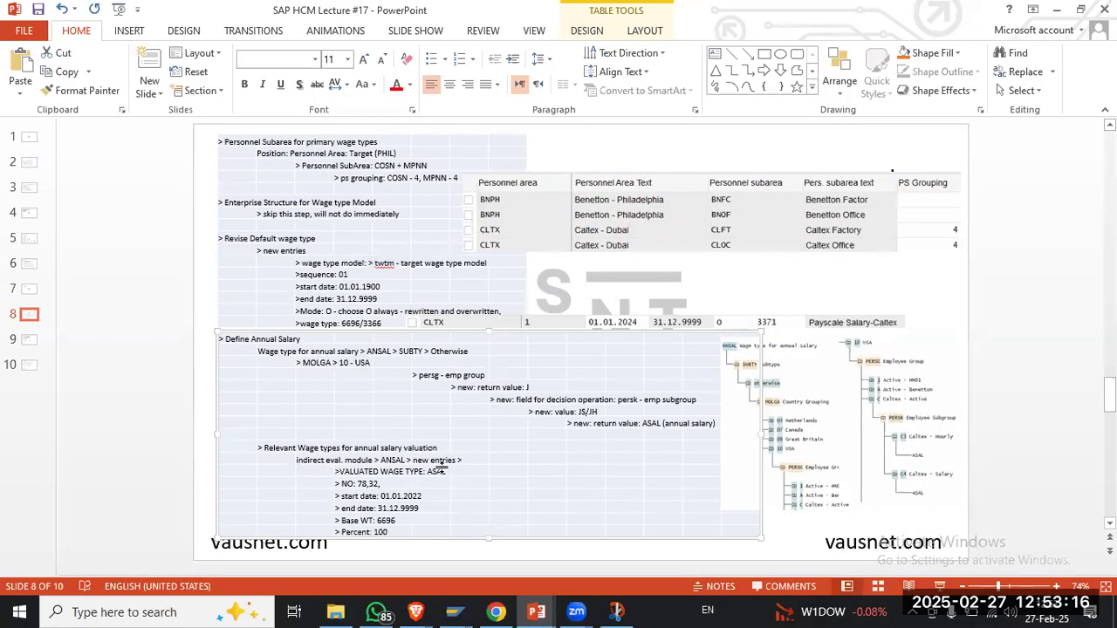
Step: Return to SAP, open the value list for the first Valuated WT field and look through its wage types
key(alt+Tab)
click(119, 235)
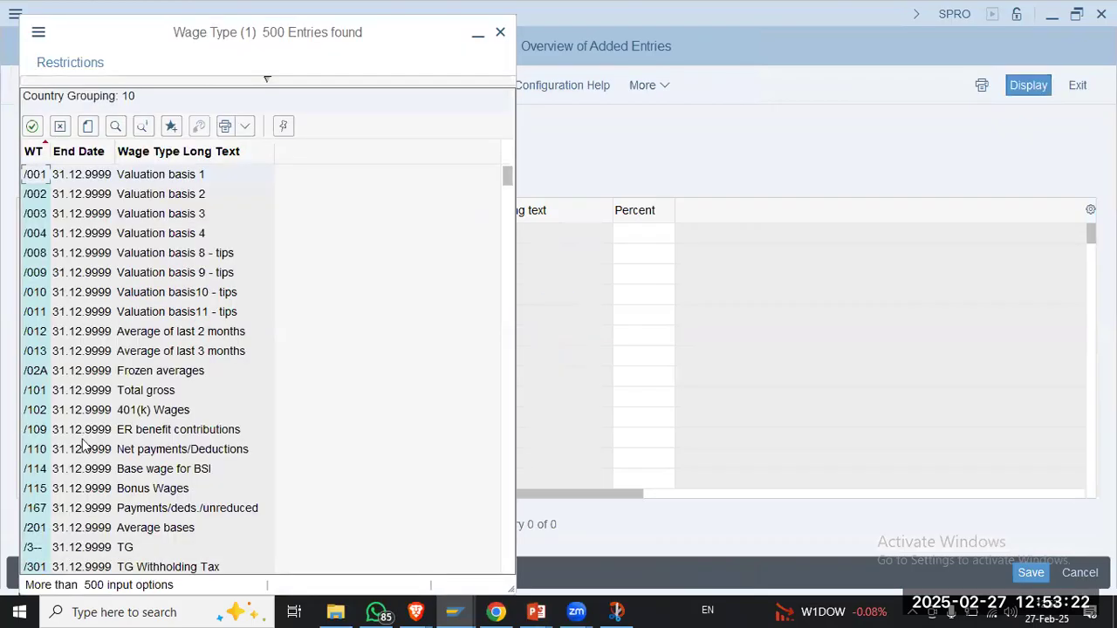
scroll(83, 445, down, 7)
scroll(83, 445, down, 20)
scroll(83, 445, down, 20)
scroll(83, 445, down, 20)
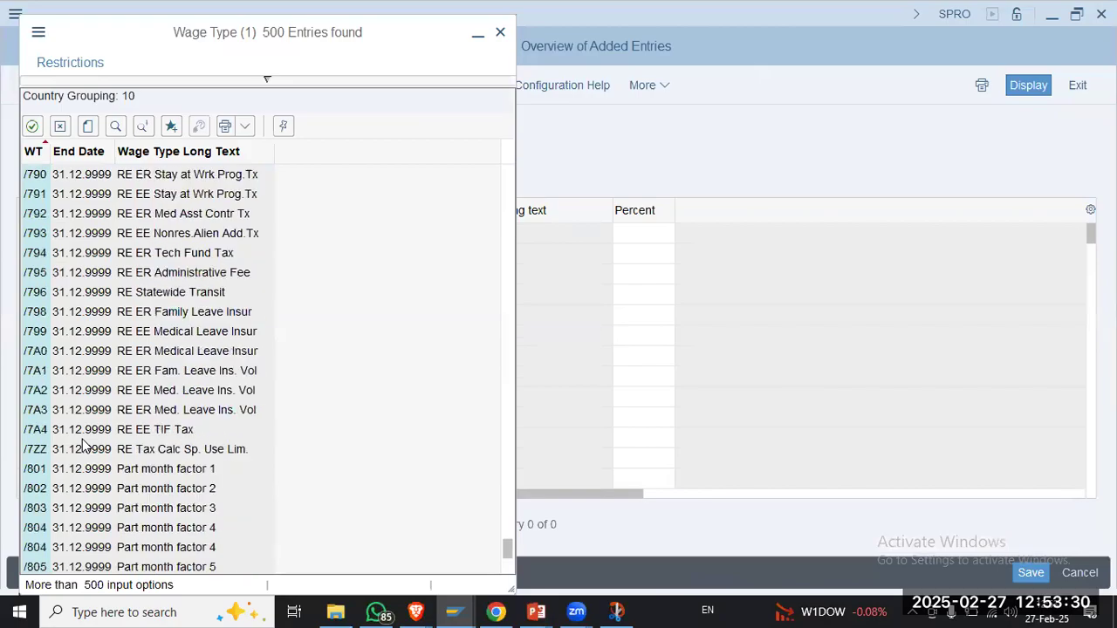
scroll(83, 445, down, 6)
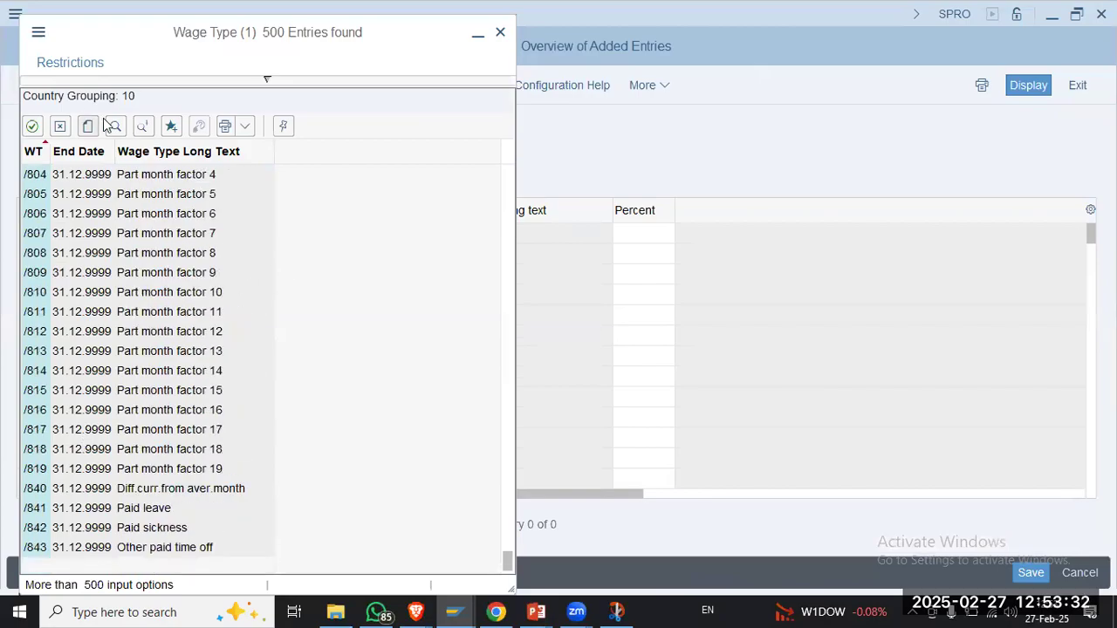
drag(511, 566, 491, 119)
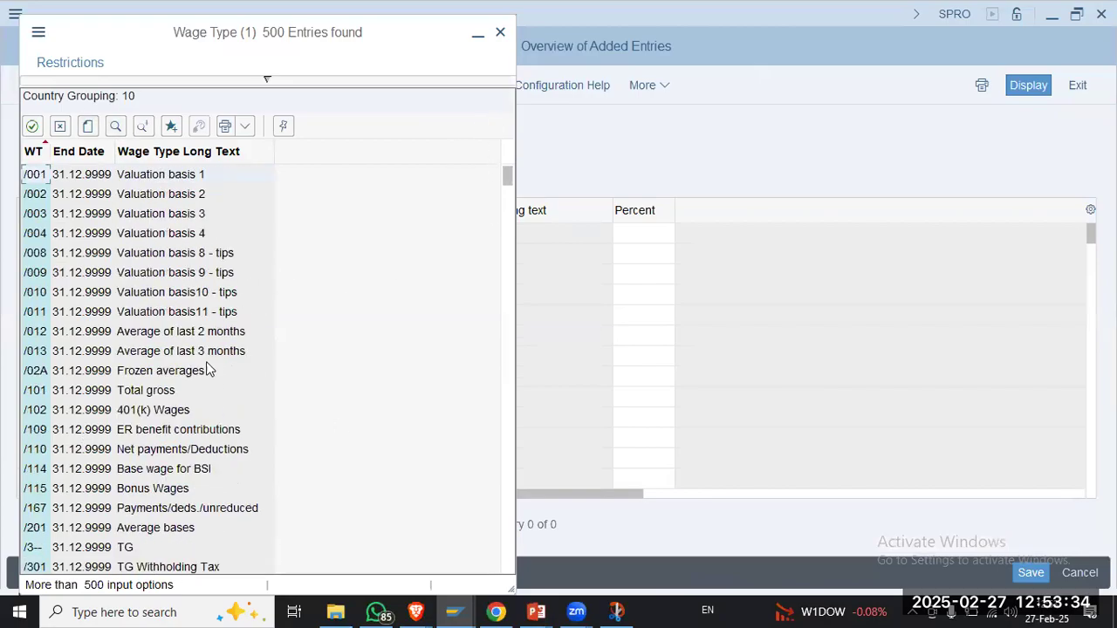
Step: Check the valuated wage type noted on slide 8 and search SAP's wage type list for asal
key(alt+Tab)
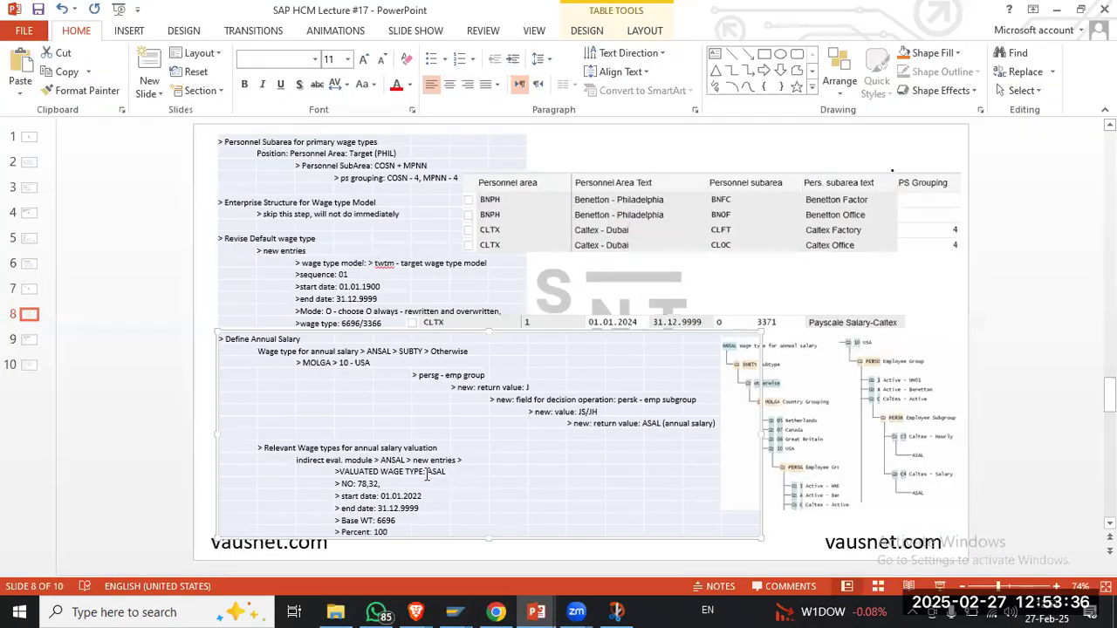
key(alt+Tab)
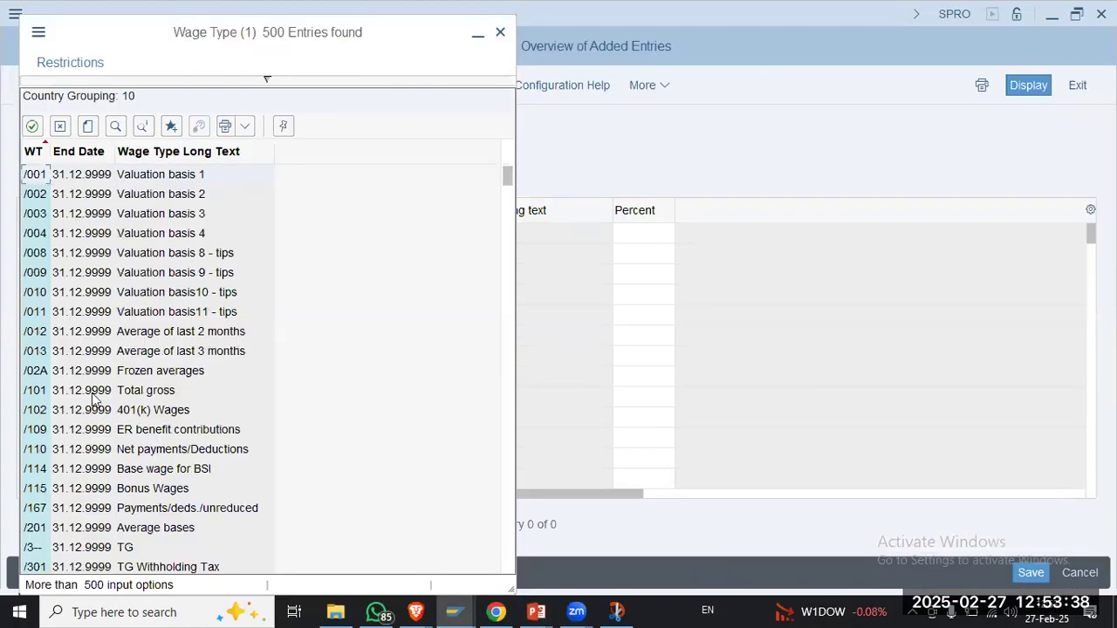
scroll(94, 399, down, 10)
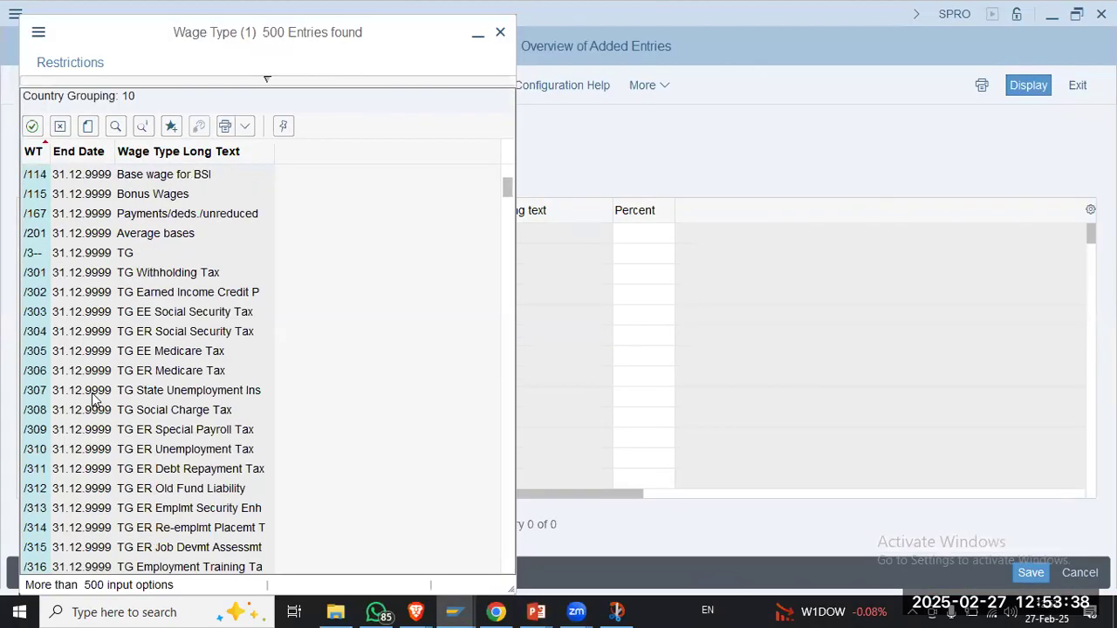
click(115, 125)
text(asa)
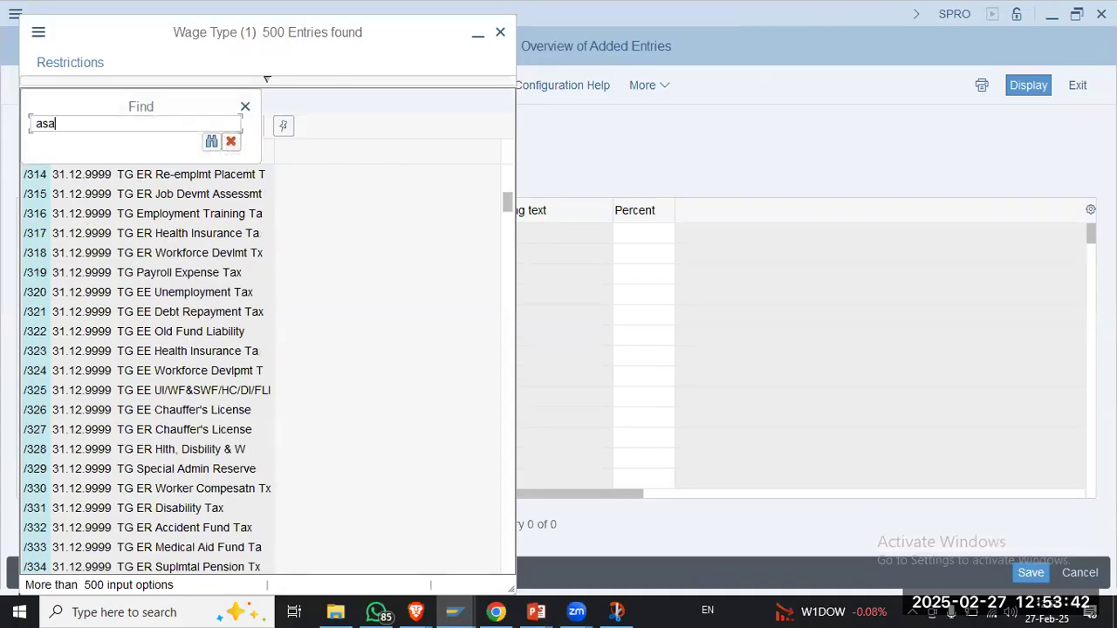
text(l)
key(Return)
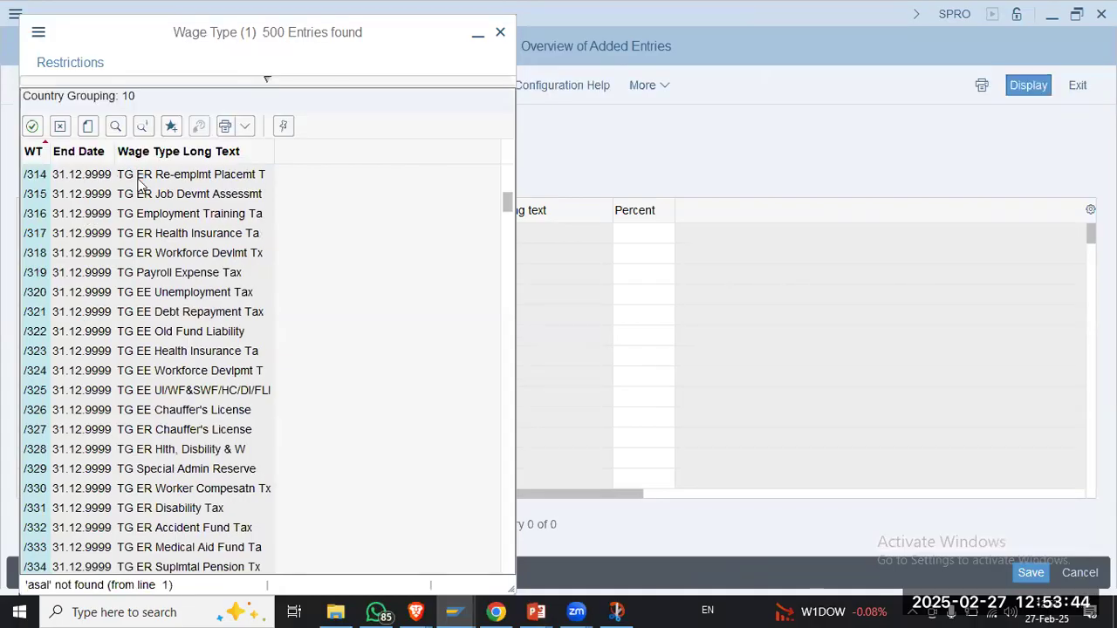
Step: Recheck the slide 8 notes, move SAP's wage type list clear of the entry table and search it for cltx
key(alt+Tab)
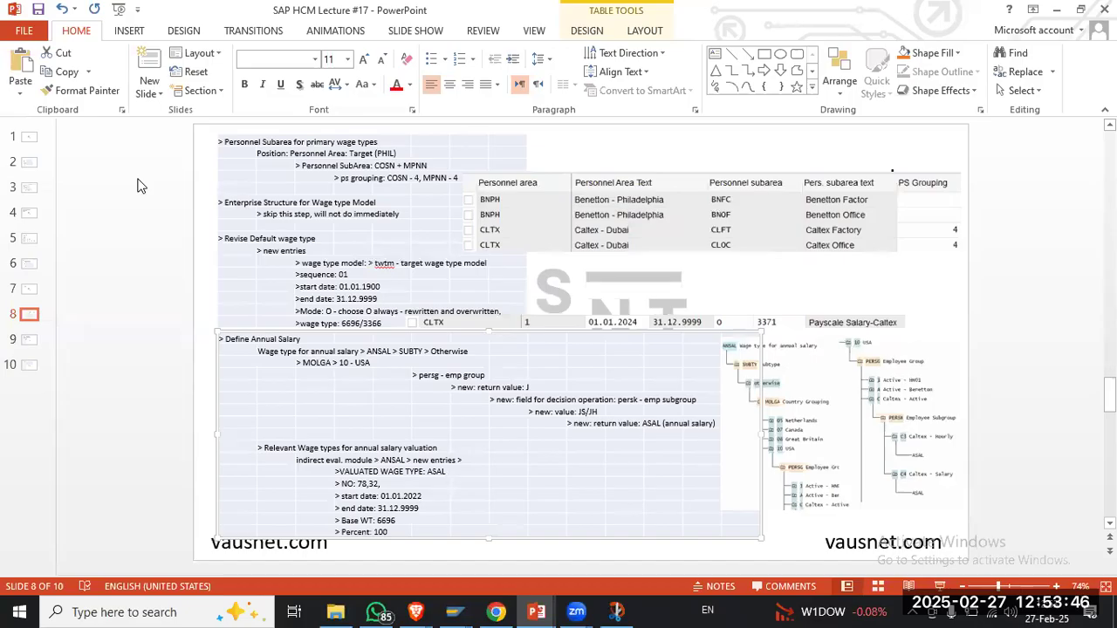
key(alt+Tab)
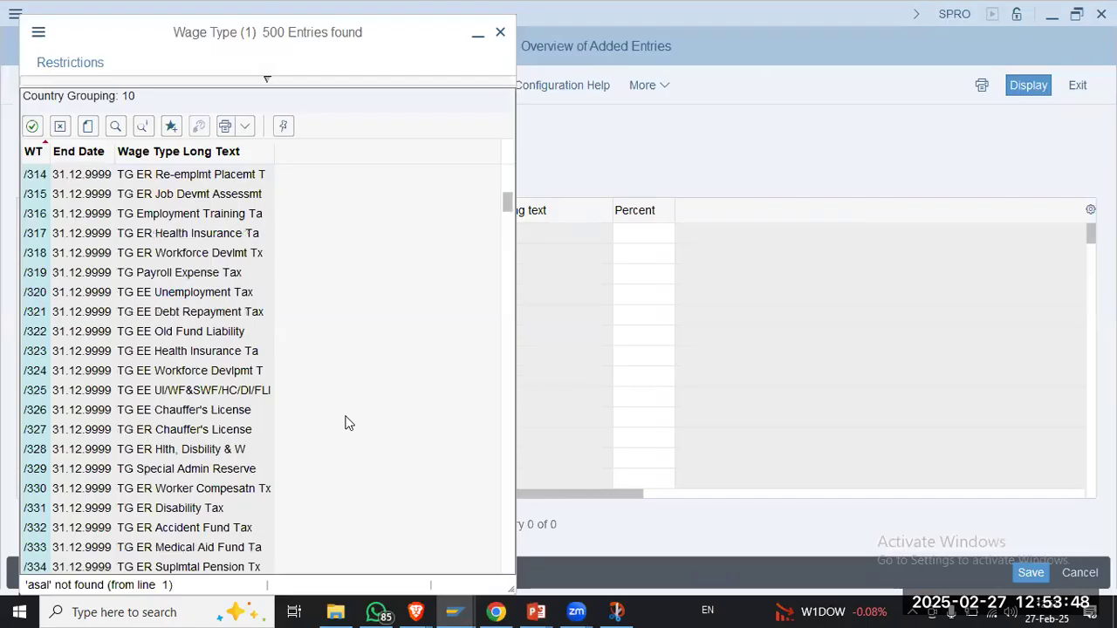
scroll(90, 325, up, 11)
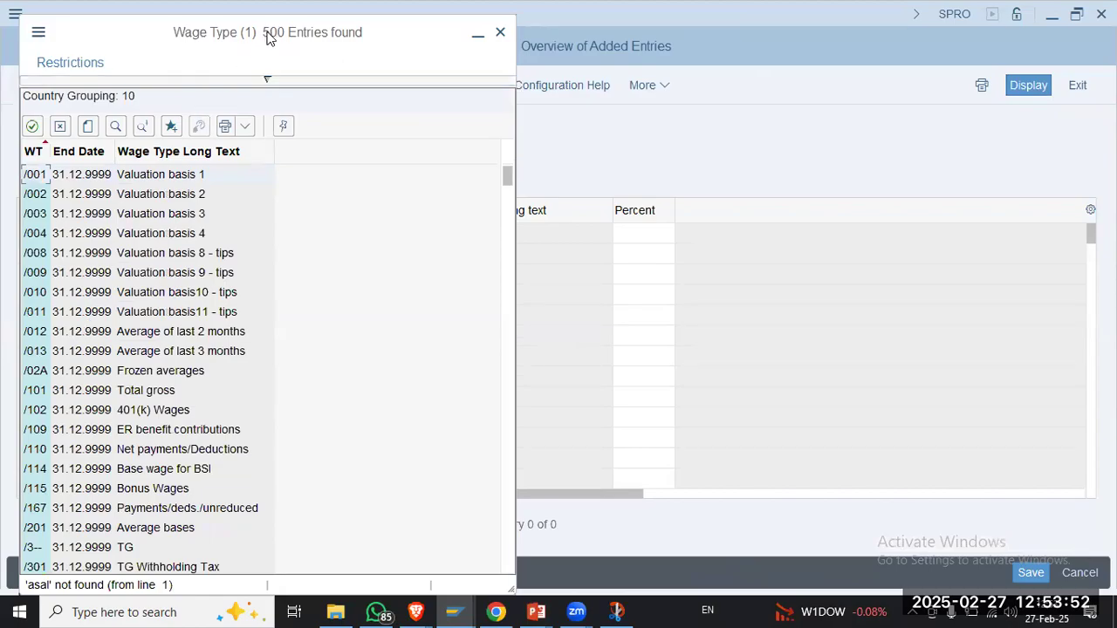
drag(268, 38, 632, 34)
scroll(522, 509, down, 6)
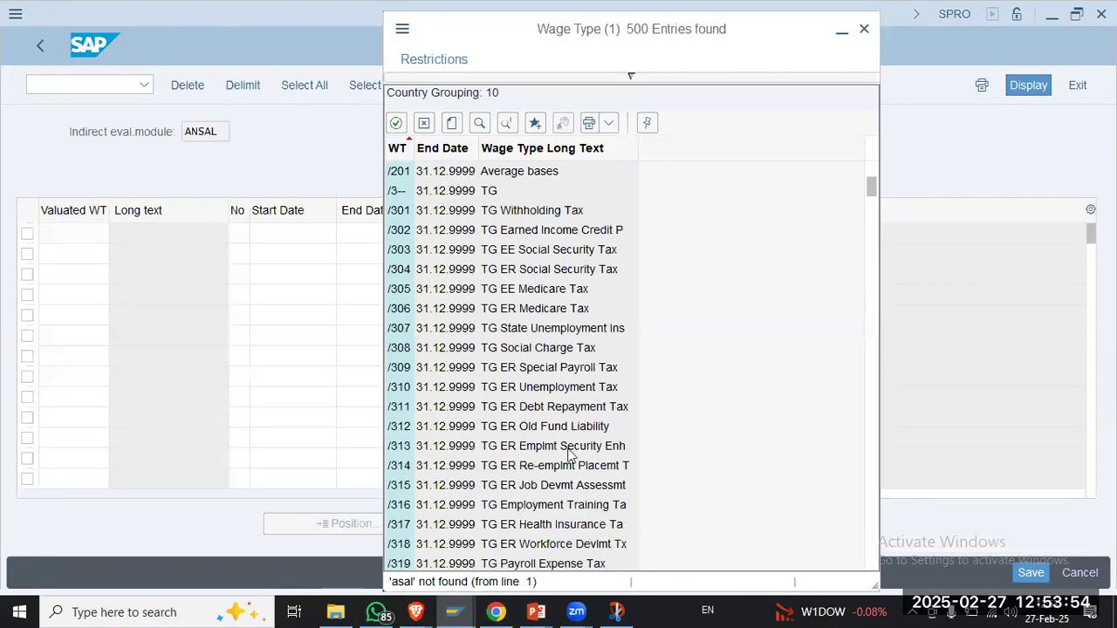
scroll(569, 456, down, 2)
scroll(553, 462, down, 6)
scroll(553, 462, down, 10)
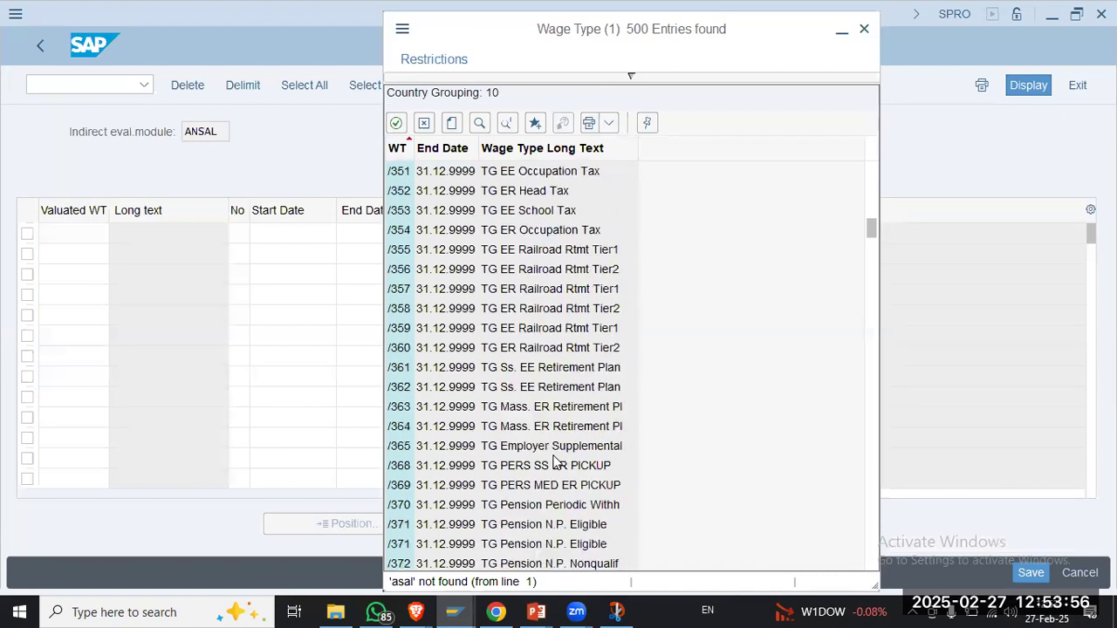
scroll(553, 463, up, 3)
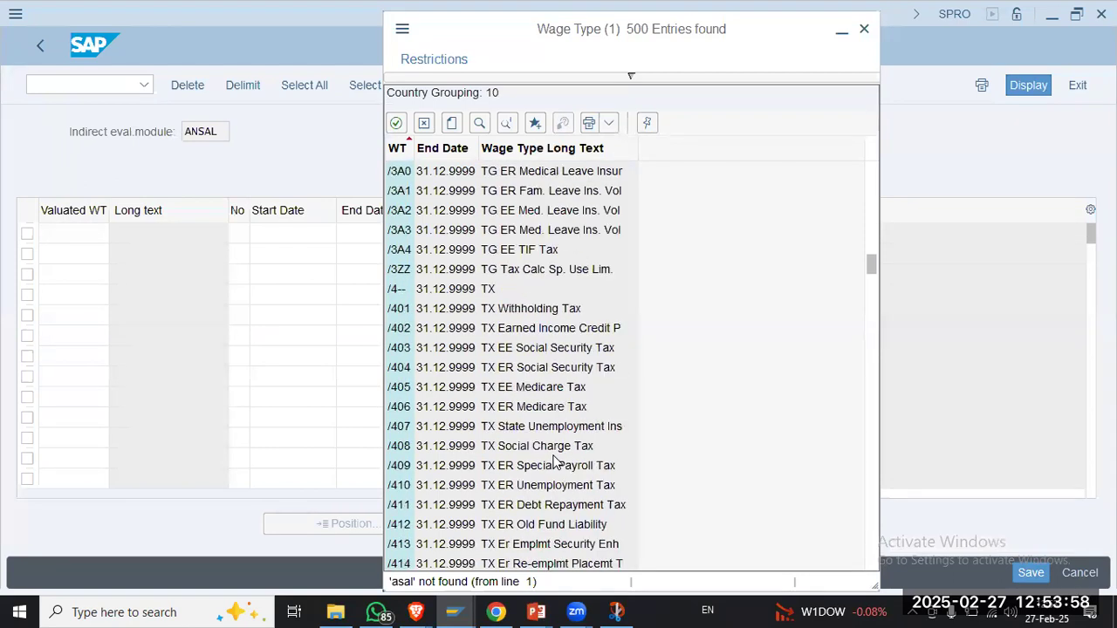
click(478, 123)
text(cltx)
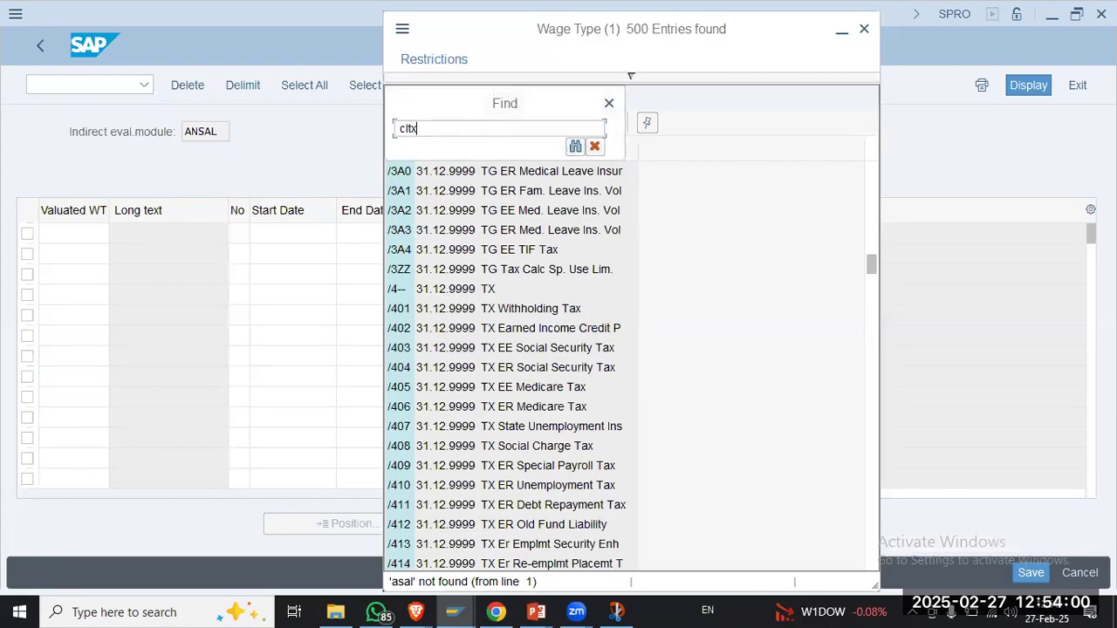
key(Return)
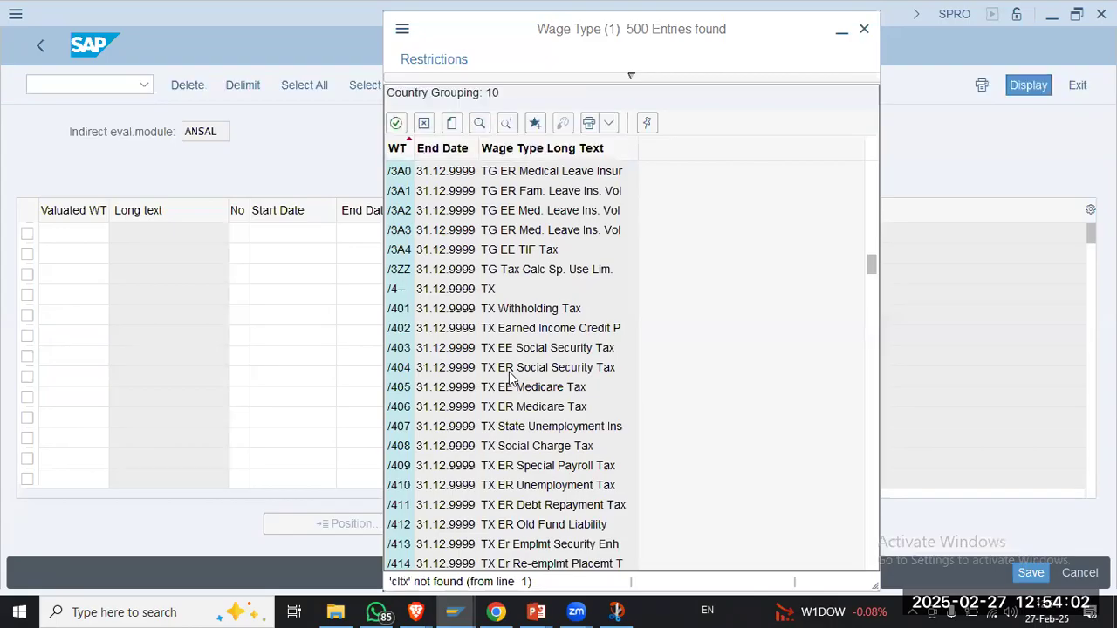
Step: Search the wage type list for cal and for caltex
click(478, 123)
text(cal)
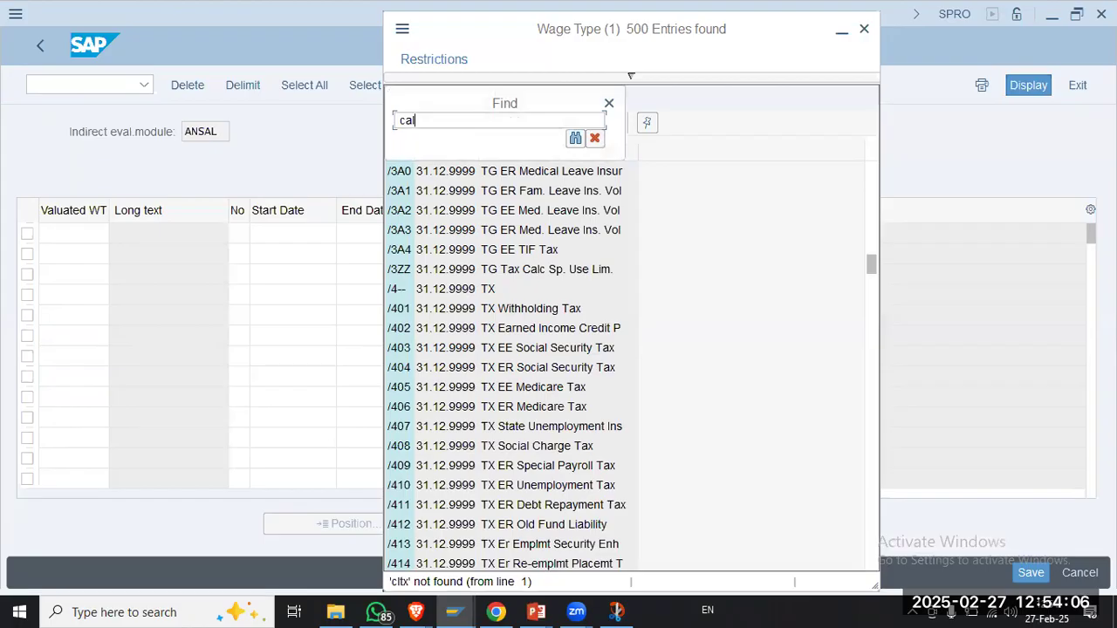
key(Return)
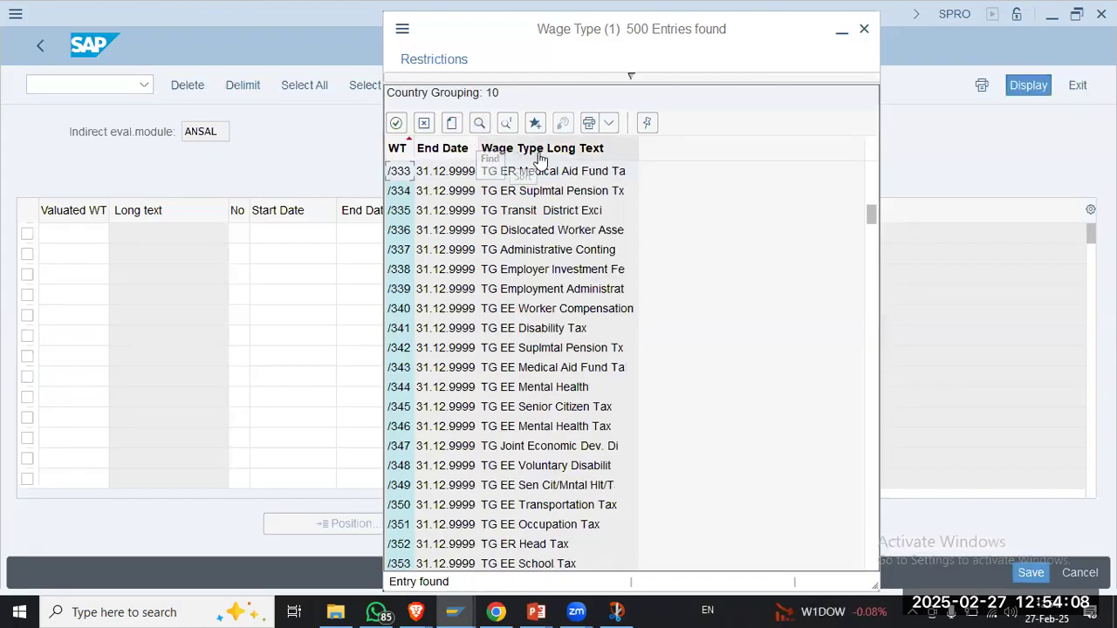
click(485, 129)
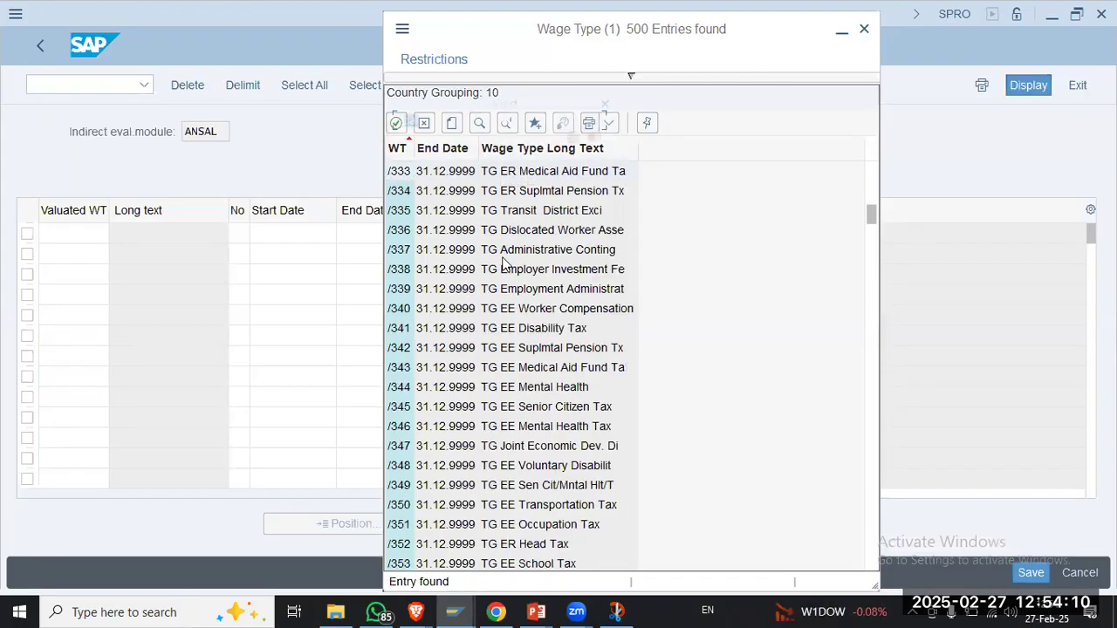
text(tex)
key(Return)
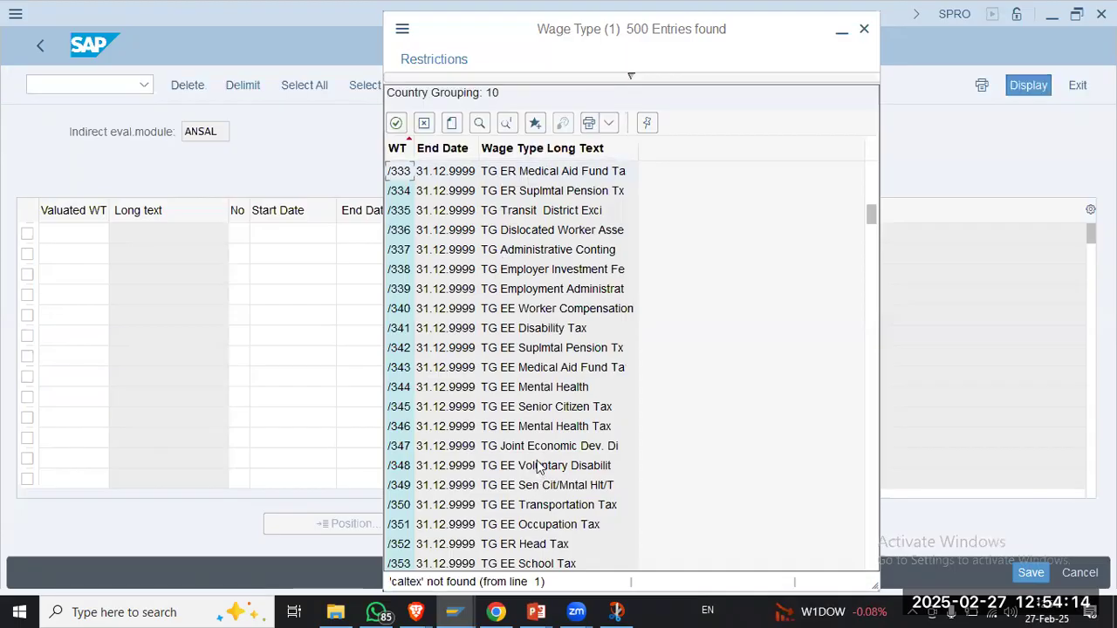
Step: Check the NO value in the slide 8 notes and examine SAP's wage type list for a matching entry
key(alt+Tab)
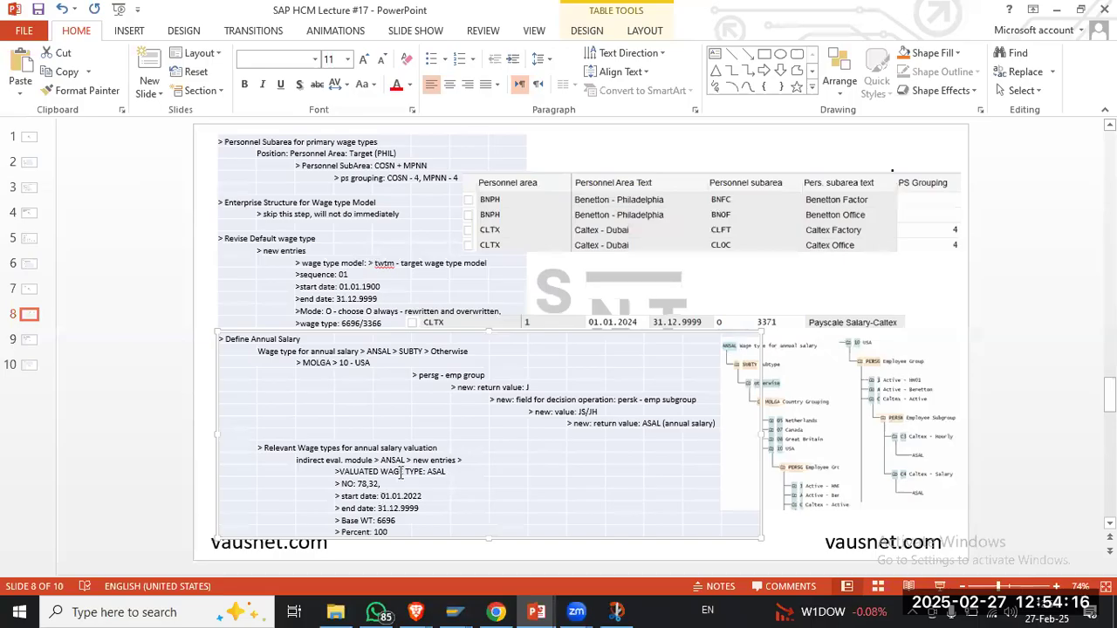
drag(360, 484, 366, 484)
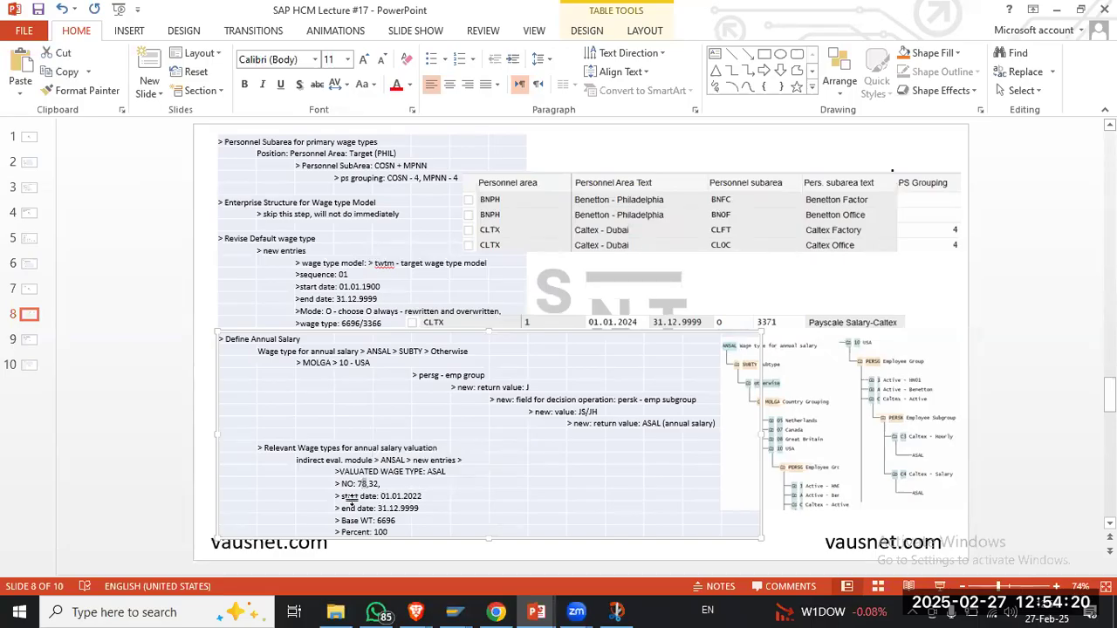
key(alt+Tab)
scroll(429, 422, down, 20)
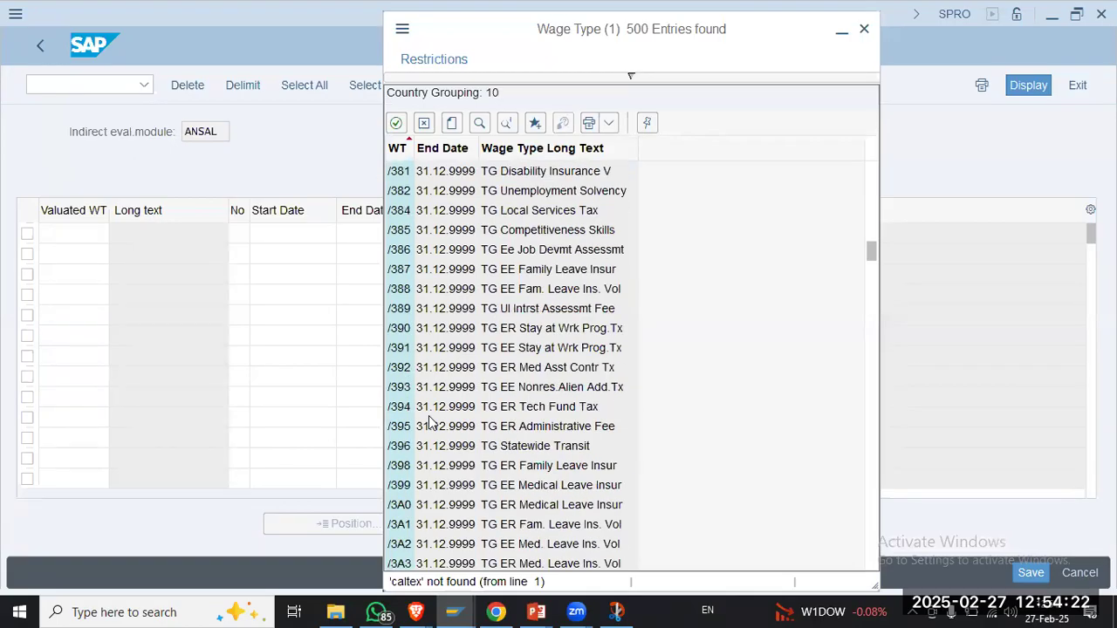
scroll(441, 461, down, 20)
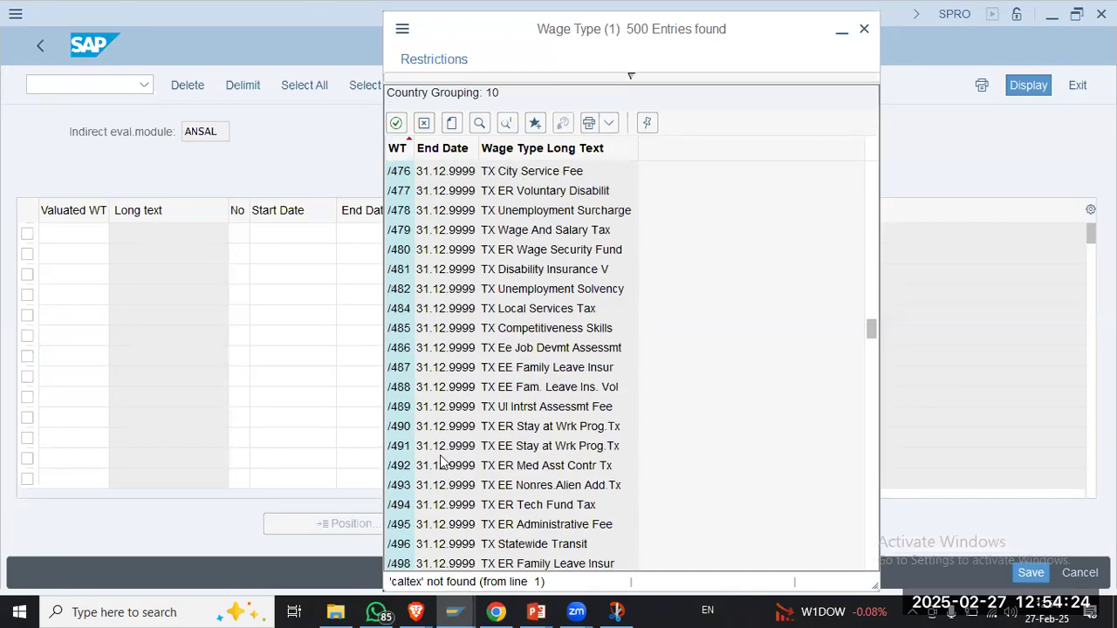
scroll(452, 510, down, 20)
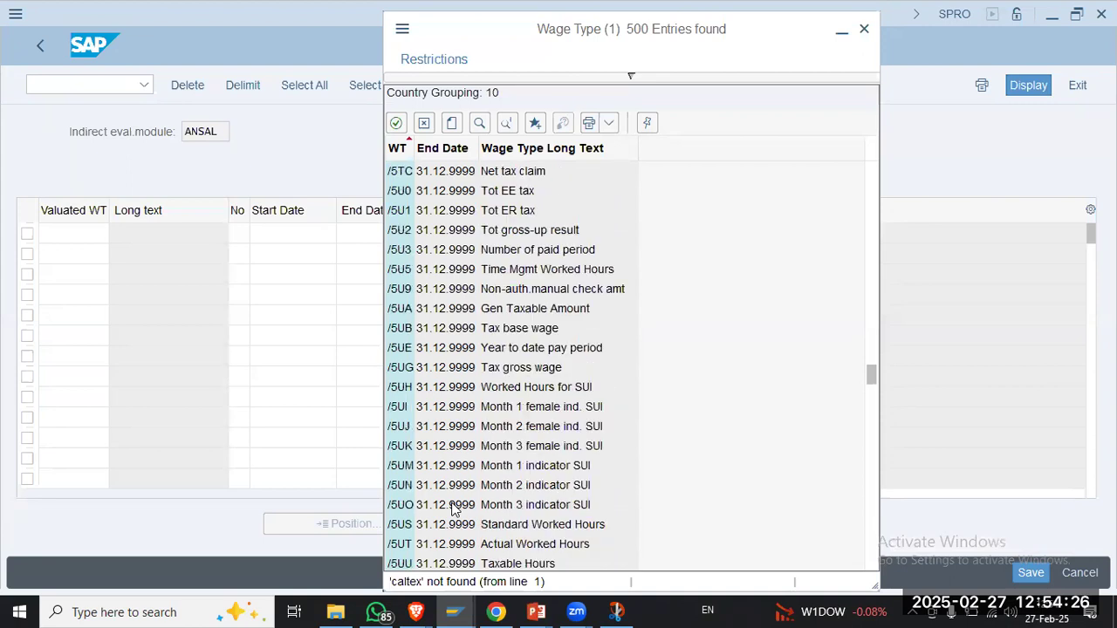
scroll(452, 510, down, 20)
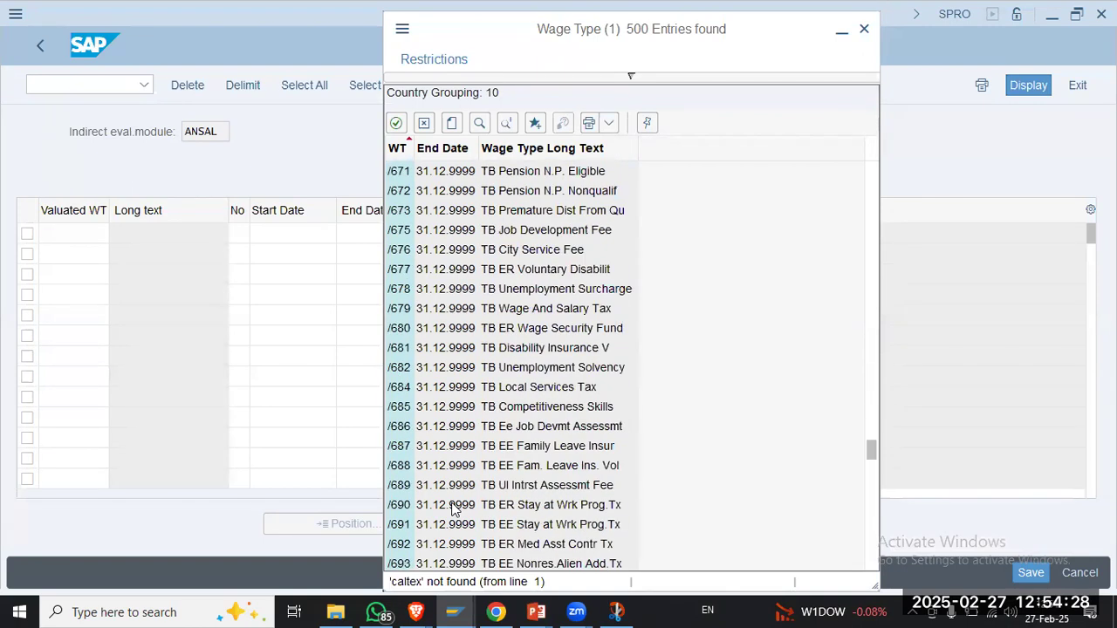
scroll(454, 512, down, 7)
scroll(454, 512, up, 10)
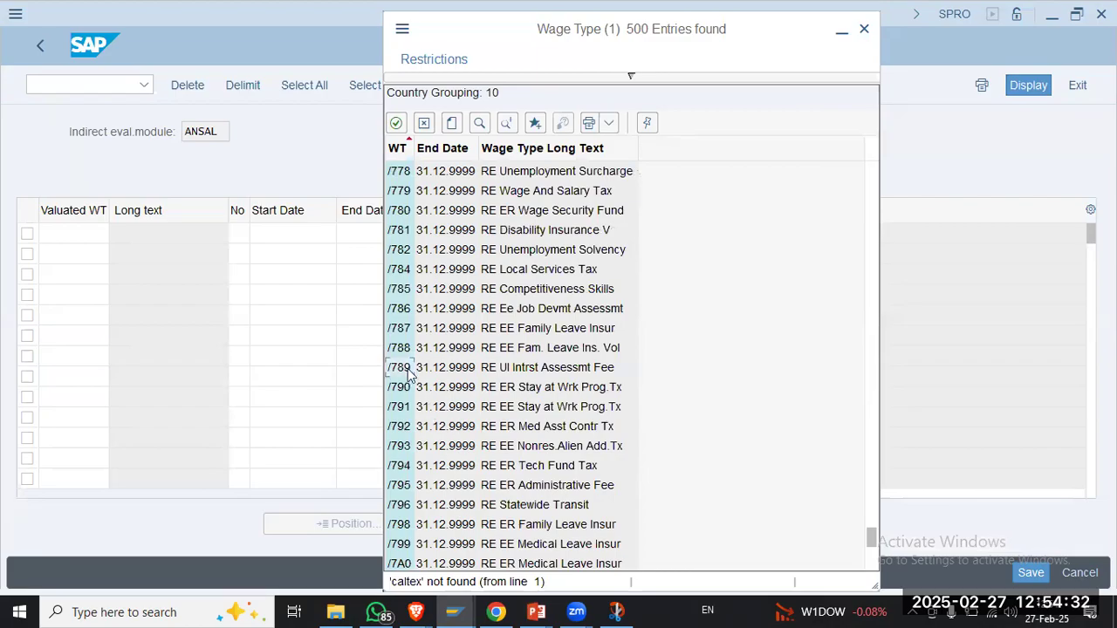
scroll(526, 493, down, 8)
scroll(526, 493, down, 2)
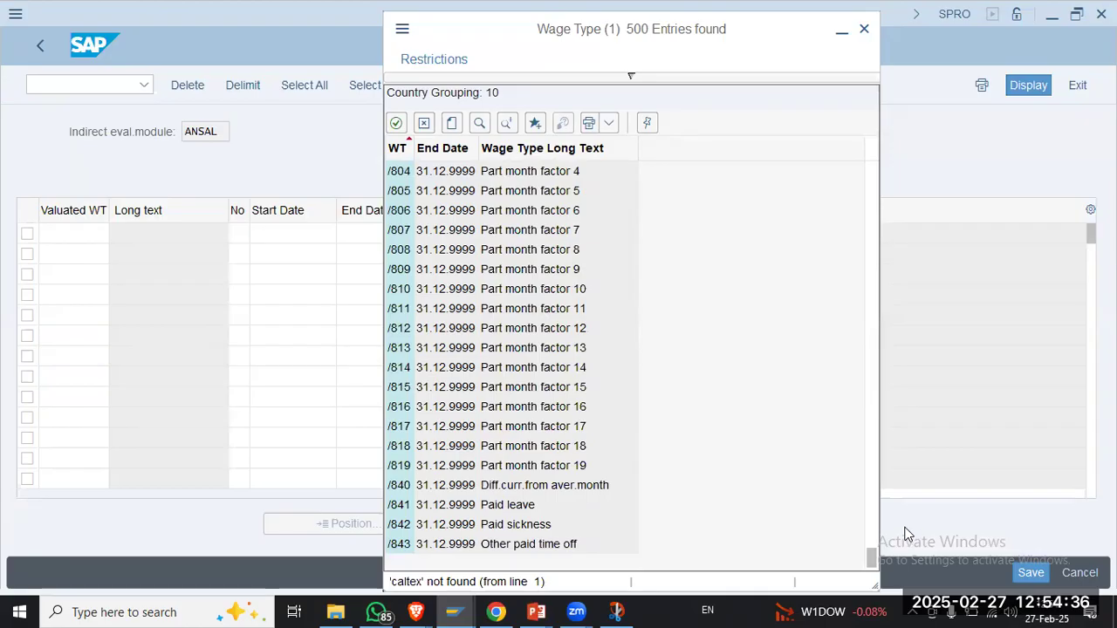
drag(863, 150, 861, 152)
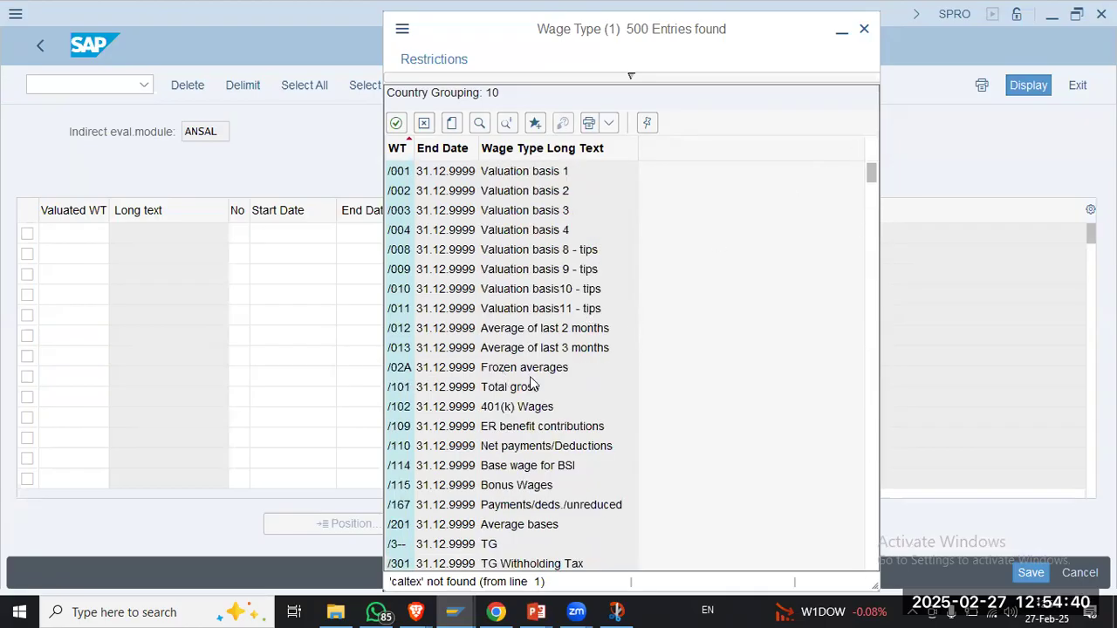
scroll(534, 384, down, 2)
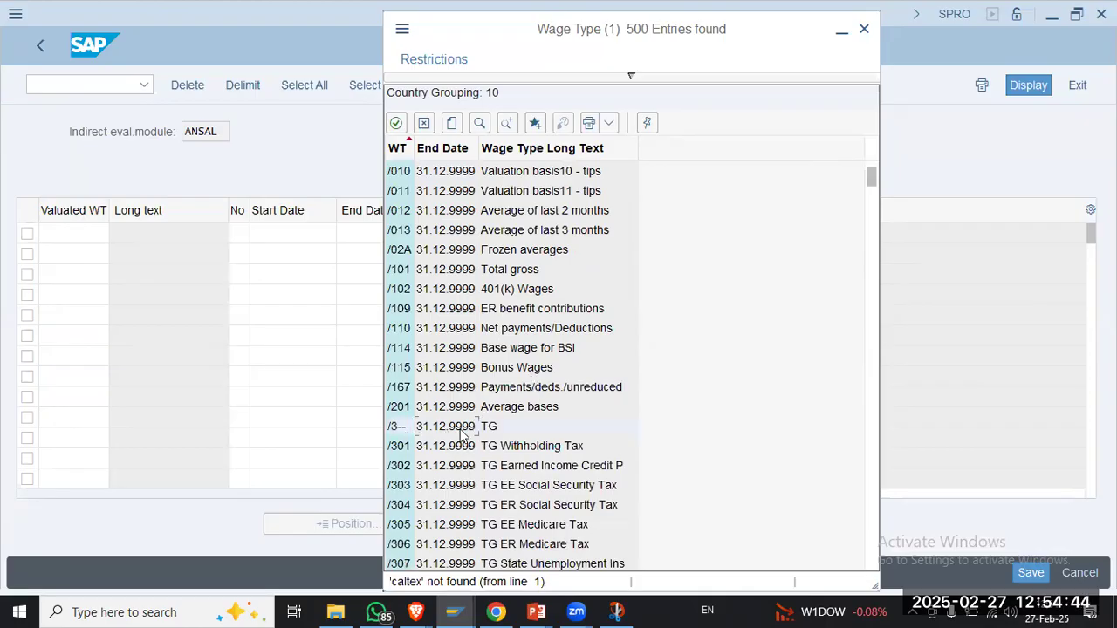
scroll(543, 380, down, 2)
scroll(543, 380, down, 2)
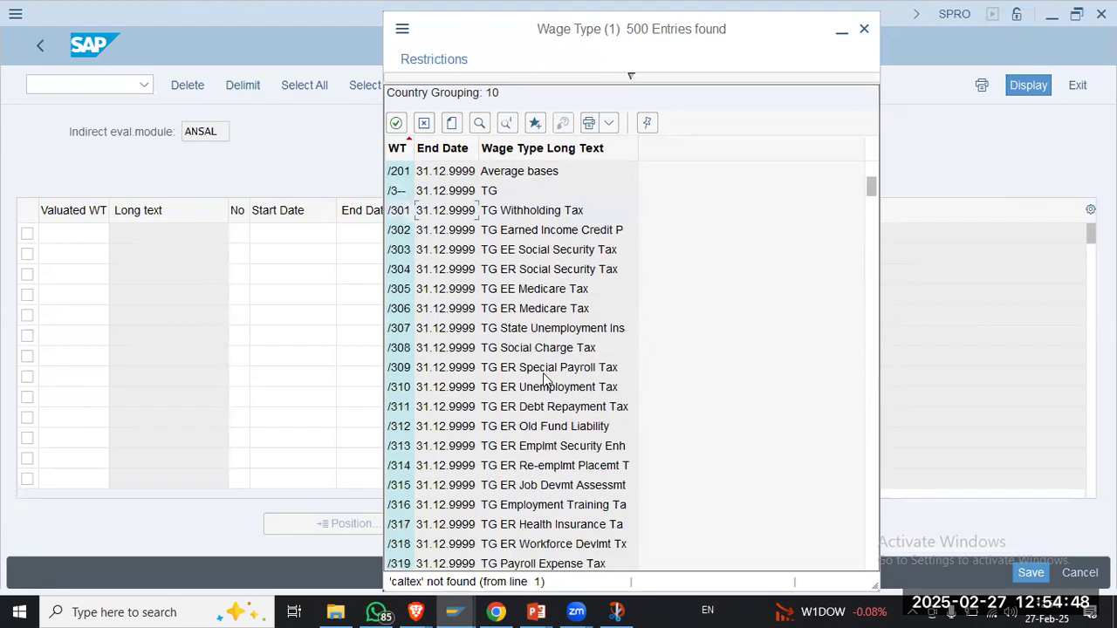
scroll(543, 380, down, 5)
scroll(543, 380, up, 11)
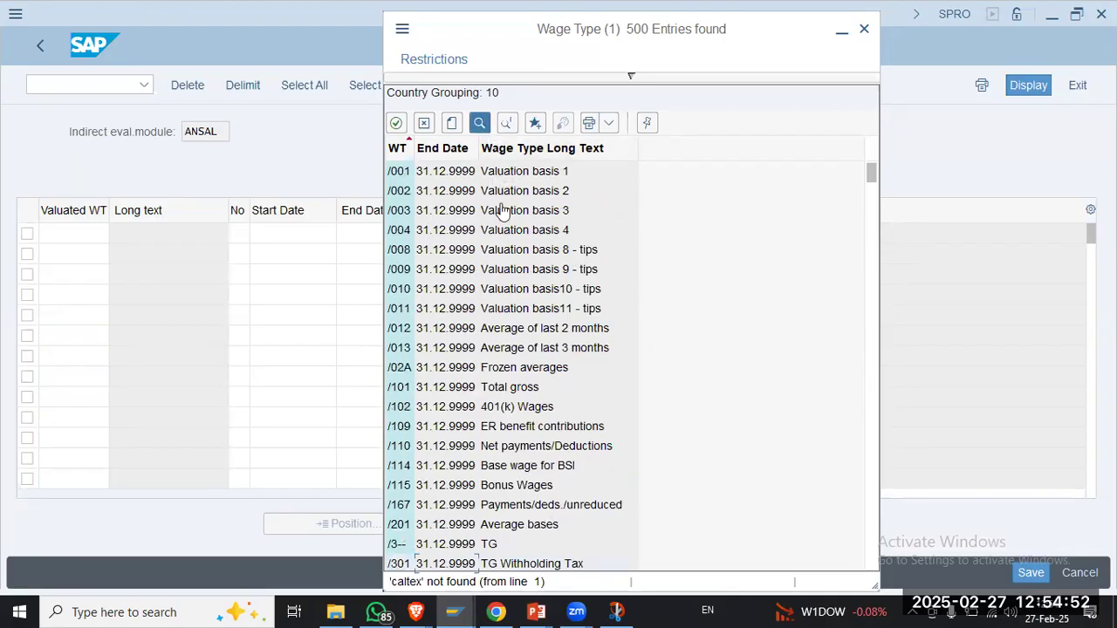
Step: Search the wage type list for 3371 and open the list's search restrictions
click(478, 123)
text(3371)
key(Return)
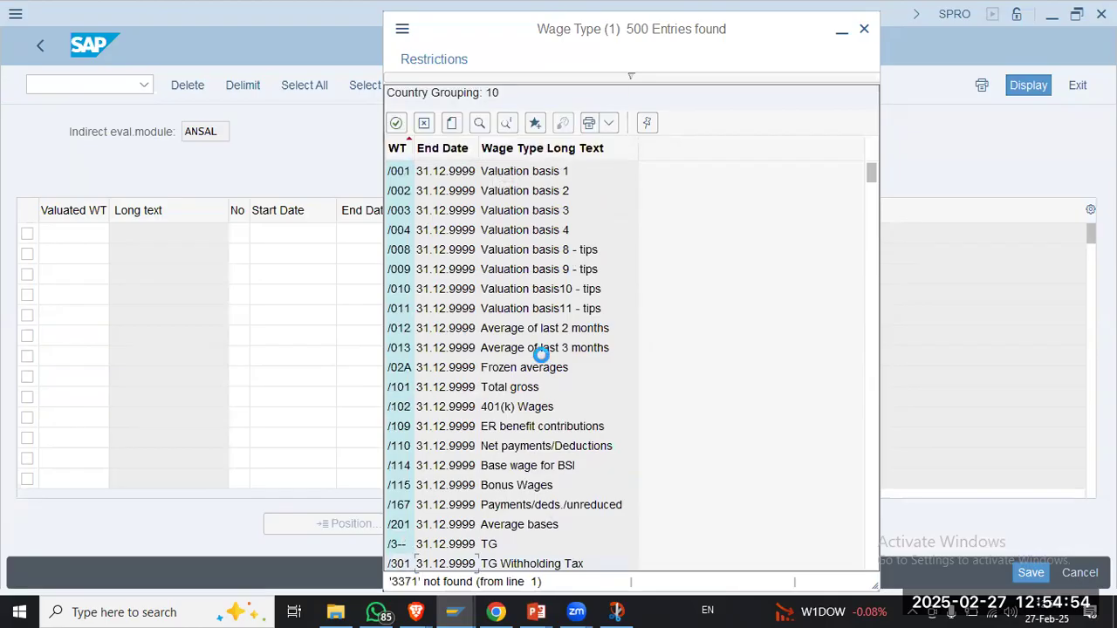
click(574, 79)
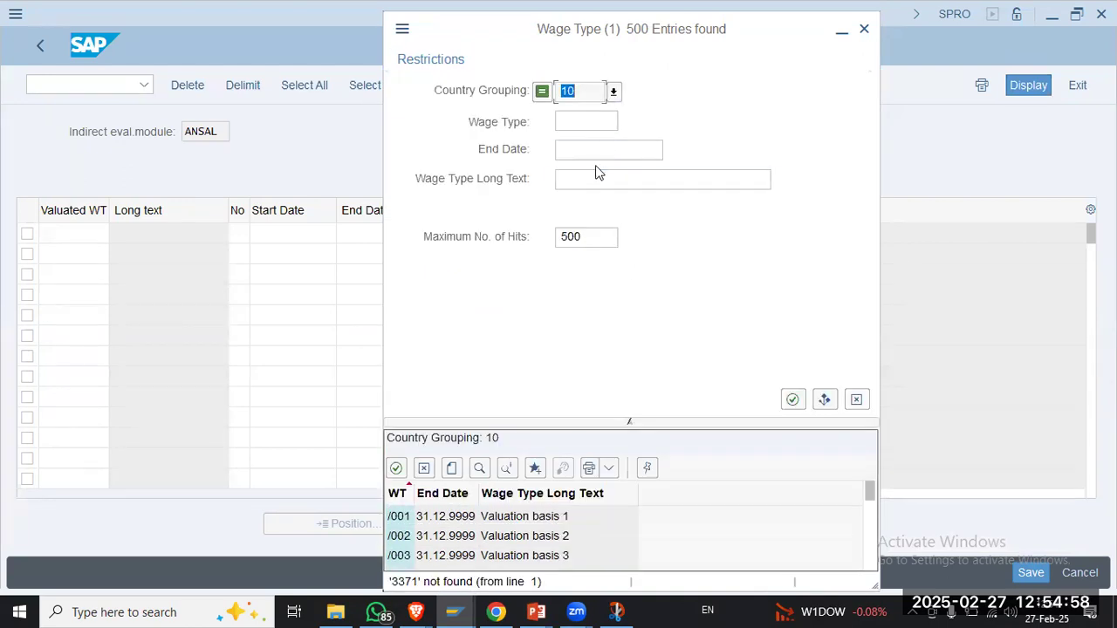
Step: Raise the wage type list's maximum number of hits to 9999 and rerun the selection for country grouping 10
click(608, 125)
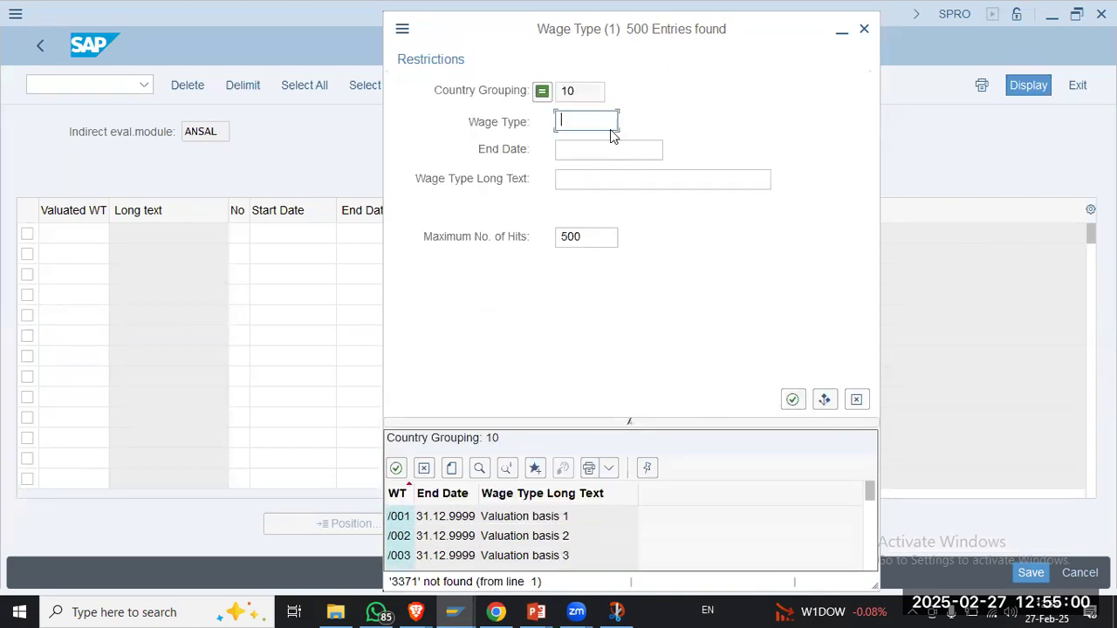
click(801, 399)
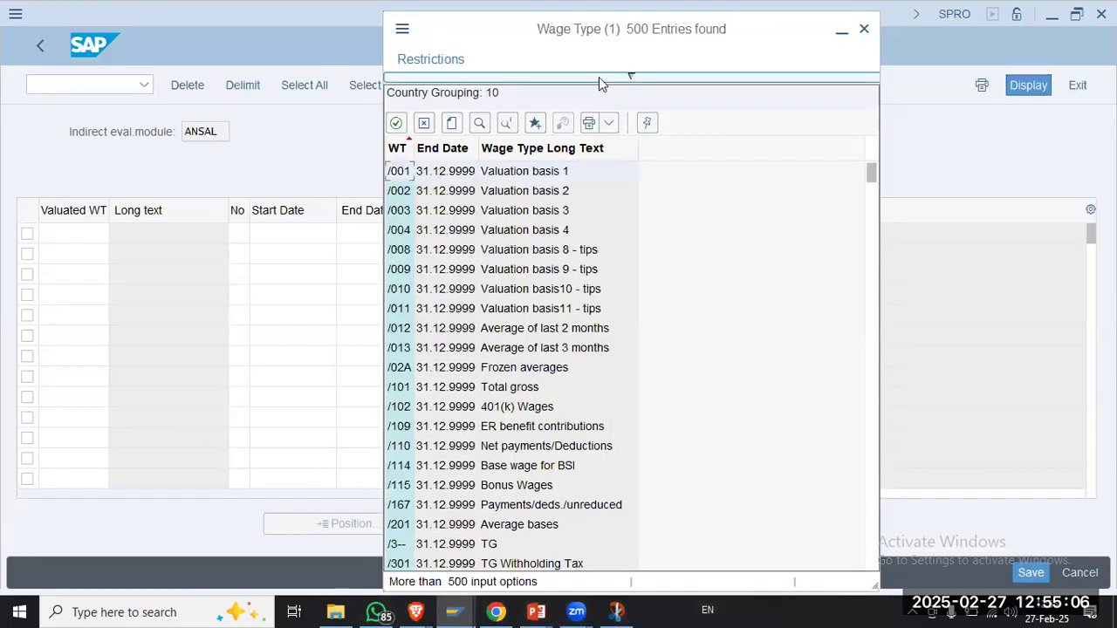
click(599, 77)
drag(594, 236, 219, 206)
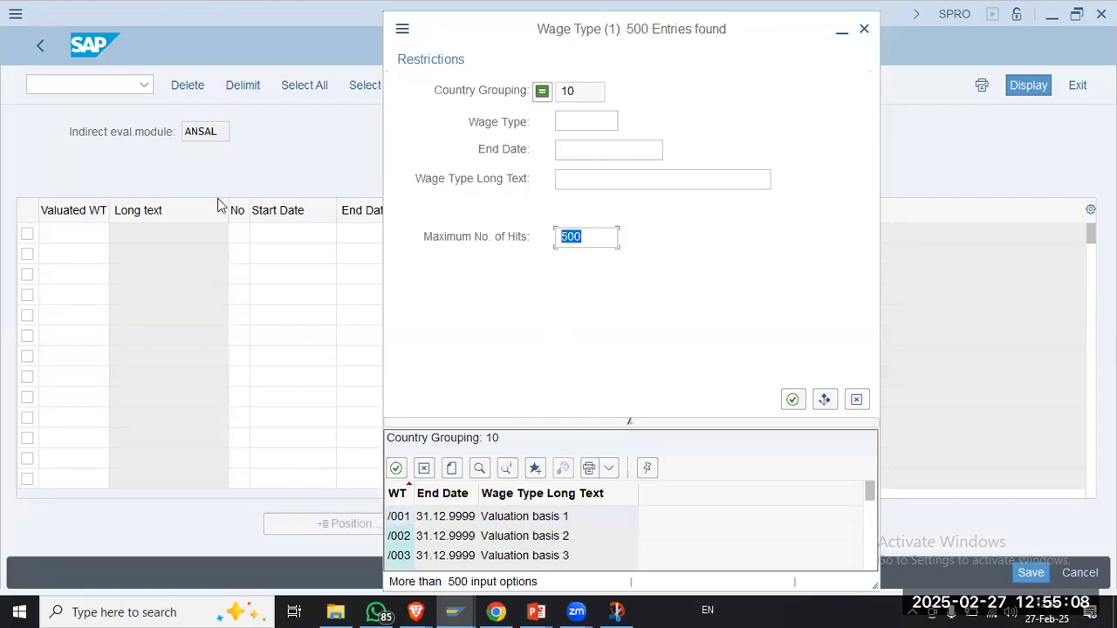
text(9999)
key(Return)
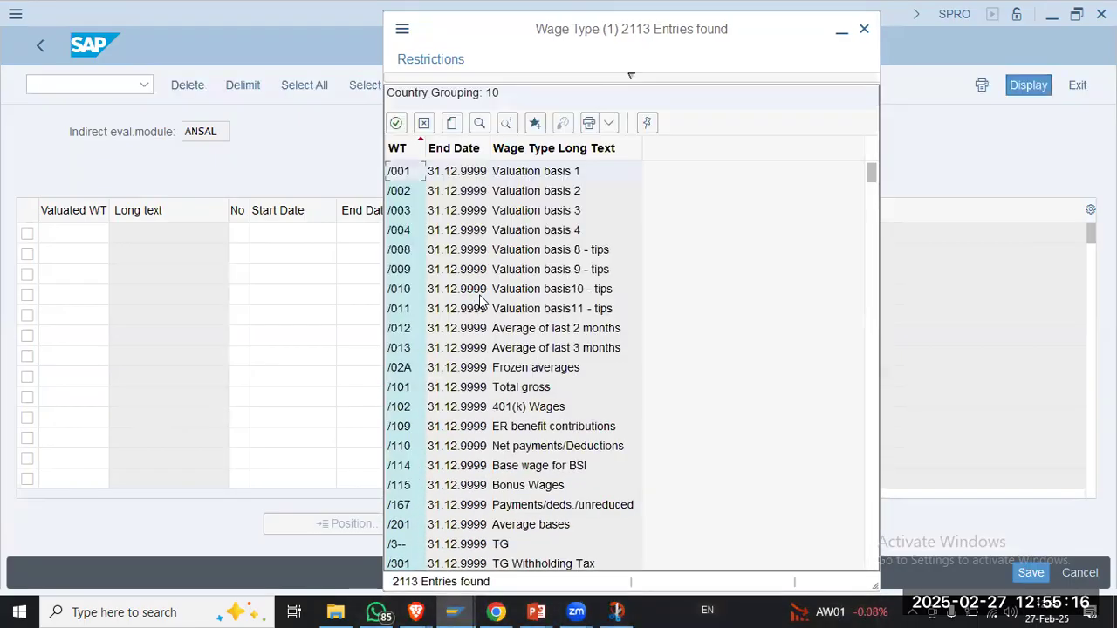
Step: Search the wage type list for calt and choose 3371 Payscale Salary-Caltex as the valuated wage type
click(479, 122)
text(calt)
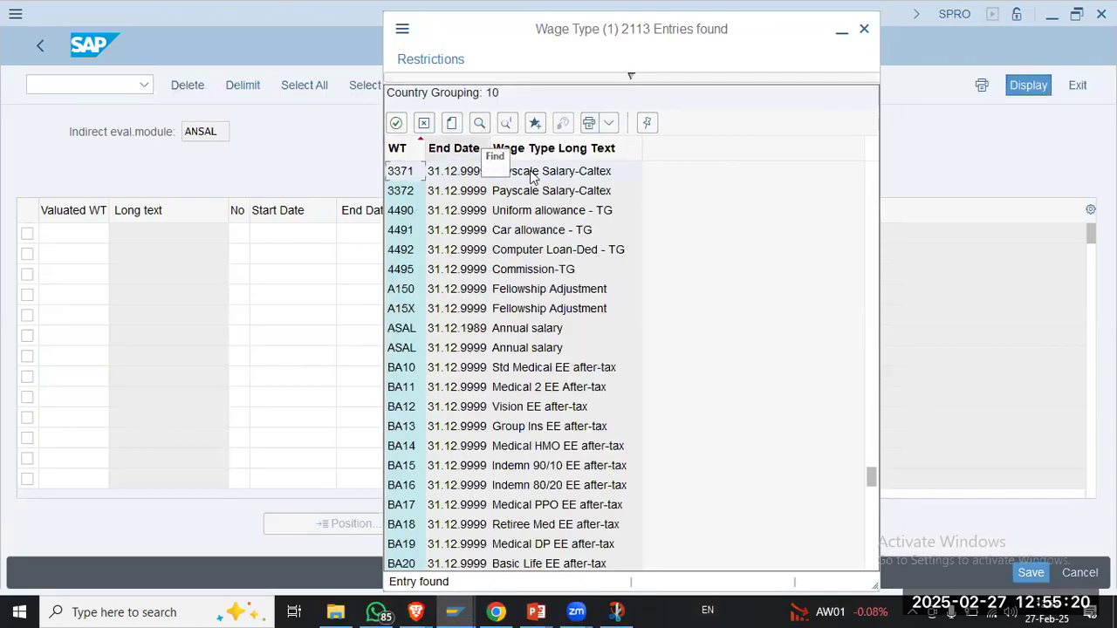
double_click(531, 175)
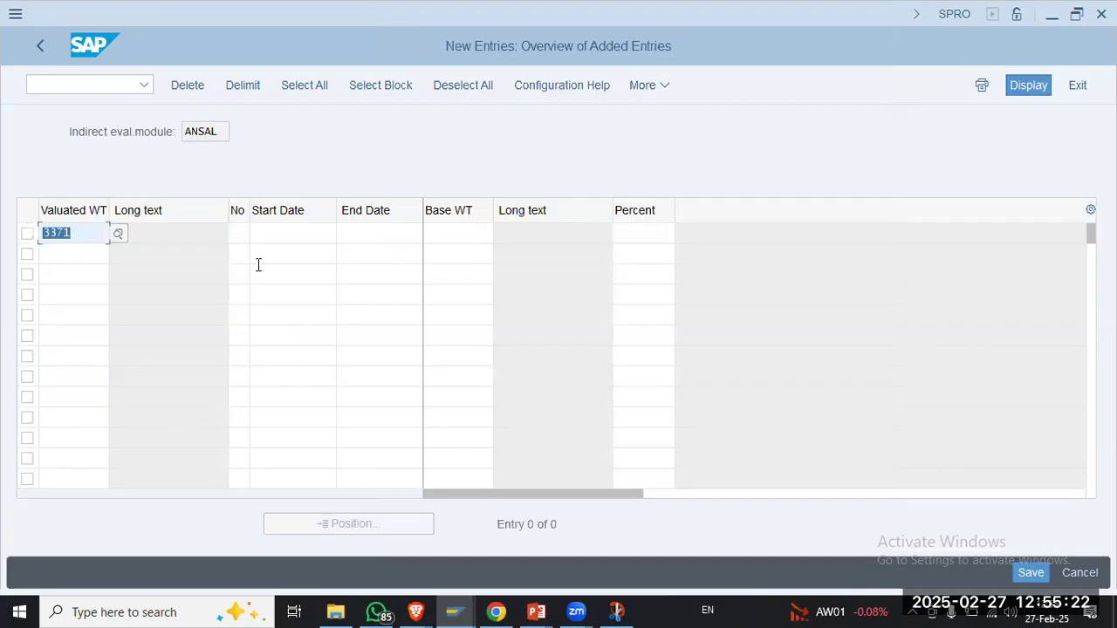
Step: Check the slide 8 notes in PowerPoint, return to SAP and expand the base wage type list to a maximum of 9999 hits
mouse_move(537, 611)
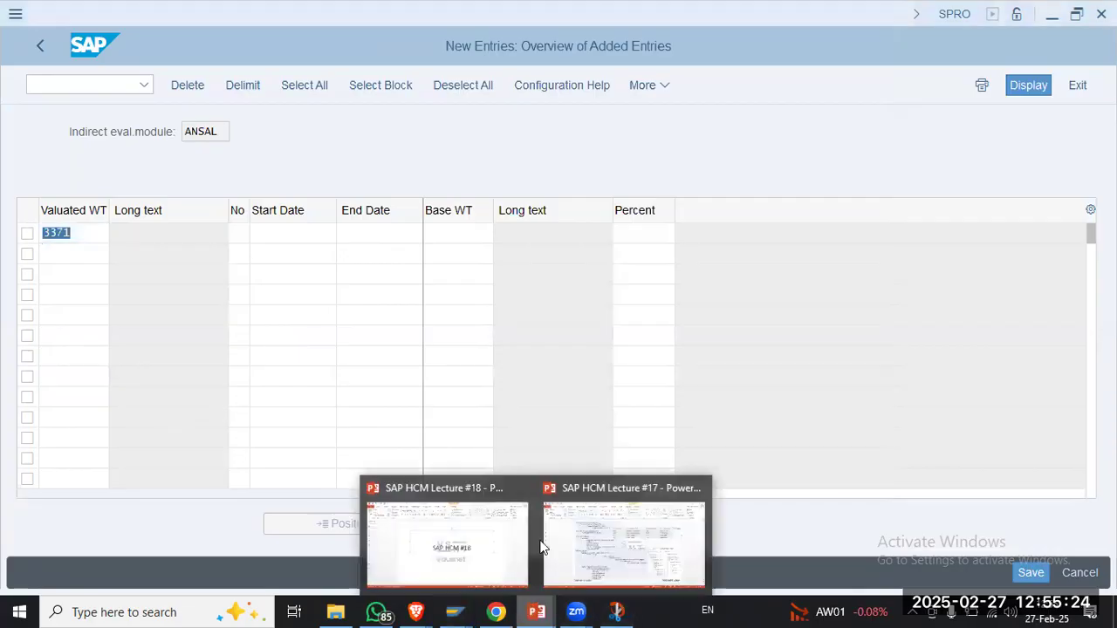
click(611, 551)
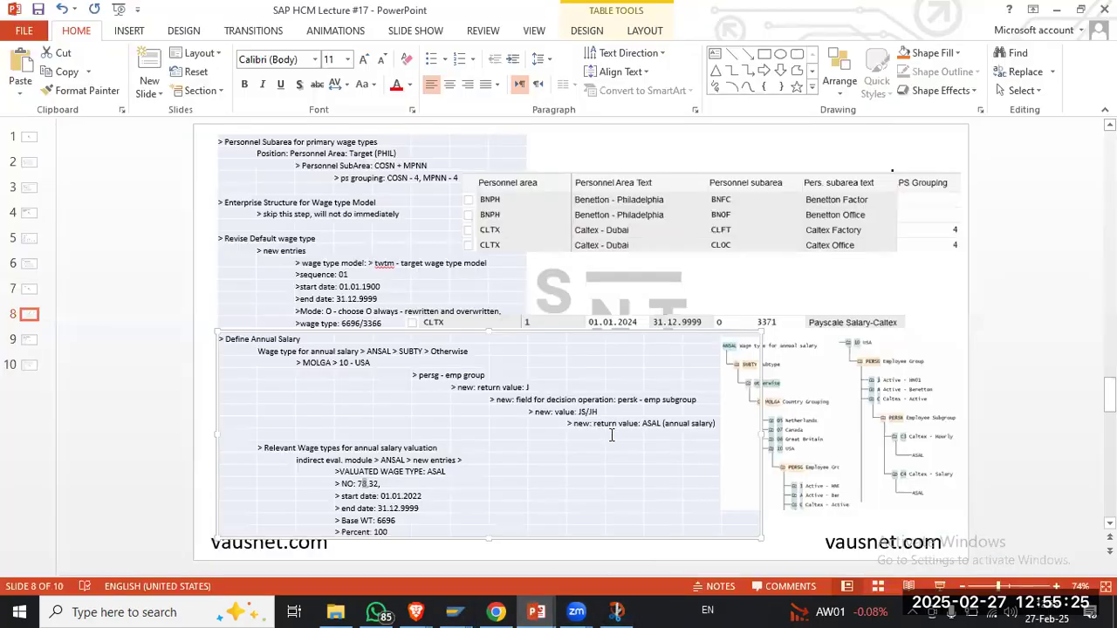
click(385, 496)
key(alt+Tab)
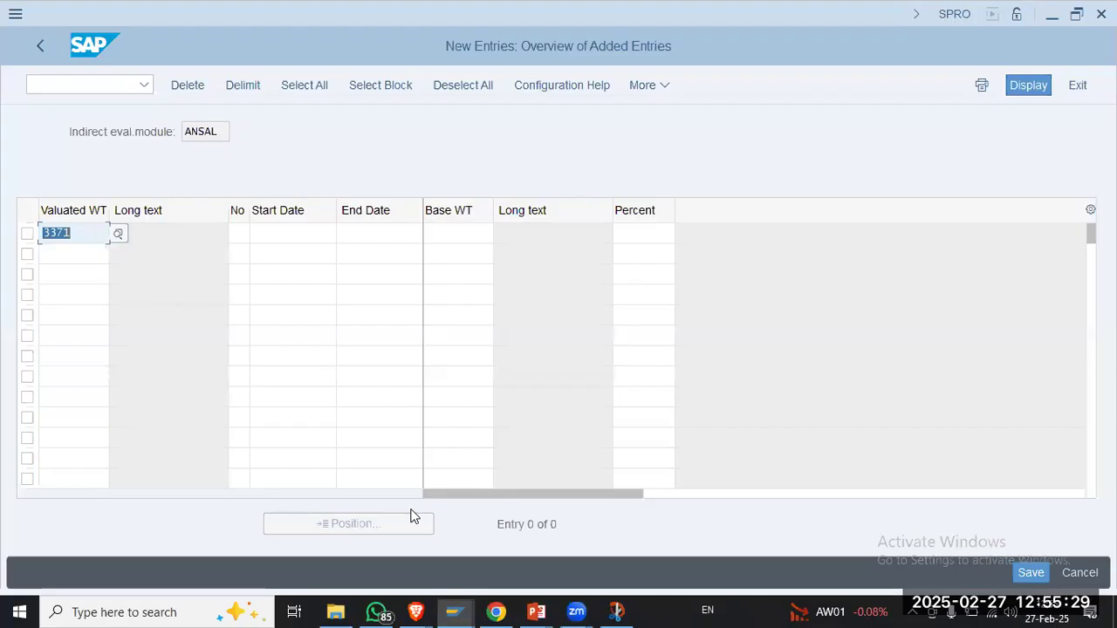
click(463, 235)
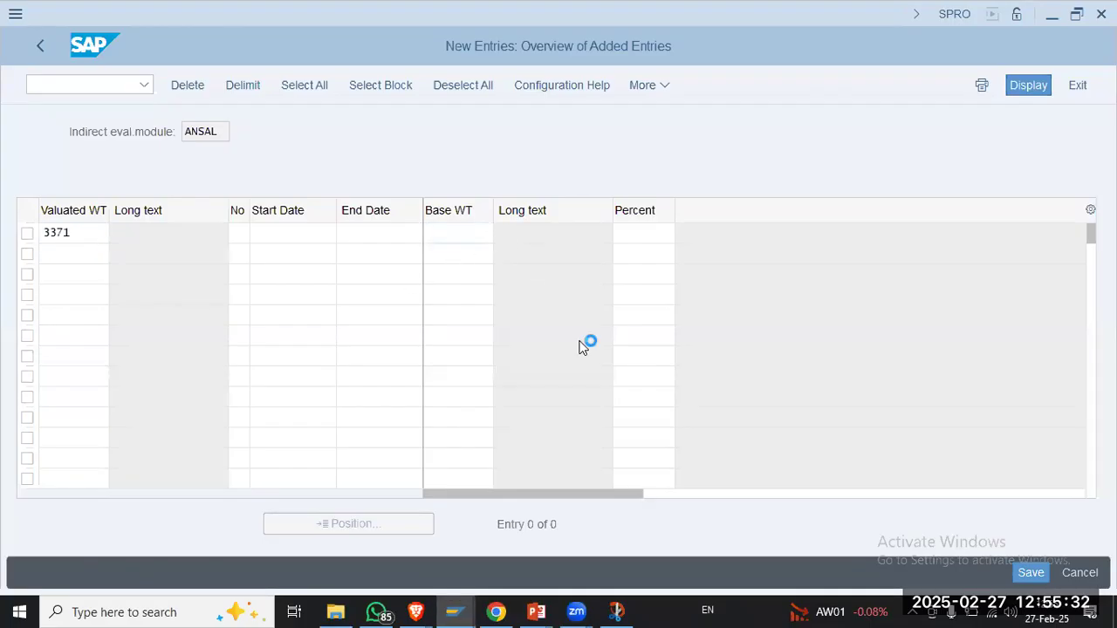
key(F4)
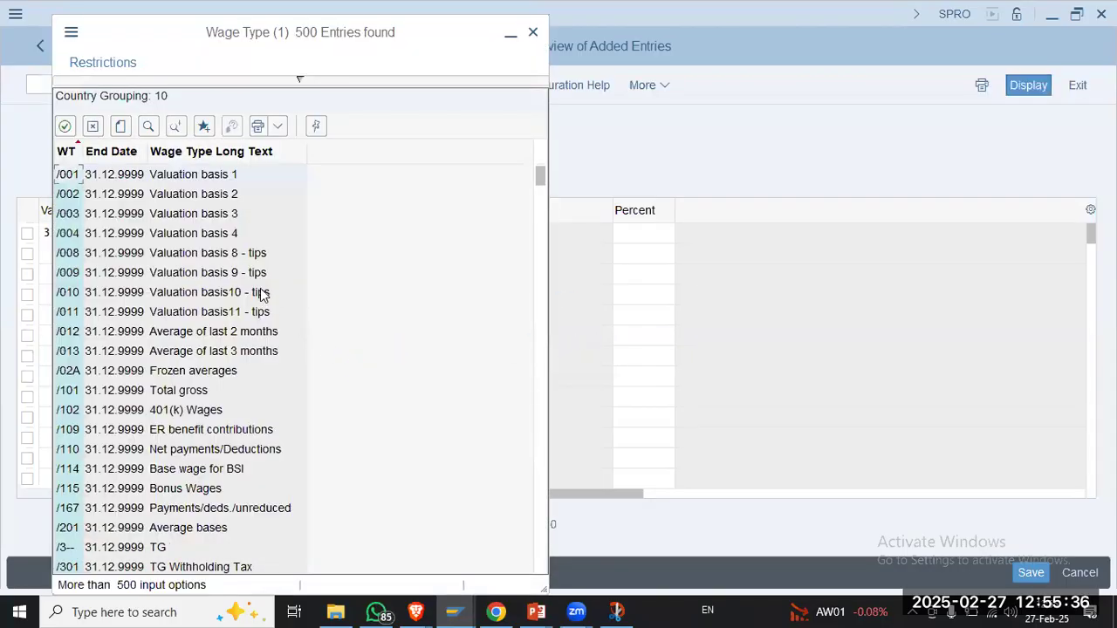
scroll(262, 292, down, 4)
scroll(262, 293, up, 4)
click(324, 80)
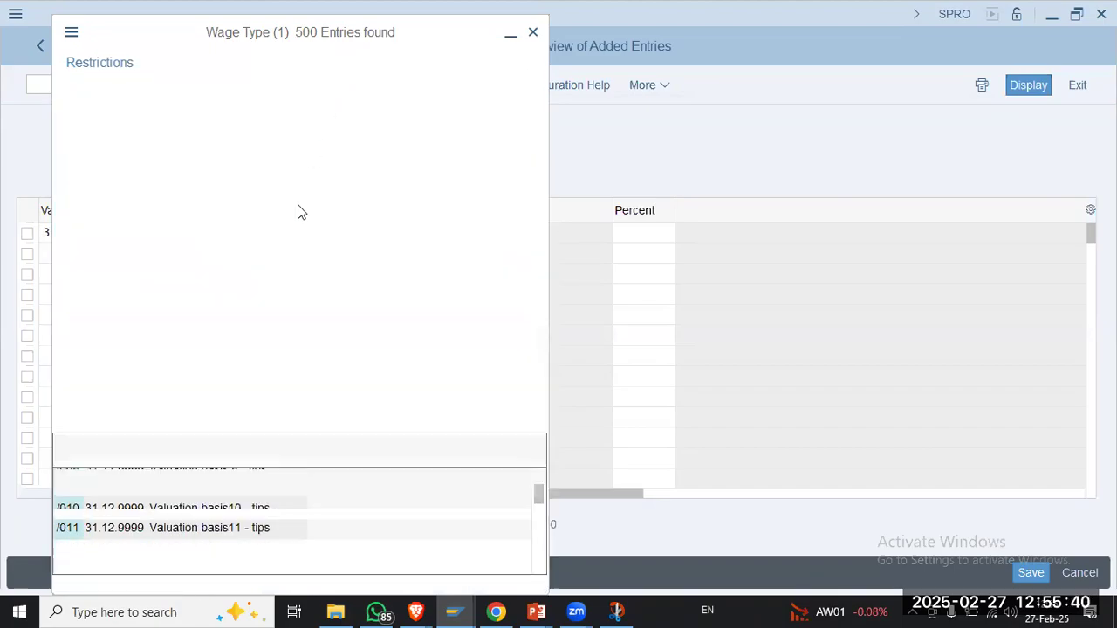
click(262, 240)
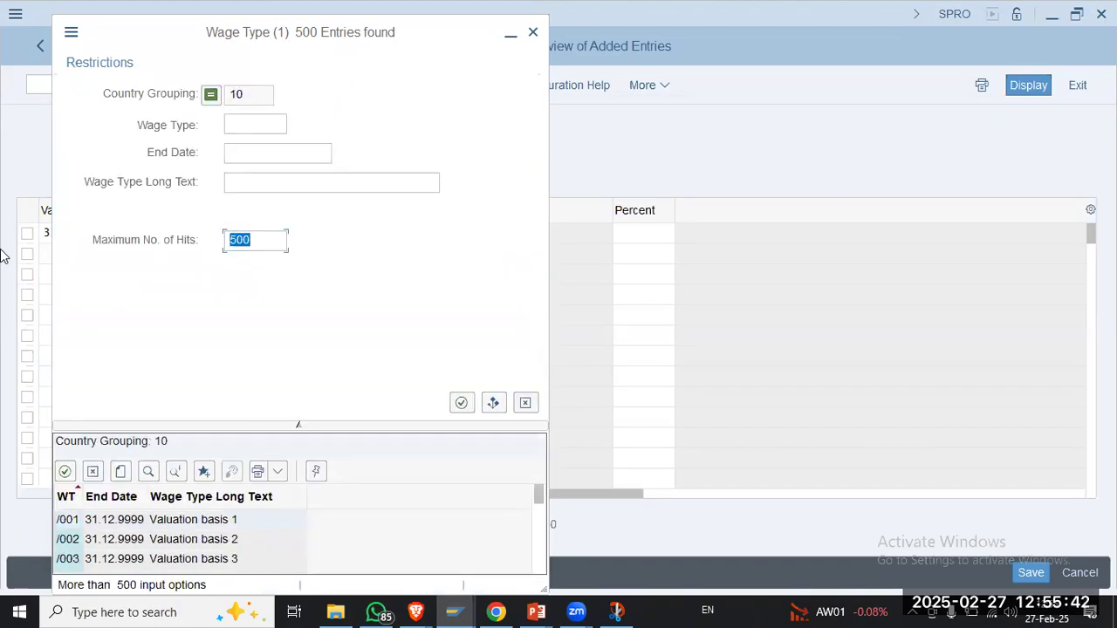
text(9999)
key(Return)
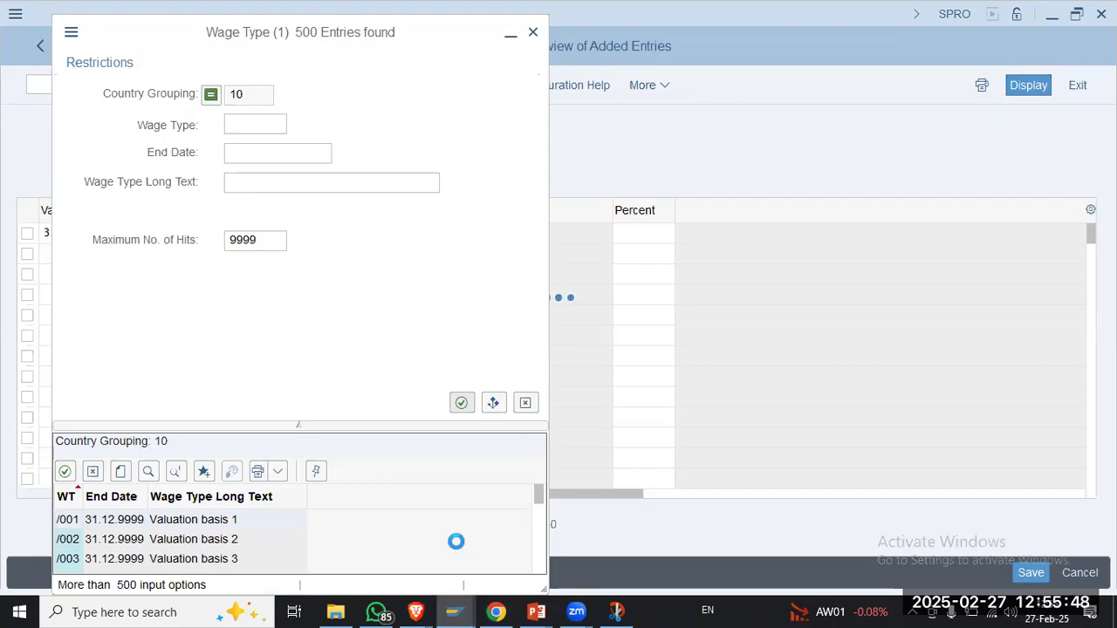
Step: Search the base wage type list for 3371 and choose Payscale Salary-Caltex for the first entry
key(alt+Tab)
key(alt+Tab)
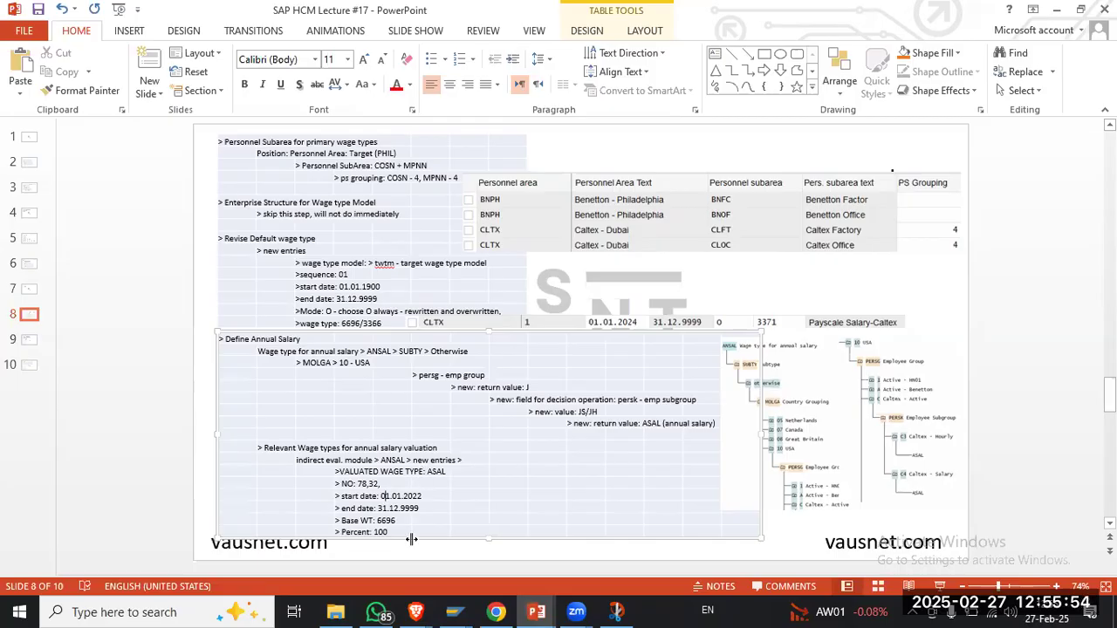
key(alt+Tab)
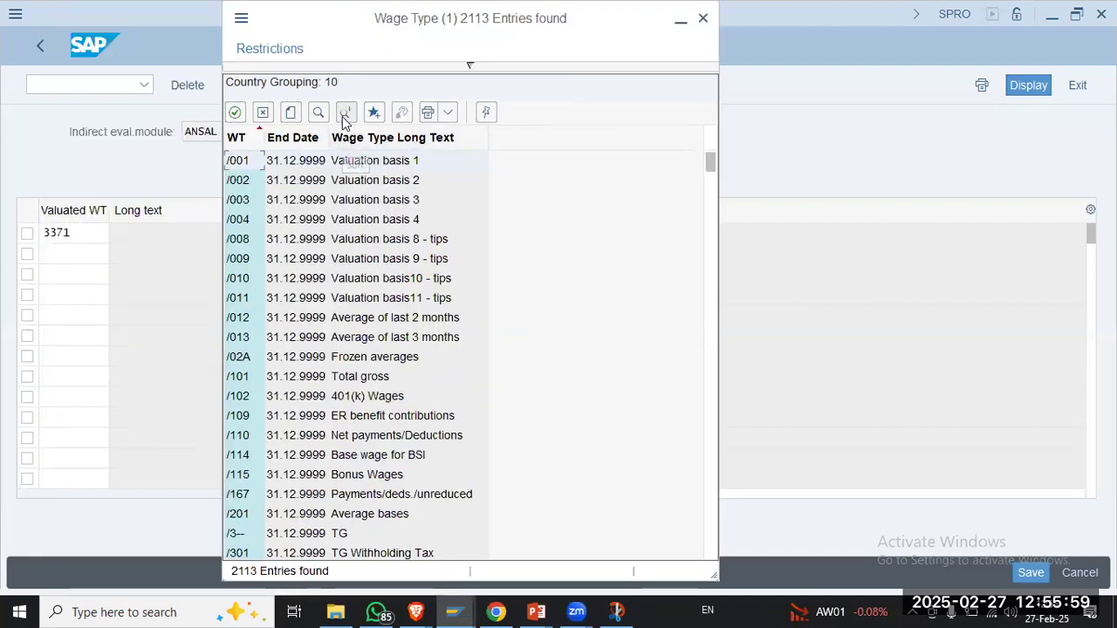
click(320, 115)
text(3371)
key(Return)
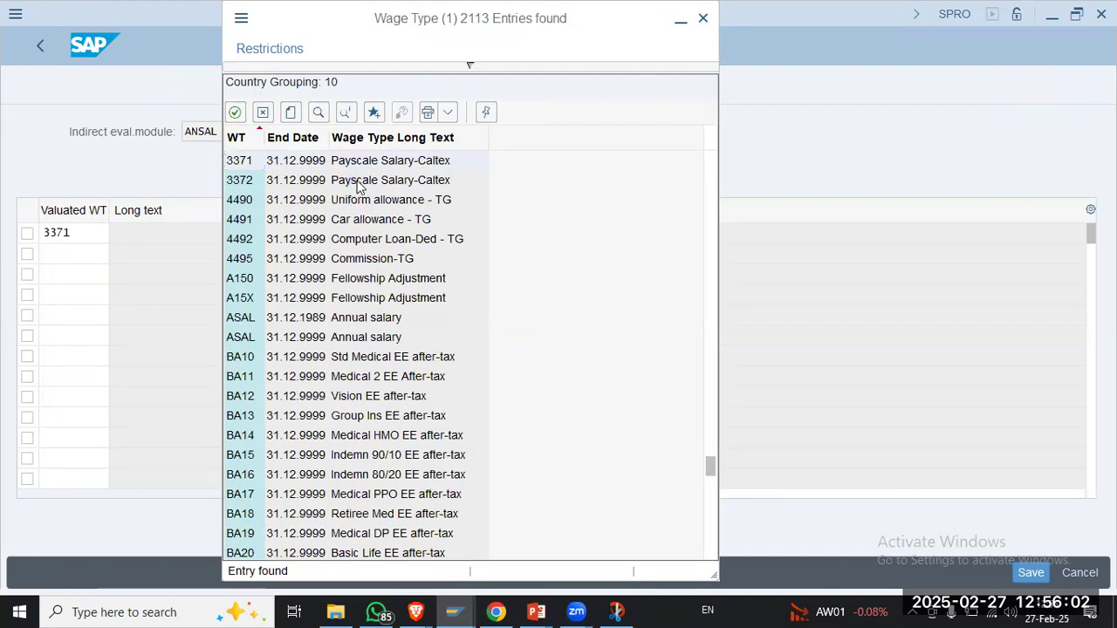
click(359, 179)
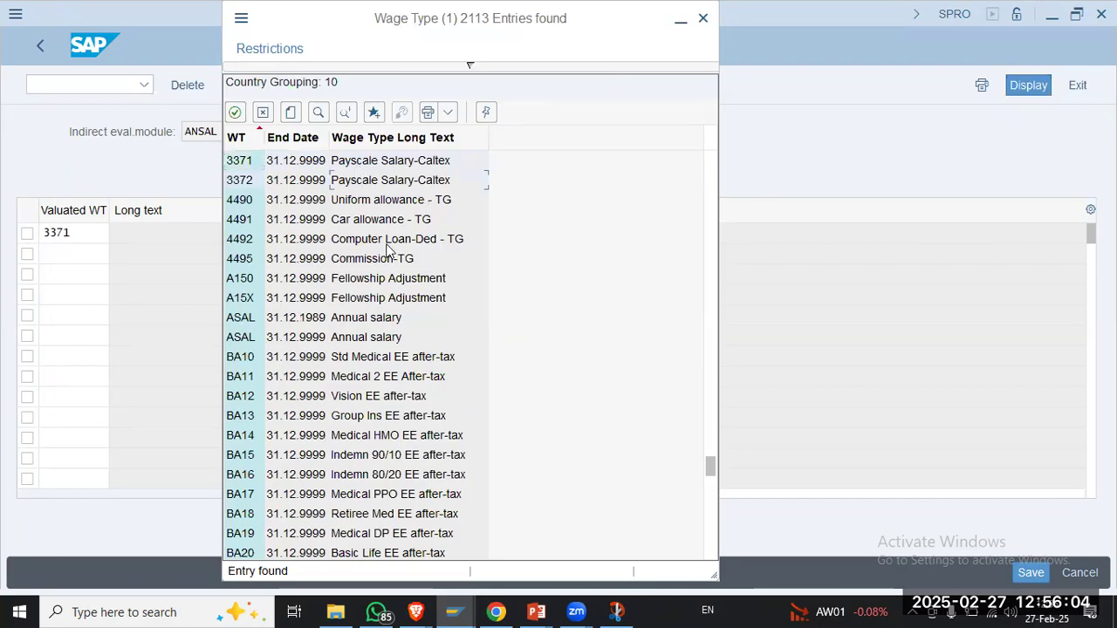
double_click(402, 162)
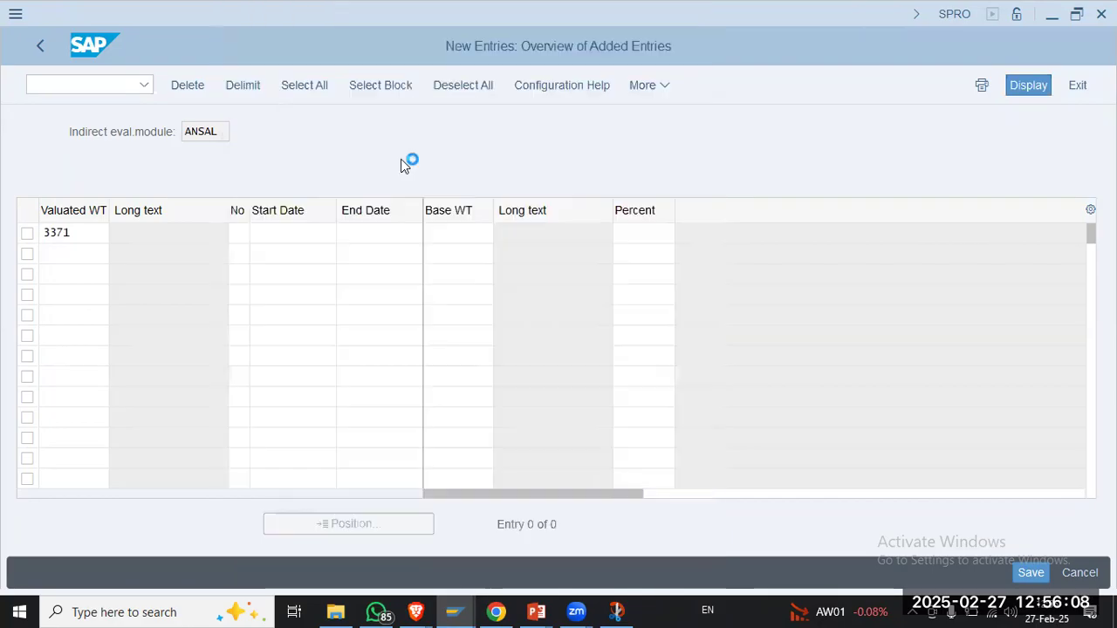
Step: Set the 3371 entry's start date to 01.01.2024 and its end date to 31.12.9999
click(243, 231)
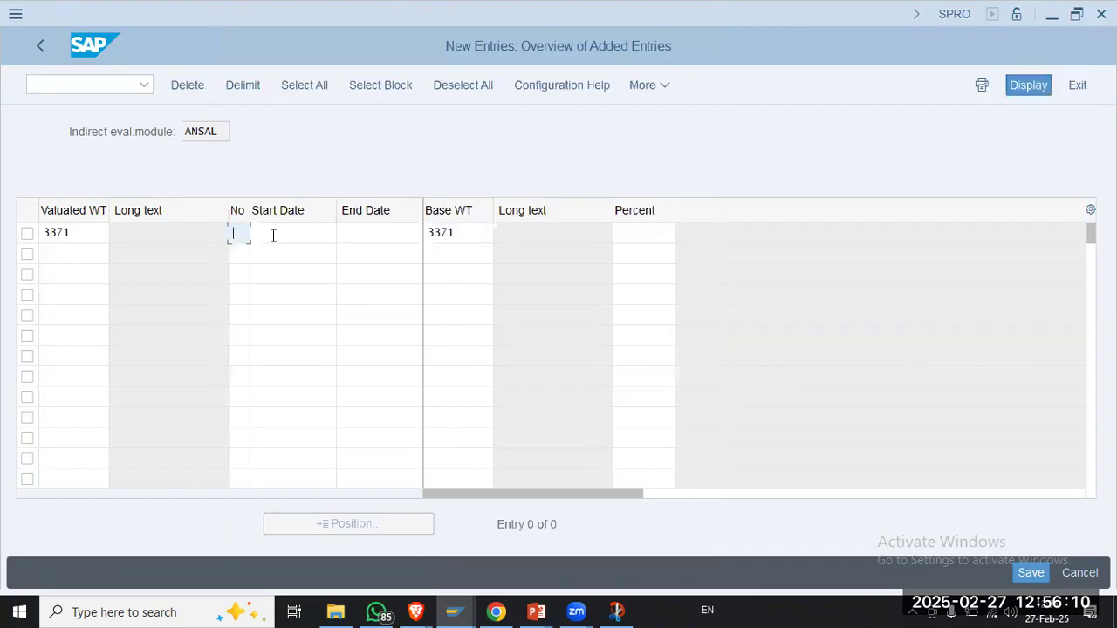
click(296, 234)
text(01.01.20)
key(BackSpace)
key(BackSpace)
text(01.2024)
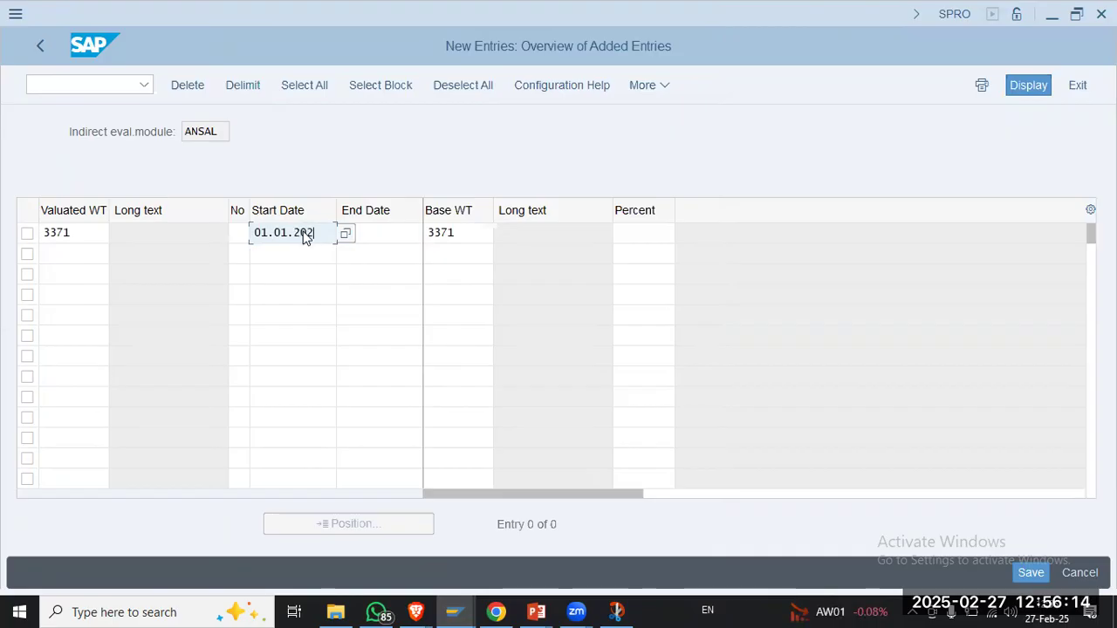
key(Tab)
text(31.12.9)
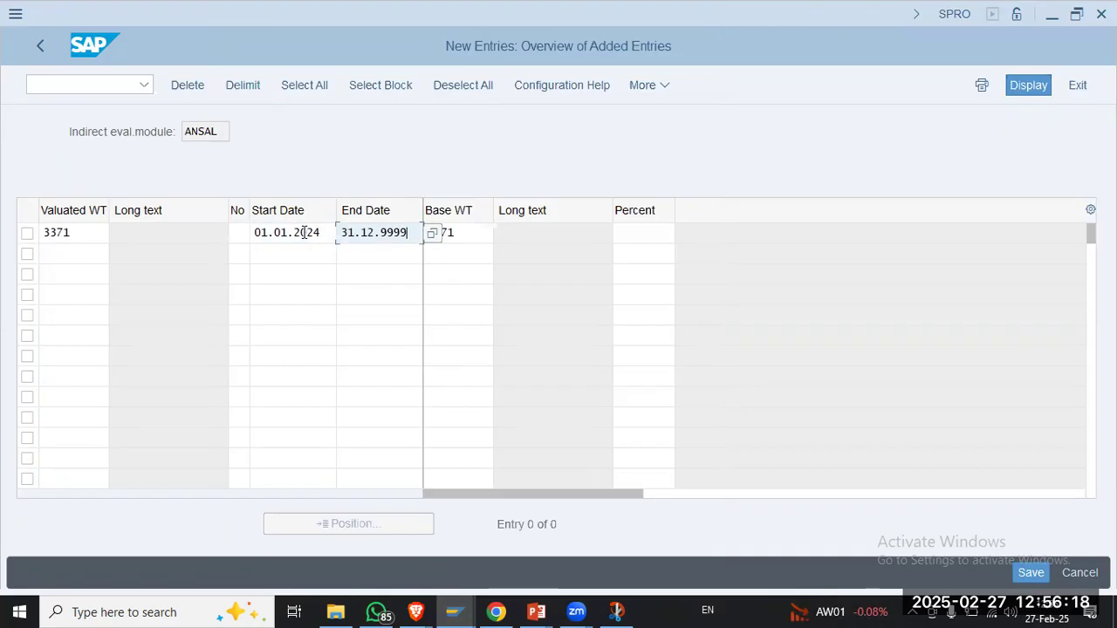
key(Return)
Step: Check the NO value in the slide 8 notes, enter number 77 for the 3371 entry in SAP and validate the row
key(alt+Tab)
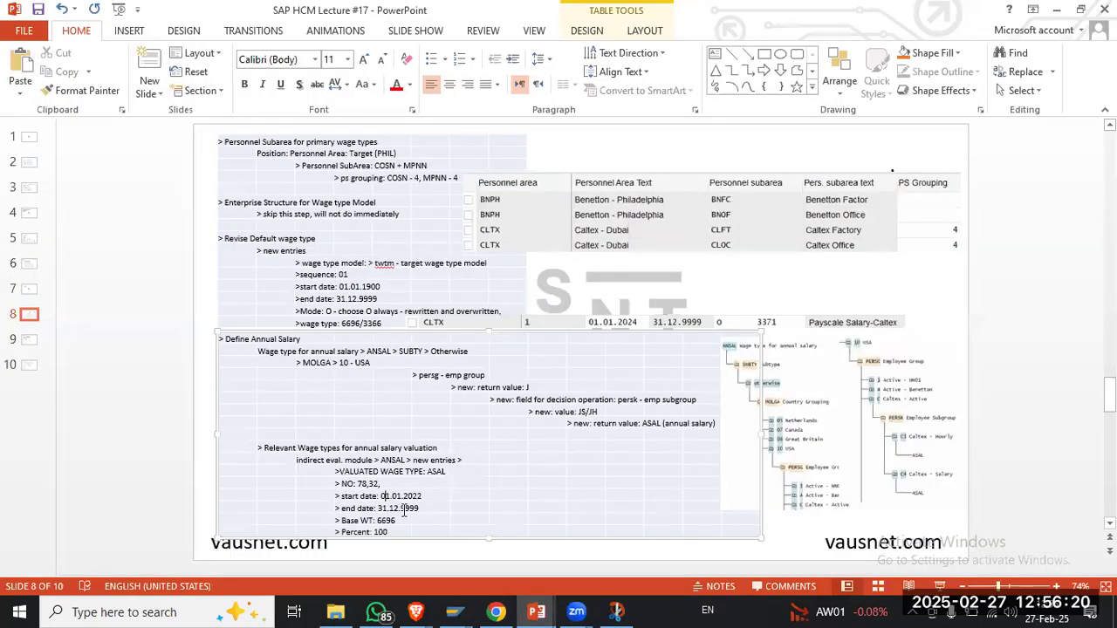
key(alt+Tab)
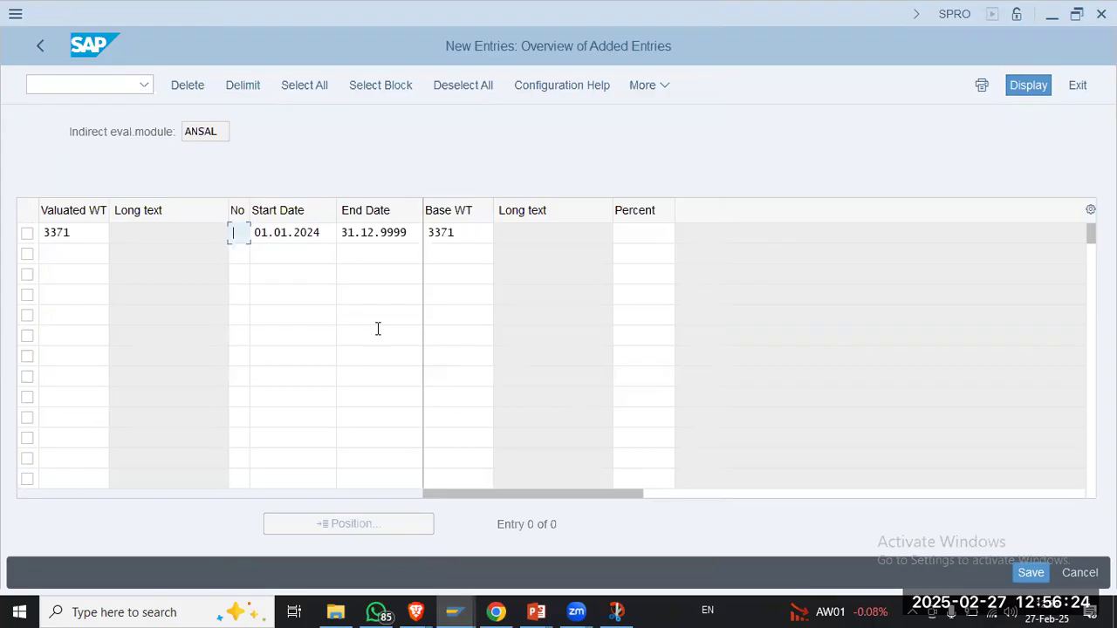
text(7)
key(Tab)
key(Tab)
key(Tab)
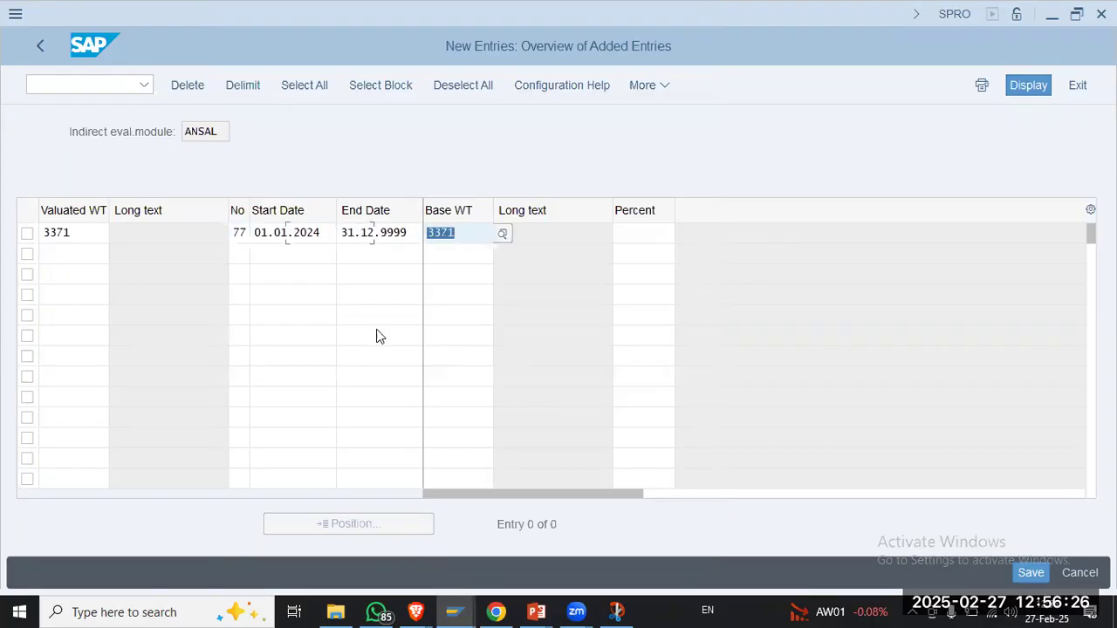
key(Return)
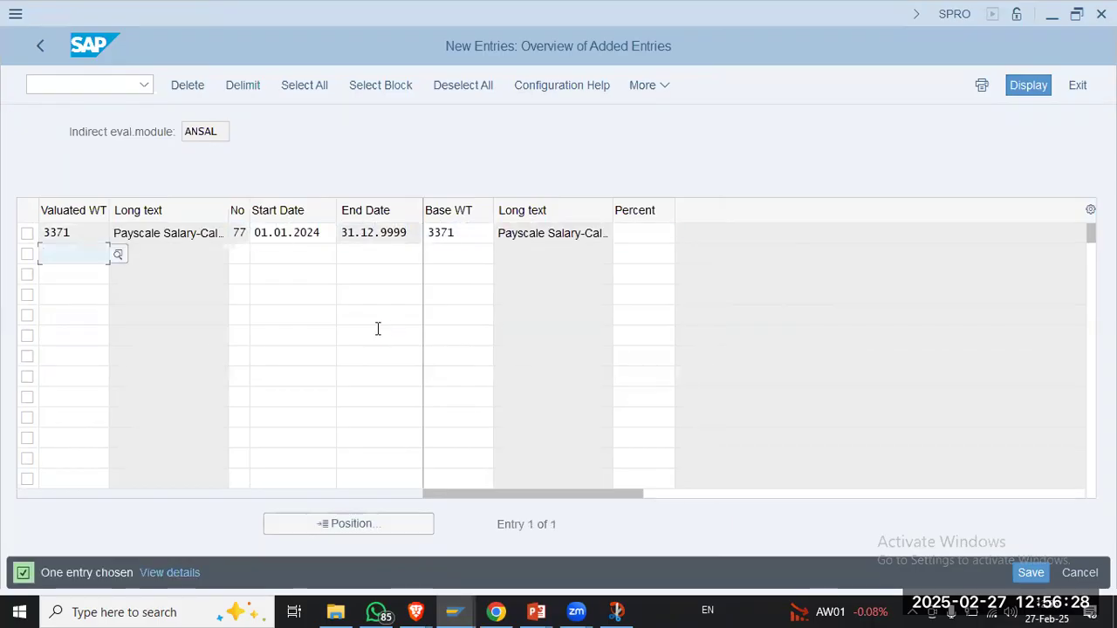
Step: Check the percentage in the slide 8 notes, set the 3371 entry's percent to 100 in SAP and save the entry
key(alt+Tab)
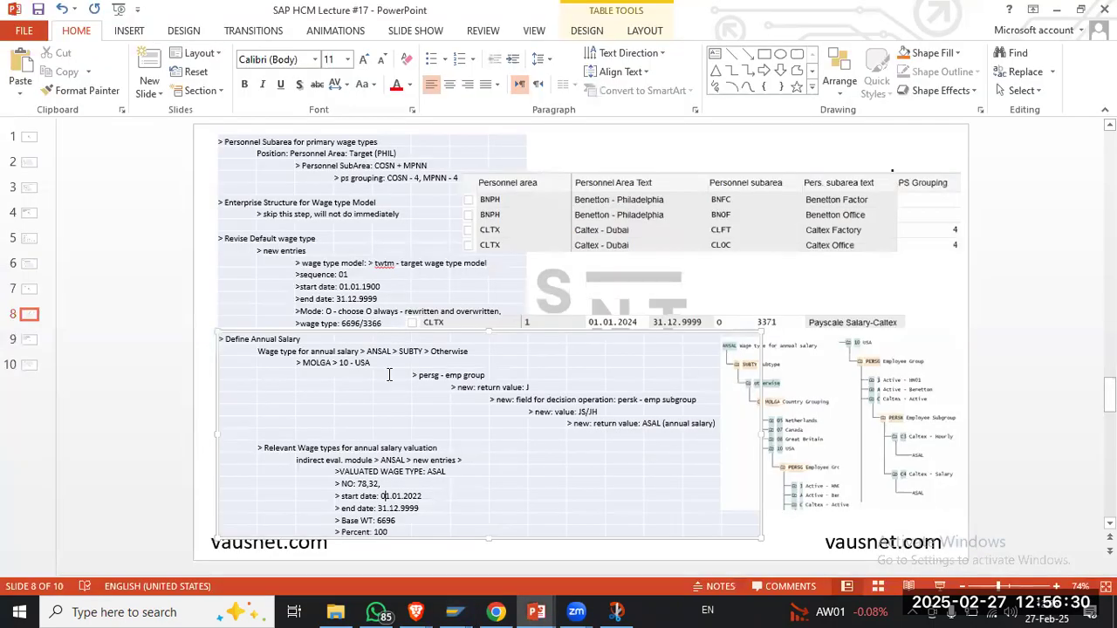
key(alt+Tab)
click(636, 232)
text(100)
key(Return)
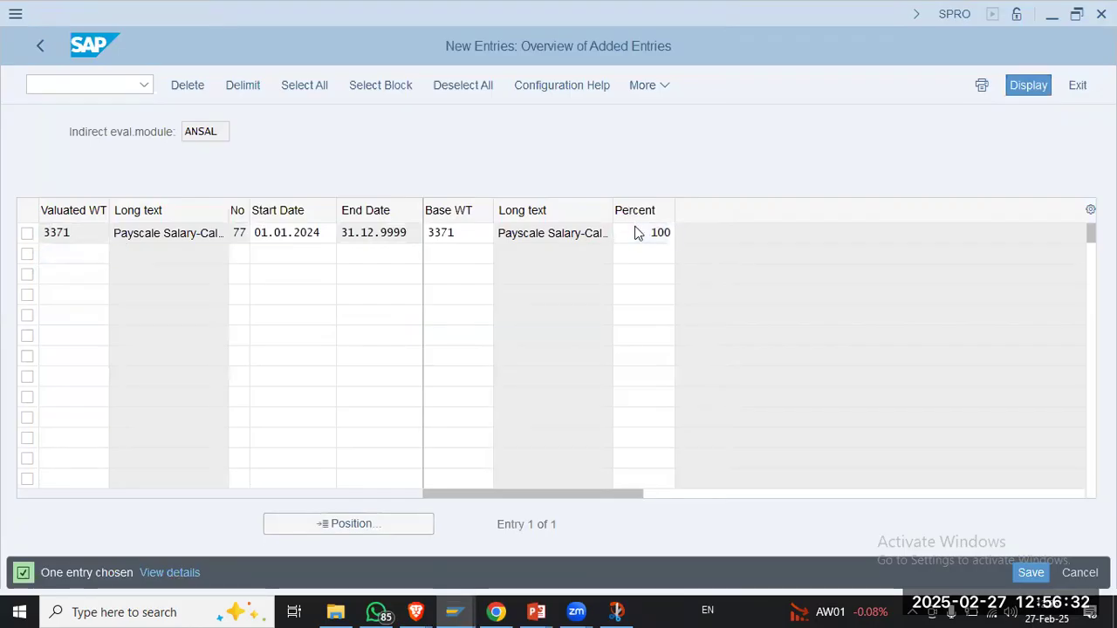
click(1031, 572)
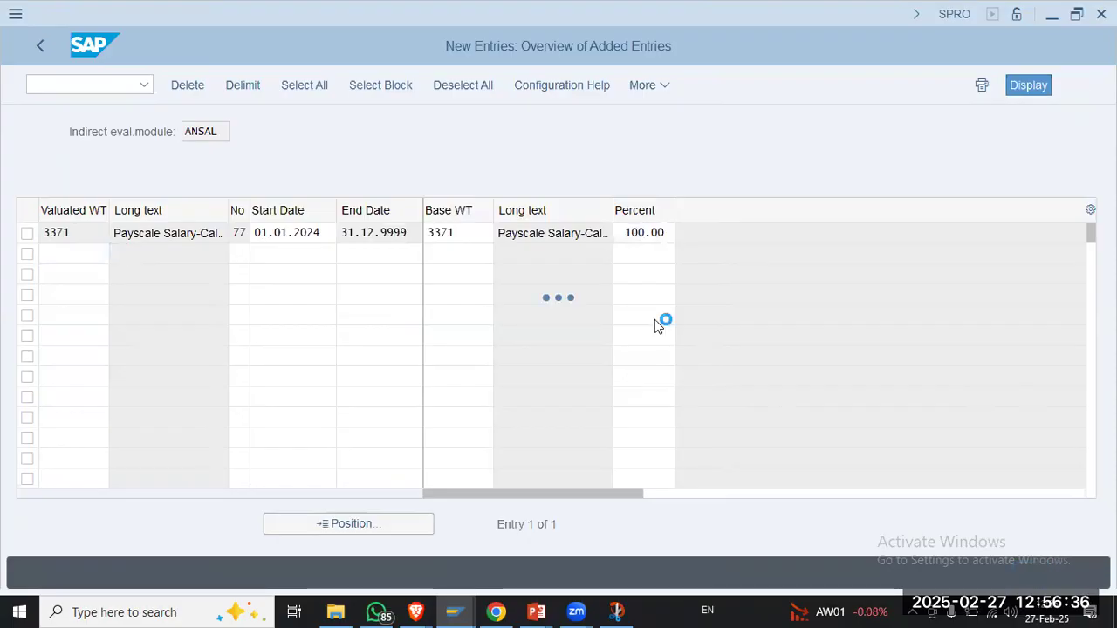
key(Return)
Step: Capture the header row and the 3371 entry of the valuation table with Snip & Sketch
click(617, 611)
click(35, 44)
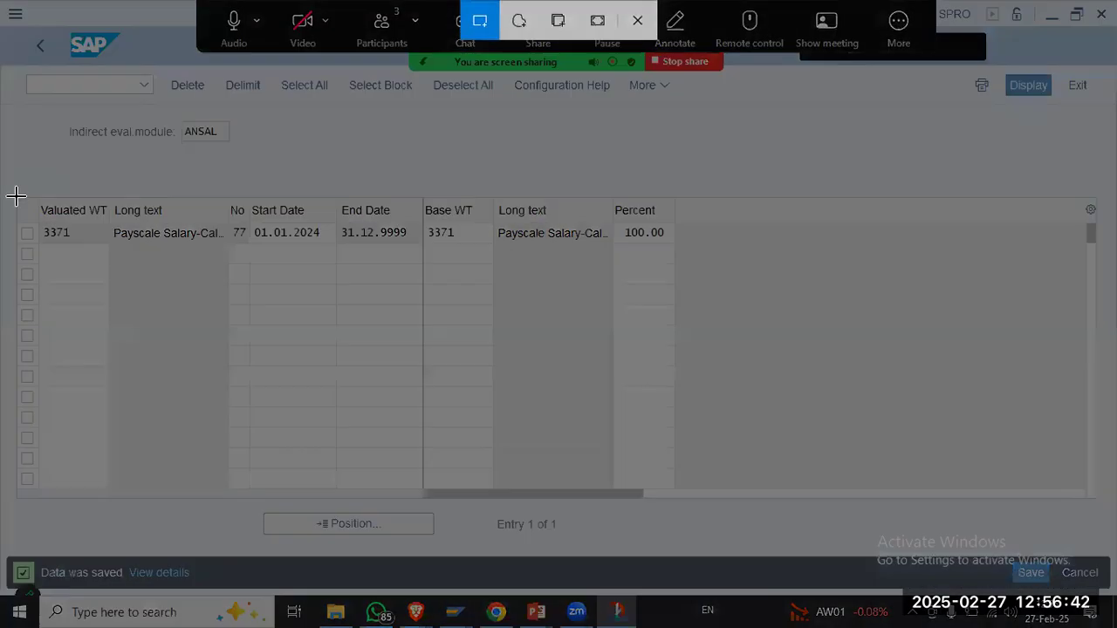
mouse_move(16, 197)
mouse_down()
mouse_move(614, 194)
mouse_move(718, 232)
mouse_move(676, 241)
mouse_up()
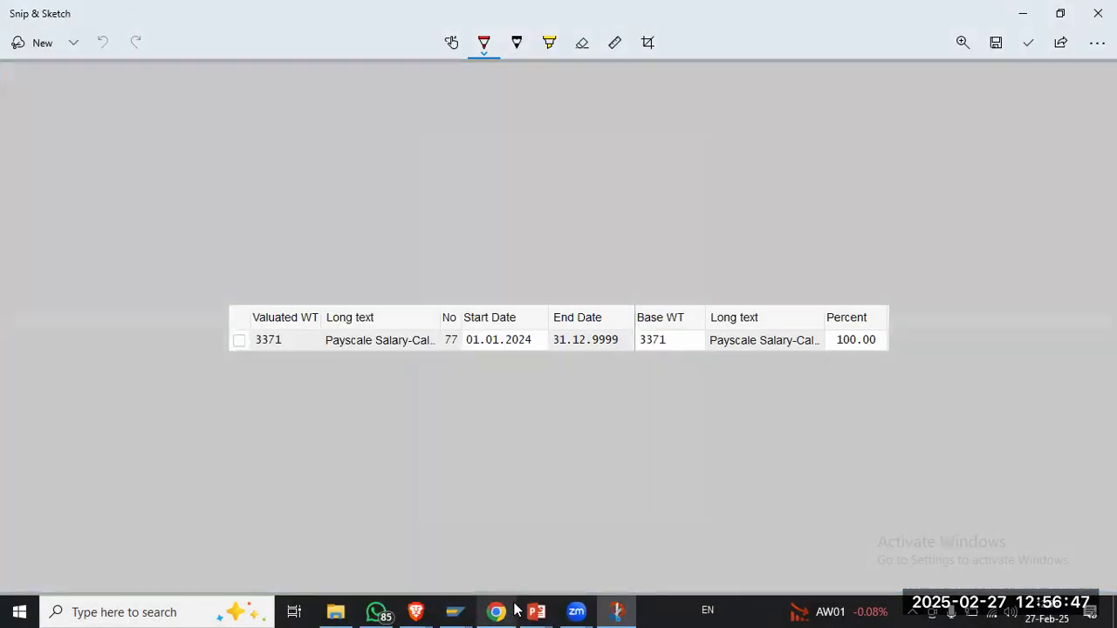
Step: Paste the captured 3371 entry into slide 8 in PowerPoint, place it beside the Percent note at the slide's bottom and save the presentation
click(535, 612)
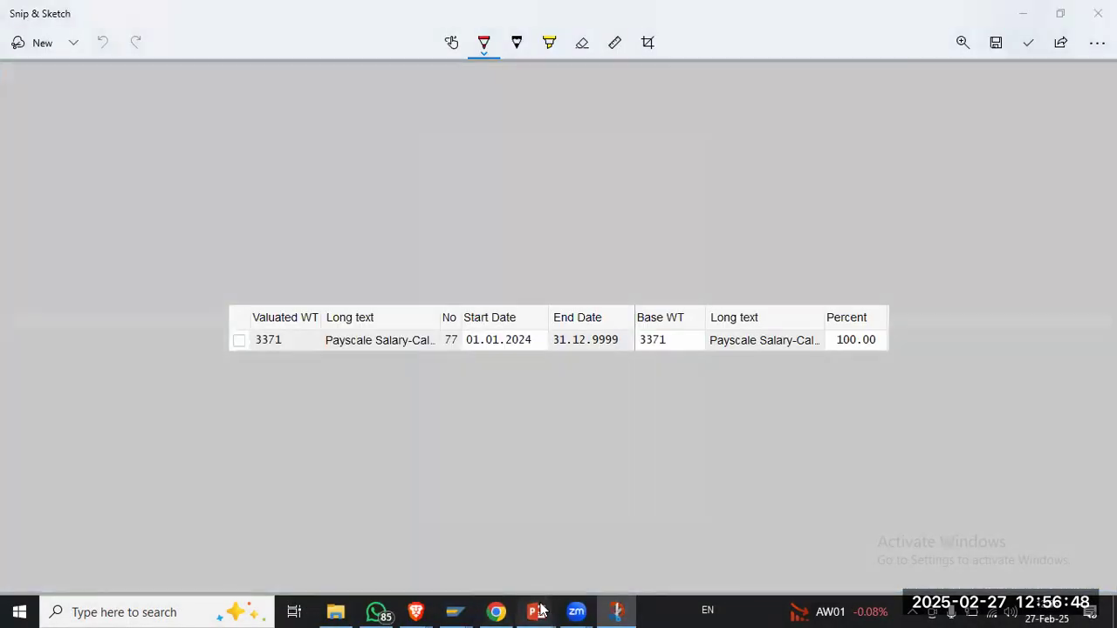
click(596, 534)
key(ctrl+v)
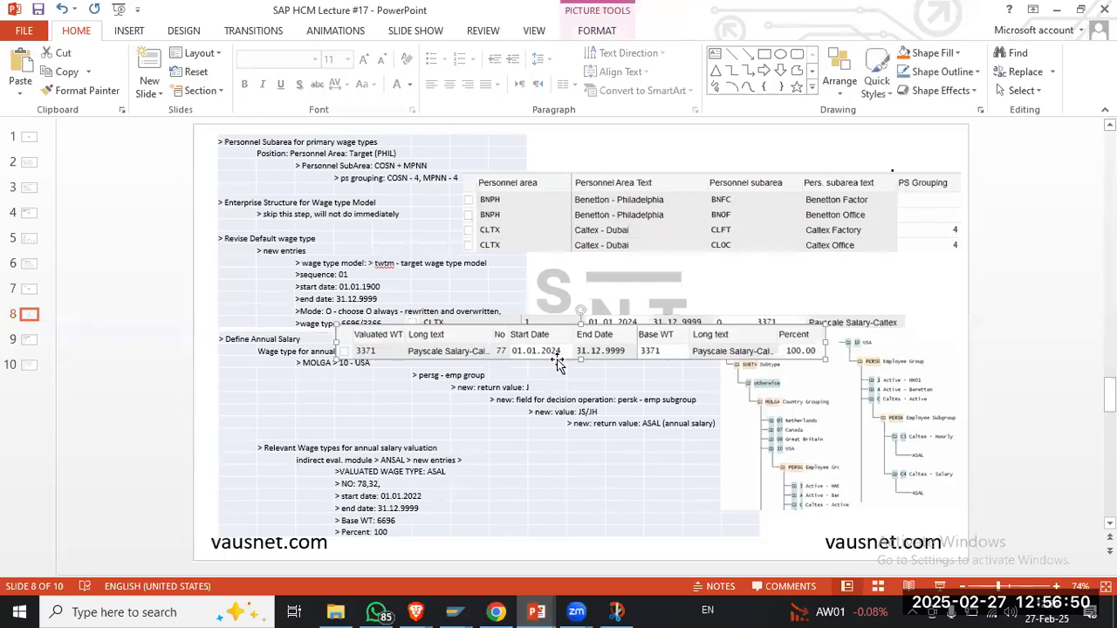
drag(585, 423, 684, 543)
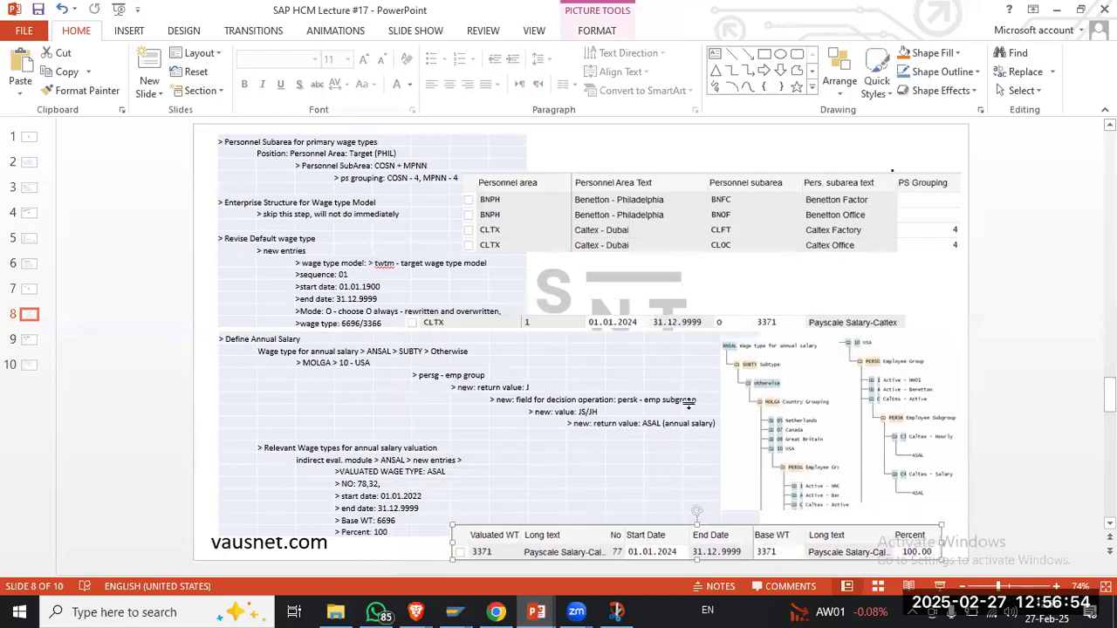
key(ctrl+s)
Step: Show slide 9 in PowerPoint, return to SAP, leave the ANSAL valuation view and close the annual salary activity selection
click(28, 342)
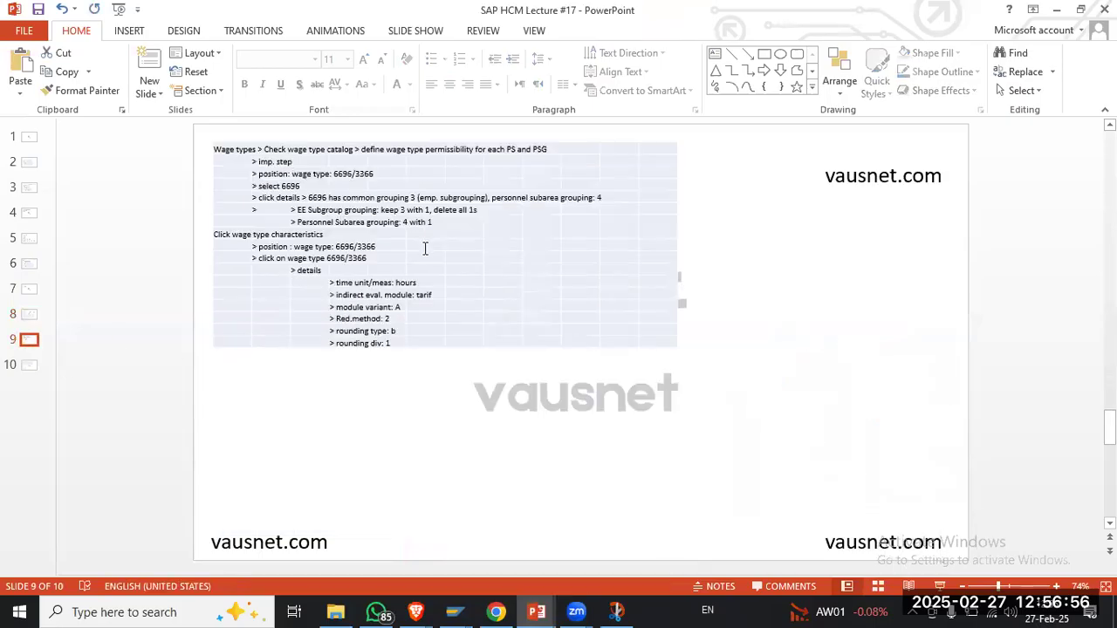
key(alt+Tab)
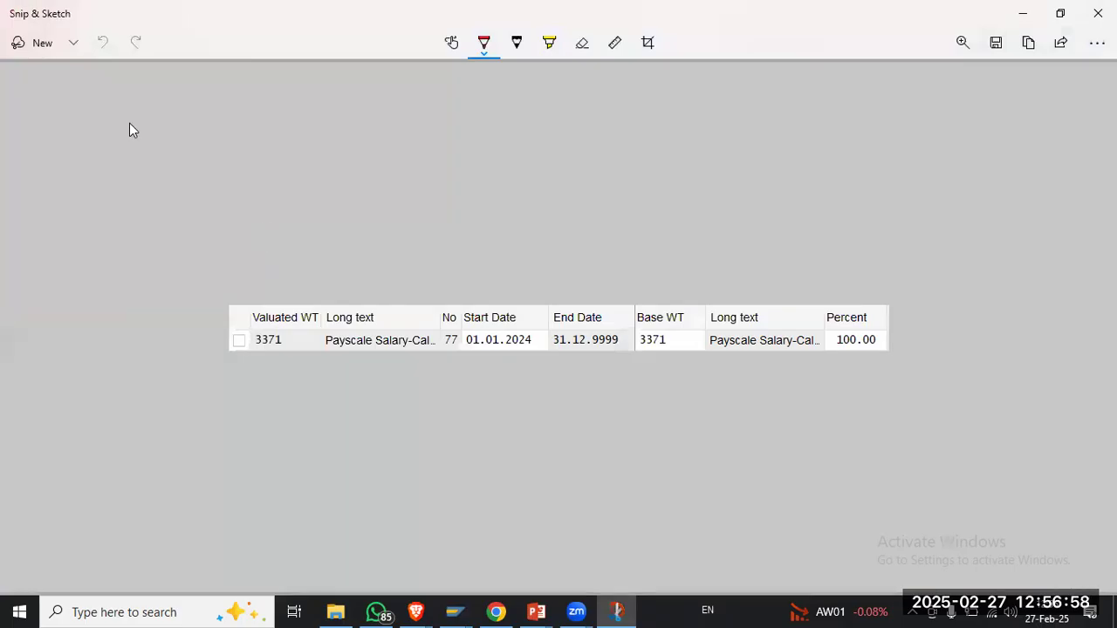
key(alt+Tab)
key(Tab)
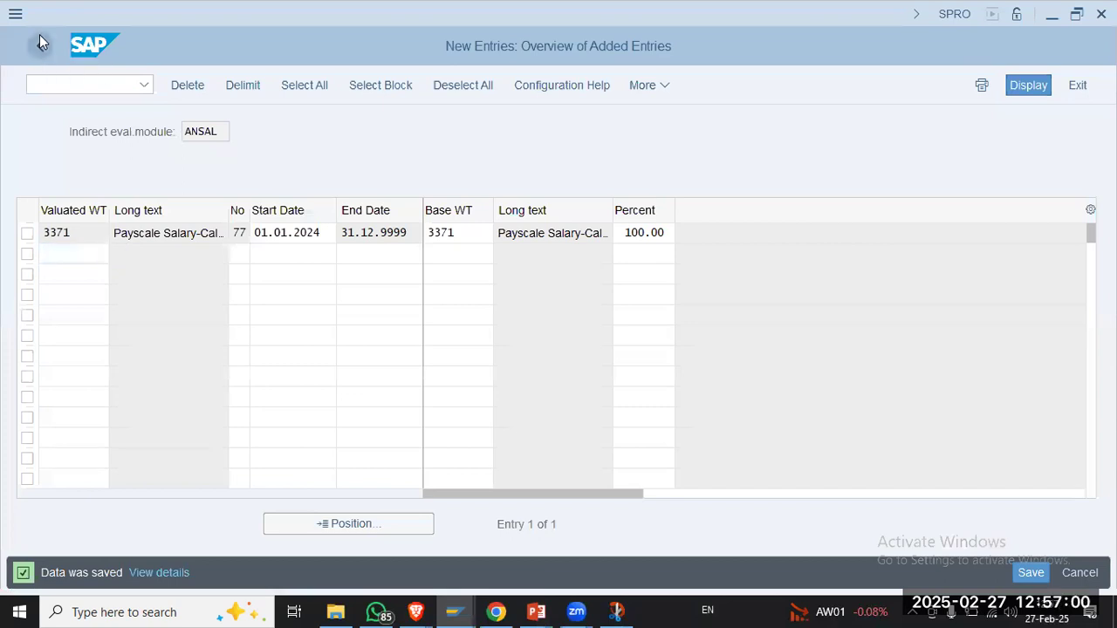
click(39, 40)
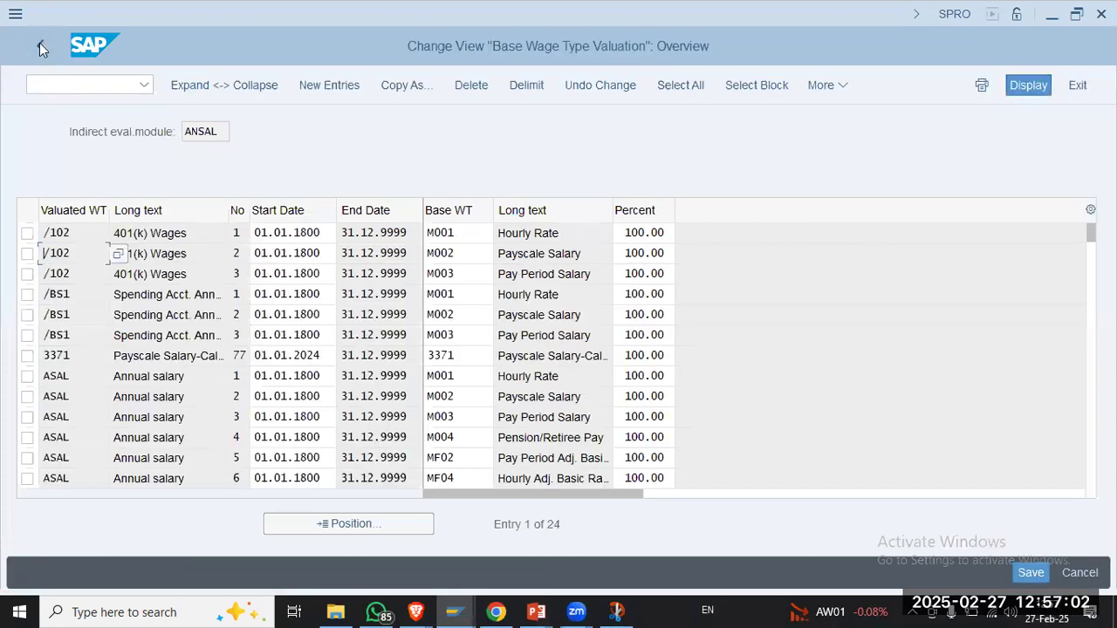
click(39, 48)
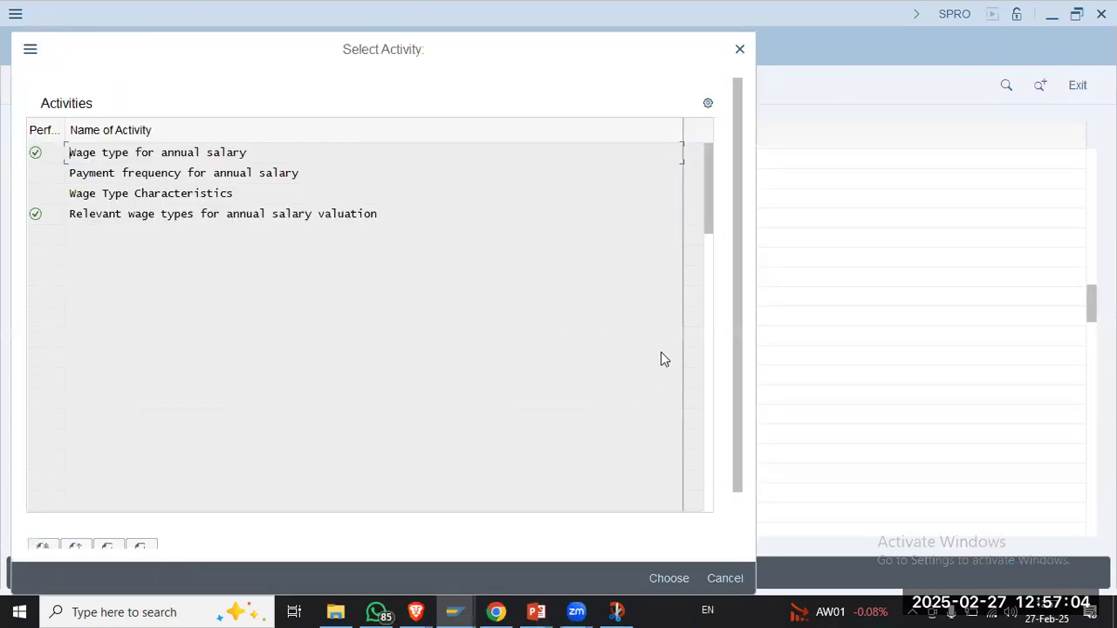
click(725, 579)
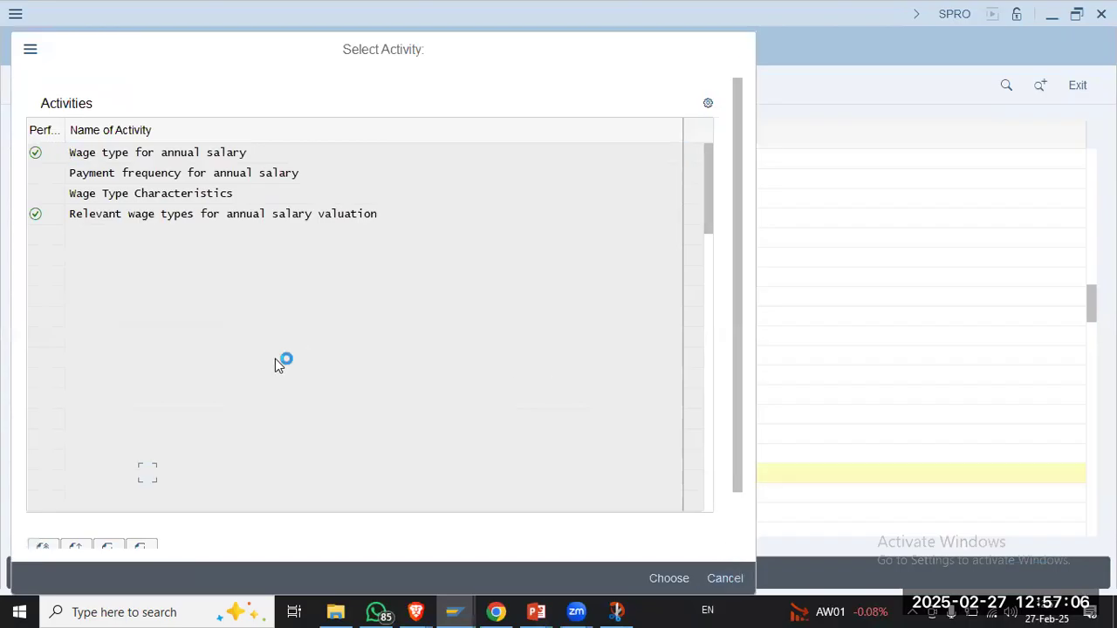
Step: Check the path in the slide 9 notes and expand Check Wage Type Catalog under Wage Types in the SAP IMG structure
key(alt+Tab)
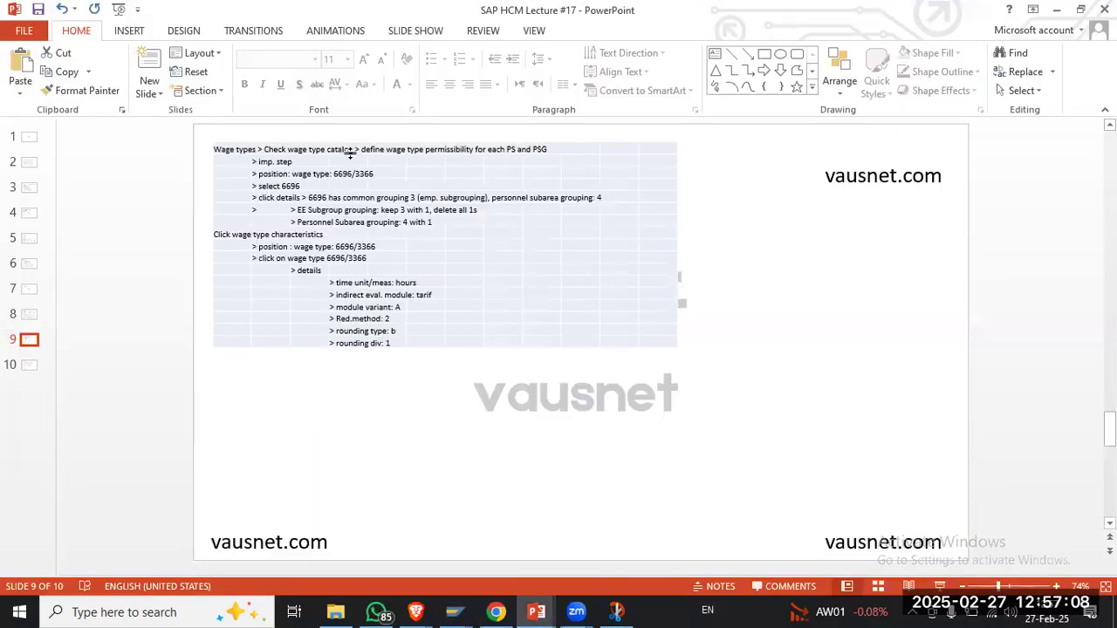
key(alt+Tab)
scroll(188, 273, up, 2)
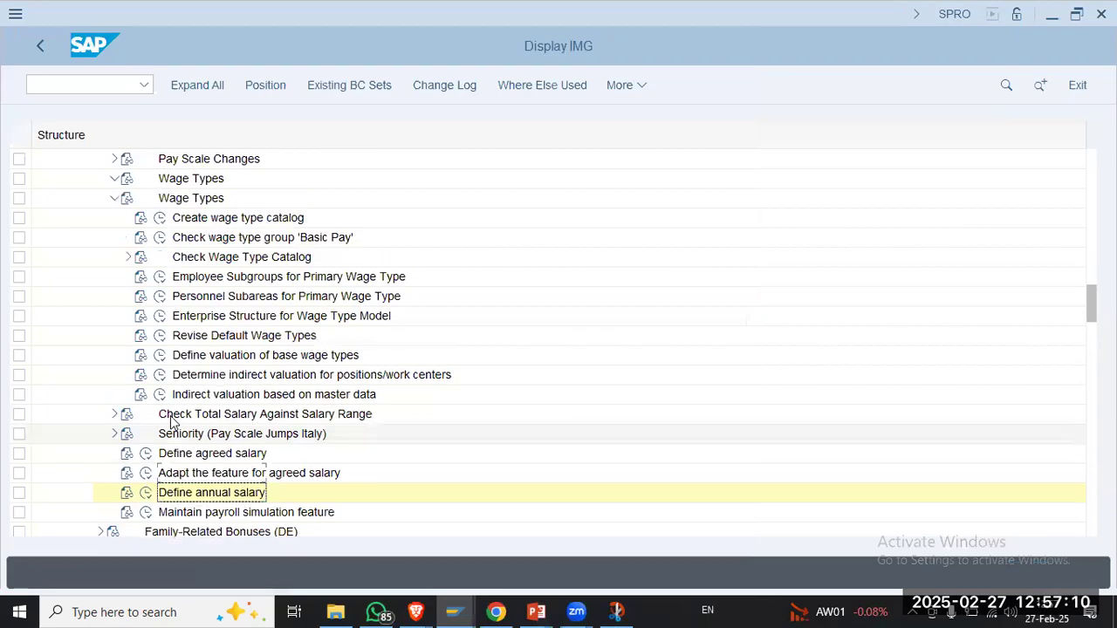
click(226, 277)
click(240, 297)
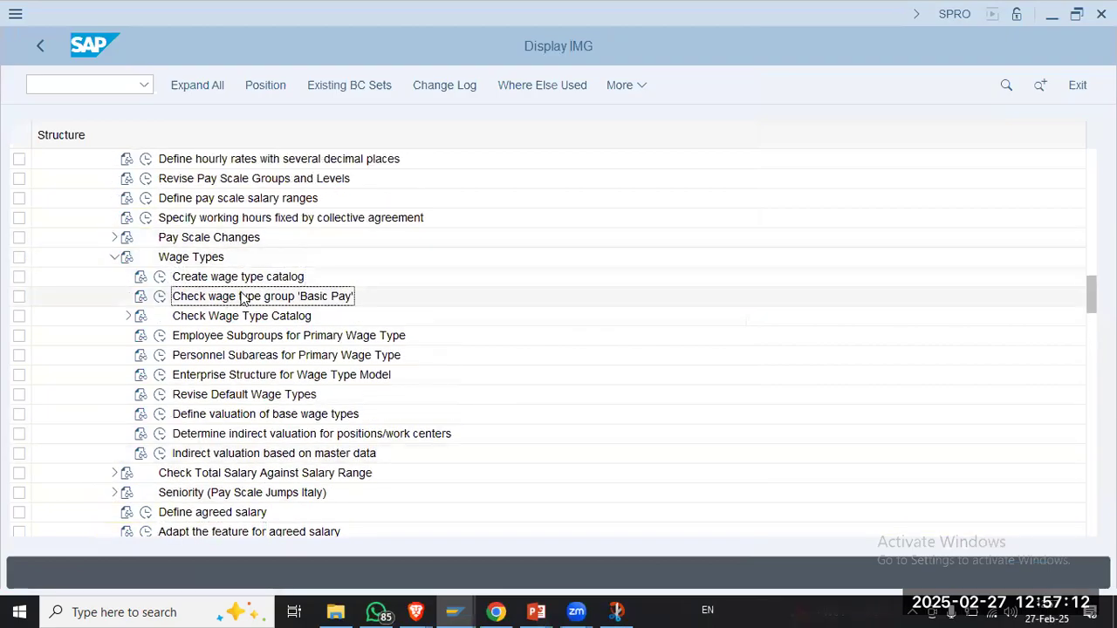
click(241, 315)
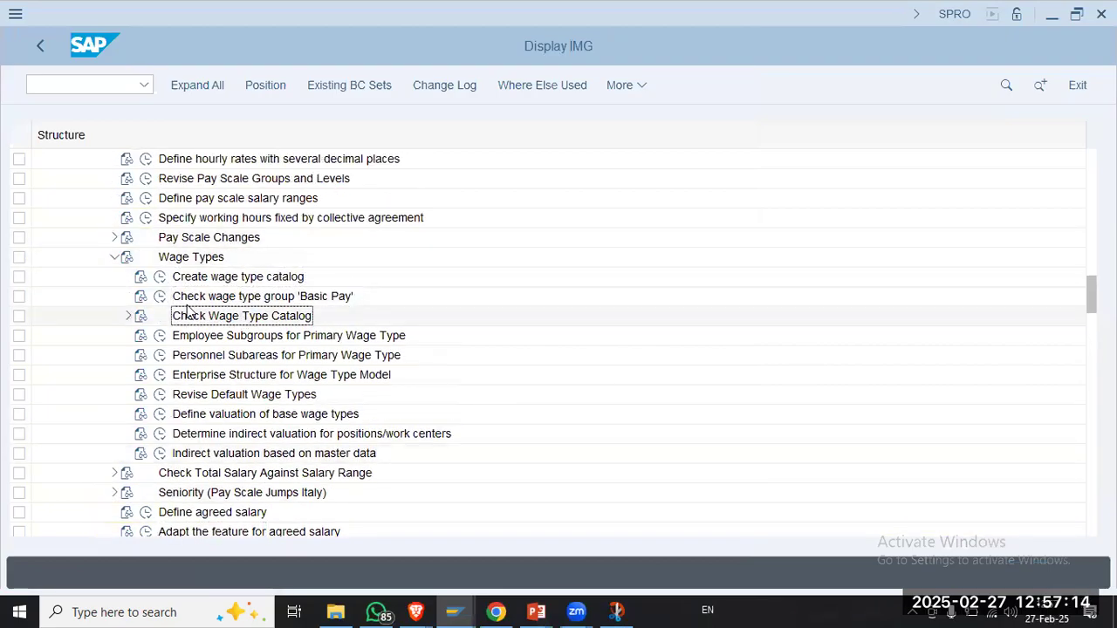
key(alt+Tab)
key(alt+Tab)
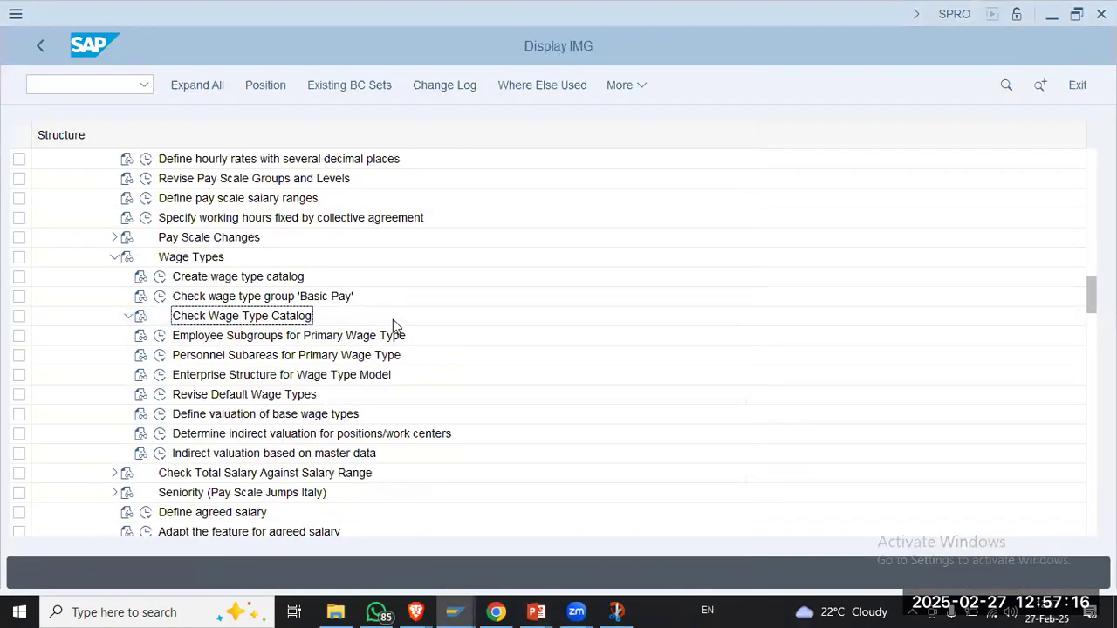
Step: Check the activity name in the slide 9 notes and open Define Wage Type Permissibility for each PS and ESG in SAP
key(alt+Tab)
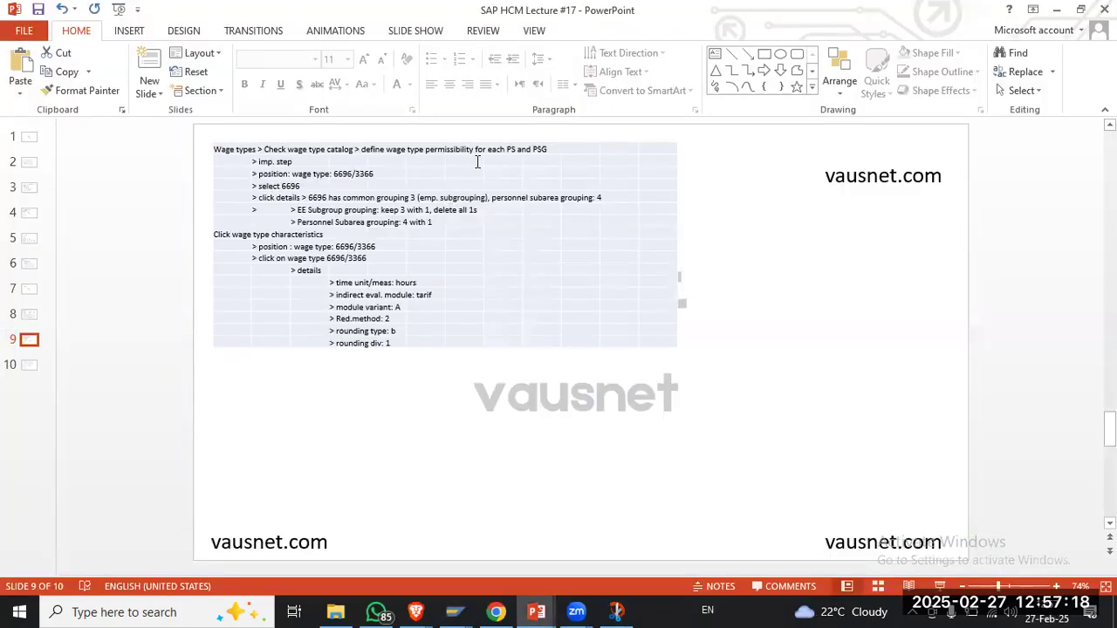
click(518, 149)
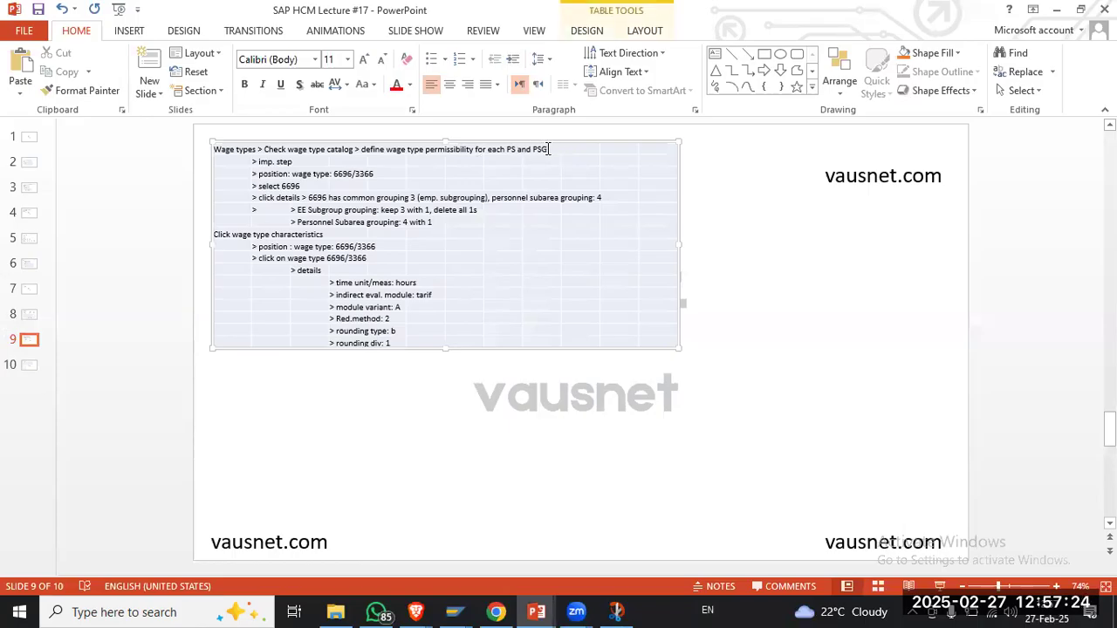
click(548, 149)
key(alt+Tab)
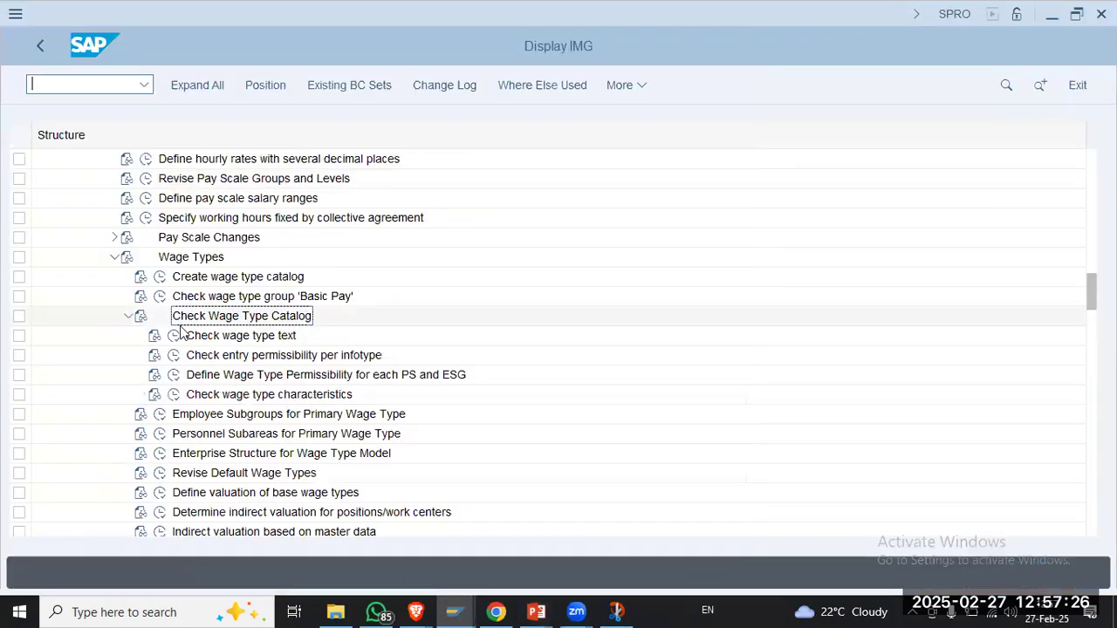
click(261, 356)
click(322, 377)
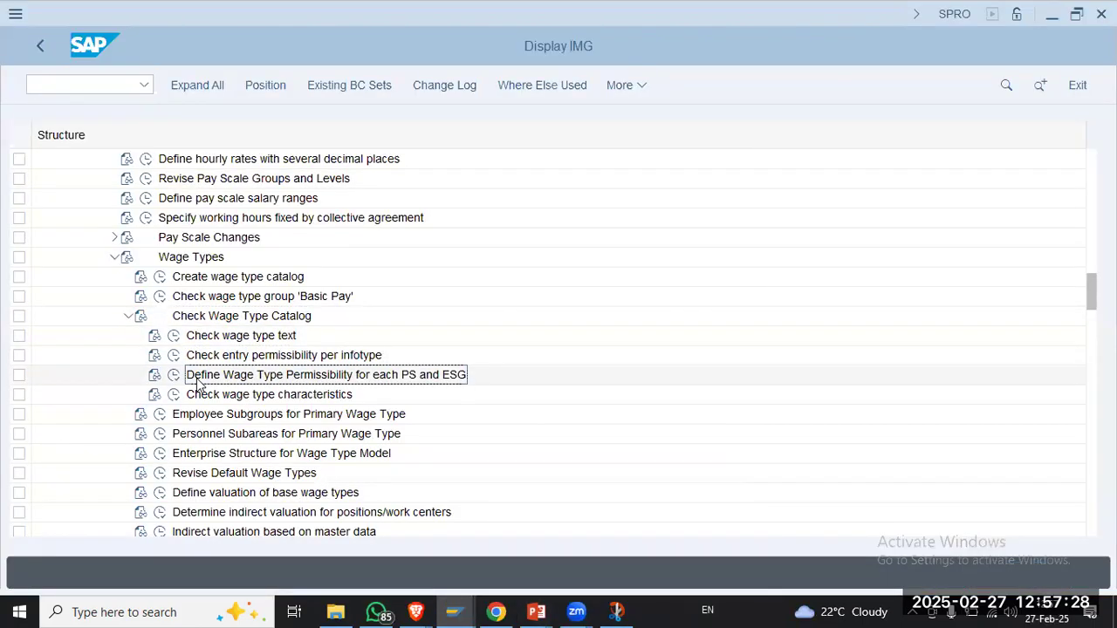
click(175, 374)
Step: Check the wage type instruction in the slide 9 notes and open the permissibility details of wage type 3371, Payscale Salary-Caltex, in SAP
key(alt+Tab)
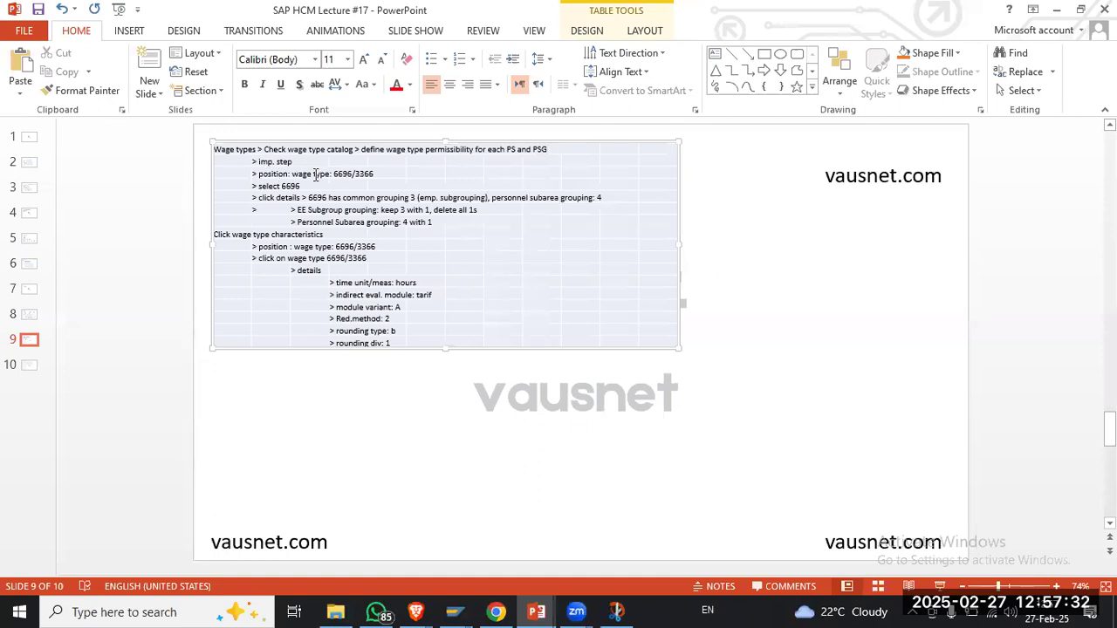
key(alt+Tab)
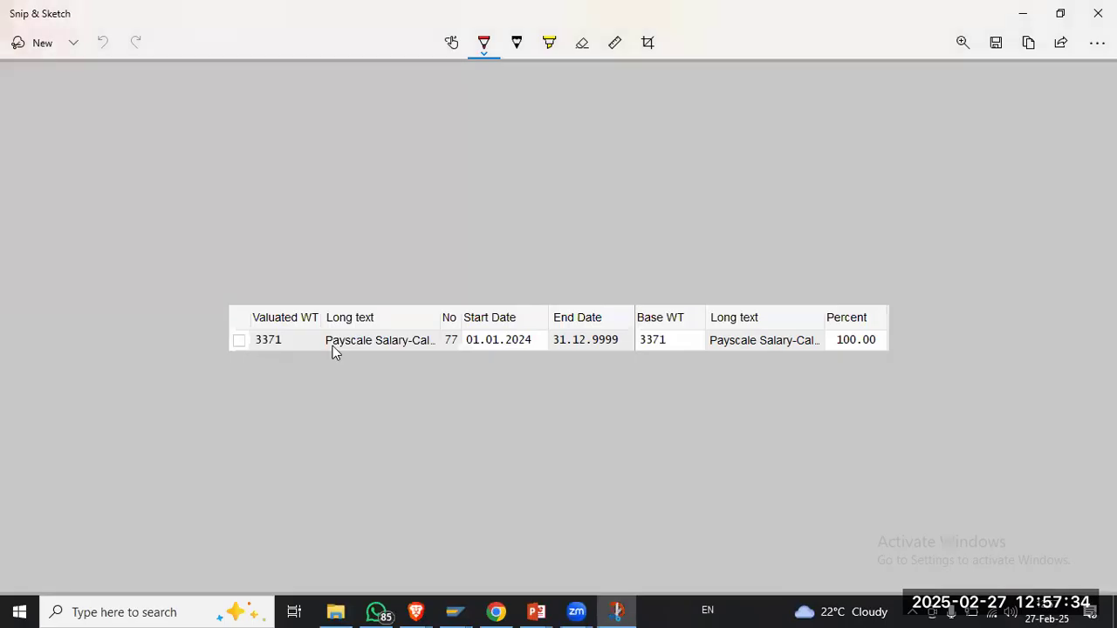
key(alt+Tab)
key(alt+Tab)
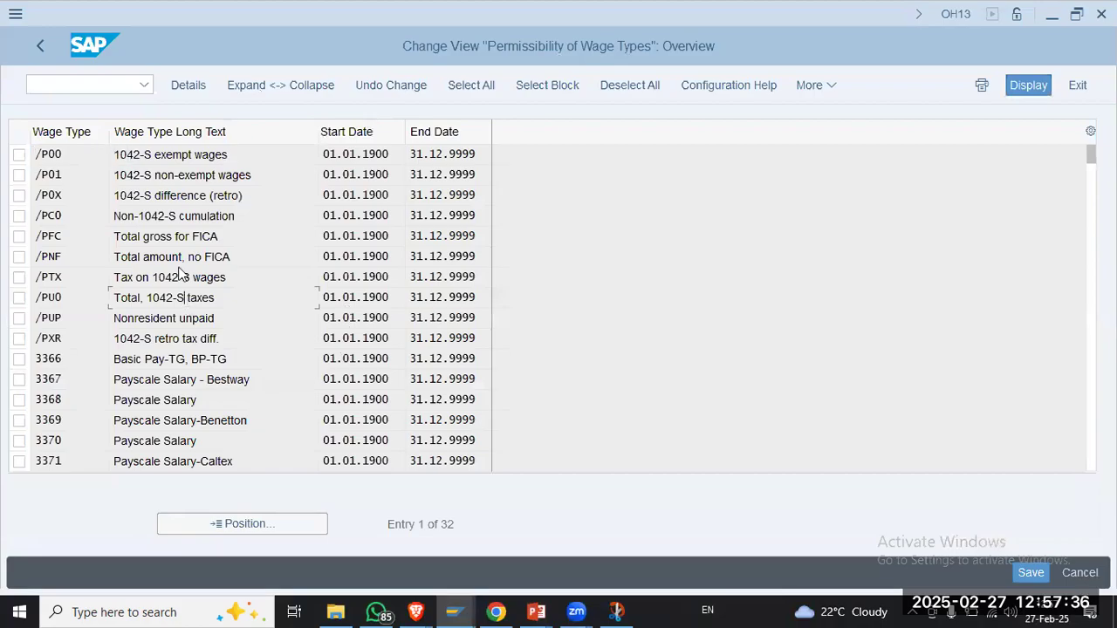
double_click(481, 461)
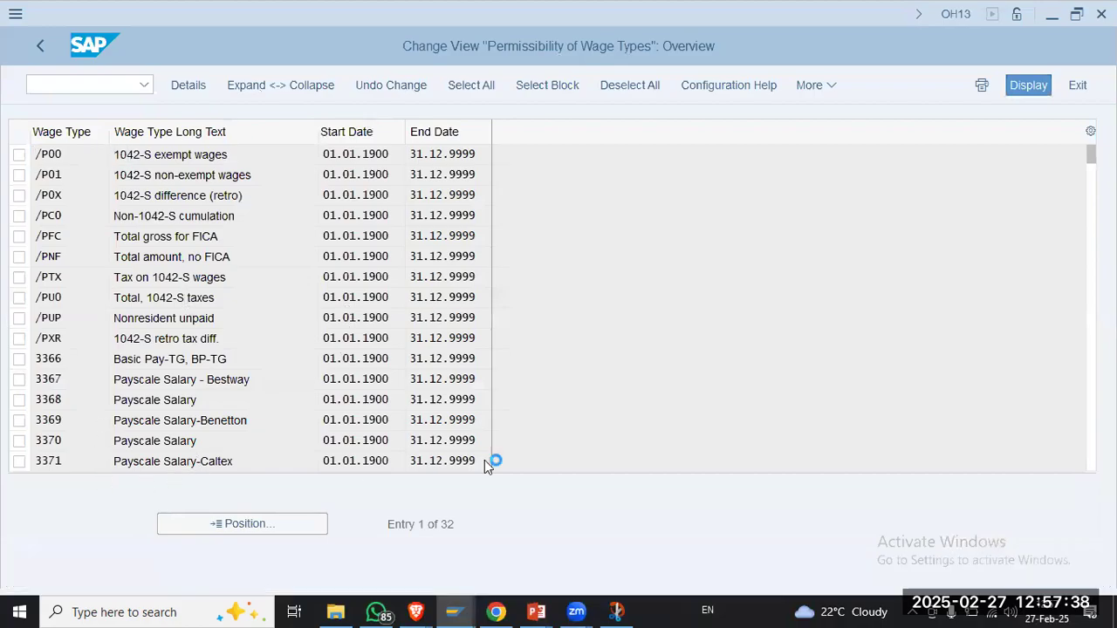
Step: Compare wage type 3371's EE subgroup and personnel subarea groupings in SAP with the permissibility instructions in the slide 9 notes
key(alt+Tab)
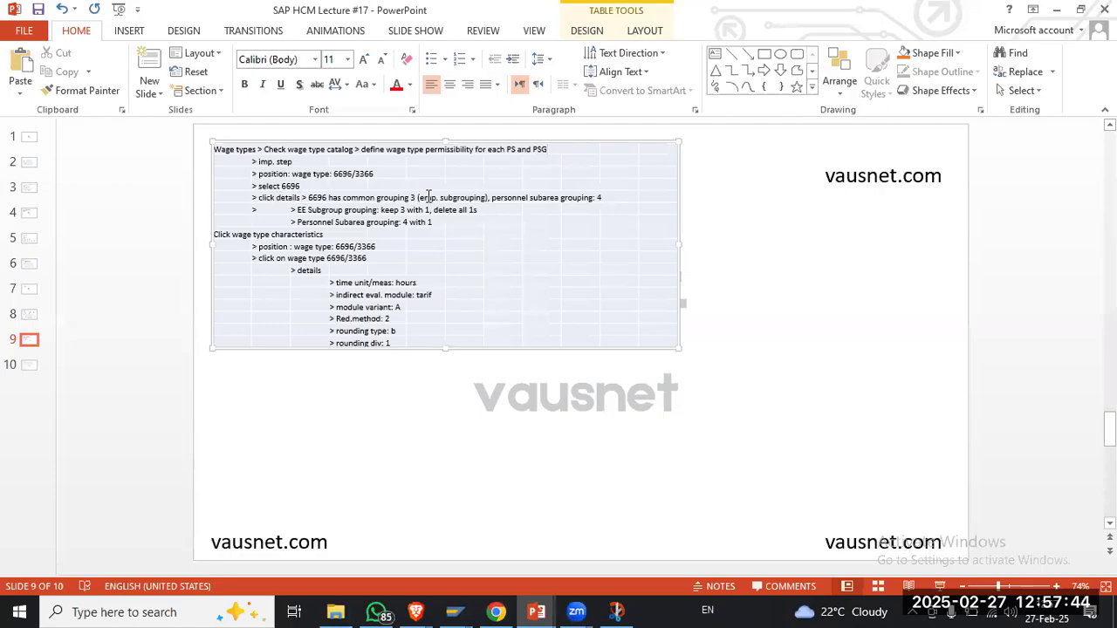
double_click(551, 200)
click(598, 200)
key(alt+Tab)
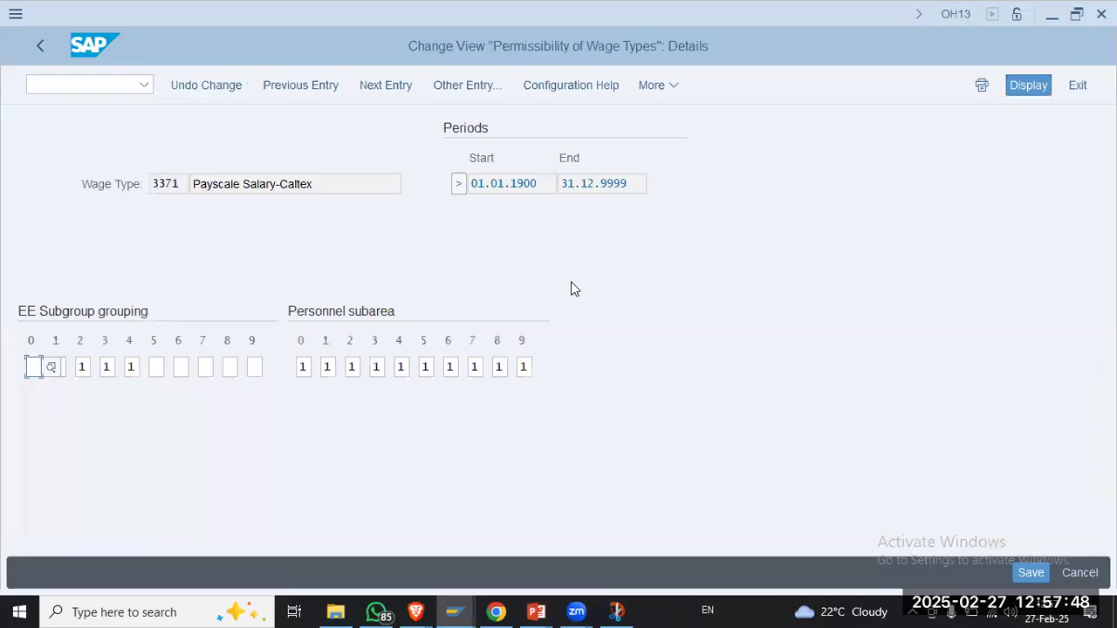
key(alt+Tab)
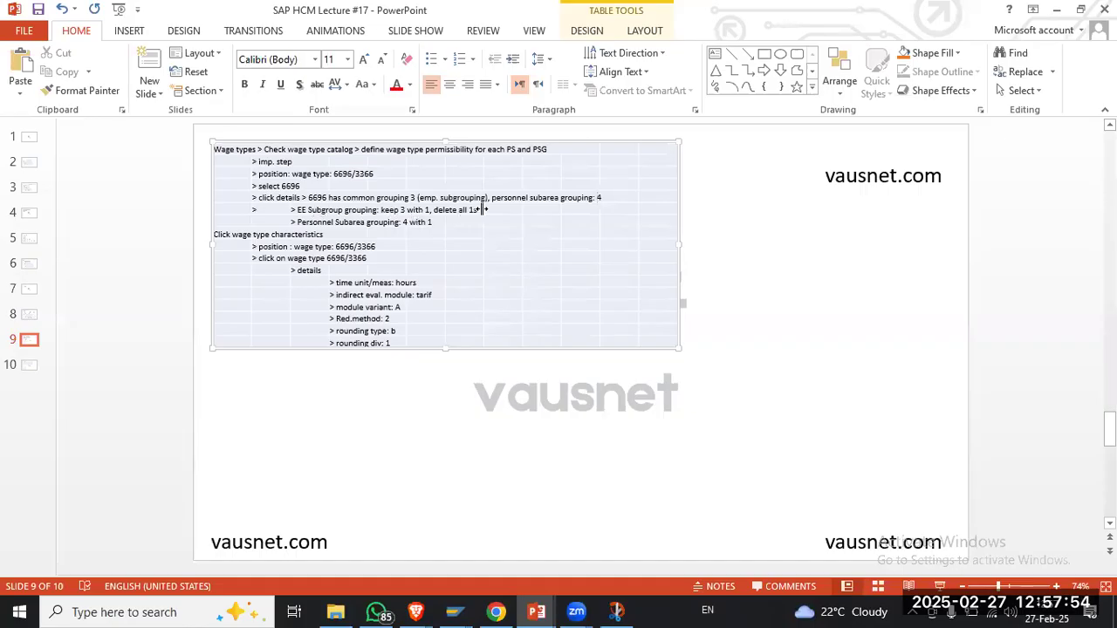
key(alt+Tab)
click(88, 363)
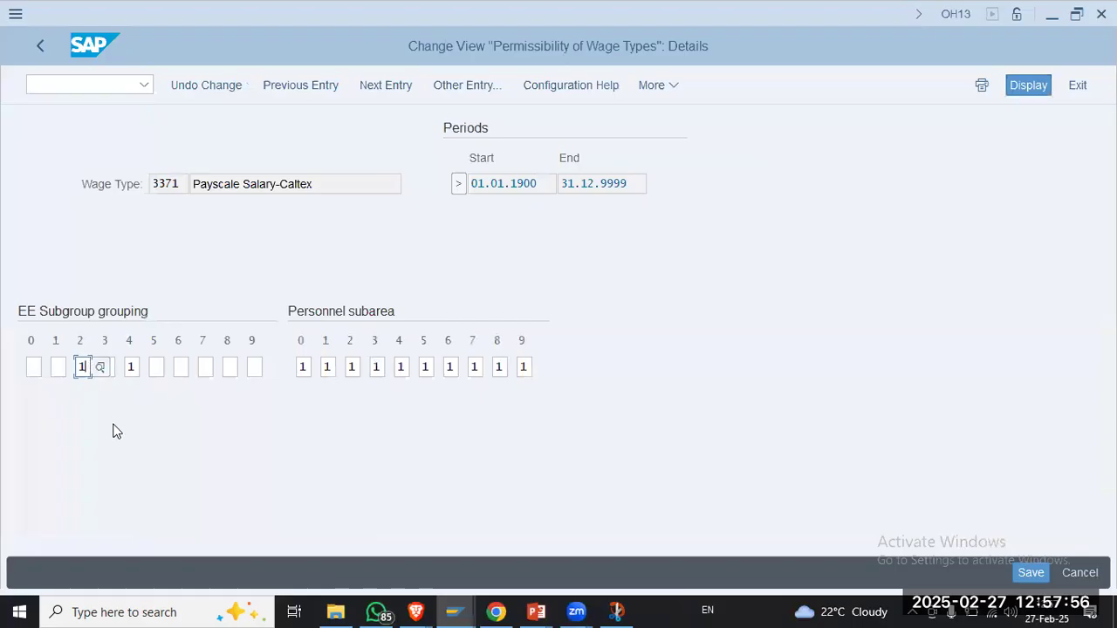
key(alt+Tab)
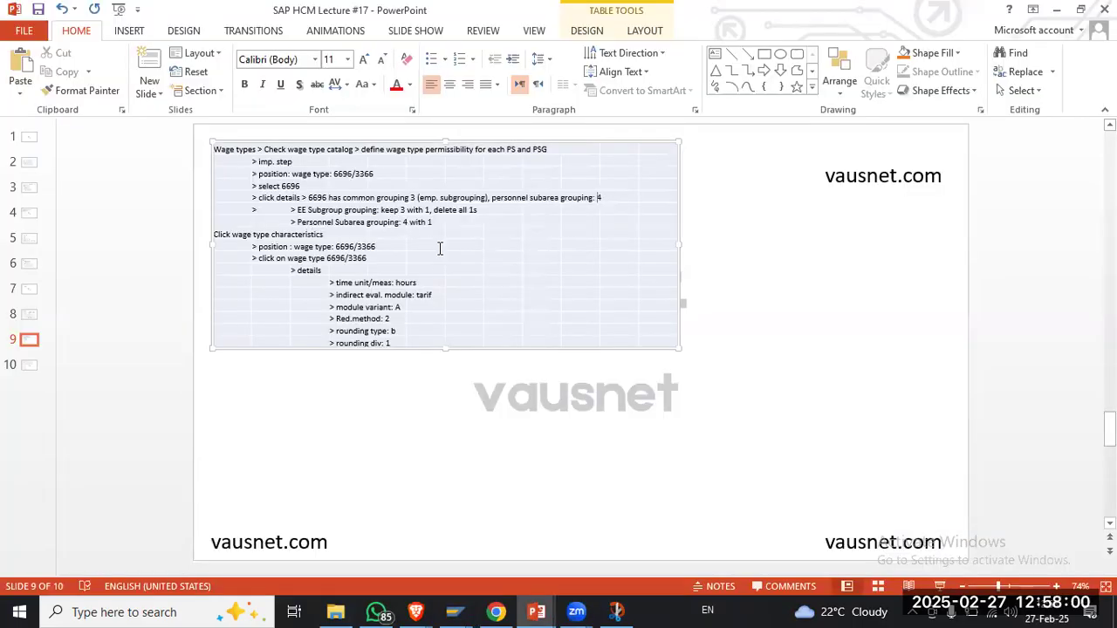
key(alt+Tab)
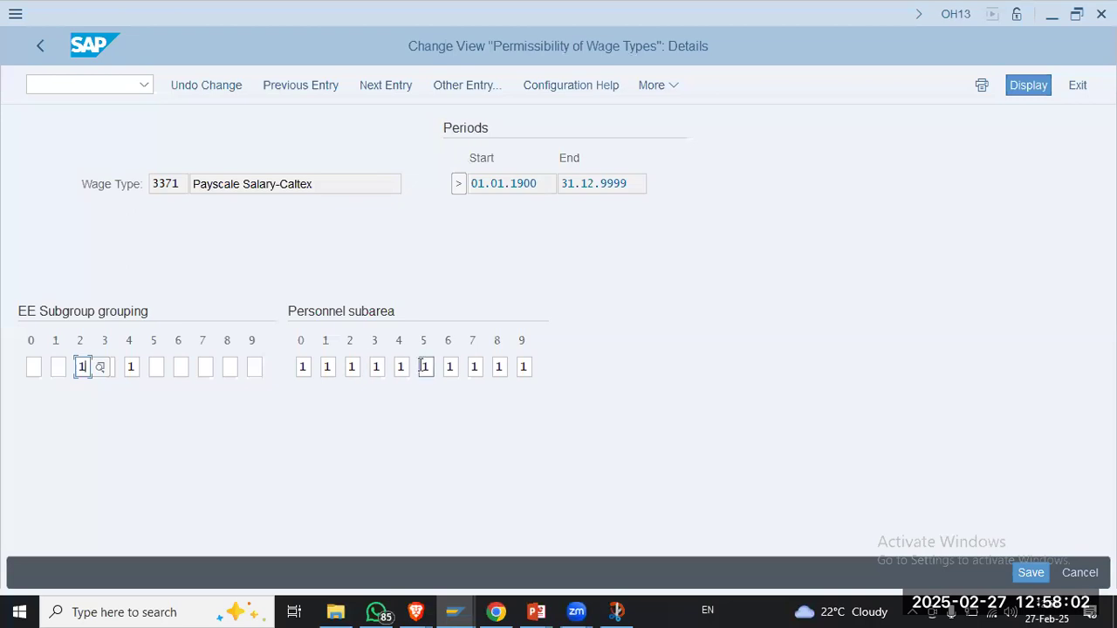
key(alt+Tab)
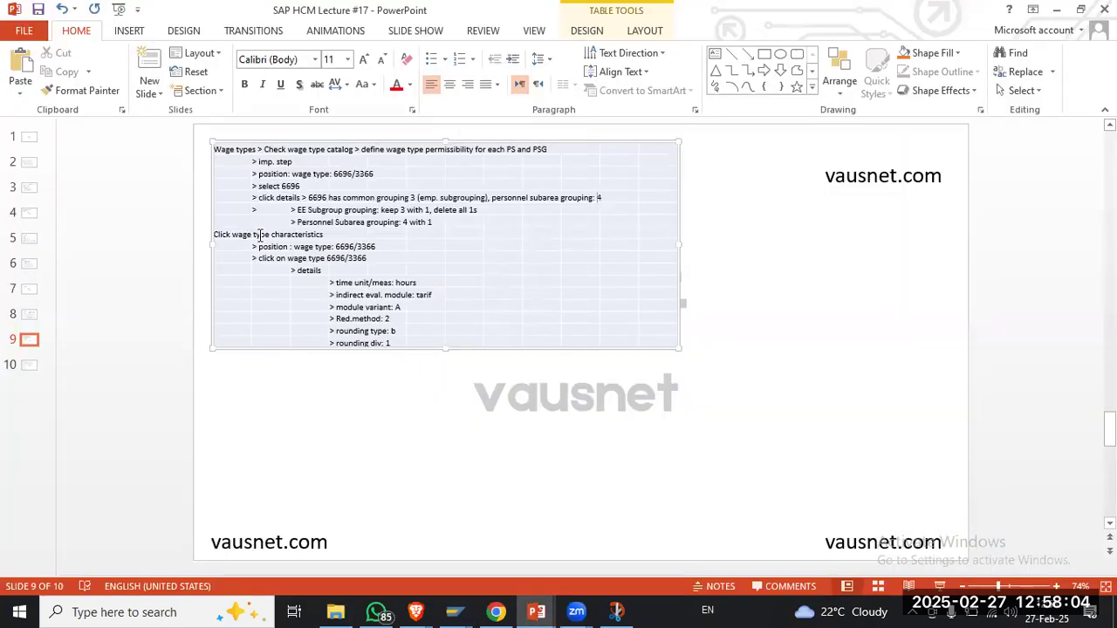
key(alt+Tab)
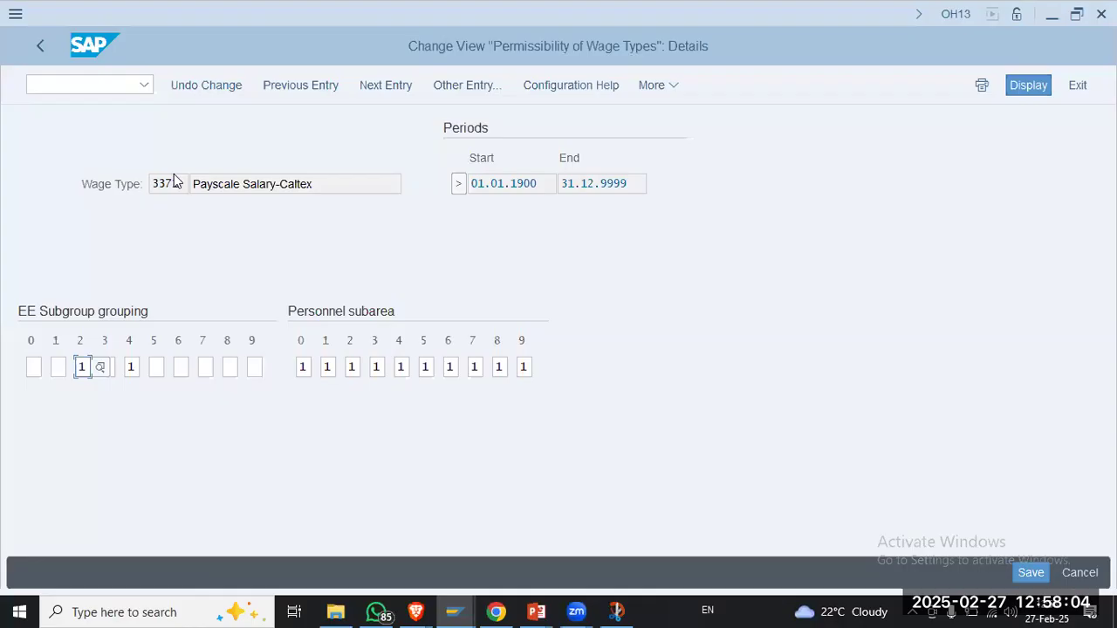
Step: Return to the IMG structure, open Check wage type characteristics and check its instructions in the slide 9 notes
click(36, 45)
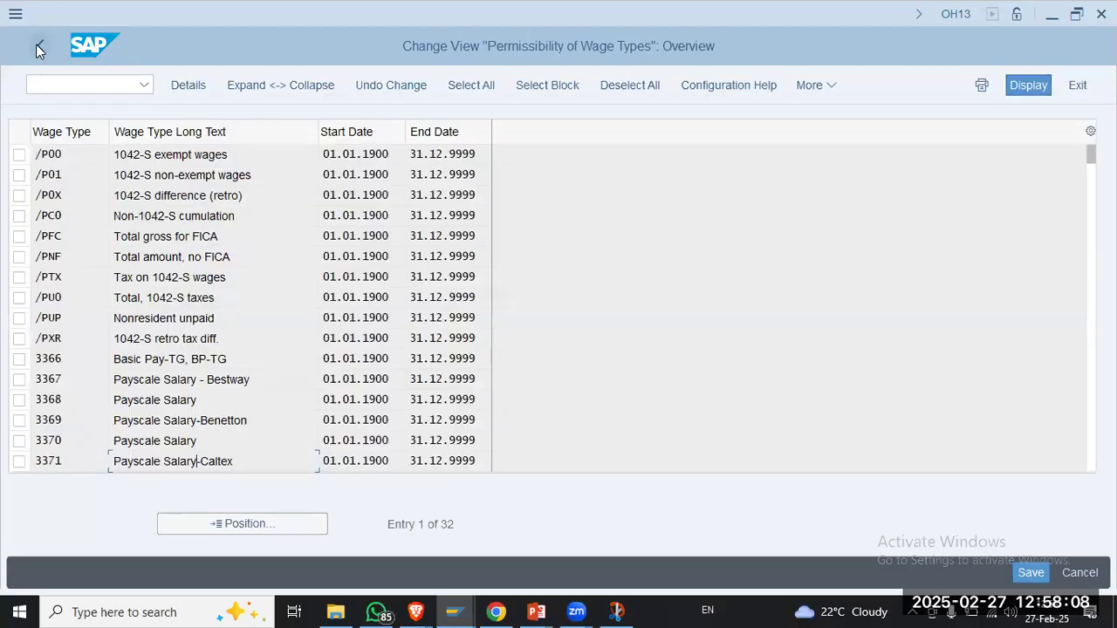
click(36, 45)
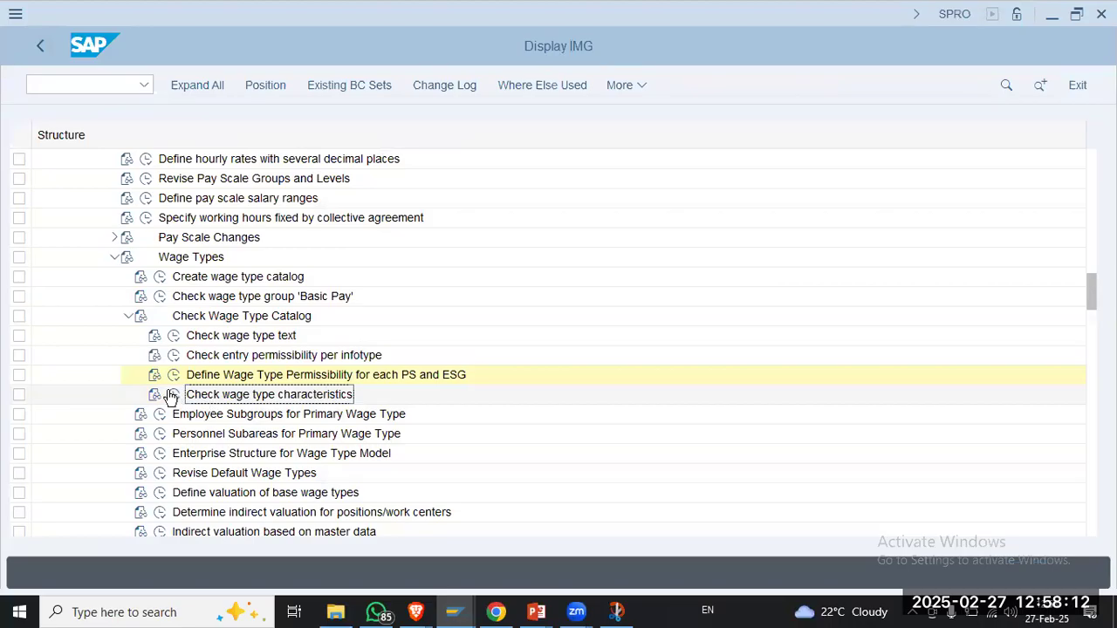
key(alt+Tab)
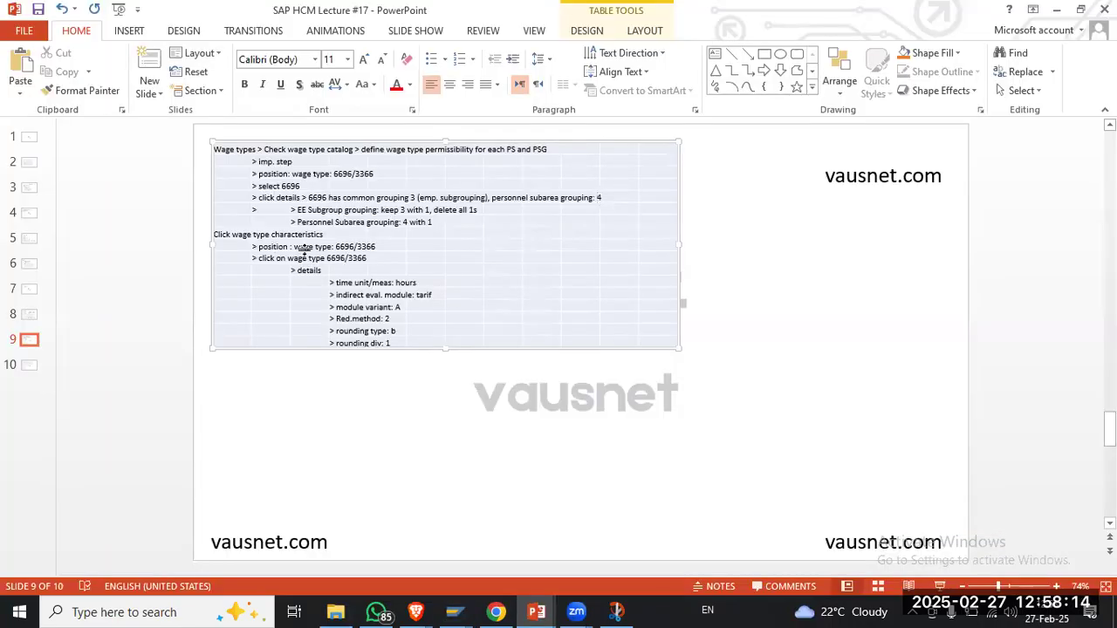
key(alt+Tab)
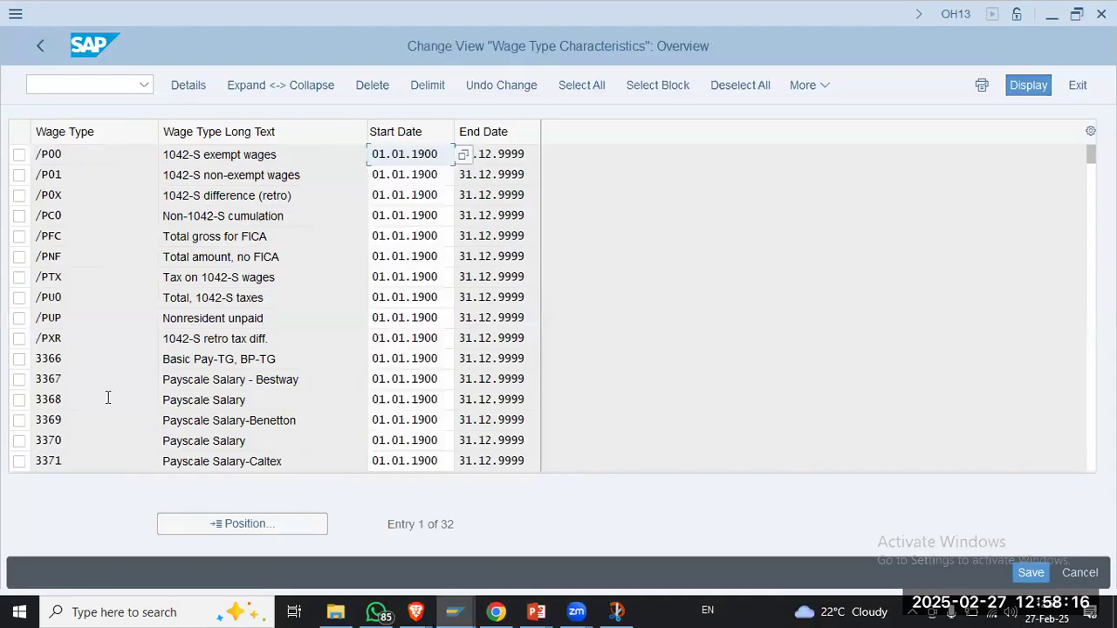
Step: Open the characteristics details of wage type 3371 in SAP, consulting the slide 9 notes for the required detail settings
key(alt+Tab)
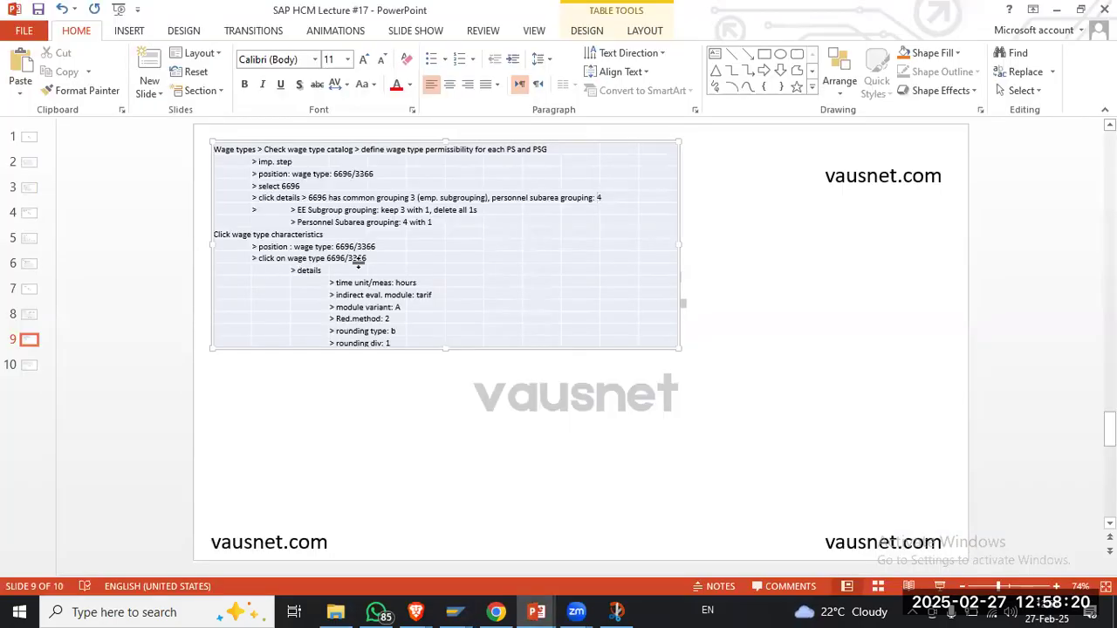
key(alt+Tab)
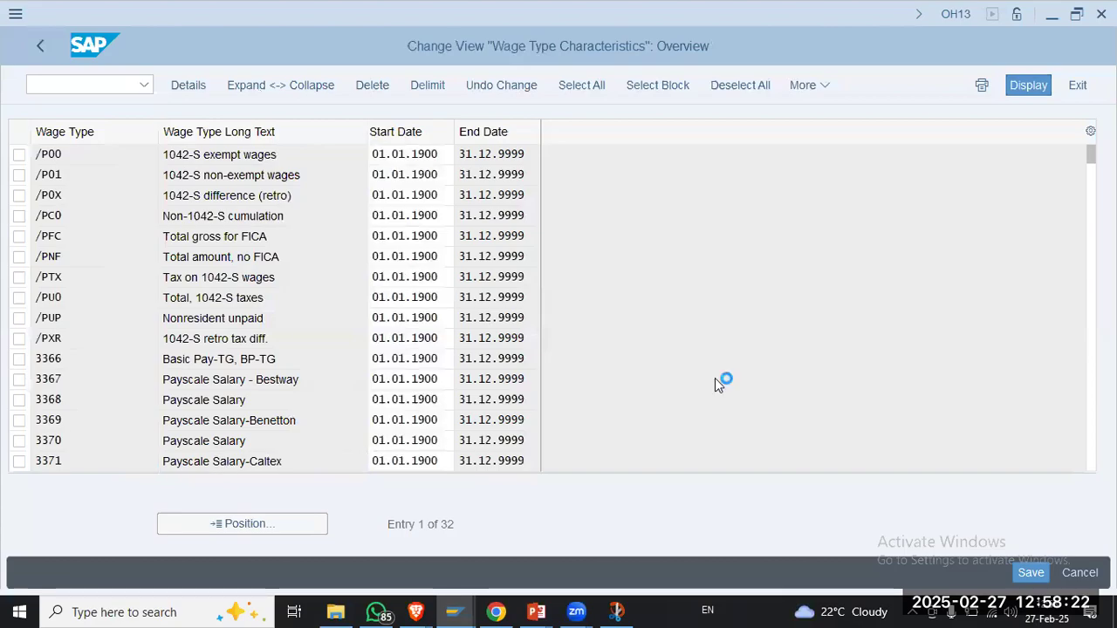
key(alt+Tab)
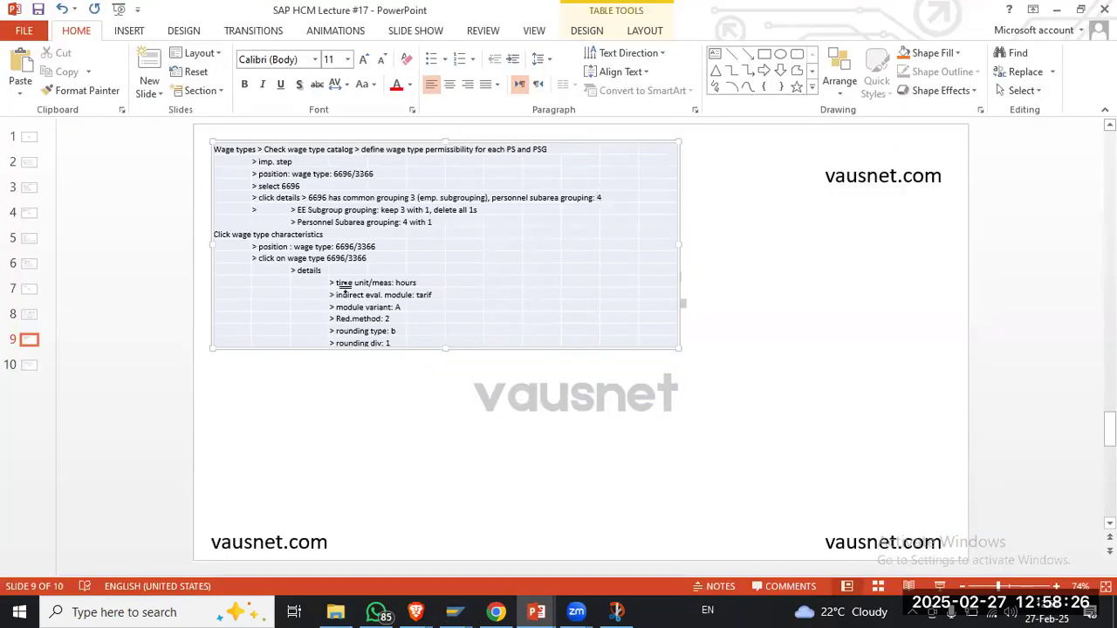
key(alt+Tab)
click(213, 394)
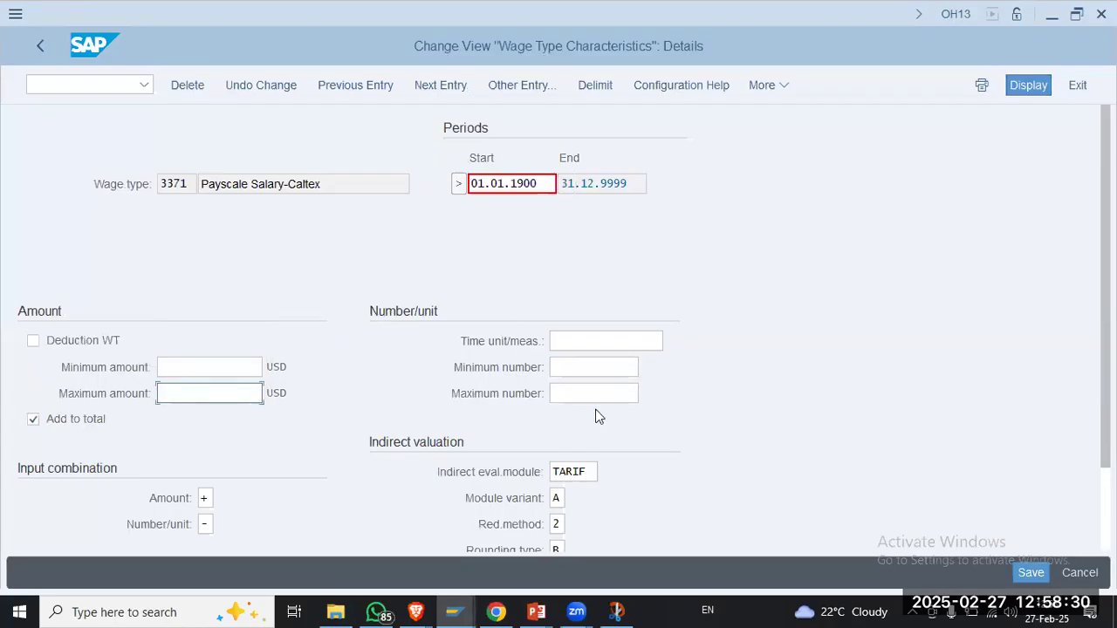
Step: Set the time unit/measure of wage type 3371 to Hours in SAP, checking it against the slide 9 notes
click(604, 341)
click(672, 342)
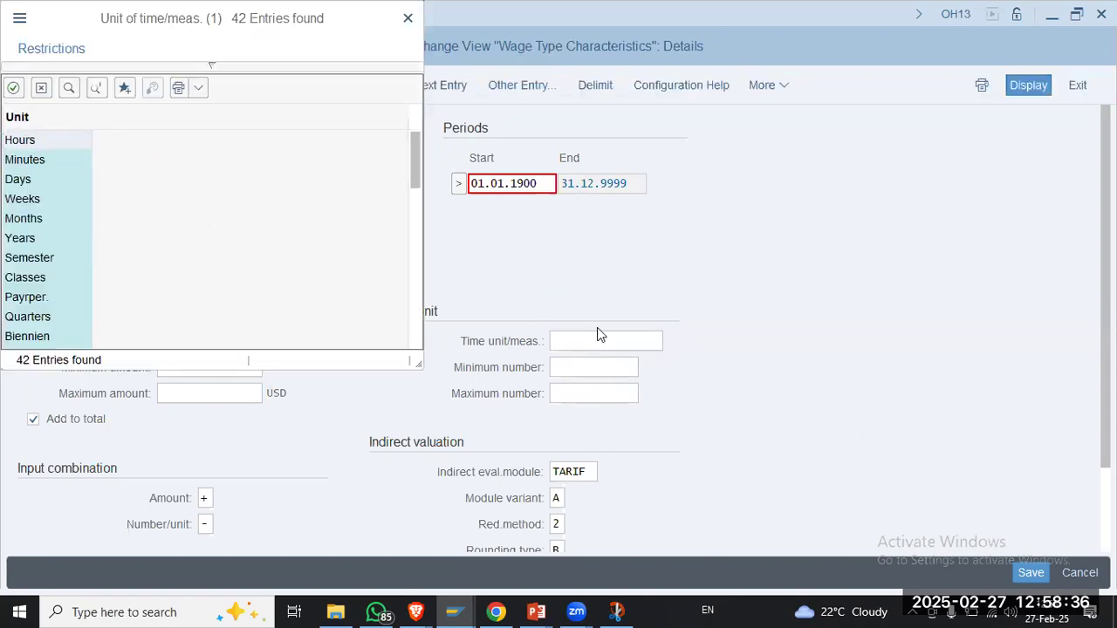
key(alt+Tab)
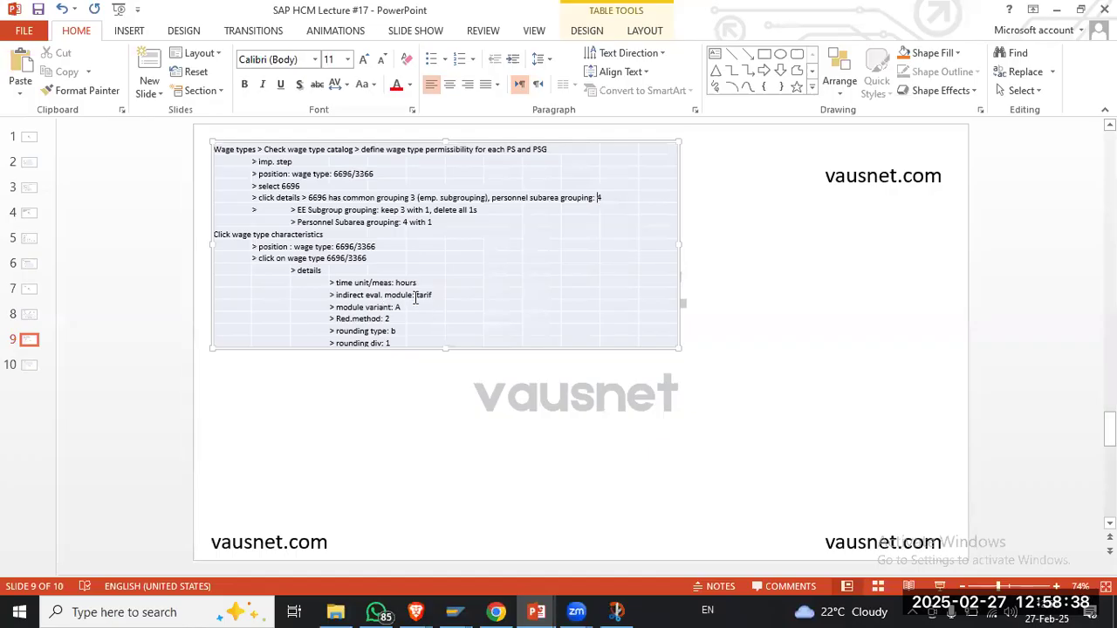
key(alt+Tab)
scroll(509, 403, down, 1)
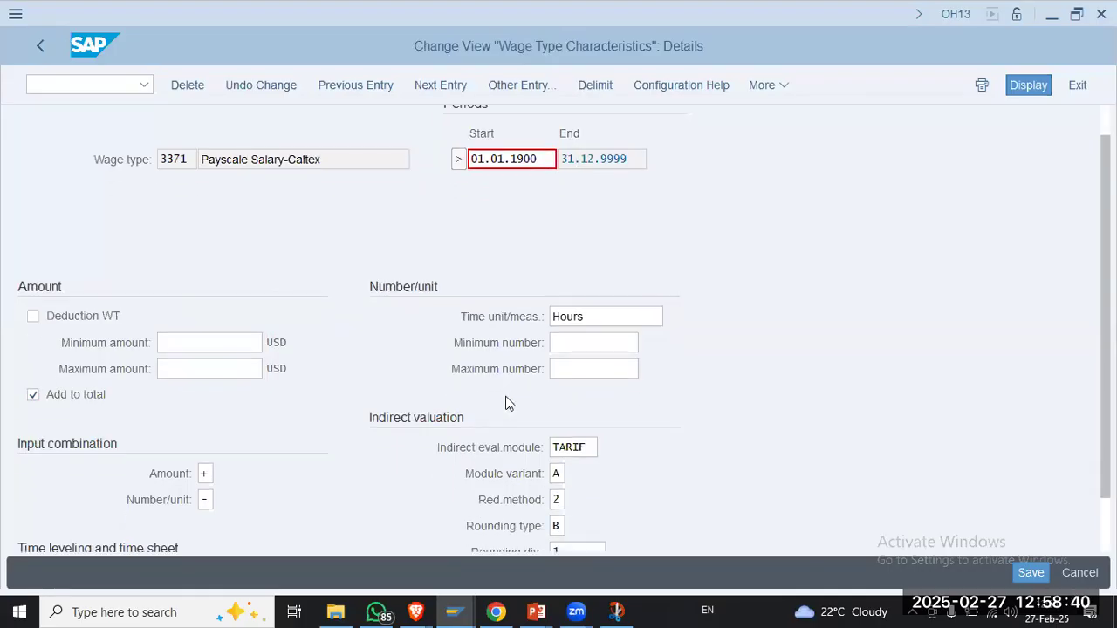
Step: Compare wage type 3371's module variant and reduction method with the settings in the slide 9 notes
key(alt+Tab)
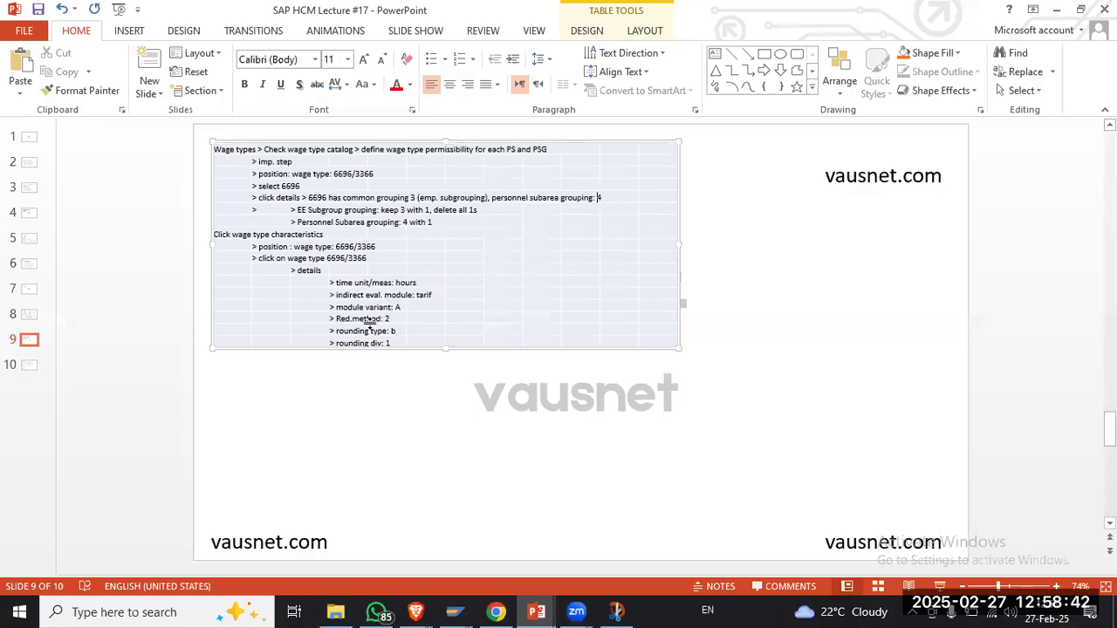
key(alt+Tab)
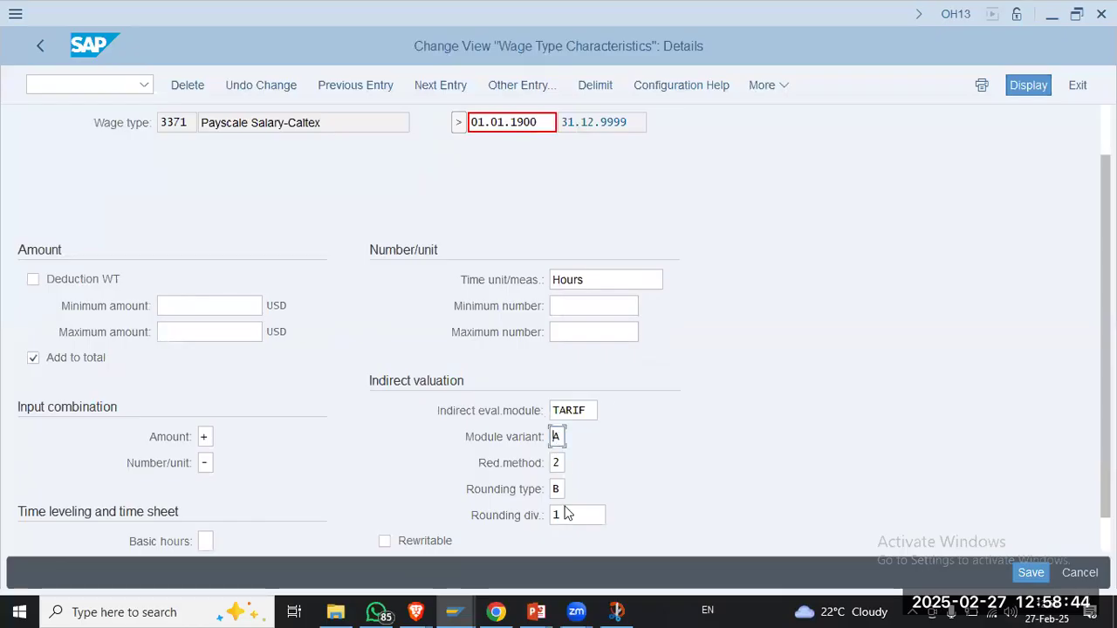
key(alt+Tab)
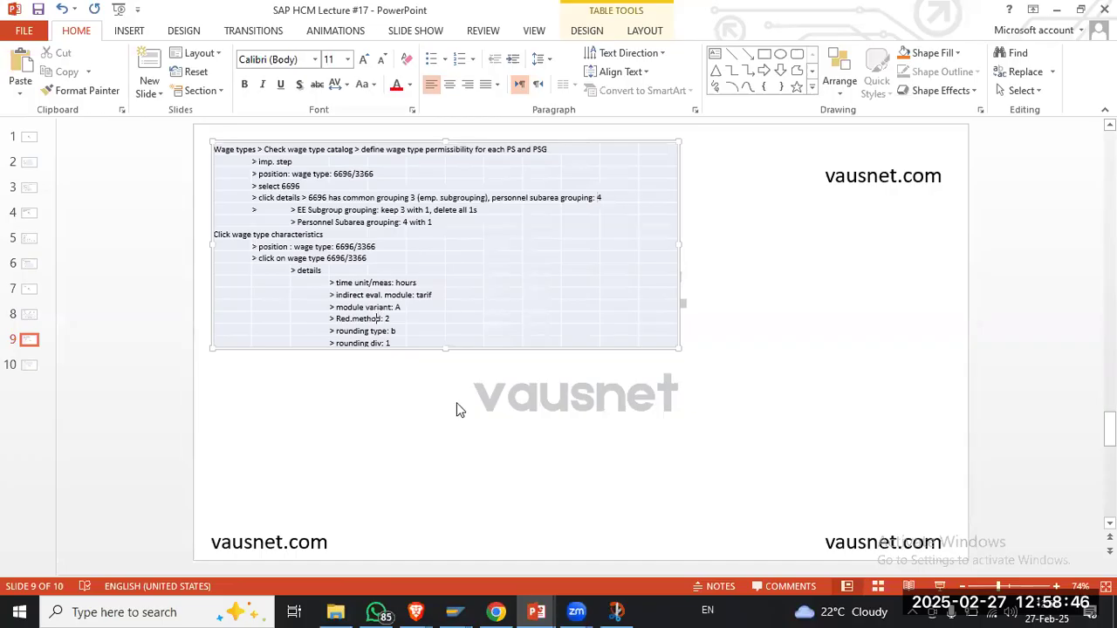
key(alt+Tab)
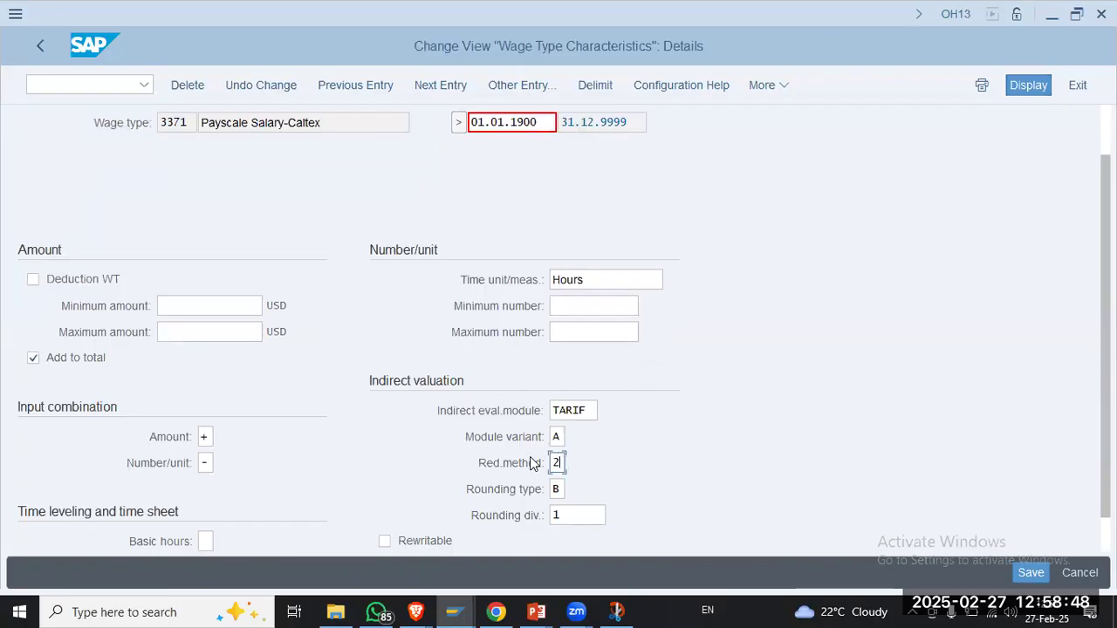
Step: Open the field help for the reduction method and examine the explanations of methods 1 to 5
key(F1)
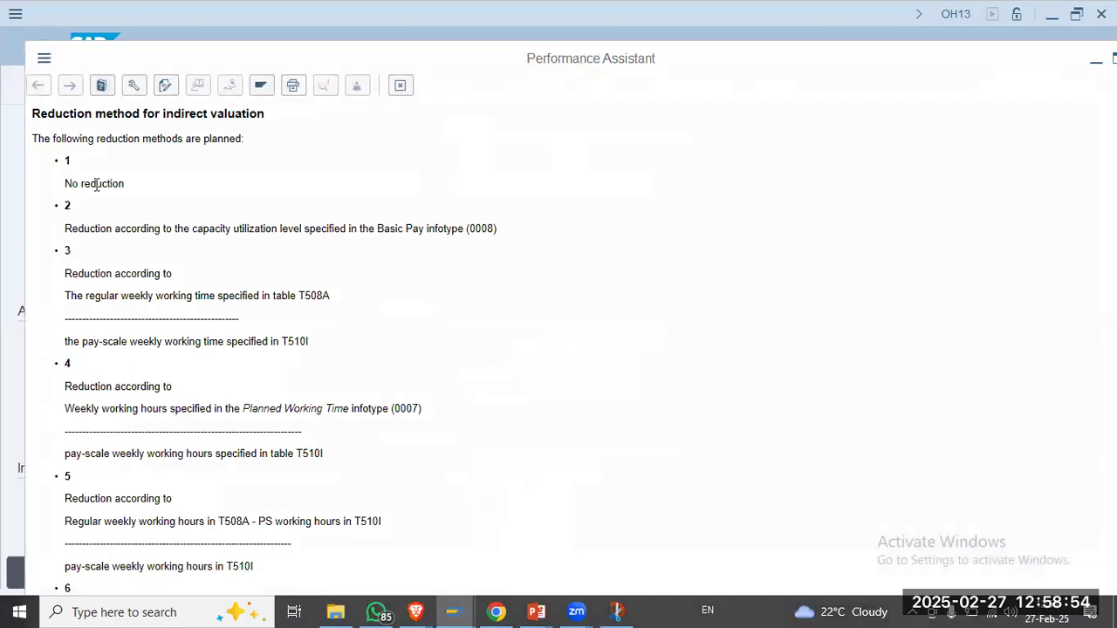
drag(108, 227, 536, 239)
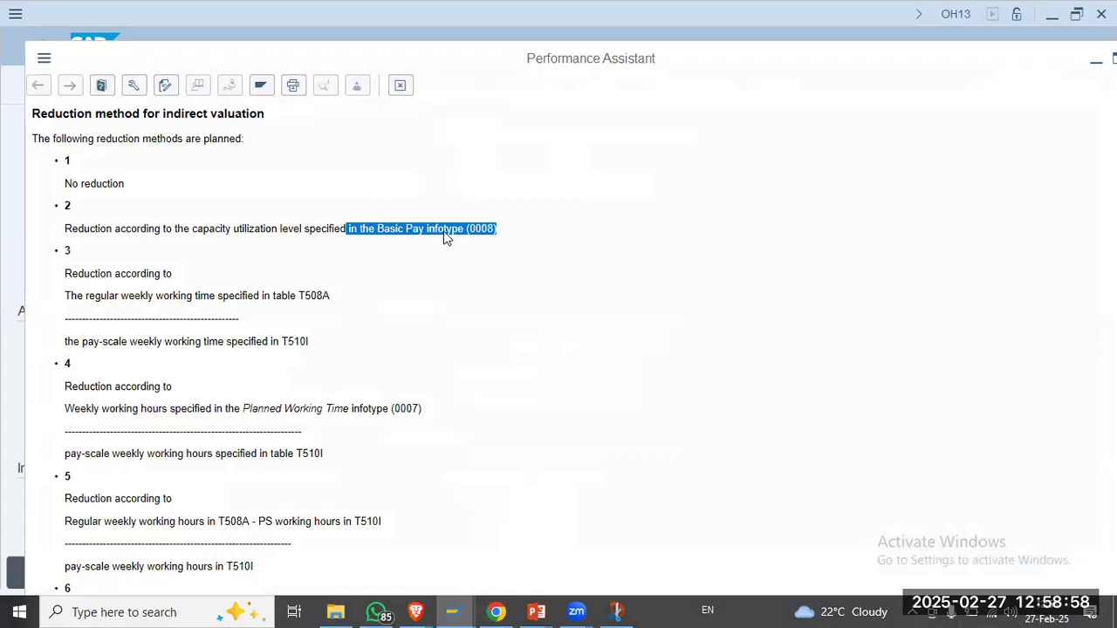
click(493, 222)
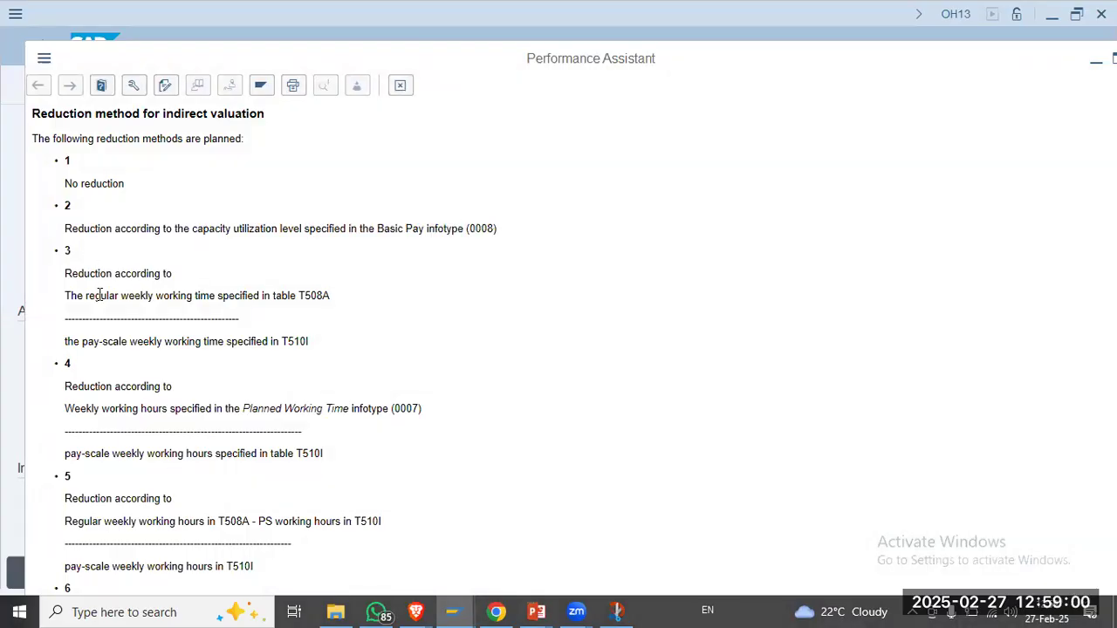
drag(86, 295, 325, 296)
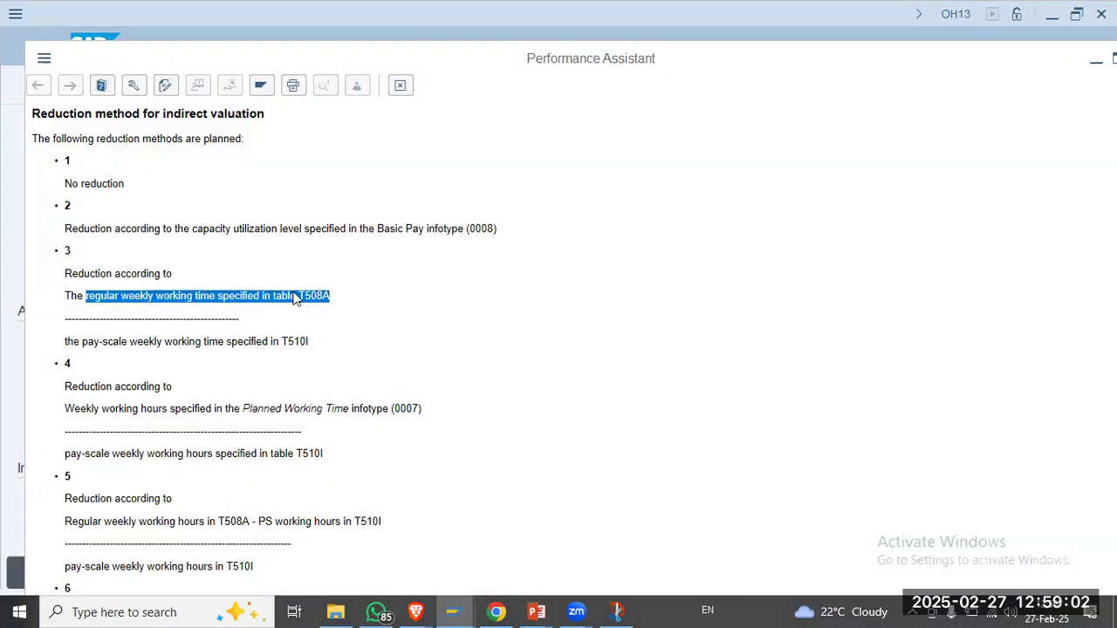
click(329, 311)
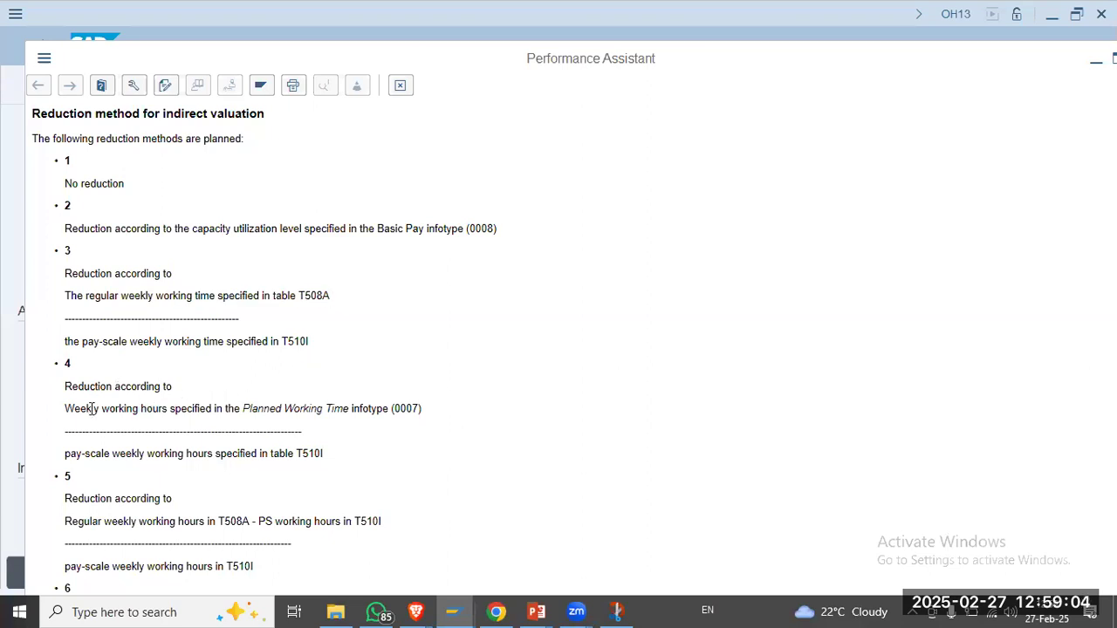
drag(221, 411, 241, 410)
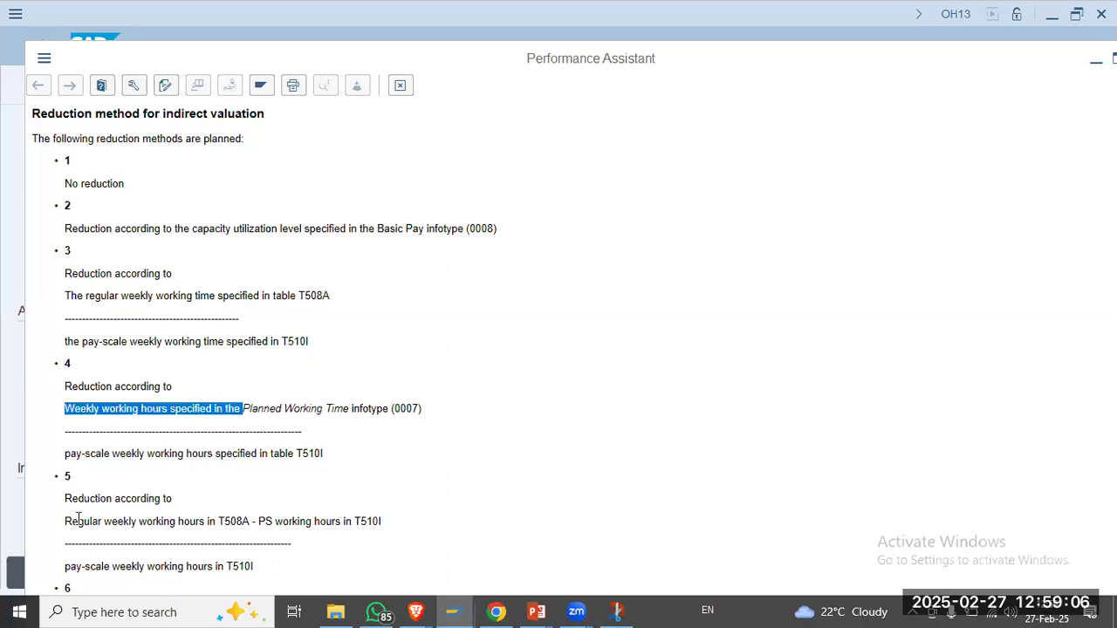
drag(64, 524, 312, 524)
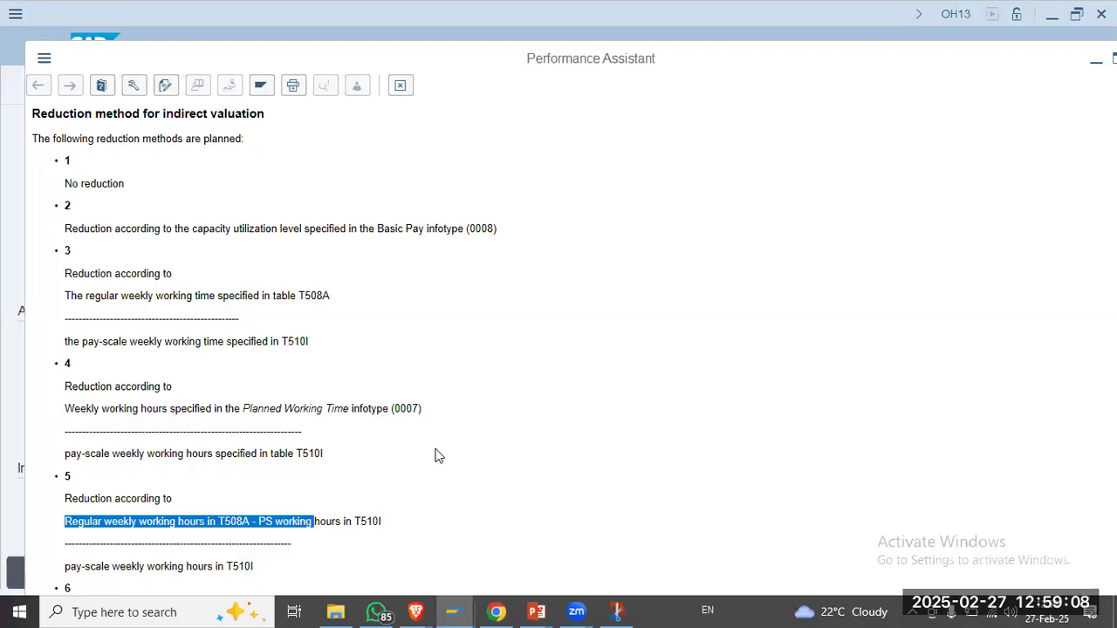
Step: Read the help text on reduction methods 4 to 6 and option Y, and return to the wage type 3371 details
scroll(438, 456, down, 1)
scroll(438, 456, down, 1)
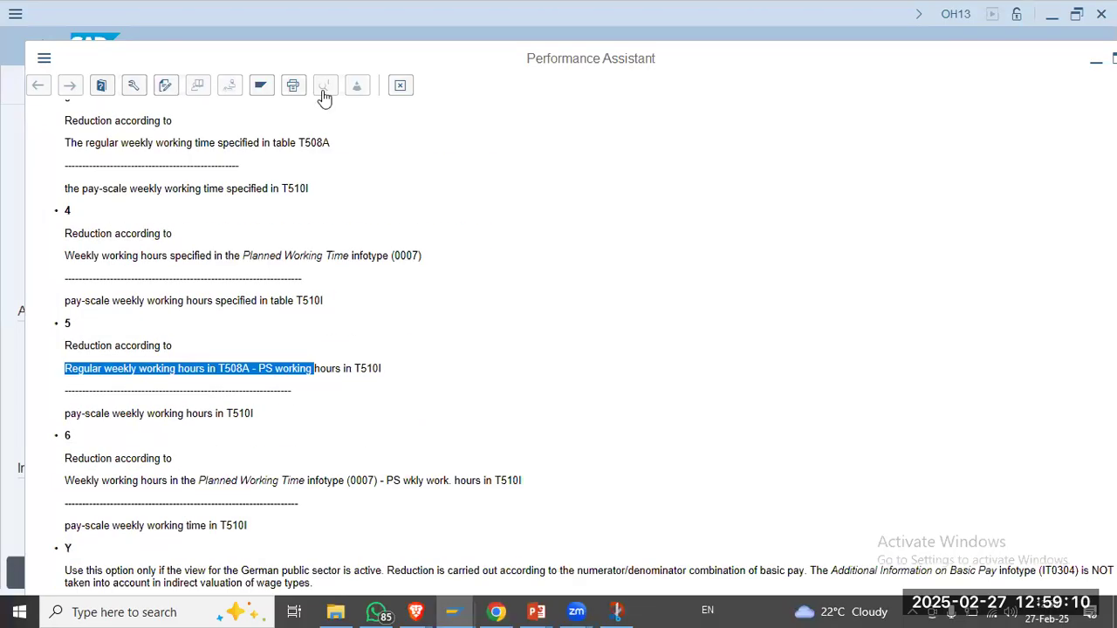
drag(101, 480, 375, 480)
click(249, 480)
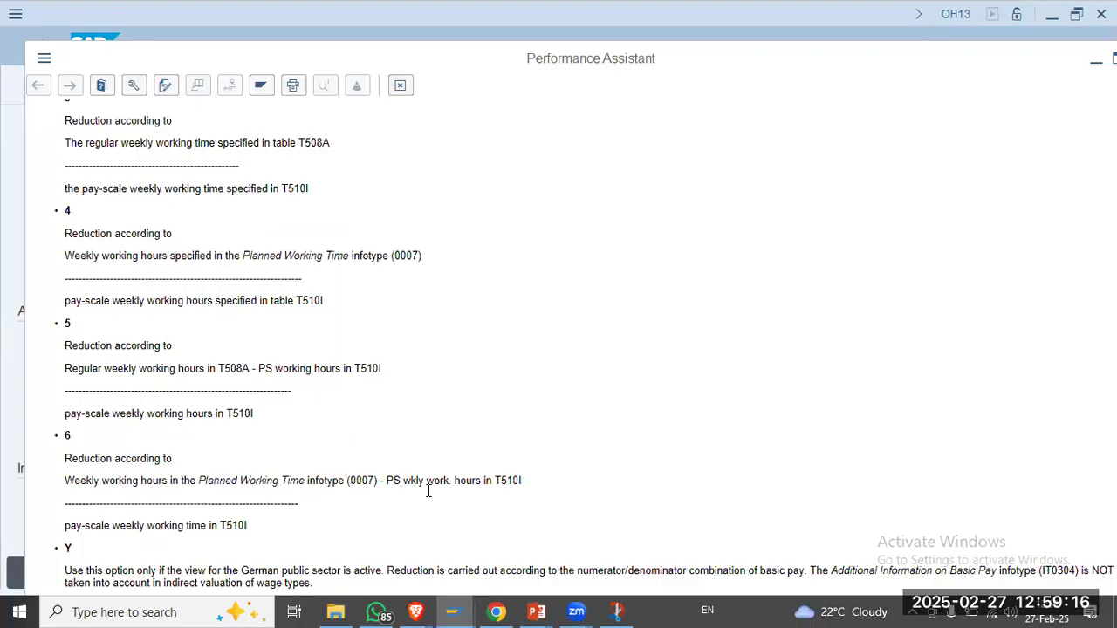
drag(101, 480, 484, 481)
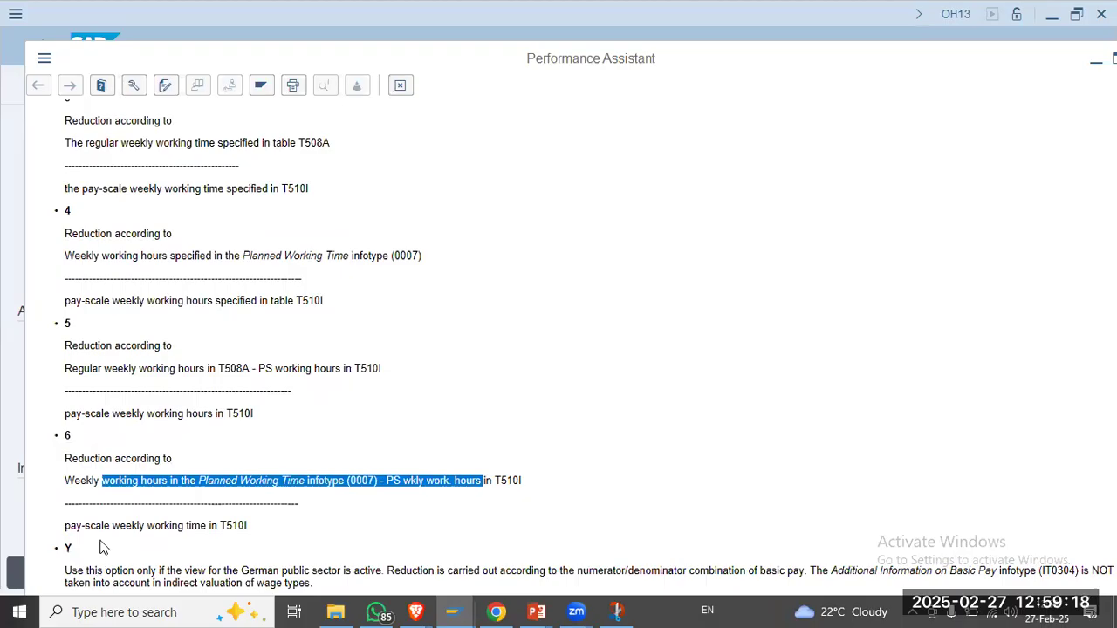
drag(163, 373, 379, 372)
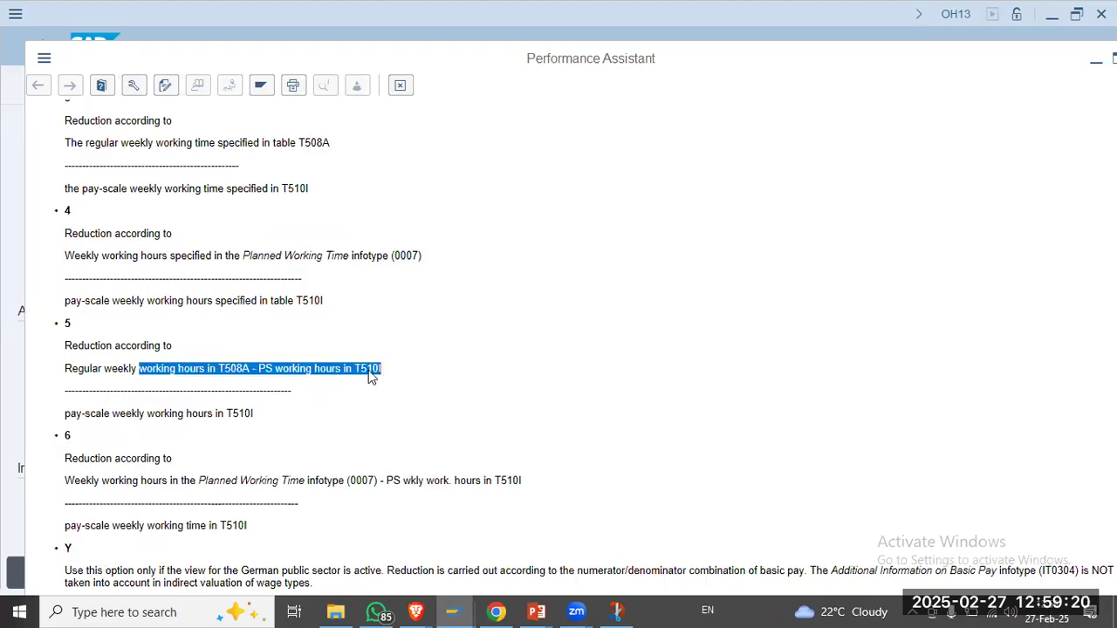
drag(167, 256, 302, 281)
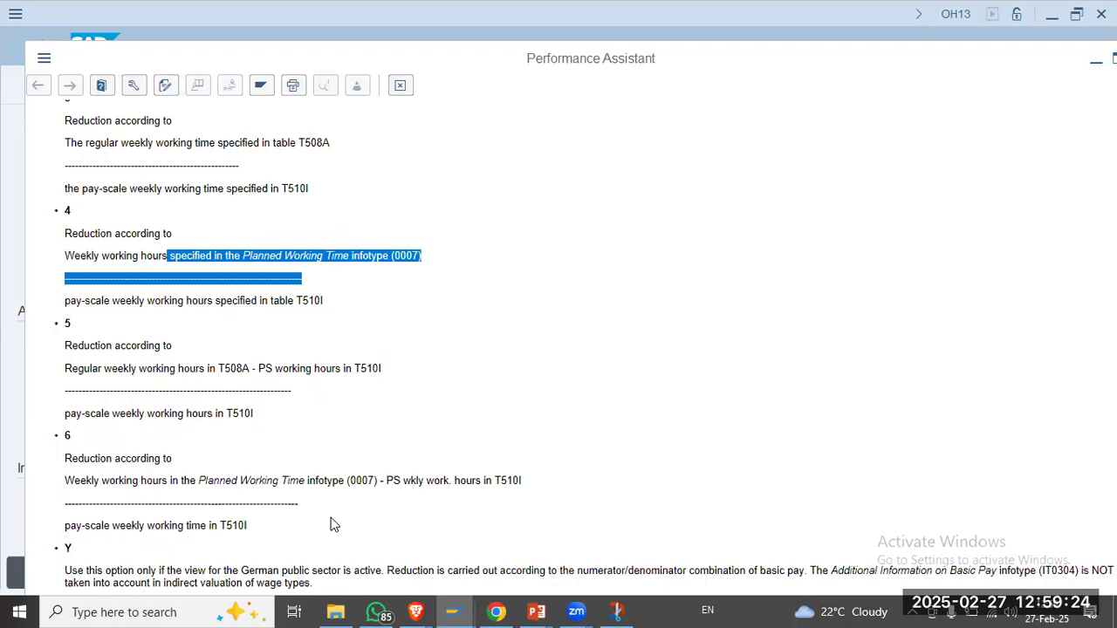
double_click(126, 65)
drag(68, 536, 317, 536)
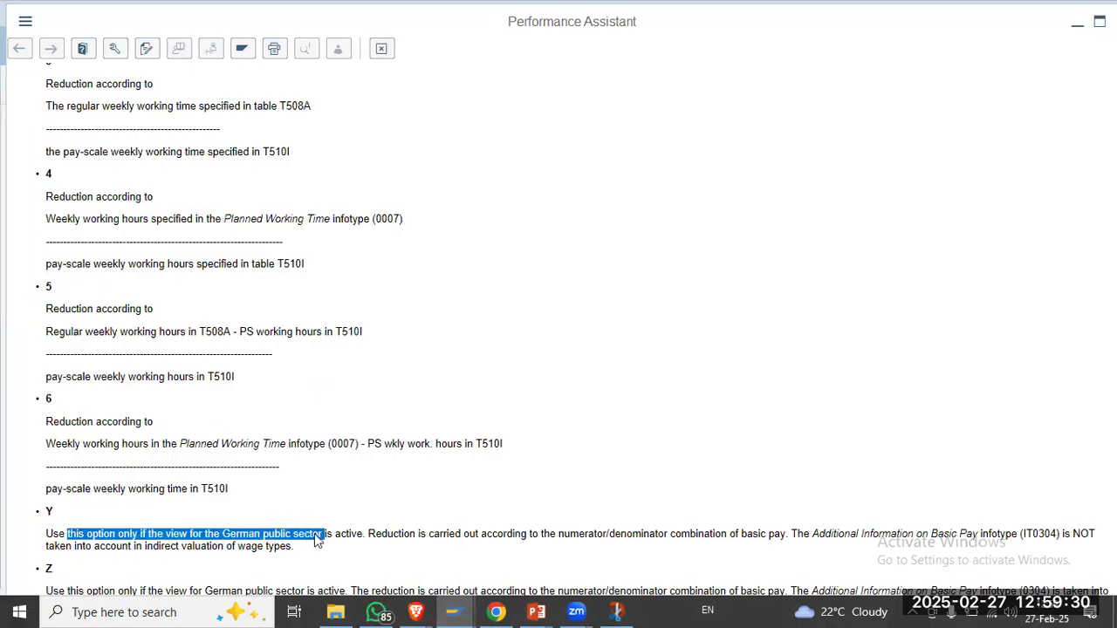
drag(1020, 24, 950, 30)
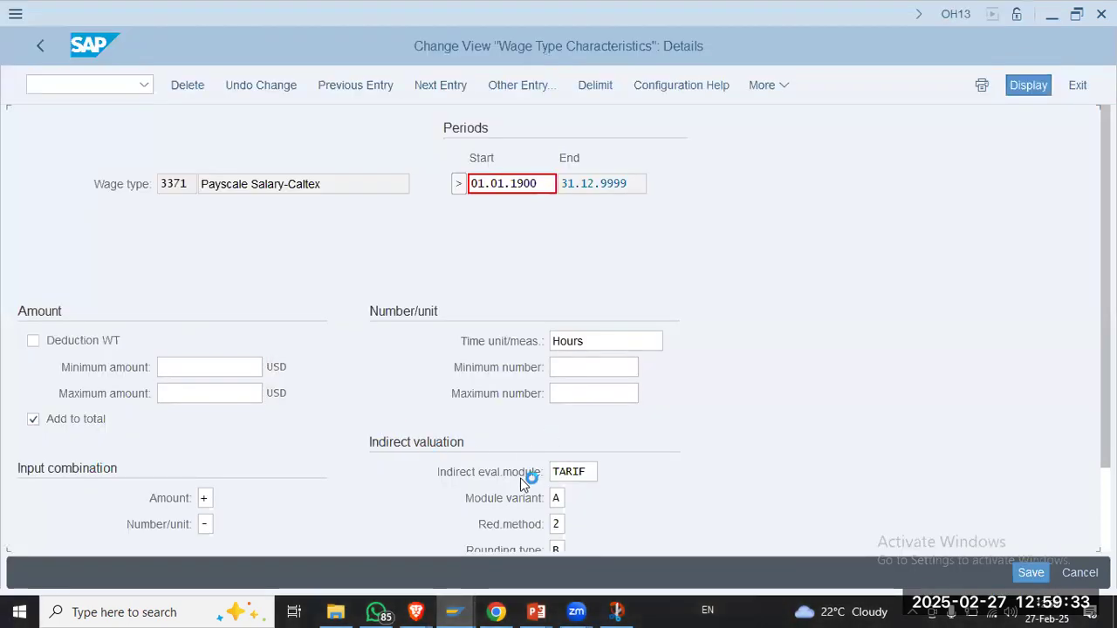
Step: Check the rounding type against the slide 9 notes and enter 1 as the rounding divisor of wage type 3371
click(557, 524)
key(alt+Tab)
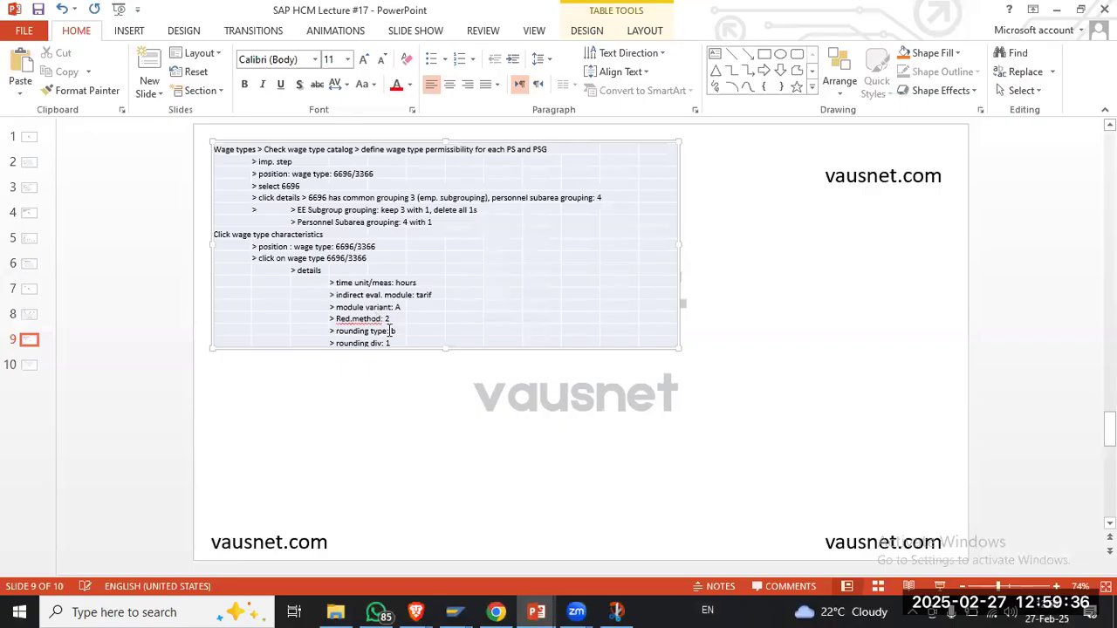
key(alt+Tab)
scroll(613, 501, down, 1)
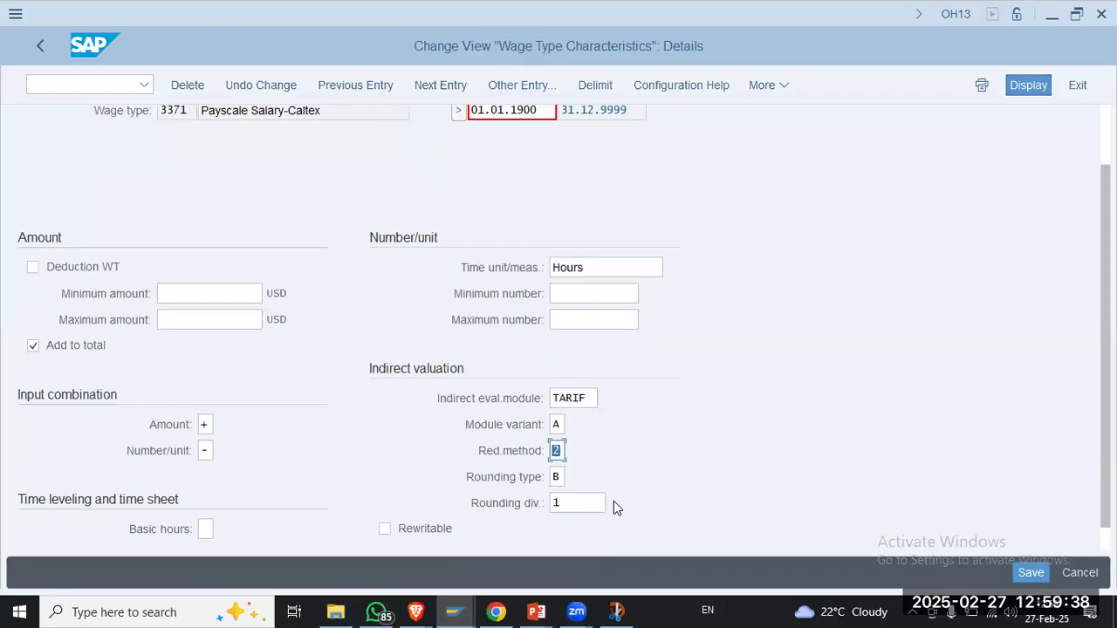
key(alt+Tab)
key(alt+Tab)
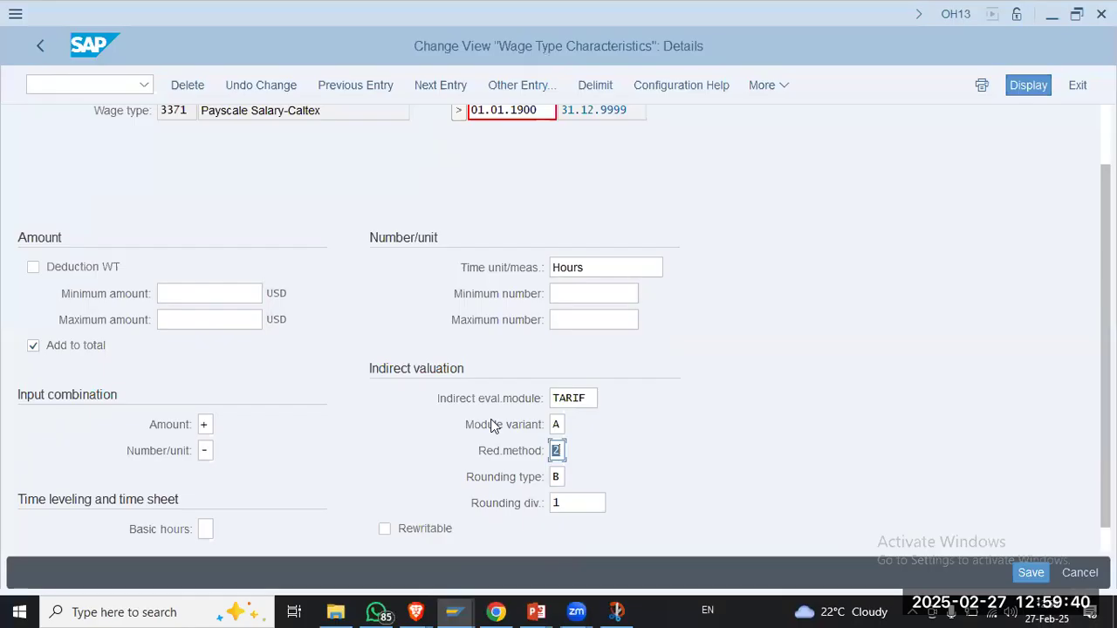
click(562, 479)
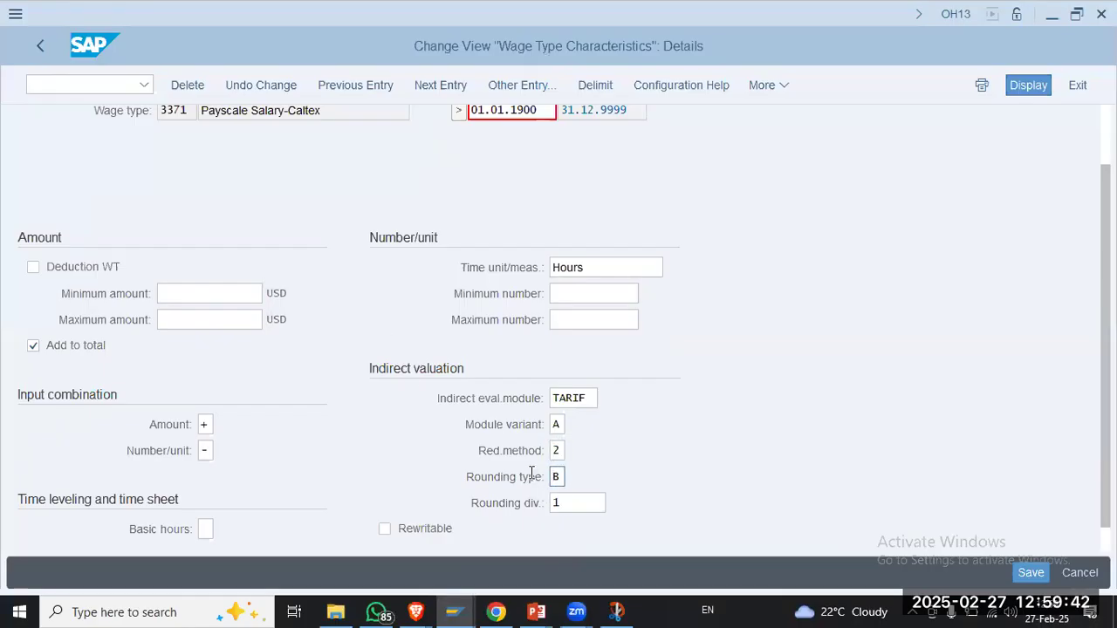
key(alt+Tab)
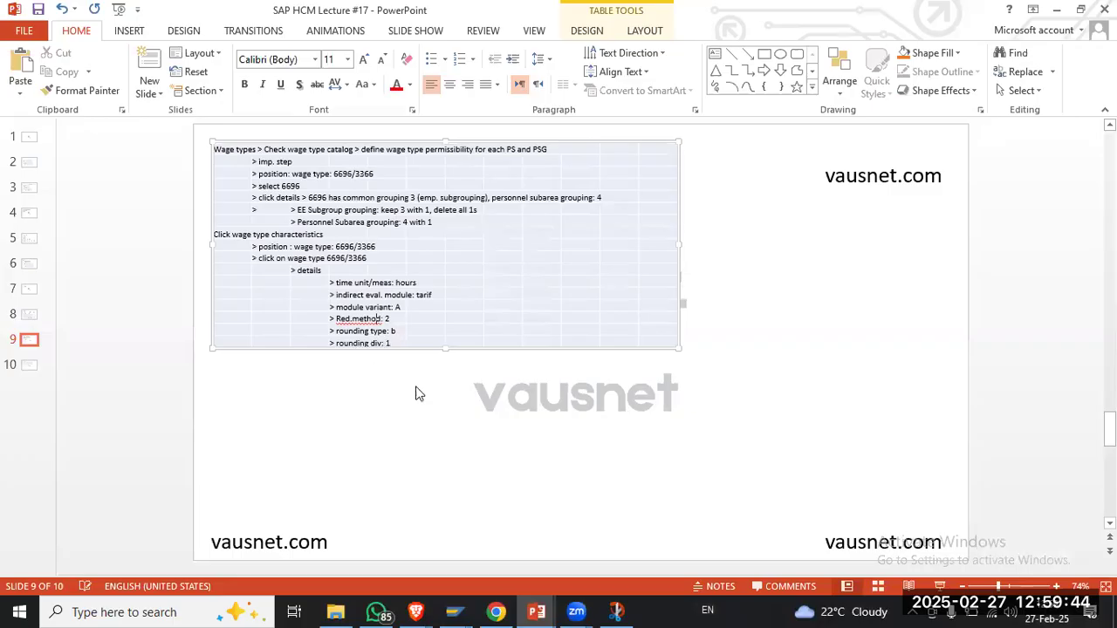
key(alt+Tab)
click(567, 502)
text(1)
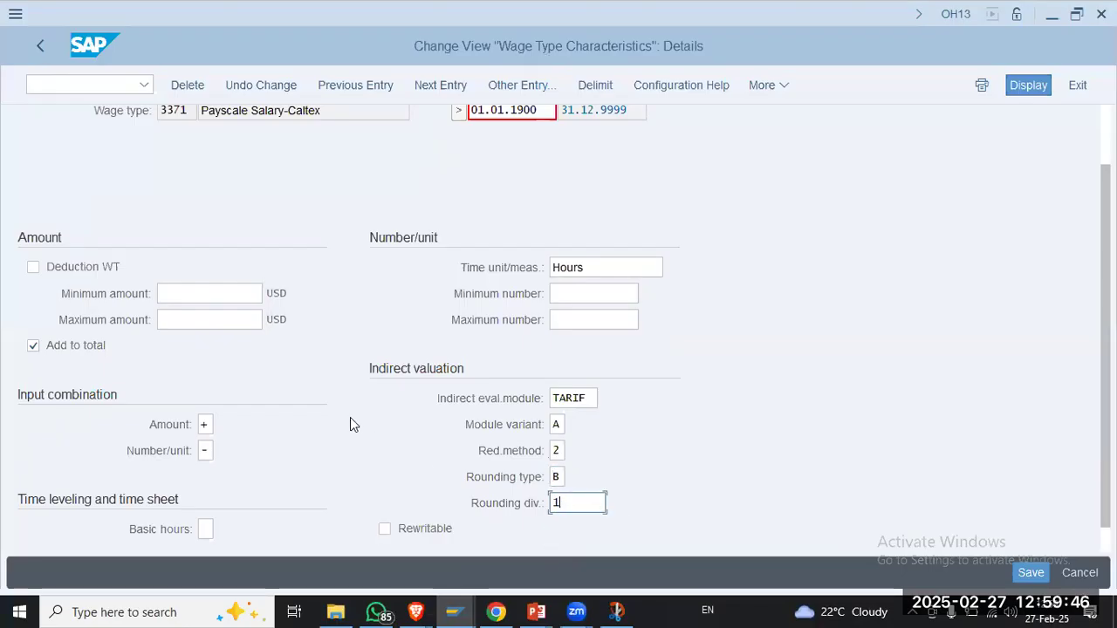
Step: Save the wage type 3371 characteristics under the proposed customizing request and bring up slide 10 of the Lecture #17 notes
click(1027, 570)
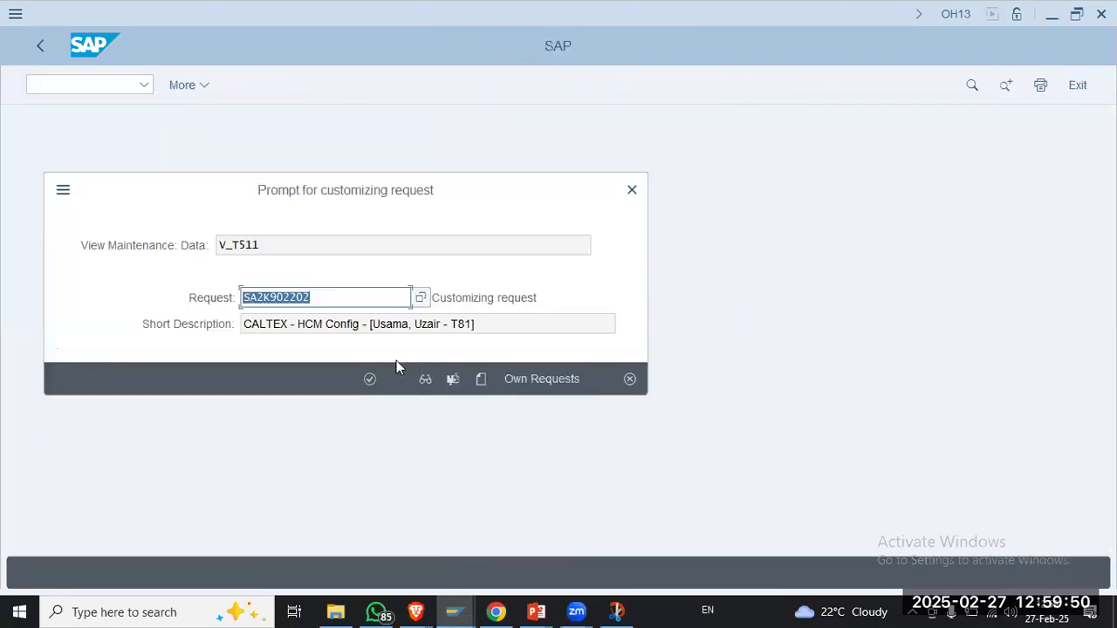
mouse_move(536, 612)
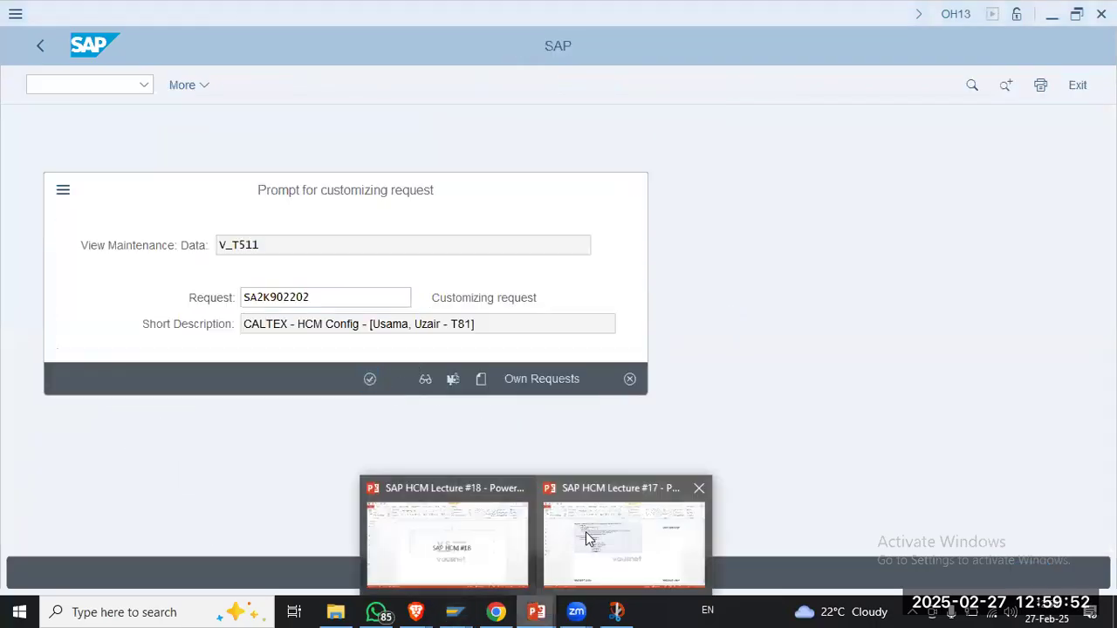
click(585, 532)
click(27, 366)
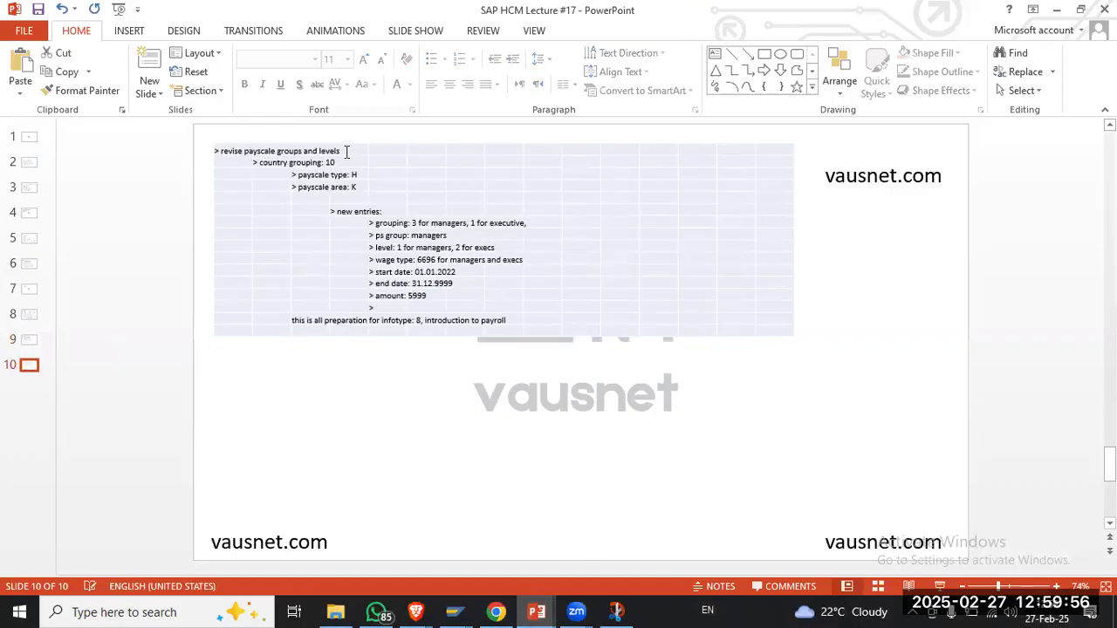
key(alt+Tab)
key(Return)
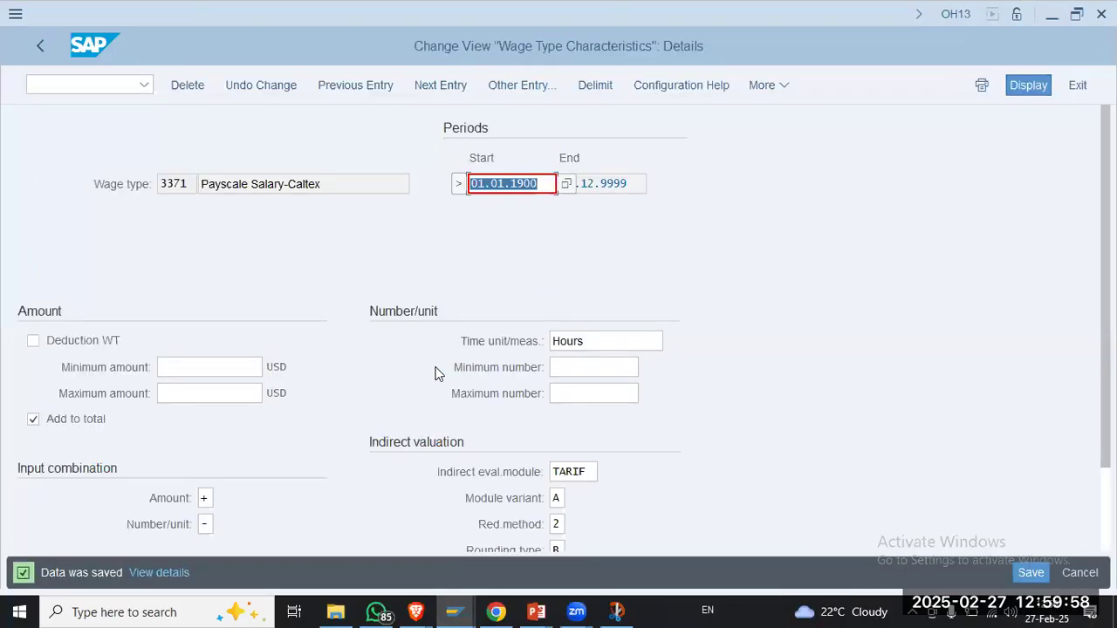
Step: Return to the IMG structure's wage type section in SAP and check the slide 10 notes on revising payscale groups and levels
click(41, 43)
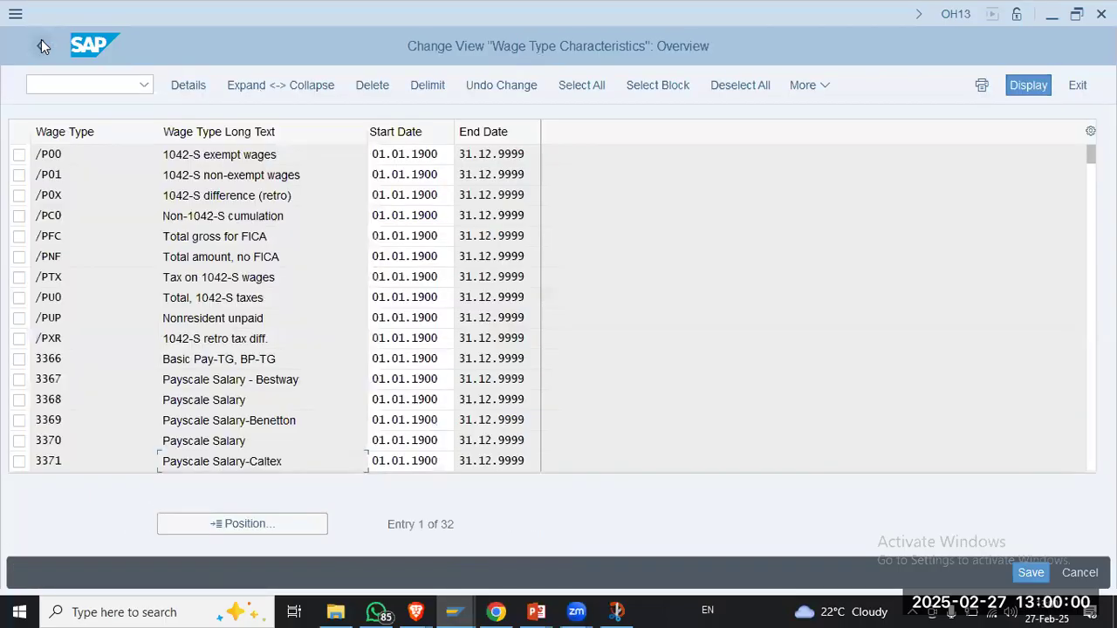
click(41, 43)
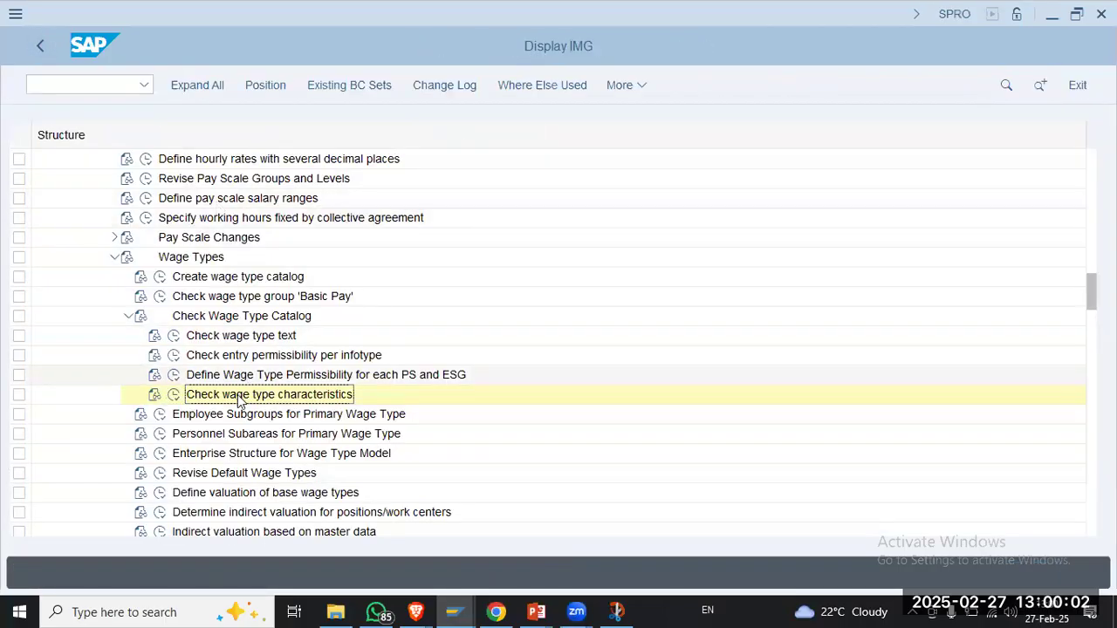
scroll(262, 398, down, 1)
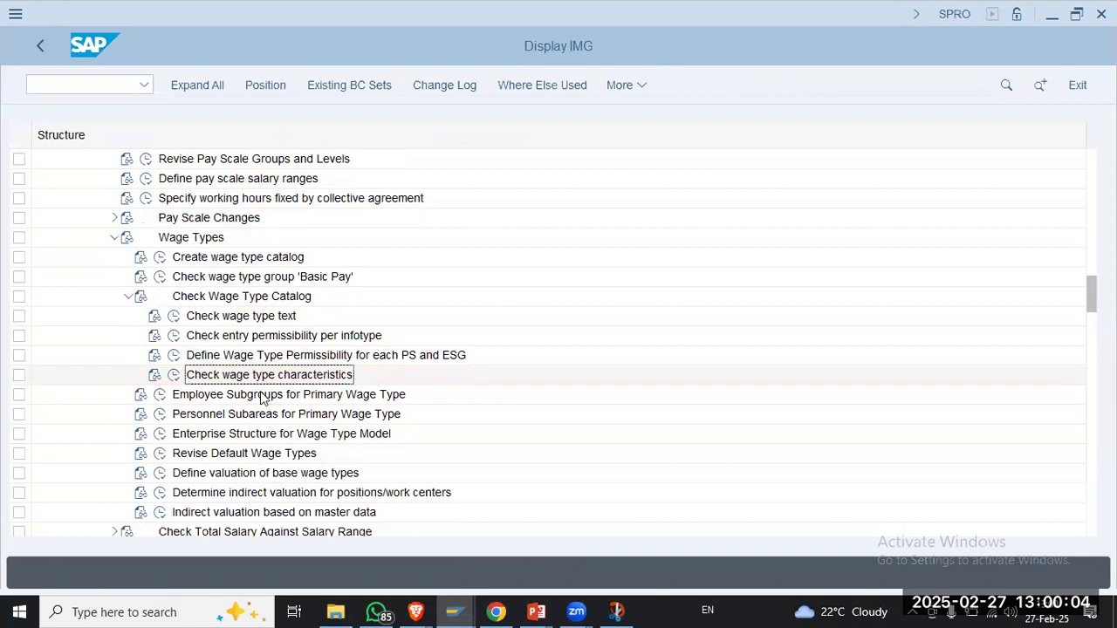
scroll(260, 398, down, 1)
key(alt+Tab)
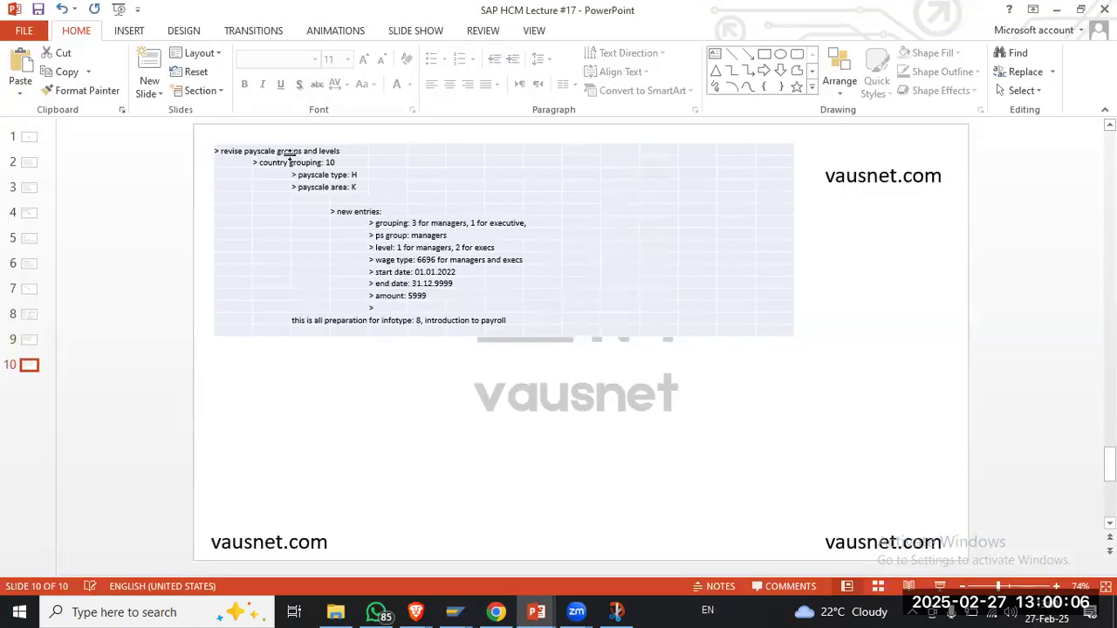
Step: Search the Wage Types section of the SAP IMG structure for the activity to configure, rechecking slide 10 of the lecture notes
key(alt+Tab)
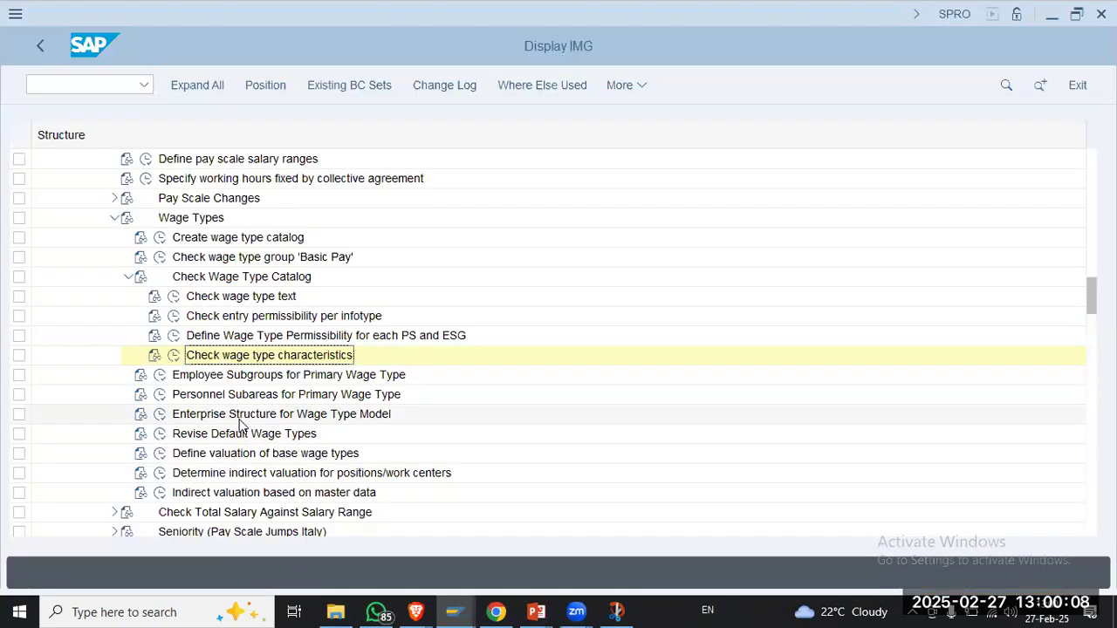
click(243, 436)
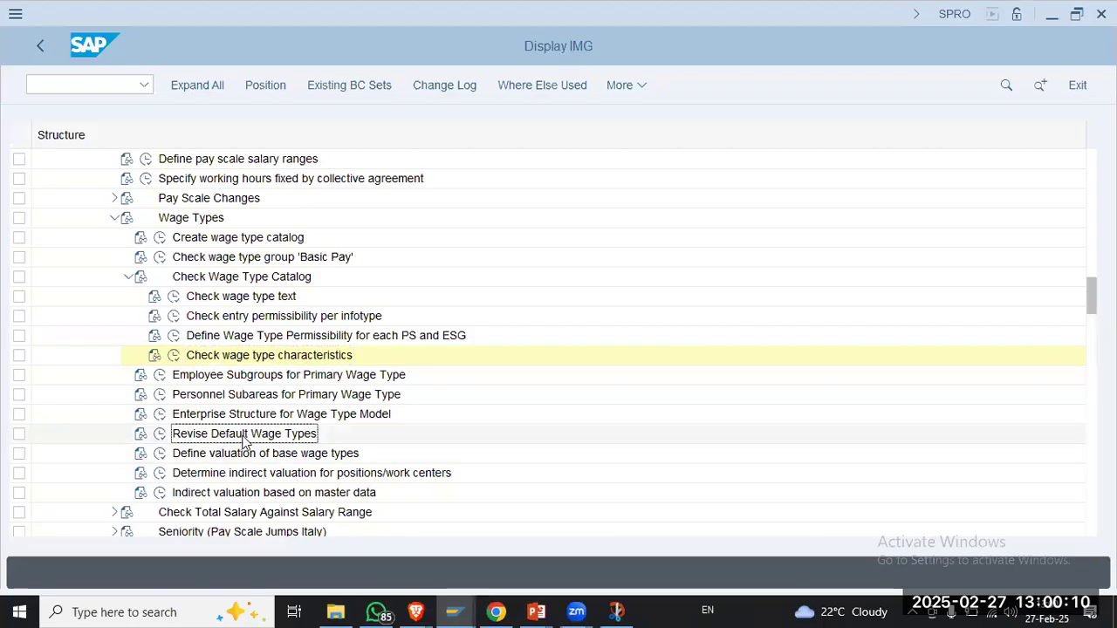
scroll(243, 441, down, 1)
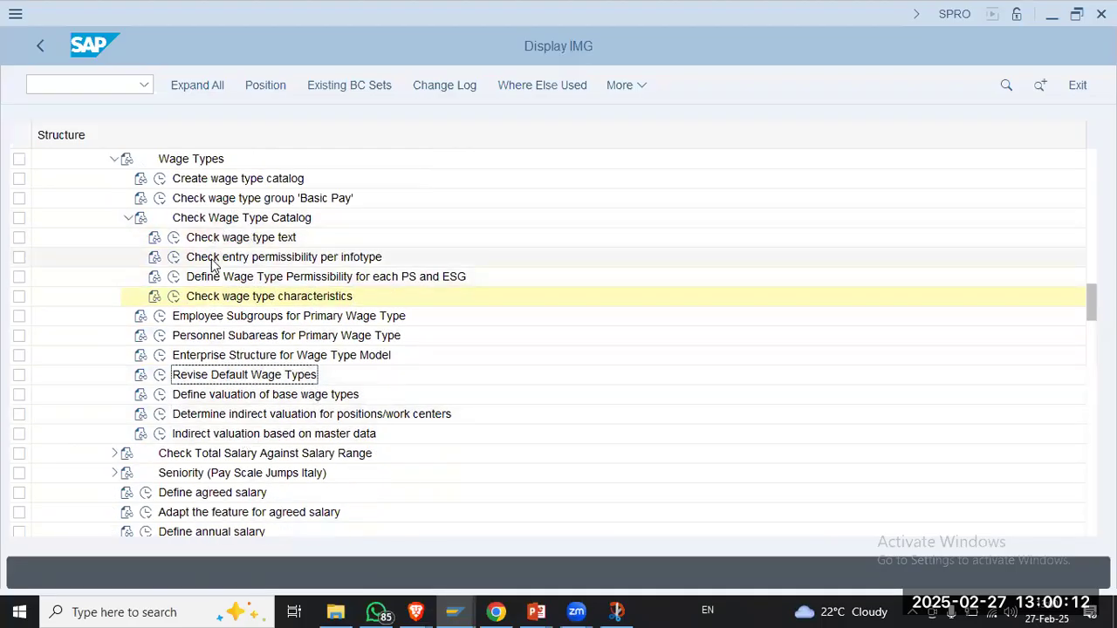
click(219, 395)
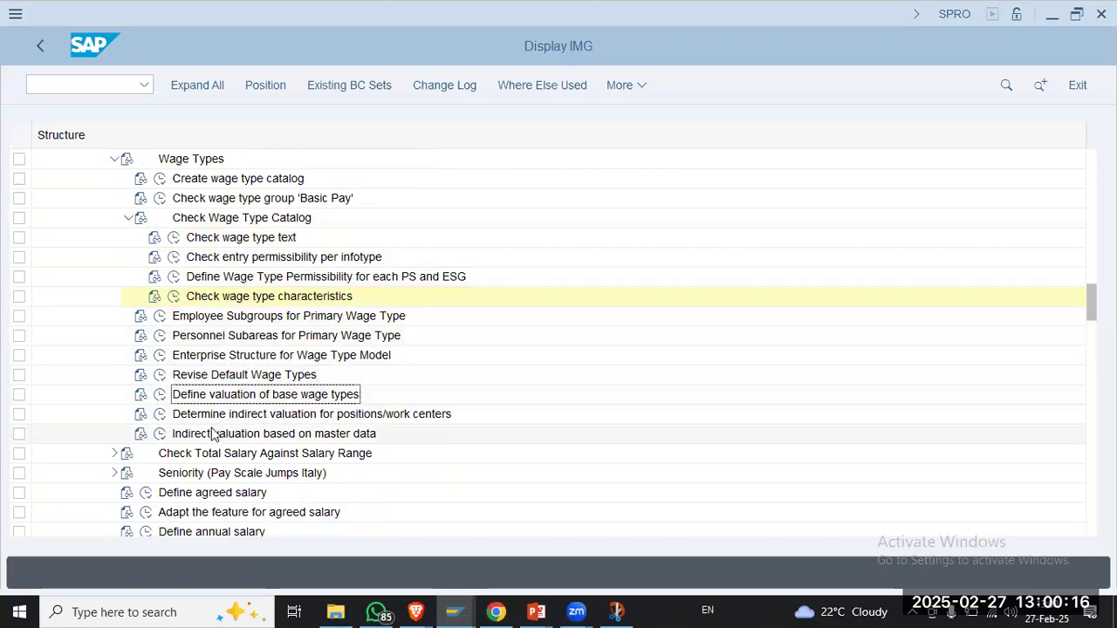
scroll(212, 431, down, 1)
scroll(213, 434, up, 4)
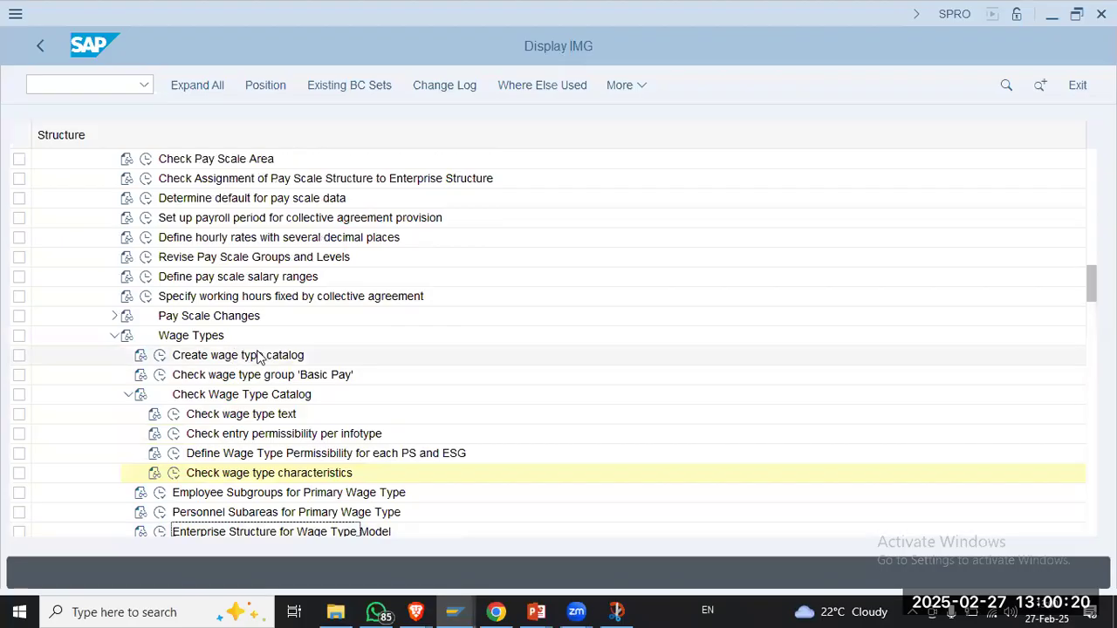
scroll(261, 359, down, 3)
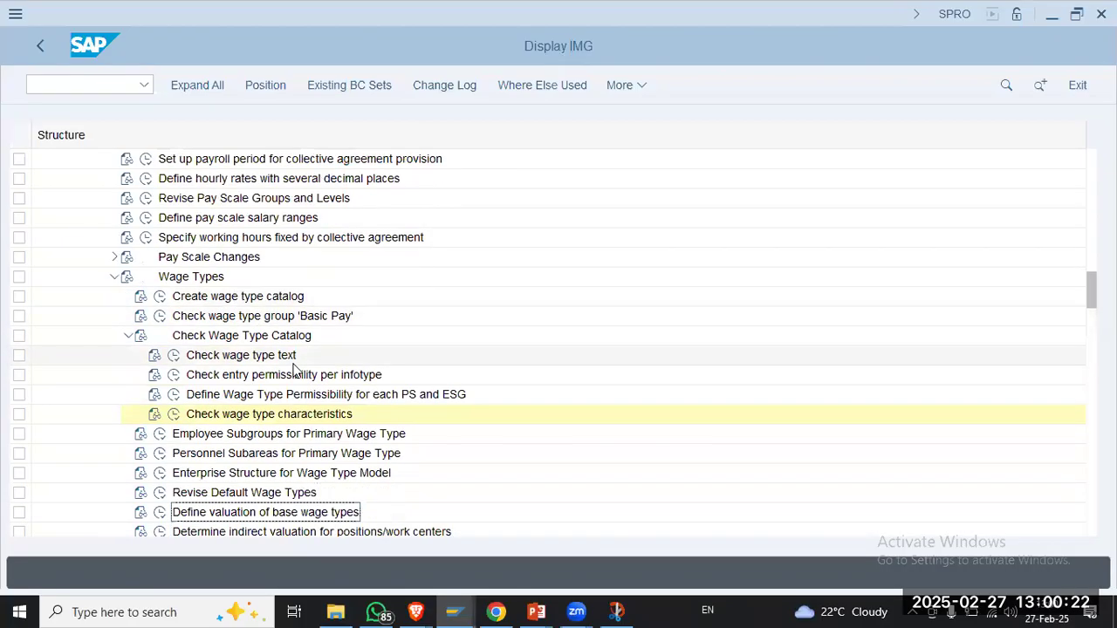
scroll(294, 370, down, 3)
click(255, 434)
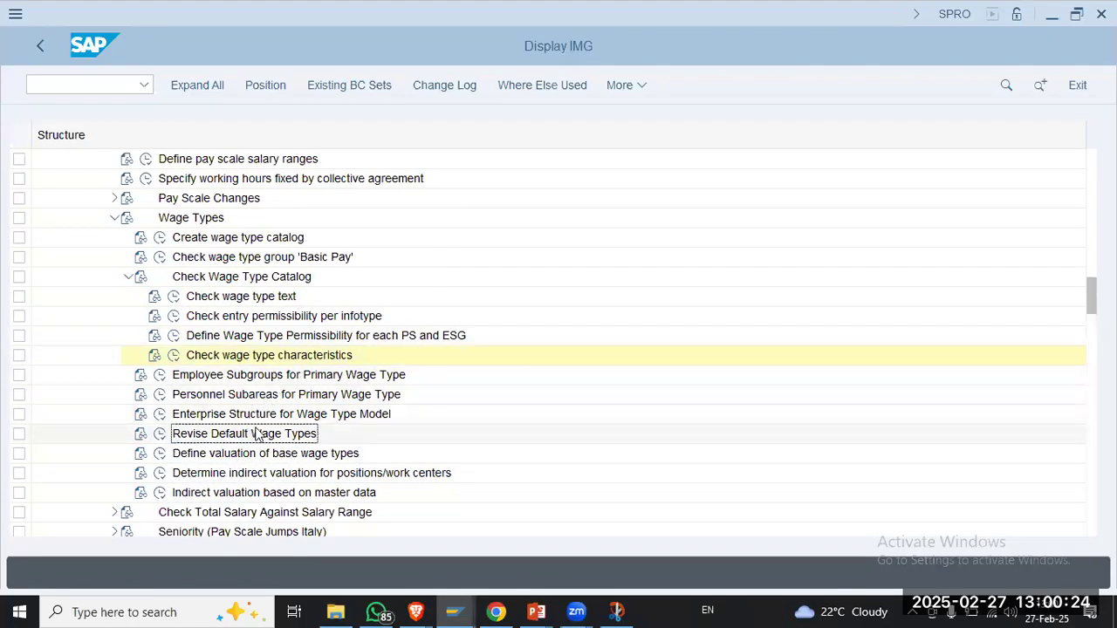
key(alt+Tab)
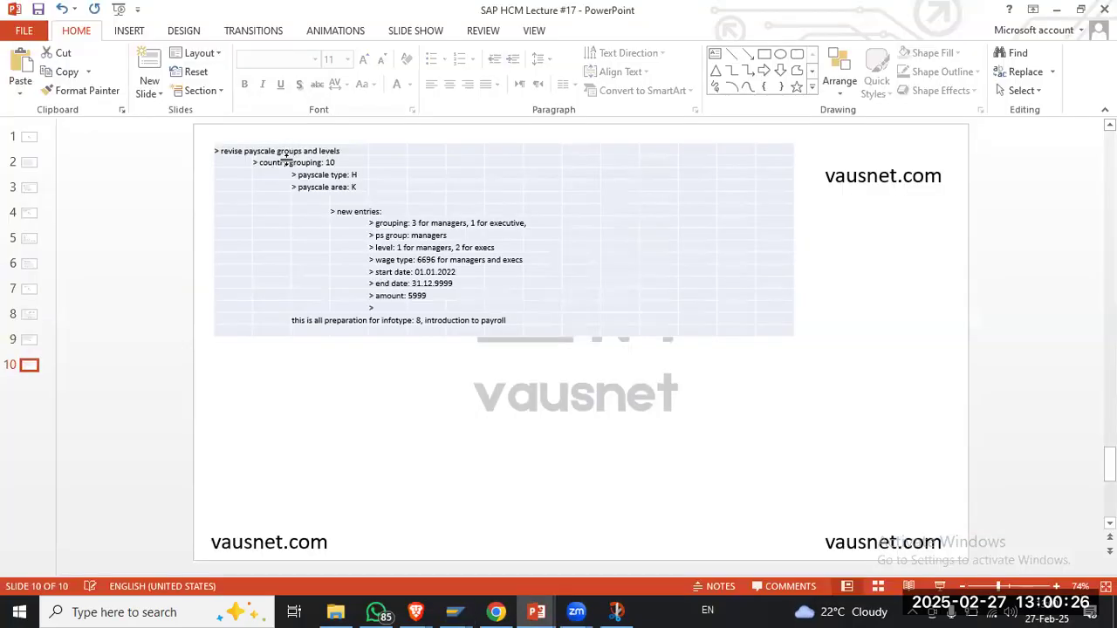
key(alt+Tab)
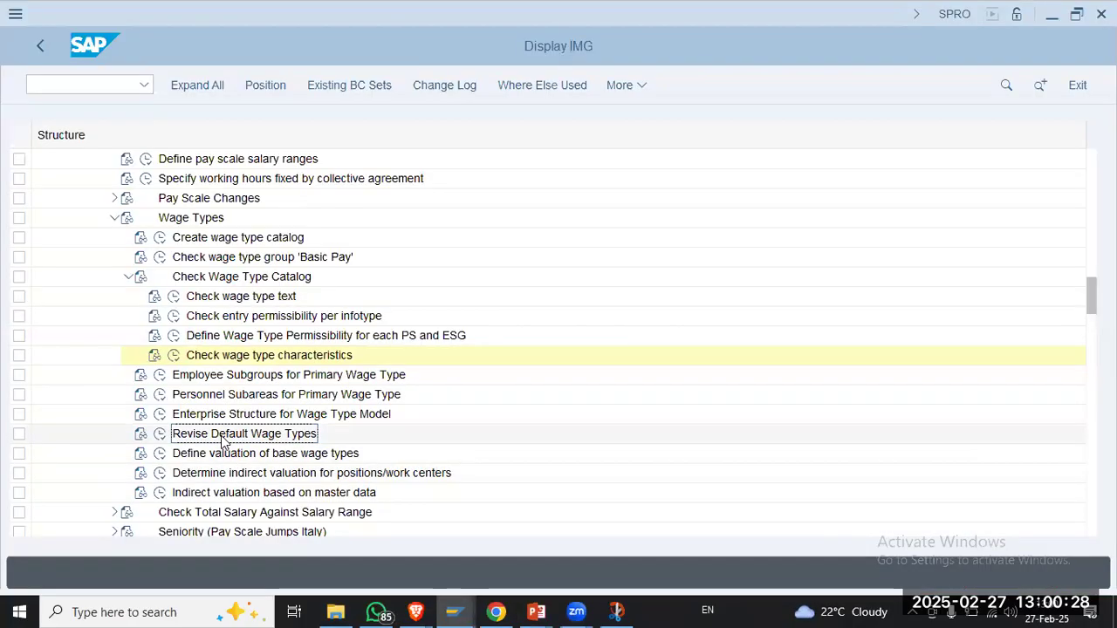
Step: Look over the wage type characteristics overview and return to the IMG structure
click(170, 356)
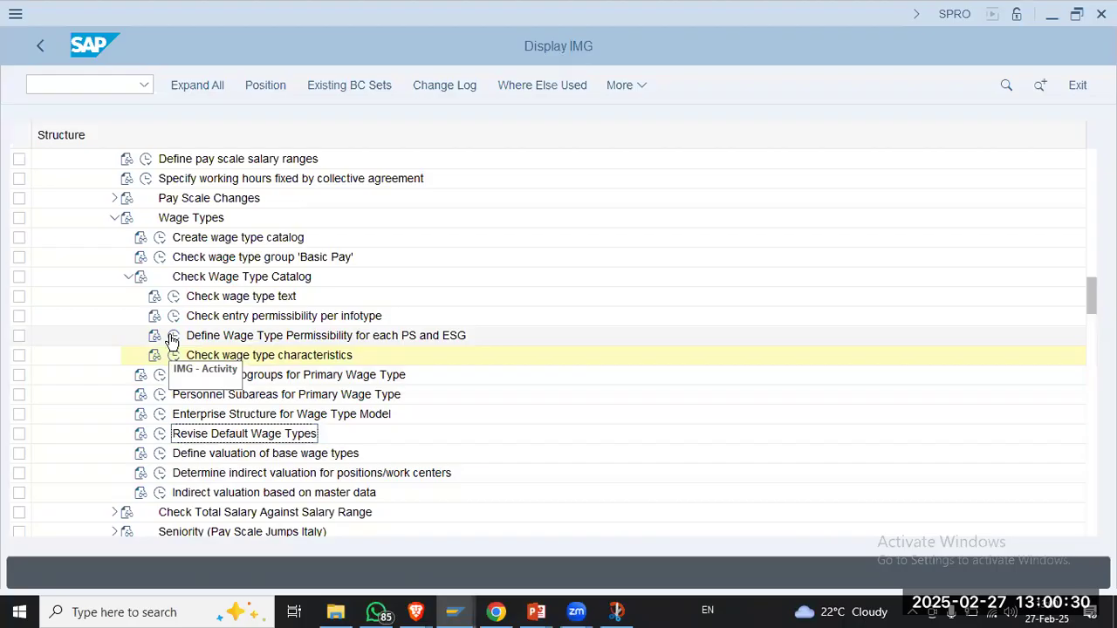
click(173, 336)
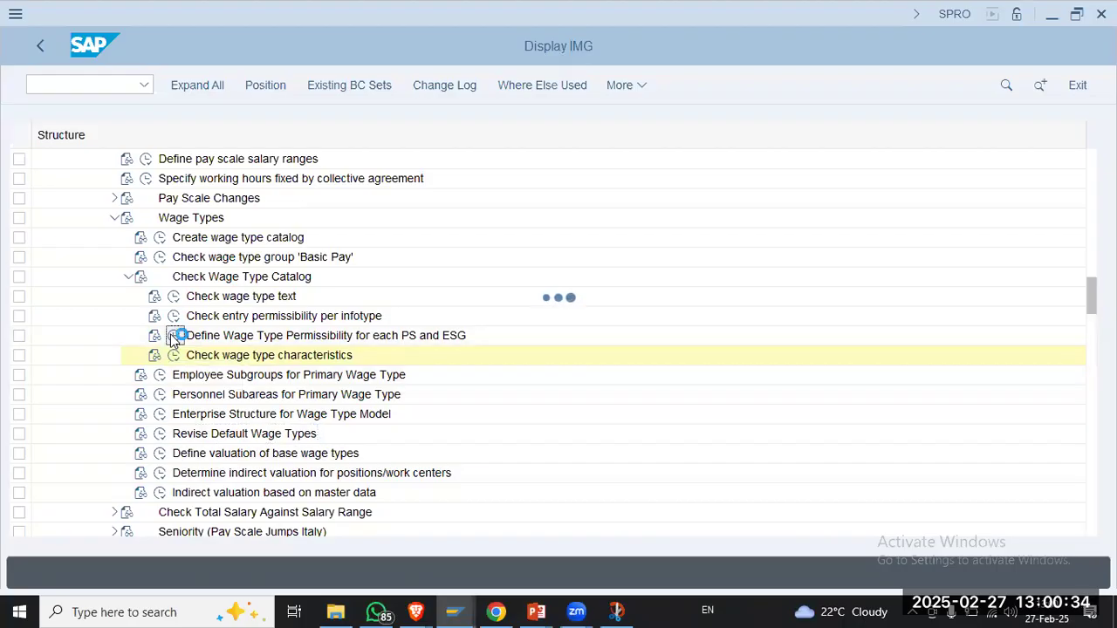
key(F3)
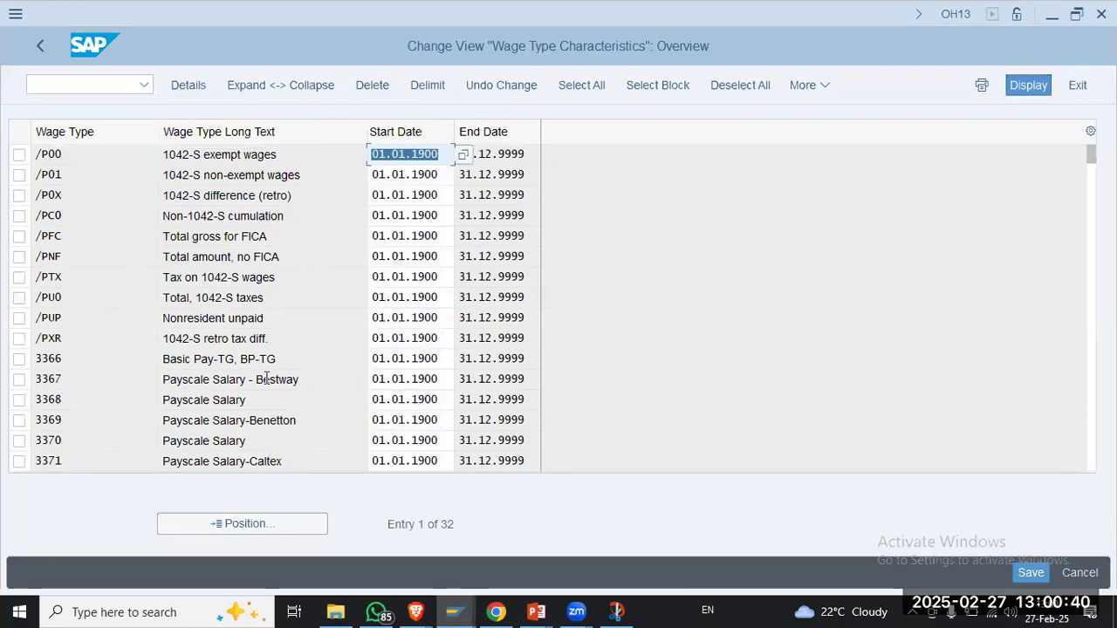
key(F3)
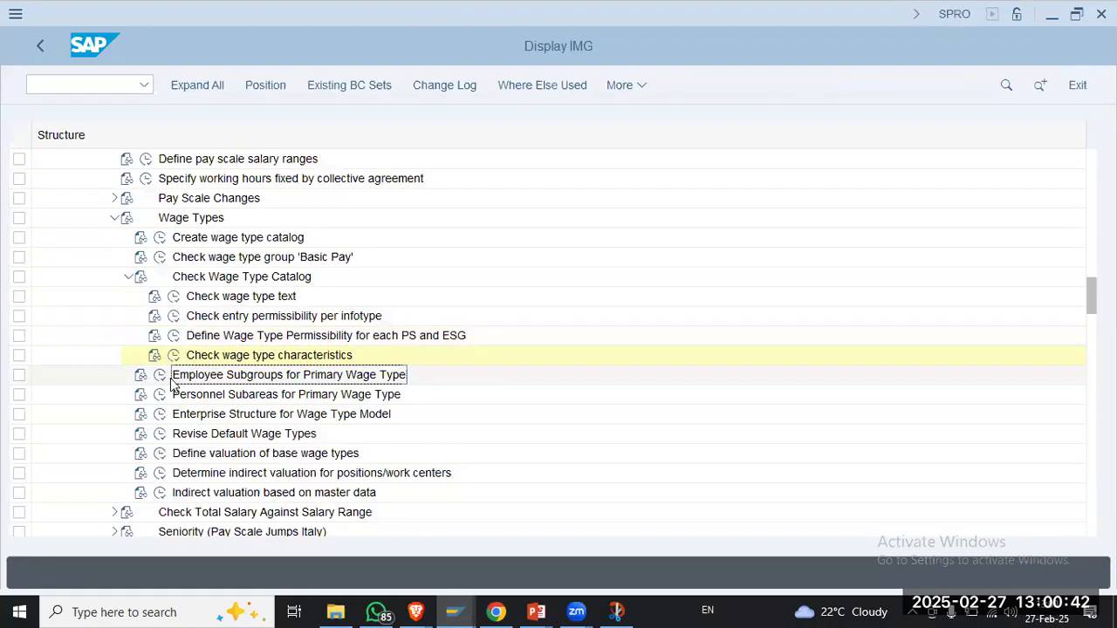
Step: Open the Employee Subgroups for Primary Wage Type activity from the IMG structure
click(161, 375)
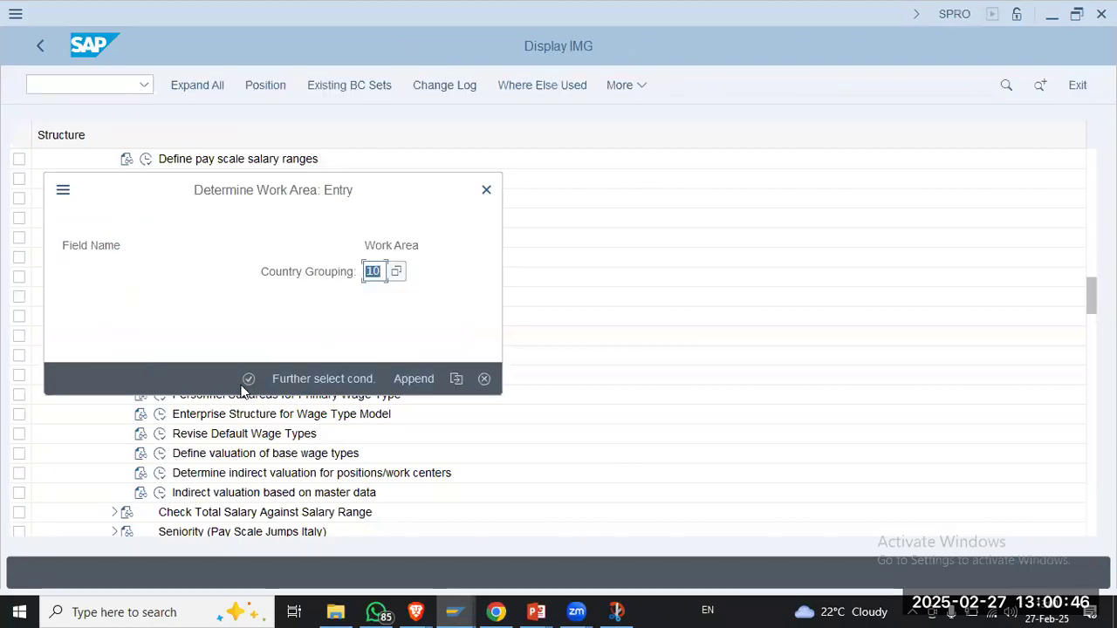
Step: Look up the employee subgroup groupings for primary wage type under country grouping 10, positioning the list at employee group C
key(Return)
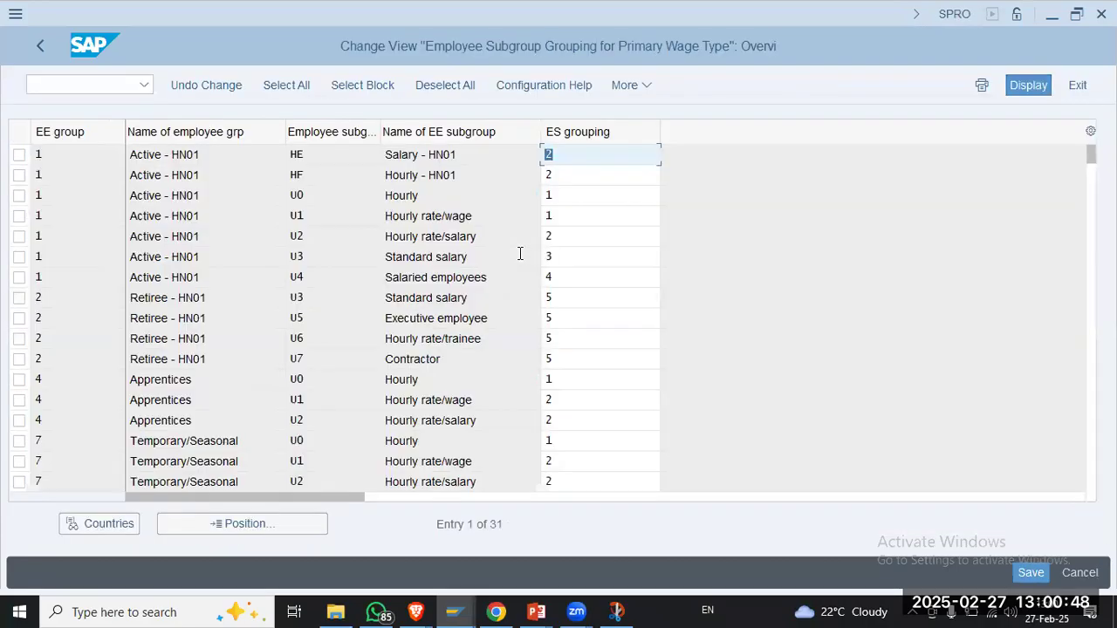
click(206, 522)
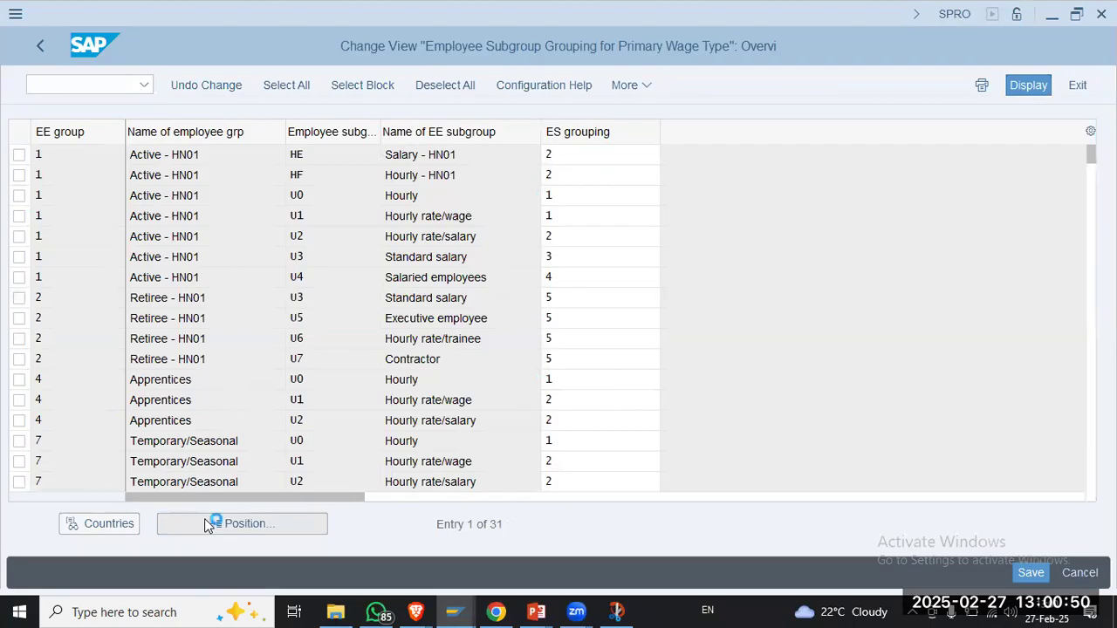
text(c)
key(Return)
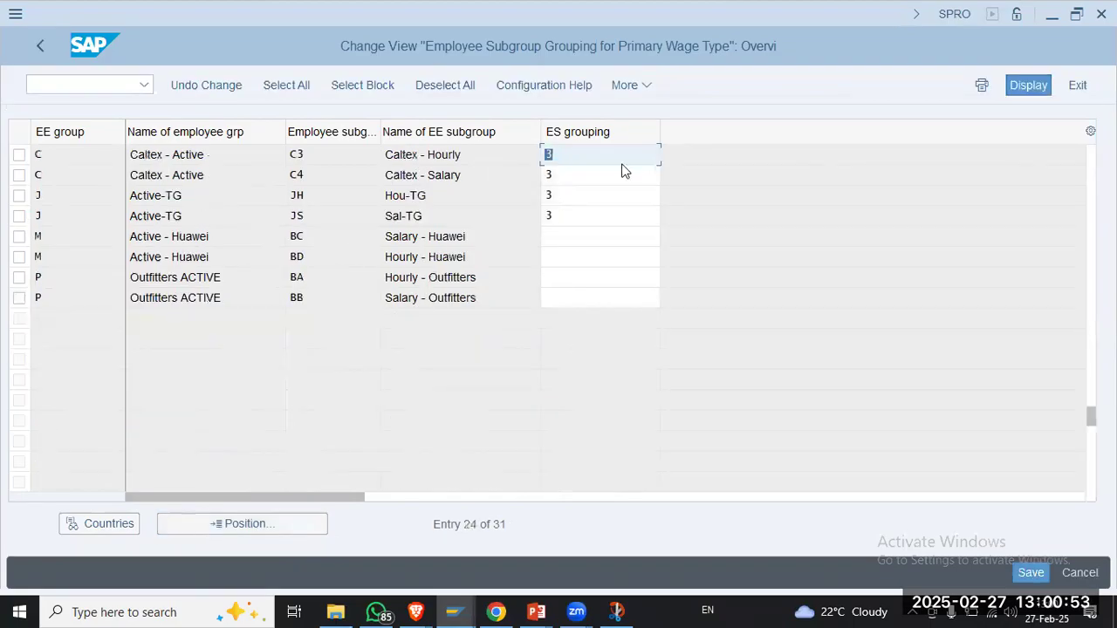
click(42, 45)
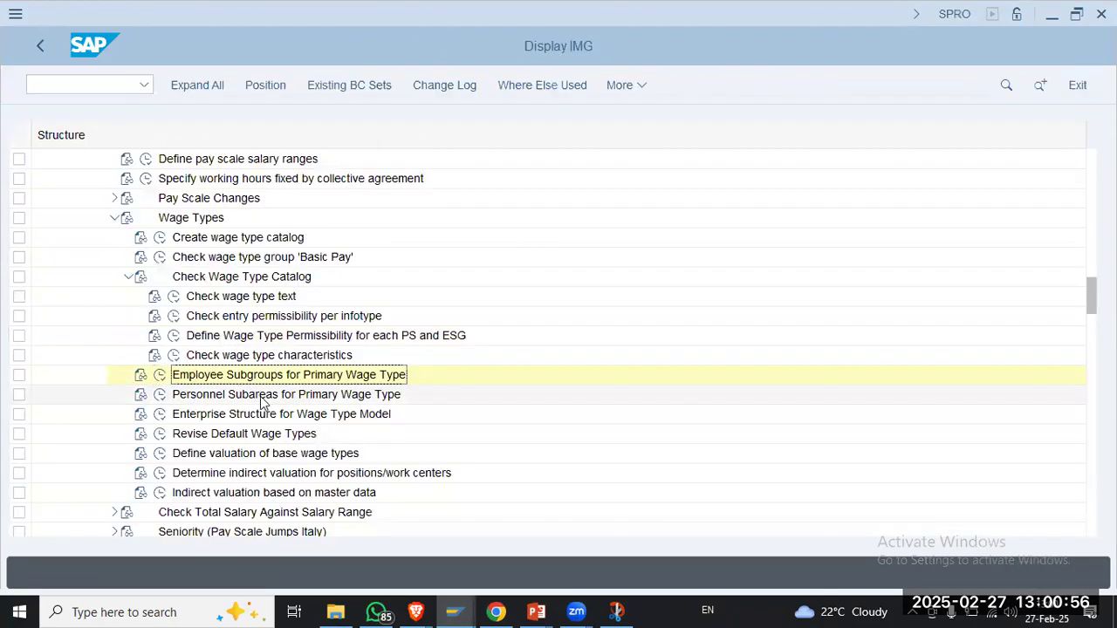
Step: Open Revise Default Wage Types and check the default basic pay entry for Payscale Salary-Caltex
click(239, 433)
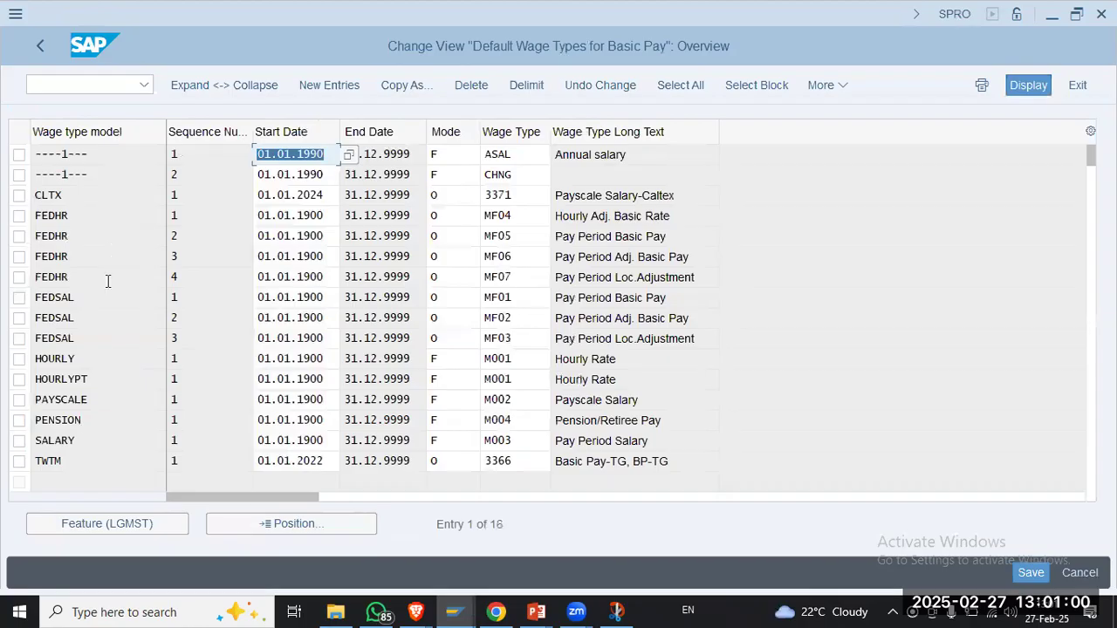
click(127, 401)
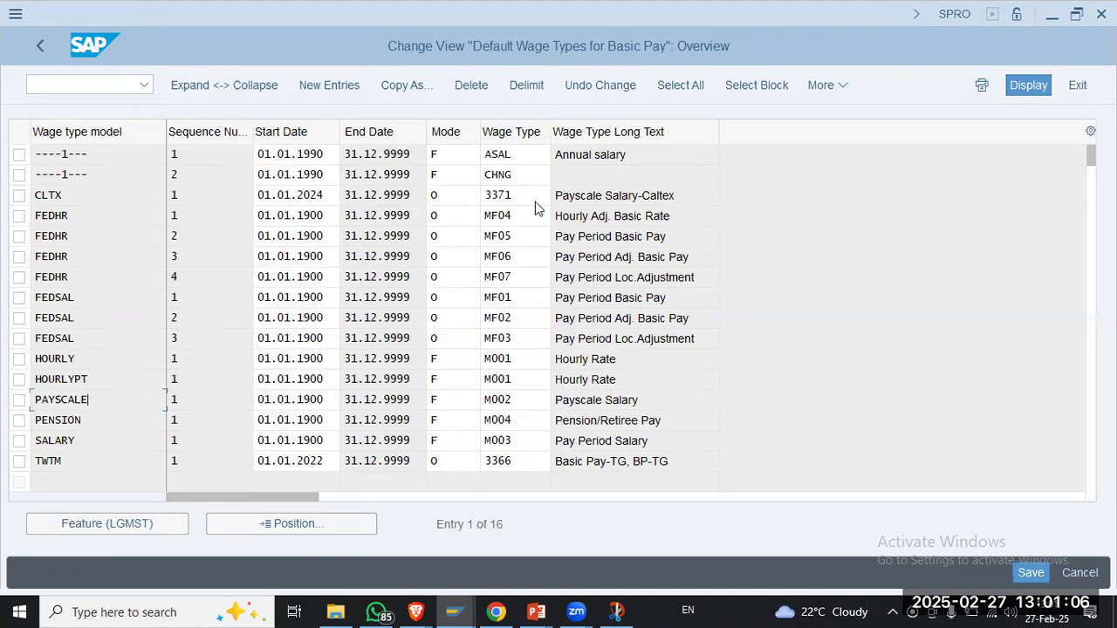
click(652, 197)
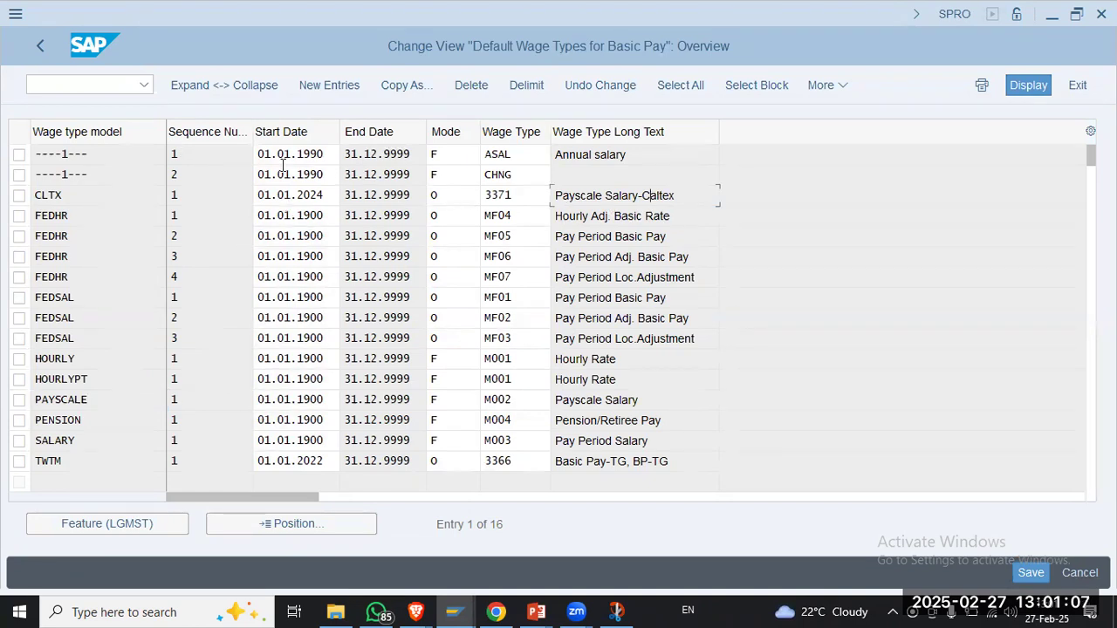
click(43, 46)
Step: Consult the pay scale type and area notes on slide 10 in PowerPoint and recheck the default basic pay wage types in SAP
click(274, 453)
key(alt+Tab)
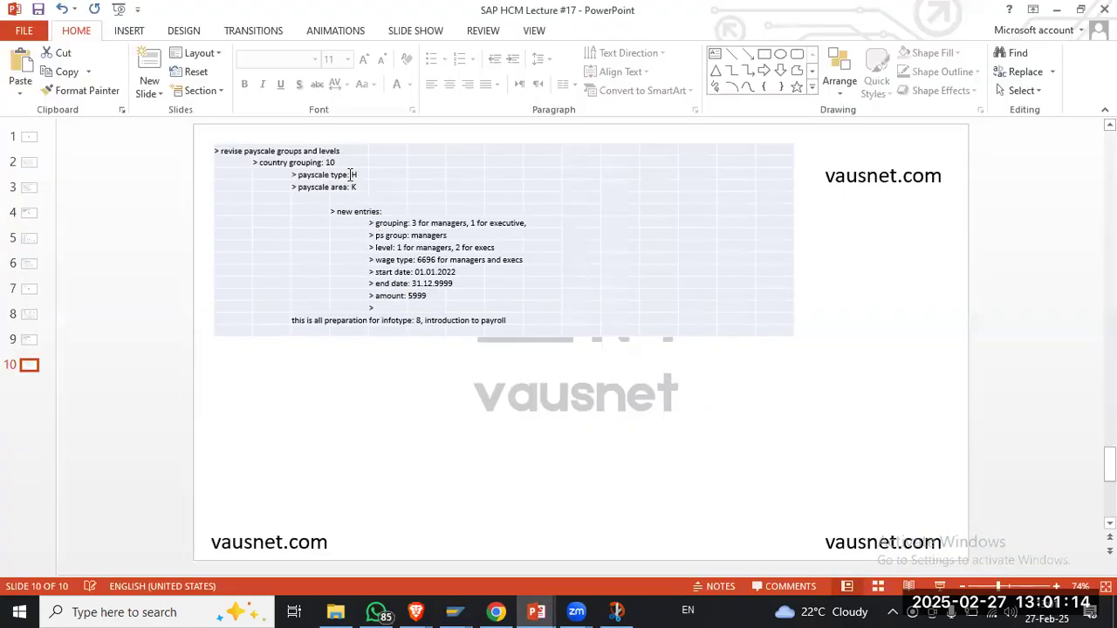
click(350, 187)
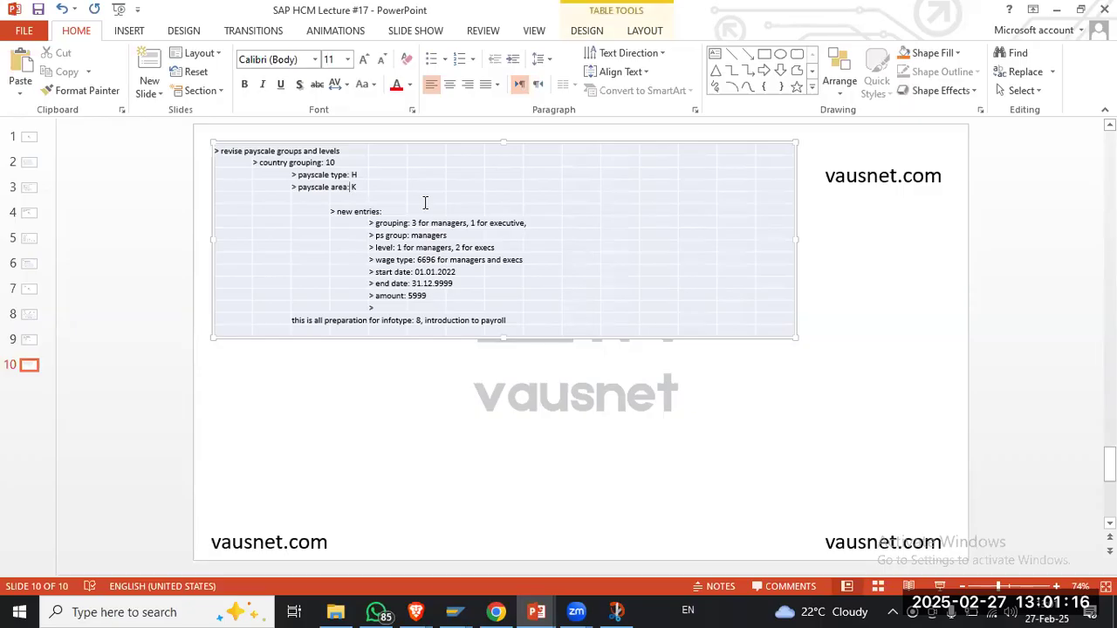
key(alt+Tab)
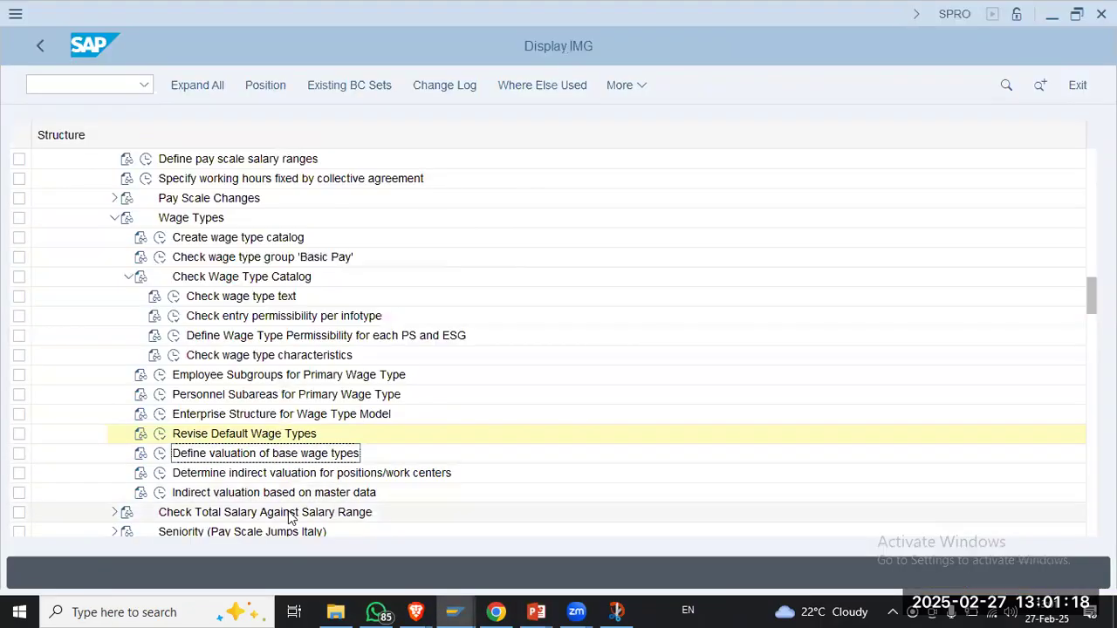
click(160, 433)
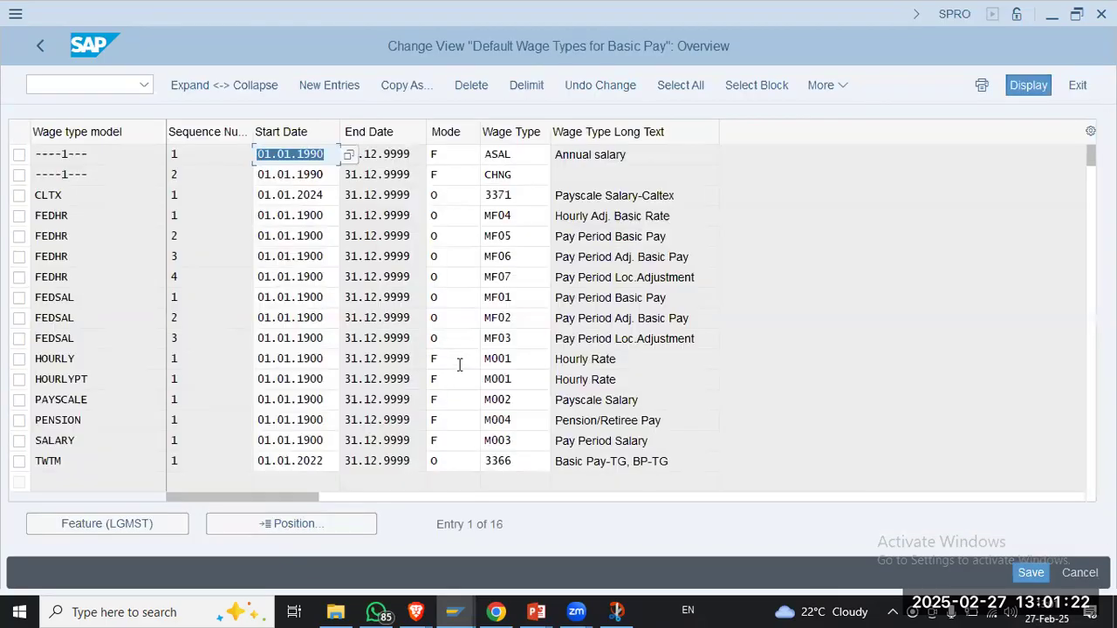
key(F3)
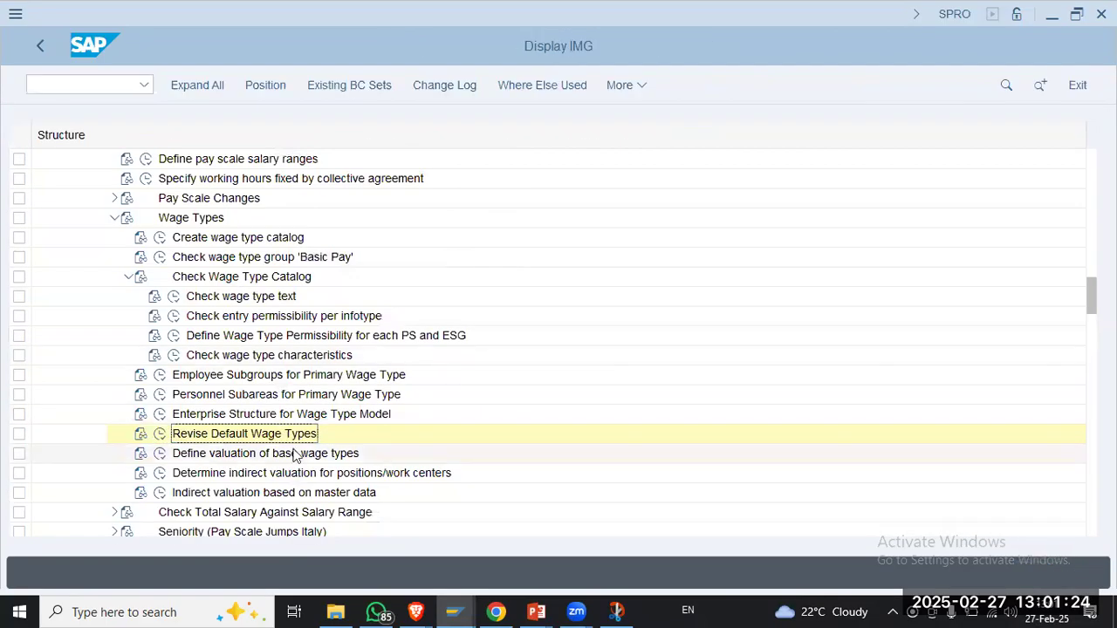
Step: Expand Check Total Salary Against Salary Range in the IMG structure and look through its activities, starting at Define Pay Grades And Levels
scroll(210, 488, down, 1)
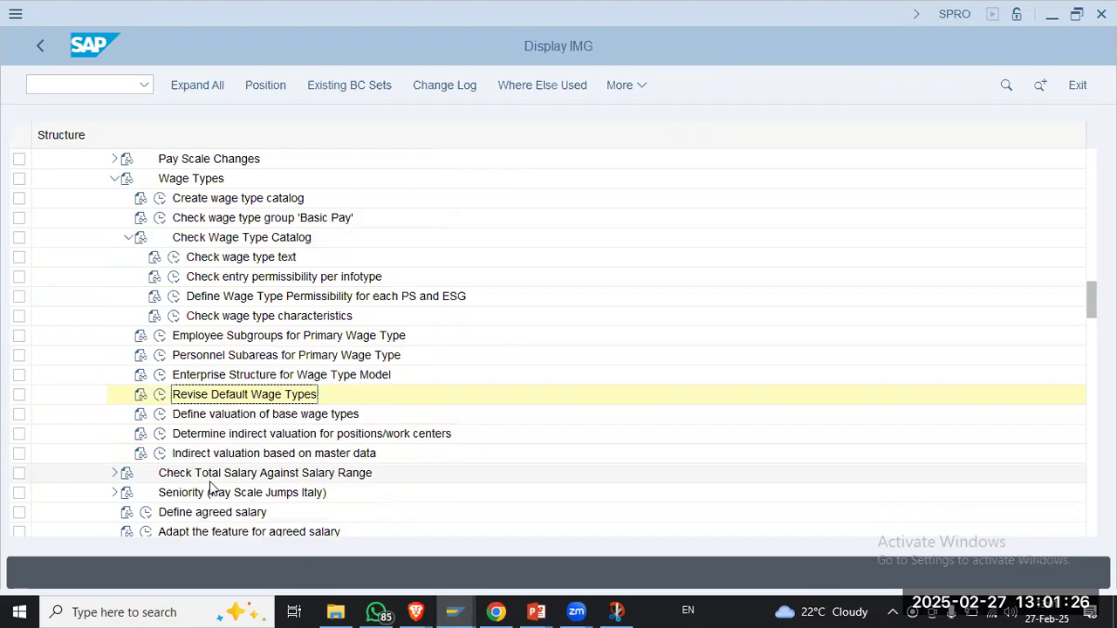
scroll(214, 482, down, 2)
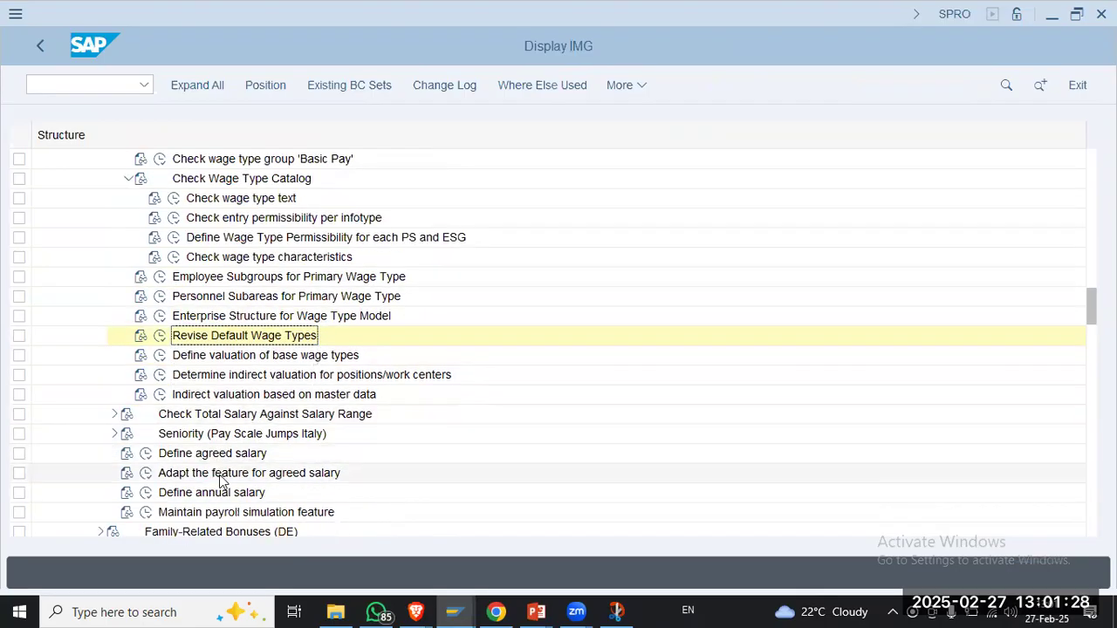
scroll(222, 479, down, 1)
click(96, 378)
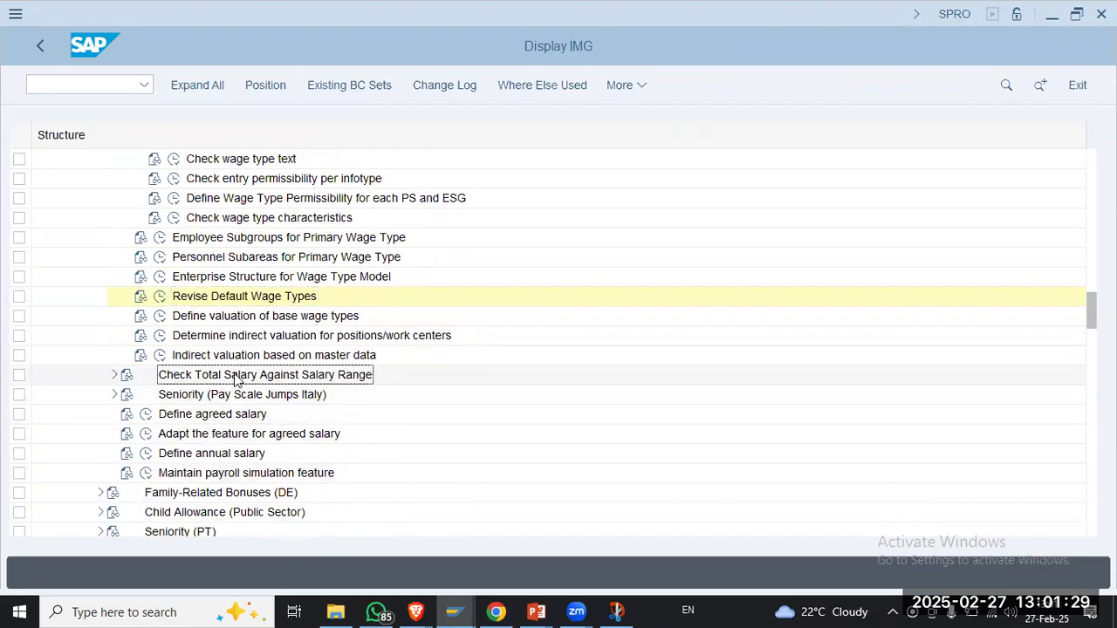
click(112, 375)
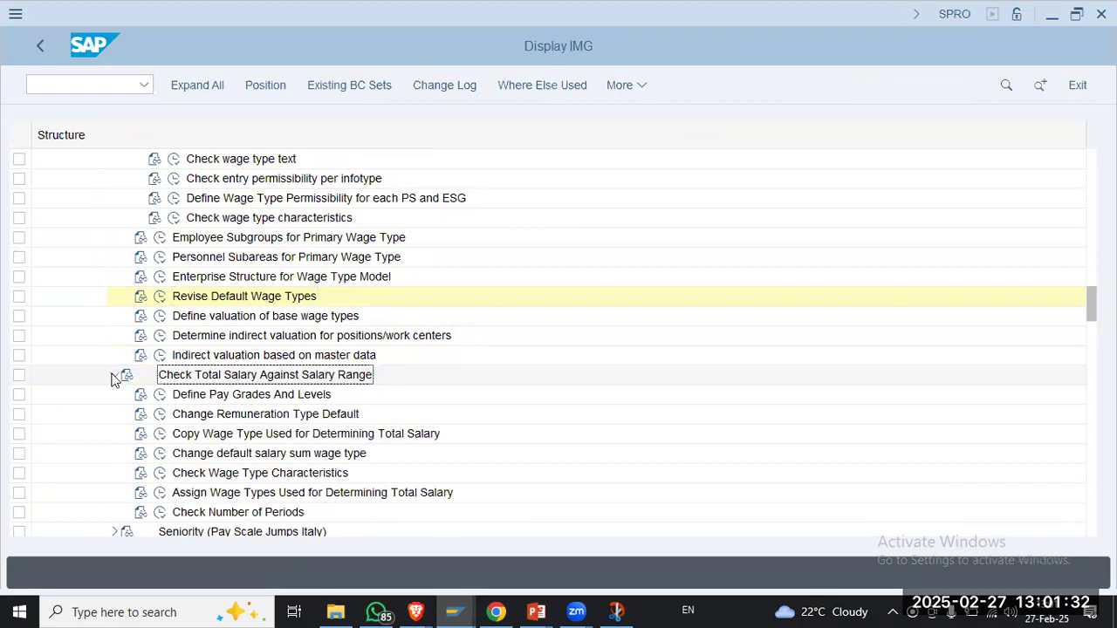
click(202, 394)
scroll(270, 358, down, 2)
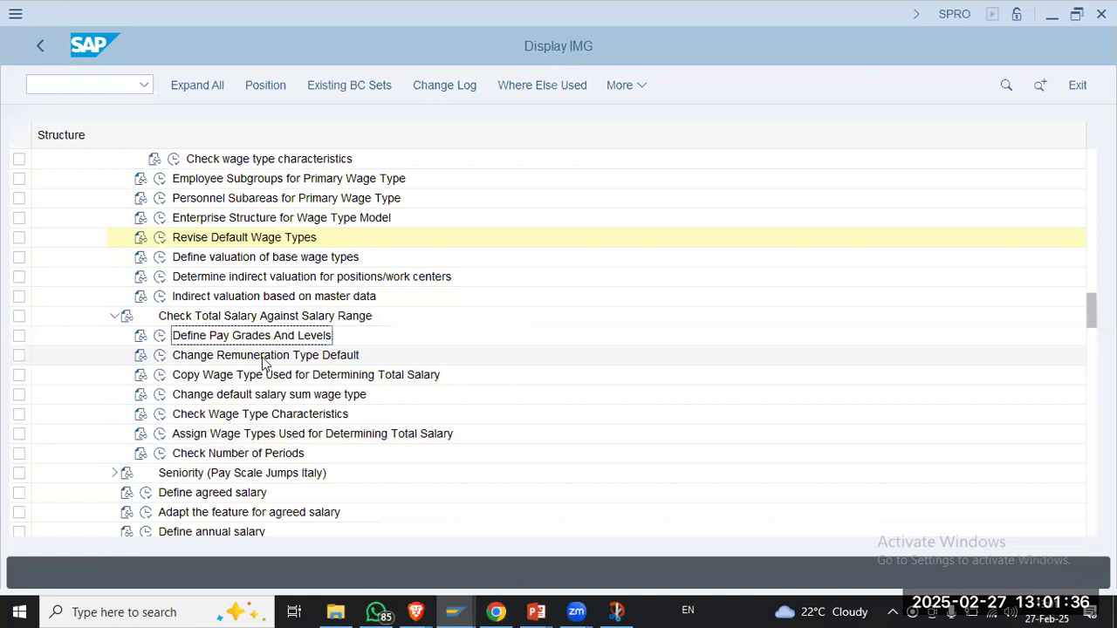
Step: Switch to PowerPoint to read the note on preparation for infotype 8, and return to the SAP IMG structure
key(alt+Tab)
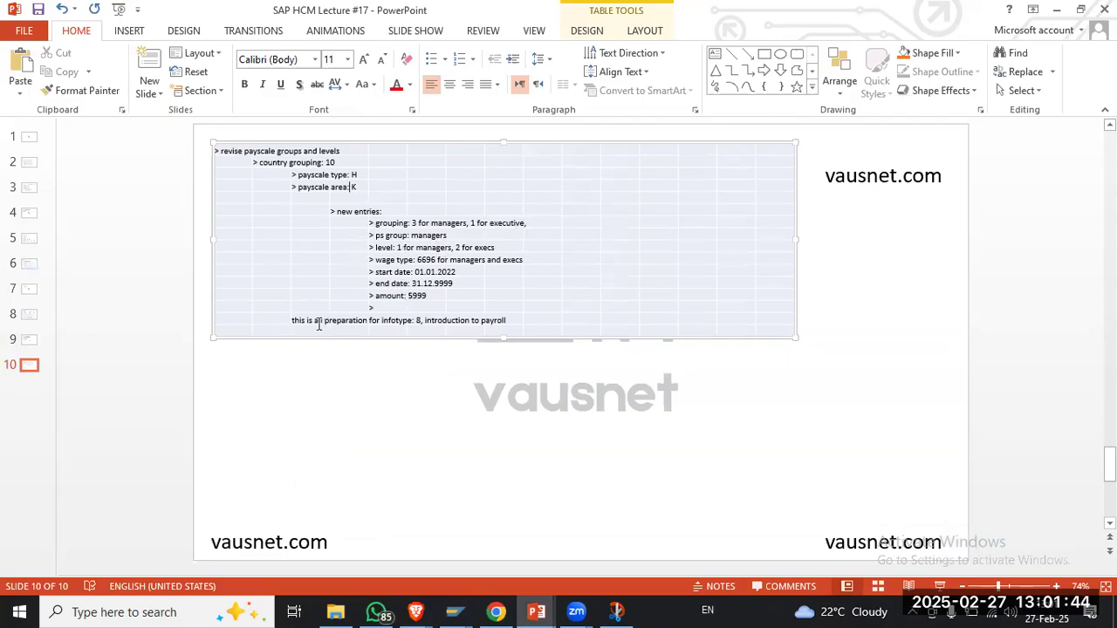
click(462, 321)
key(alt+Tab)
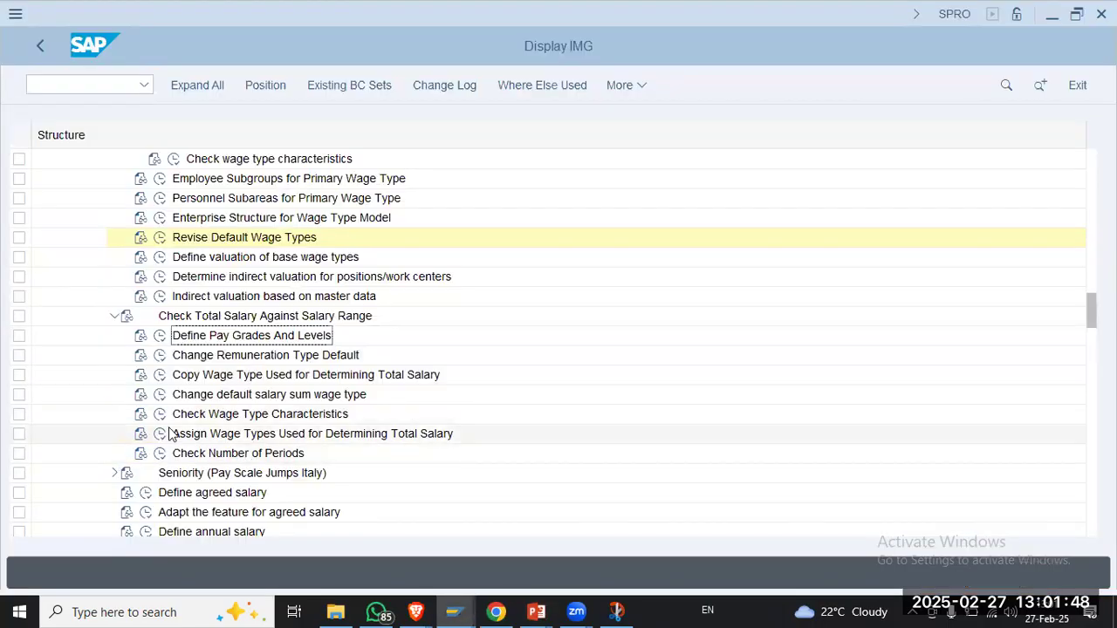
Step: Collapse the Check Wage Type Catalog node and select Revise Default Wage Types under Wage Types
scroll(168, 434, up, 1)
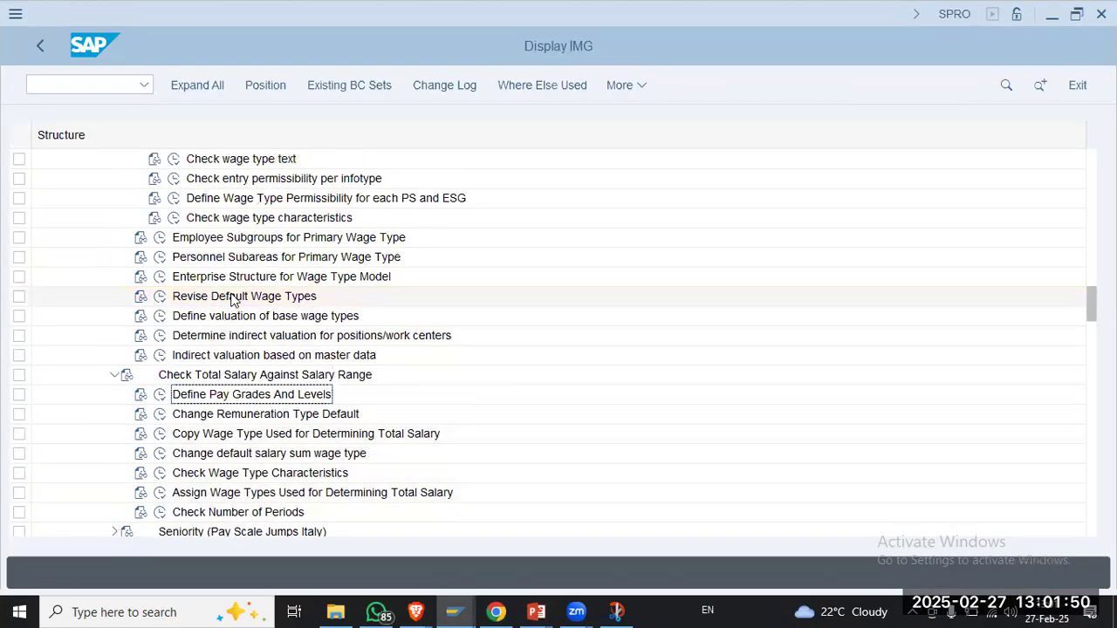
scroll(225, 301, up, 3)
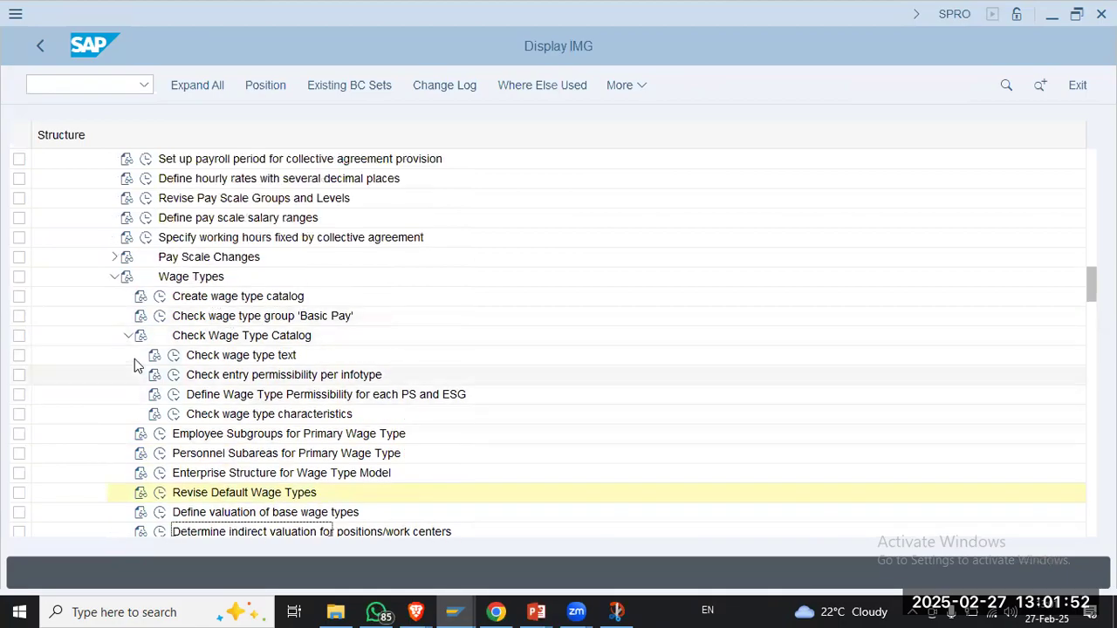
click(212, 416)
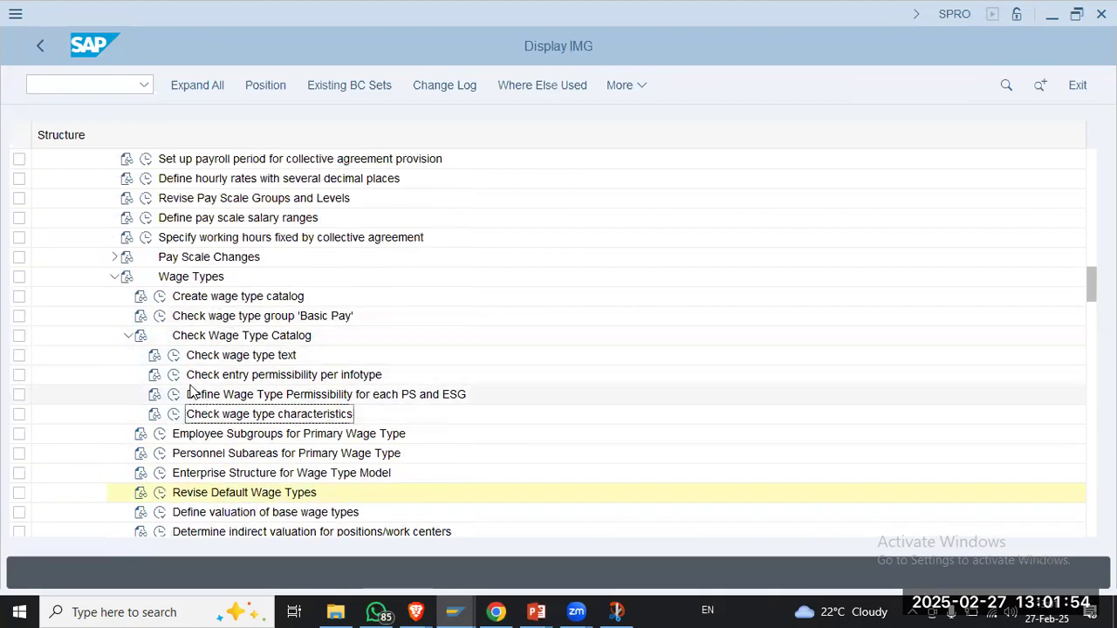
click(129, 336)
click(183, 397)
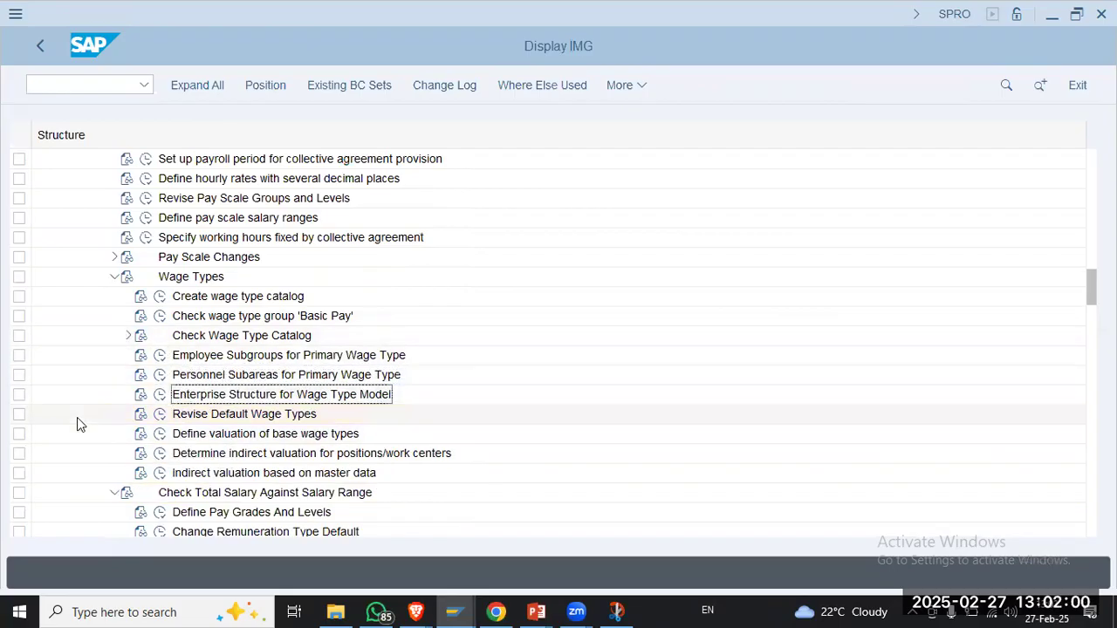
scroll(77, 417, down, 1)
click(247, 357)
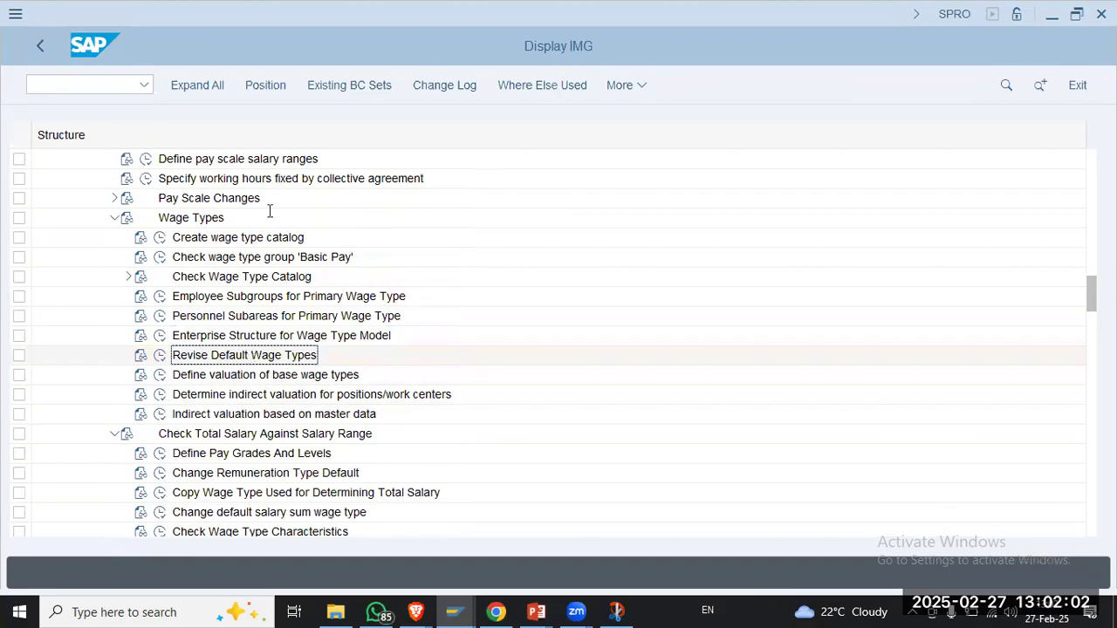
Step: Switch to PowerPoint, consult the wage type permissibility and characteristics notes on slide 9, and return to SAP
key(alt+Tab)
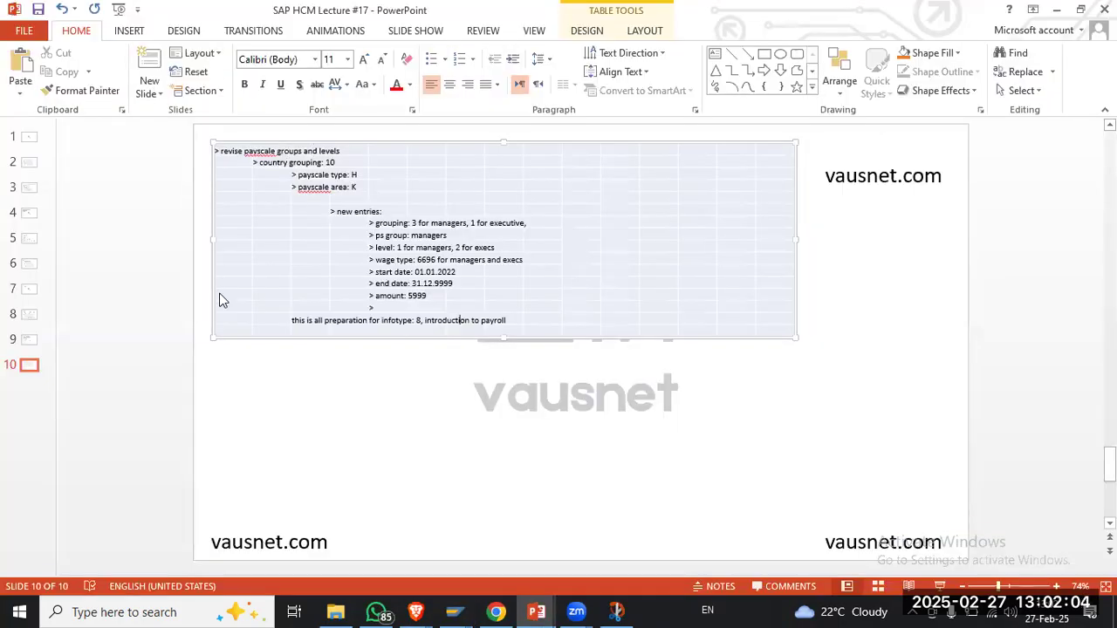
key(alt+Tab)
key(alt+Tab)
click(29, 340)
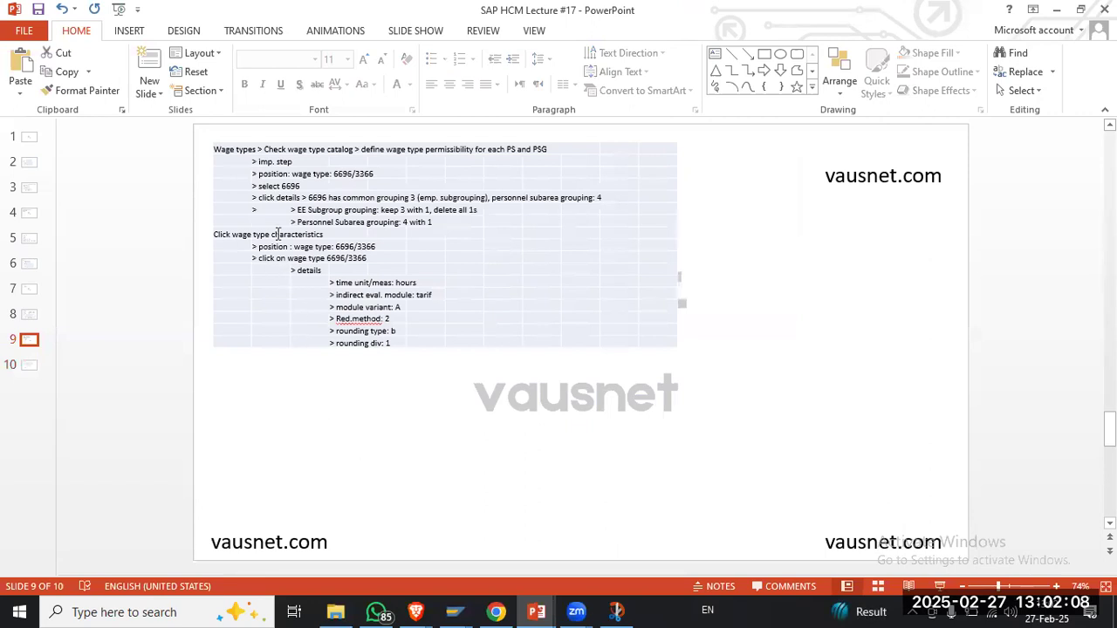
key(alt+Tab)
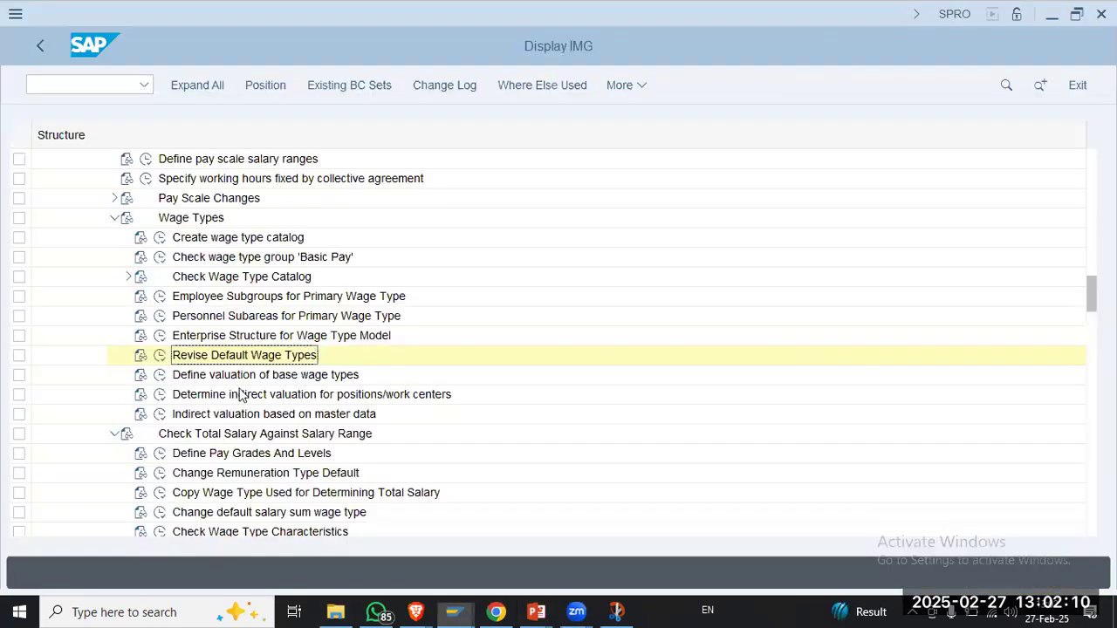
Step: Expand Check Wage Type Catalog, open Check wage type characteristics and display the details of wage type 3371, Payscale Salary-Caltex
click(221, 375)
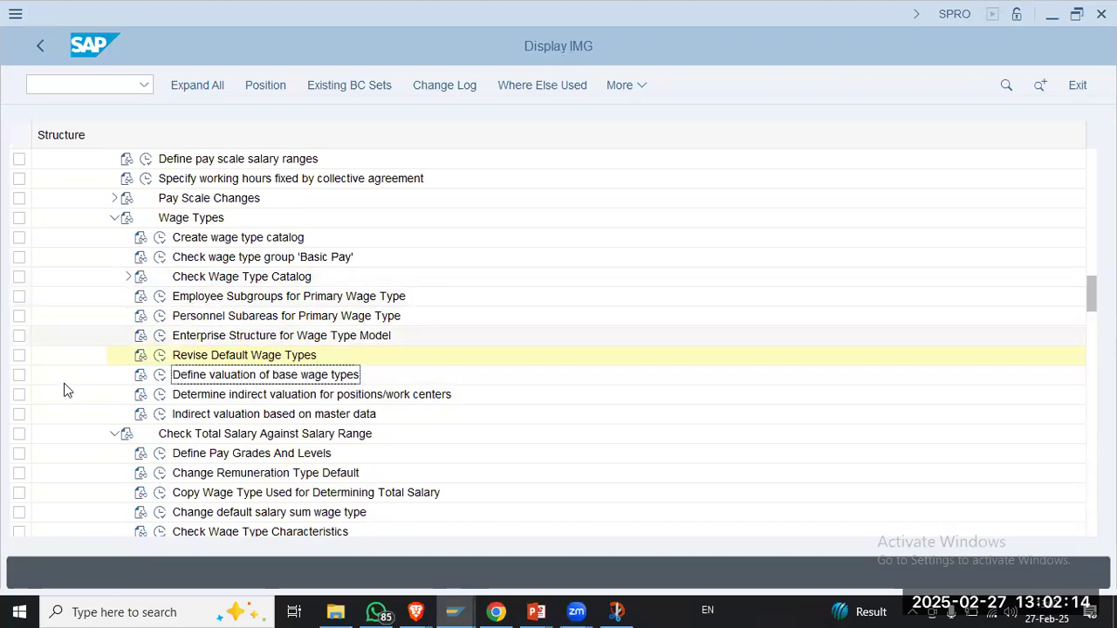
scroll(64, 389, down, 1)
scroll(101, 459, down, 1)
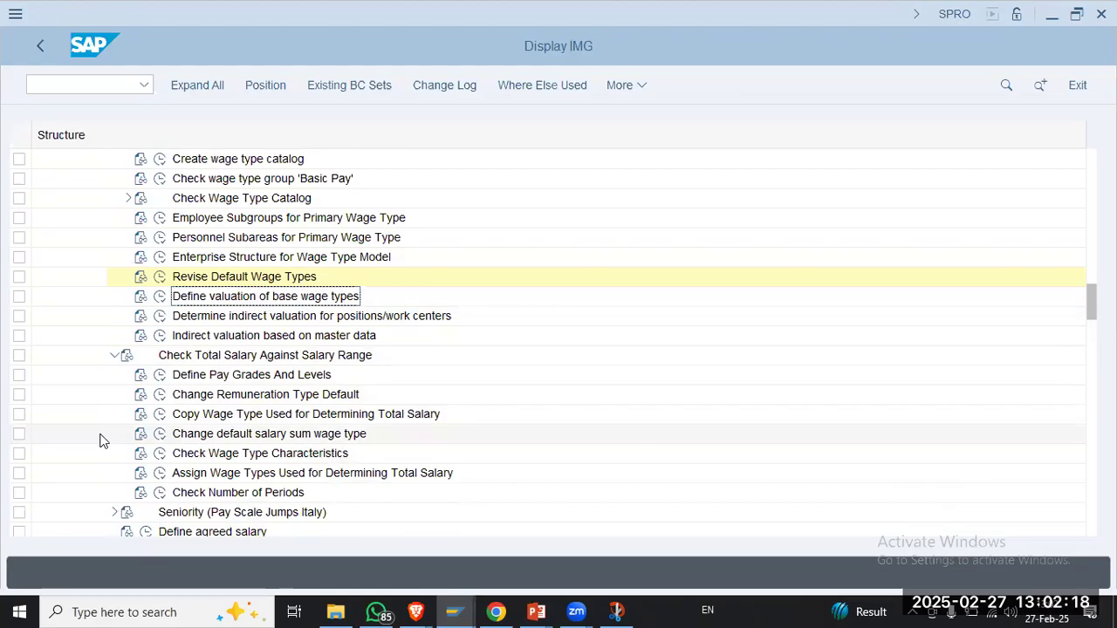
scroll(99, 441, down, 4)
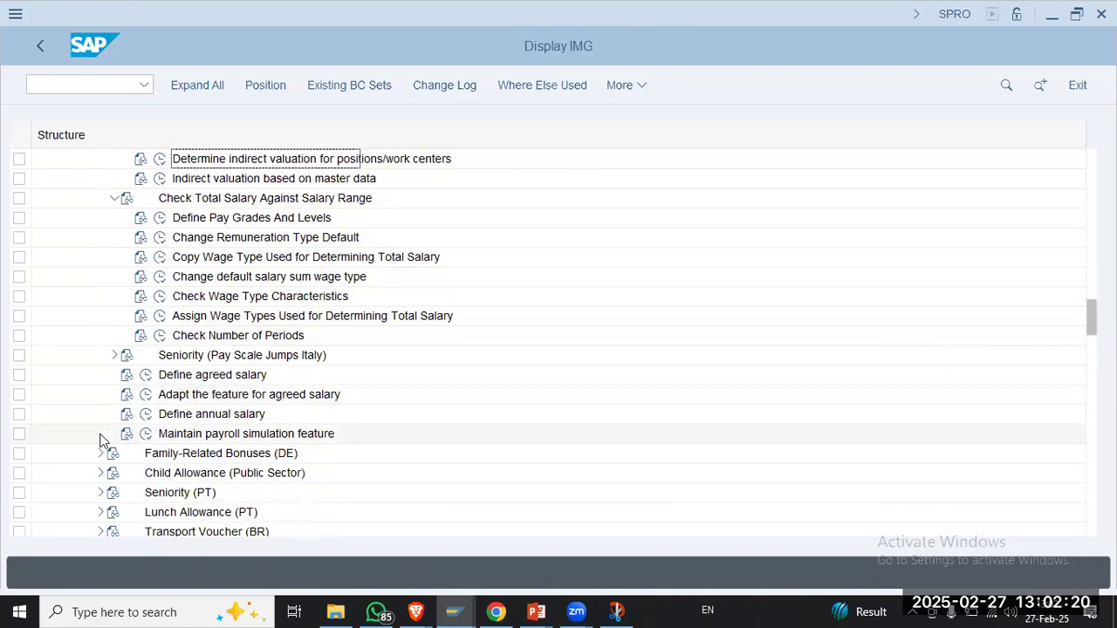
scroll(99, 441, up, 8)
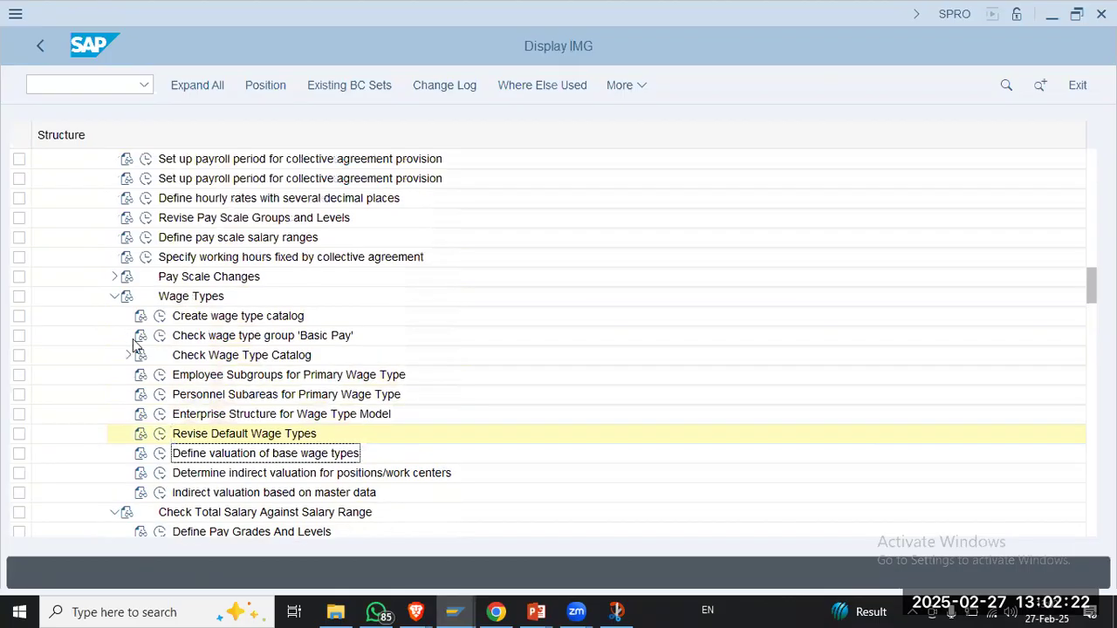
scroll(133, 338, up, 1)
scroll(133, 338, down, 2)
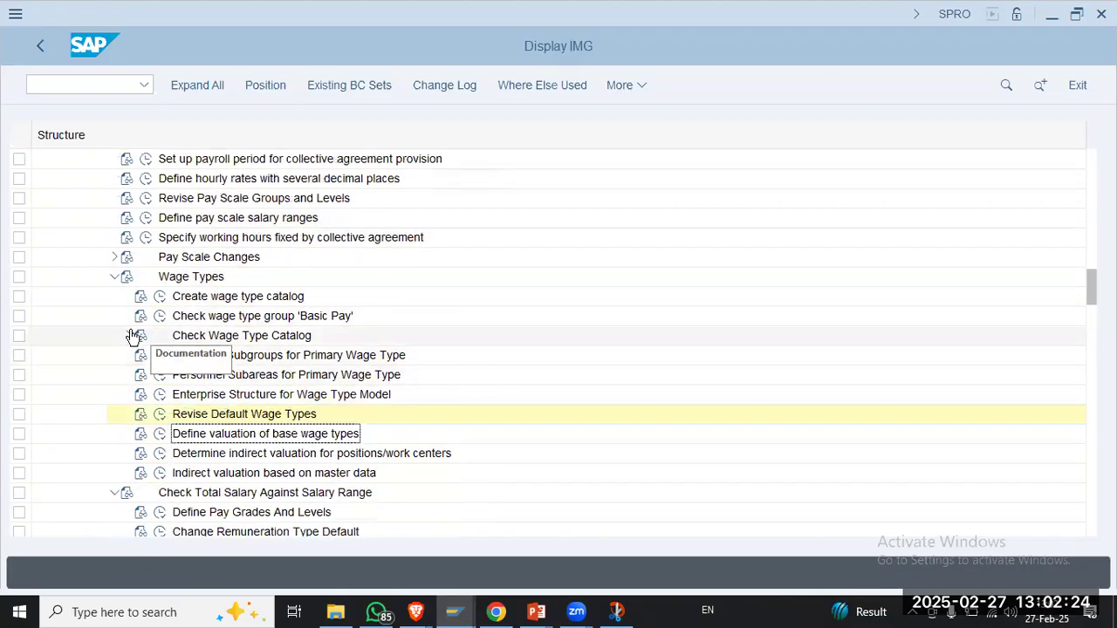
click(128, 336)
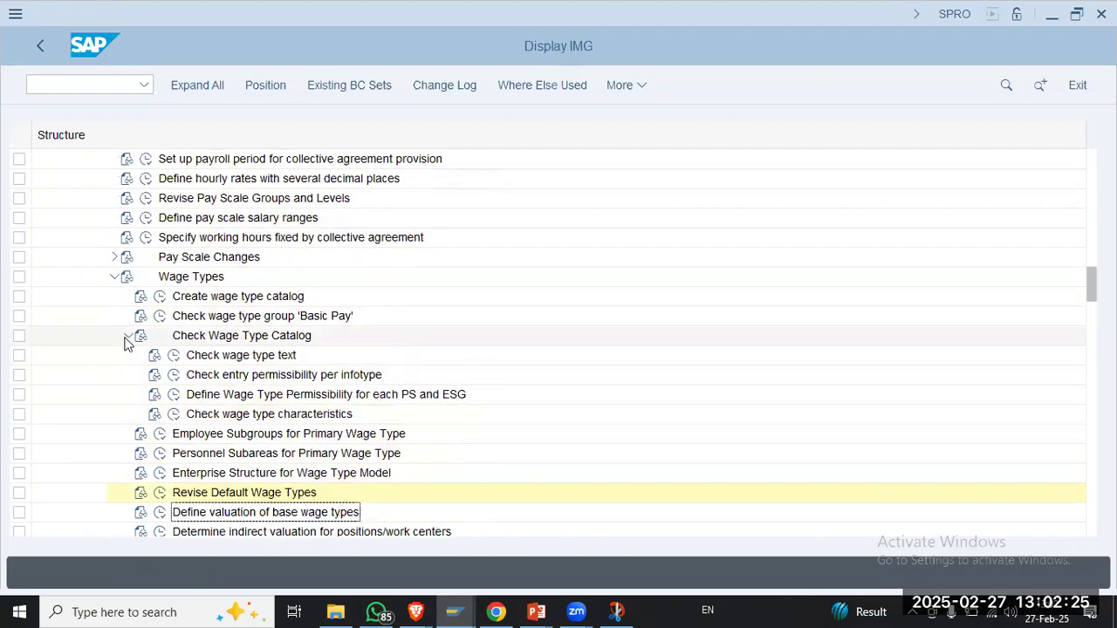
click(173, 413)
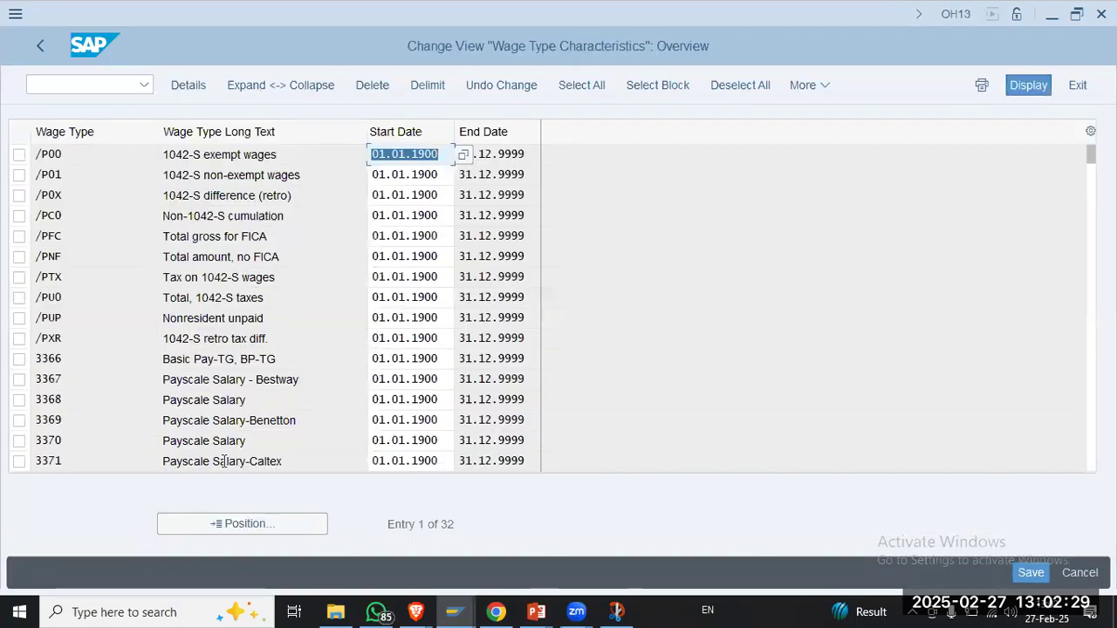
double_click(224, 461)
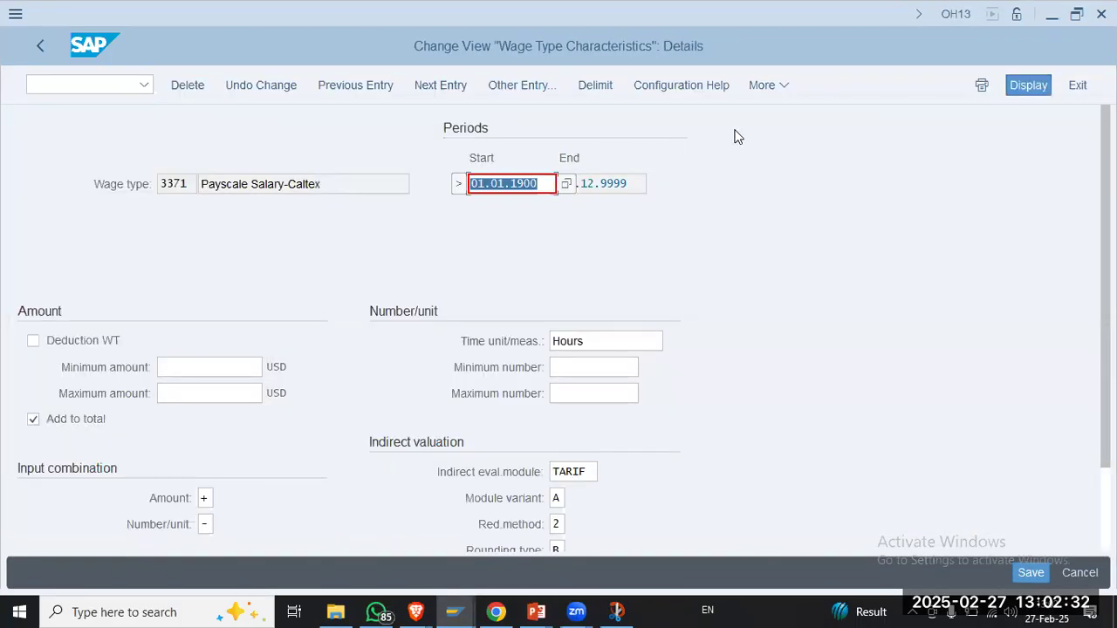
Step: Review the remaining characteristics of wage type 3371, compare them with the slide 9 notes in PowerPoint, and return to the SAP IMG structure
scroll(698, 429, down, 2)
scroll(698, 429, up, 2)
key(alt+Tab)
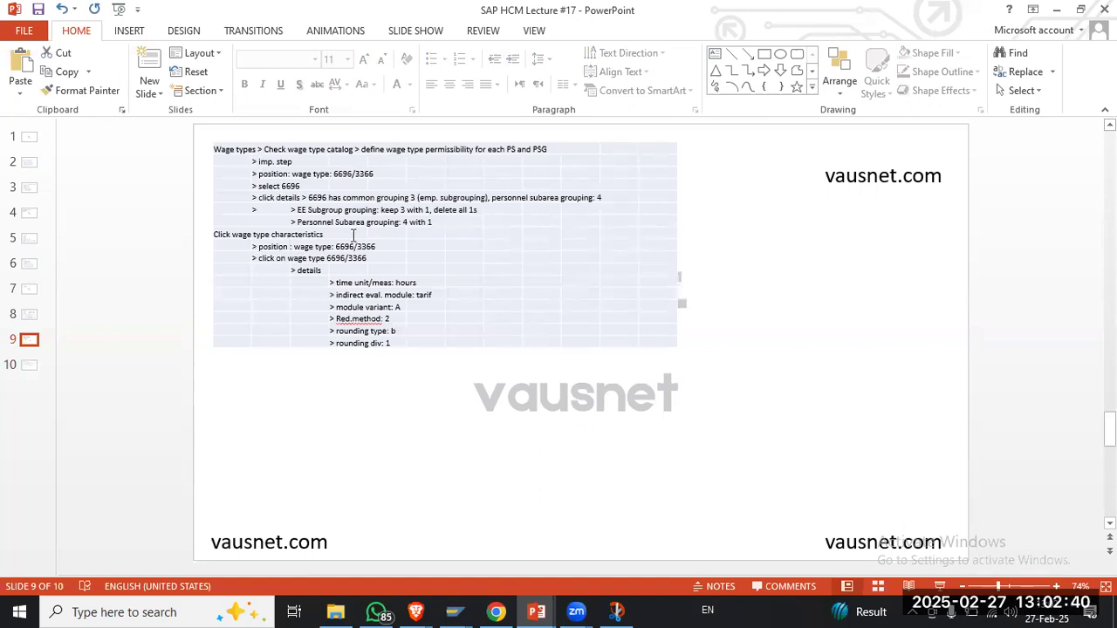
key(alt+Tab)
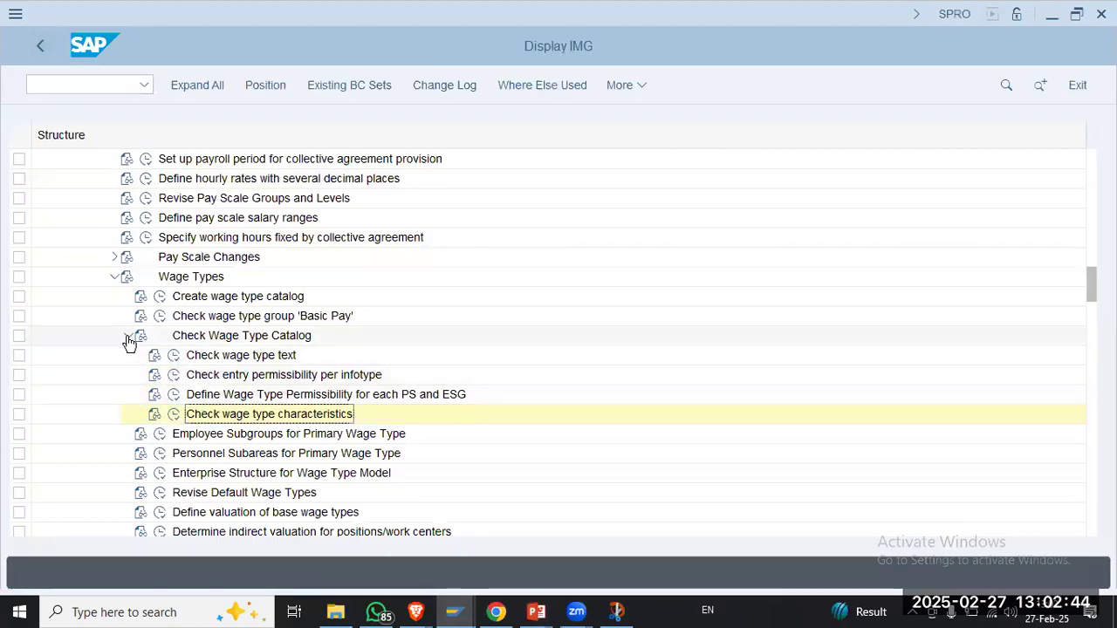
Step: Collapse Check Wage Type Catalog and go over the remaining Wage Types activities down to Revise Default Wage Types
click(223, 436)
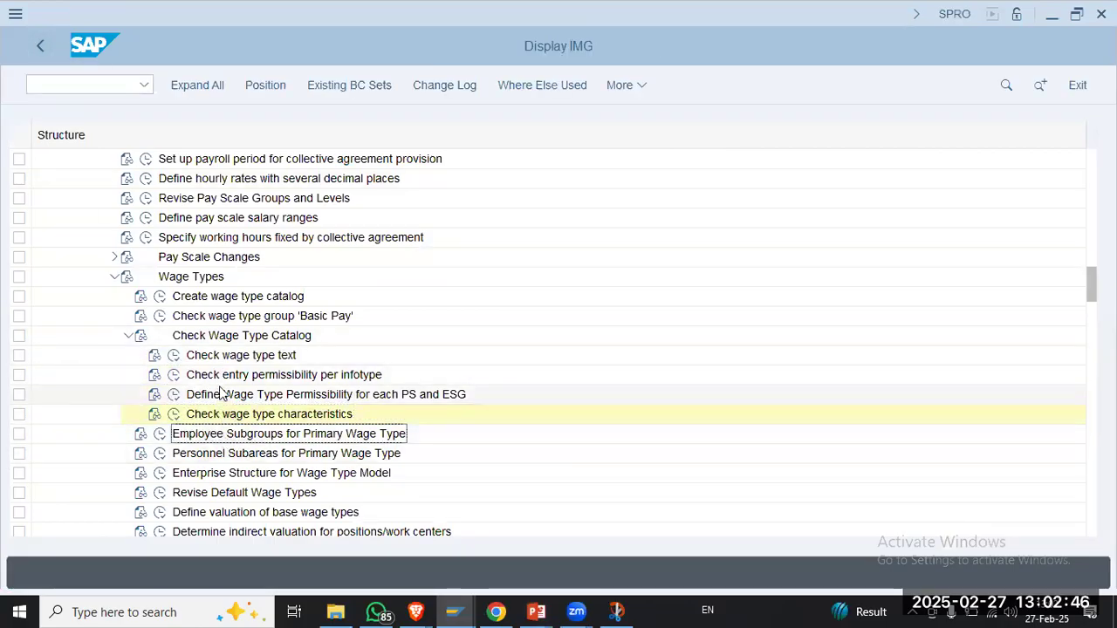
click(231, 355)
click(126, 336)
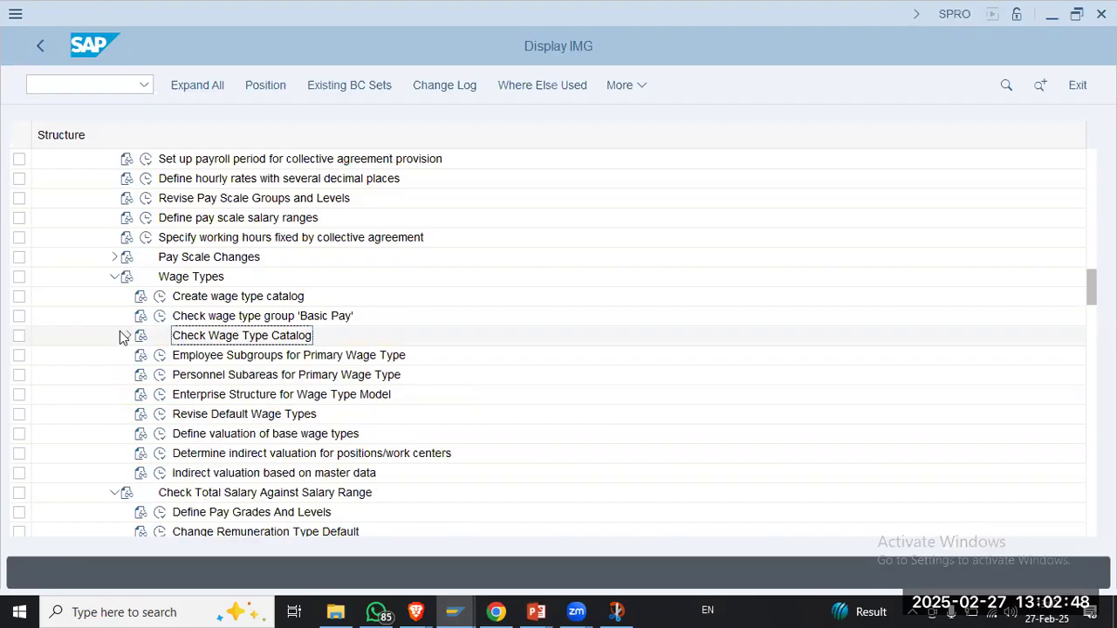
click(220, 316)
click(225, 298)
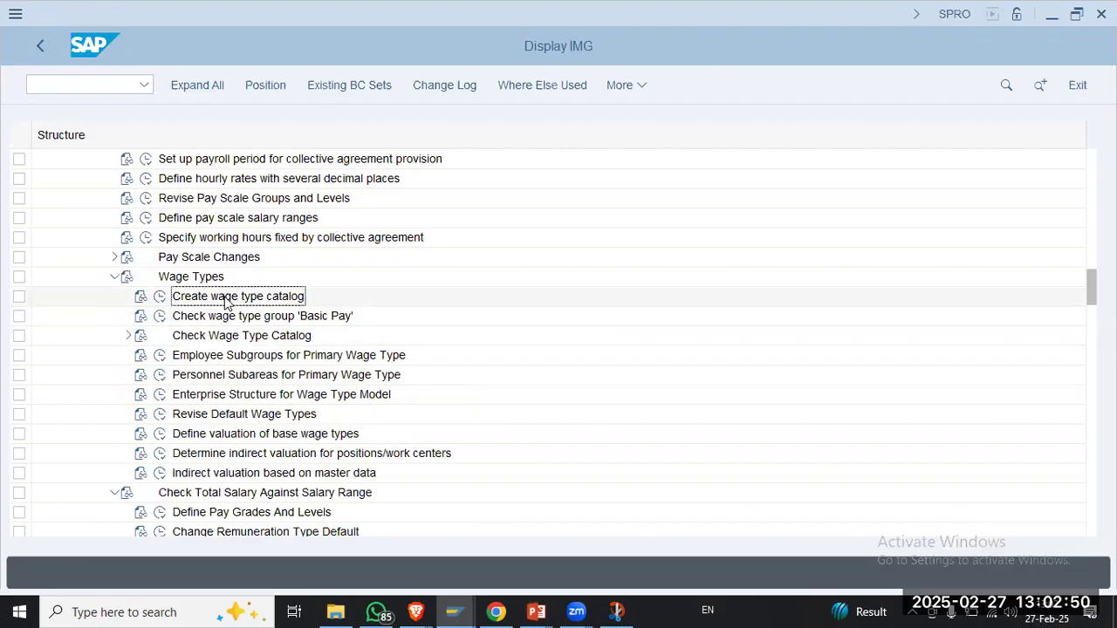
click(225, 415)
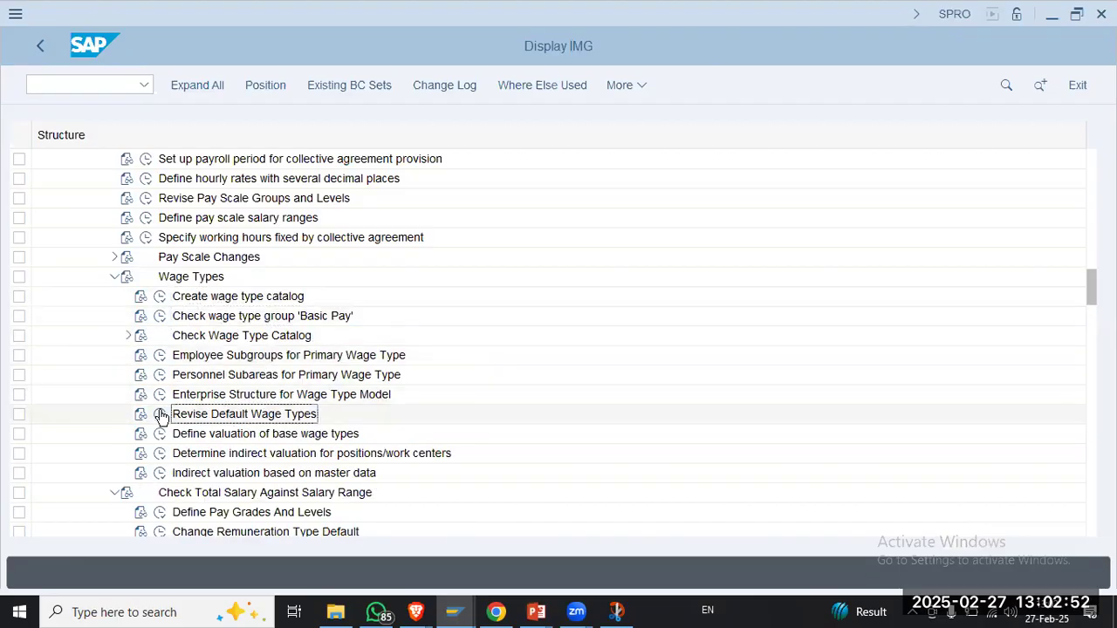
Step: Open Define valuation of base wage types and examine the ANSAL entries, including valuated wage type 3371
scroll(174, 393, down, 1)
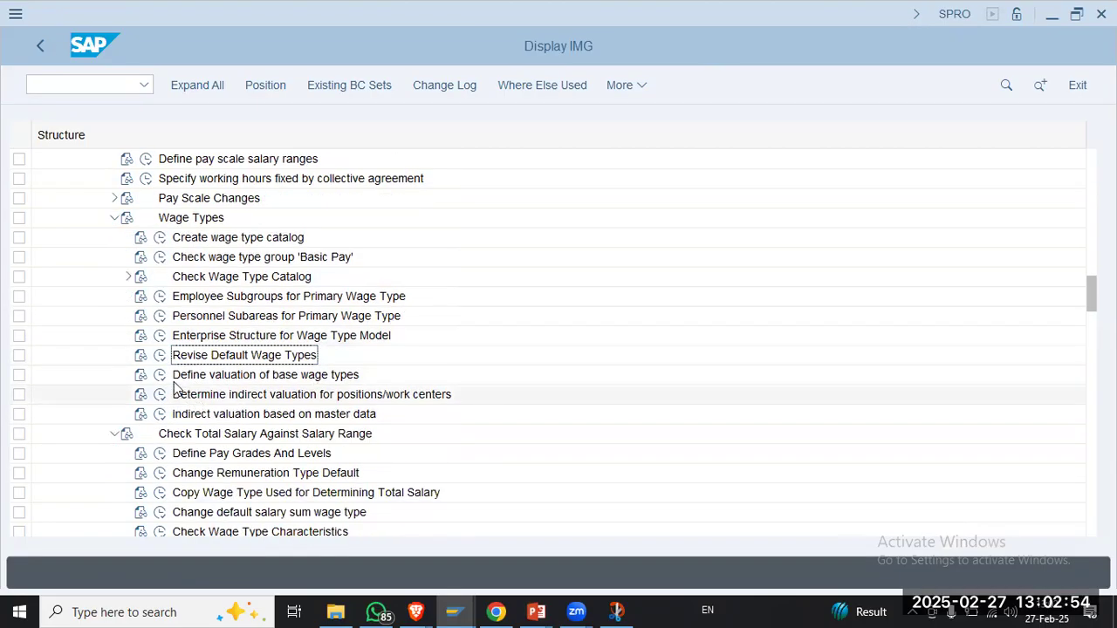
click(160, 374)
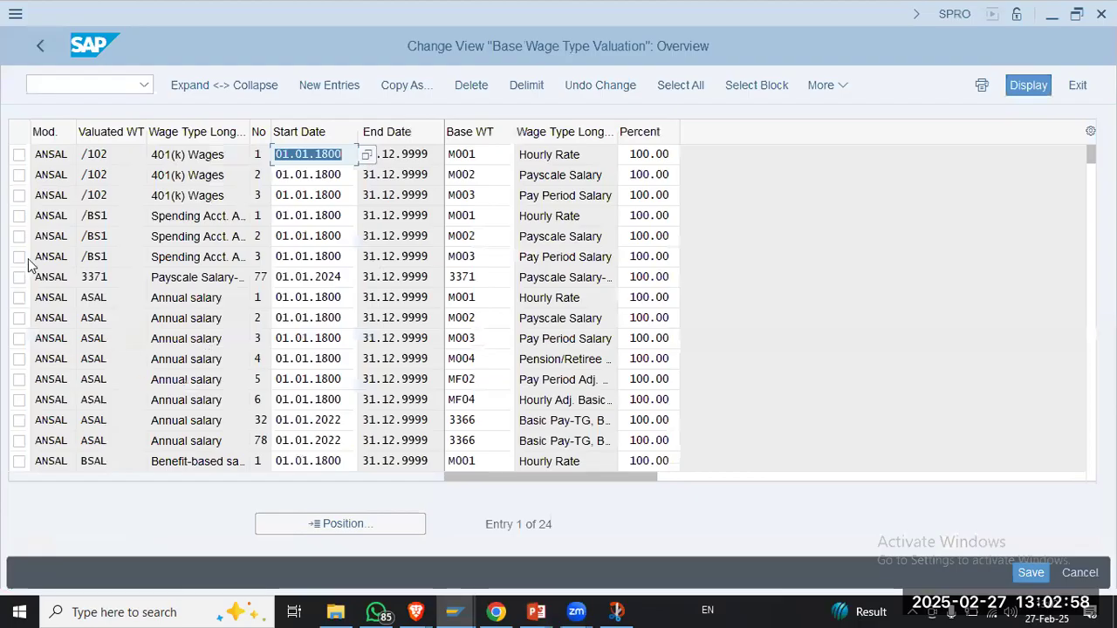
click(63, 156)
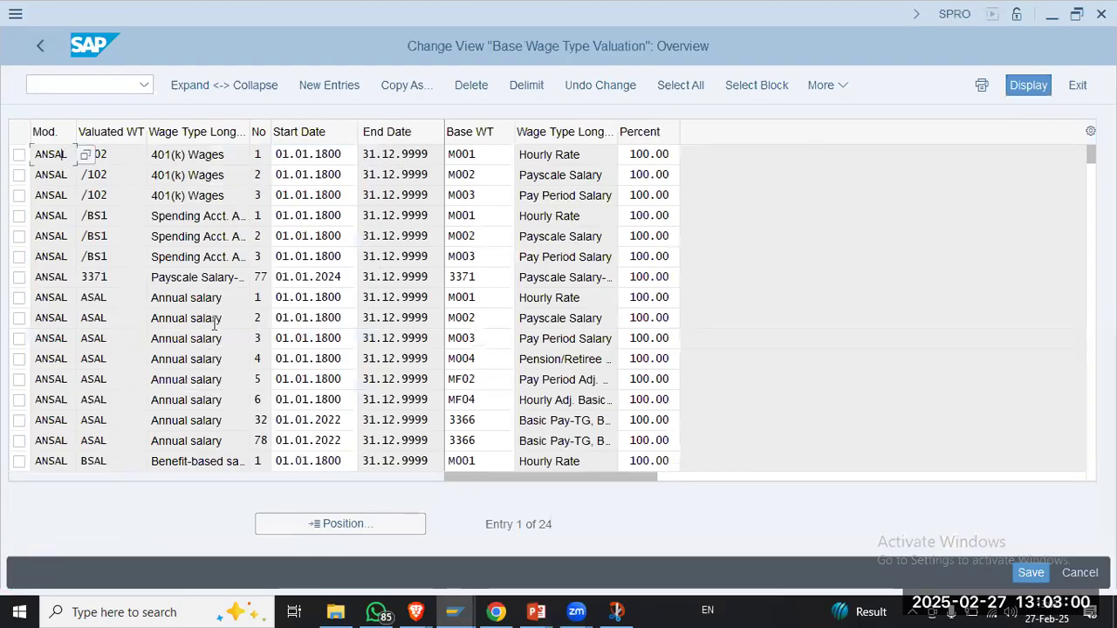
click(129, 237)
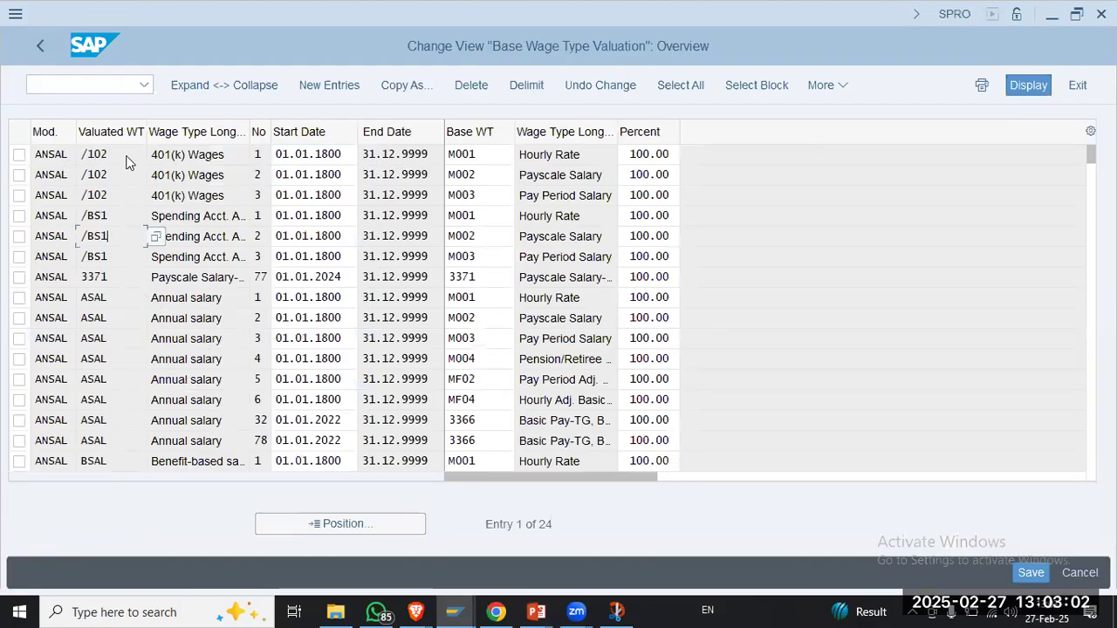
click(126, 276)
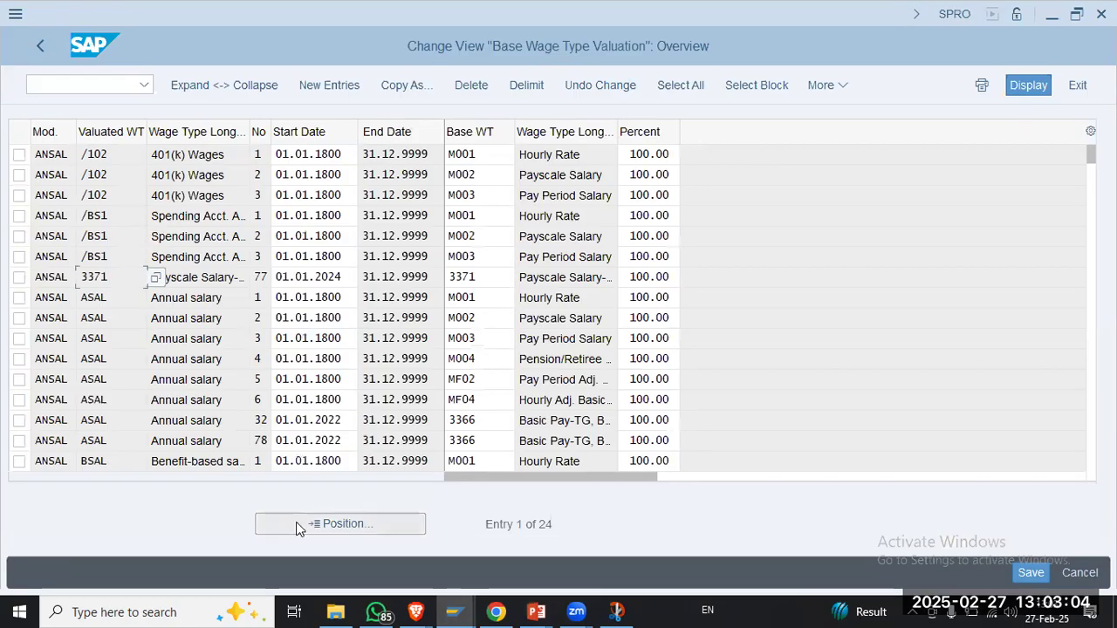
Step: Position the base wage type valuation list on module cltx, examine the entry reached, and return to the IMG structure
click(325, 521)
text(cltx)
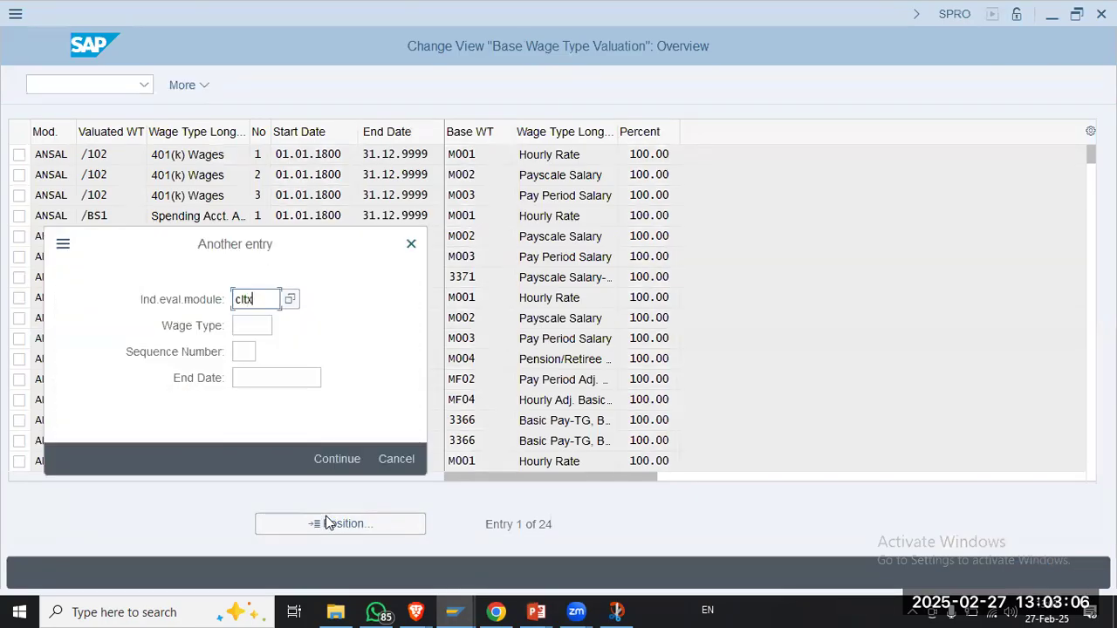
key(Return)
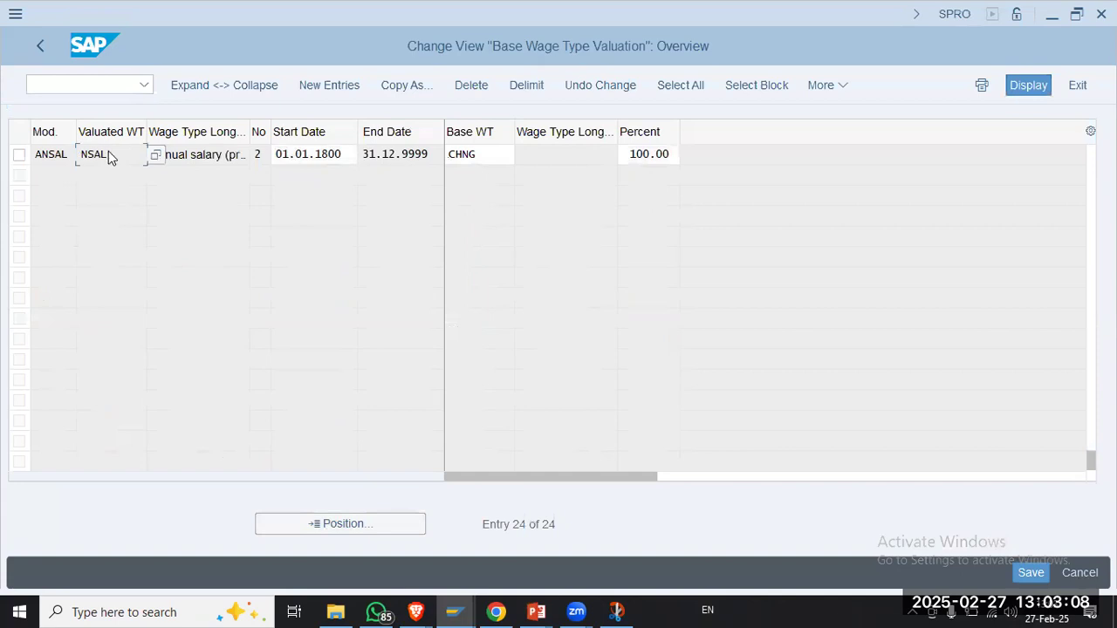
click(498, 156)
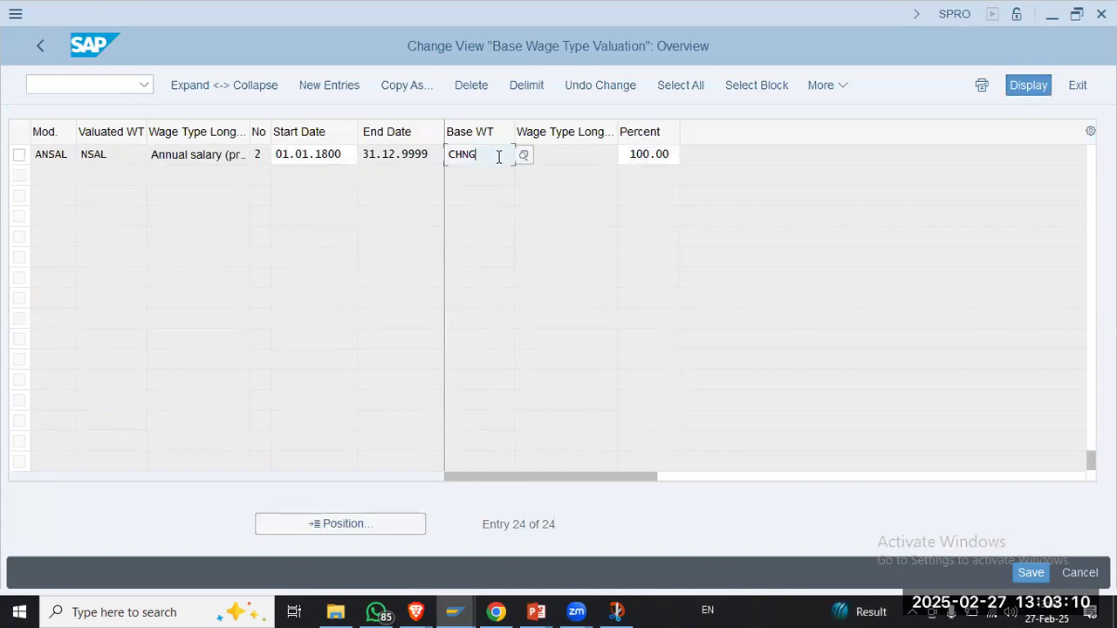
click(641, 153)
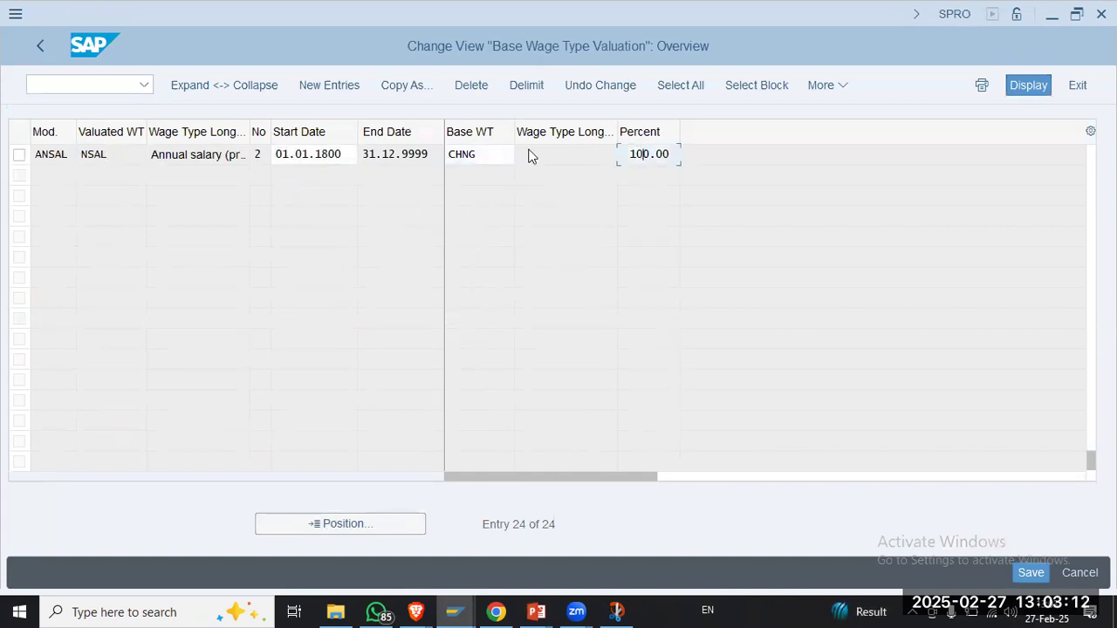
click(104, 161)
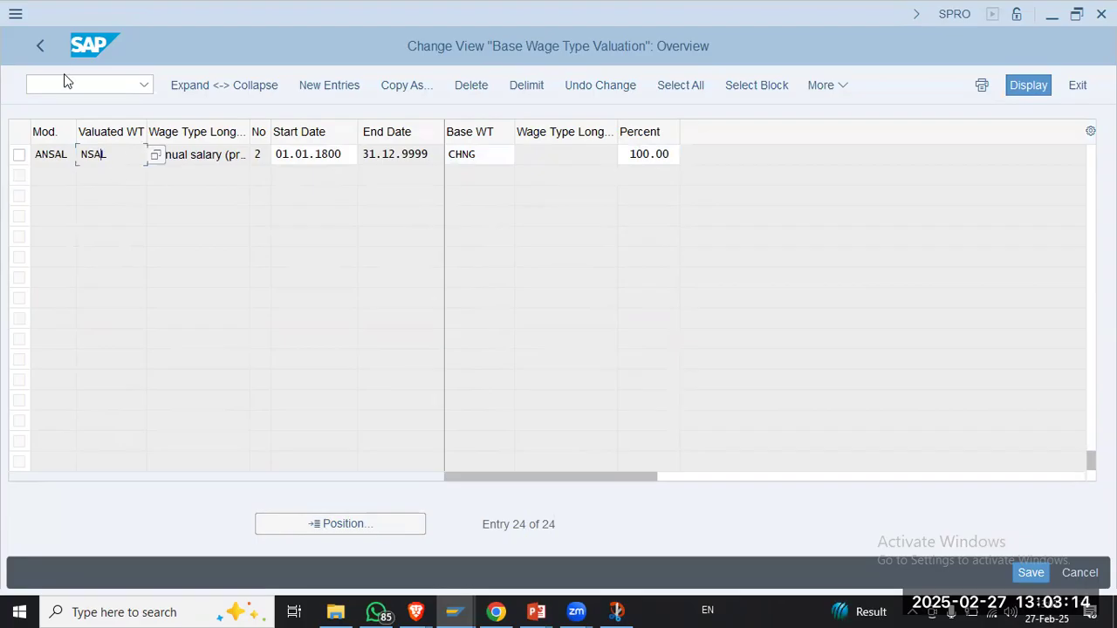
click(219, 155)
click(38, 45)
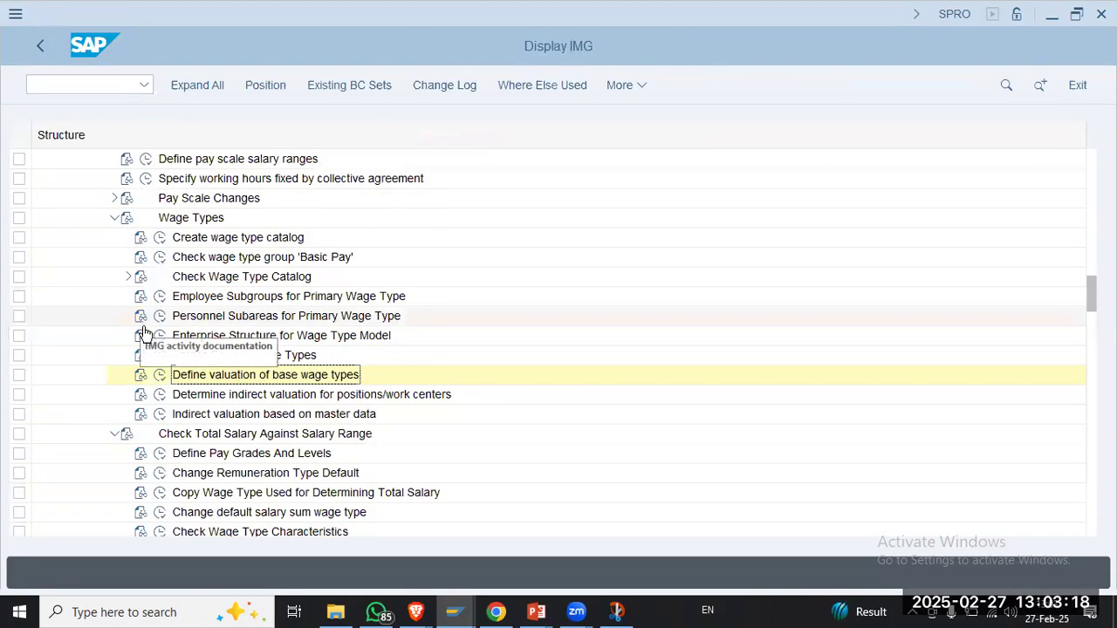
Step: Reopen Define valuation of base wage types and look through the ANSAL entries to the end of the list
click(161, 375)
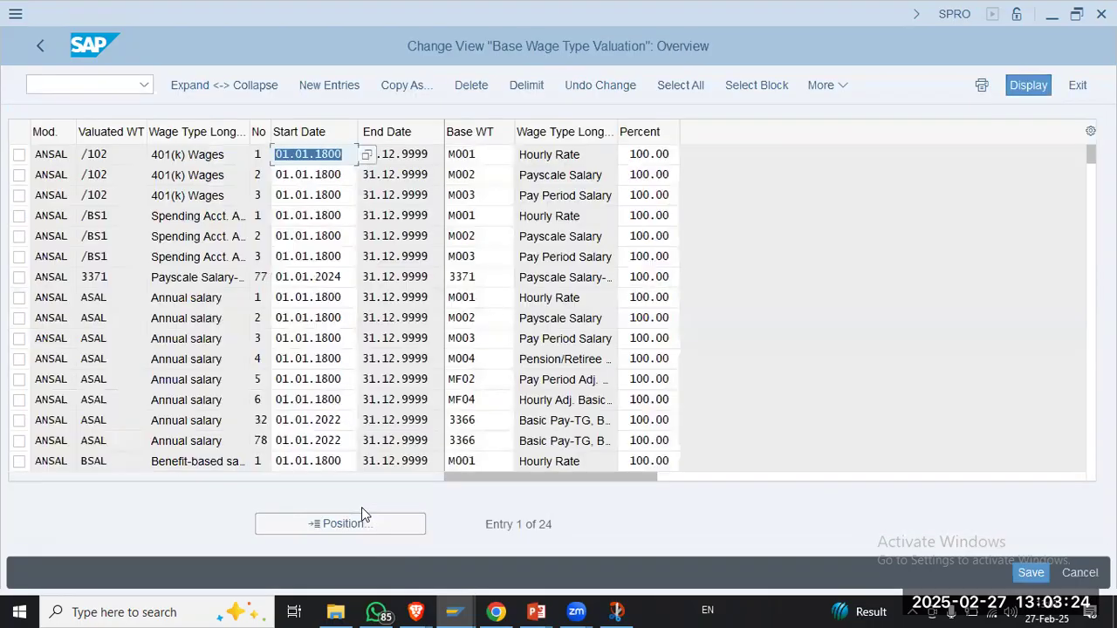
scroll(117, 356, down, 3)
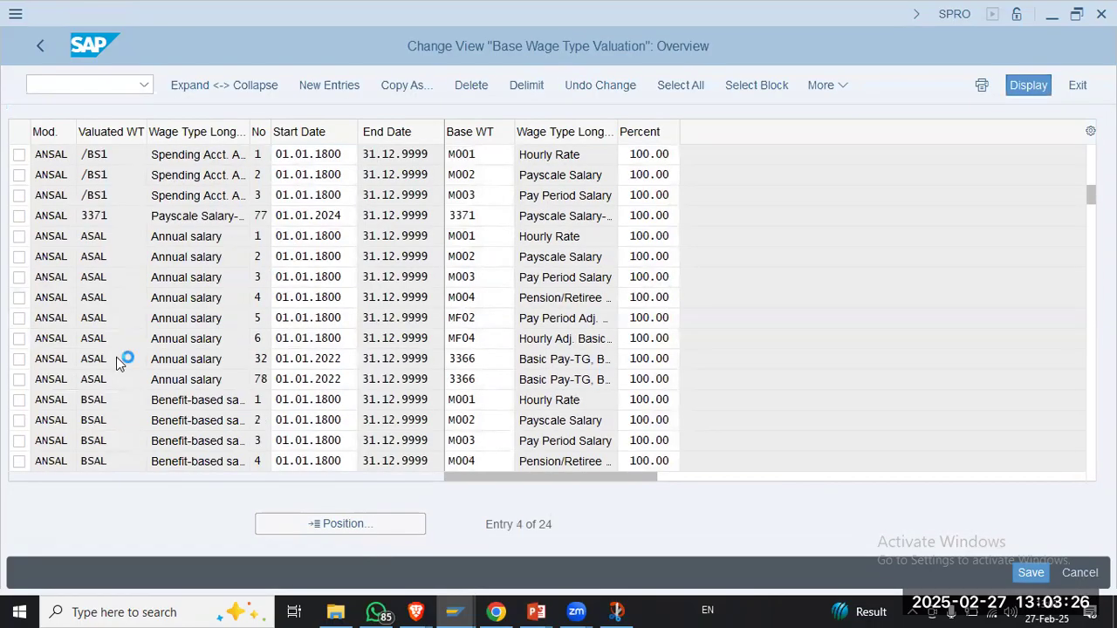
scroll(116, 357, down, 2)
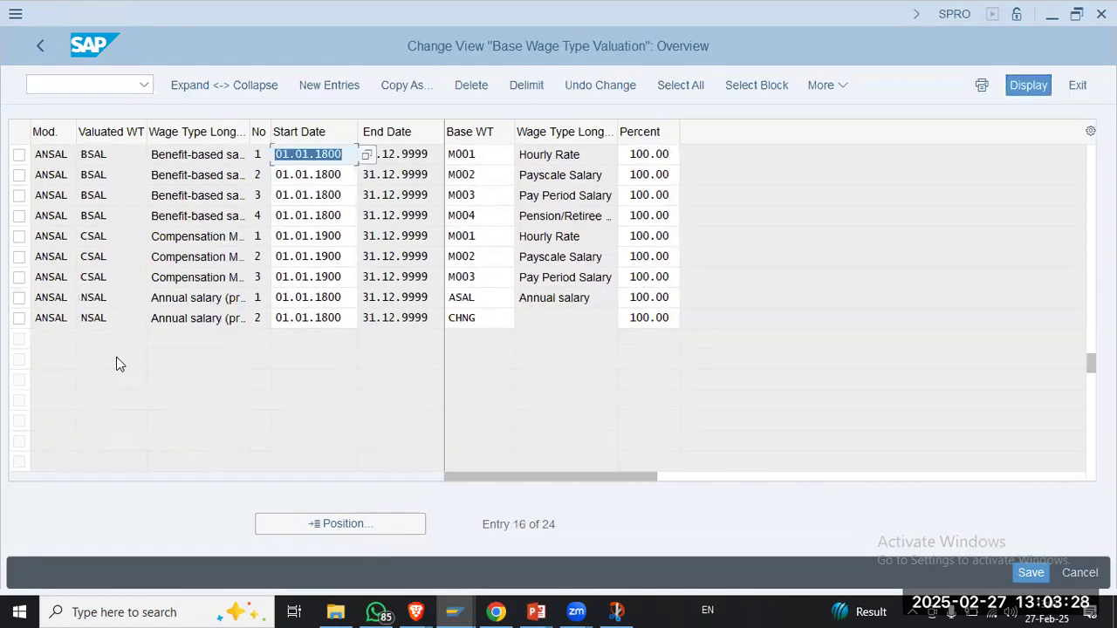
scroll(116, 356, up, 1)
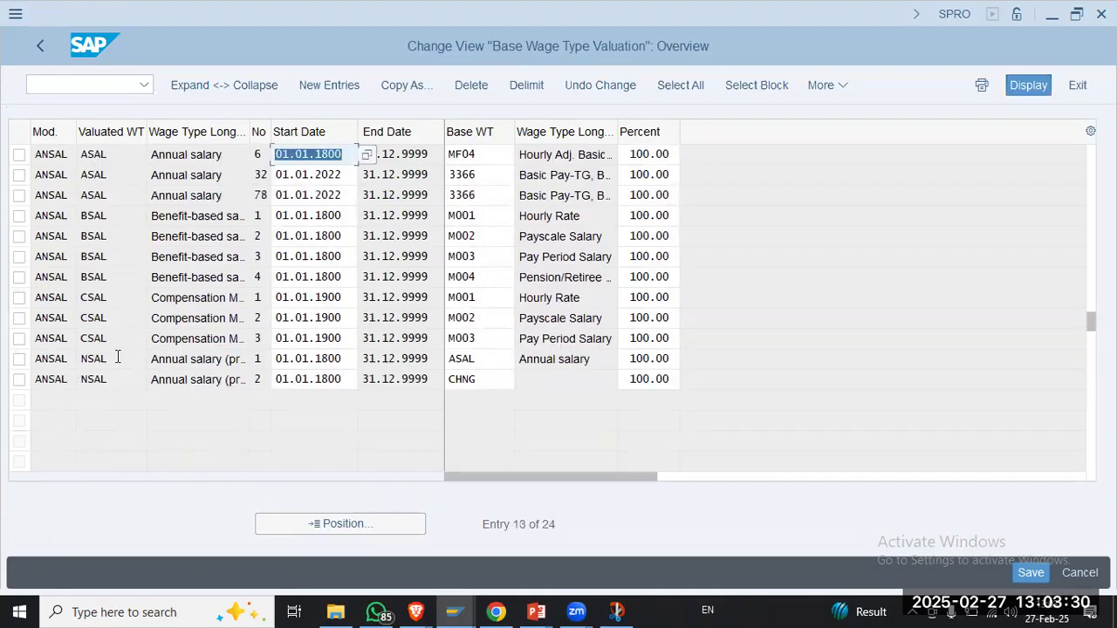
scroll(117, 357, up, 1)
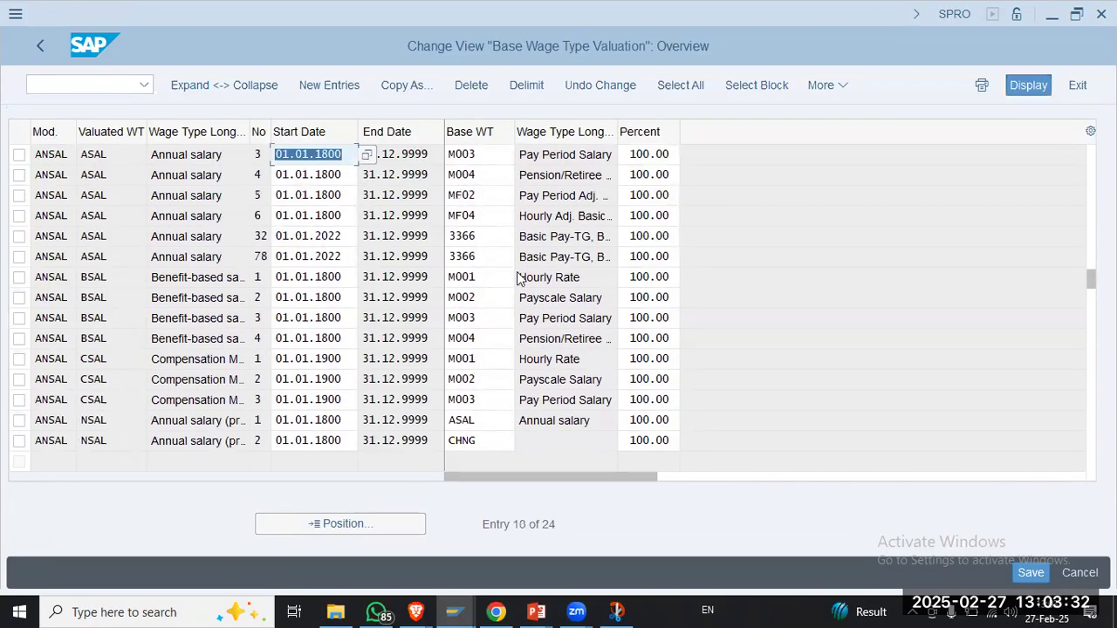
Step: Start a new base wage type valuation entry with module ansal and try cltx as the valuated wage type
click(329, 85)
text(ansal)
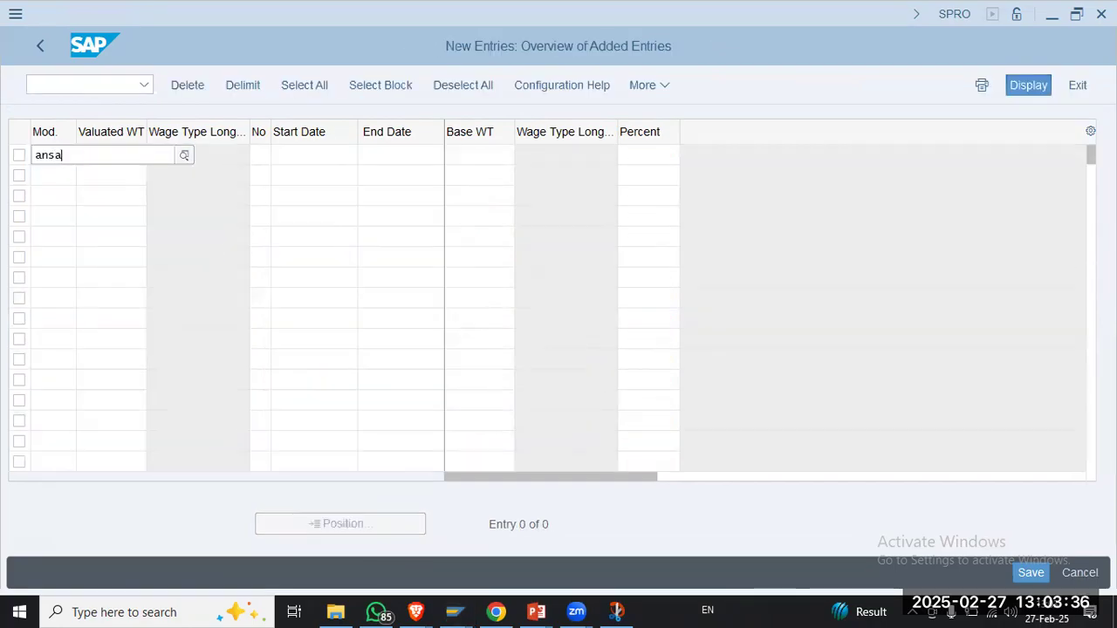
key(Tab)
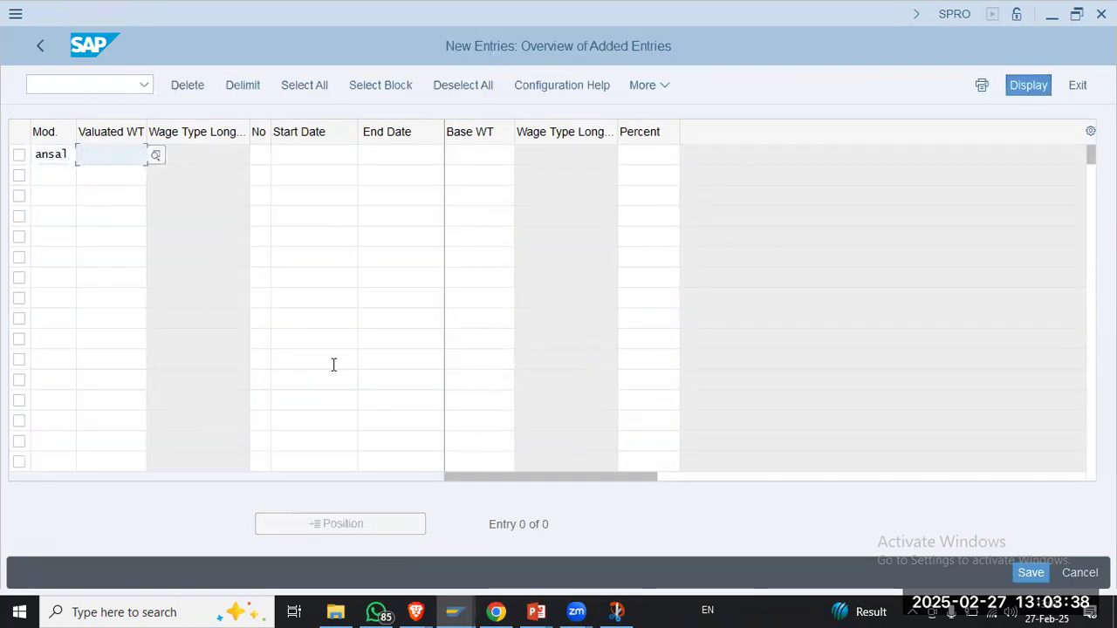
text(cltx)
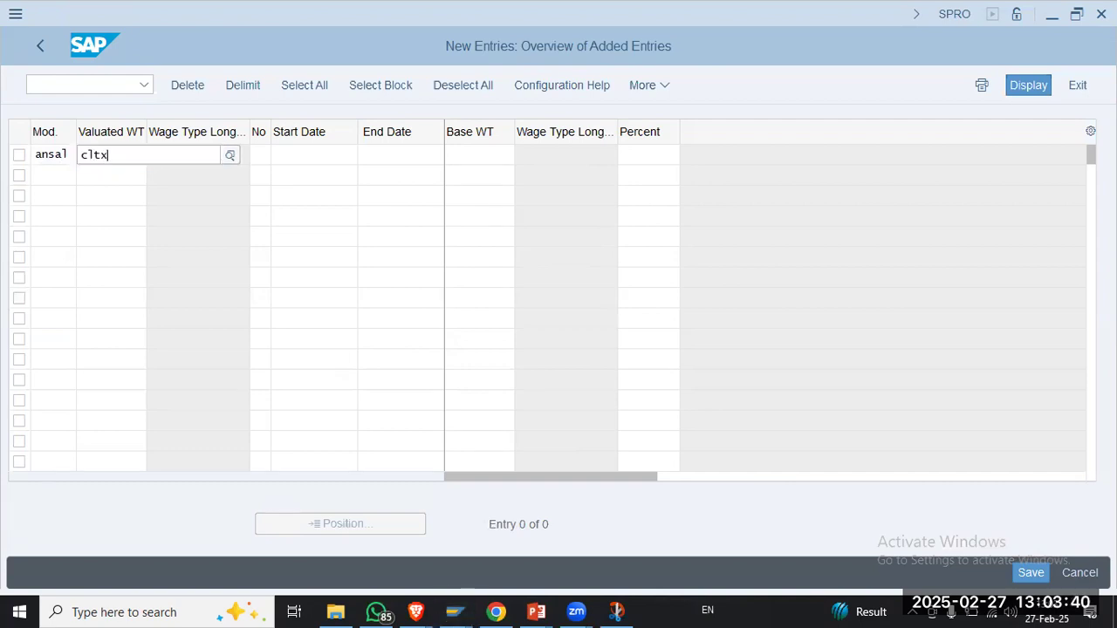
key(Return)
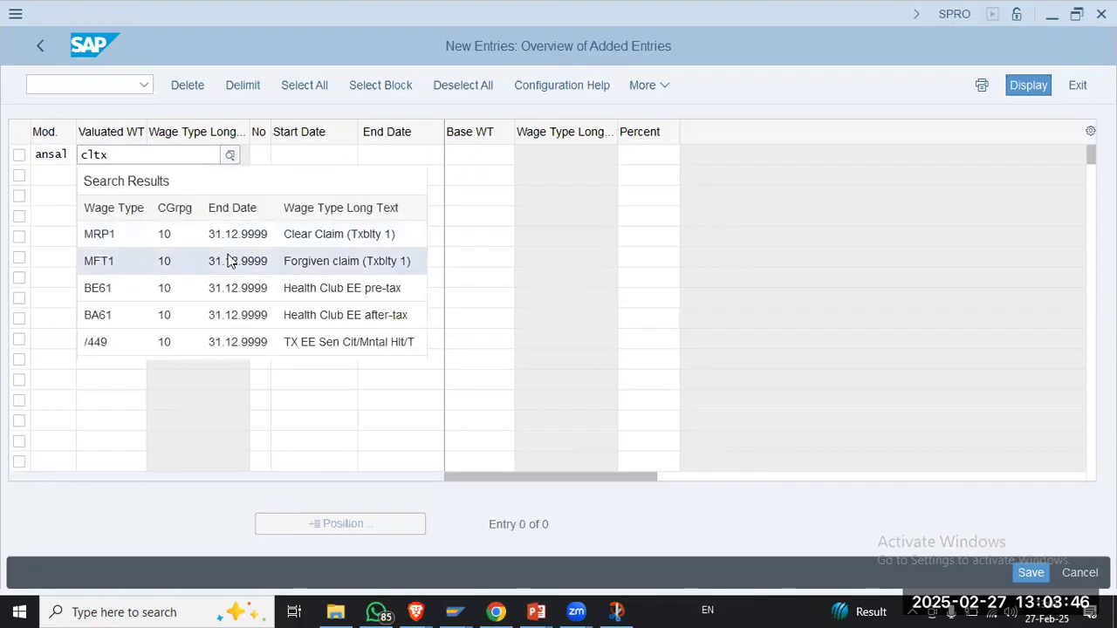
Step: Open the value list for the valuated wage type and rerun it with a maximum of 9999 hits
click(228, 154)
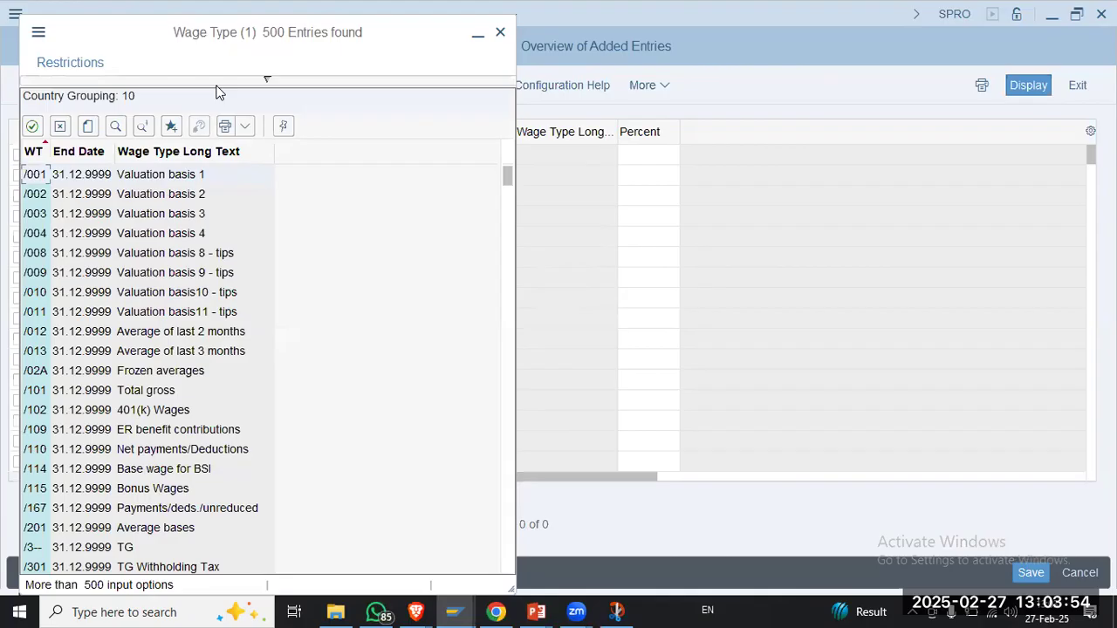
click(261, 78)
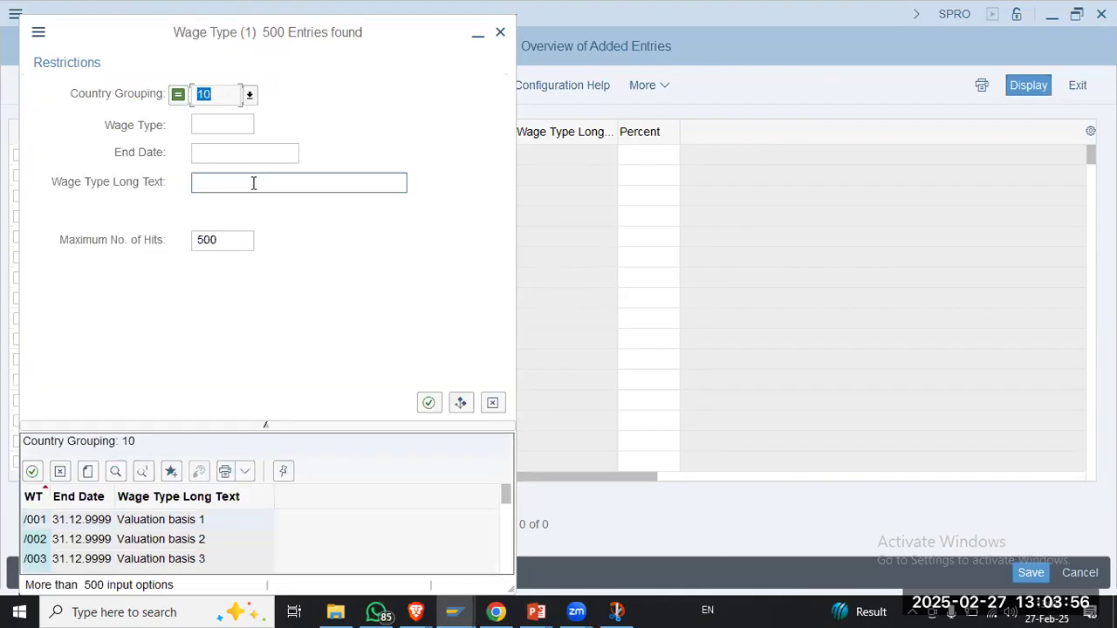
click(228, 240)
text(9)
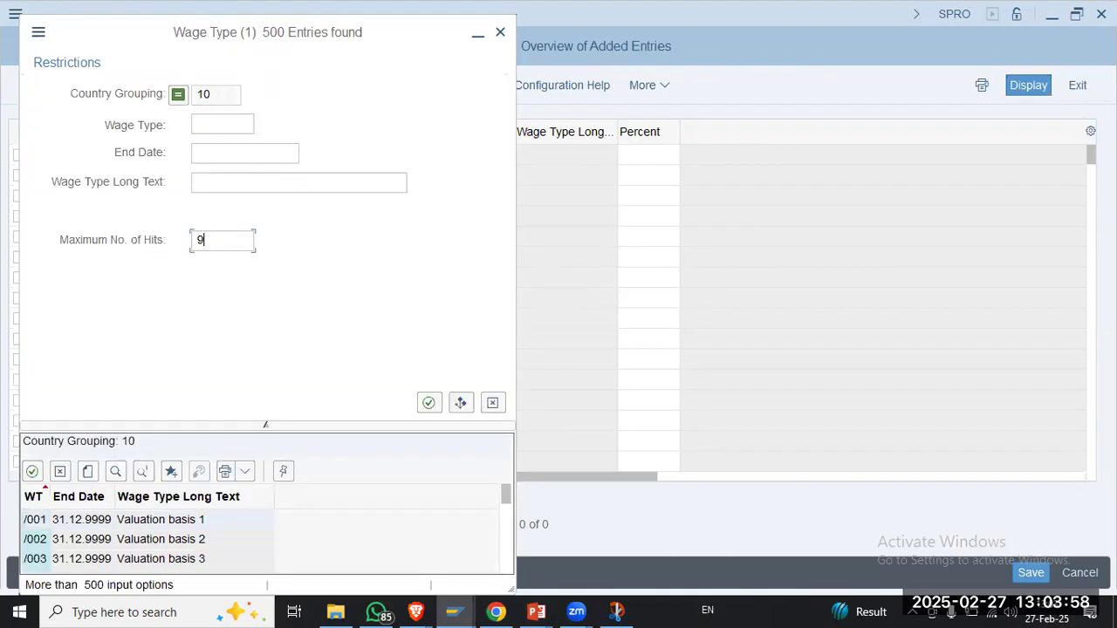
text(999)
key(Return)
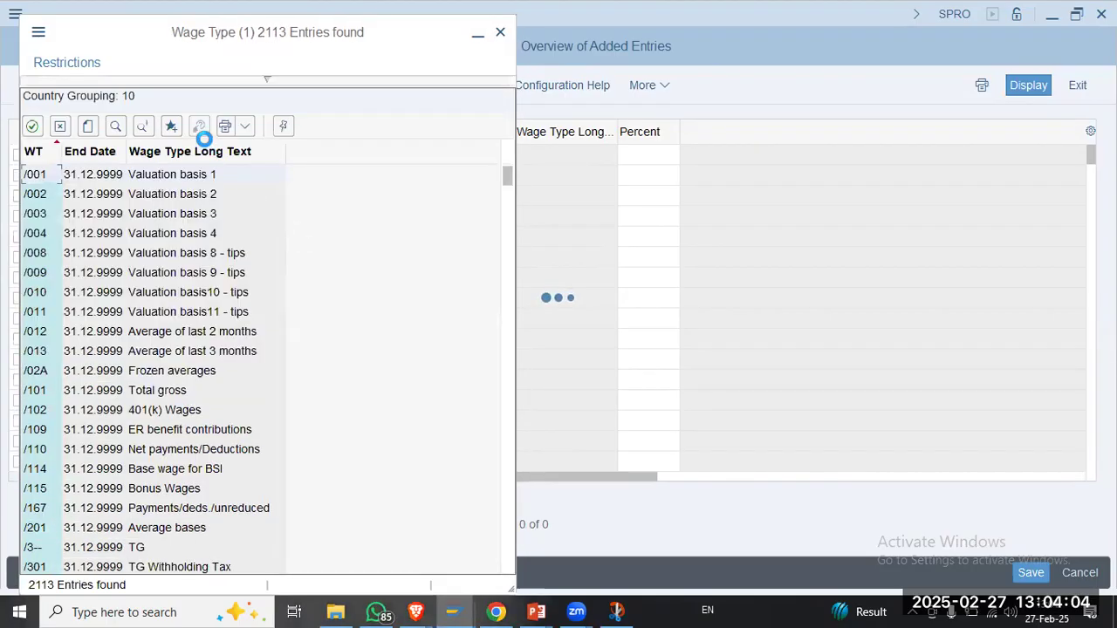
Step: Find wage type 3371, Payscale Salary-Caltex, in the value list and take it as the valuated wage type
click(116, 126)
text(3371)
key(Return)
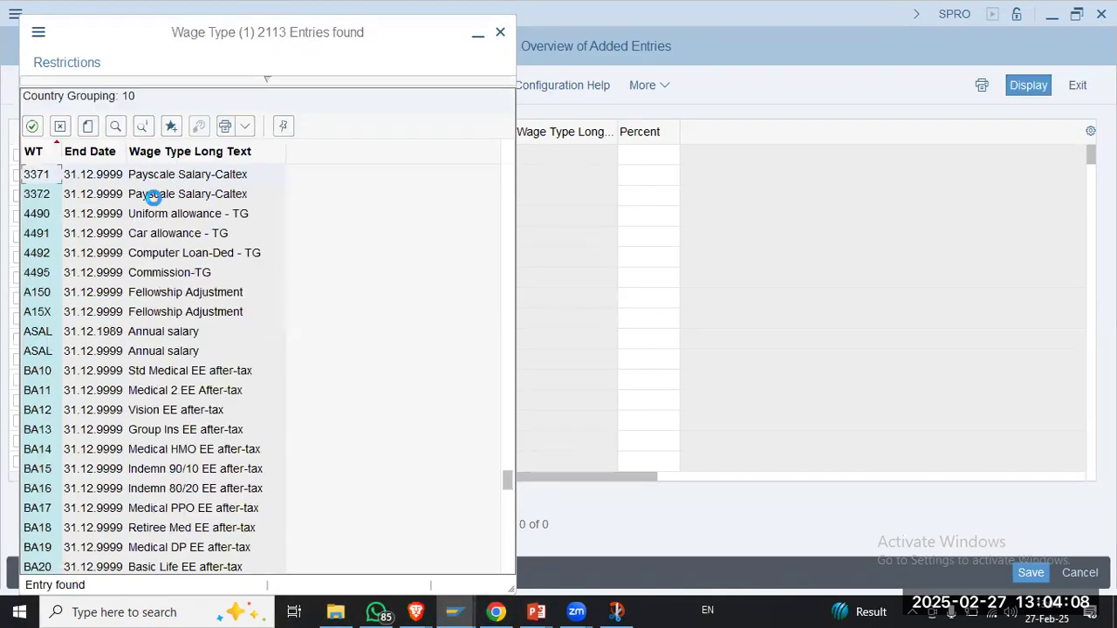
double_click(142, 177)
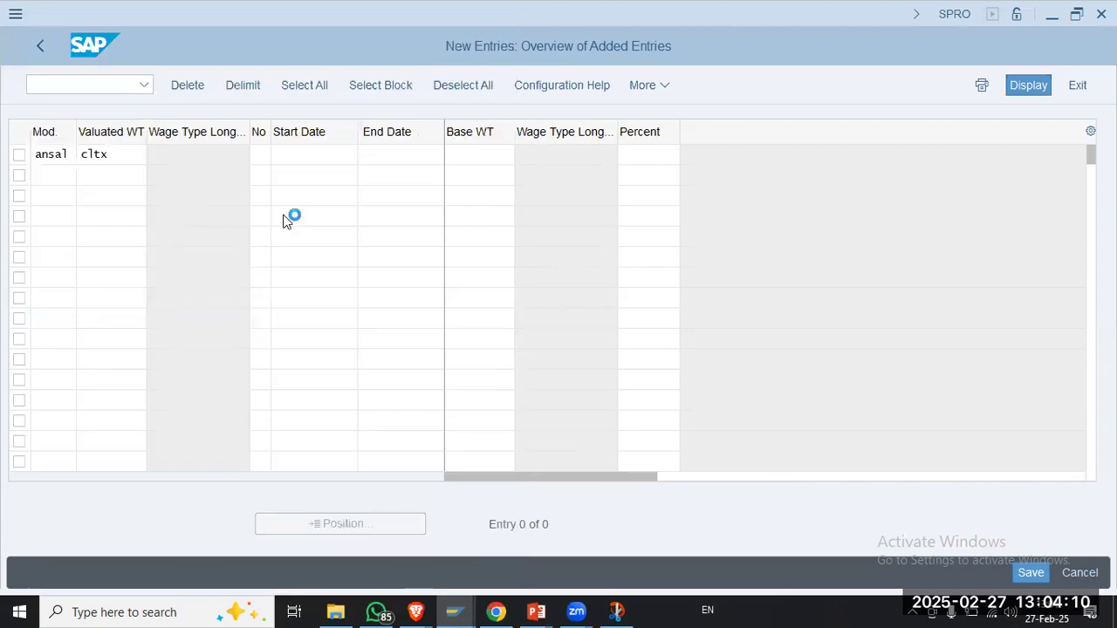
Step: Set the new entry's validity to 01.01.2024 through 31.12.9999, with base wage type 3371 and 100 percent
click(265, 153)
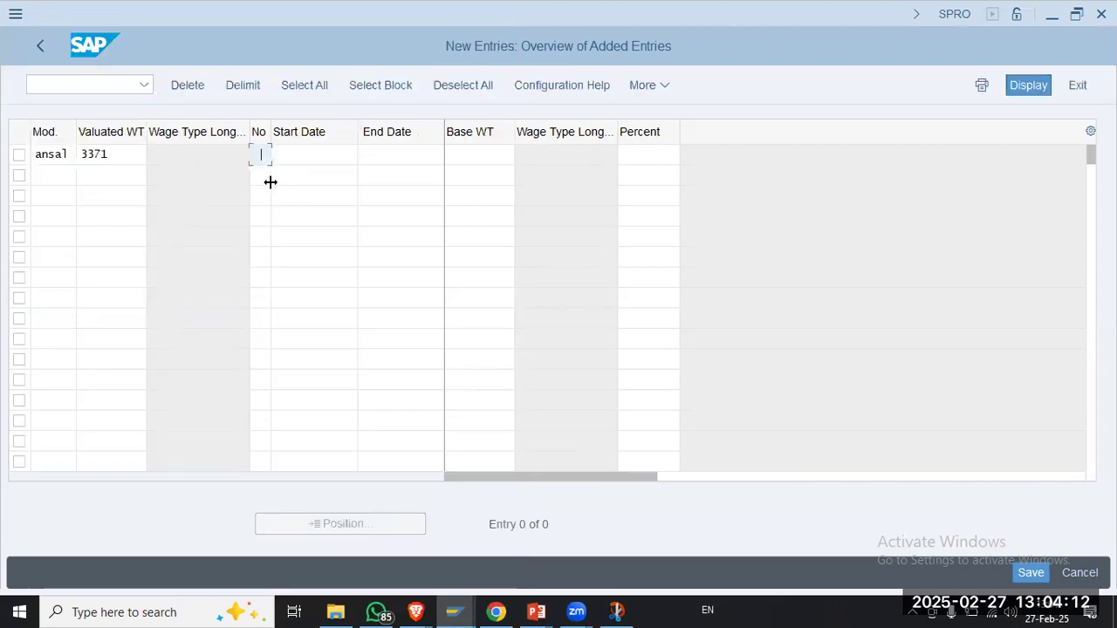
click(307, 162)
text(01.01.2024)
key(Tab)
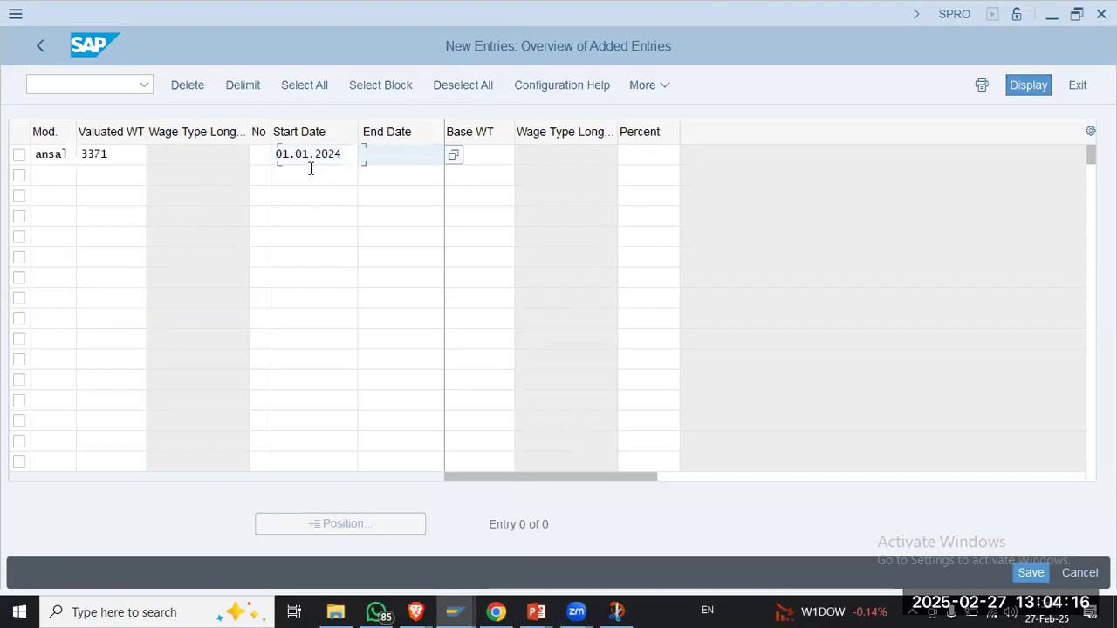
text(31.12)
text(.2)
key(BackSpace)
text(9999)
key(Tab)
text(3371)
key(Tab)
text(0)
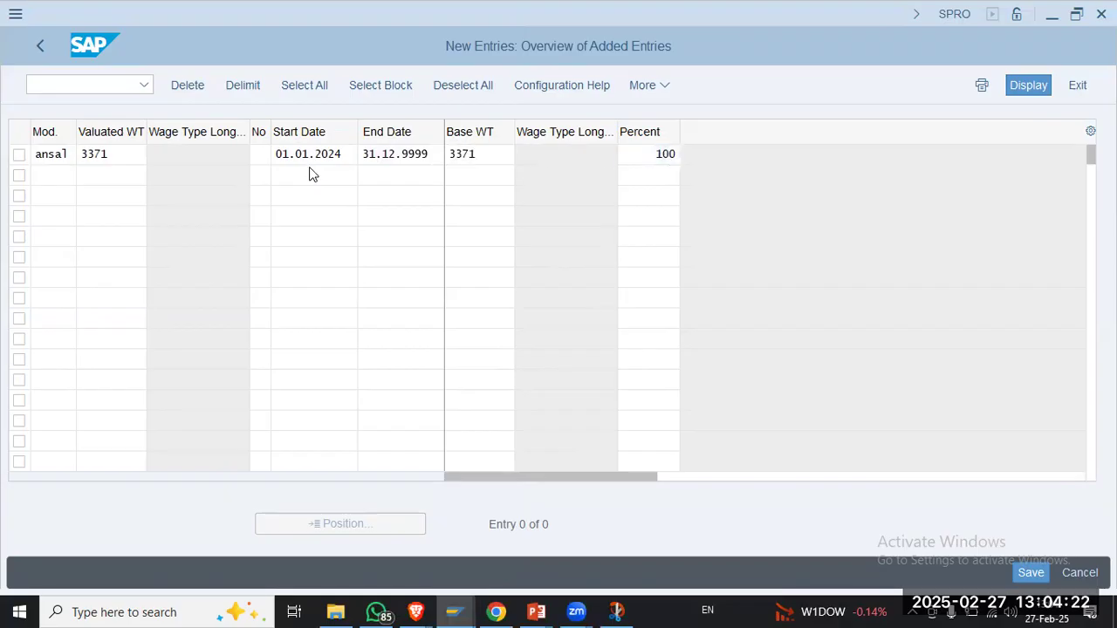
Step: Save the new base wage type valuation entry to the proposed CALTEX HCM Config customizing request
key(Return)
click(1030, 576)
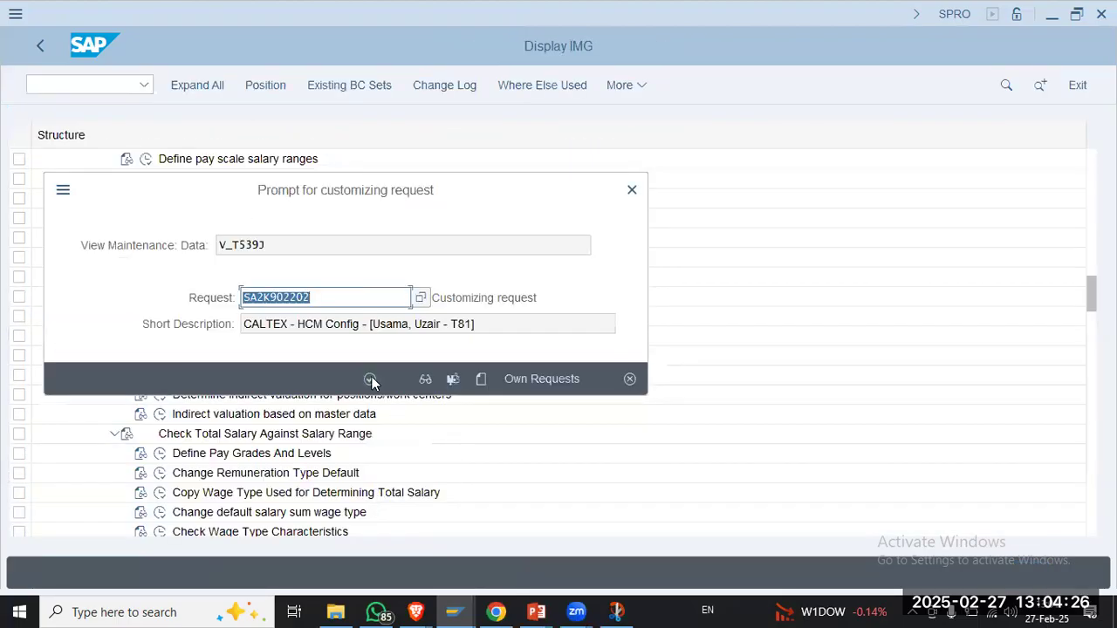
Step: Switch to the SAP HCM Lecture #17 presentation in PowerPoint and read slide 10's notes on revising payscale groups and levels
click(536, 612)
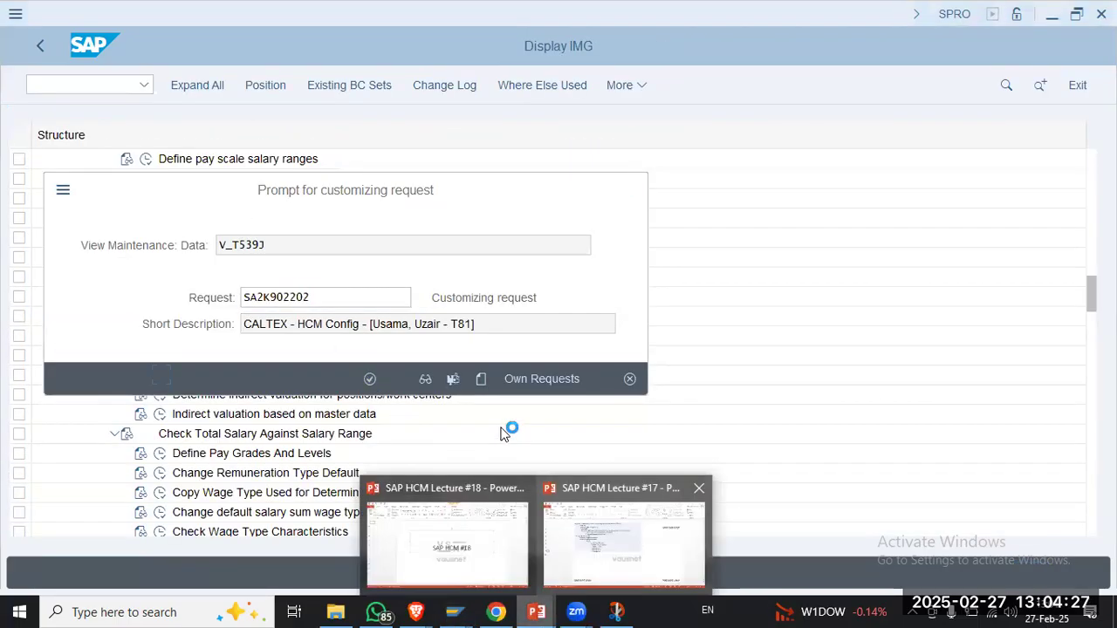
click(611, 551)
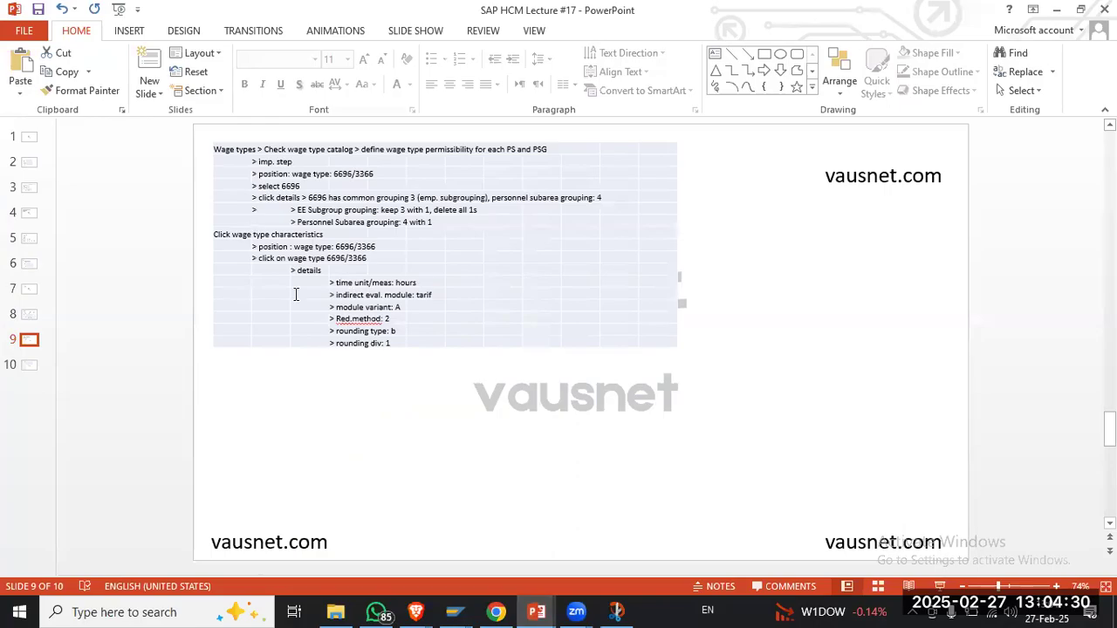
click(21, 366)
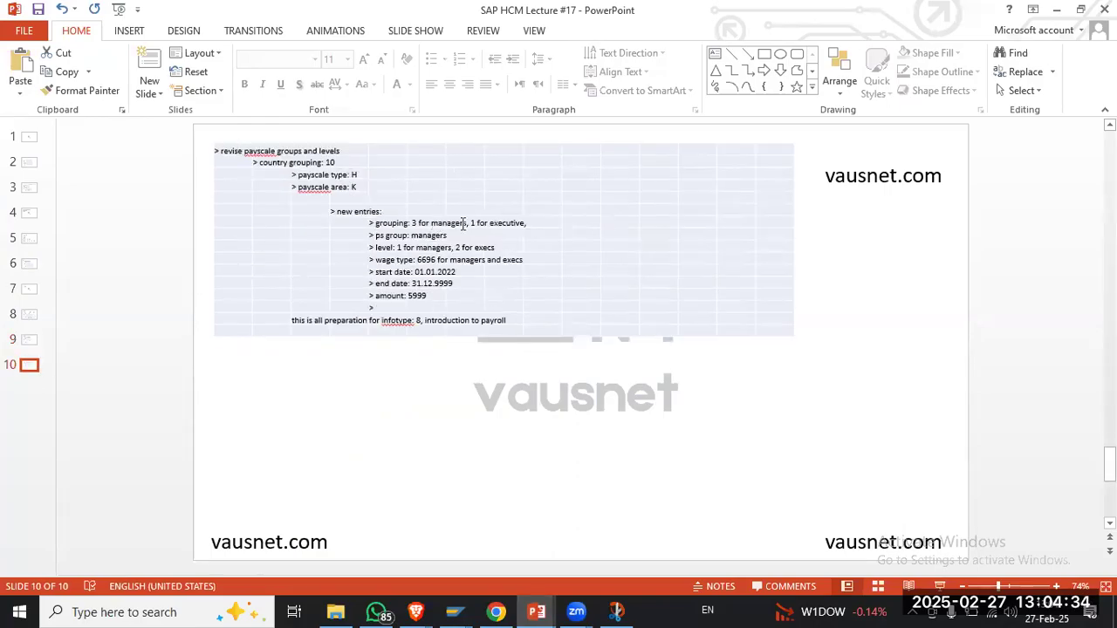
click(411, 324)
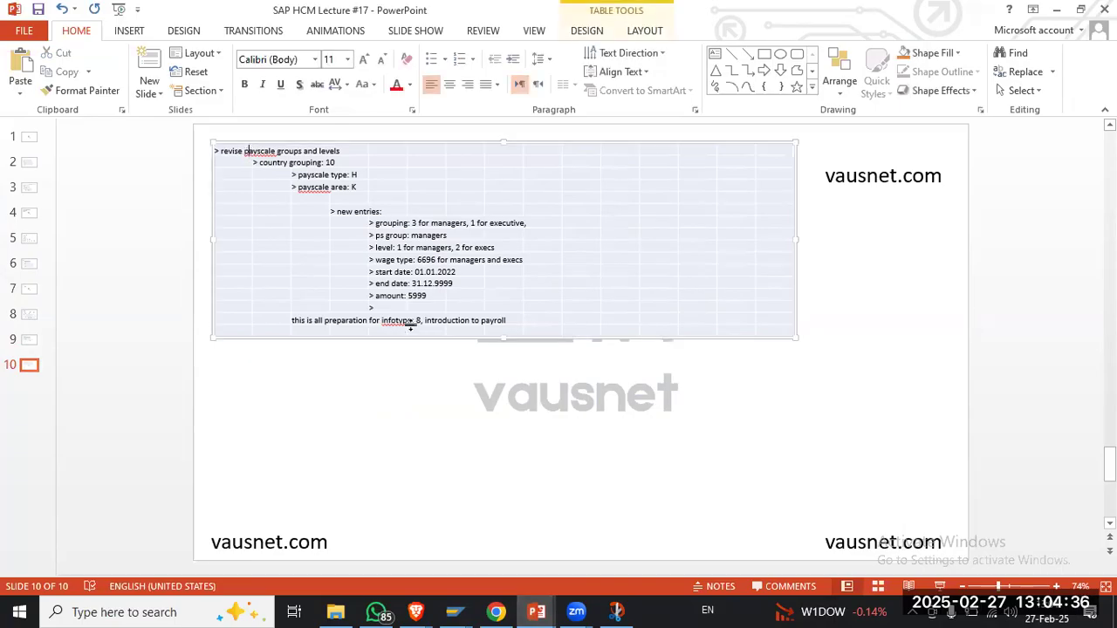
Step: Return to SAP, leave the valuation entries and open Revise Pay Scale Groups and Levels under Basic Pay in the IMG
key(alt+Tab)
click(38, 46)
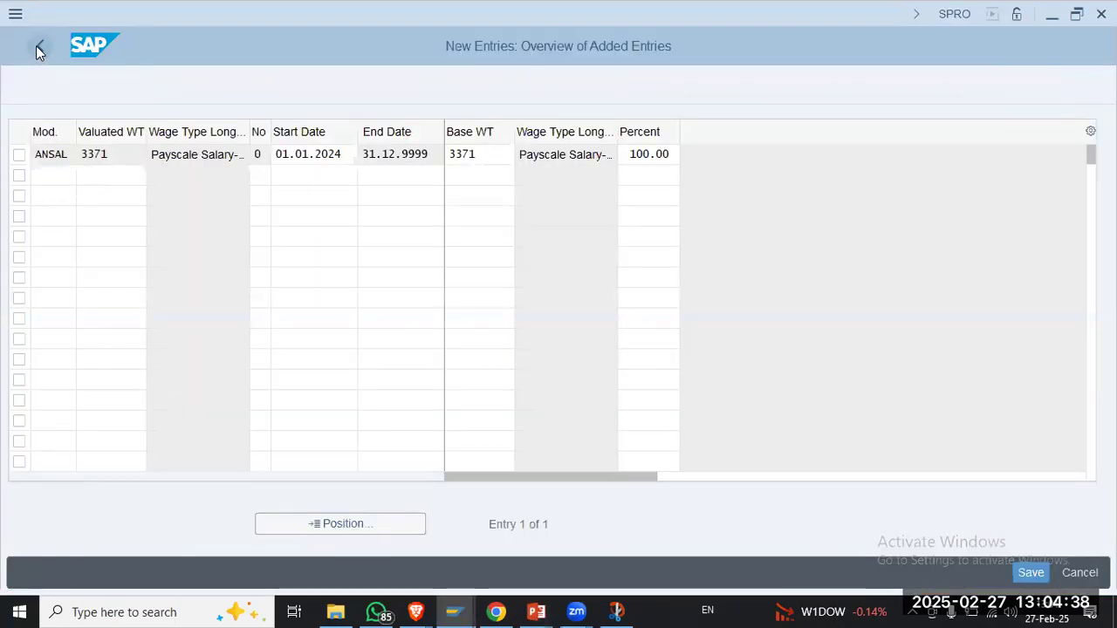
click(35, 45)
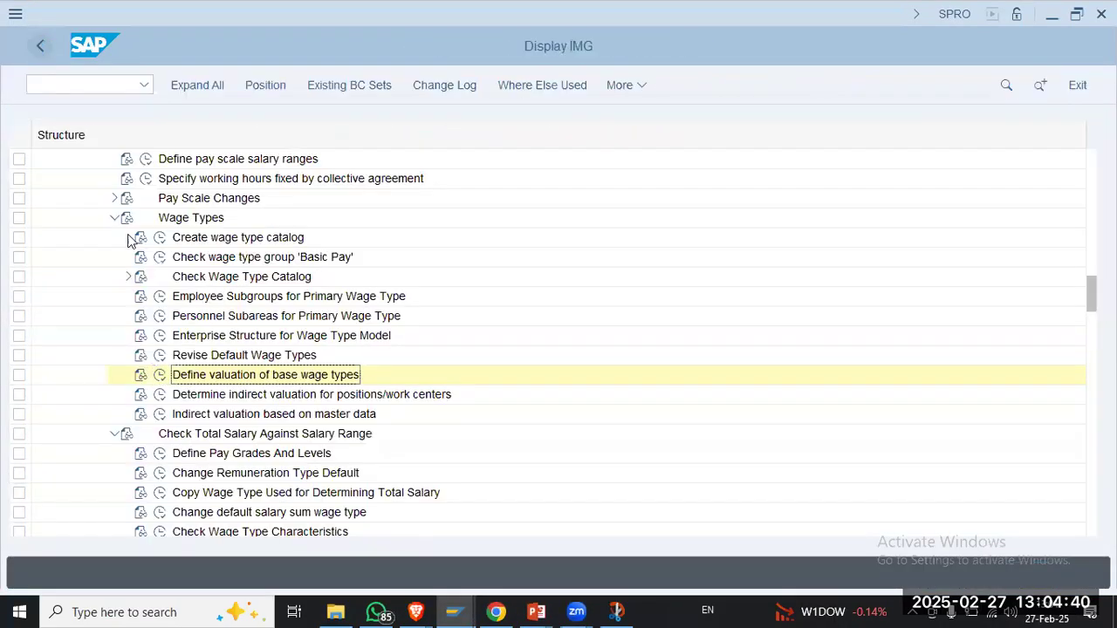
click(117, 218)
scroll(74, 278, up, 4)
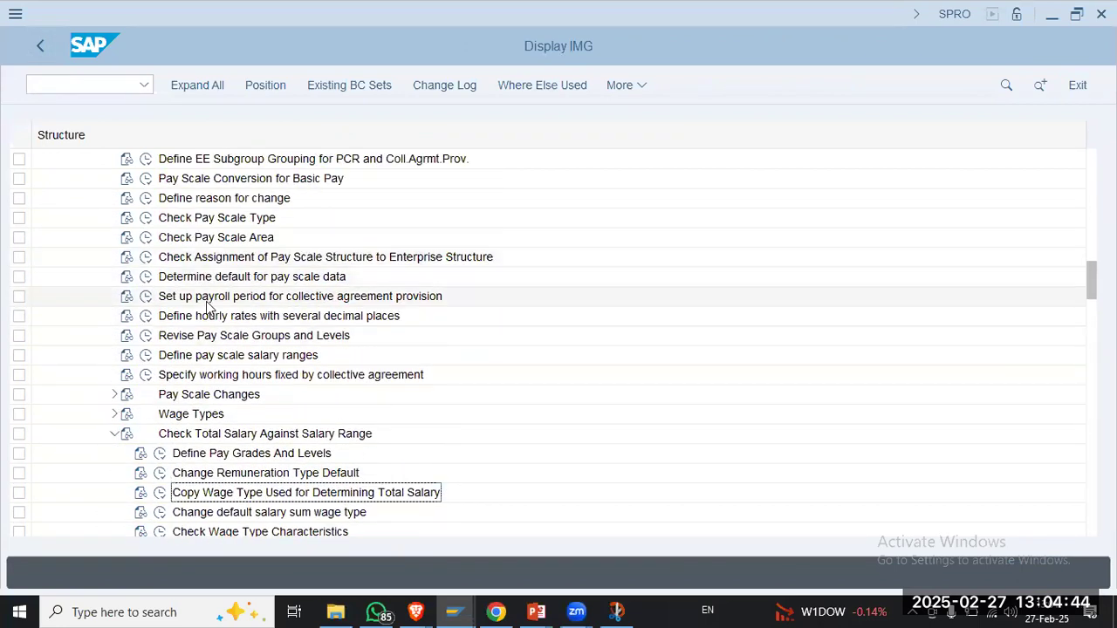
click(210, 338)
click(145, 337)
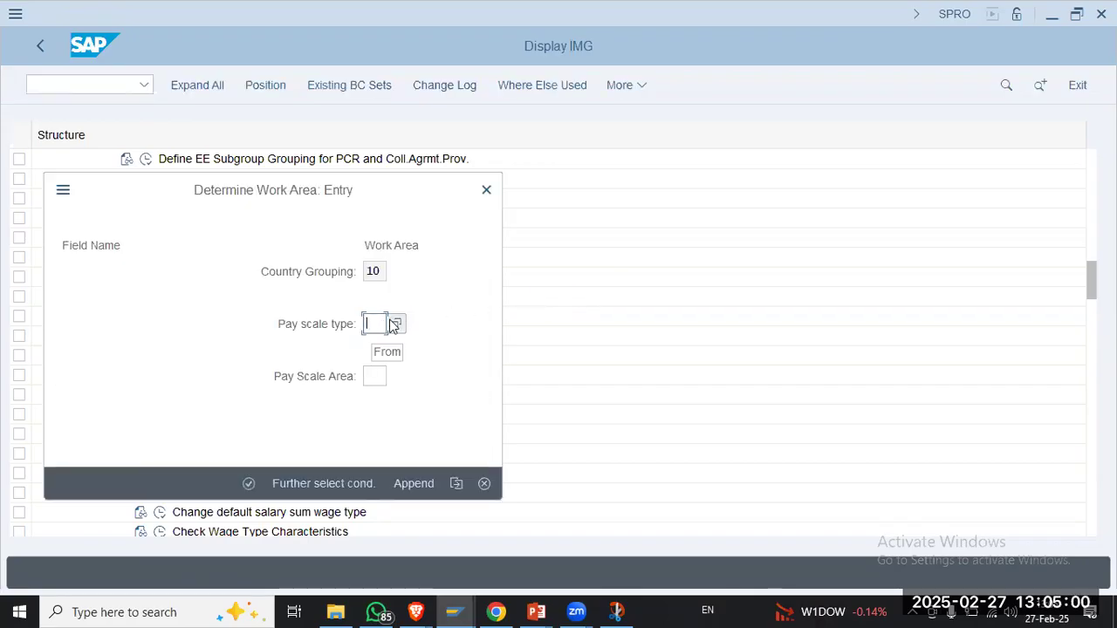
Step: Set the work area to pay scale type CX, Caltex-PScale DXB Ty, and pay scale area CX, Caltex-PscaleAreaDXB
key(Return)
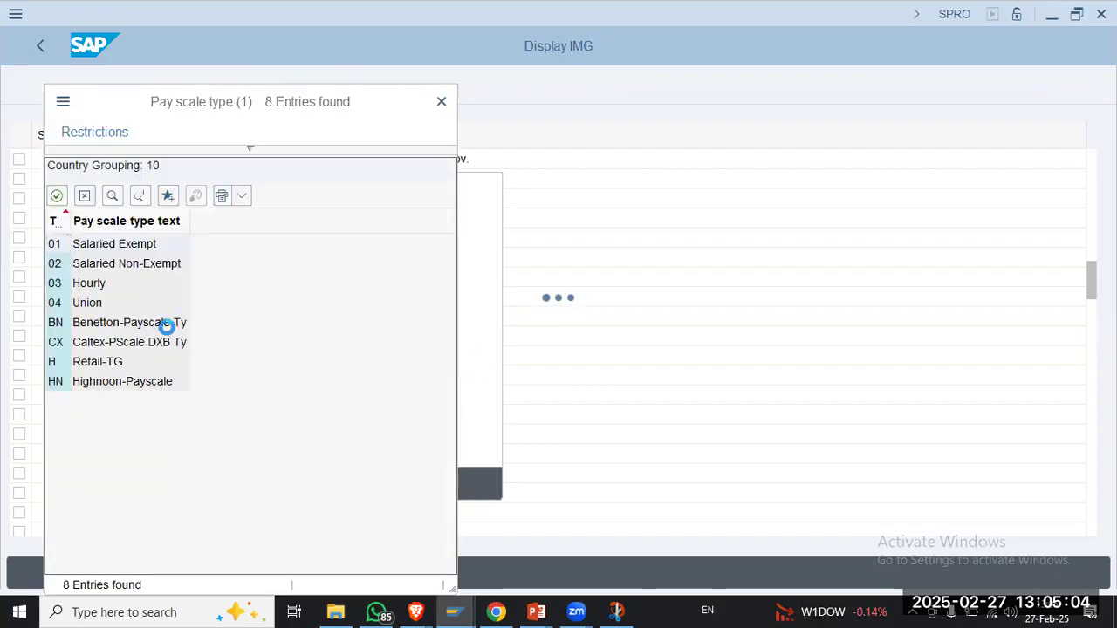
double_click(105, 341)
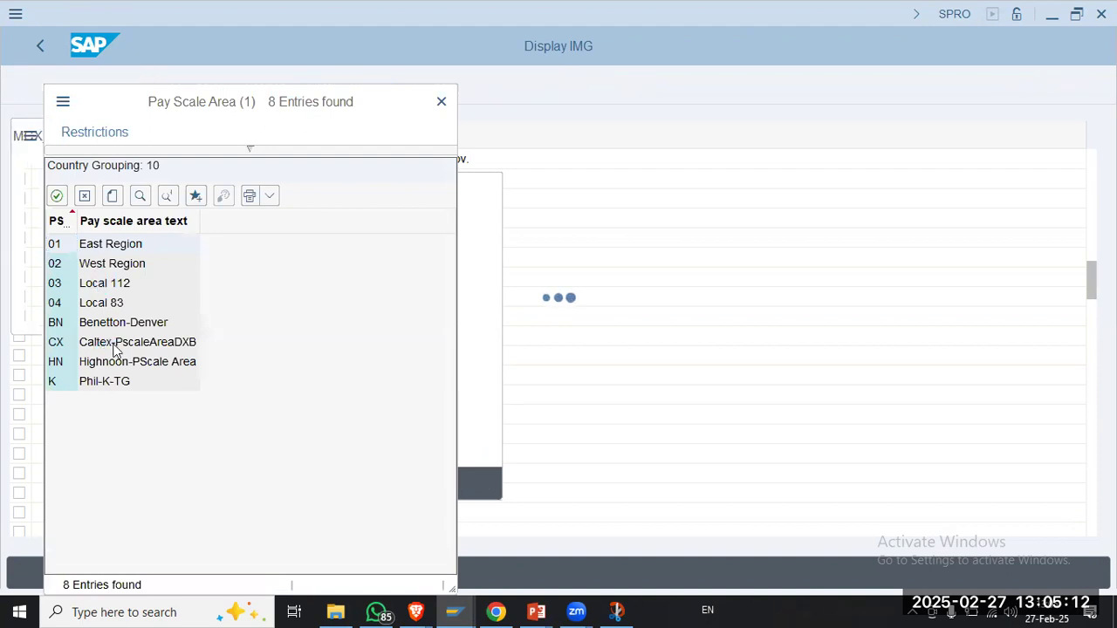
double_click(114, 345)
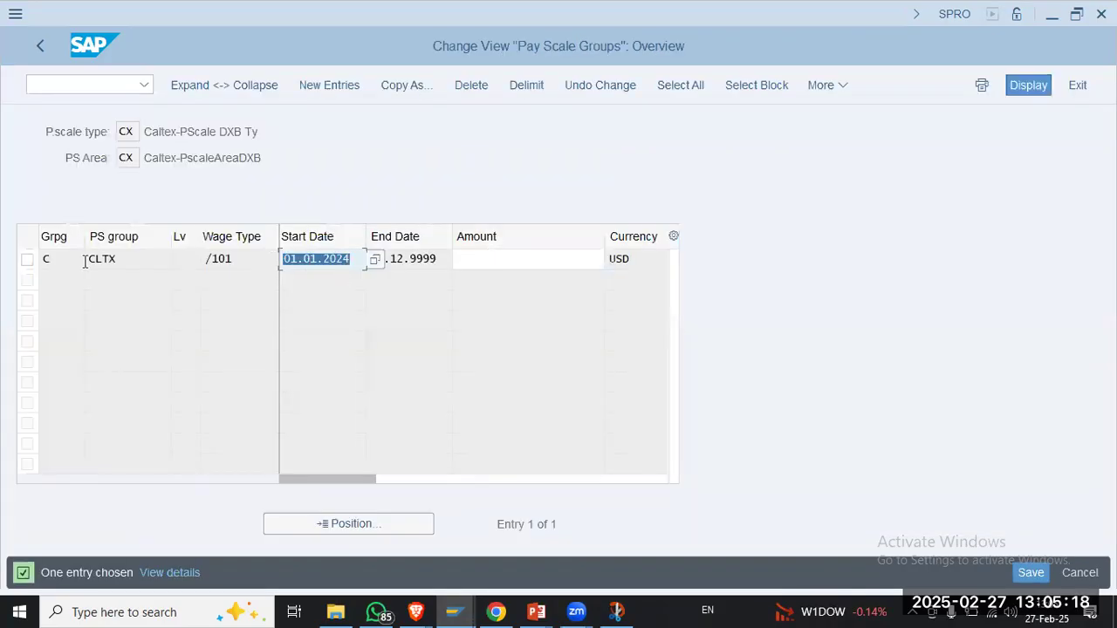
Step: Capture the pay scale groups table's header and CLTX row with a rectangular snip in Snip & Sketch
click(131, 261)
click(615, 611)
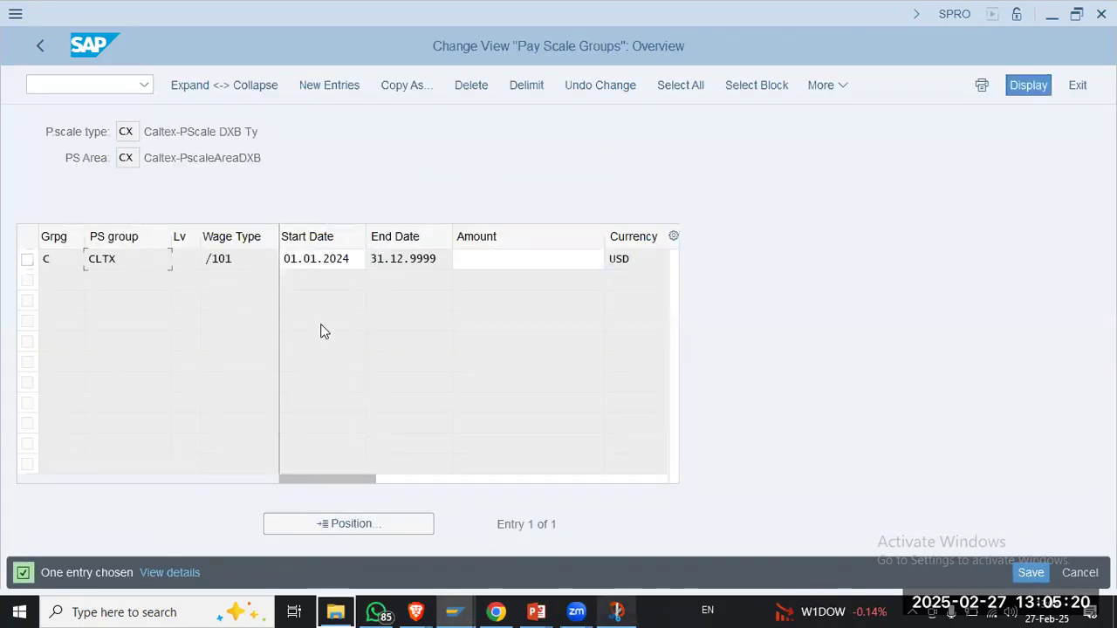
click(31, 41)
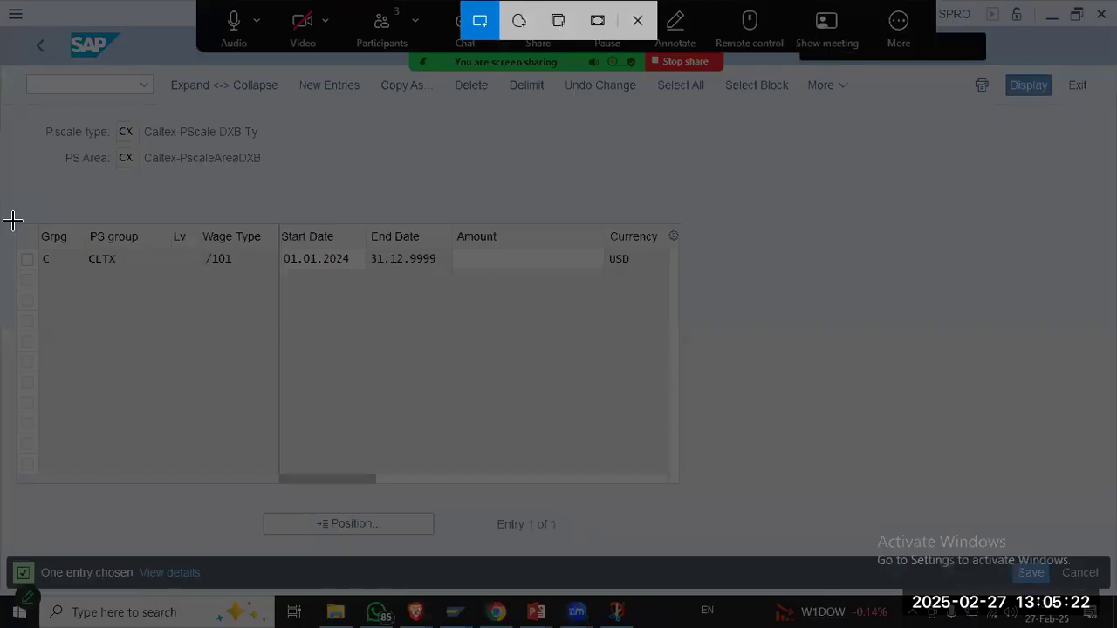
mouse_move(12, 221)
mouse_down()
mouse_move(706, 277)
mouse_move(659, 269)
mouse_move(677, 273)
mouse_up()
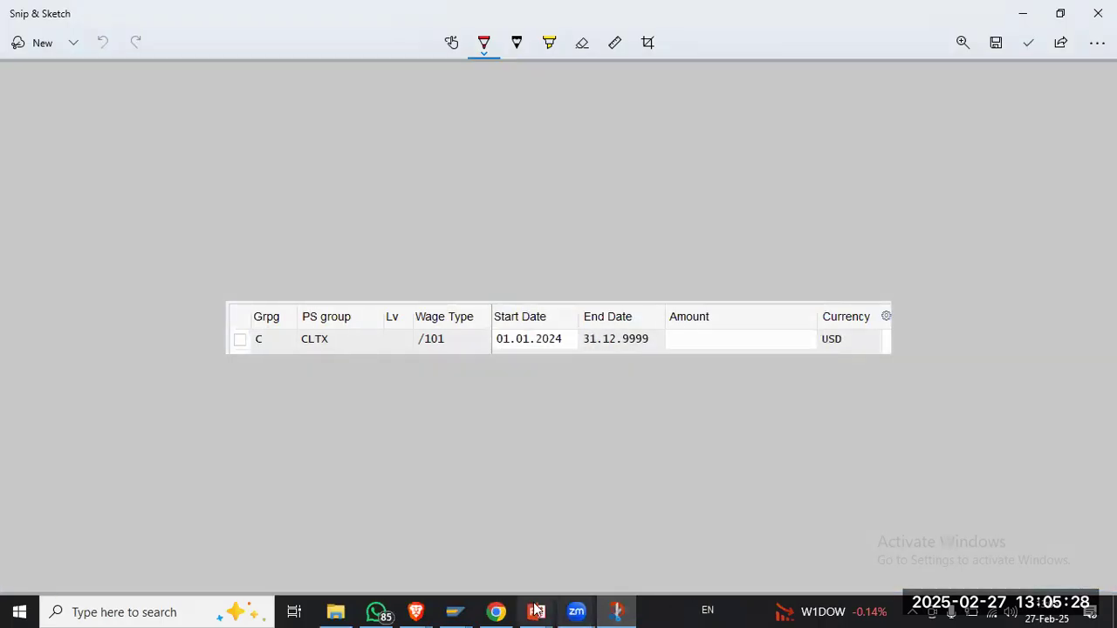
Step: Paste the snip onto slide 10 of SAP HCM Lecture #17 and place it just below the notes table
mouse_move(536, 612)
click(591, 524)
key(ctrl+v)
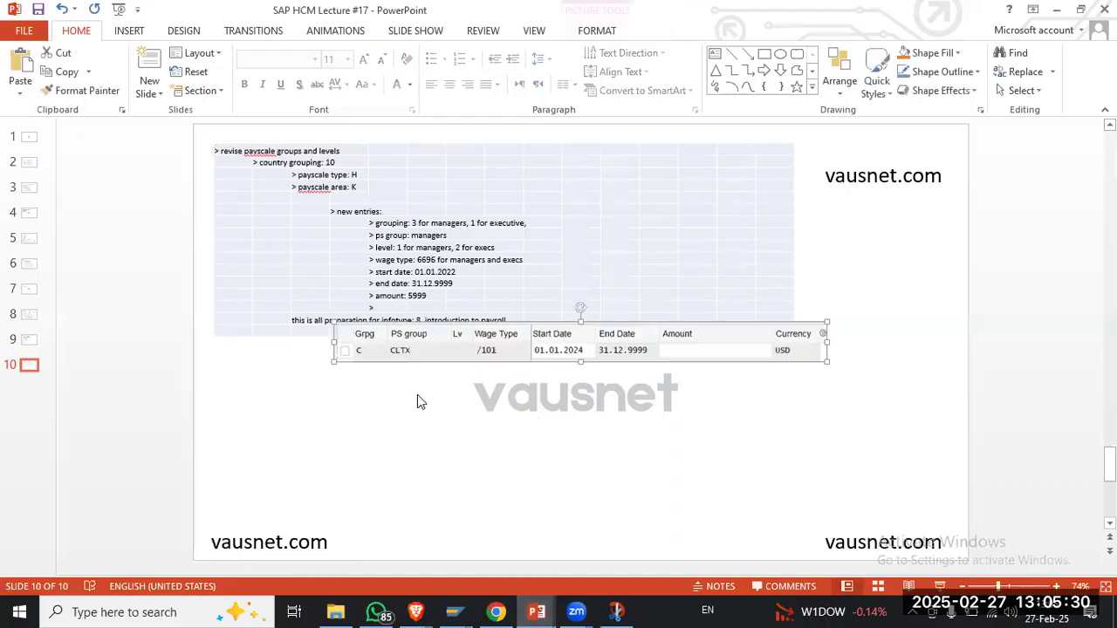
drag(486, 346, 438, 367)
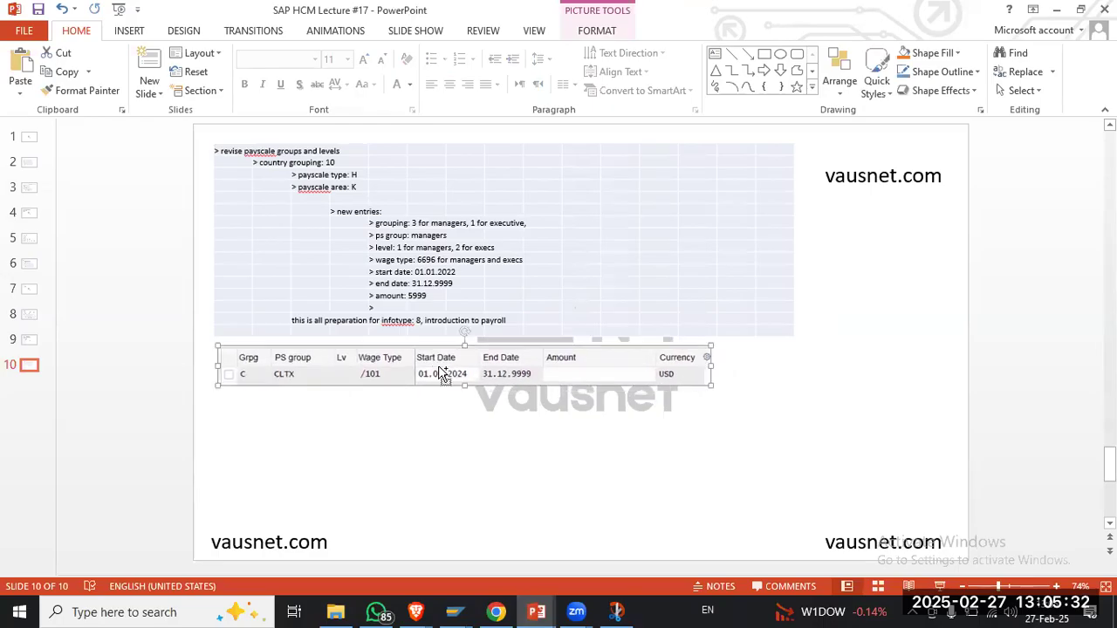
click(29, 341)
Step: Switch to the SAP HCM Lecture #18 presentation and read the wage types path and infotype notes on slide 2
key(alt+Tab)
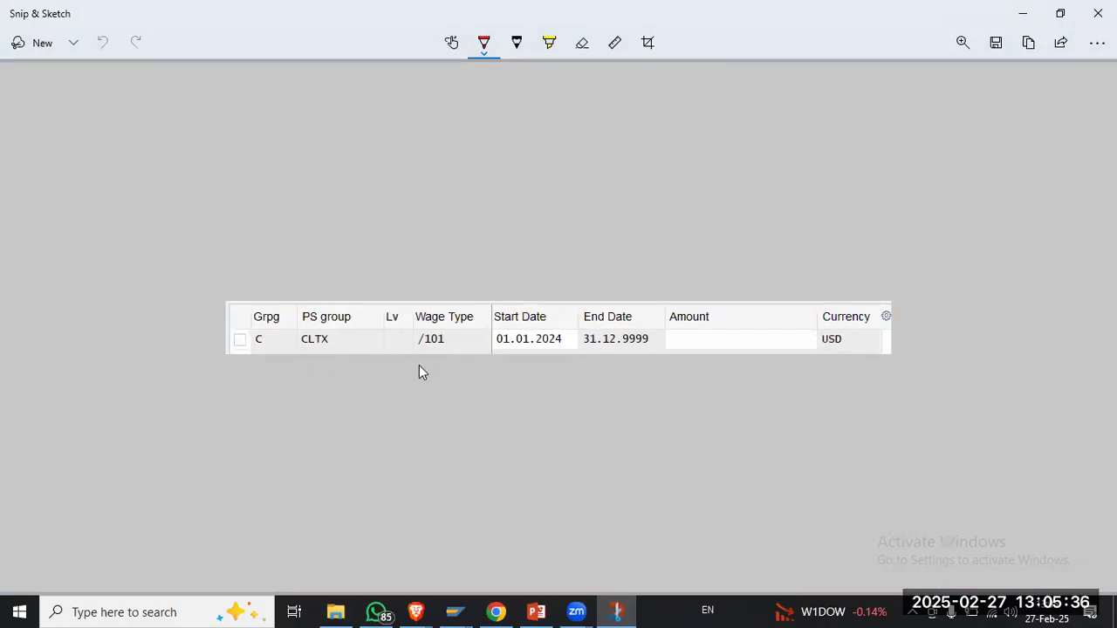
click(536, 612)
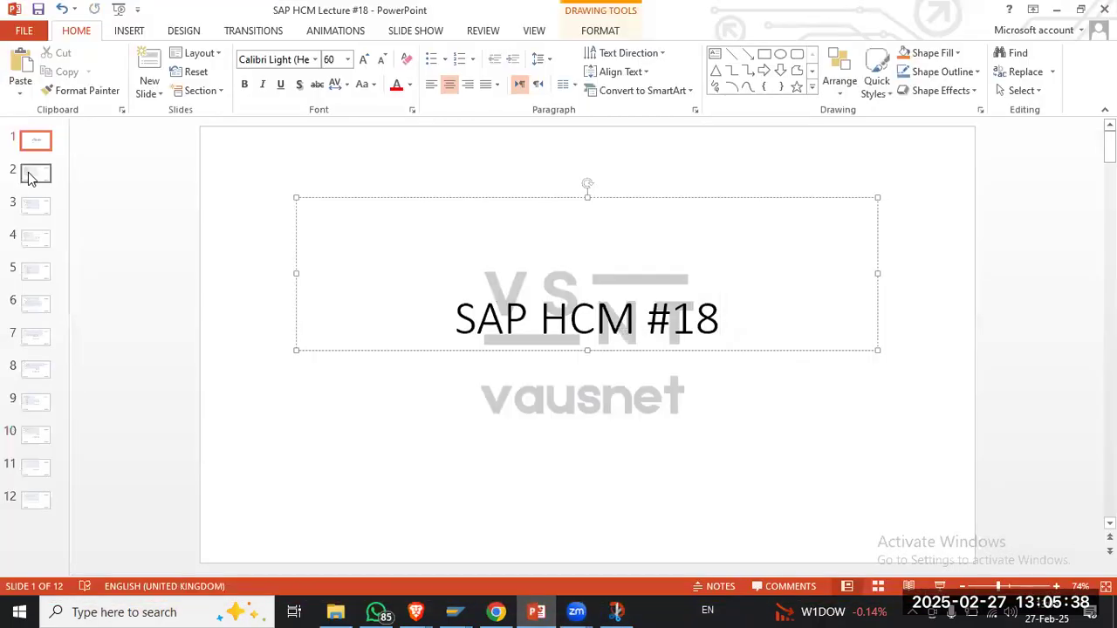
click(35, 173)
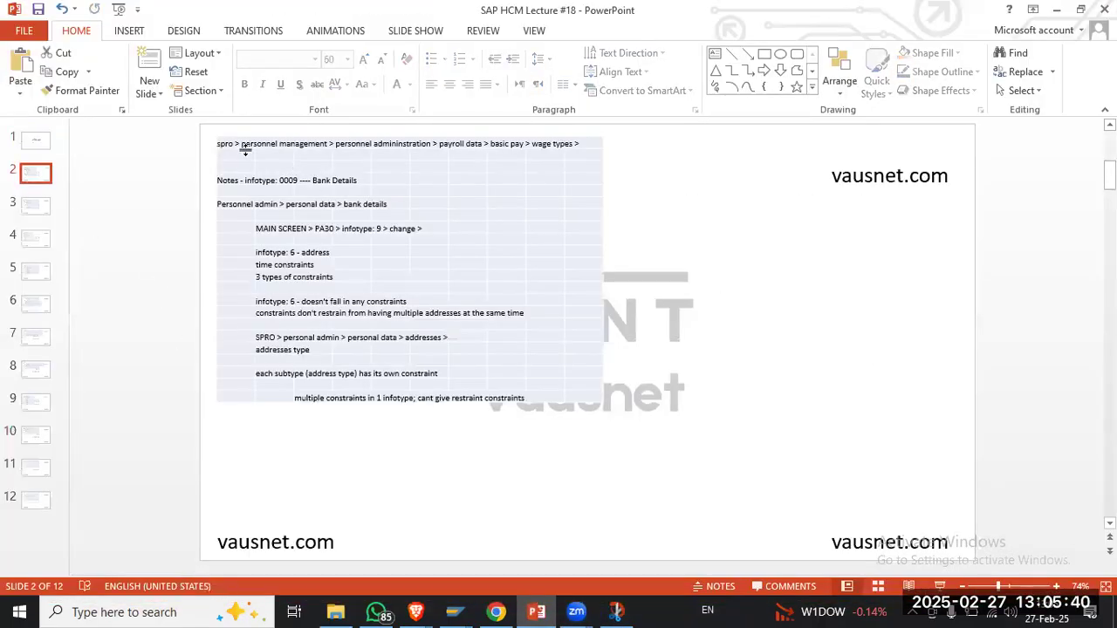
Step: Return to SAP, restart the SPRO transaction and open the SAP Reference IMG, checking the path in the Lecture #18 notes
key(alt+Tab)
key(alt+Tab)
key(alt+Tab)
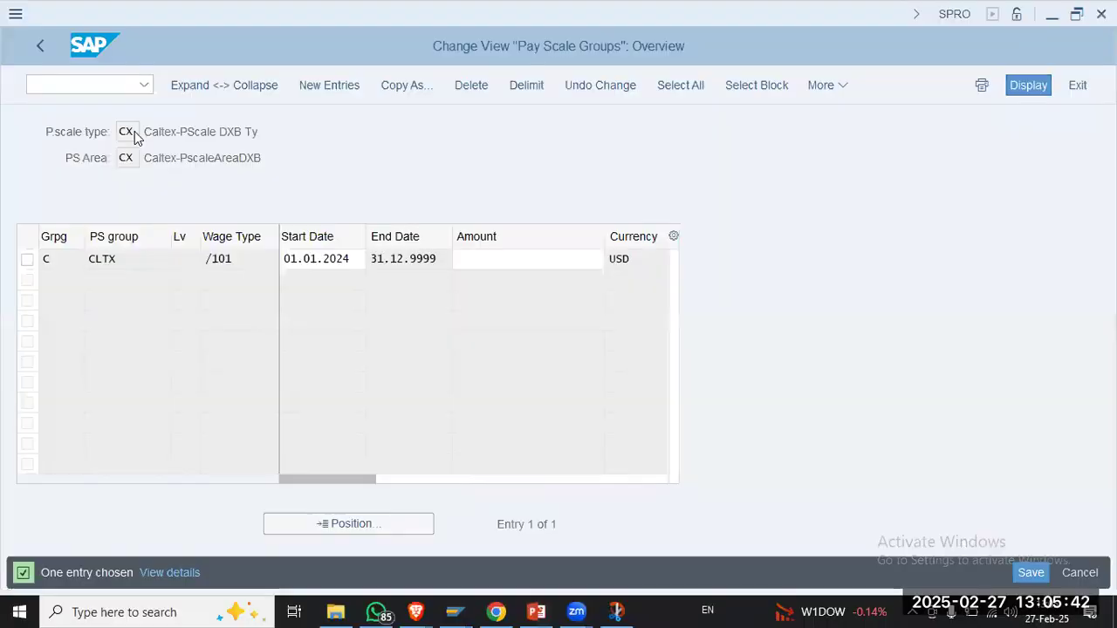
click(100, 88)
text(/n spro)
key(Return)
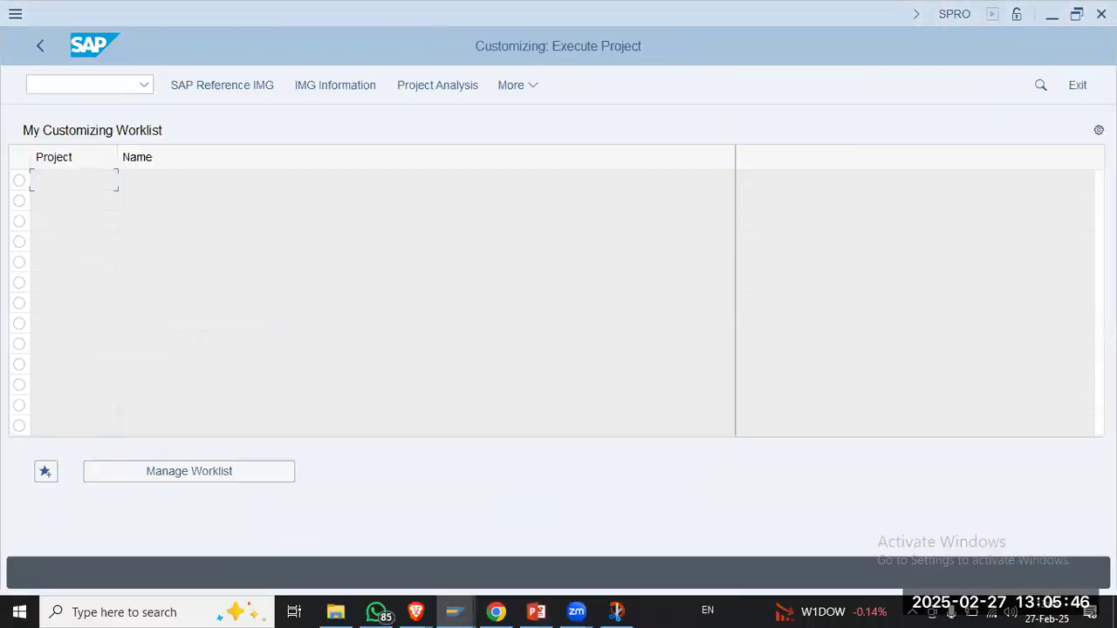
click(536, 611)
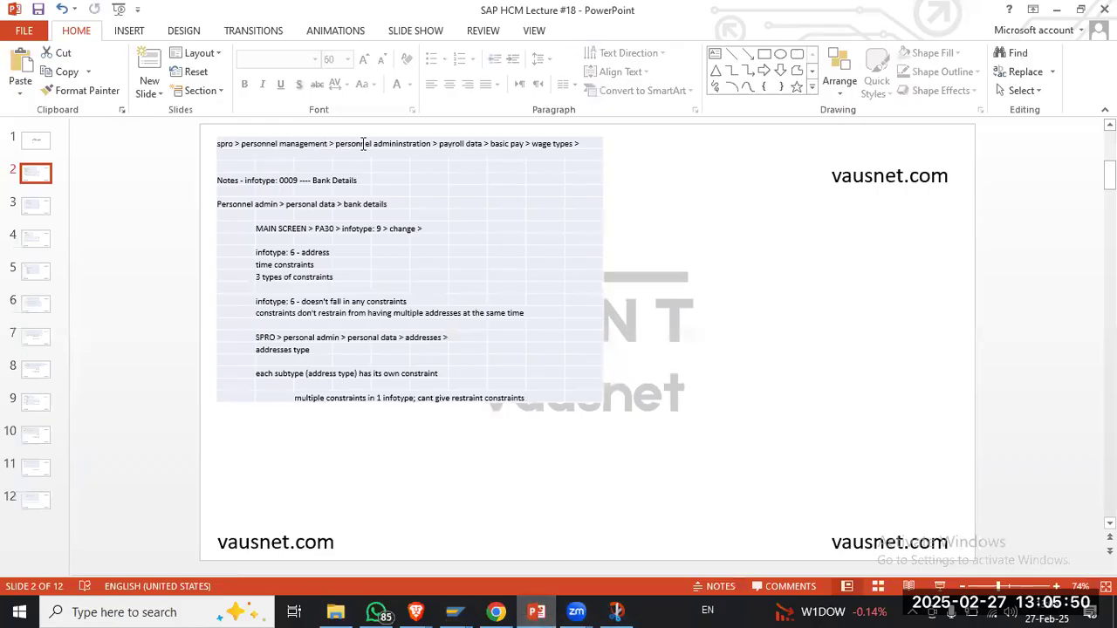
key(alt+Tab)
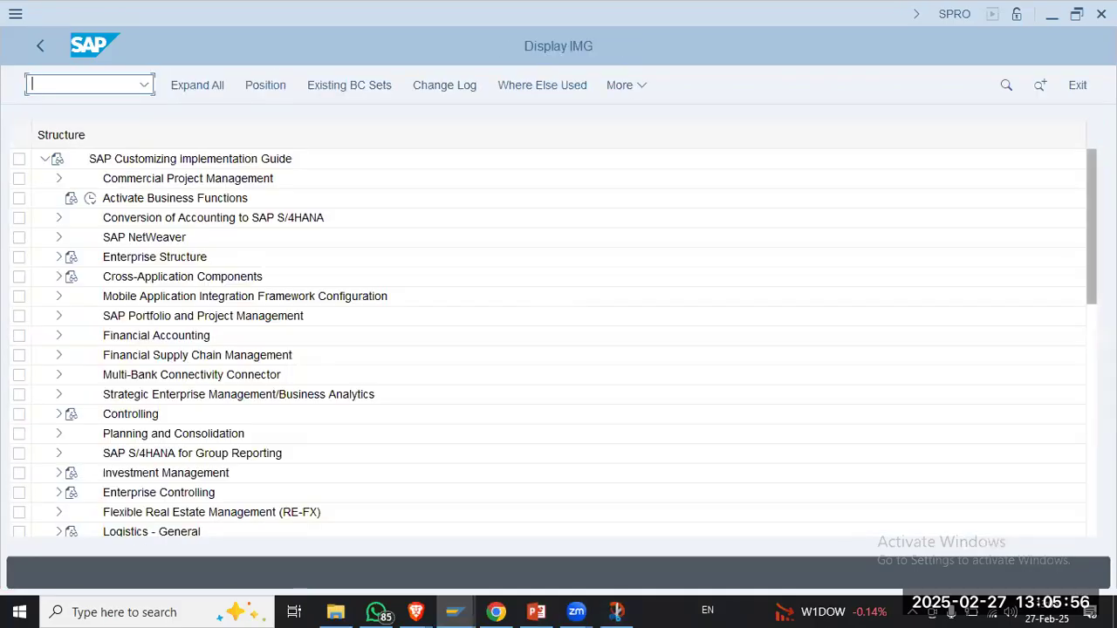
Step: Expand Personnel Management, Personnel Administration, Payroll Data, Basic Pay and Wage Types in the IMG, following the path in the notes
scroll(404, 436, down, 10)
click(55, 336)
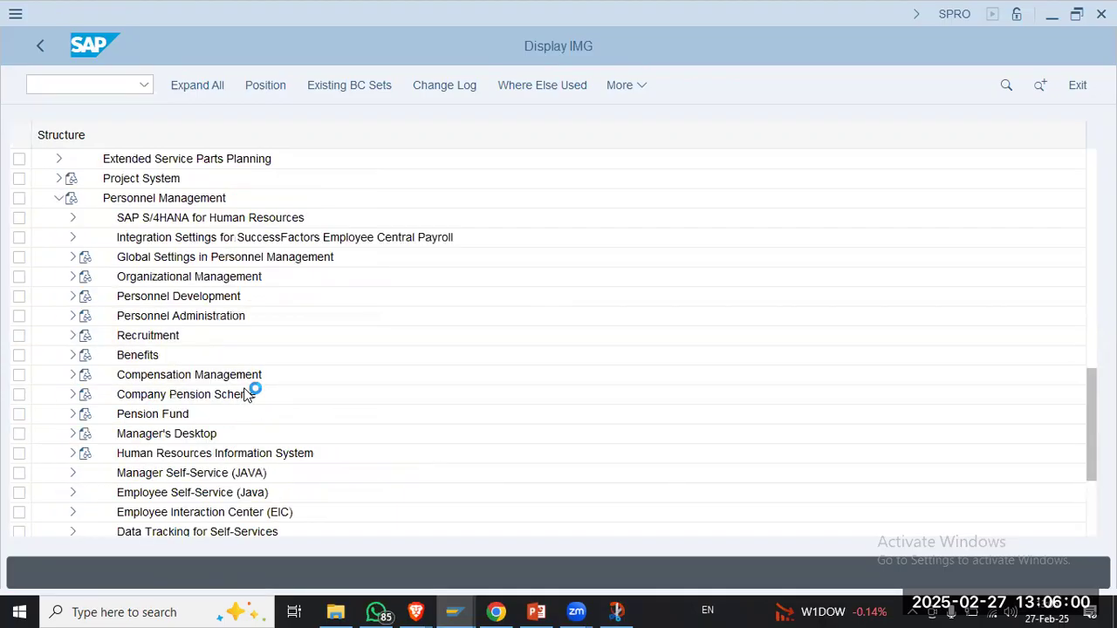
double_click(177, 315)
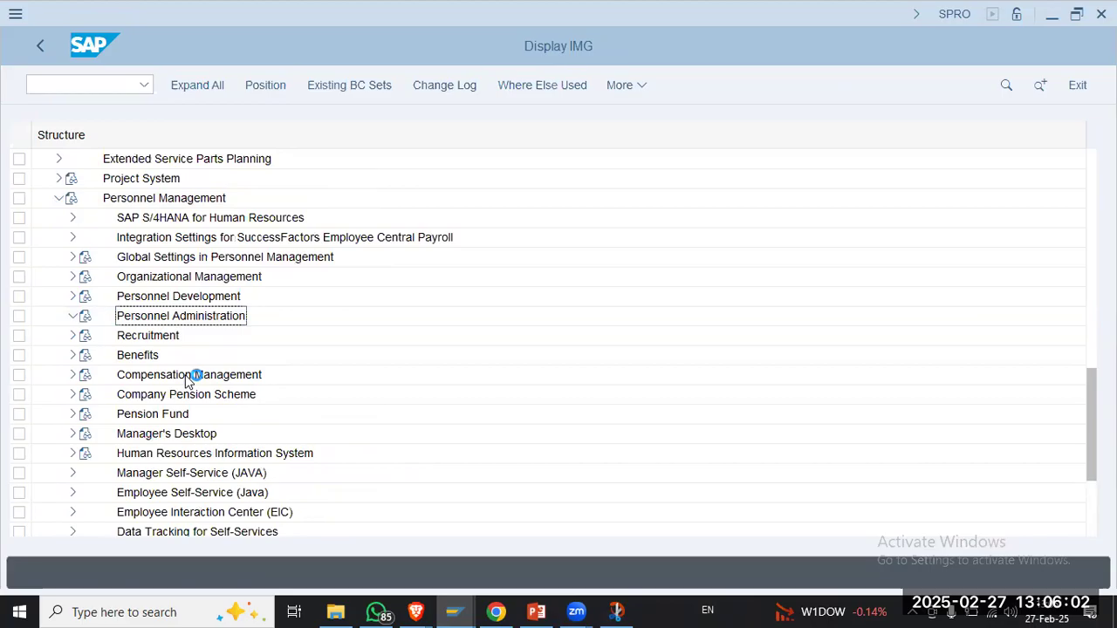
click(85, 336)
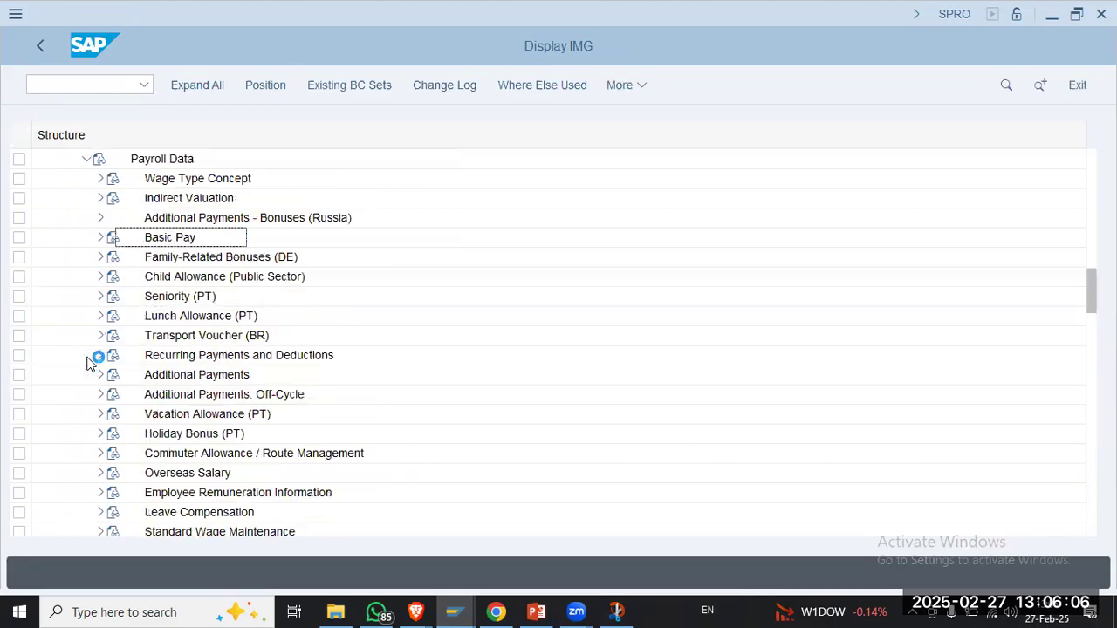
click(100, 238)
key(alt+Tab)
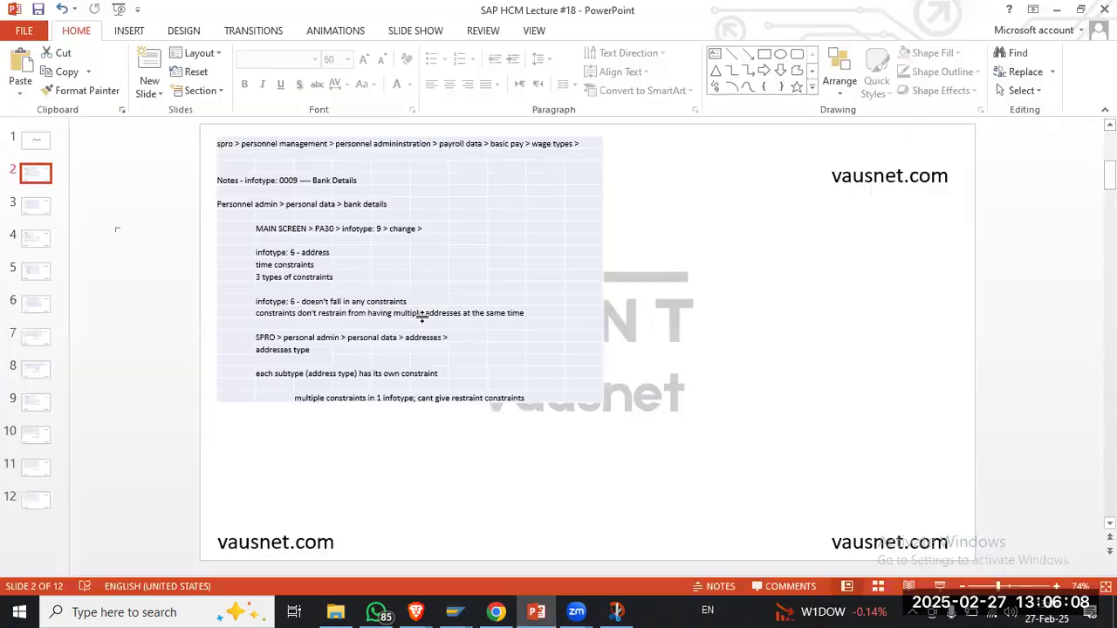
key(alt+Tab)
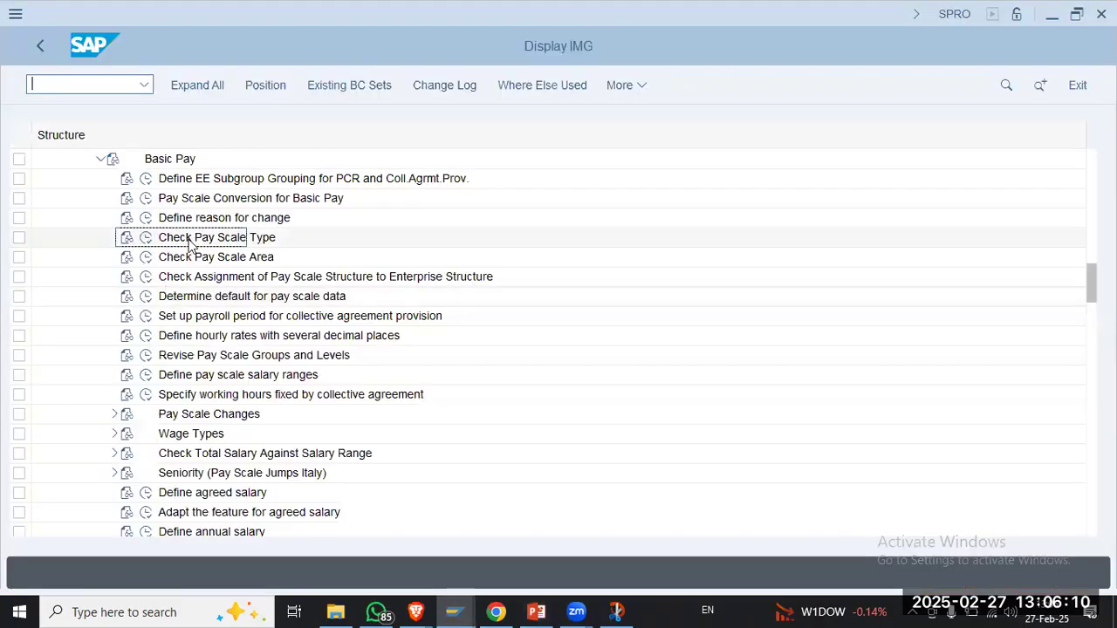
click(113, 434)
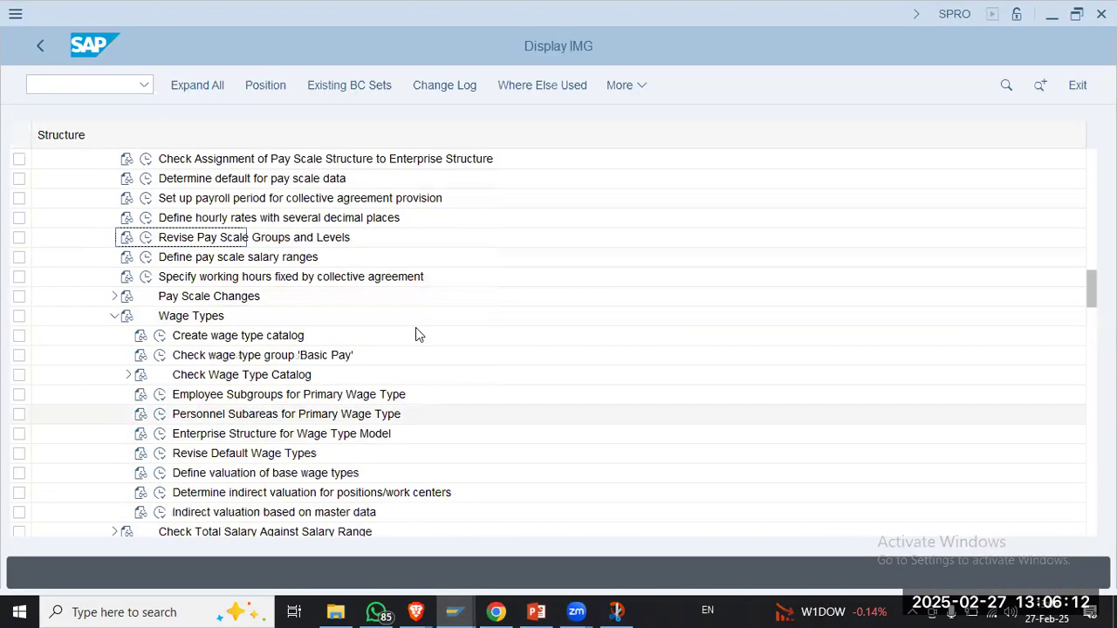
Step: Compare the Wage Types activities in the IMG with the wage types path in the Lecture #18 notes
key(alt+Tab)
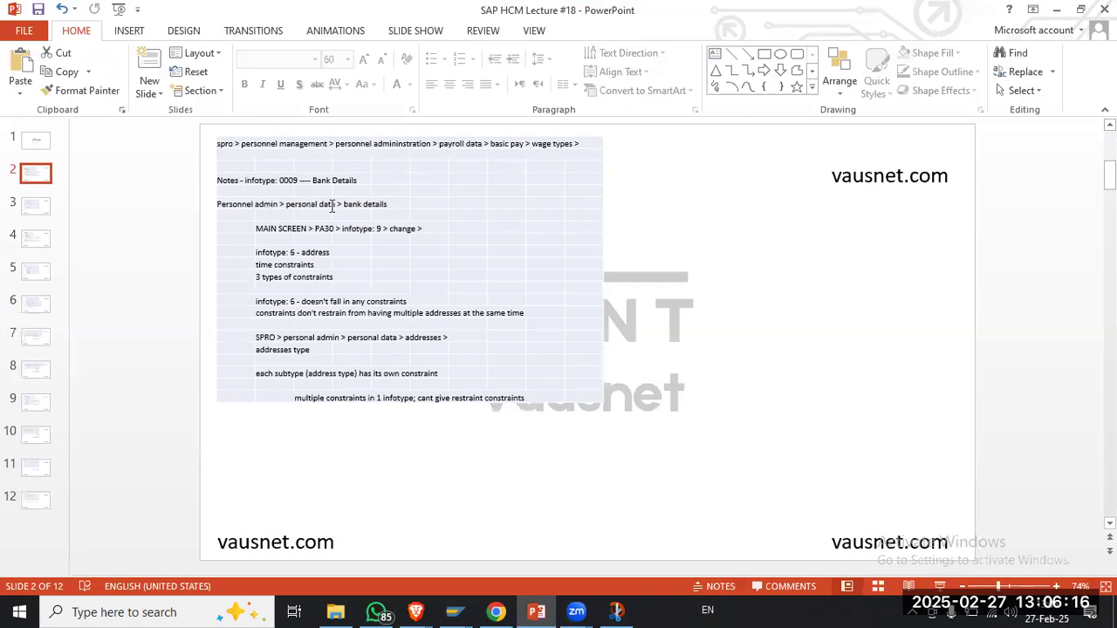
key(alt+Tab)
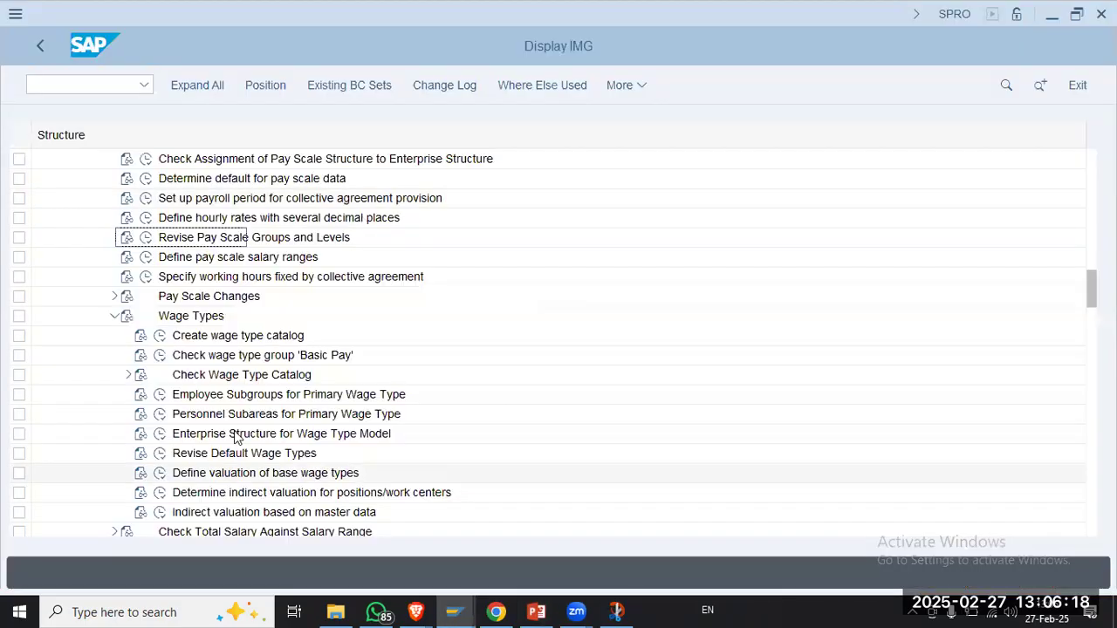
scroll(242, 394, up, 1)
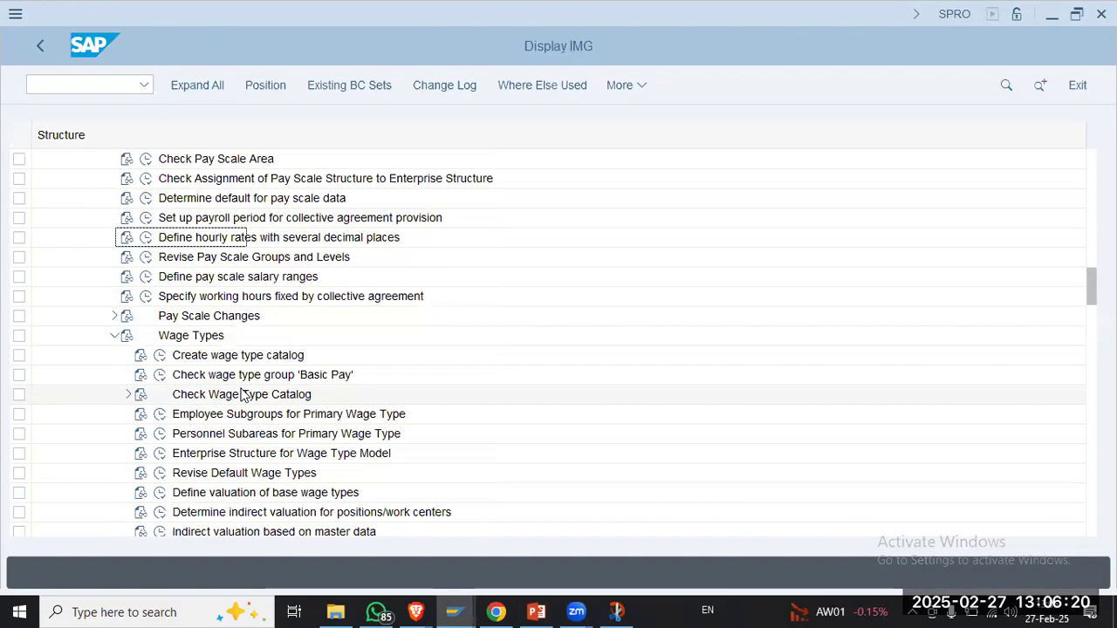
key(alt+Tab)
key(alt+Tab)
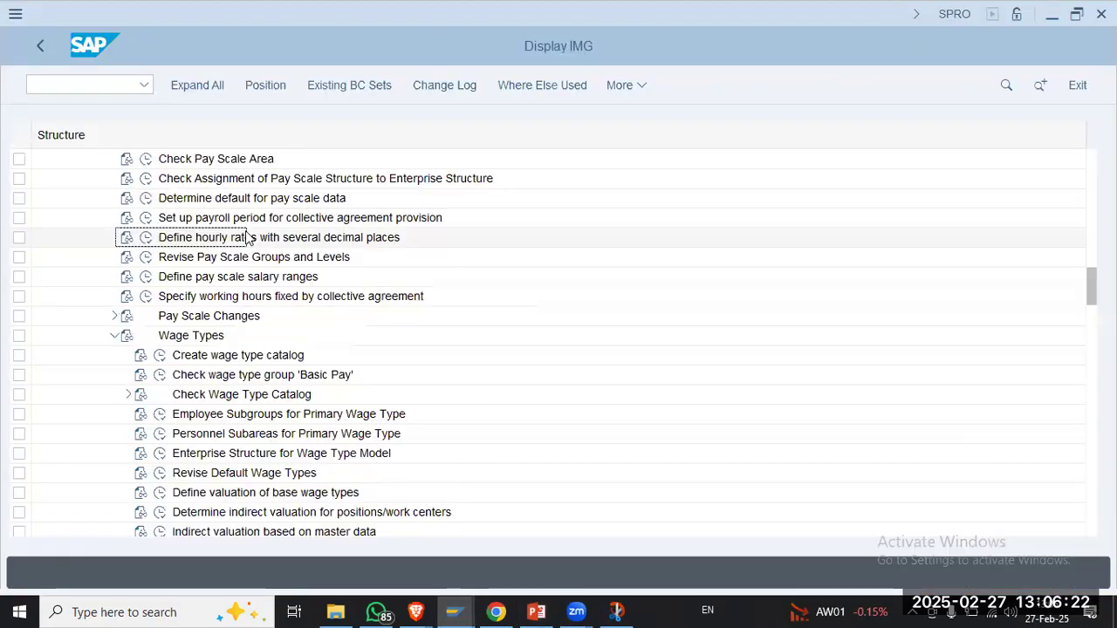
Step: Collapse Payroll Data and expand Personal Data and Bank Details in the IMG, checking the path in the notes
scroll(90, 315, up, 3)
scroll(90, 309, up, 3)
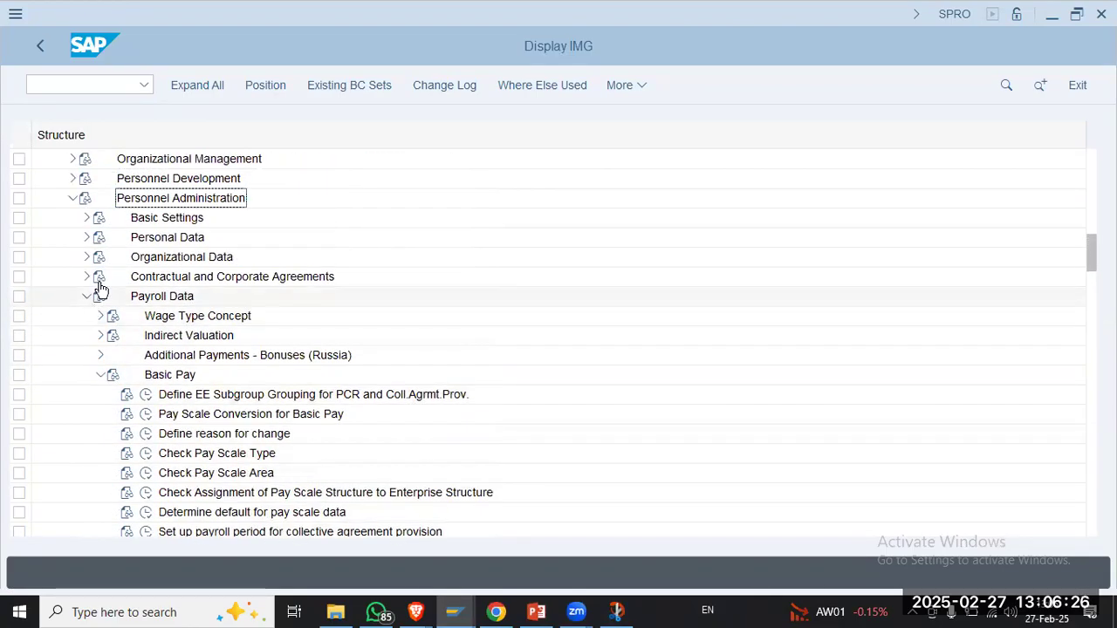
click(86, 297)
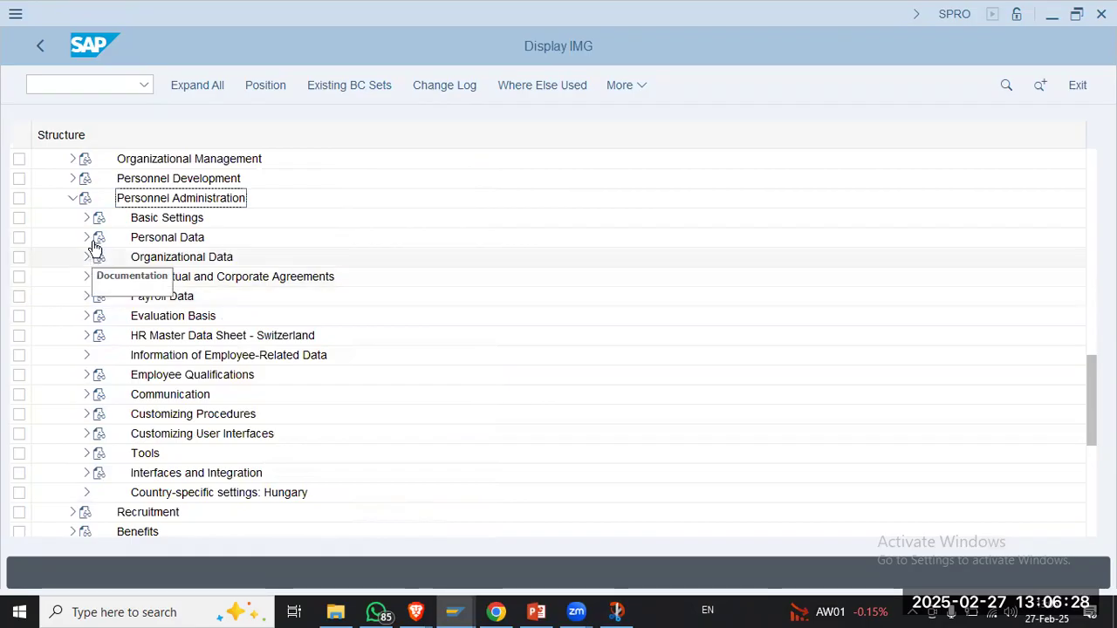
key(alt+Tab)
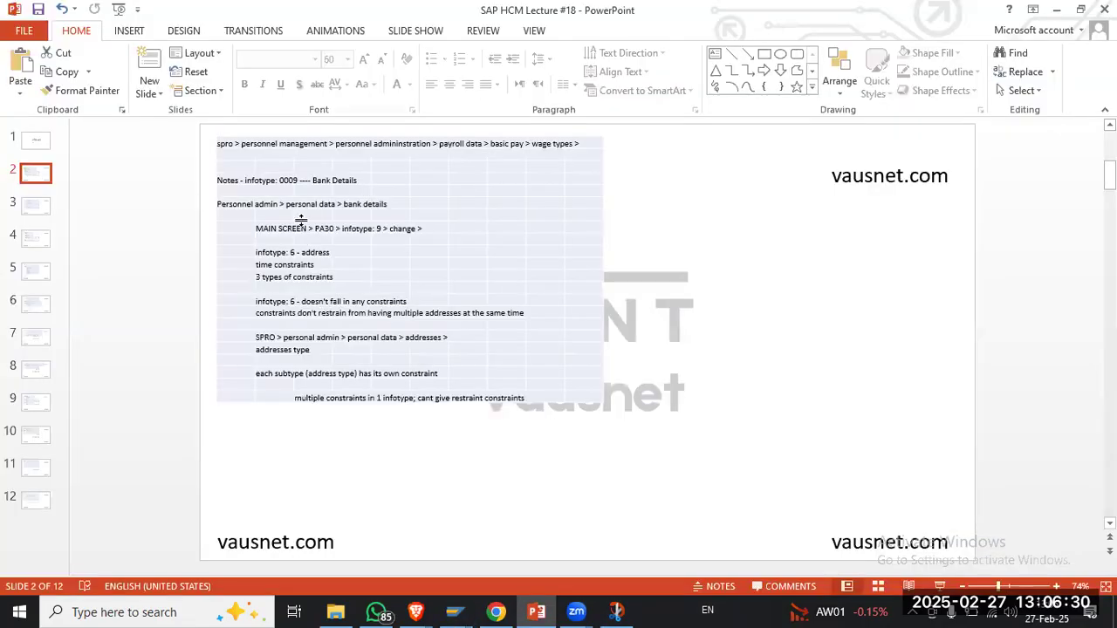
key(alt+Tab)
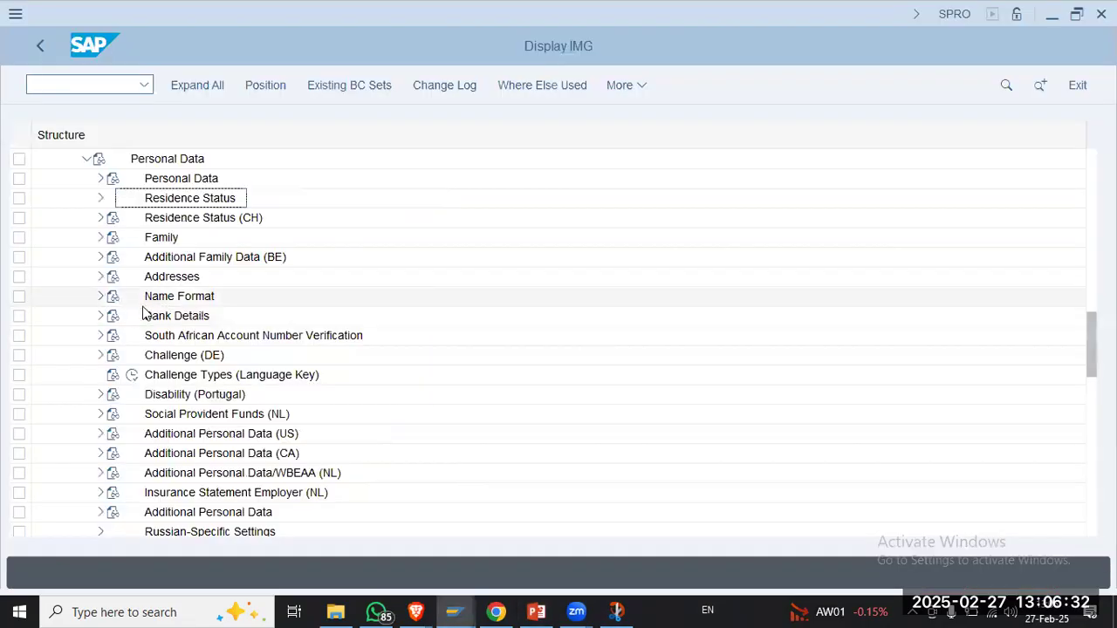
key(alt+Tab)
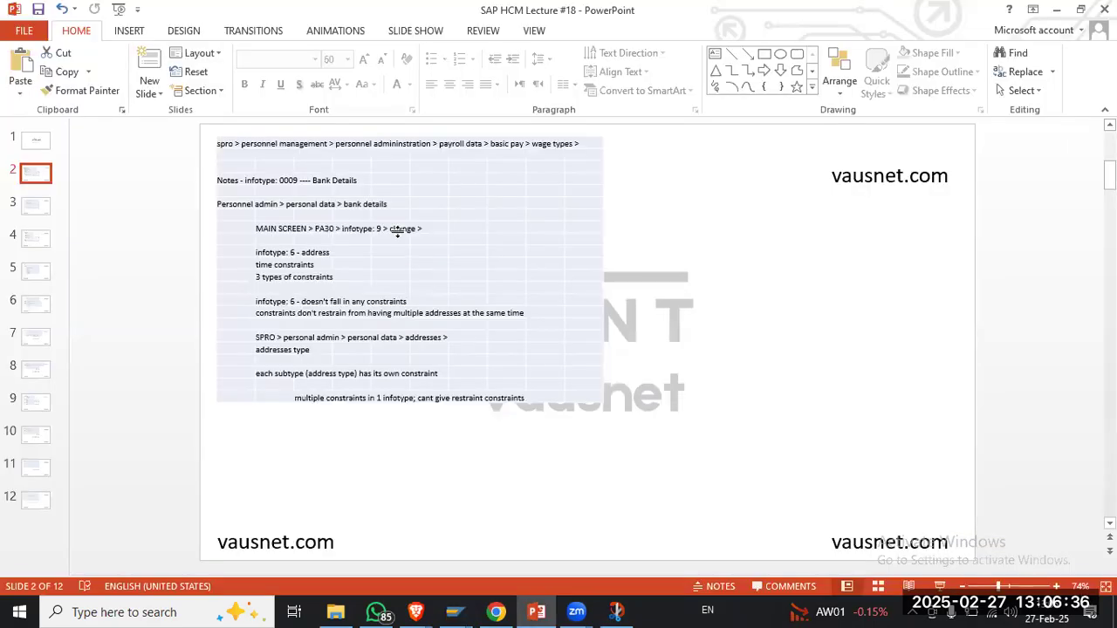
key(alt+Tab)
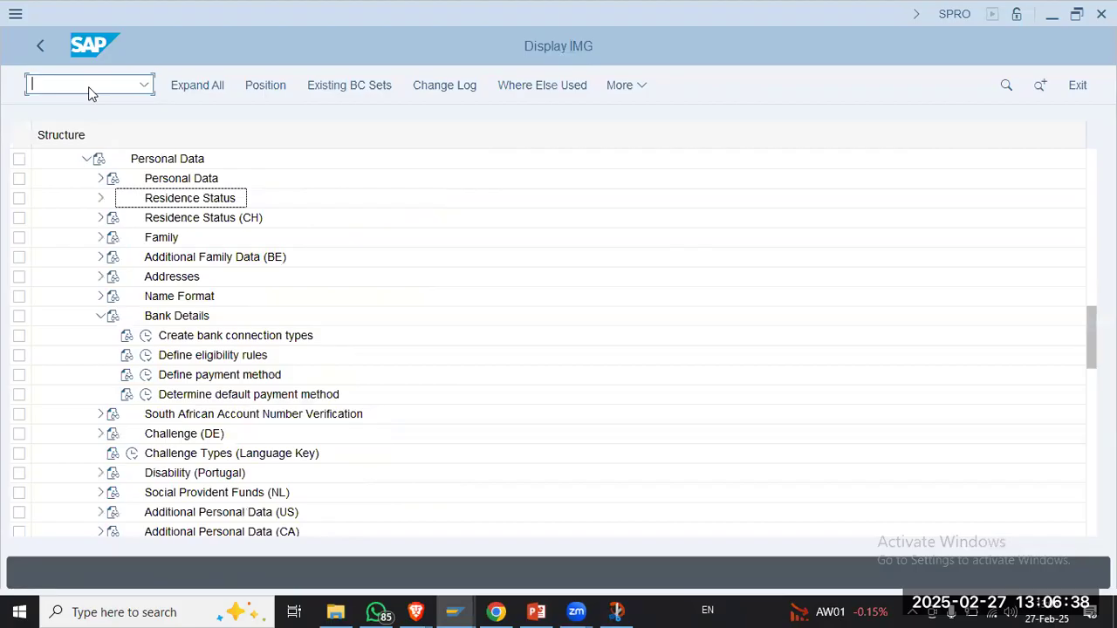
Step: Open transaction PA30 in a new session with /o and load the first previously used personnel number
text(/o pa30)
key(Return)
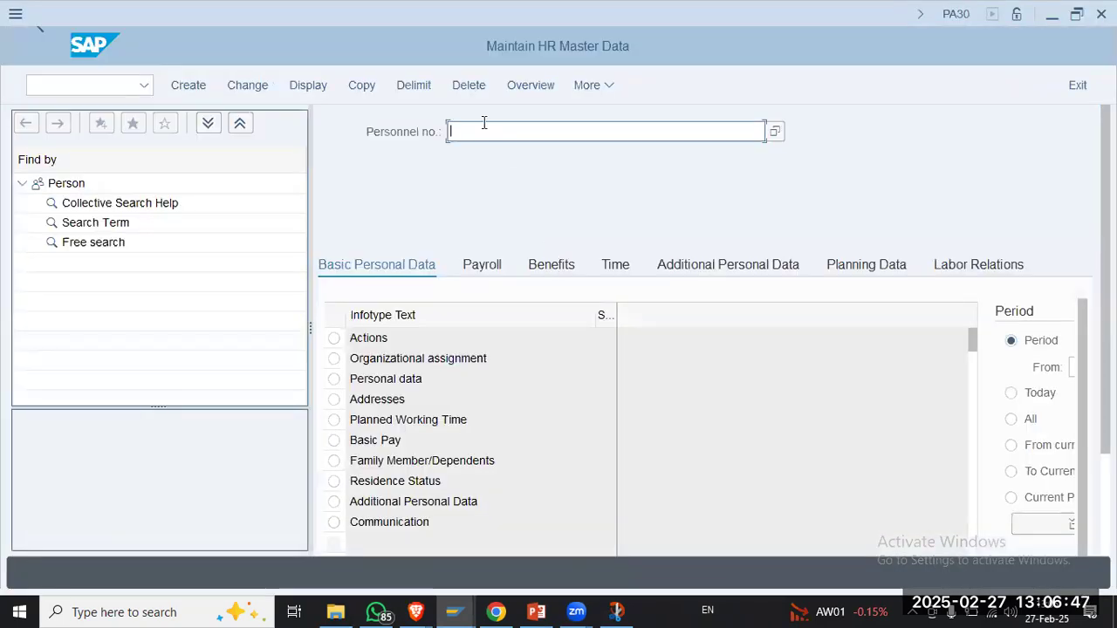
click(483, 127)
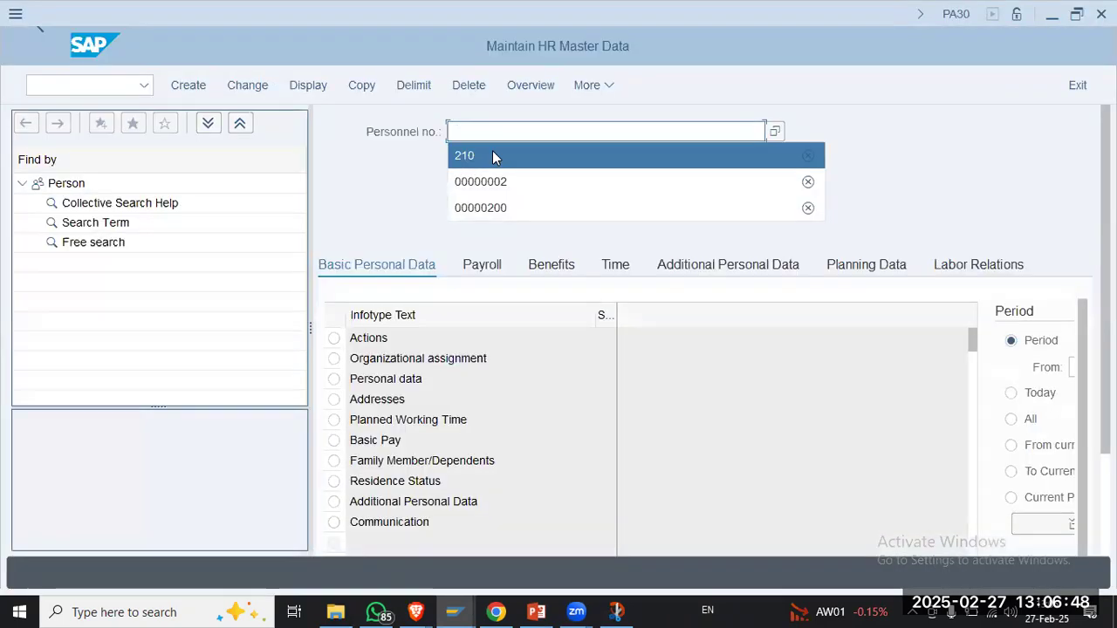
click(494, 154)
key(Return)
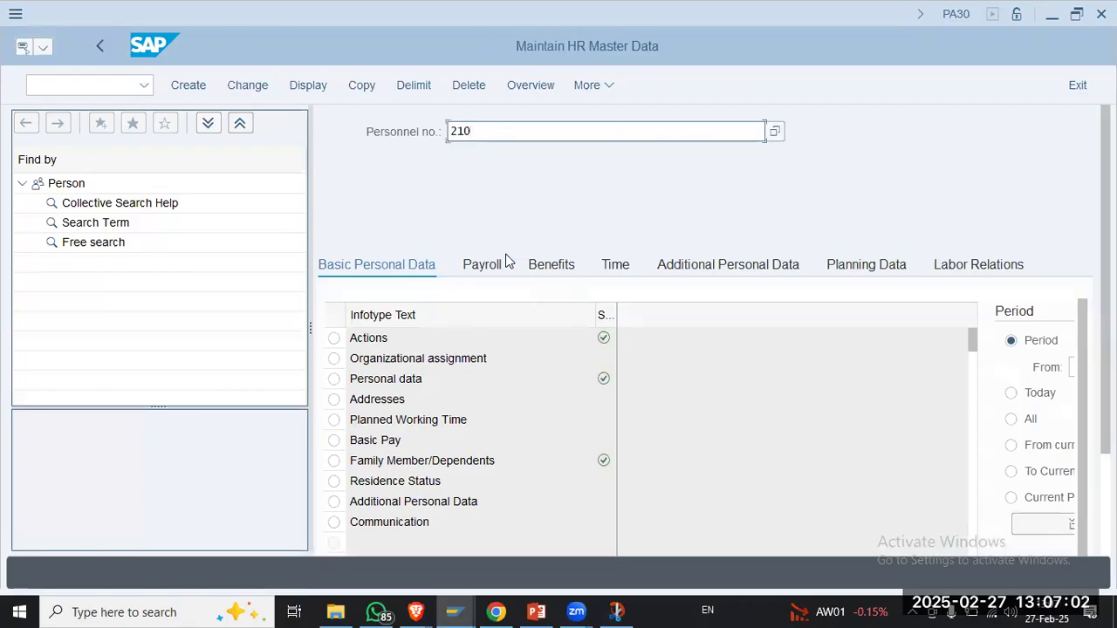
Step: Open the employee's Personal data infotype in change mode and review its fields
click(399, 400)
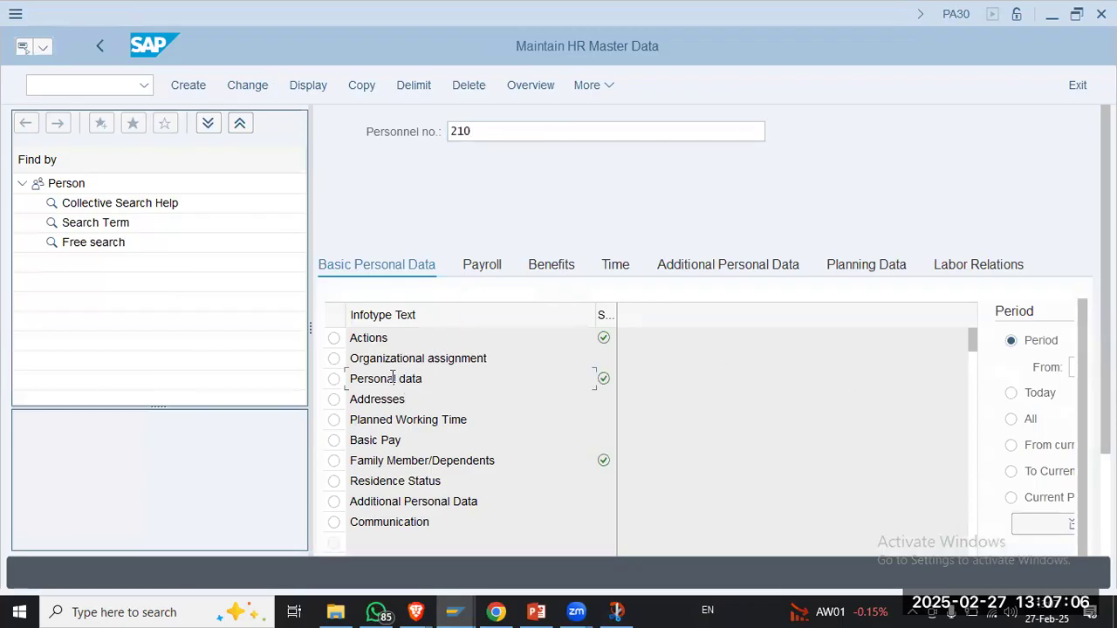
click(335, 379)
click(248, 87)
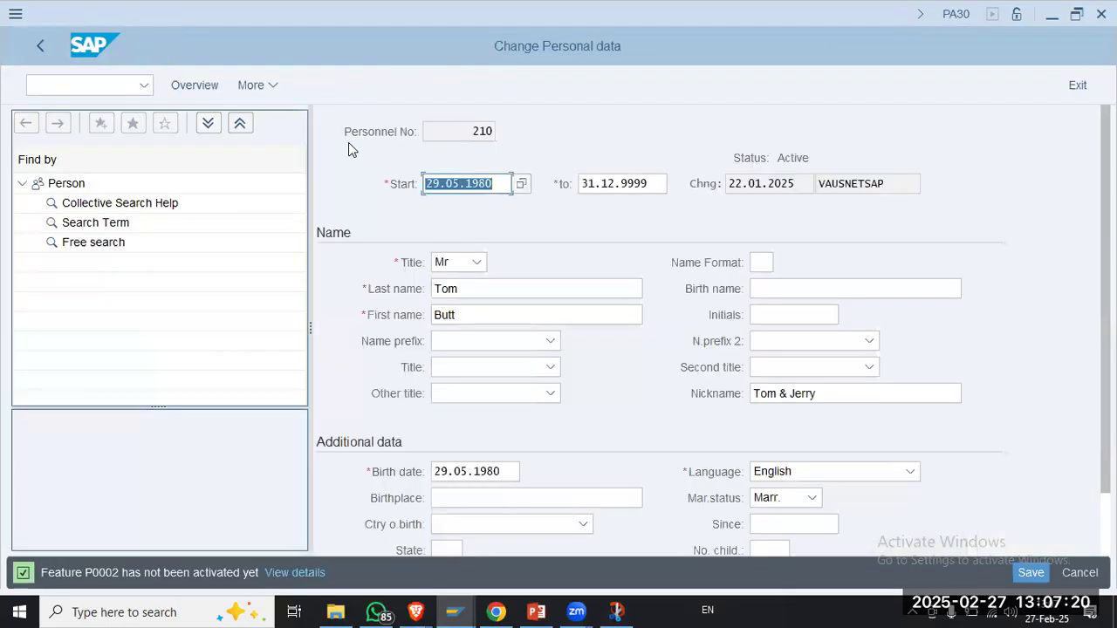
click(460, 183)
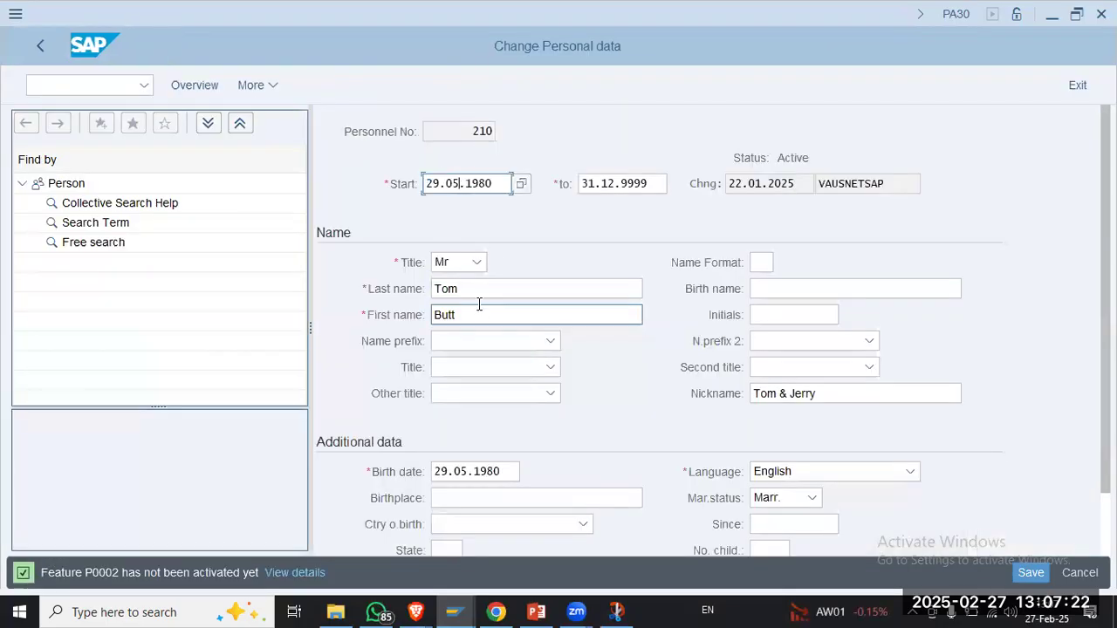
scroll(503, 431, down, 2)
scroll(498, 439, up, 2)
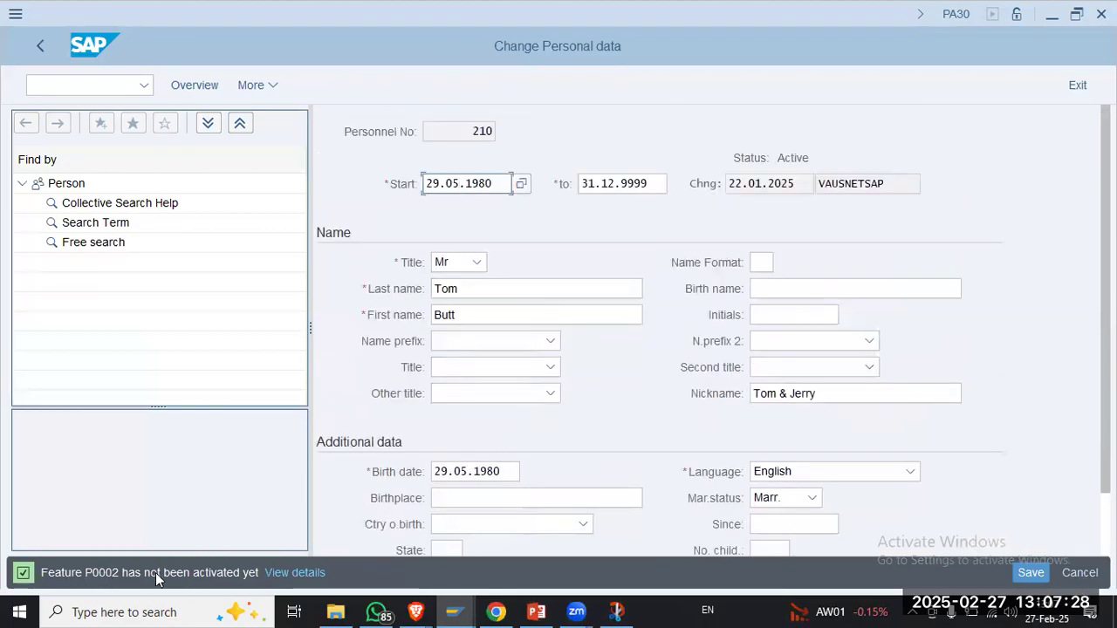
Step: Fill in the required nationality to open the Personal data overview, and return to the record
click(189, 84)
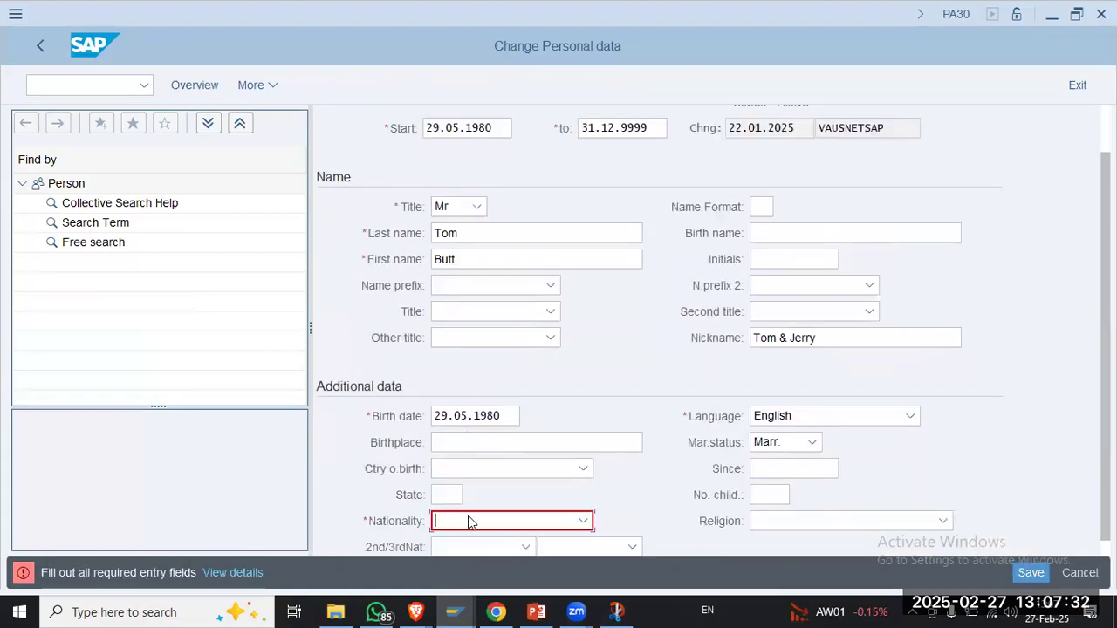
click(469, 521)
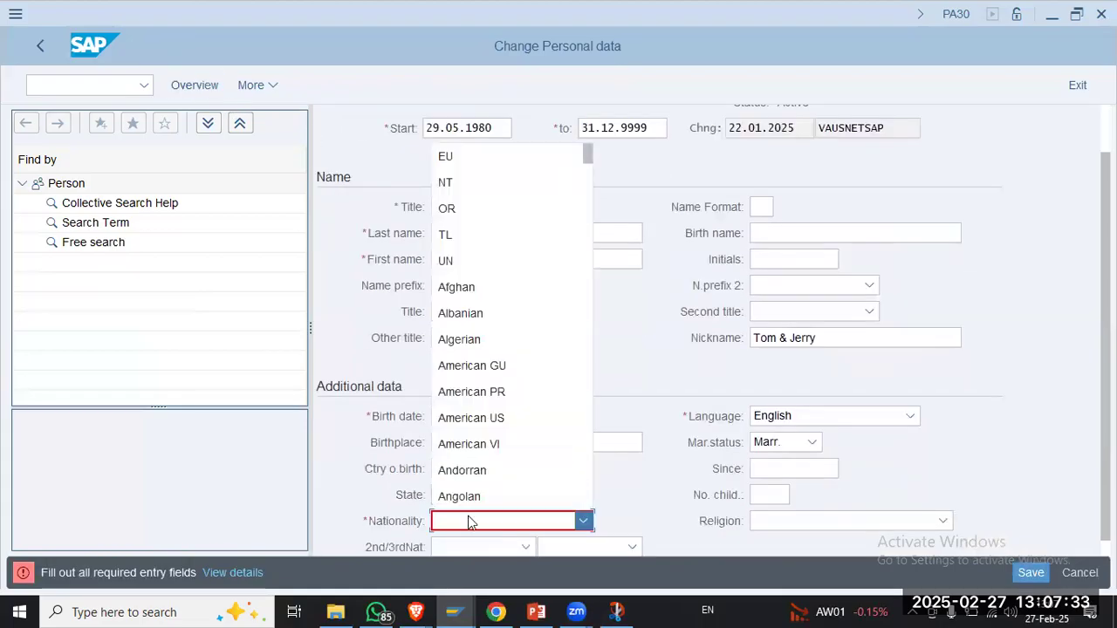
click(471, 391)
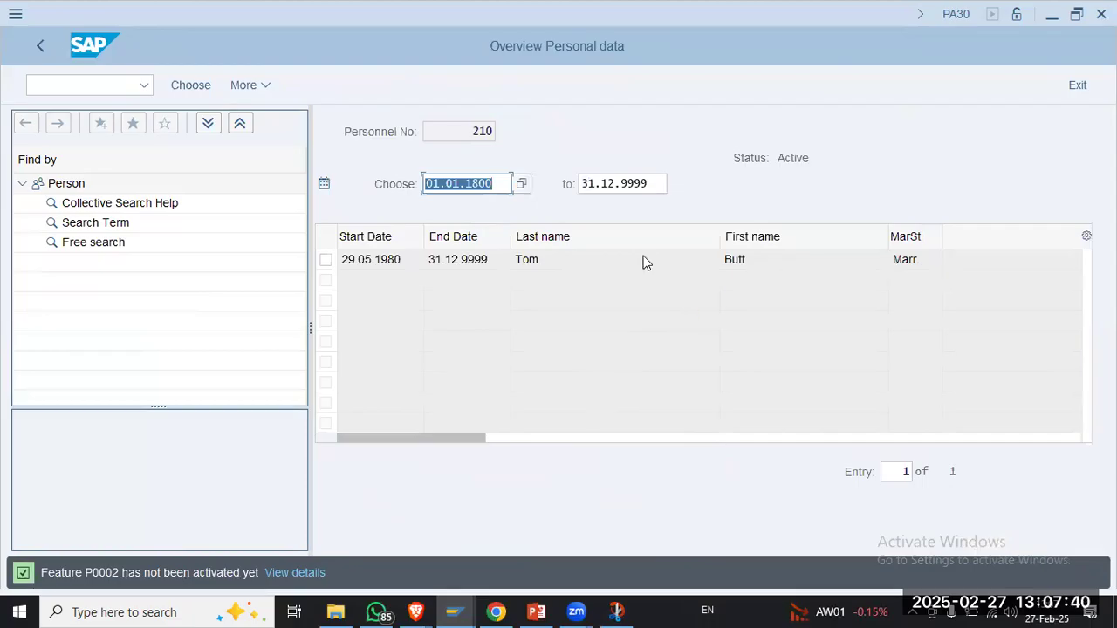
click(46, 49)
click(46, 50)
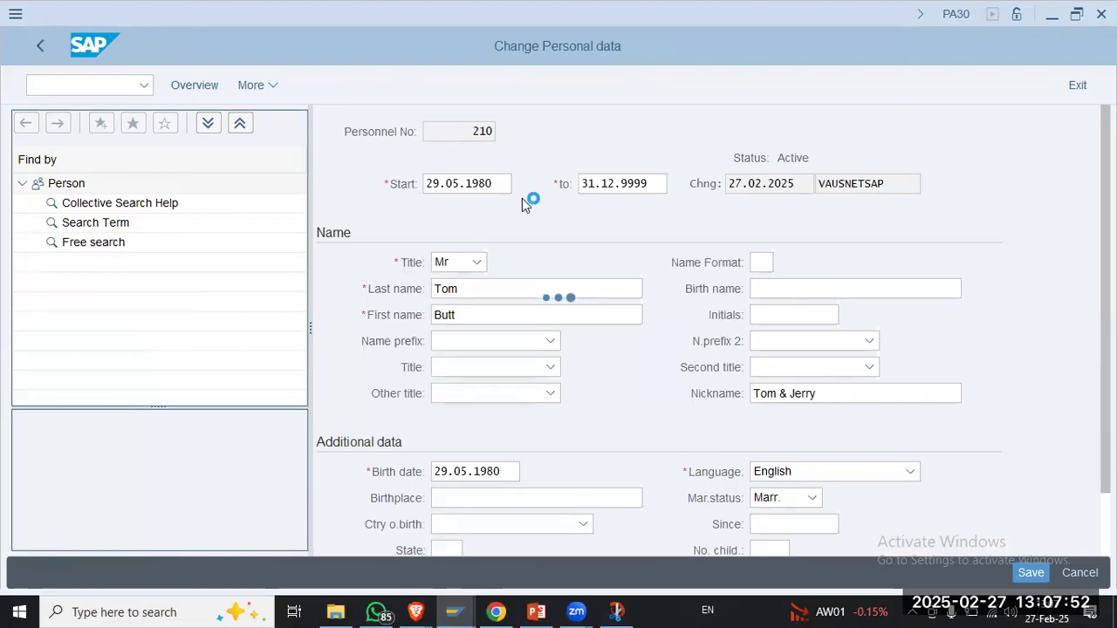
Step: Check the infotype notes on slide 2 and leave the Personal data record without saving
click(539, 612)
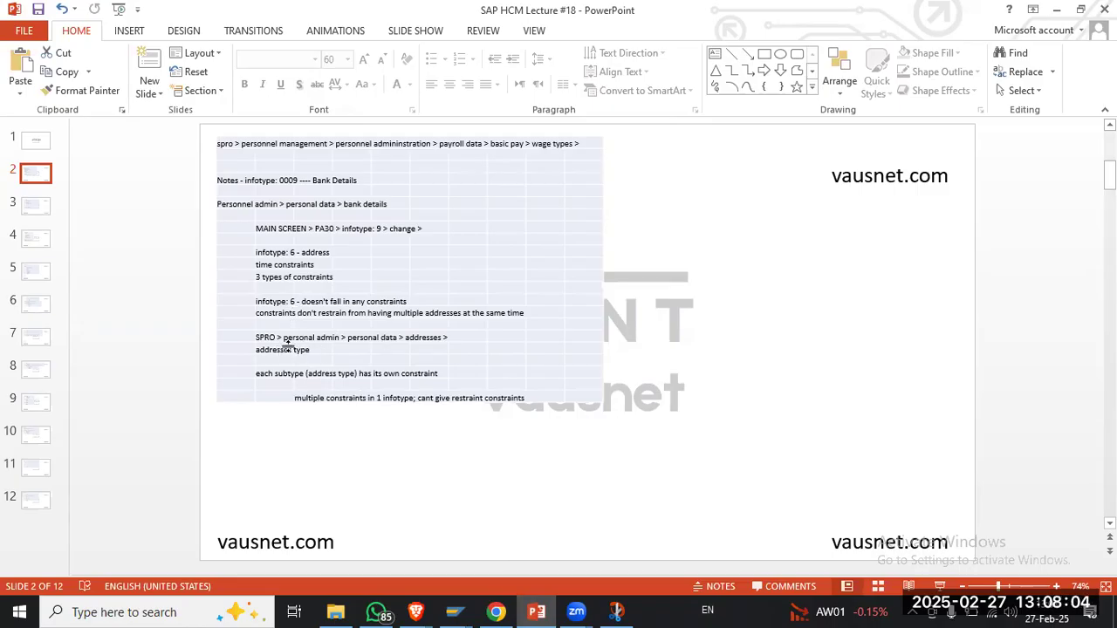
click(536, 611)
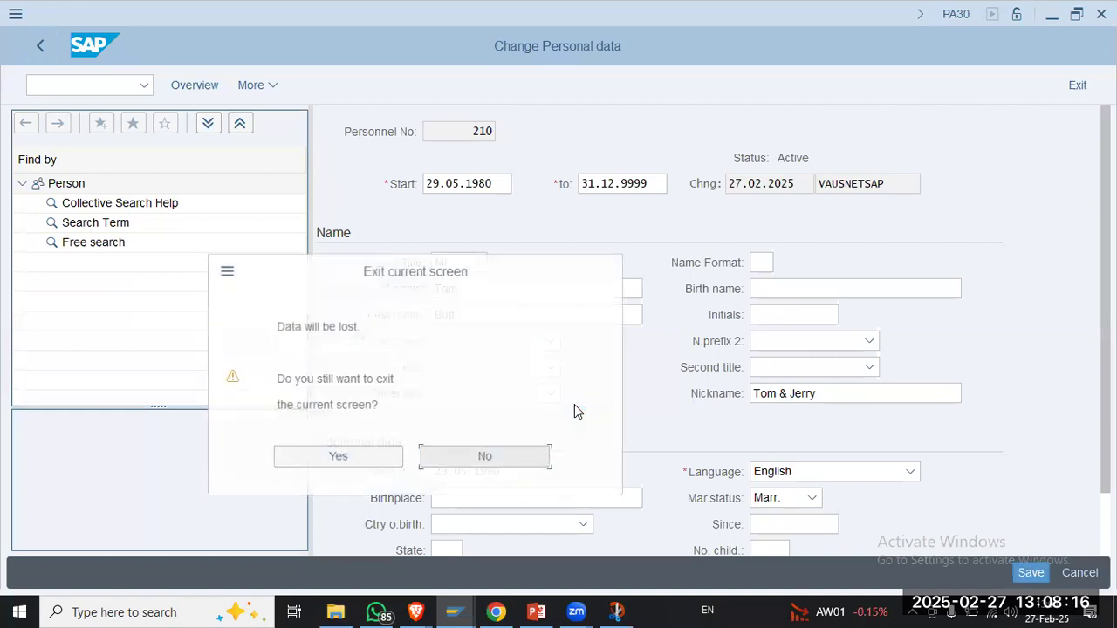
click(297, 460)
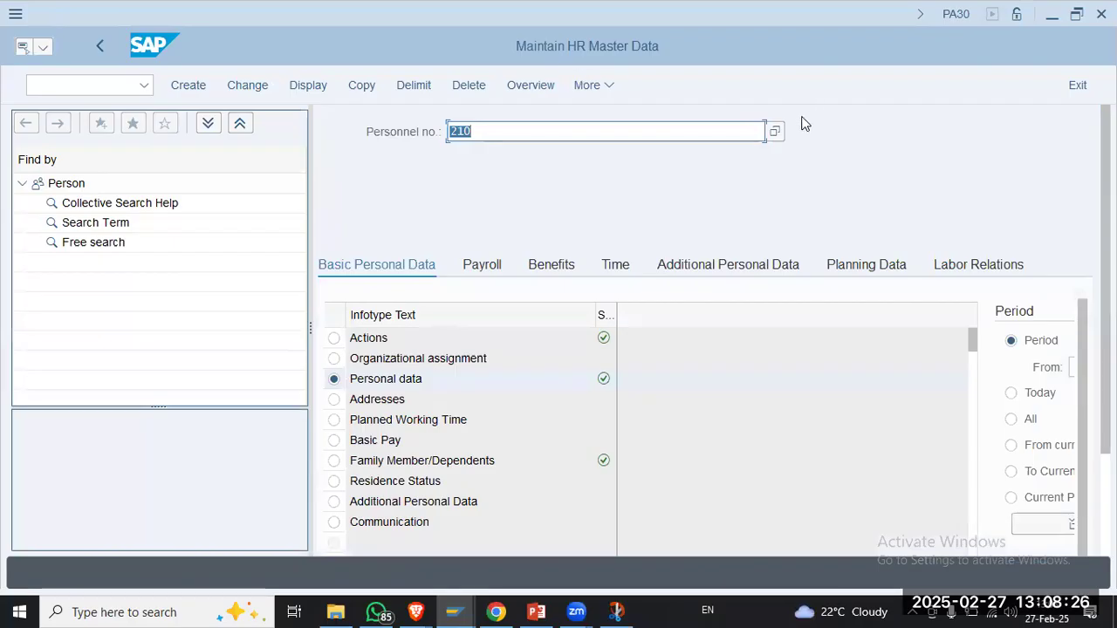
Step: Search for employees by organizational assignment in personnel area CLTX and load the matching employee in PA30
key(F4)
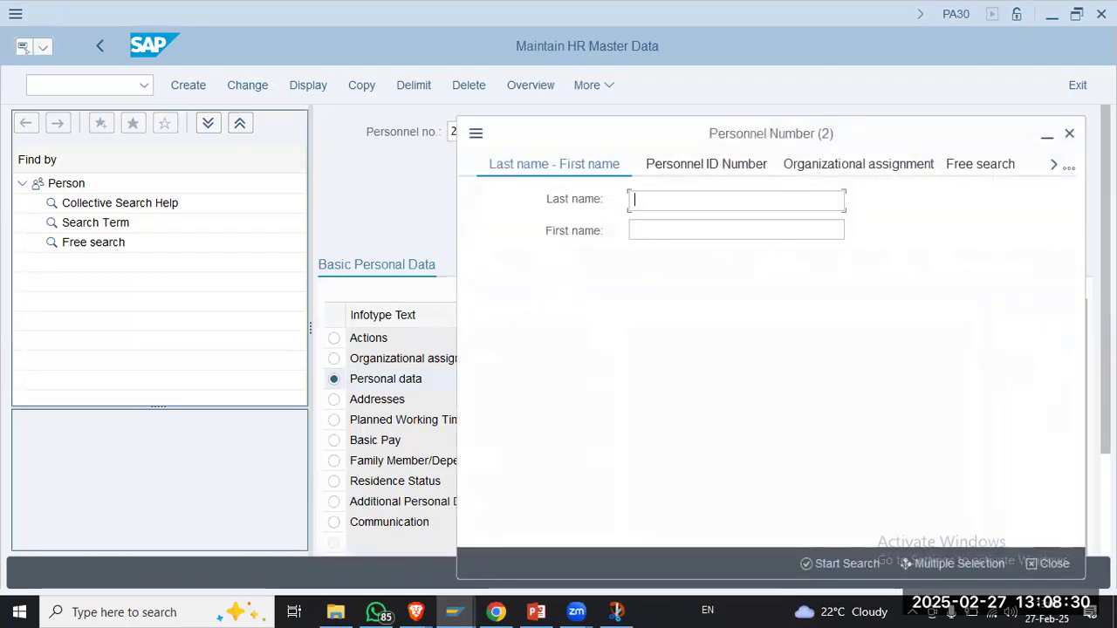
click(847, 168)
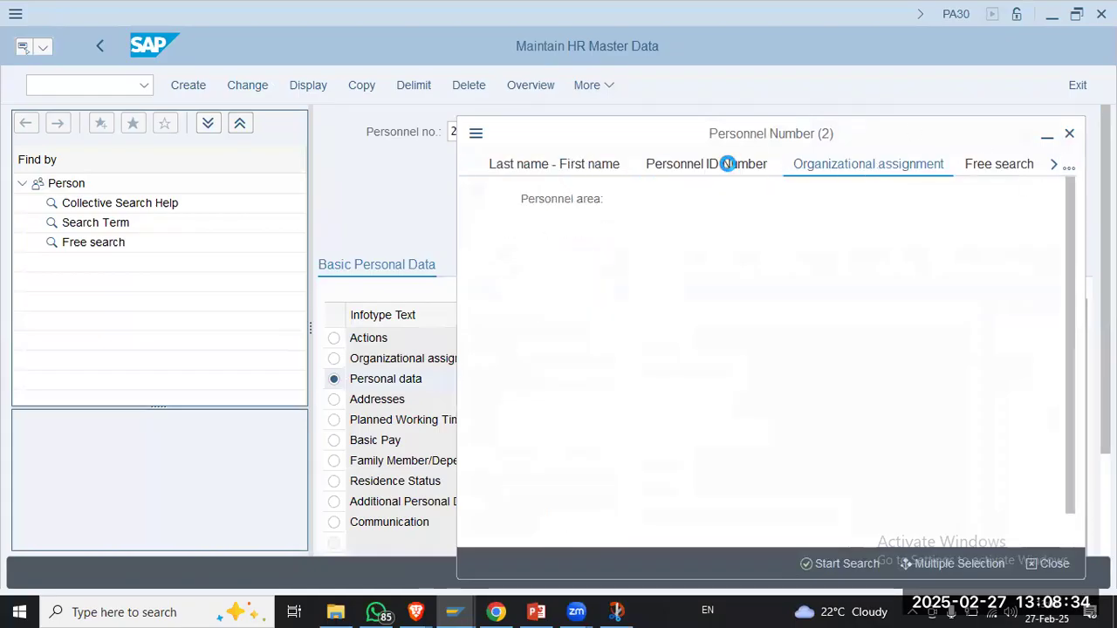
click(703, 200)
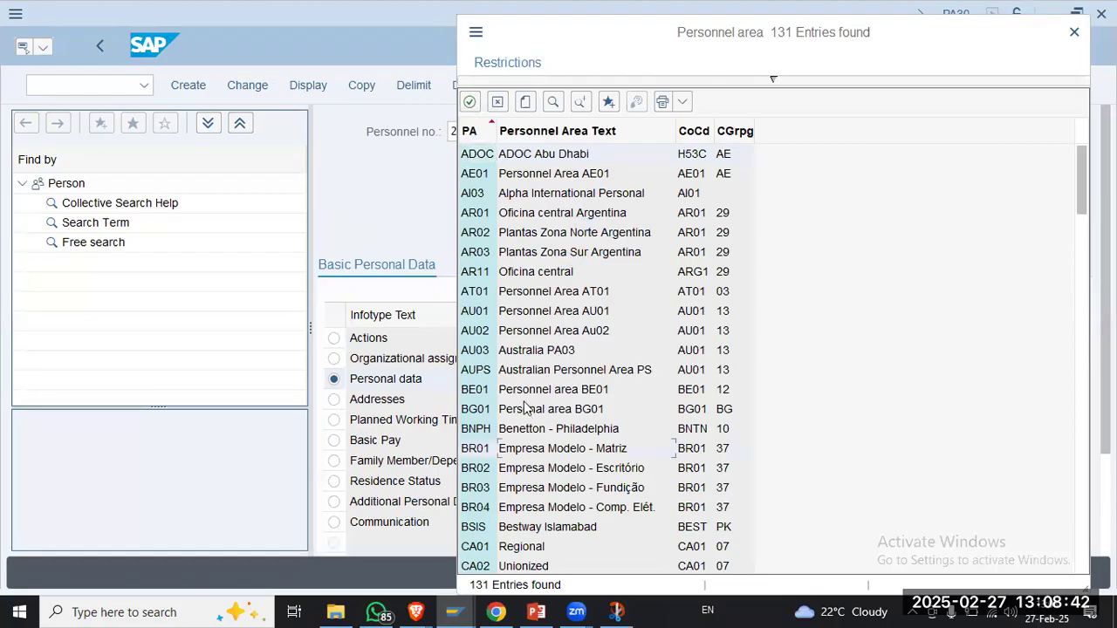
scroll(527, 419, down, 2)
scroll(527, 421, down, 1)
double_click(519, 487)
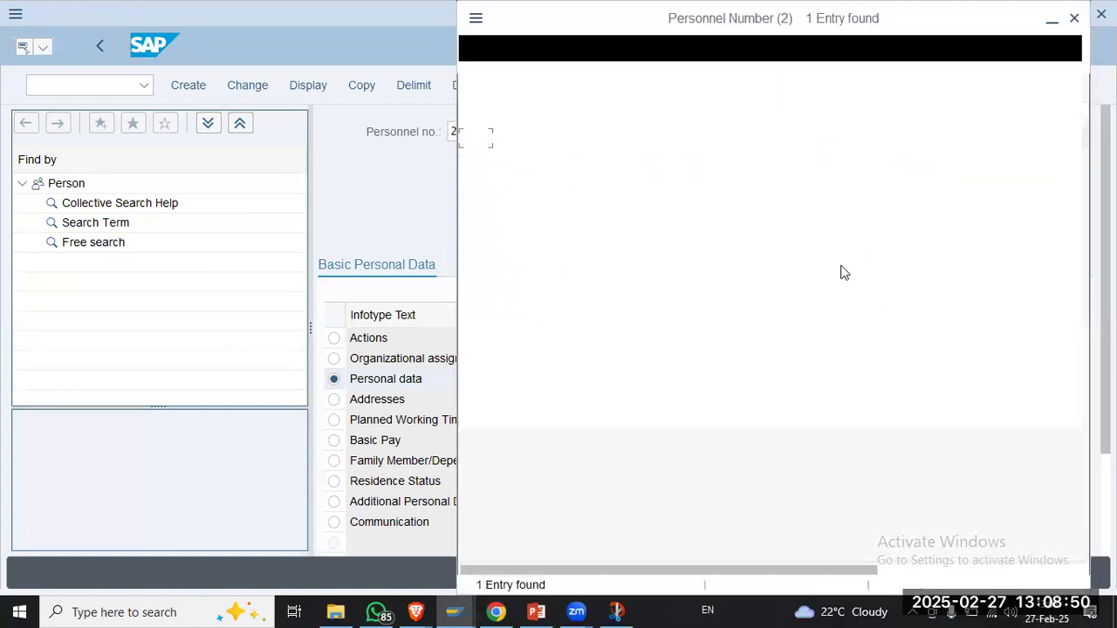
double_click(609, 141)
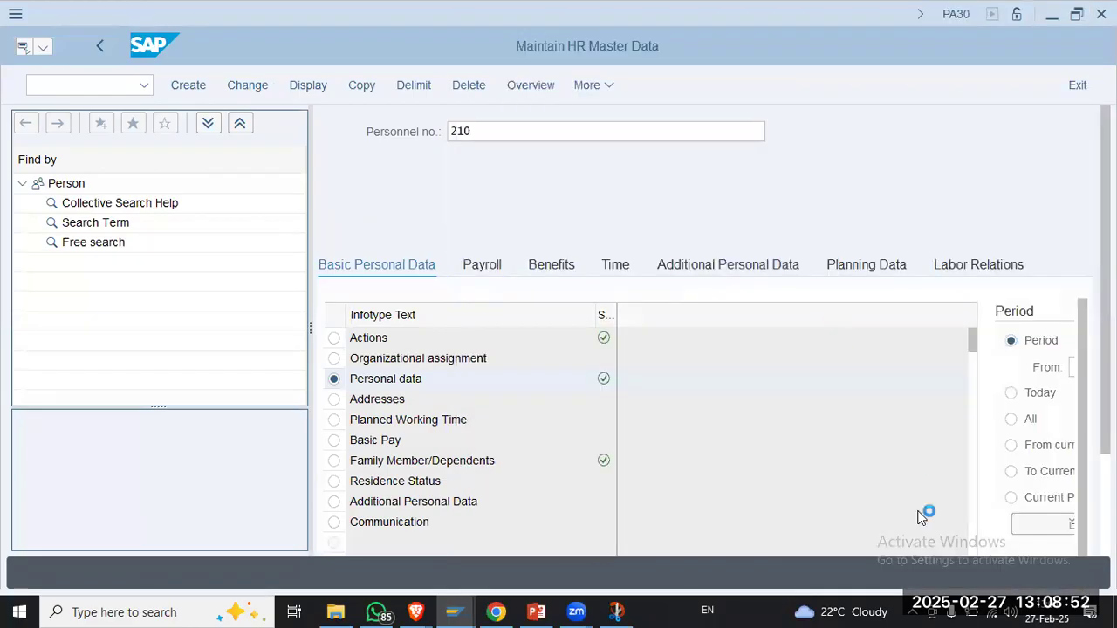
key(Return)
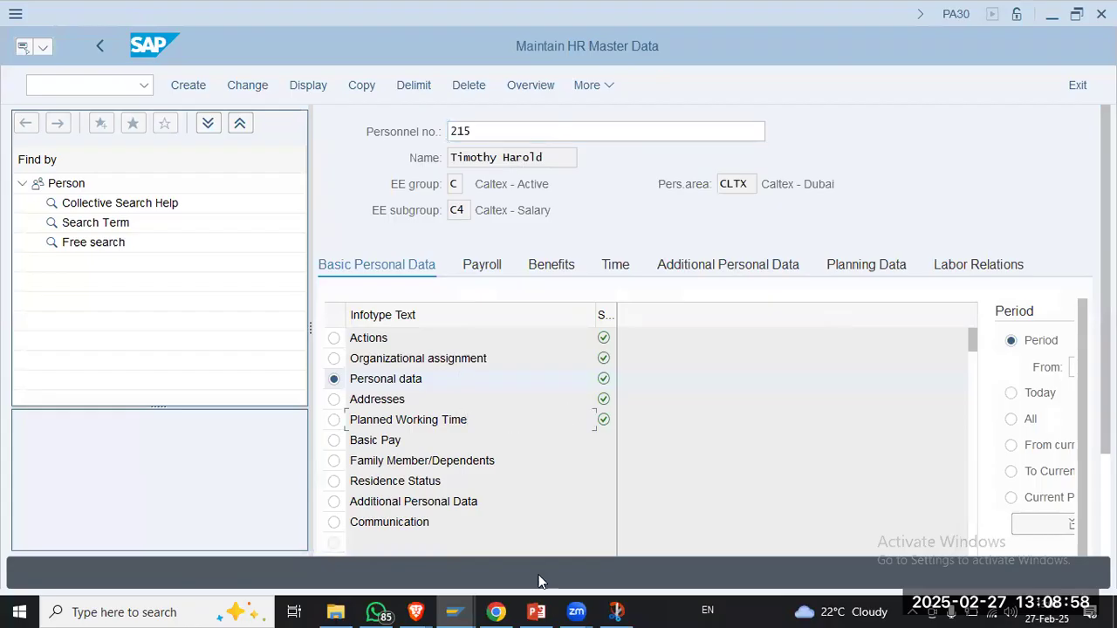
Step: Open the employee's Addresses infotype in change mode, following the PA30 instructions in the Lecture #18 notes
click(535, 612)
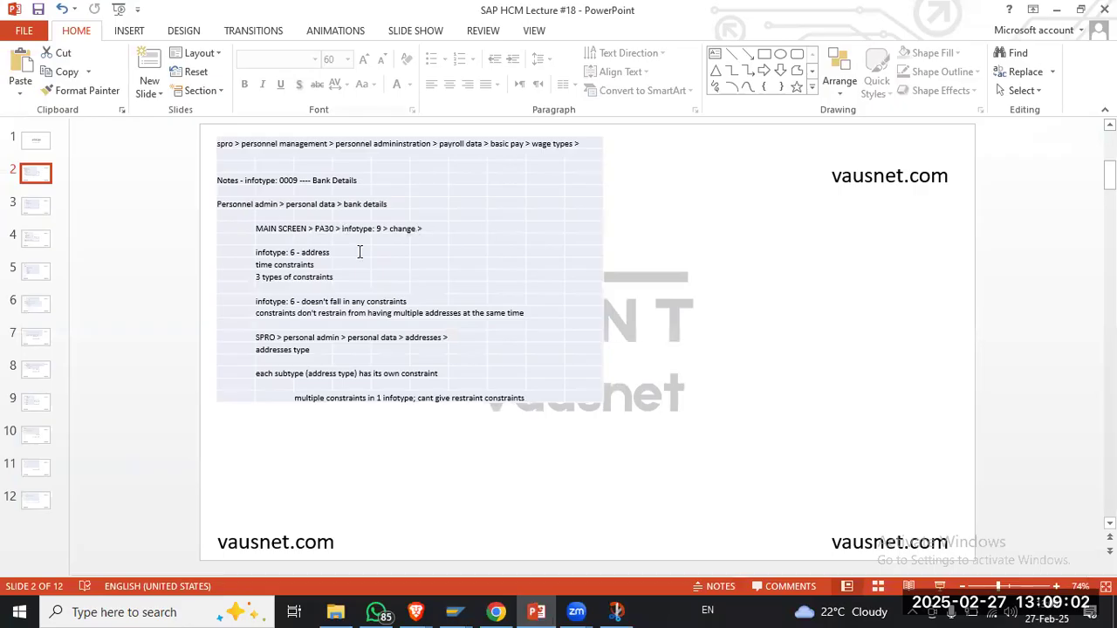
key(alt+Tab)
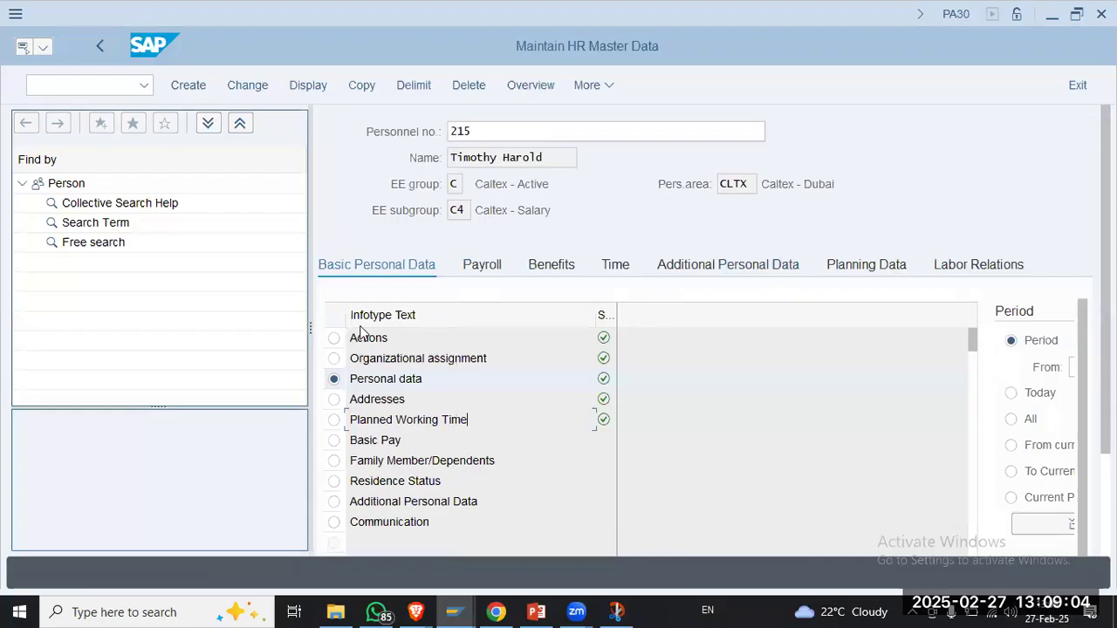
click(334, 399)
key(alt+Tab)
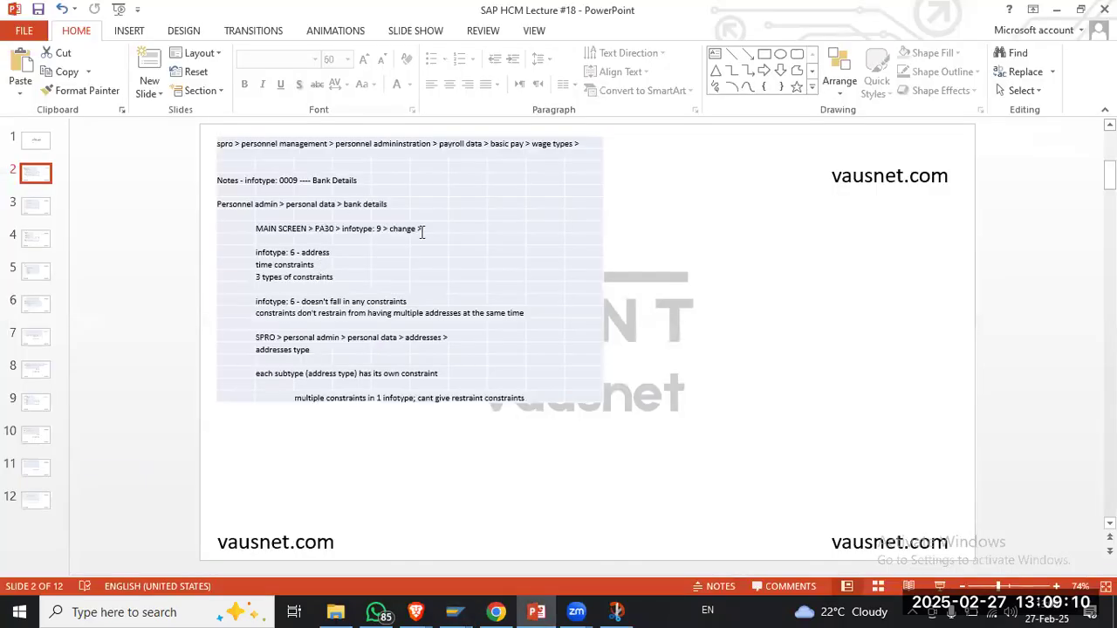
key(alt+Tab)
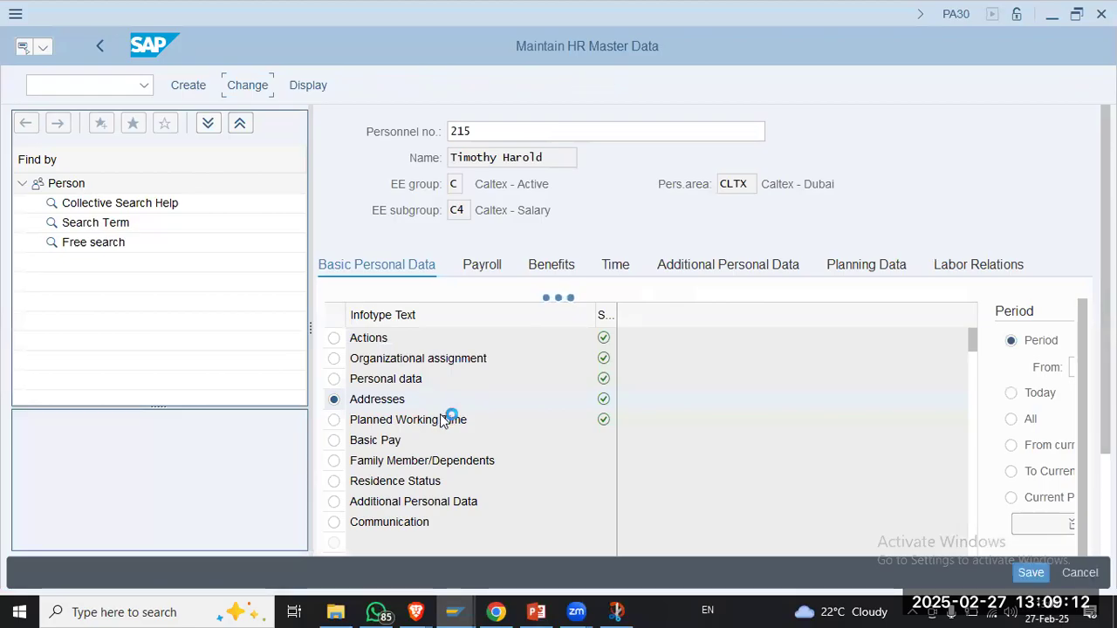
click(539, 319)
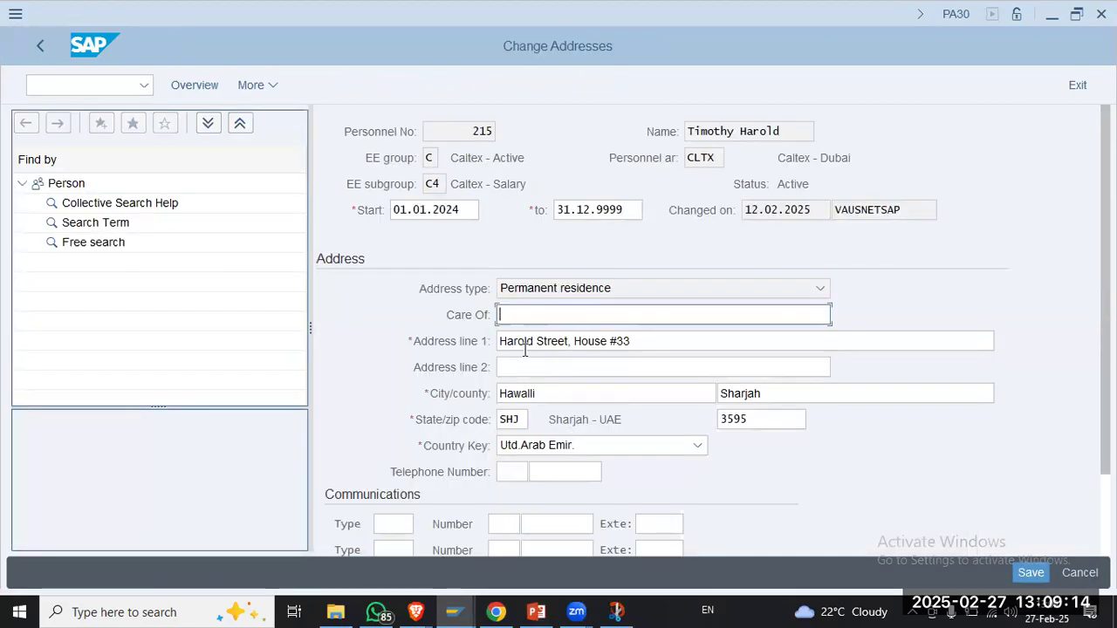
Step: Check the address notes on slide 2, review the employee's address and communications fields, and save the Addresses record
key(alt+Tab)
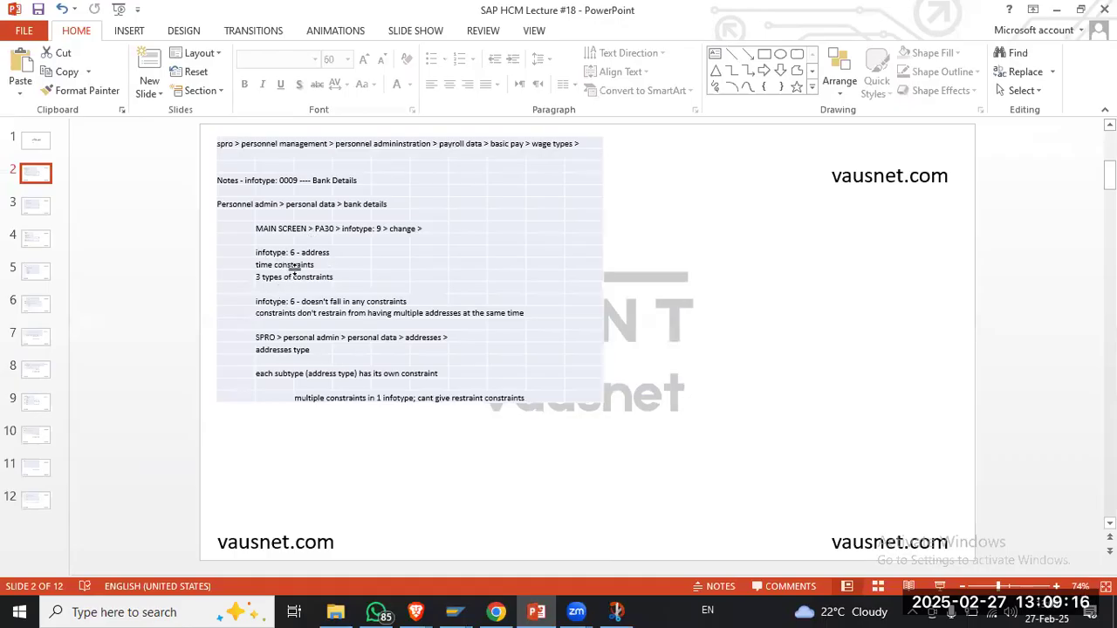
key(alt+Tab)
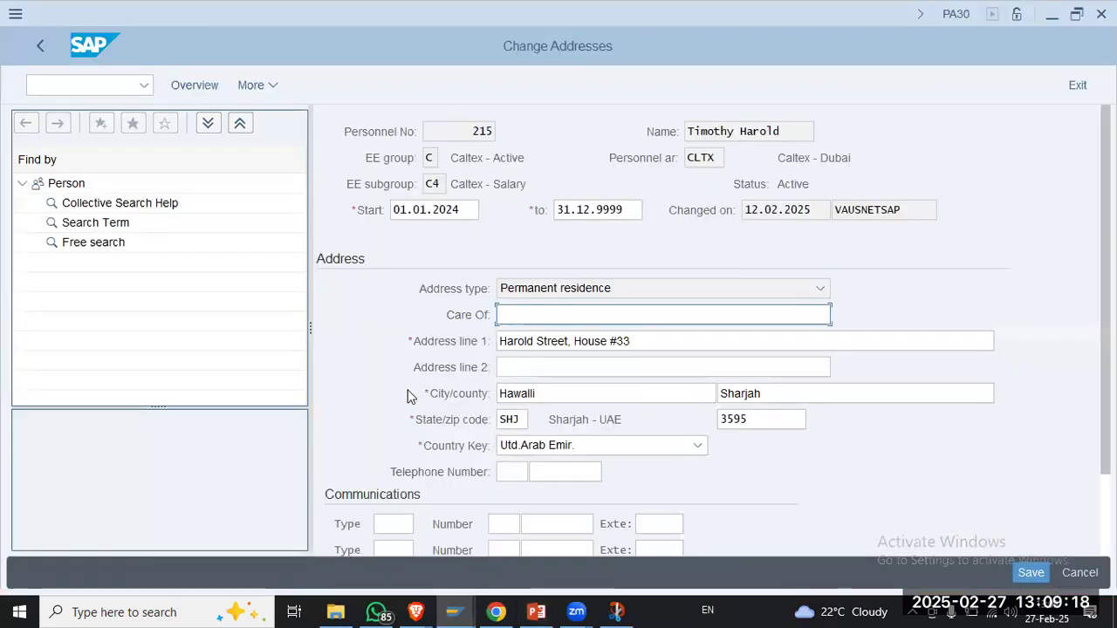
scroll(409, 394, down, 3)
click(406, 424)
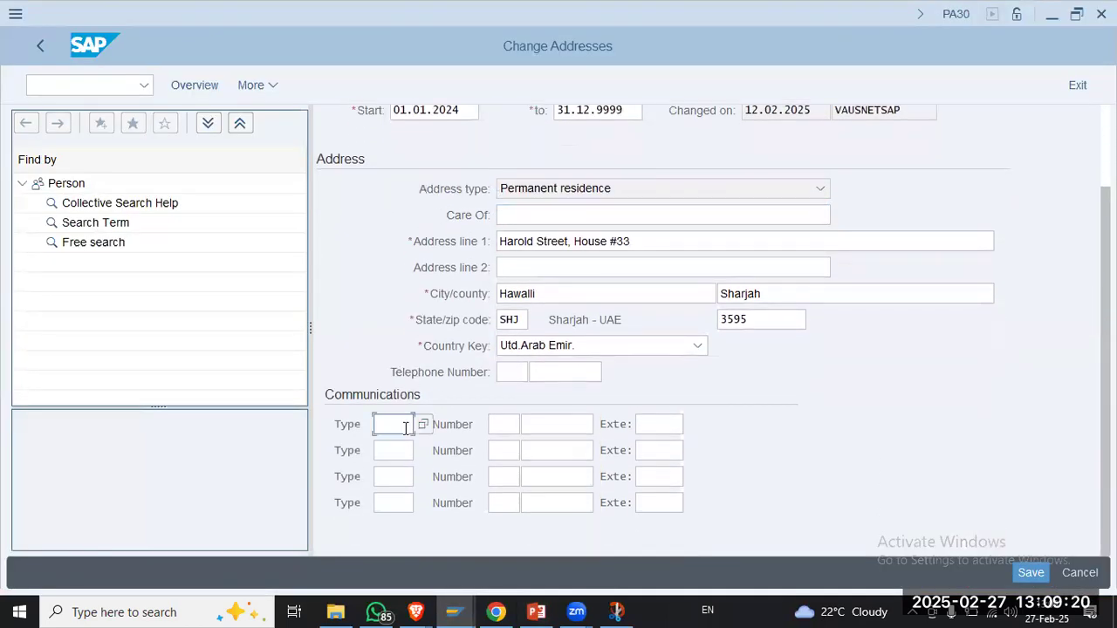
click(659, 424)
scroll(688, 450, up, 3)
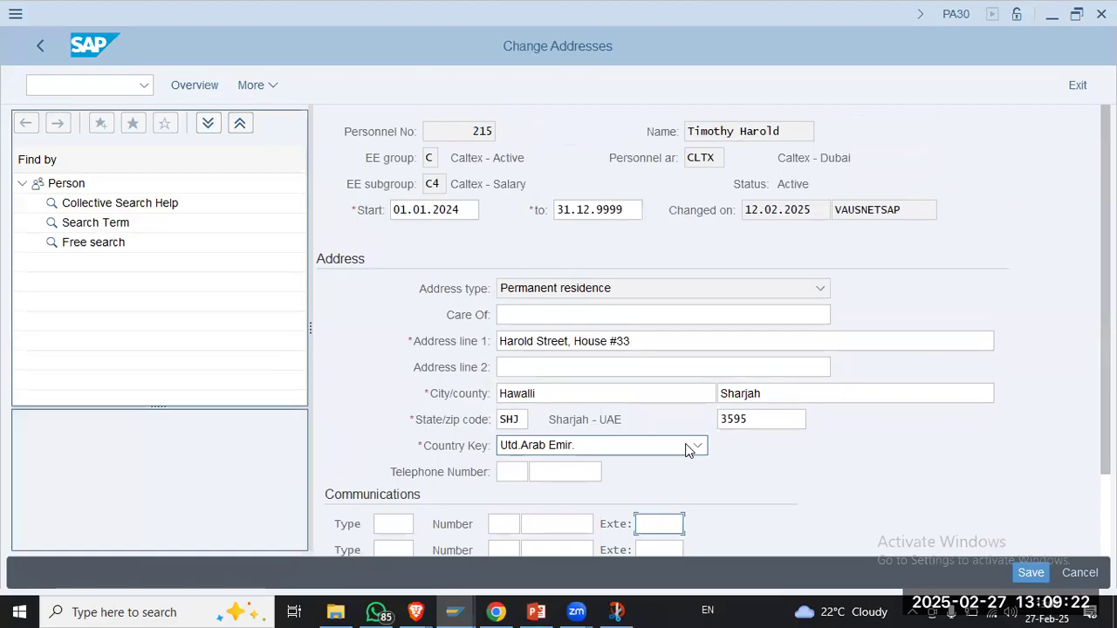
click(1031, 573)
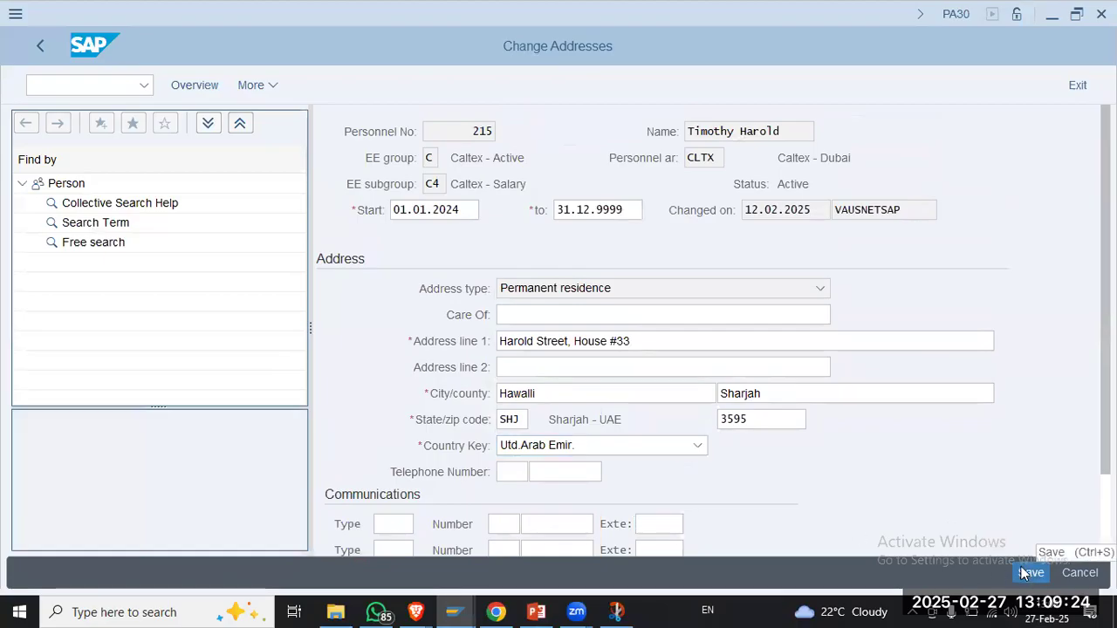
Step: Following the SPRO path on slide 2, collapse Bank Details and expand Addresses under Personal Data in the IMG, and return to PA30
key(alt+Tab)
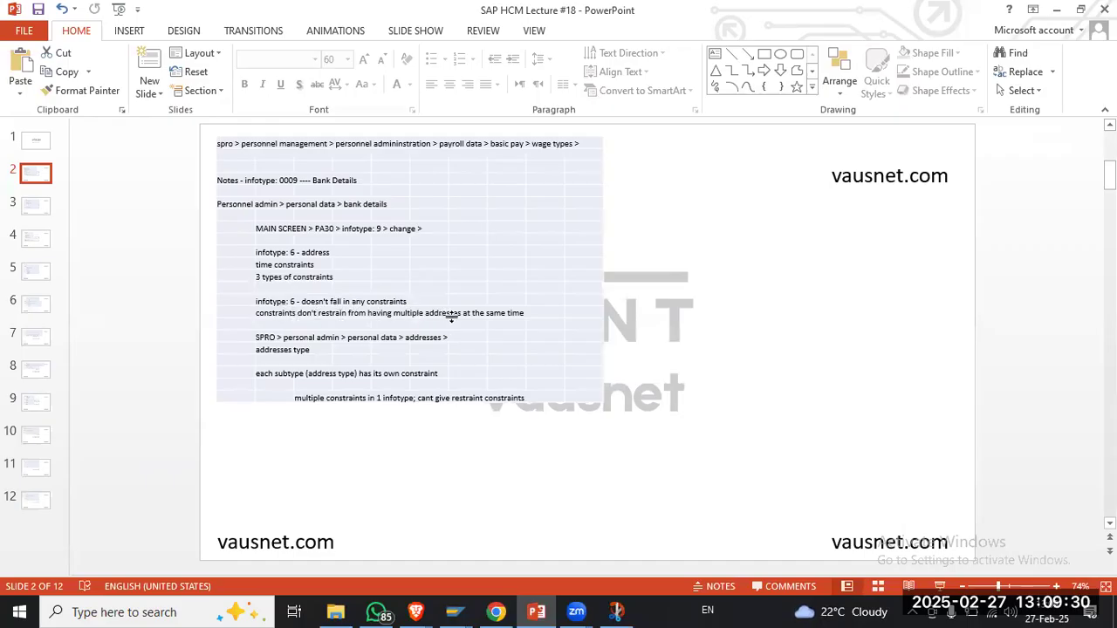
click(372, 341)
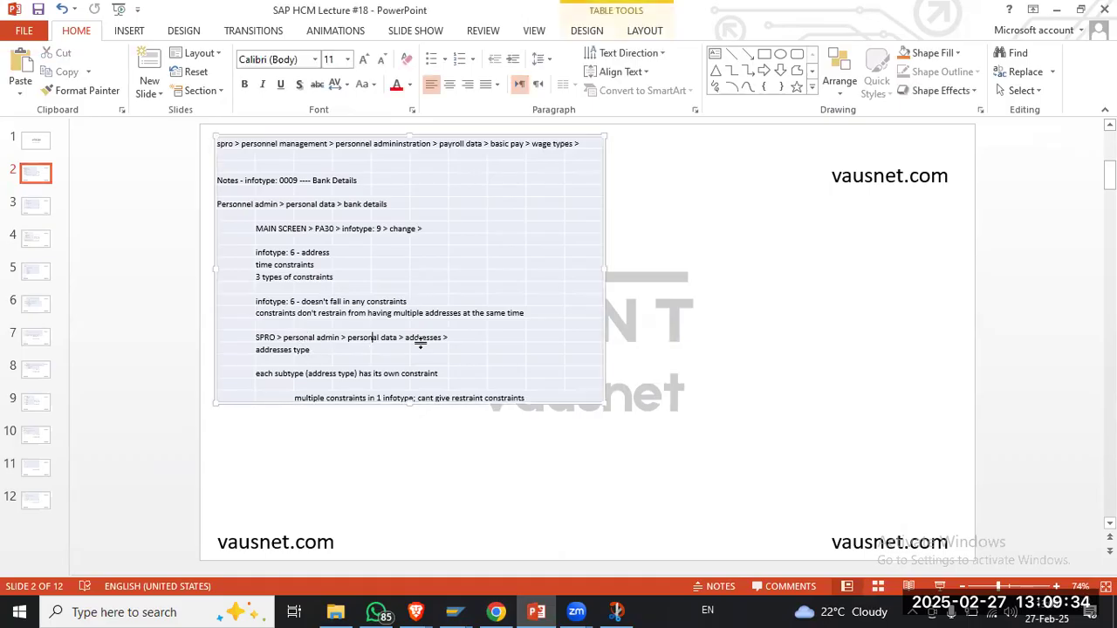
key(alt+Tab)
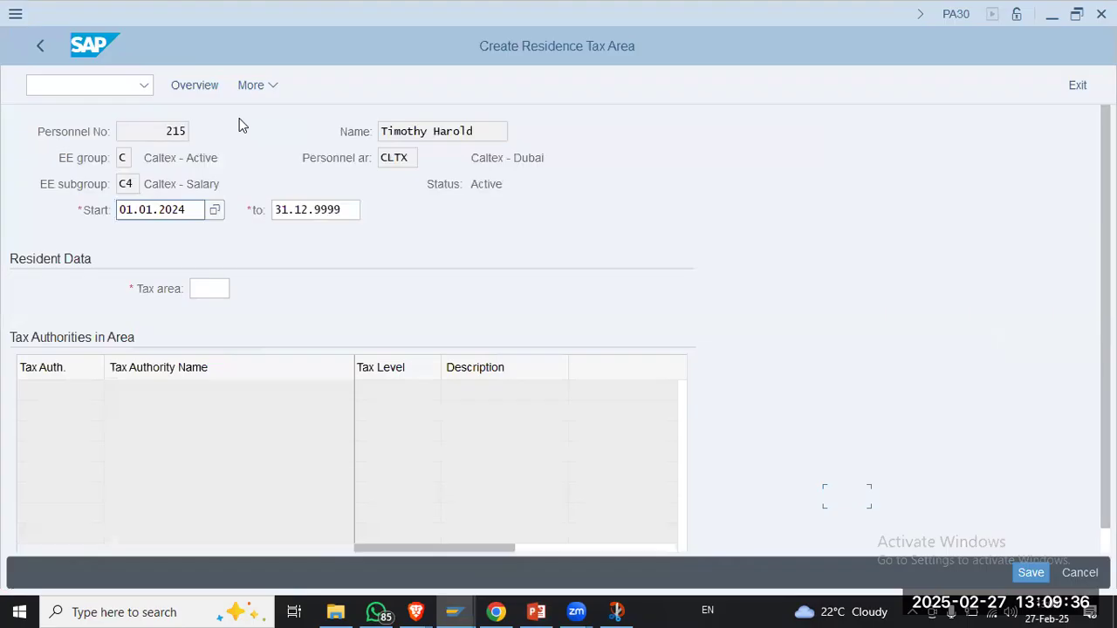
key(alt+Tab)
key(Tab)
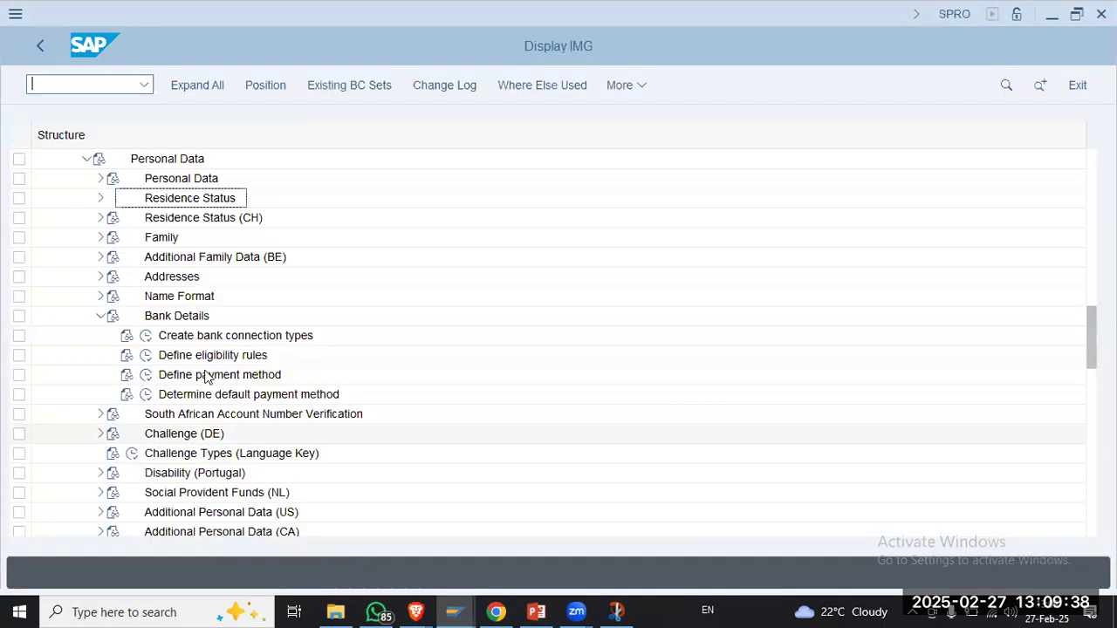
click(99, 316)
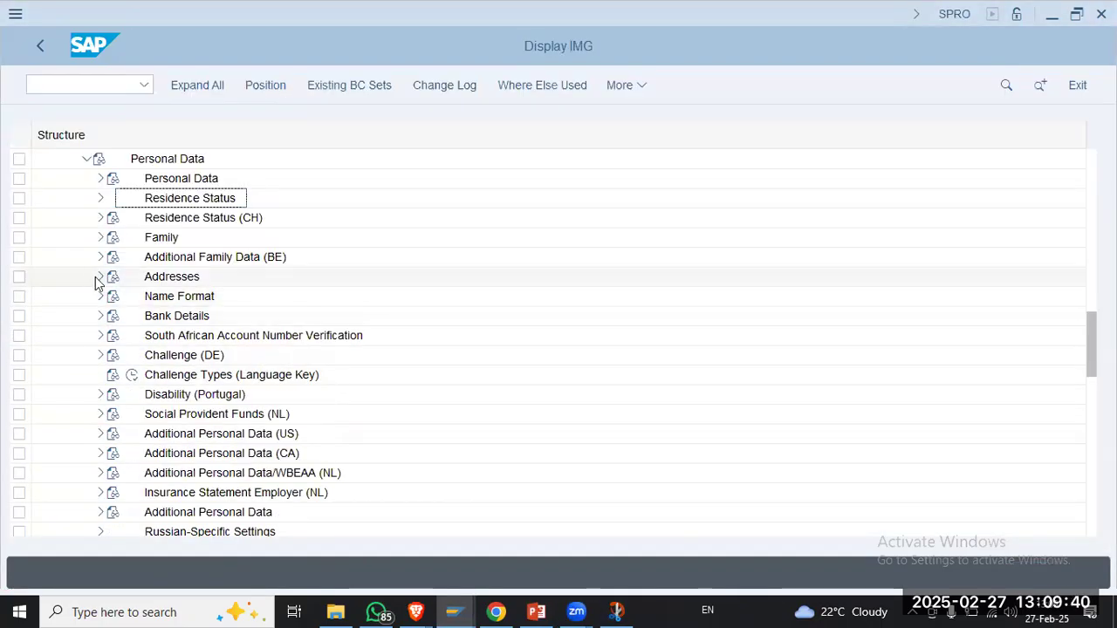
key(alt+Tab)
key(alt+Tab)
key(alt+Tab)
Step: Browse the available residence tax areas and set the tax area to AL (State of Alabama), accepting the warning
click(61, 390)
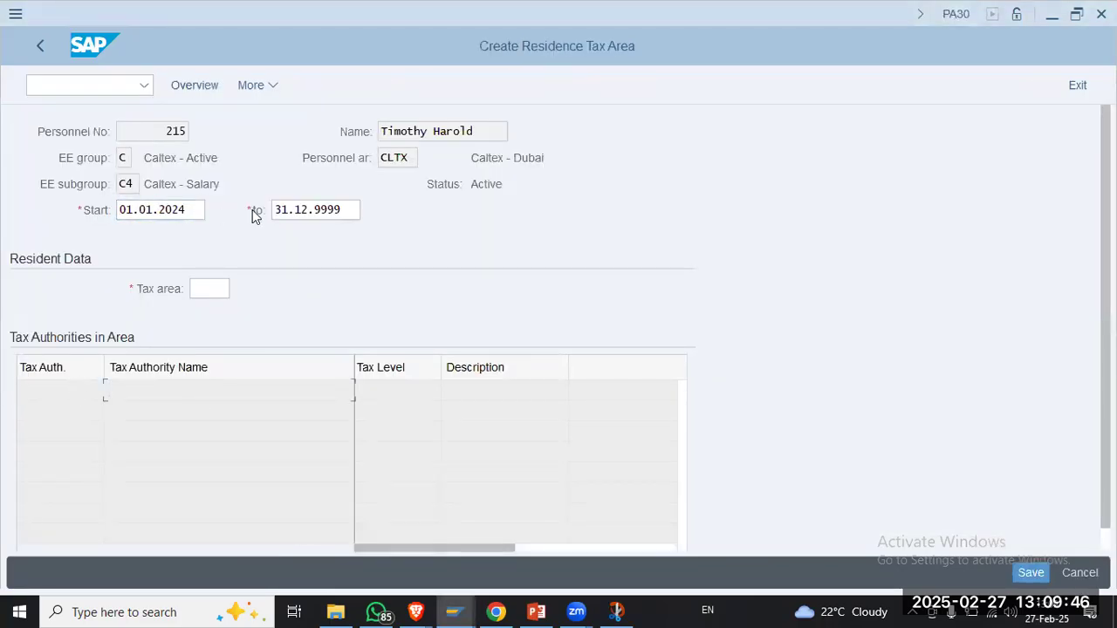
click(240, 290)
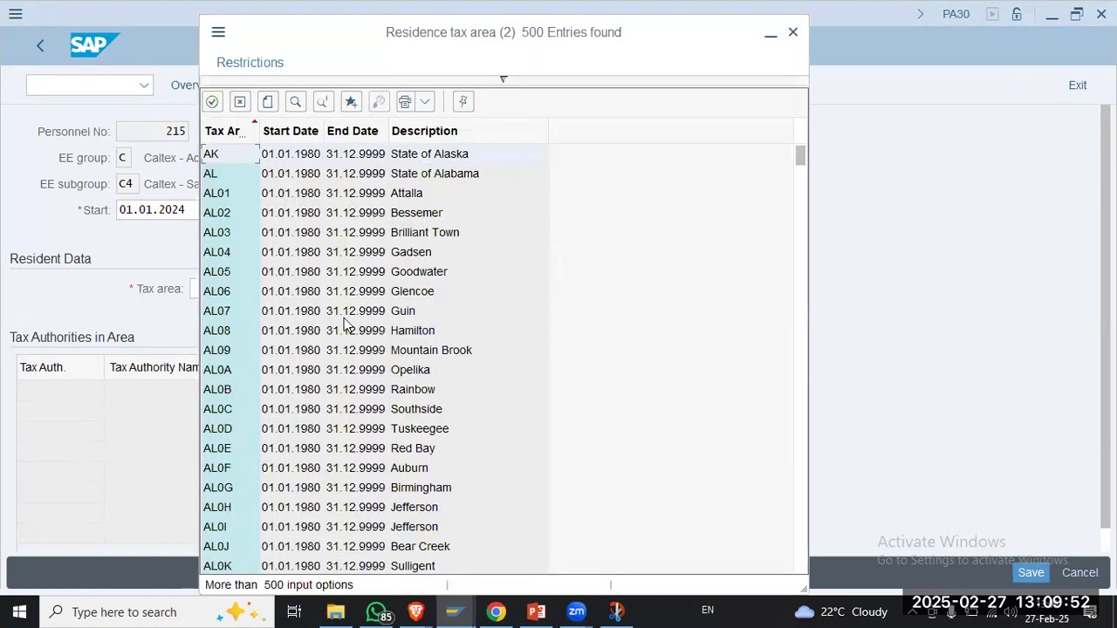
scroll(225, 475, down, 8)
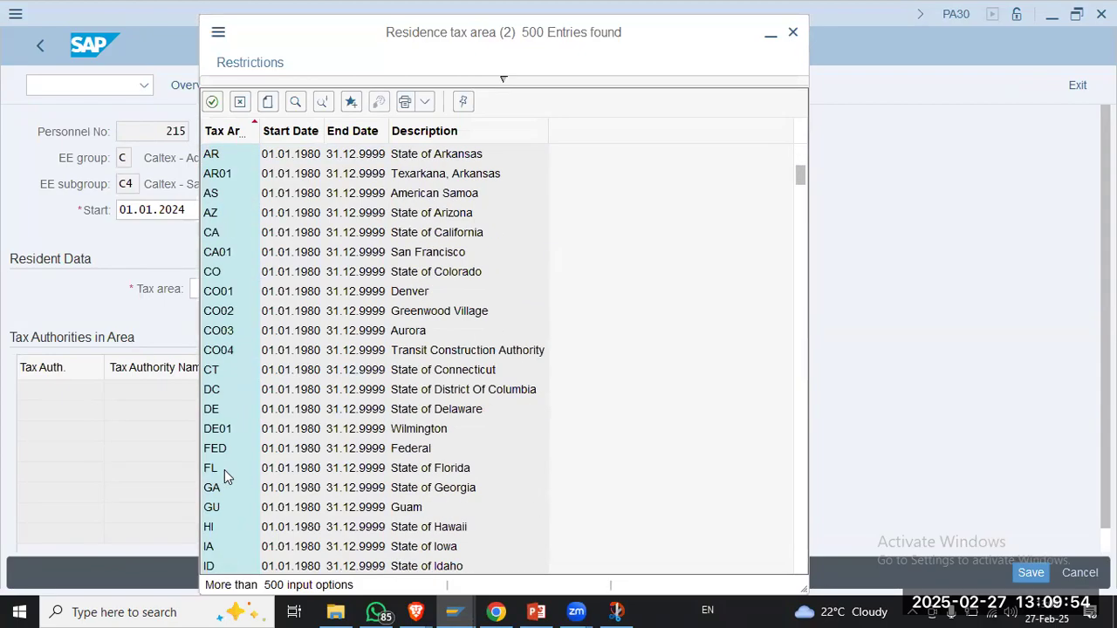
click(223, 255)
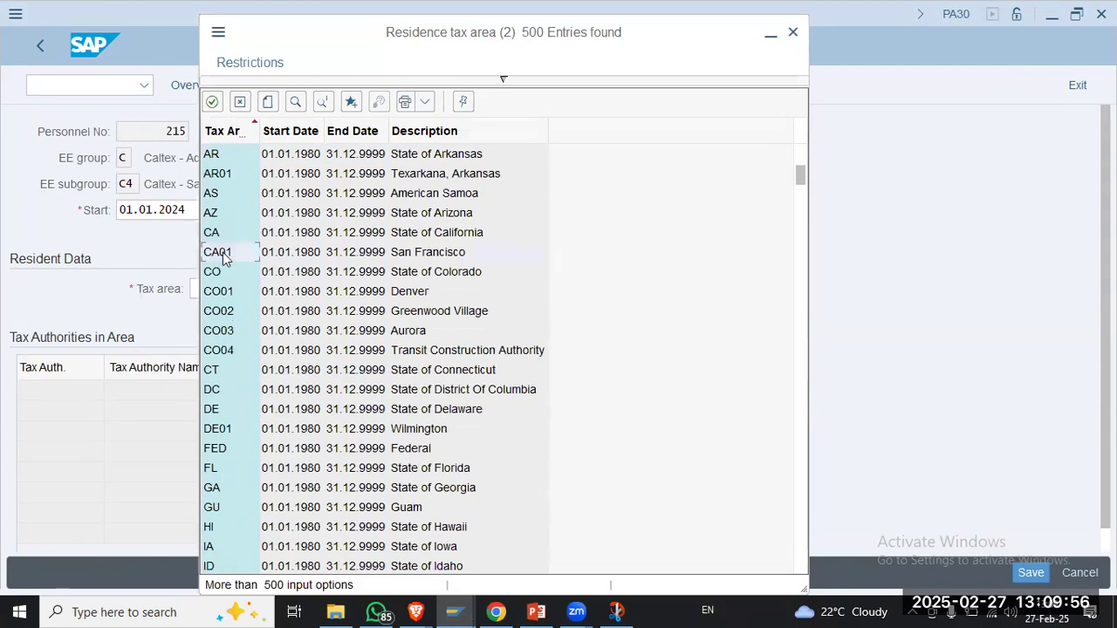
scroll(234, 327, down, 14)
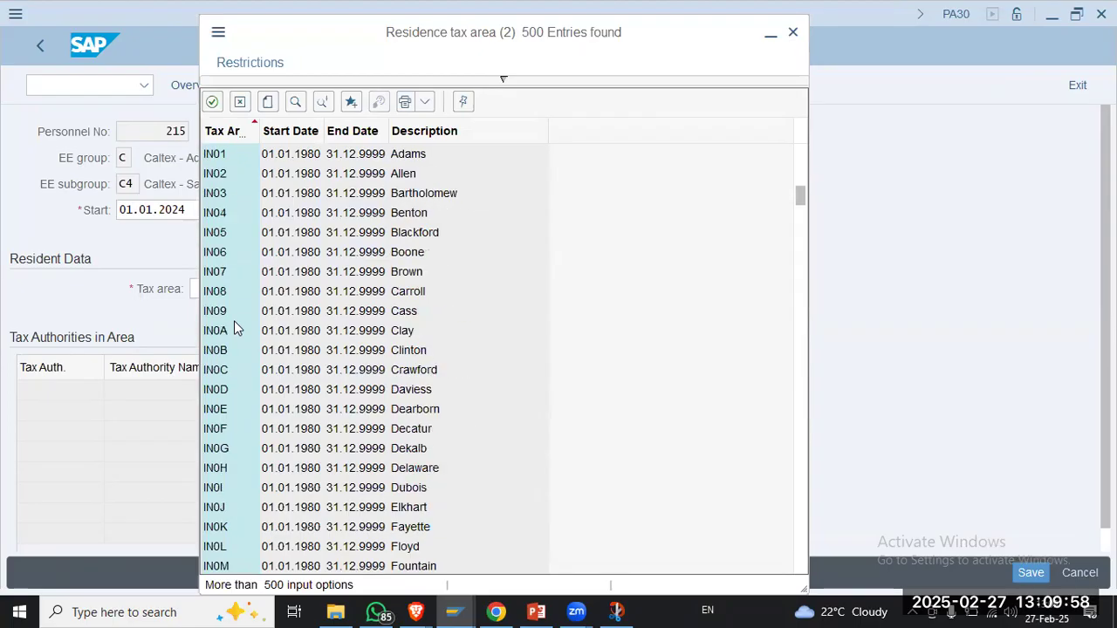
scroll(234, 328, down, 20)
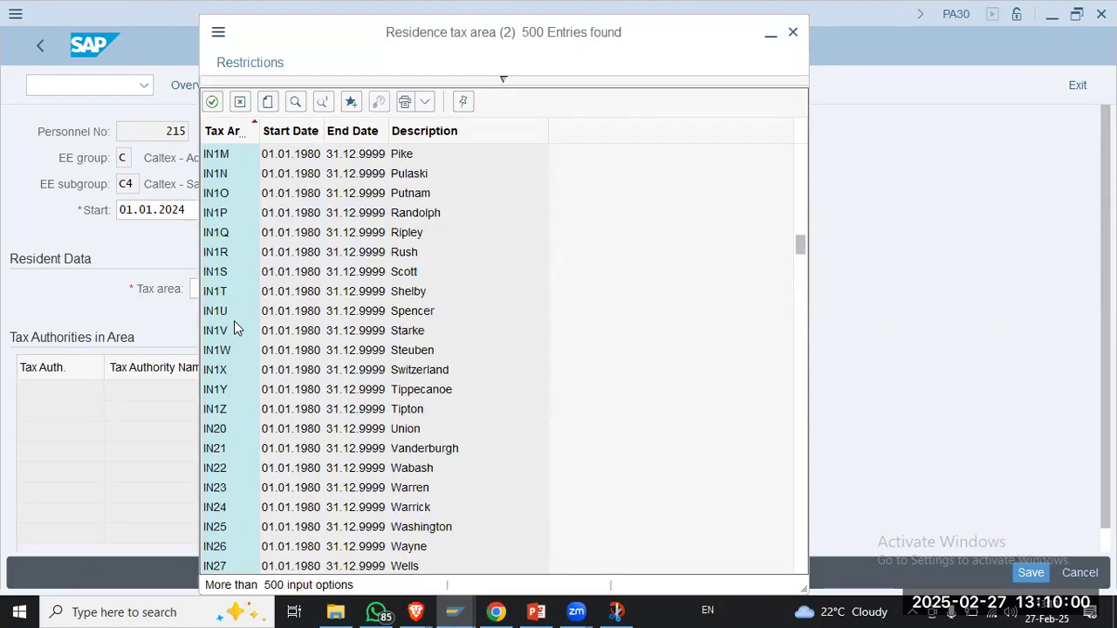
scroll(234, 321, down, 15)
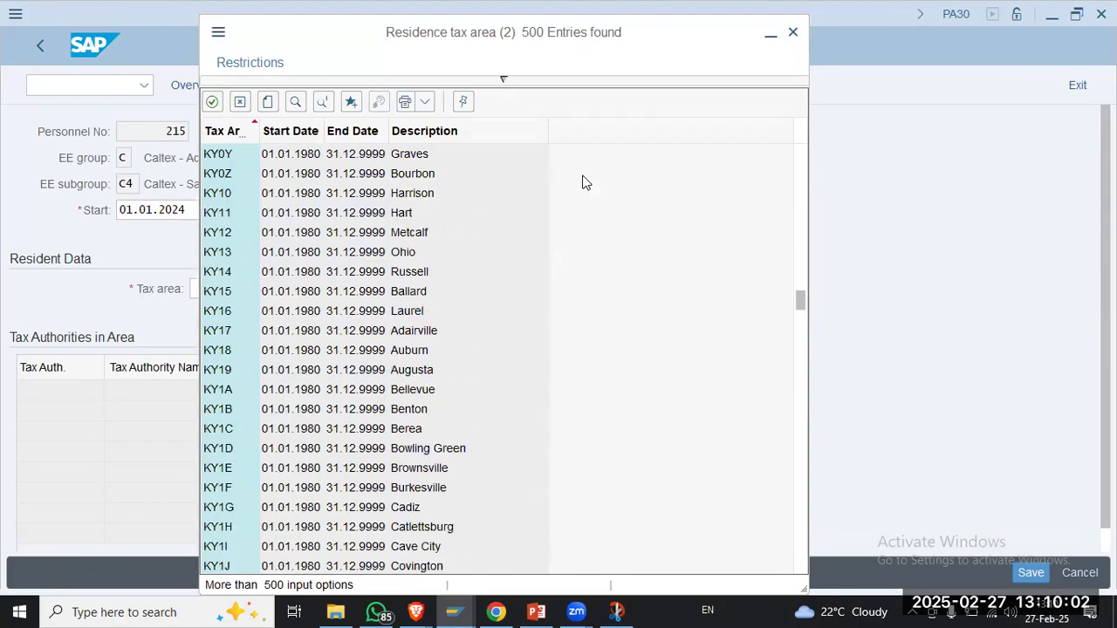
drag(801, 299, 815, 95)
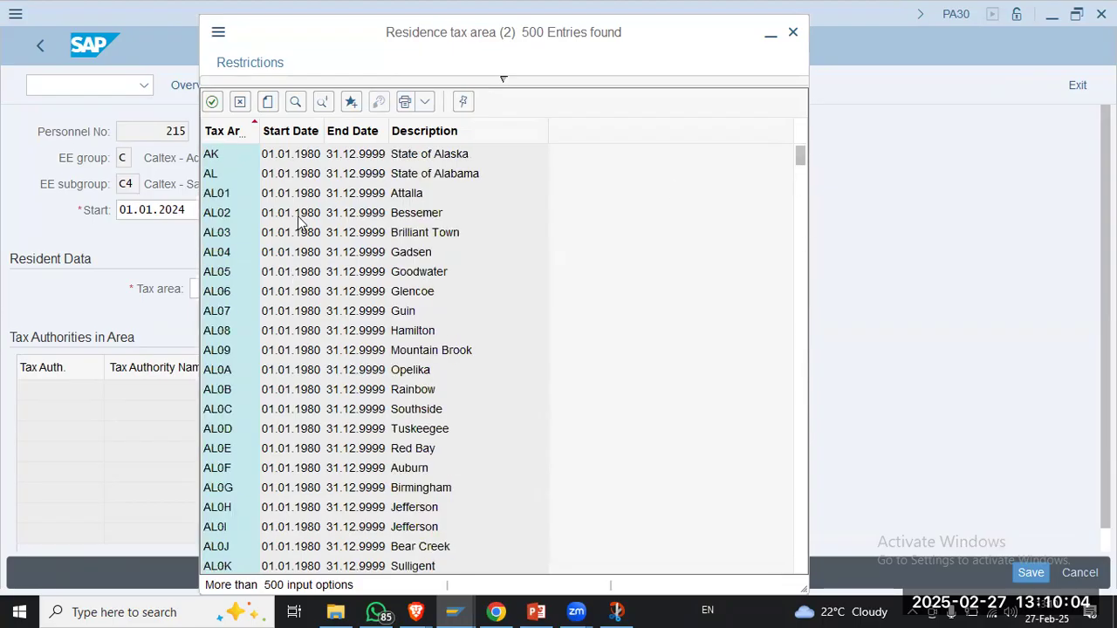
click(384, 195)
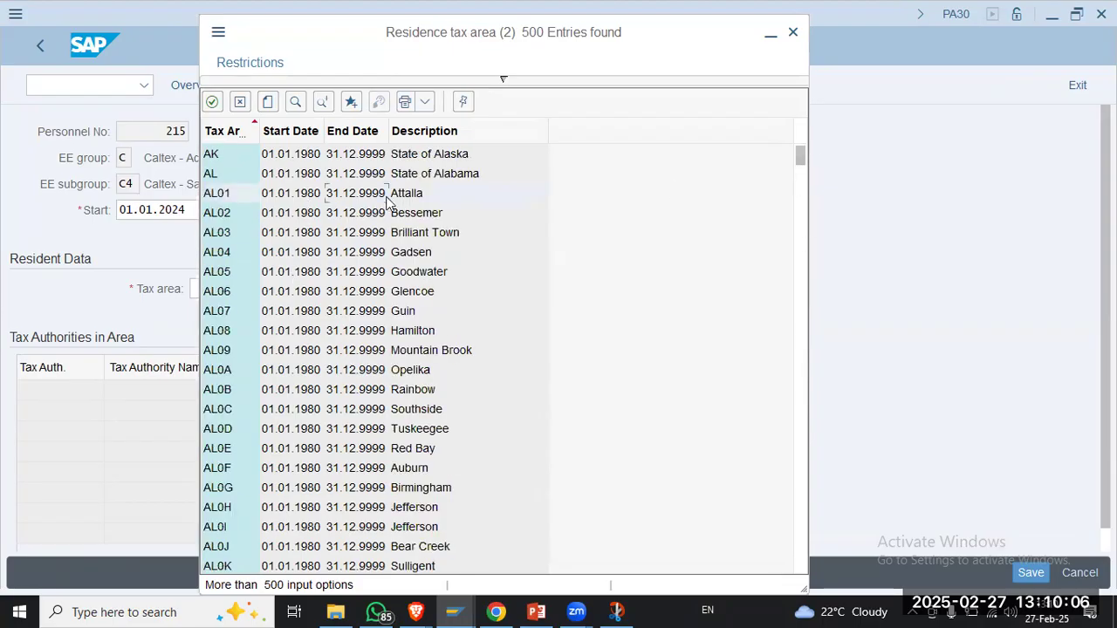
double_click(436, 174)
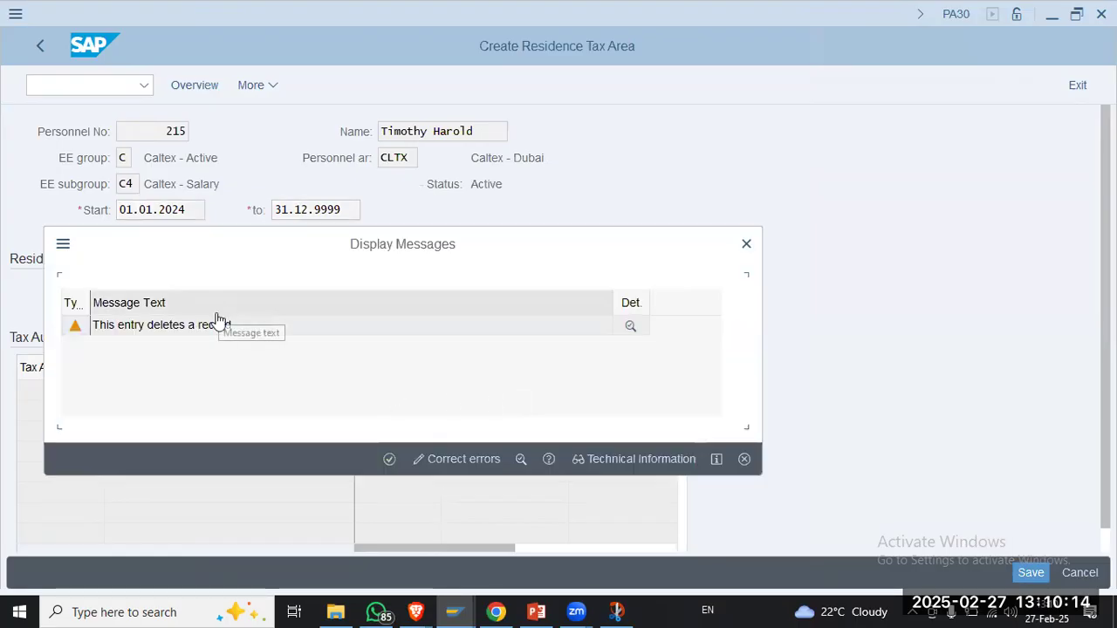
click(390, 459)
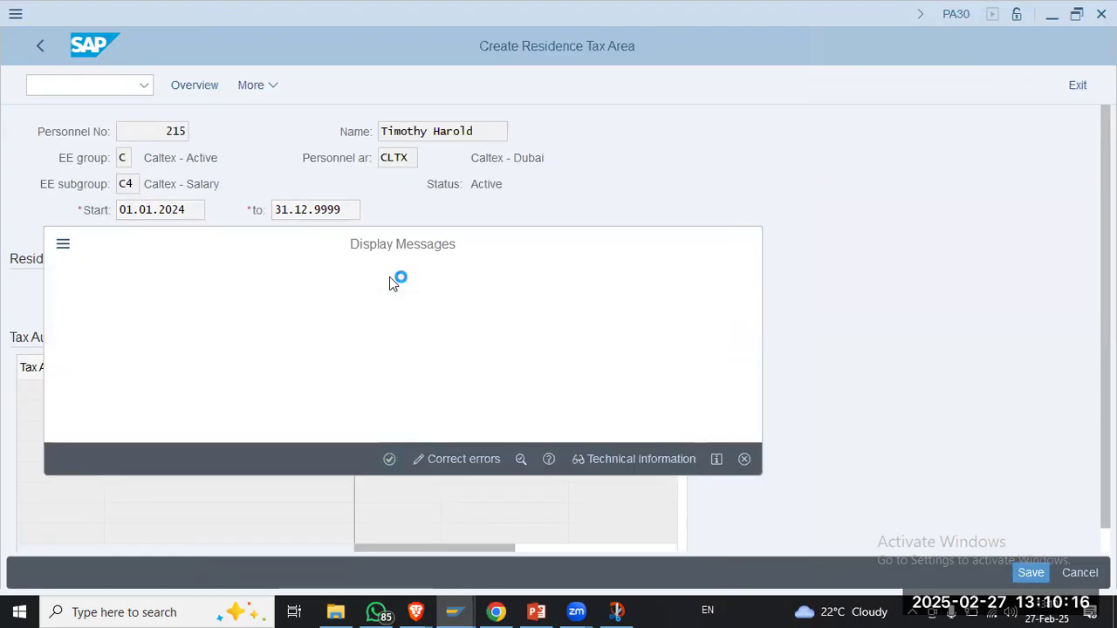
key(Return)
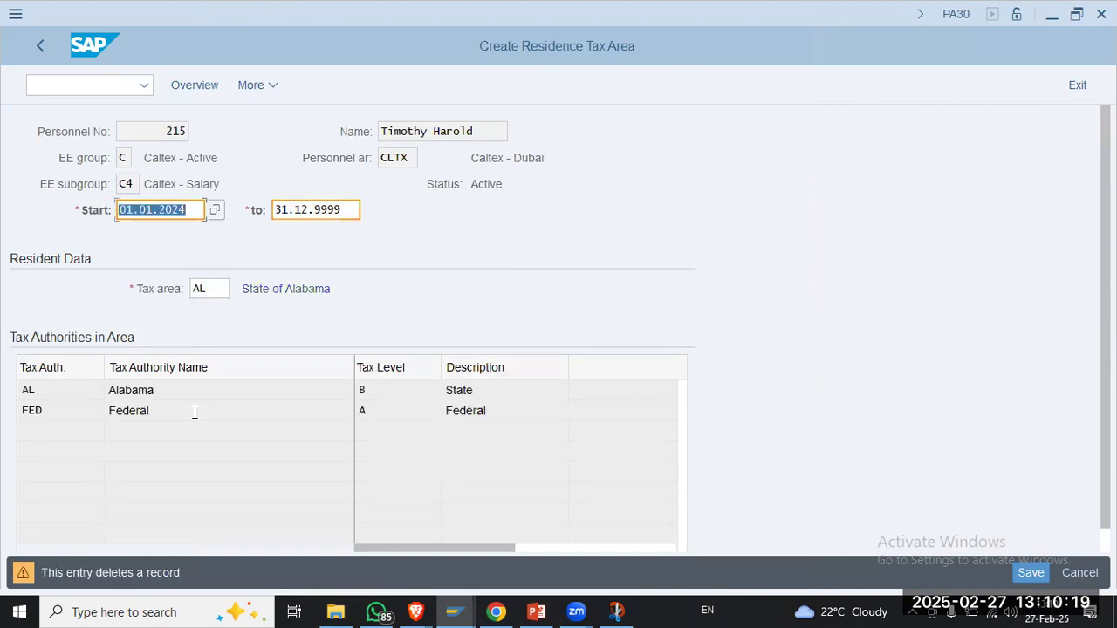
Step: Save the Residence Tax Area record, accepting the warnings, and glance at the notes on slide 2
click(492, 392)
click(137, 403)
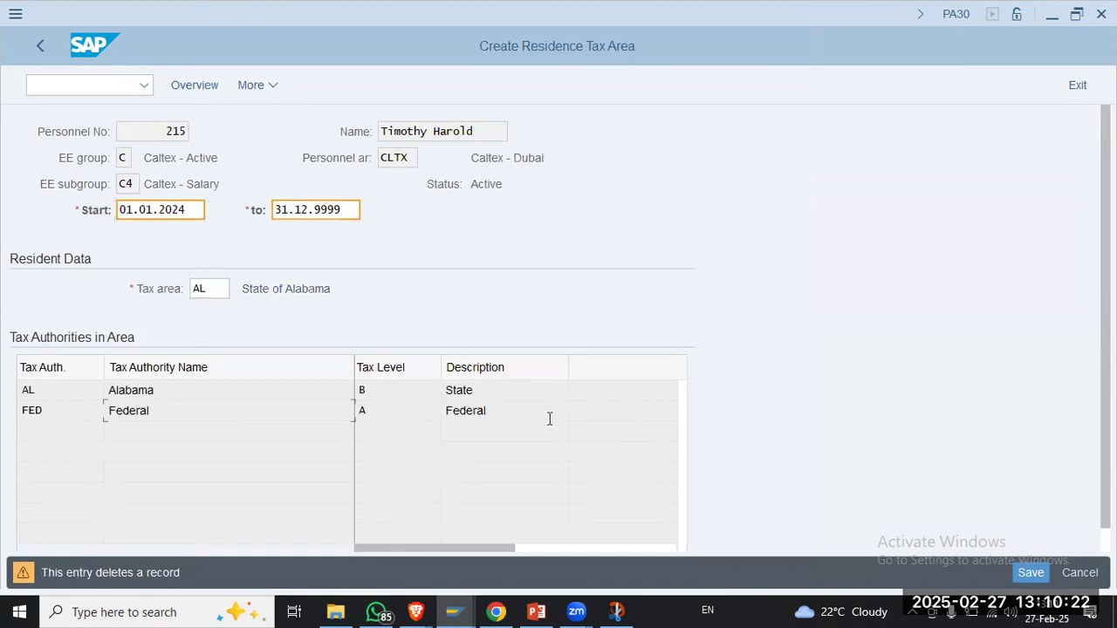
click(1030, 572)
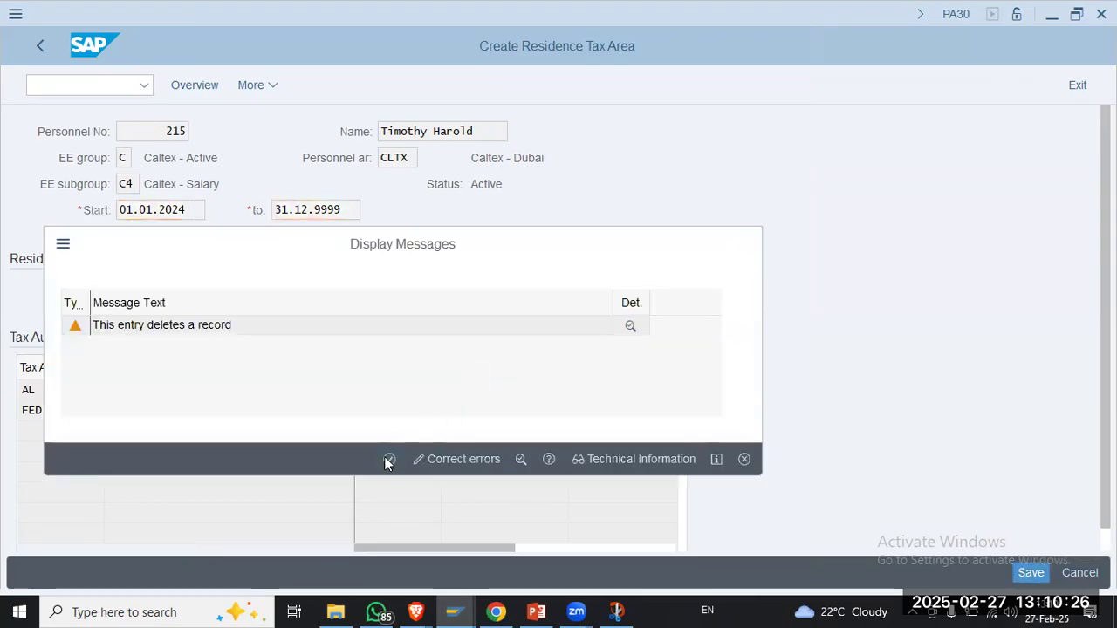
click(389, 459)
key(Return)
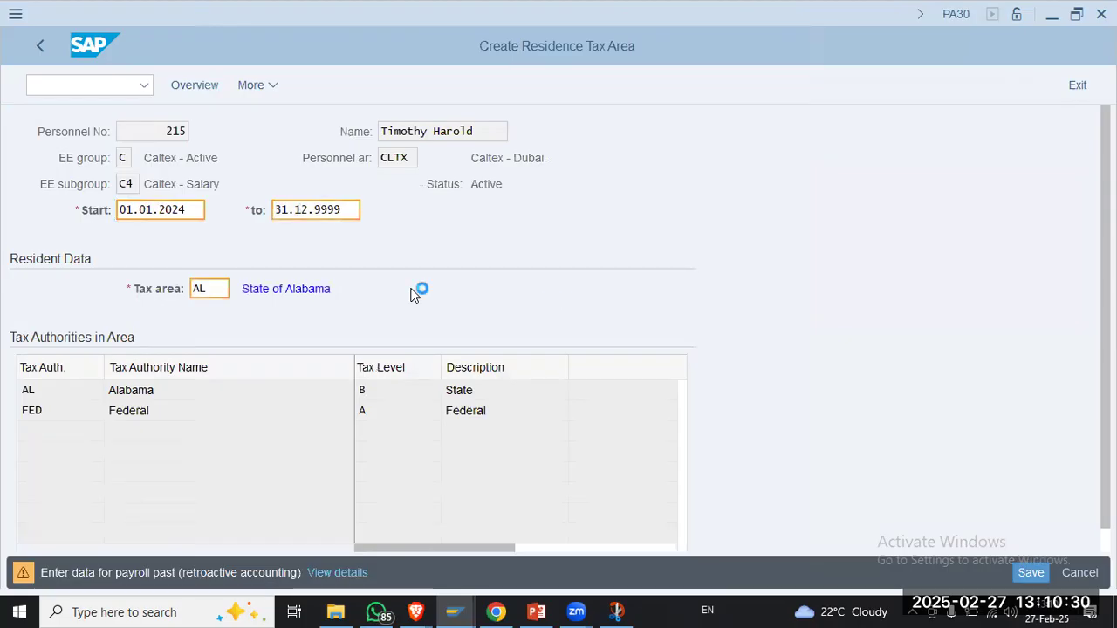
click(536, 612)
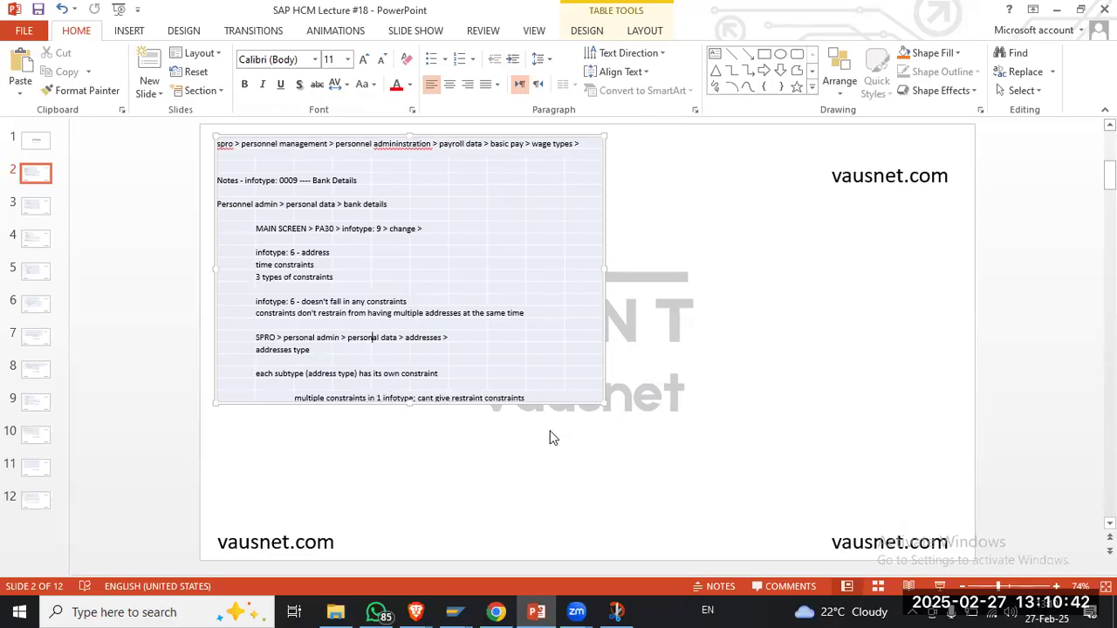
key(alt+Tab)
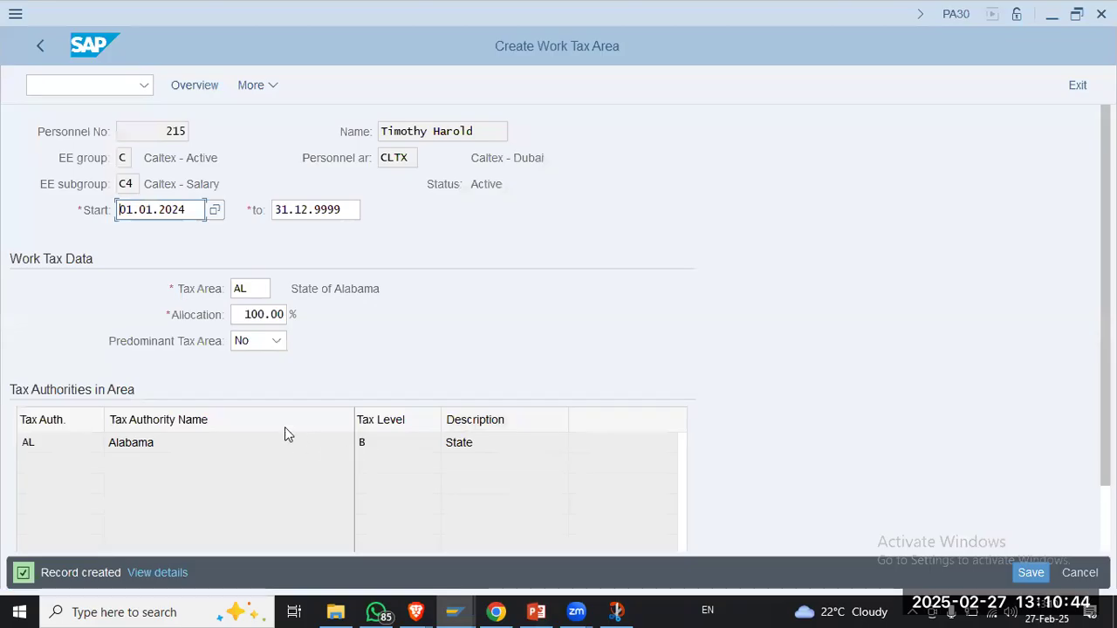
Step: Try to save the Work Tax Area record for Alabama as proposed, and retry with the allocation set to 50%
click(1030, 572)
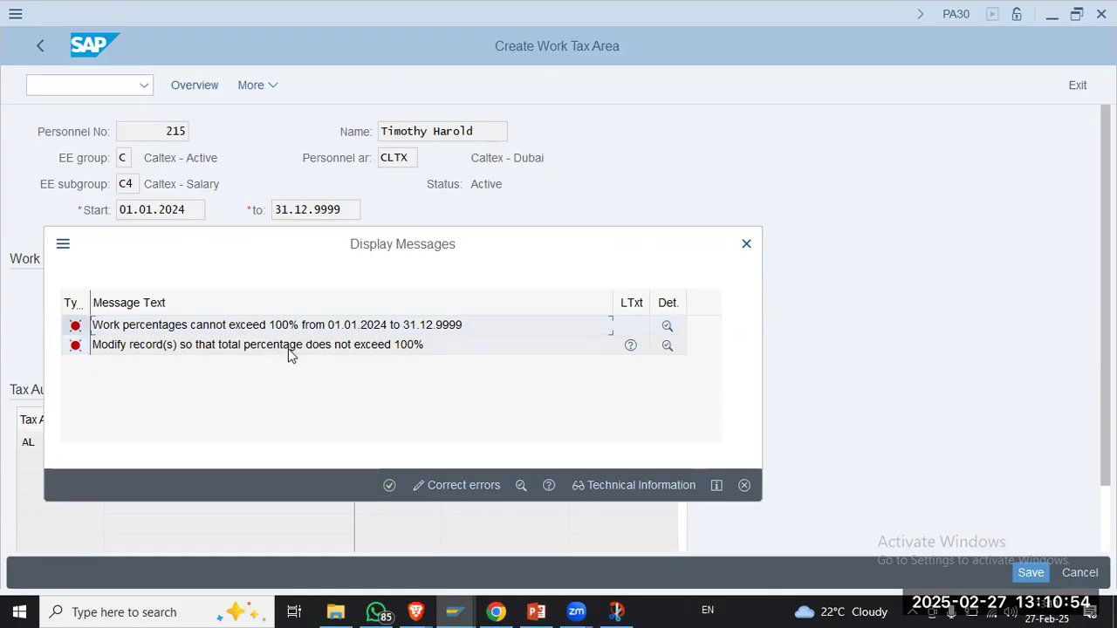
click(389, 485)
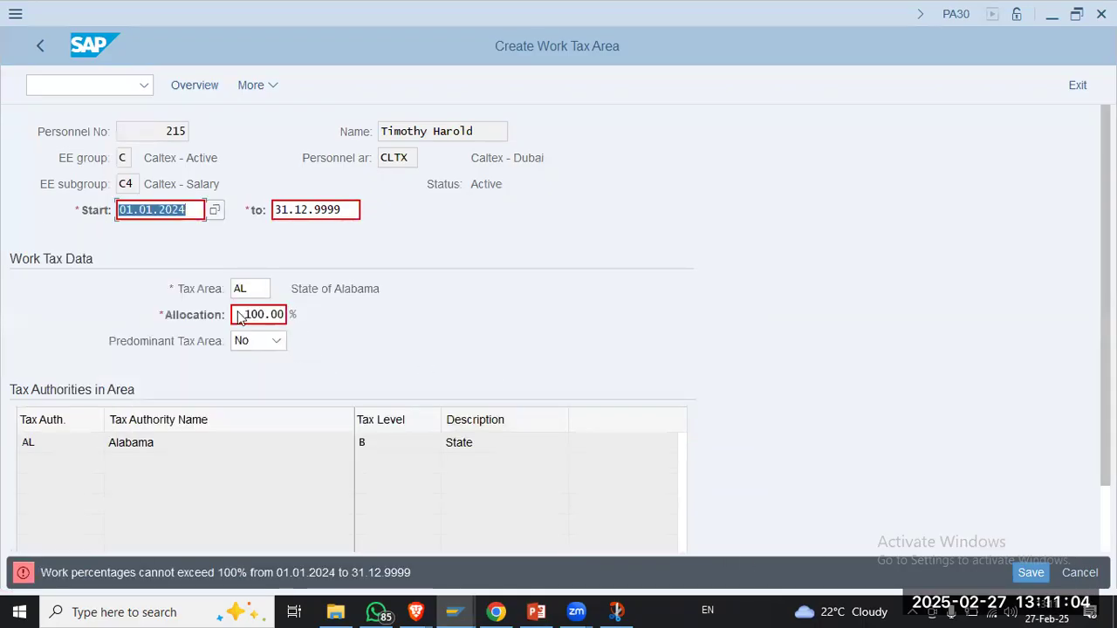
click(240, 313)
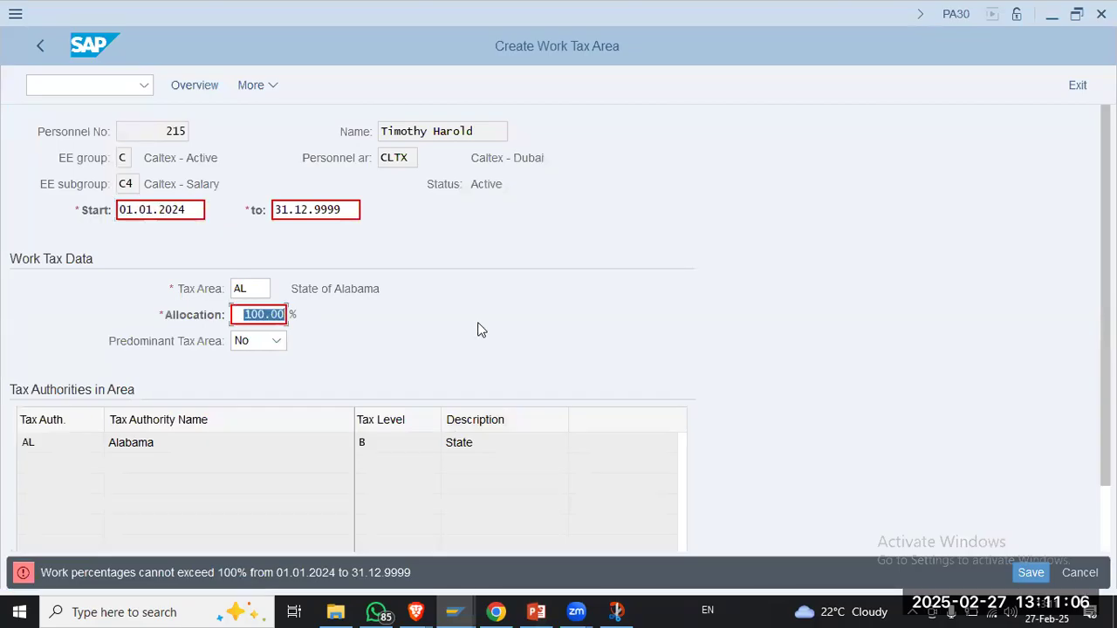
text(50)
key(Return)
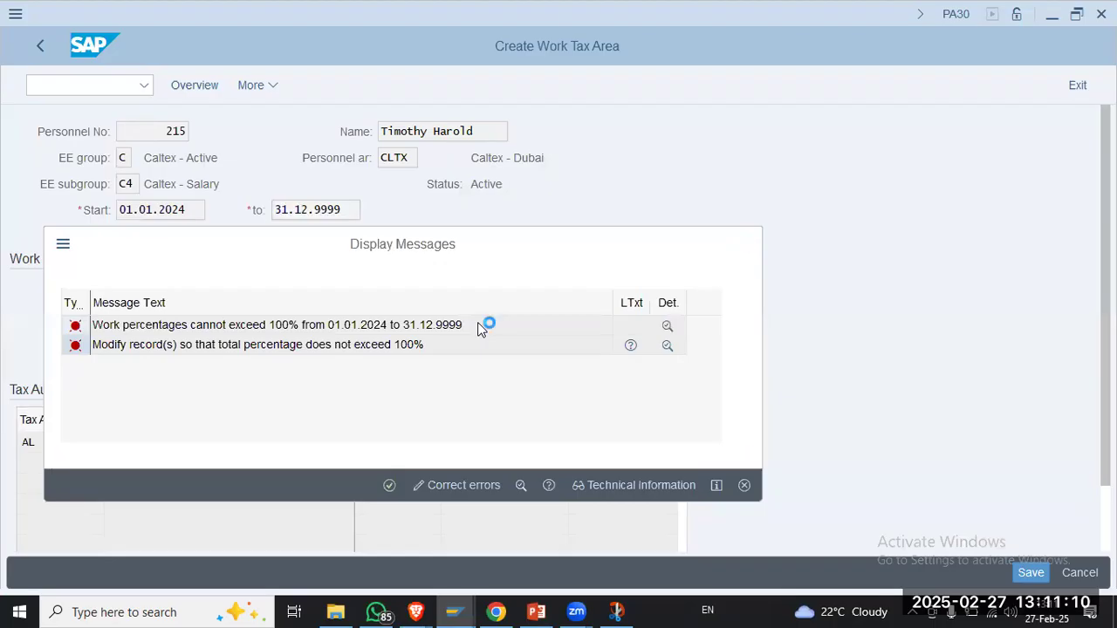
key(Return)
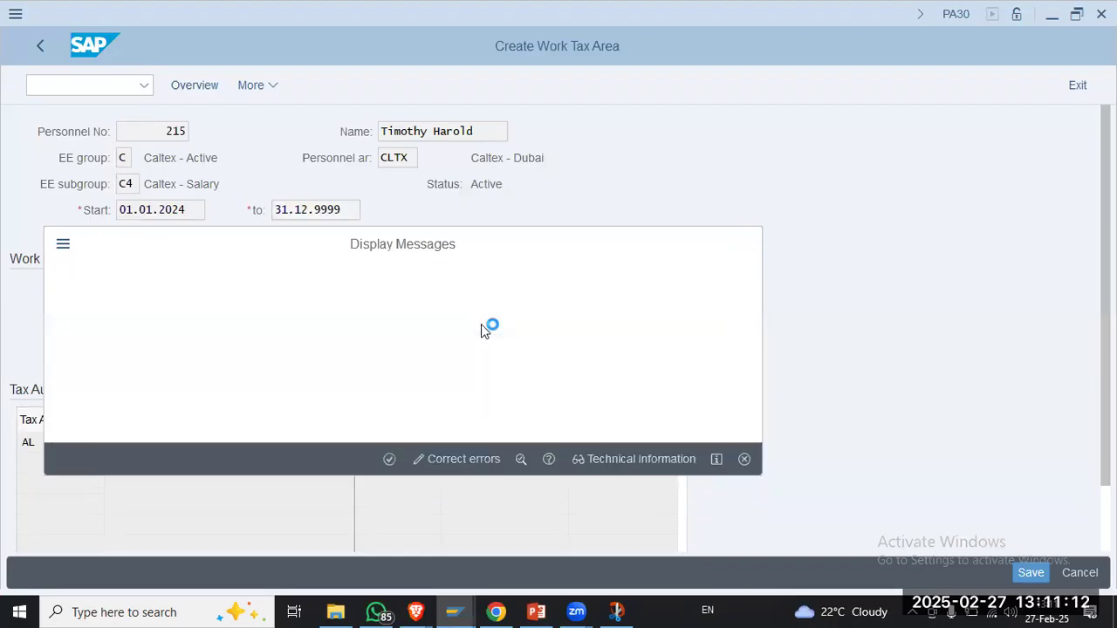
Step: Exit the Work Tax Area record without saving and switch to the Addresses node in the IMG session
click(1078, 572)
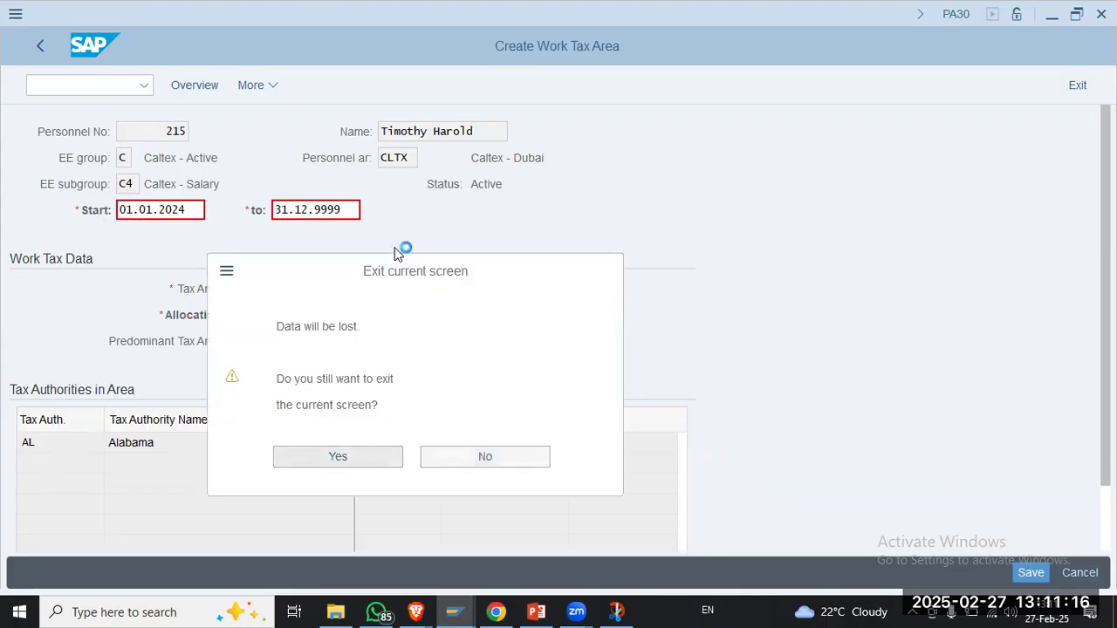
click(288, 456)
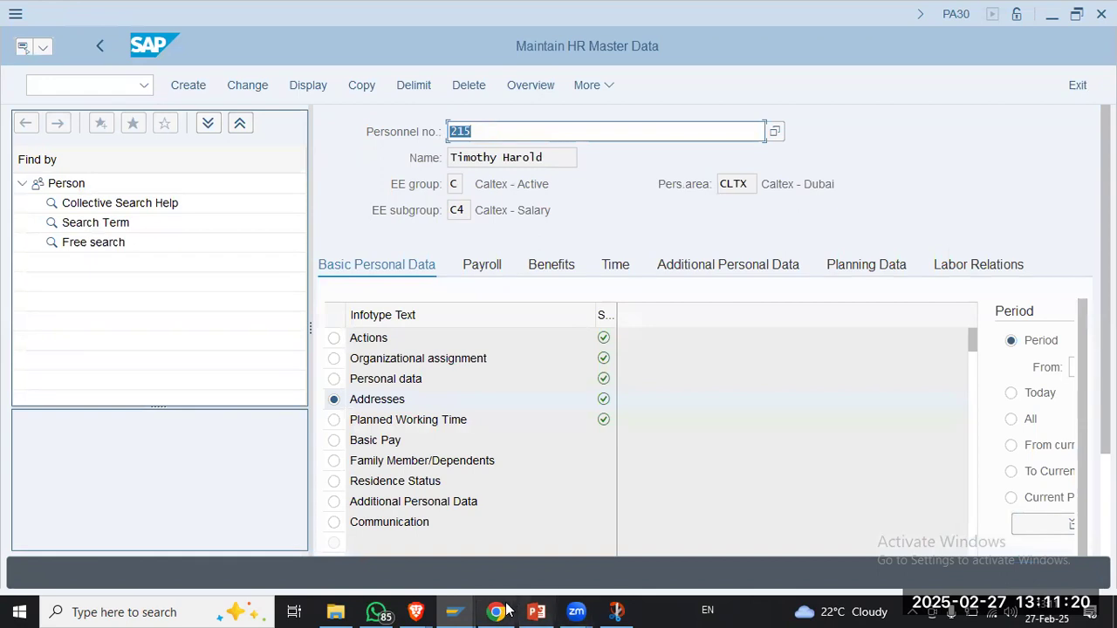
mouse_move(453, 610)
click(385, 553)
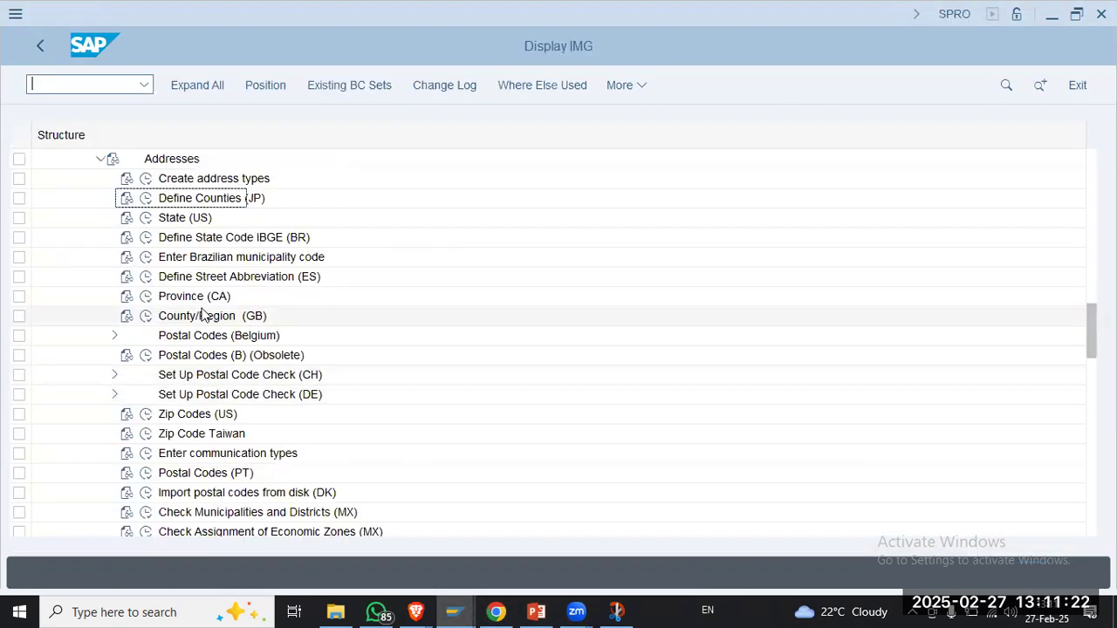
Step: Check the addresses notes on slide 2 and open the Create address types activity in the IMG
key(alt+Tab)
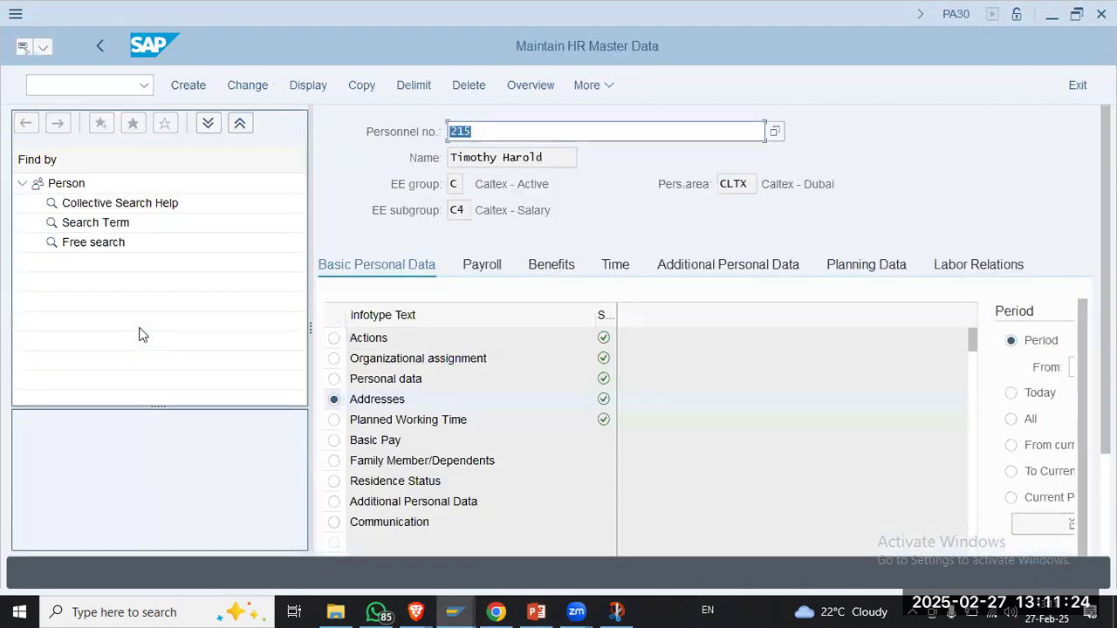
key(alt+Tab)
key(alt+Tab)
key(alt+Tab)
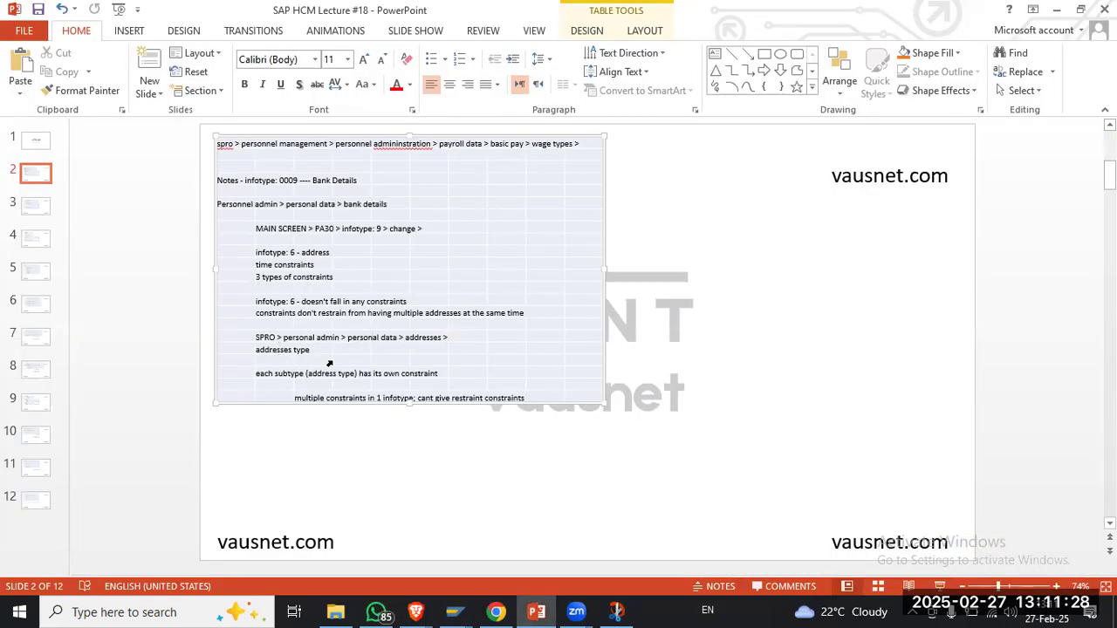
key(alt+Tab)
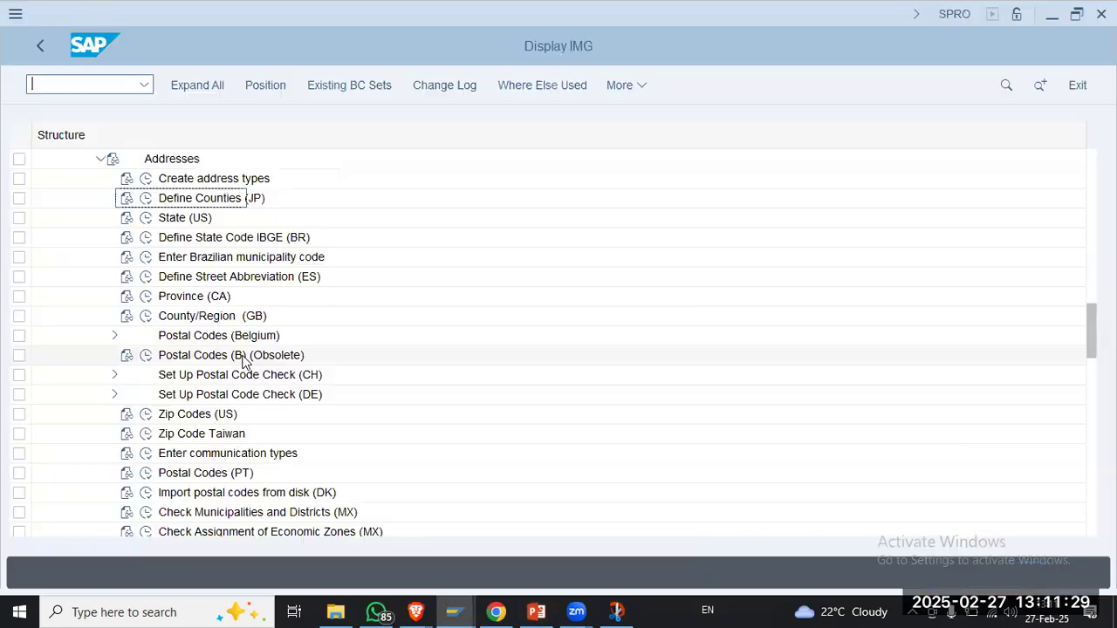
click(146, 178)
key(alt+Tab)
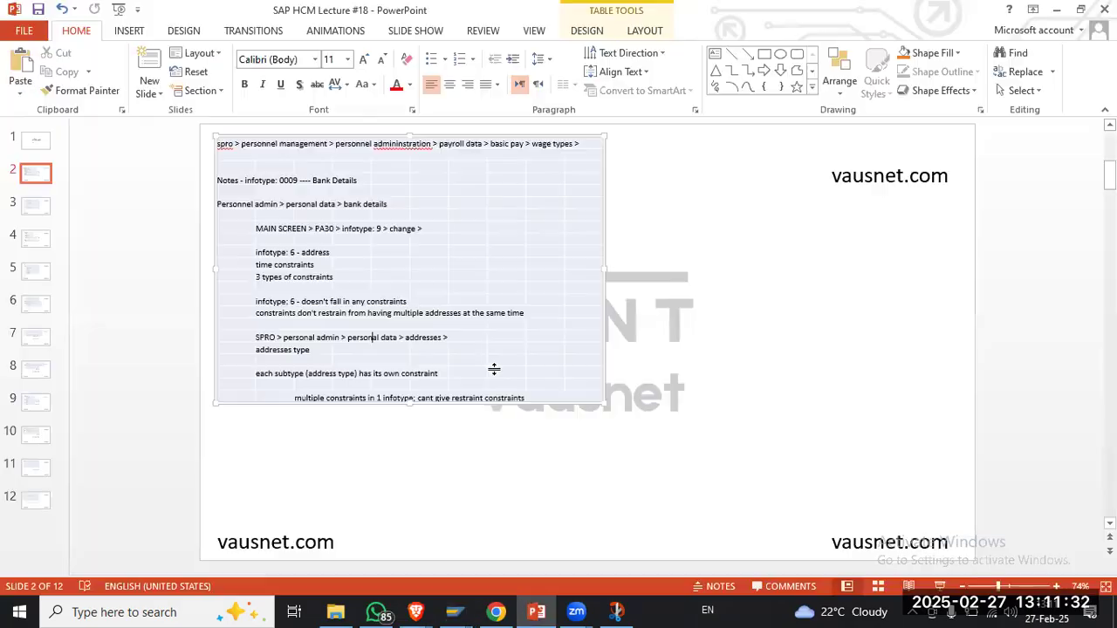
key(alt+Tab)
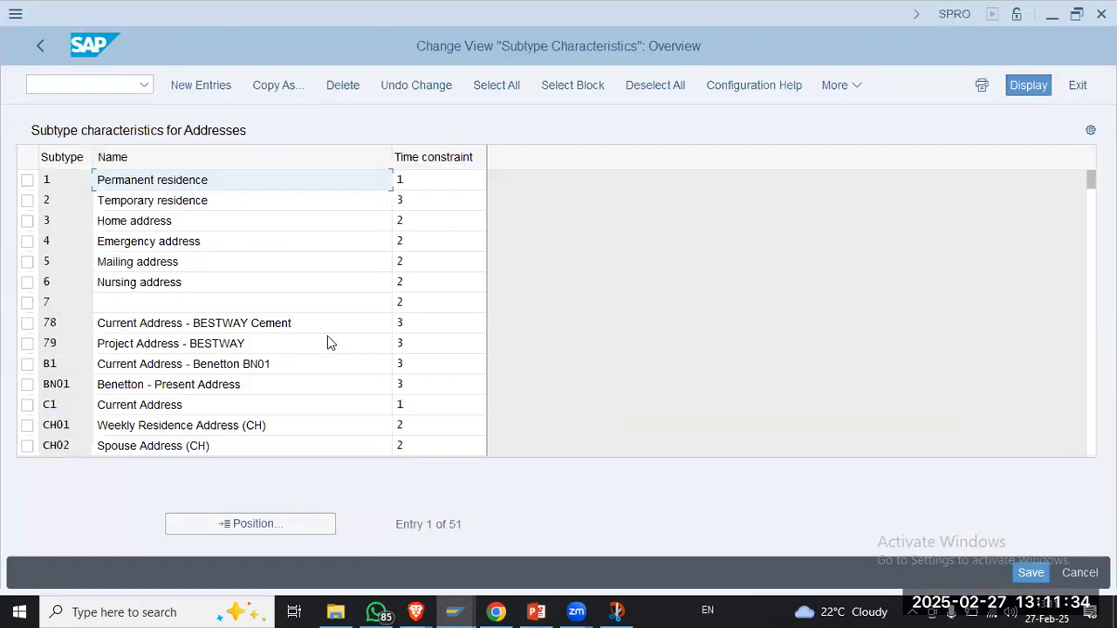
Step: Examine the possible time constraint entries for the Temporary residence address subtype and close the list without choosing one
click(198, 201)
click(196, 300)
click(456, 200)
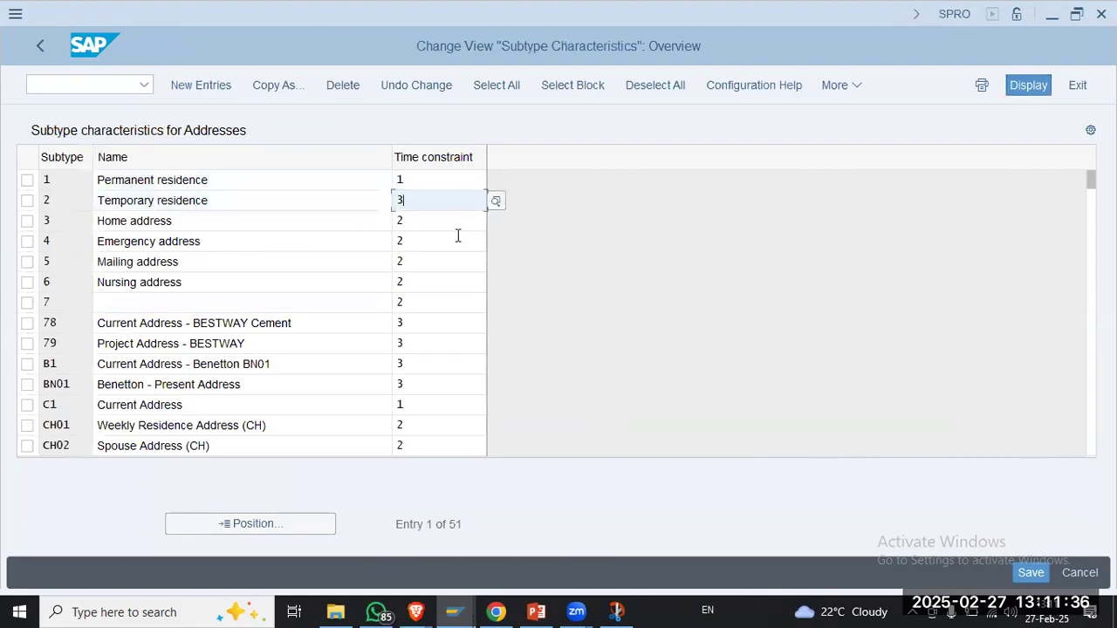
click(512, 204)
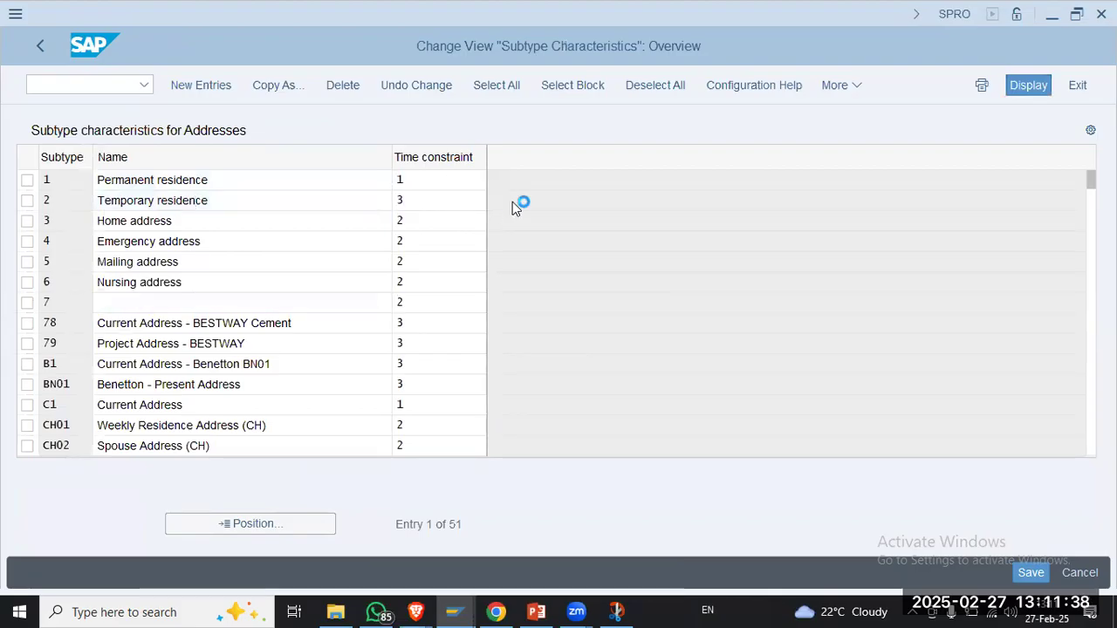
click(183, 208)
click(183, 226)
click(185, 244)
click(197, 264)
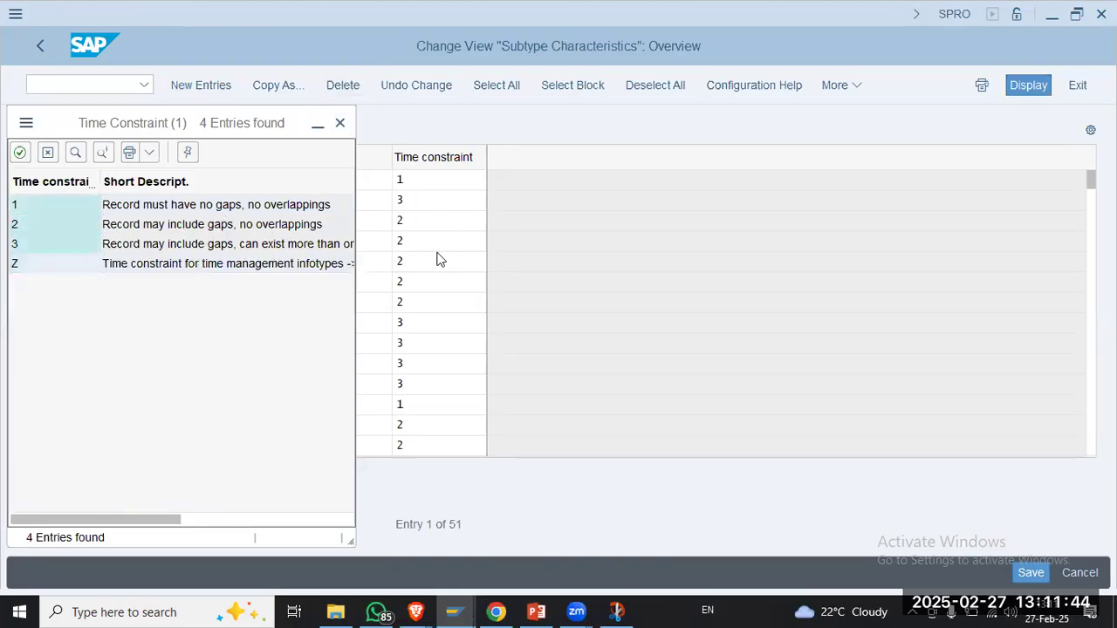
key(Escape)
Step: Read the bank details notes on slide 3, and leave the address subtype overview for the IMG structure
key(alt+Tab)
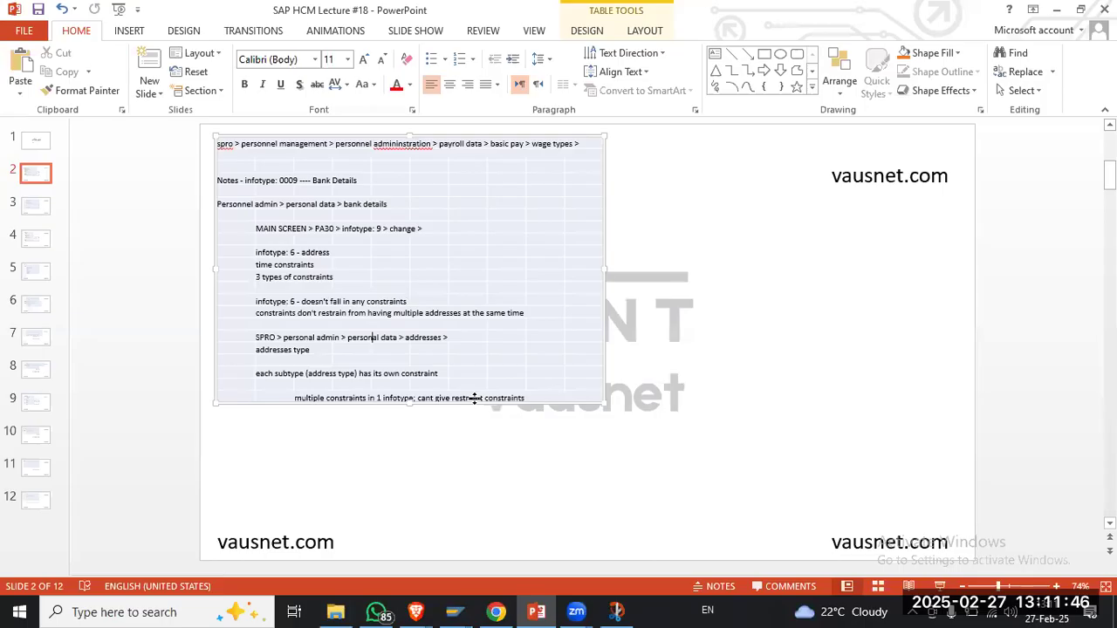
click(35, 207)
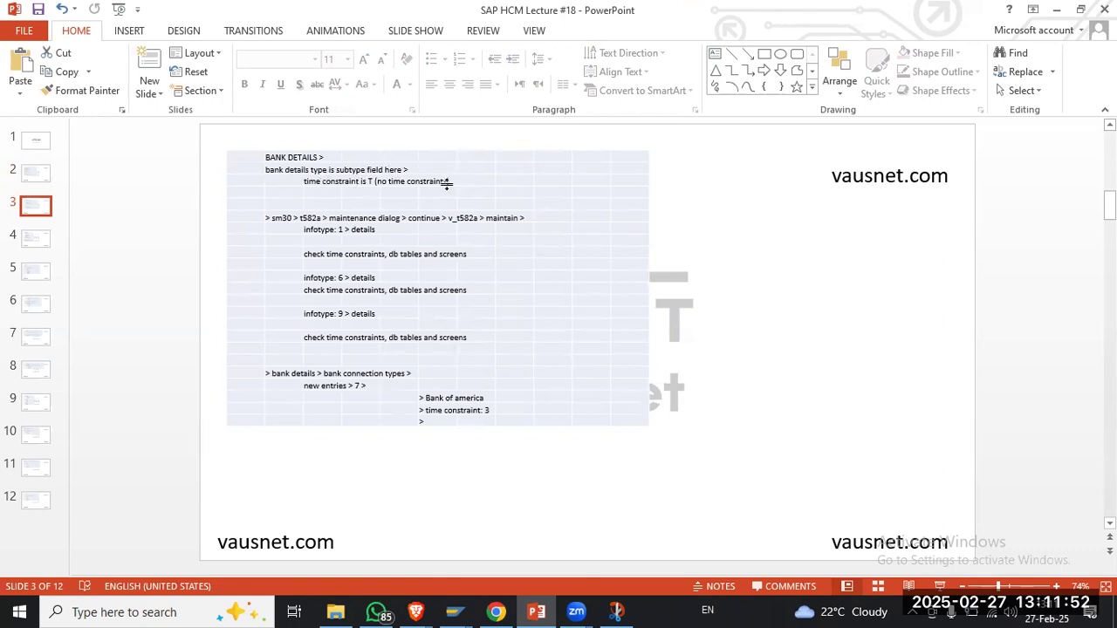
key(alt+Tab)
click(42, 47)
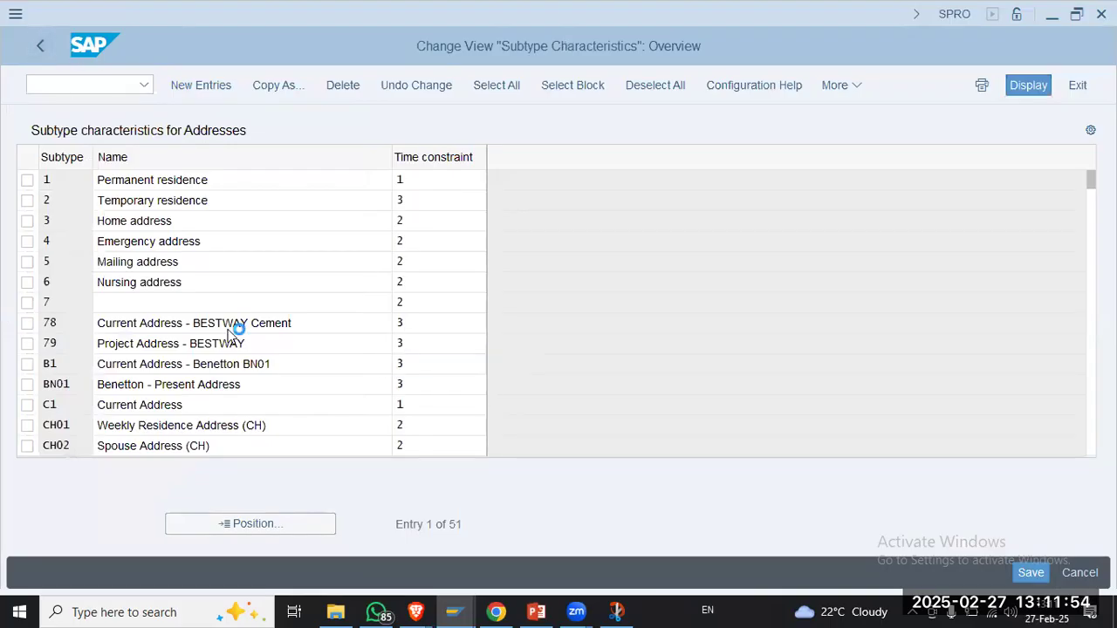
Step: Collapse Addresses, expand Bank Details under Personal Data and open the Create bank connection types activity
click(186, 220)
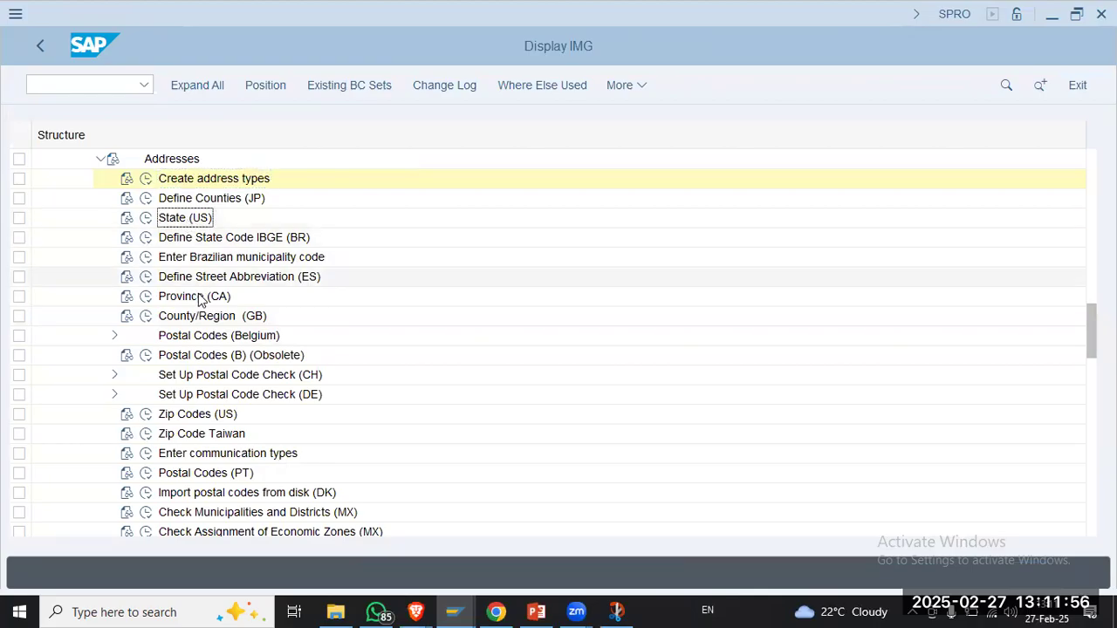
scroll(186, 261, up, 3)
scroll(186, 262, up, 2)
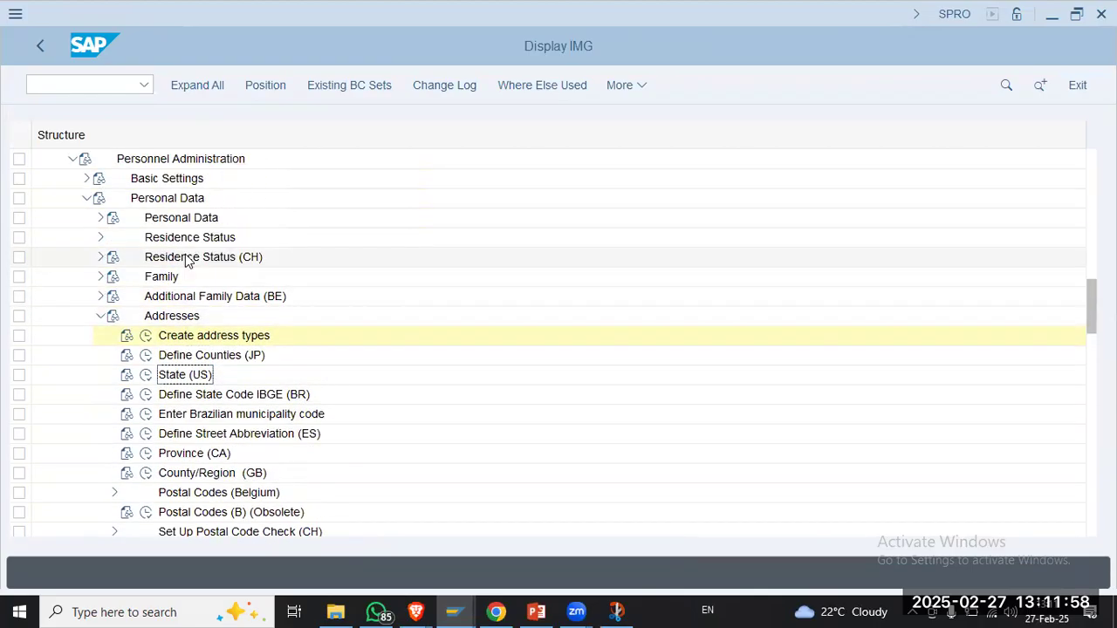
click(102, 316)
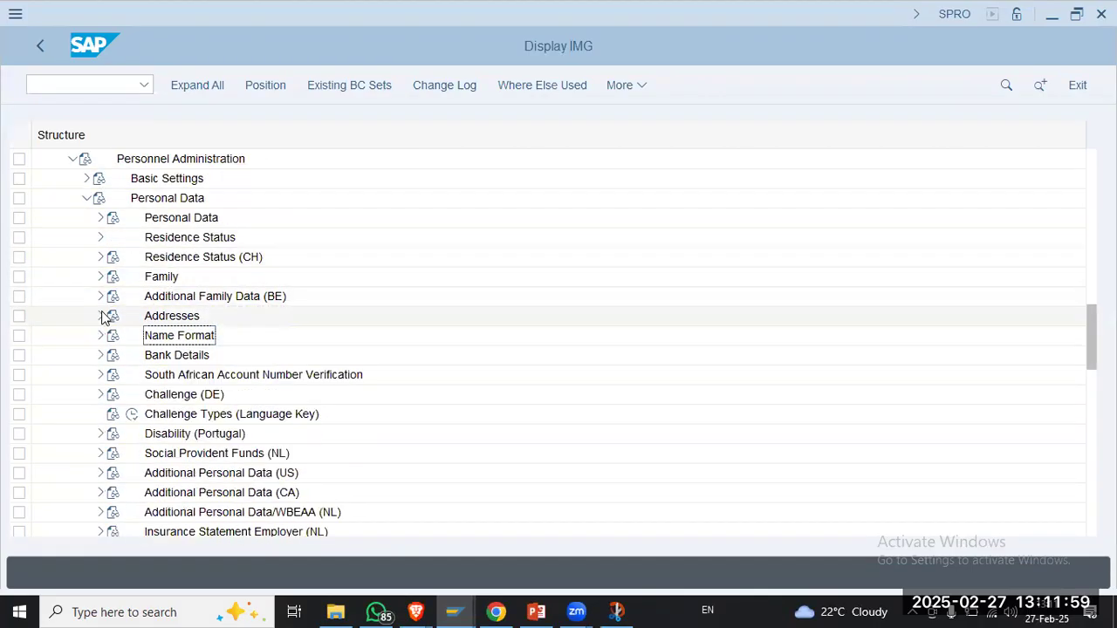
click(101, 355)
key(alt+Tab)
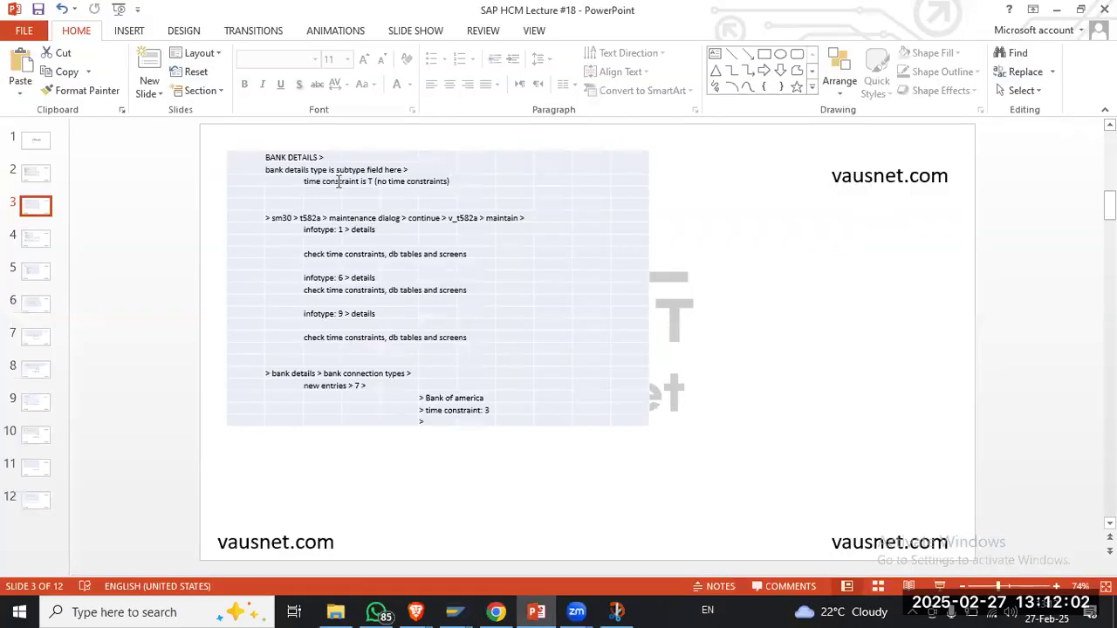
key(alt+Tab)
click(197, 375)
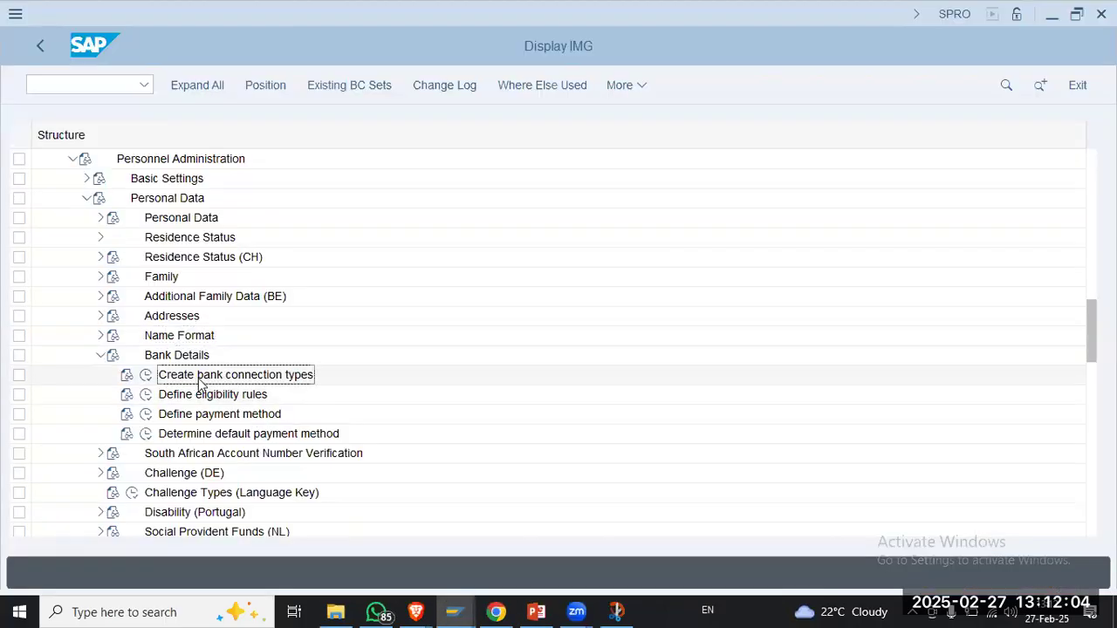
click(147, 376)
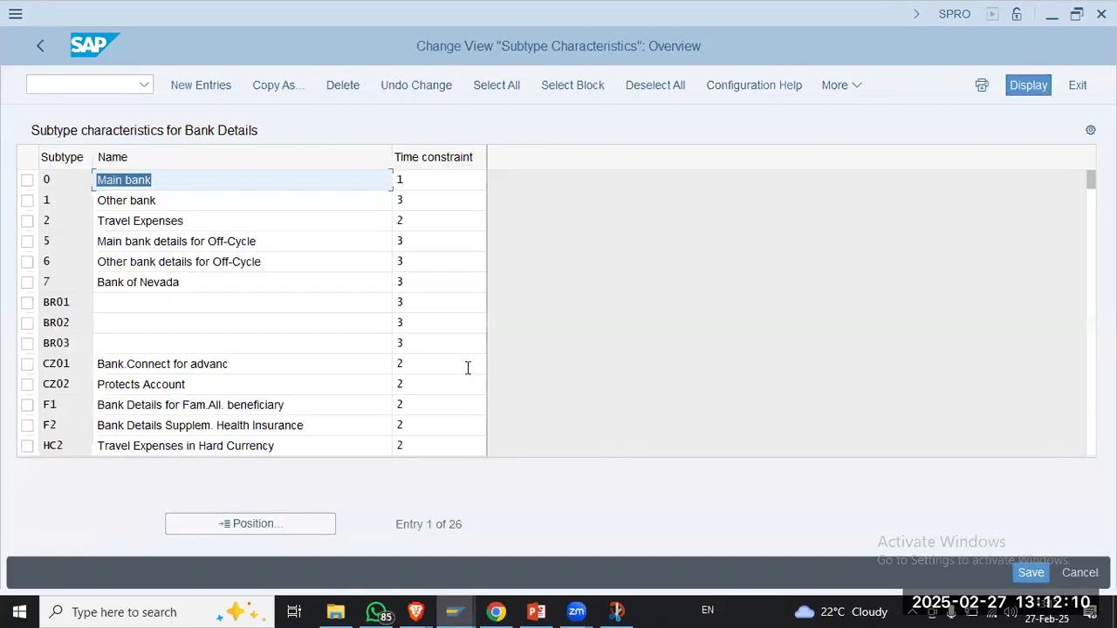
Step: Examine the bank details subtypes and their time constraints through to the end of the list
click(208, 204)
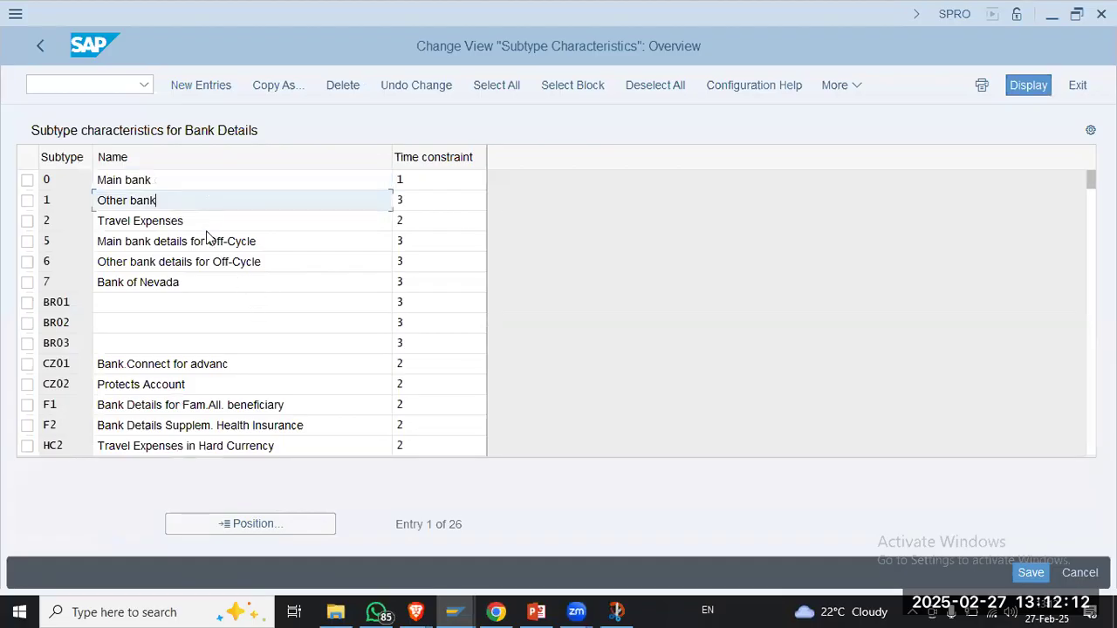
click(208, 217)
click(217, 284)
scroll(213, 370, down, 1)
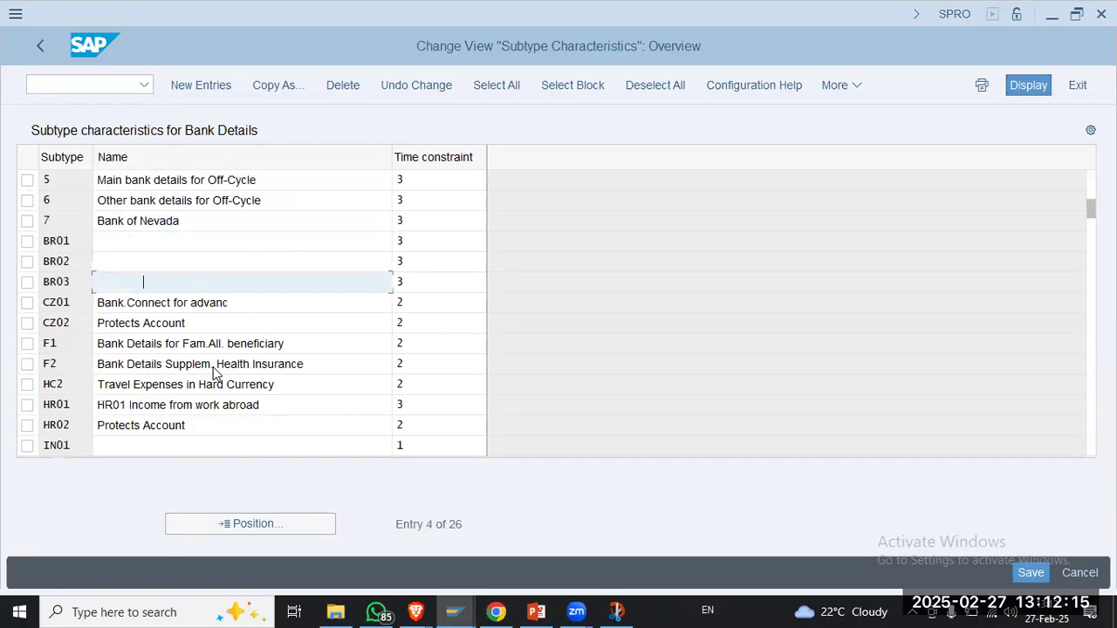
click(212, 424)
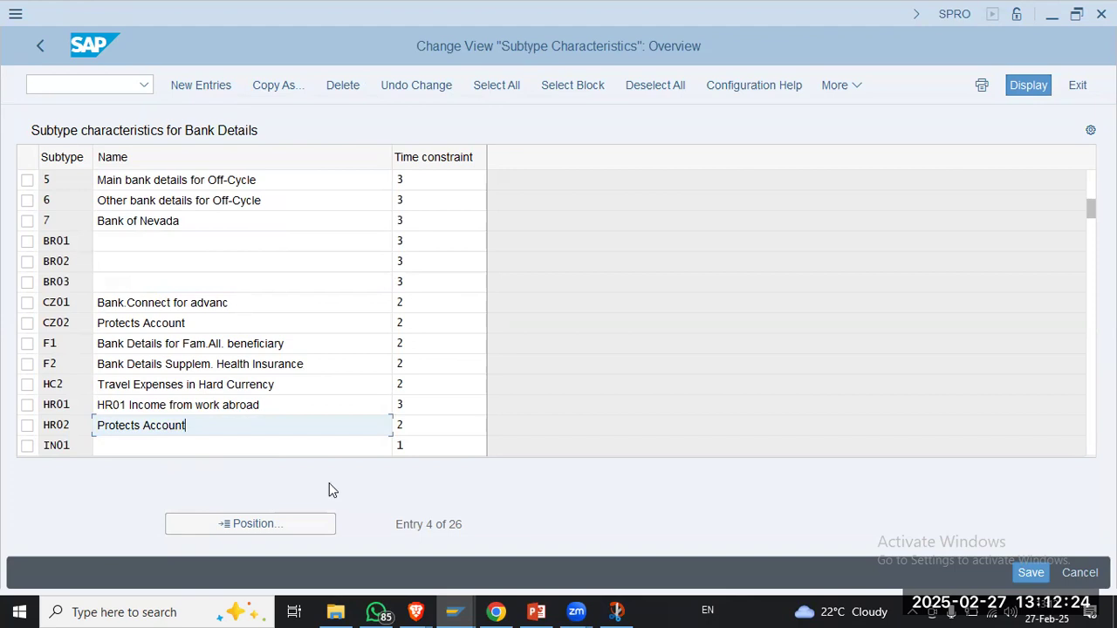
drag(290, 389, 157, 391)
scroll(271, 350, down, 1)
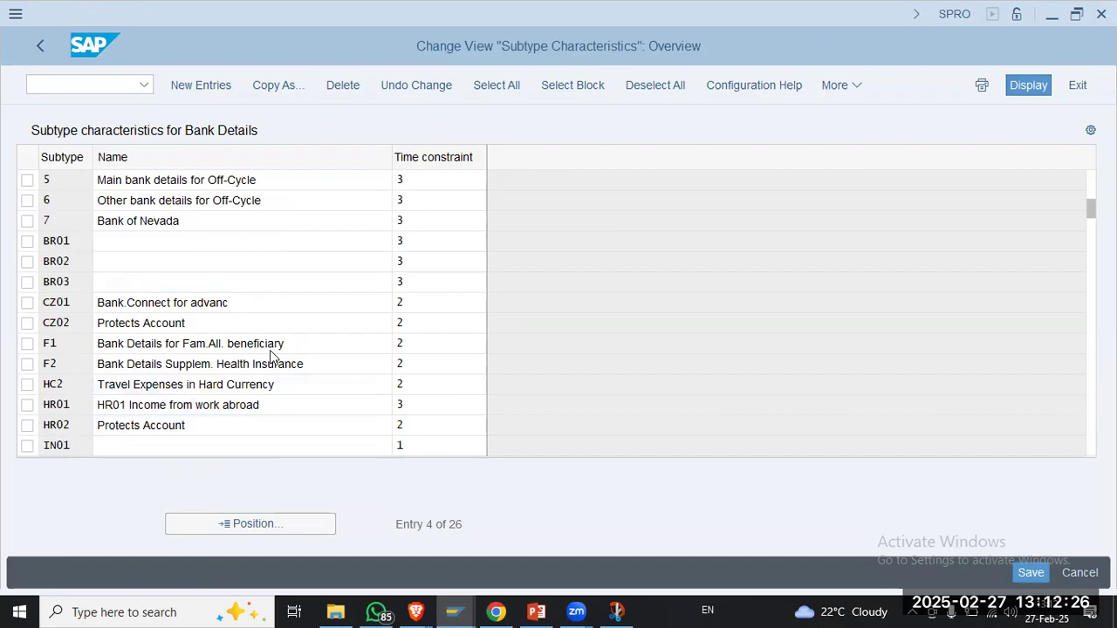
scroll(271, 350, down, 2)
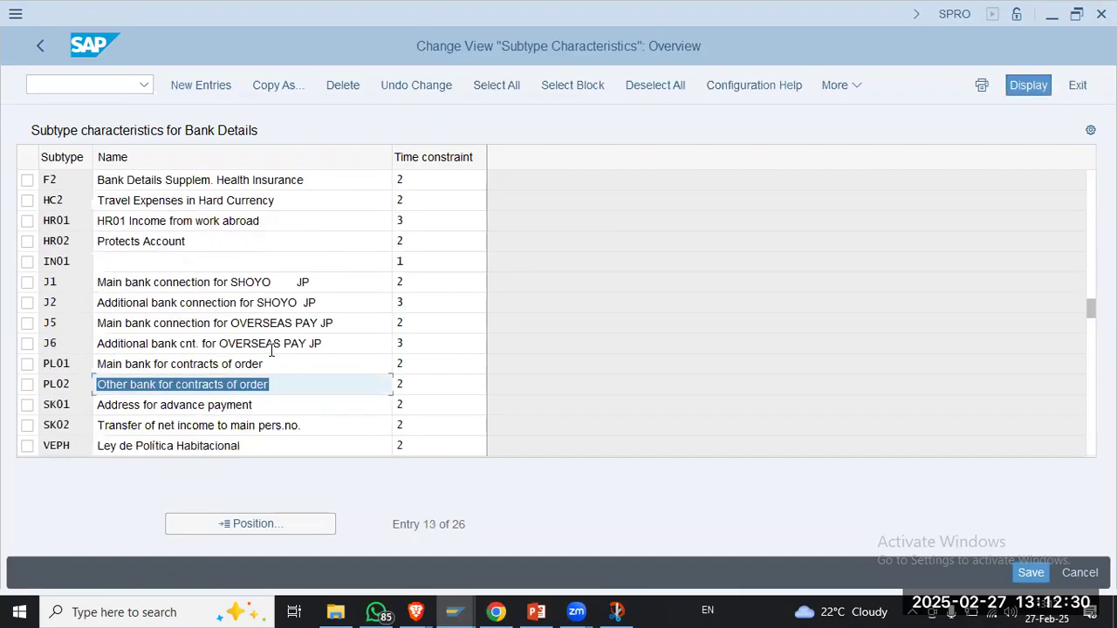
scroll(261, 323, down, 1)
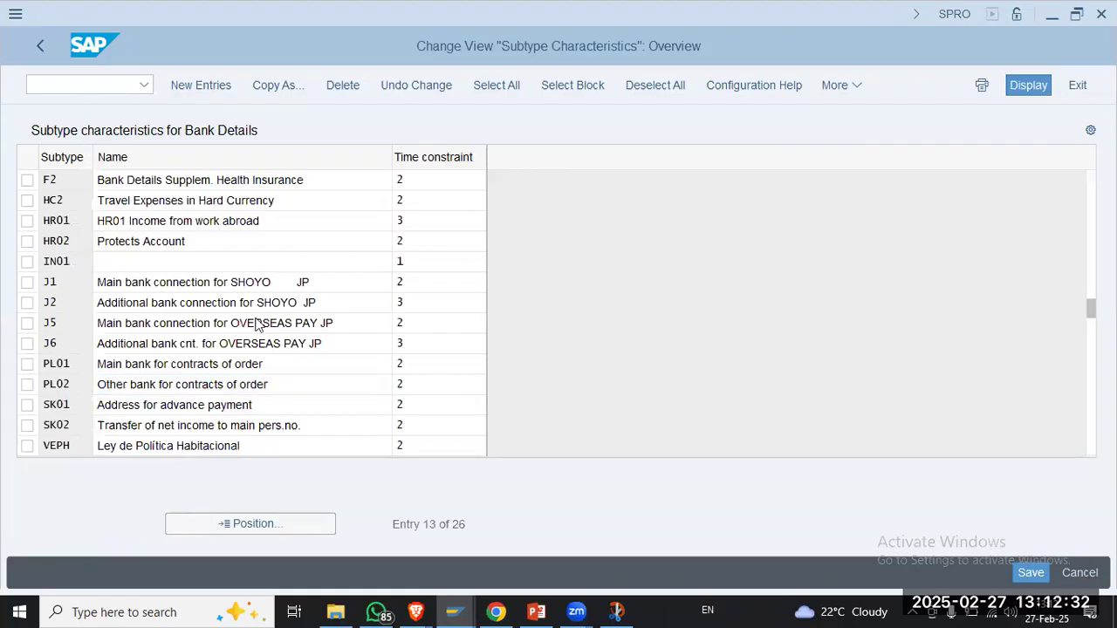
click(289, 384)
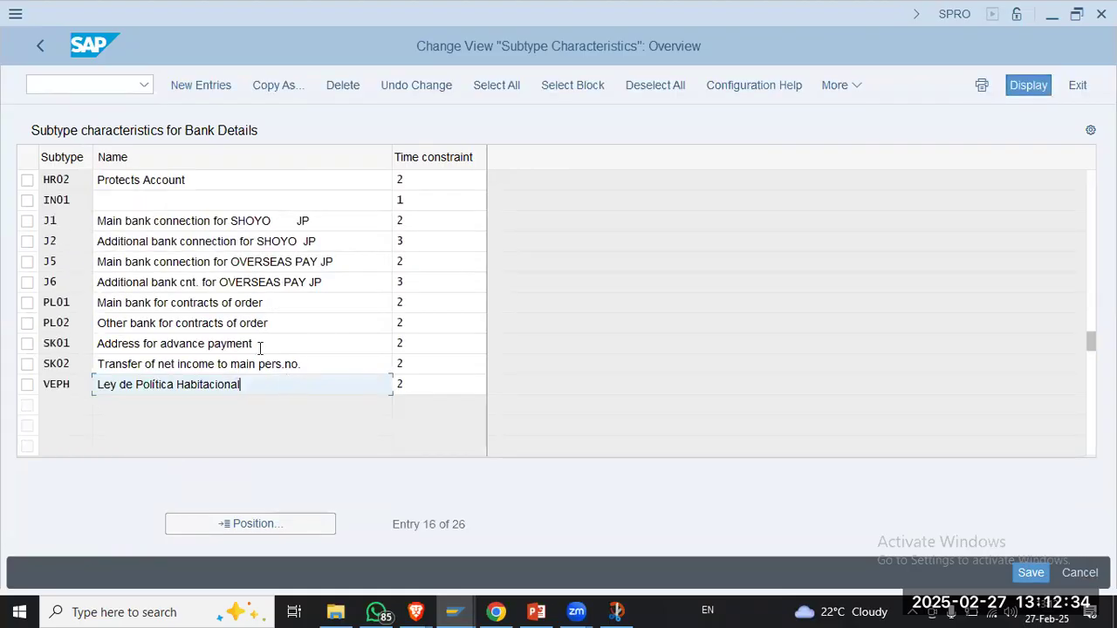
drag(253, 343, 153, 343)
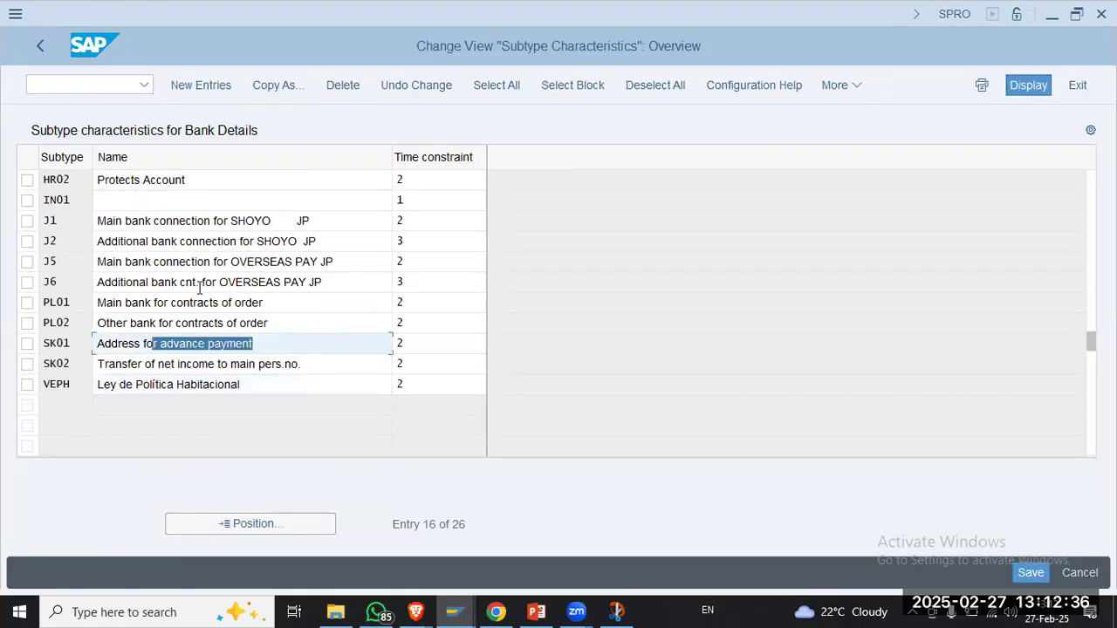
click(270, 303)
Step: Check the slide 3 notes for the transaction and open SM30 in a new session
key(alt+Tab)
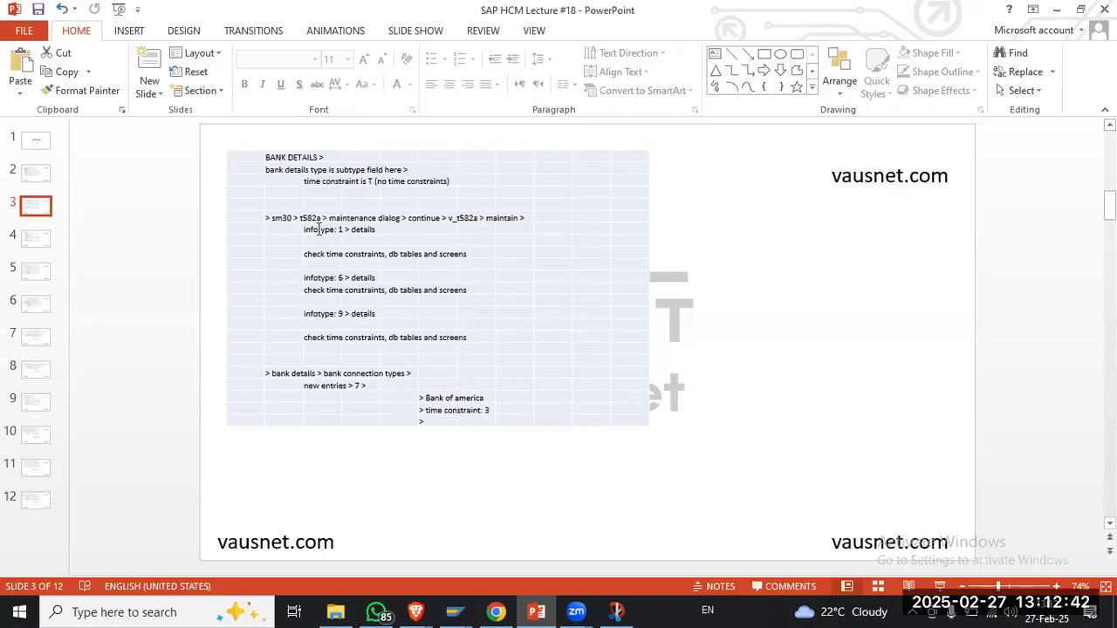
key(alt+Tab)
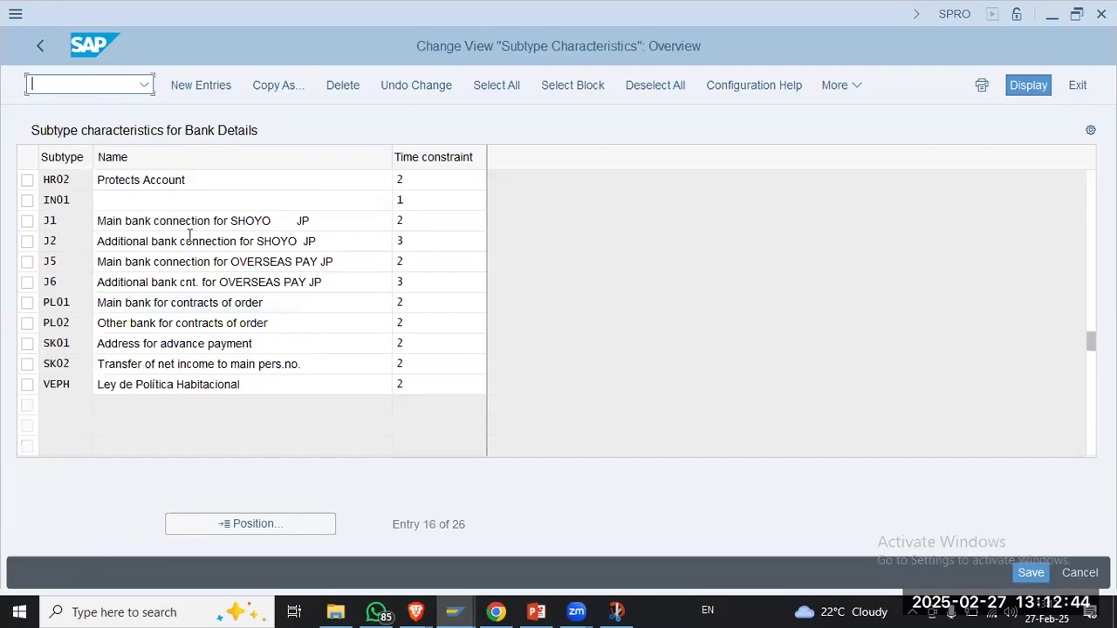
text(/n sm)
key(BackSpace)
key(BackSpace)
key(BackSpace)
key(BackSpace)
text(o sm30)
key(Return)
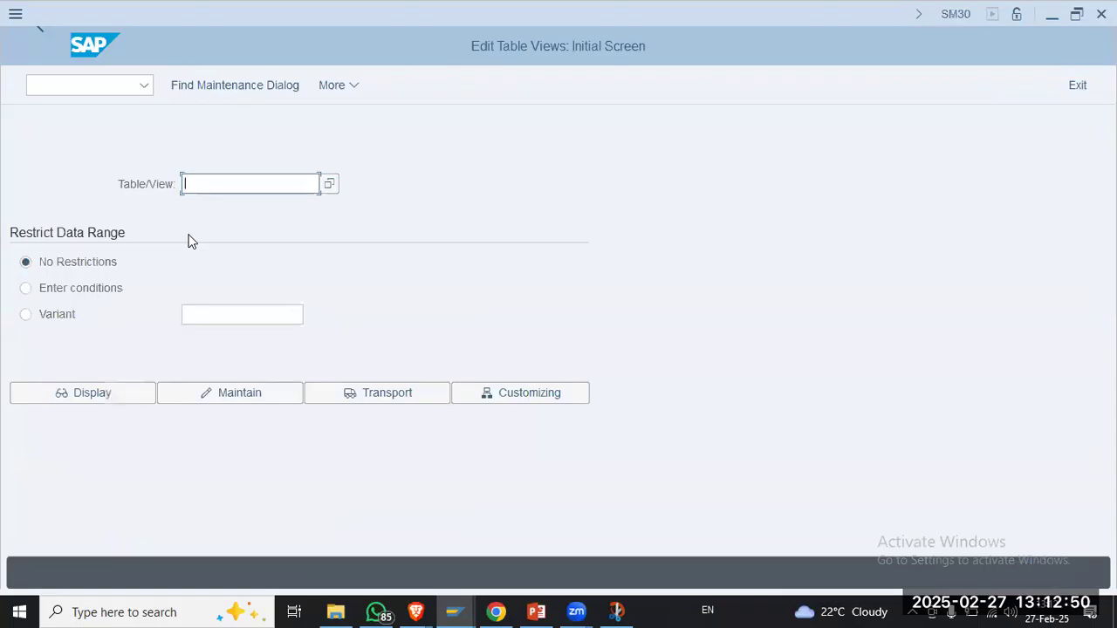
Step: Enter T582A as the table to maintain, checking the name against the notes
text(5)
key(BackSpace)
text(t6)
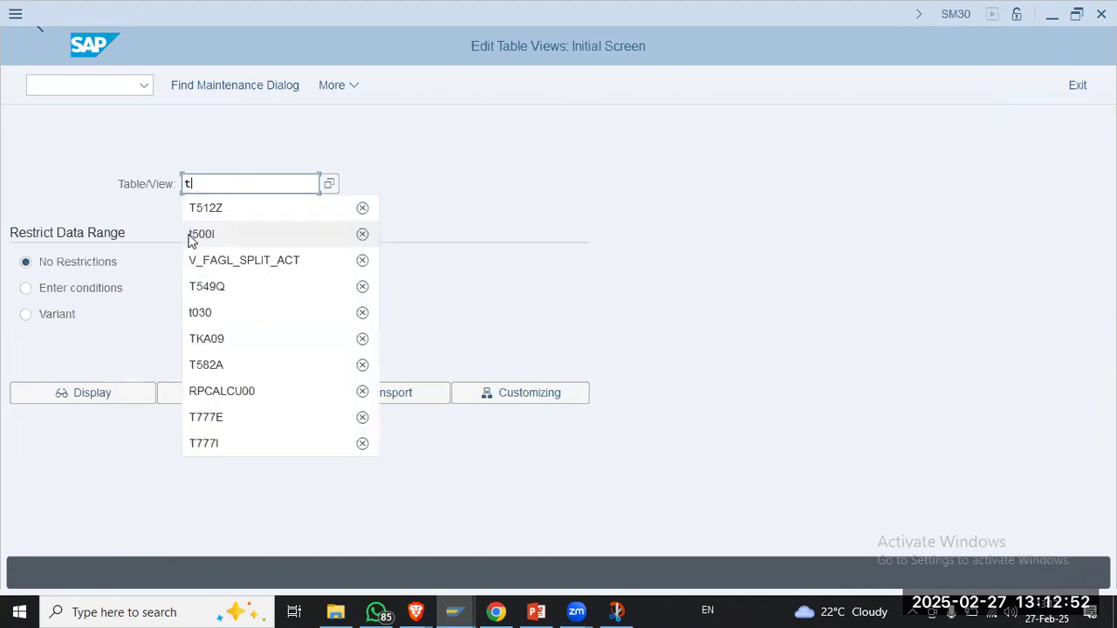
key(BackSpace)
text(582a)
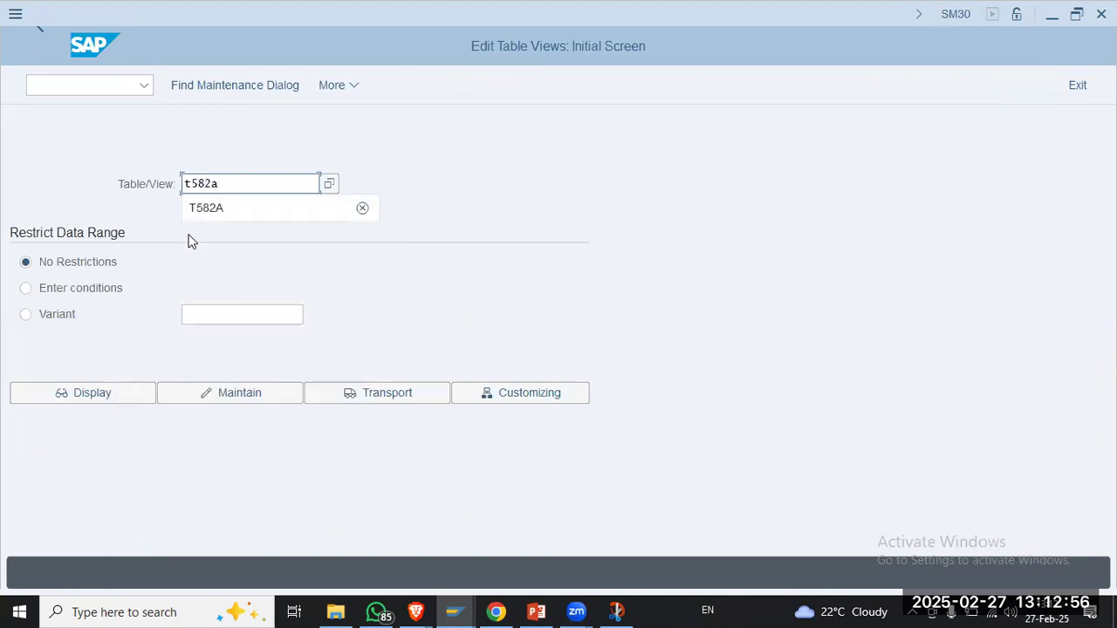
key(alt+Tab)
key(alt+Tab)
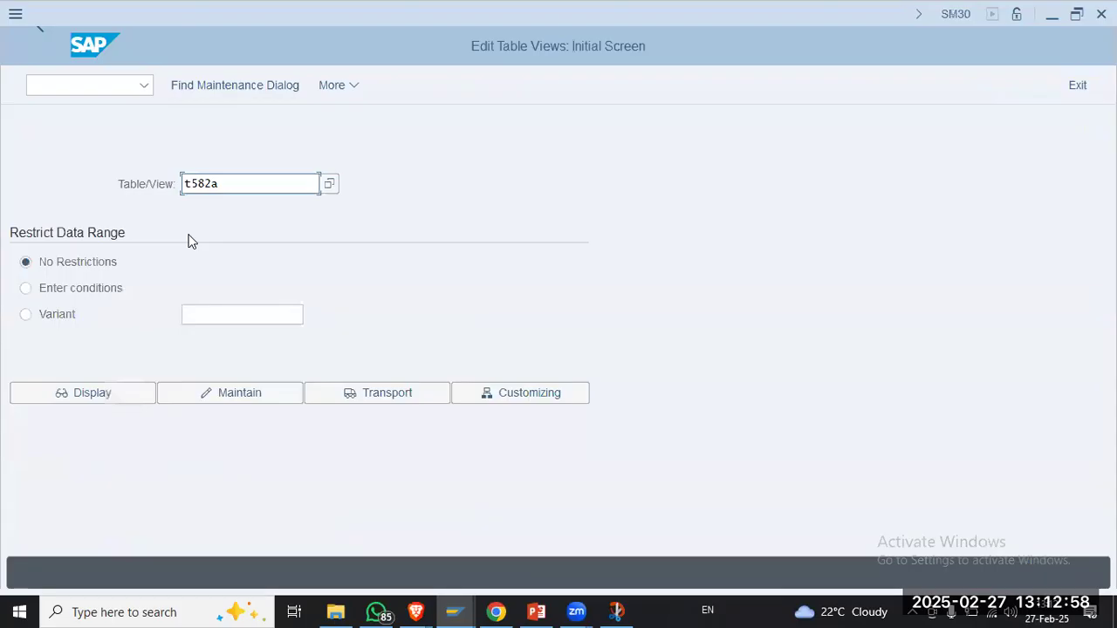
key(Return)
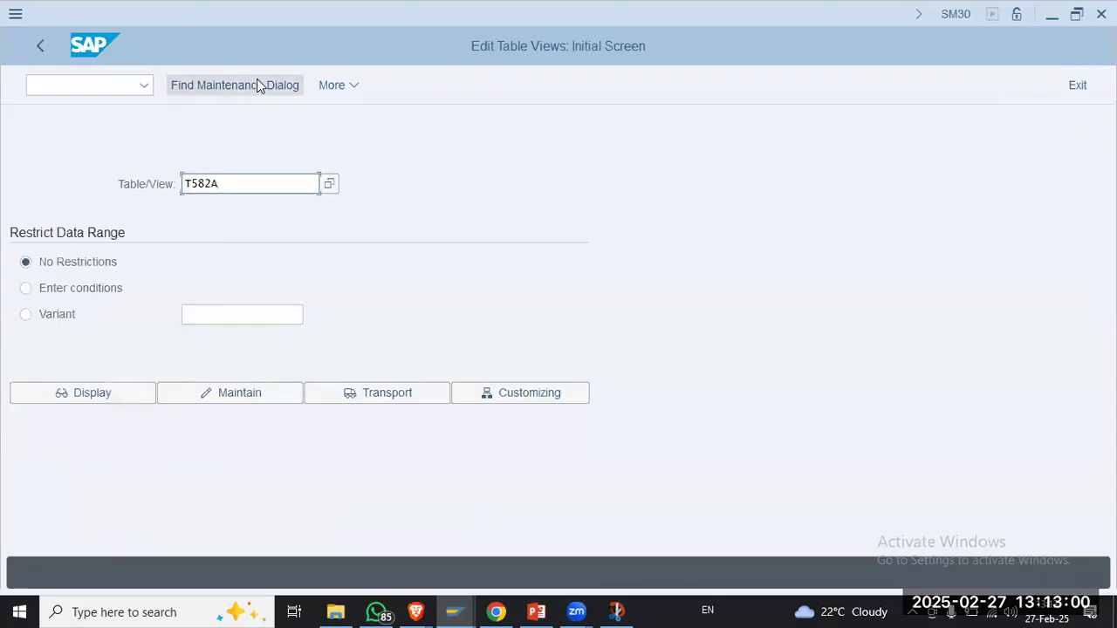
Step: Find the maintenance dialogs for T582A, choose V_T582A (Infotype attributes (Customizing)) and open it for maintenance
key(alt+Tab)
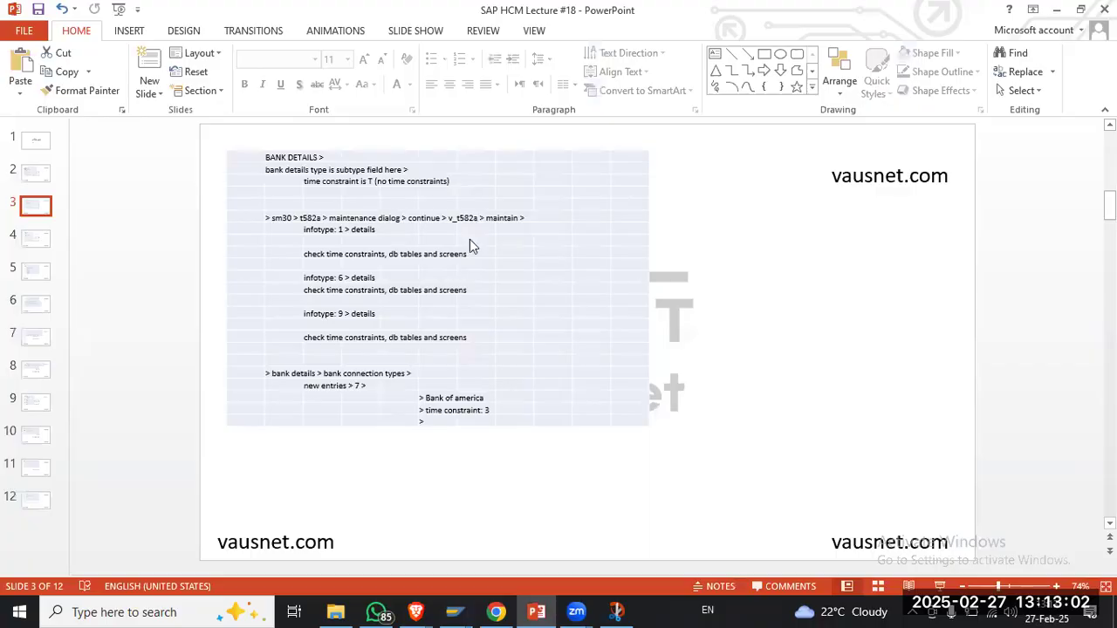
key(alt+Tab)
click(498, 380)
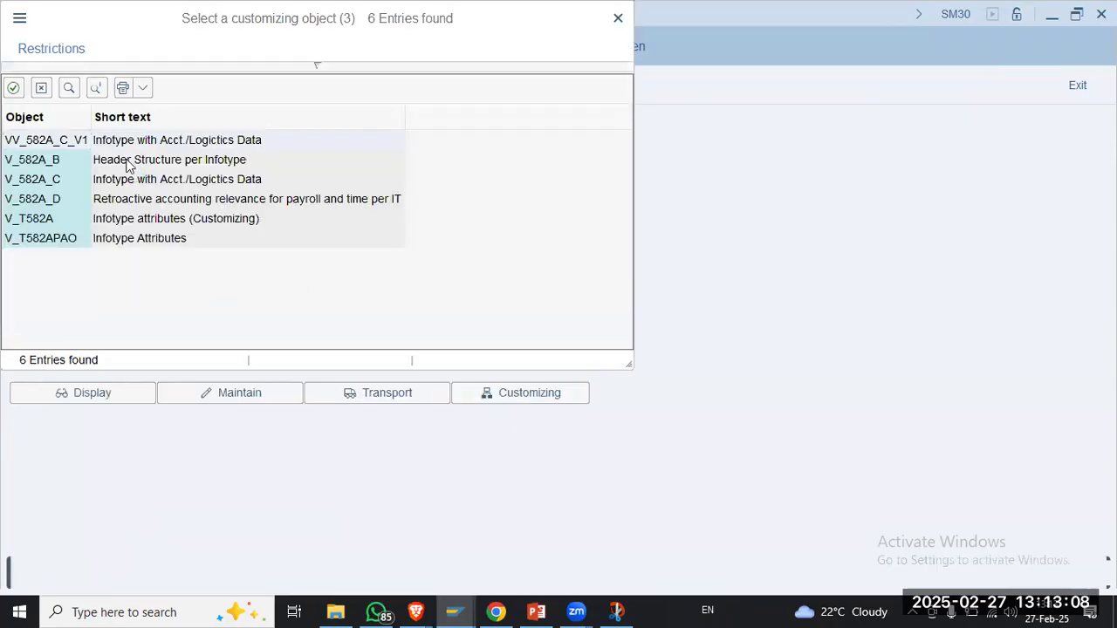
click(109, 219)
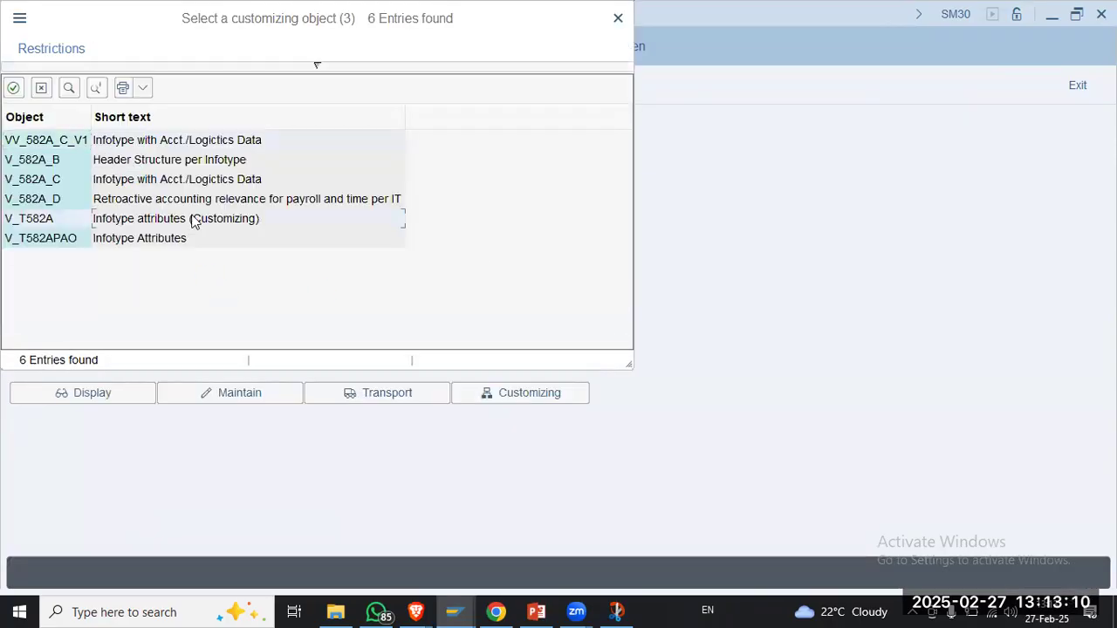
double_click(194, 220)
click(218, 398)
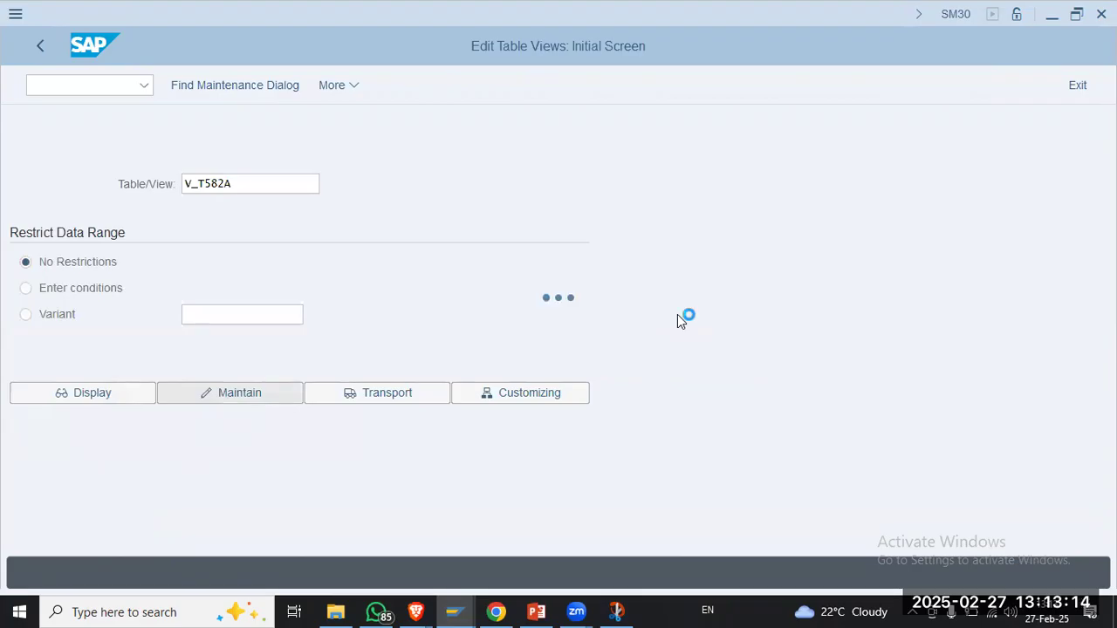
Step: Open the details of infotype 0001 Organizational assignment and examine its time constraint, retroactive accounting and technical screen data
key(alt+Tab)
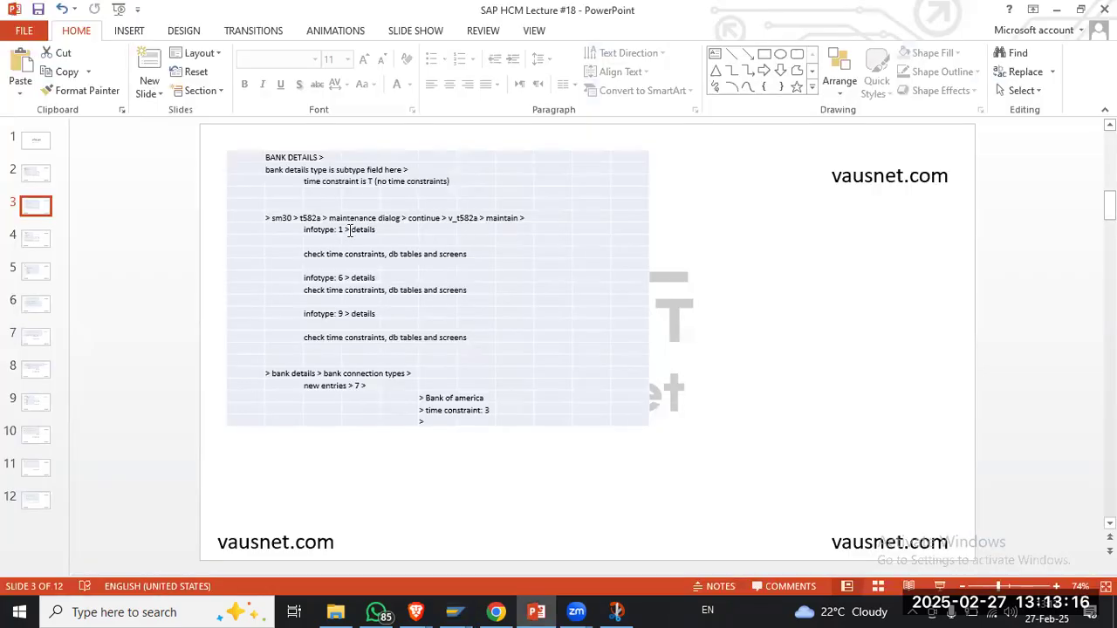
key(alt+Tab)
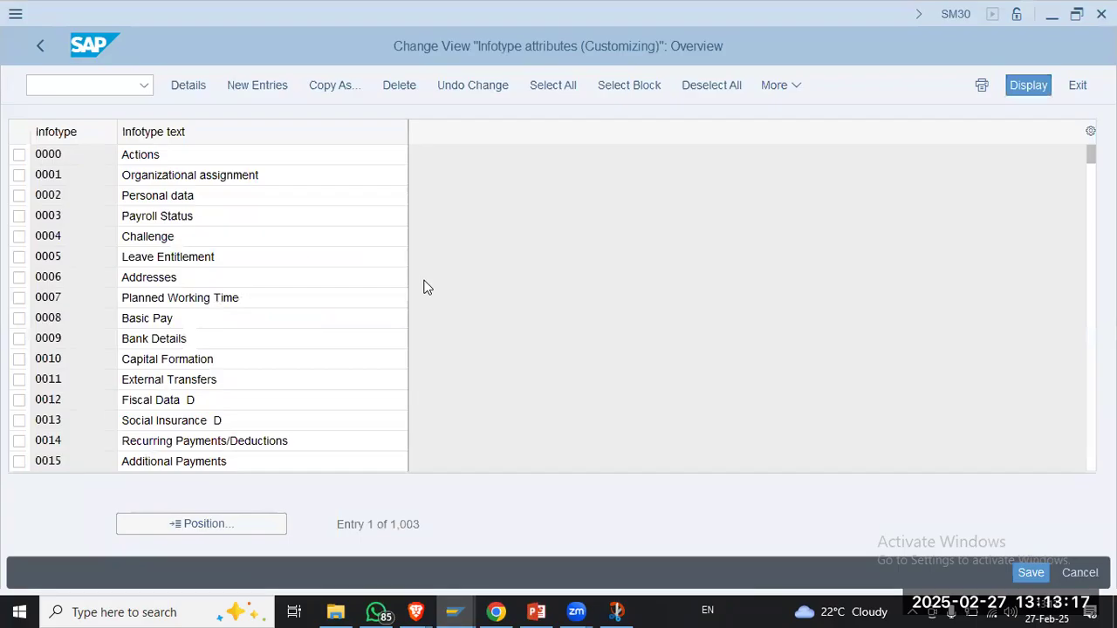
click(210, 174)
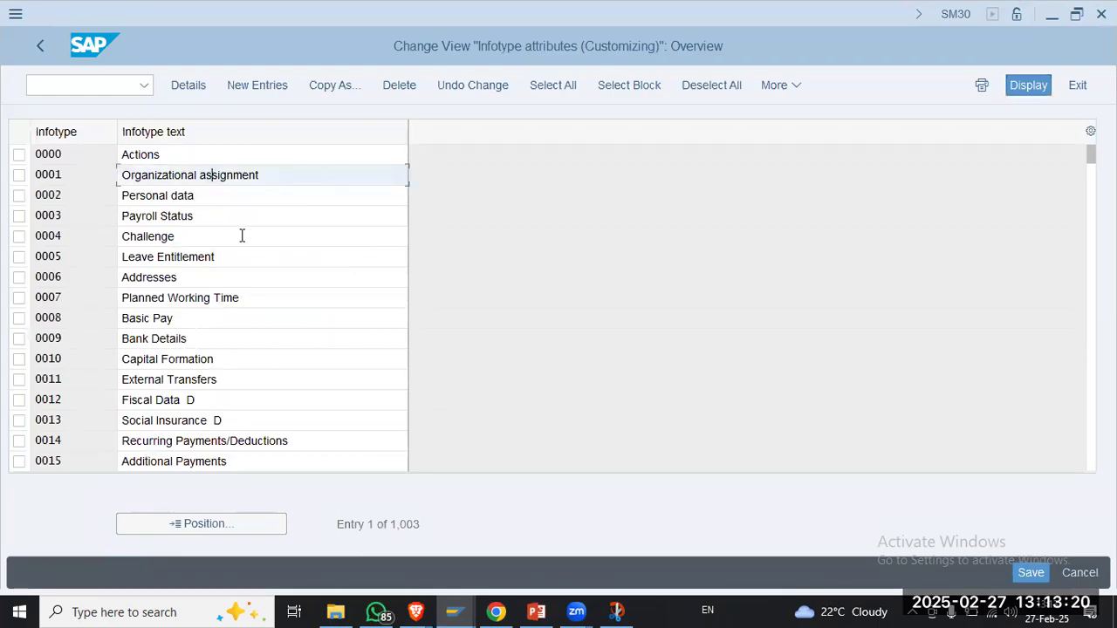
double_click(206, 176)
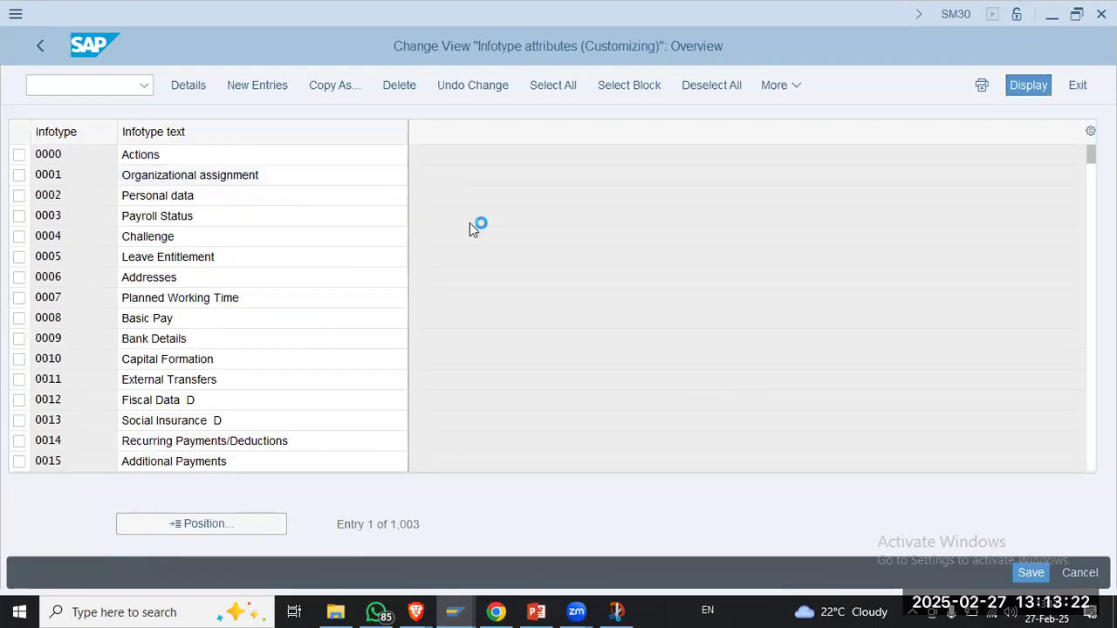
click(158, 209)
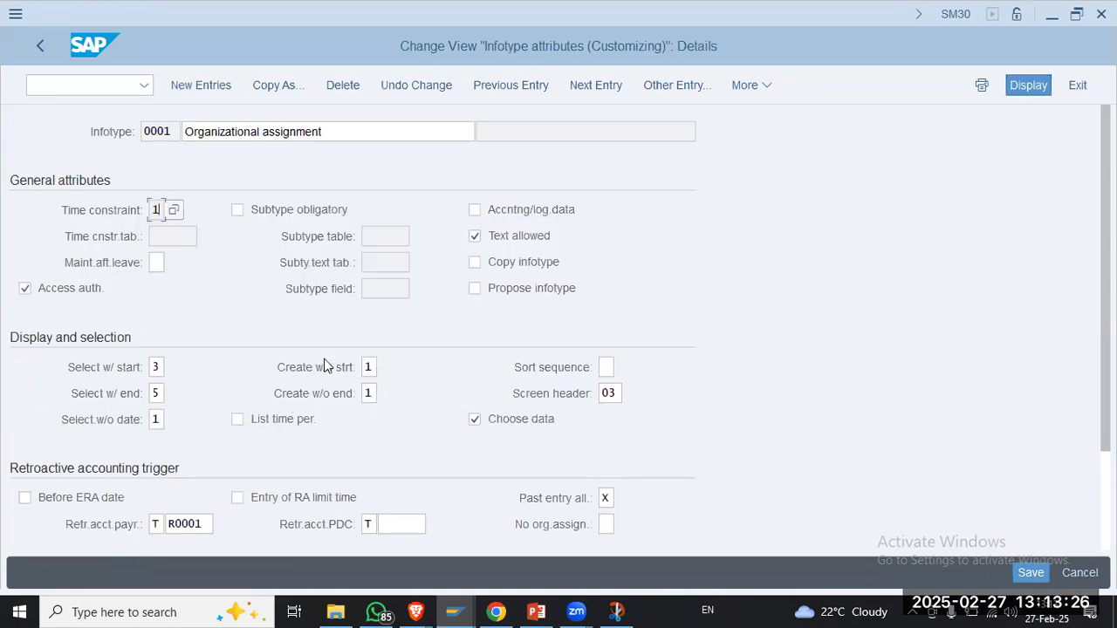
scroll(182, 458, down, 3)
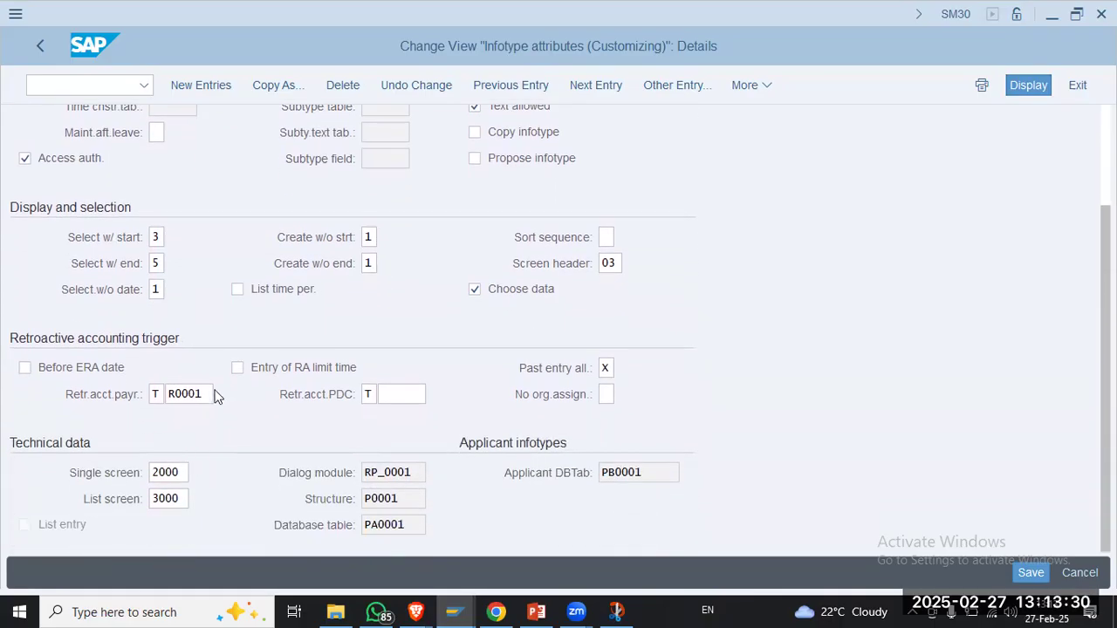
click(171, 474)
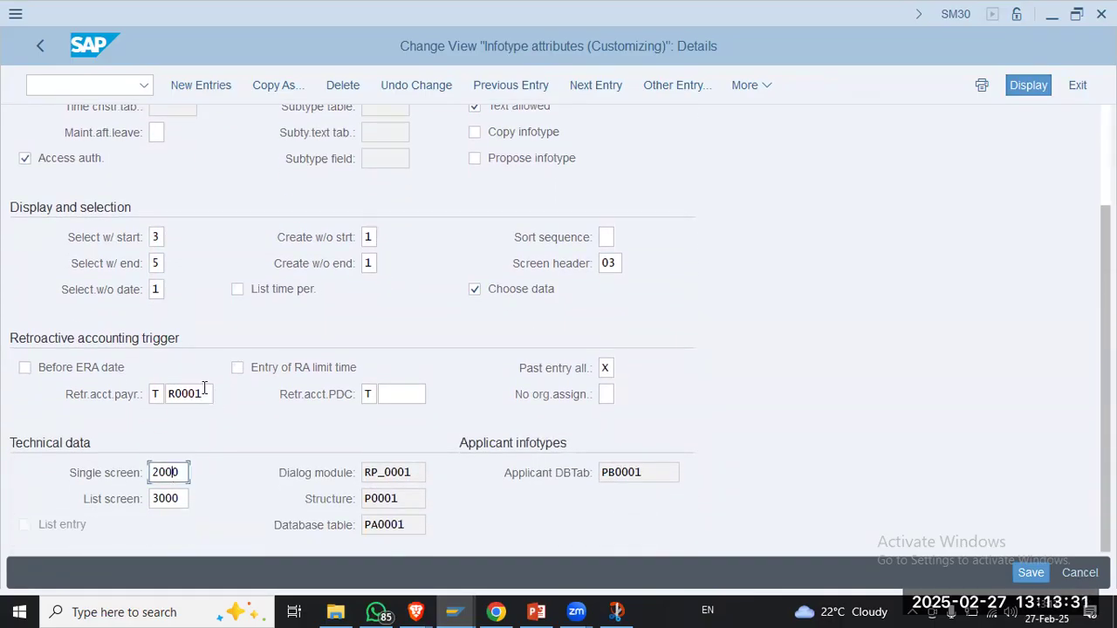
click(400, 394)
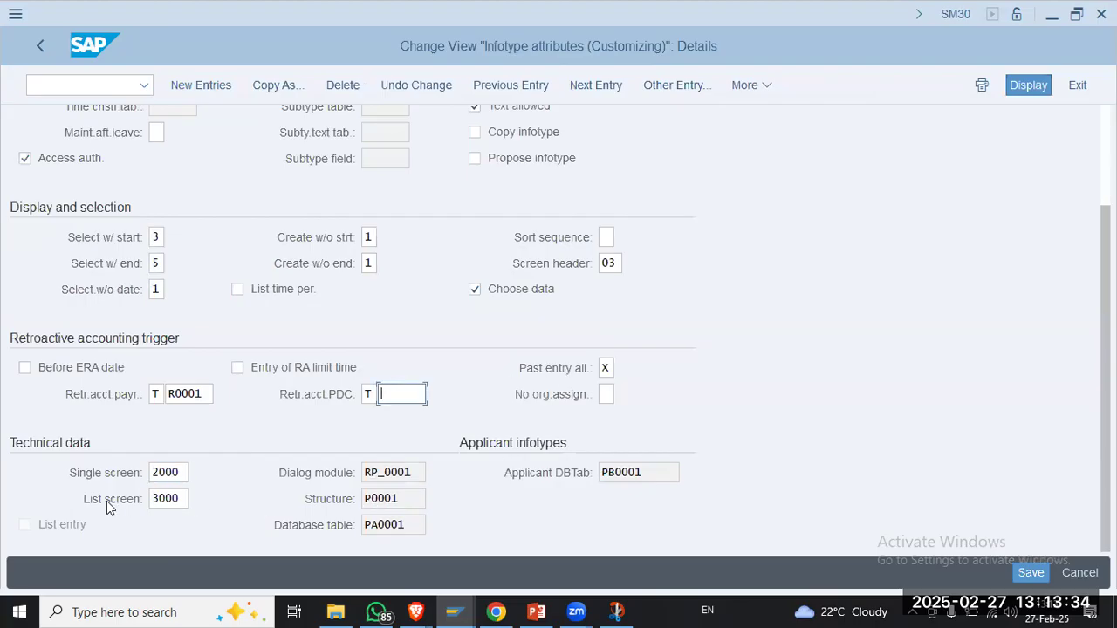
Step: Following the notes, open the details of infotype 0006 Addresses and look up the meanings of its possible time constraint values
key(alt+Tab)
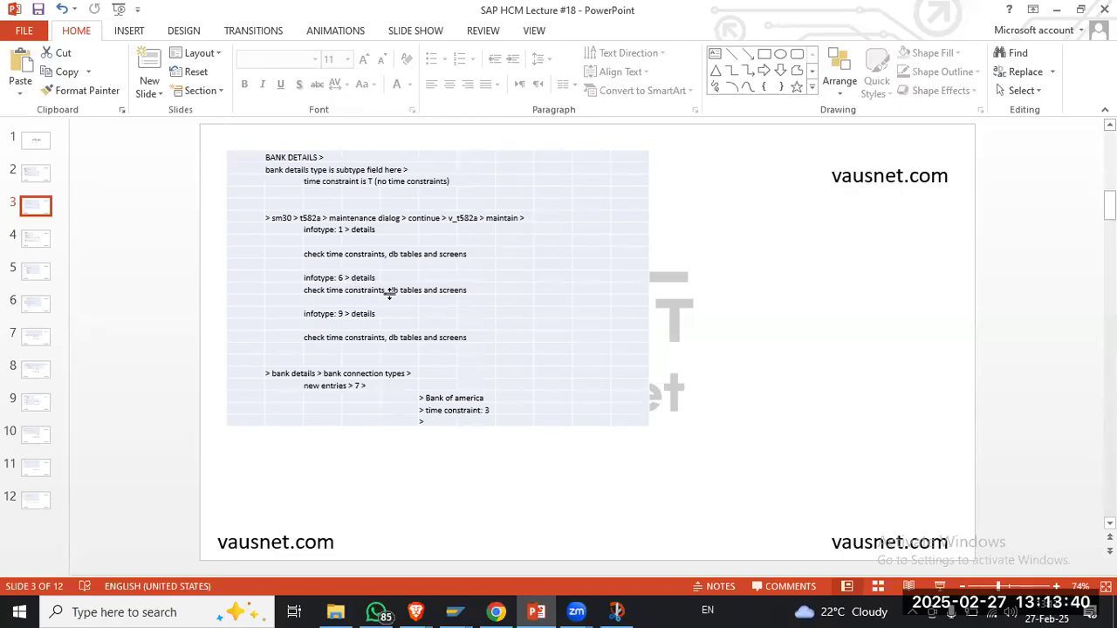
key(alt+Tab)
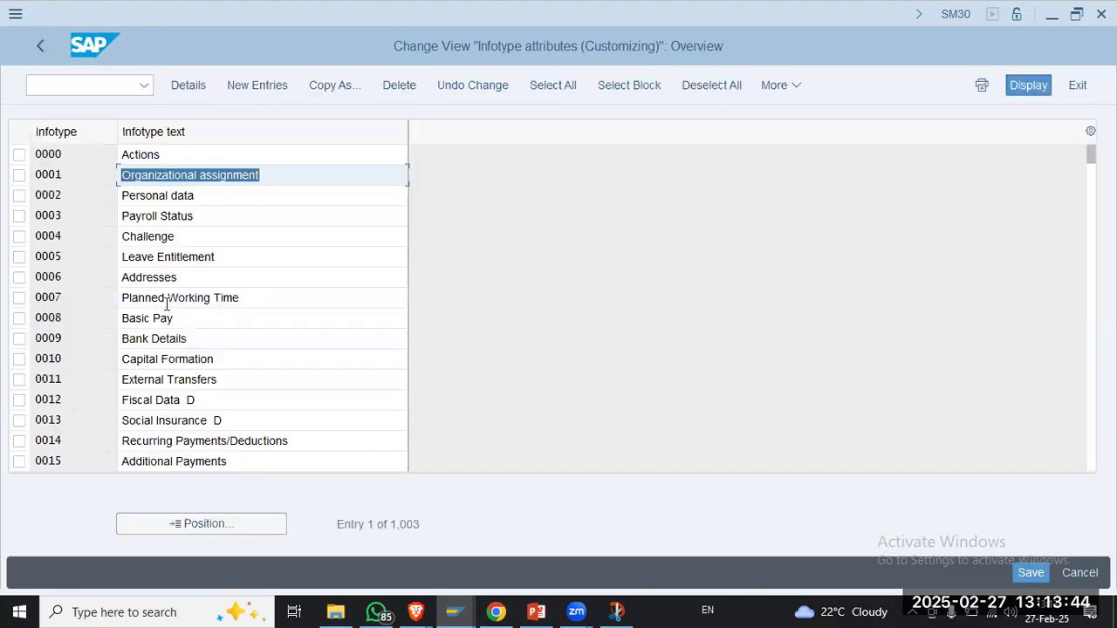
double_click(180, 277)
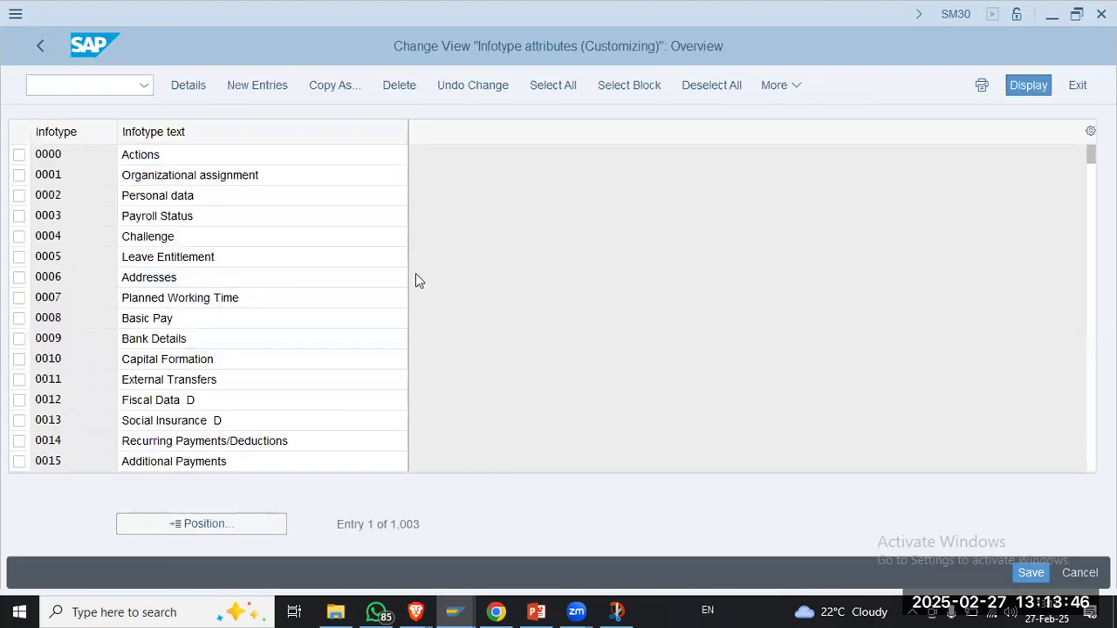
click(186, 240)
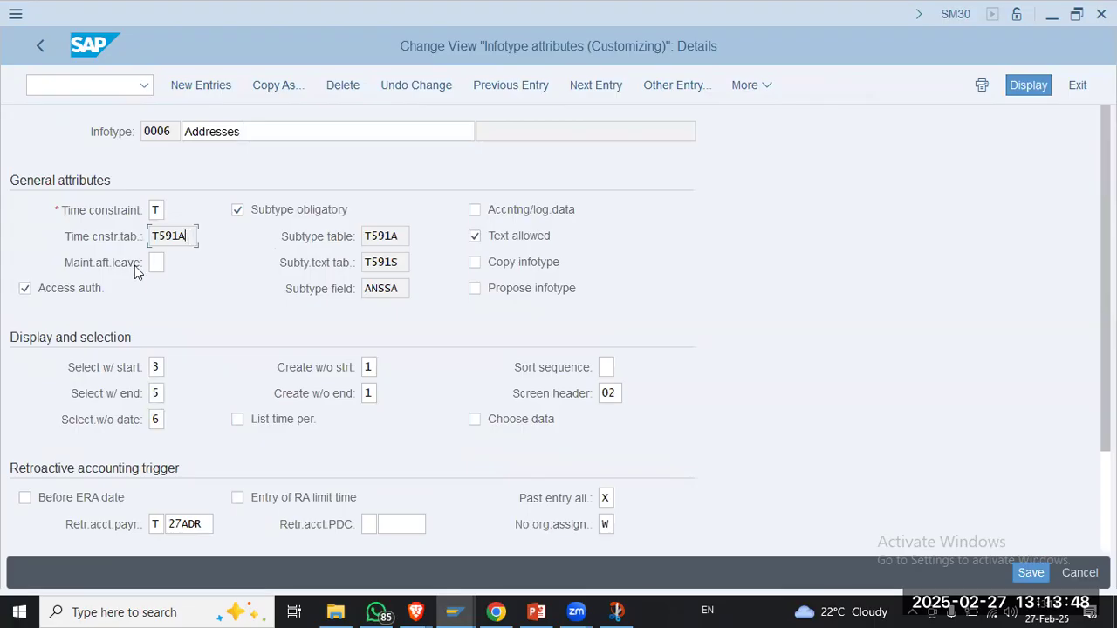
key(alt+Tab)
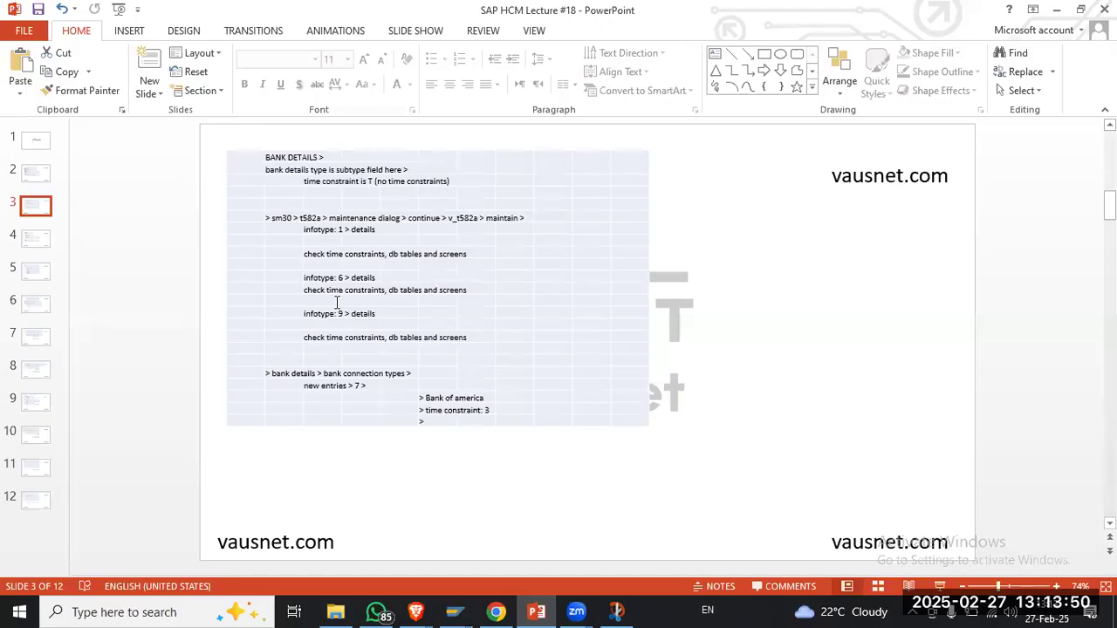
key(alt+Tab)
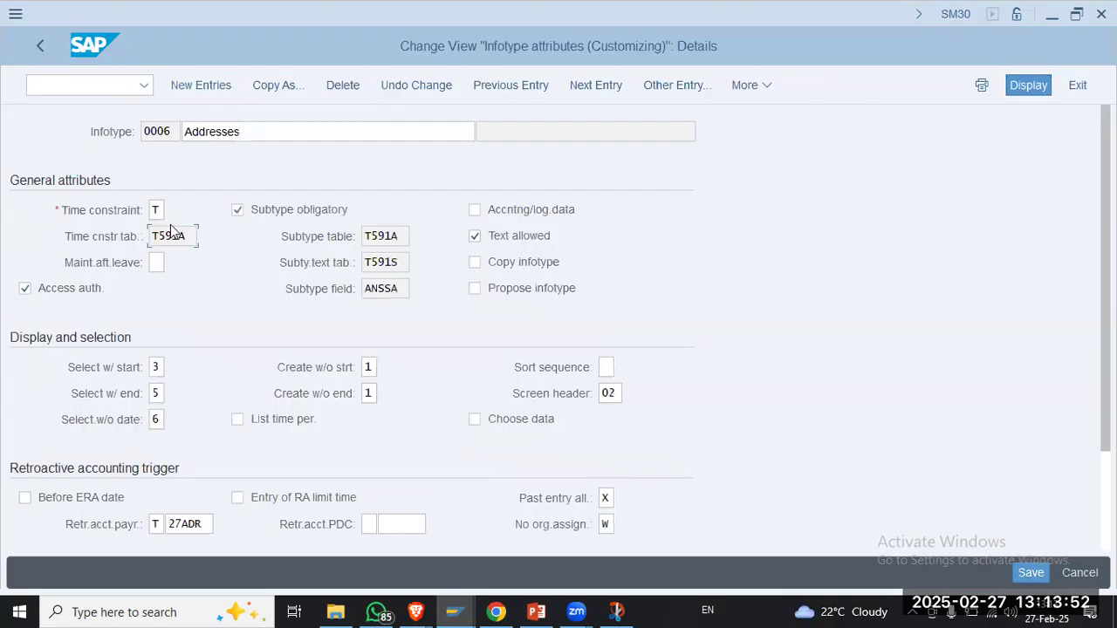
double_click(173, 241)
click(152, 209)
key(F4)
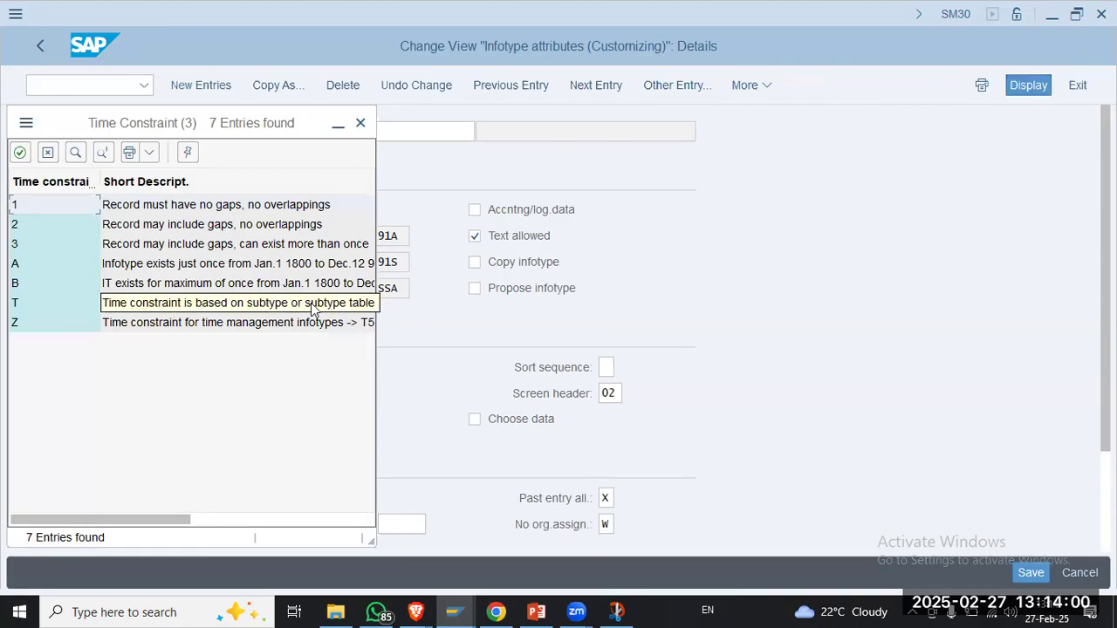
click(361, 123)
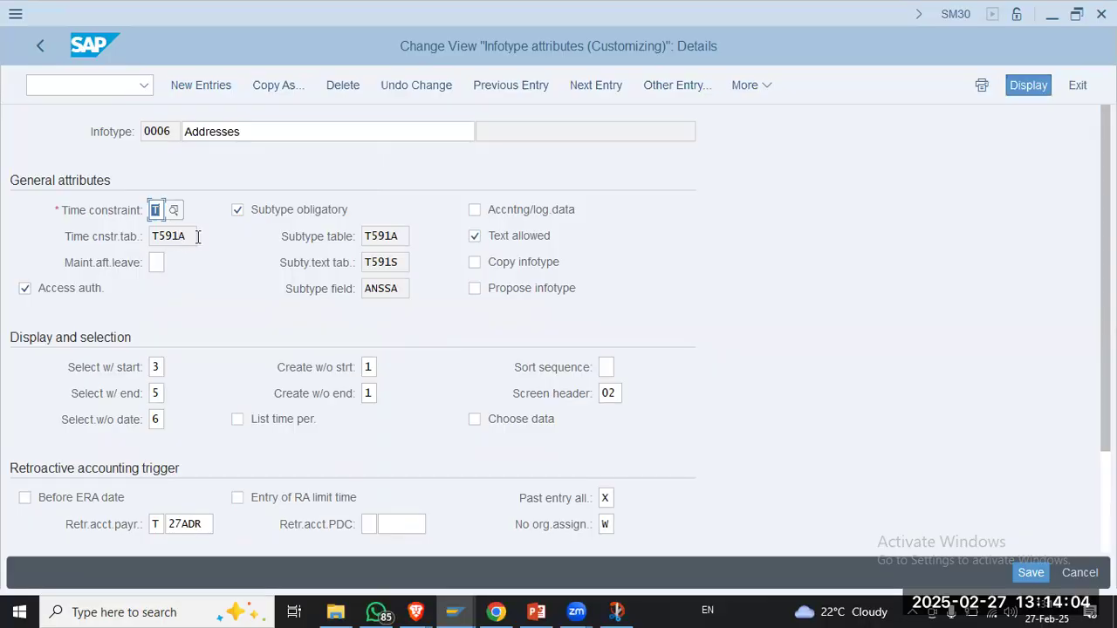
Step: Examine the subtype table, screens and database table of the Addresses infotype against the notes, and return to the overview
click(360, 237)
double_click(361, 236)
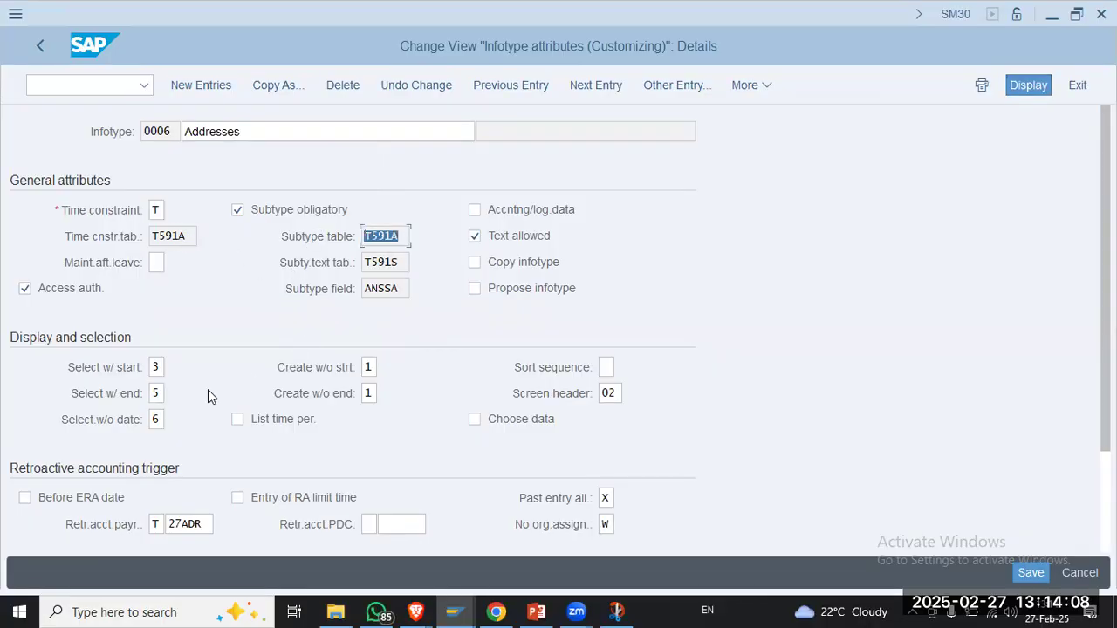
scroll(192, 401, down, 3)
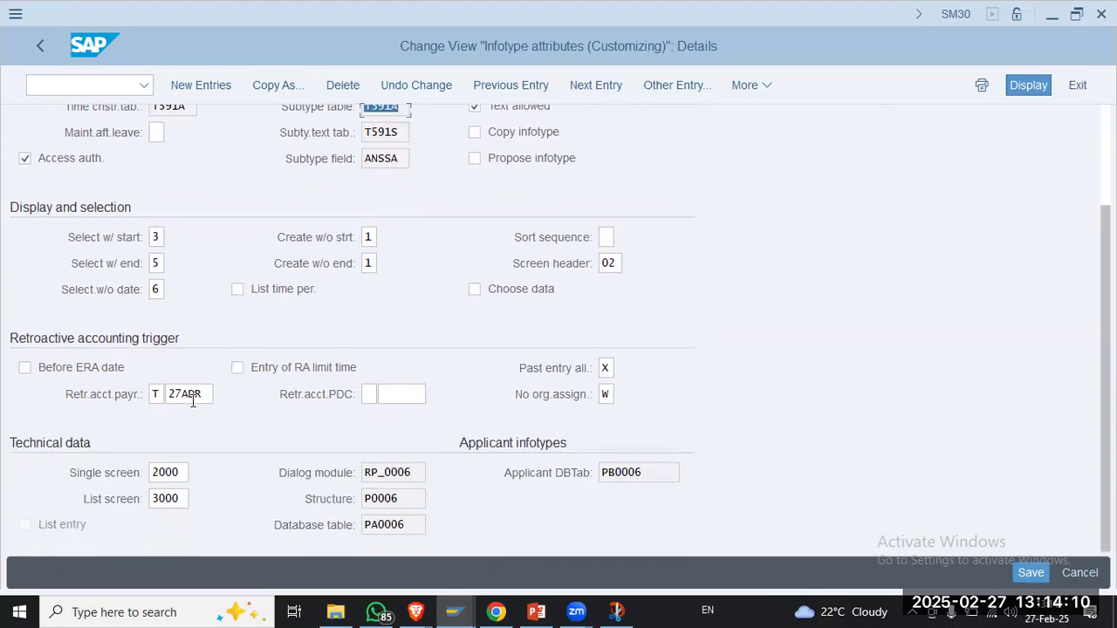
click(178, 472)
key(alt+Tab)
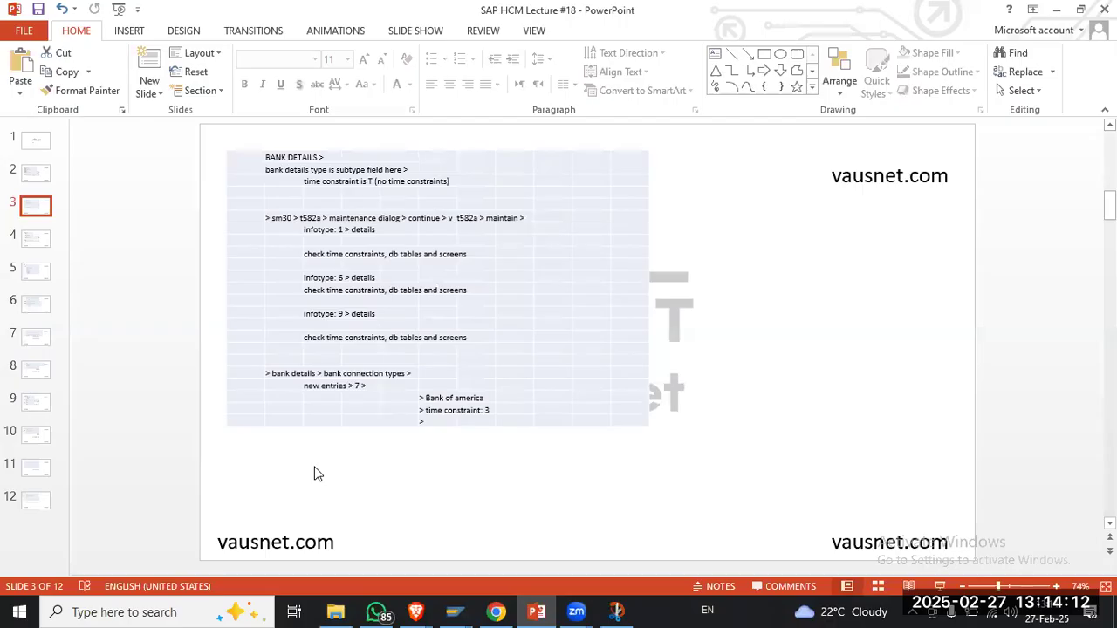
key(alt+Tab)
double_click(166, 472)
key(alt+Tab)
key(alt+Tab)
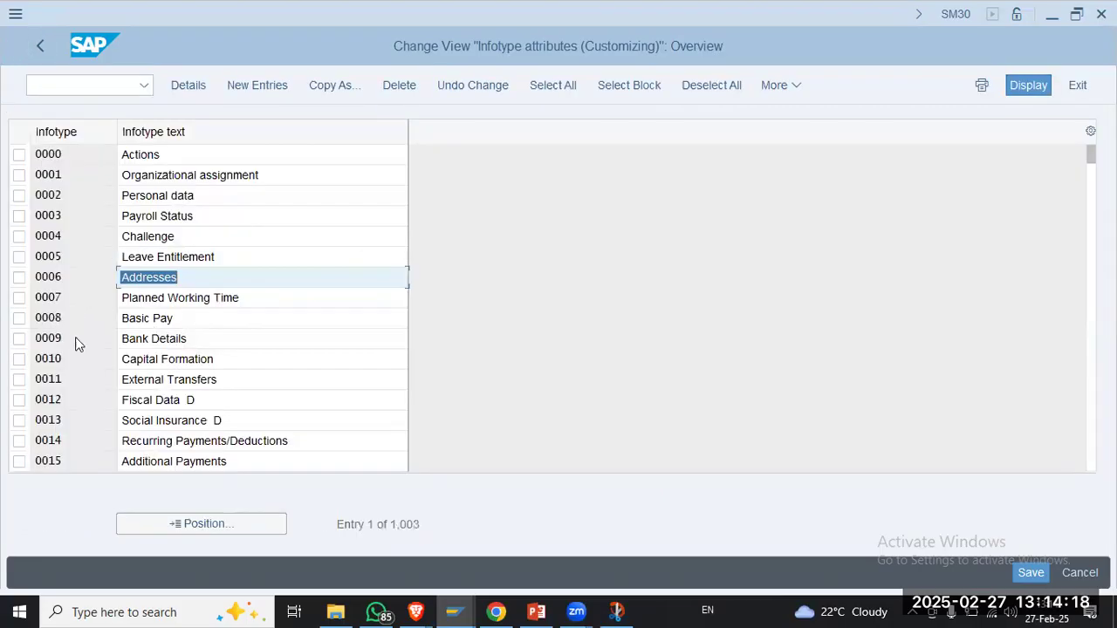
Step: Open the details of infotype 0009 Bank Details and examine its time constraint, subtype table and technical data
click(200, 339)
key(alt+Tab)
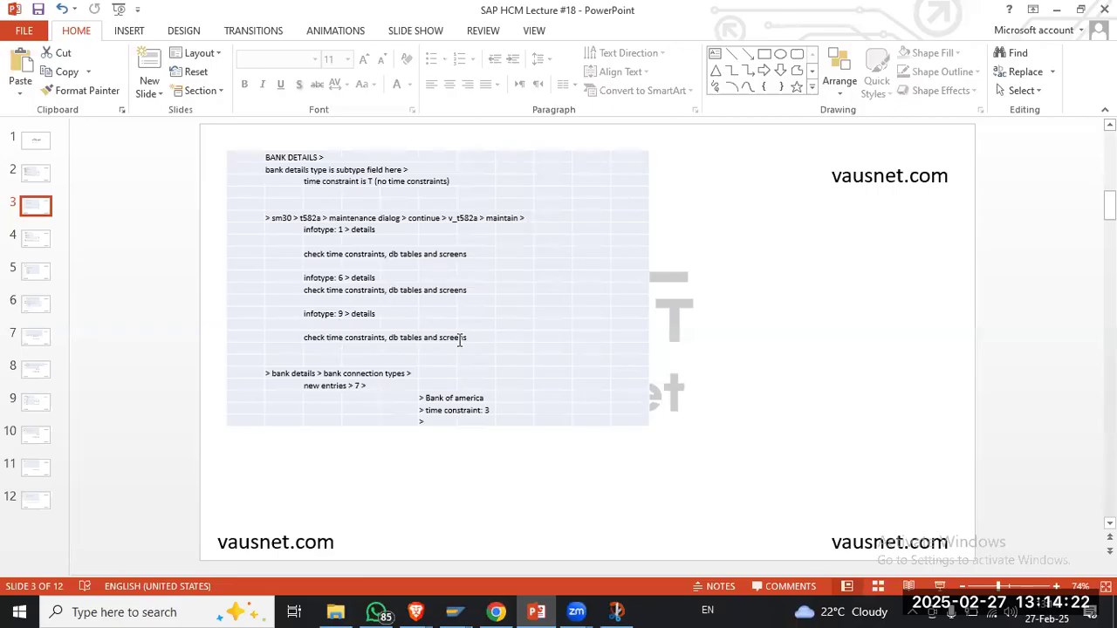
key(alt+Tab)
click(158, 236)
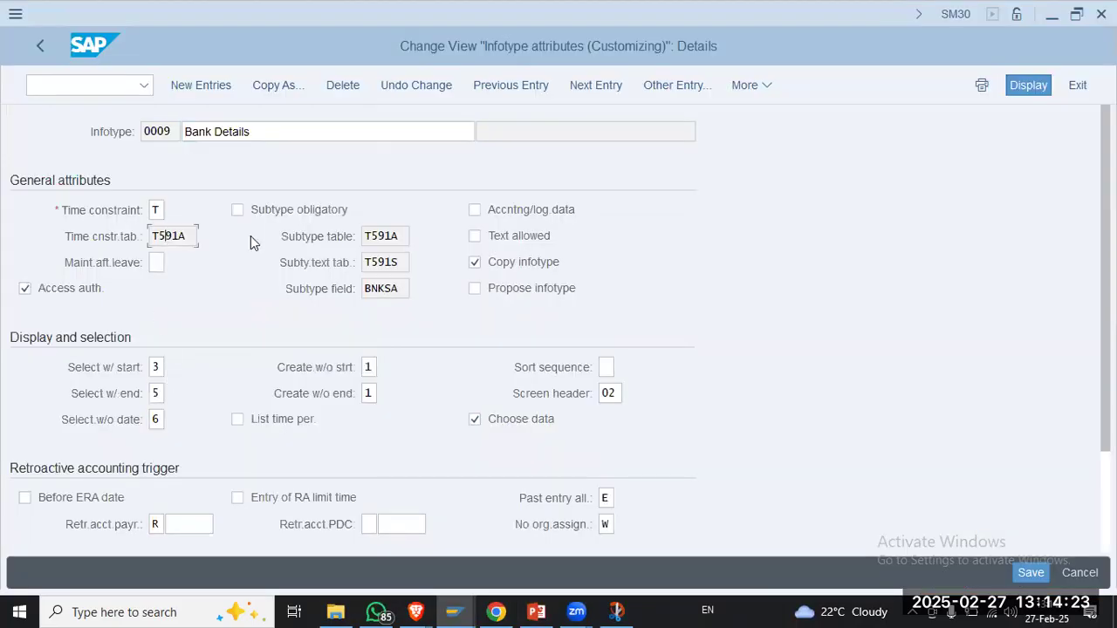
double_click(379, 238)
scroll(229, 441, down, 1)
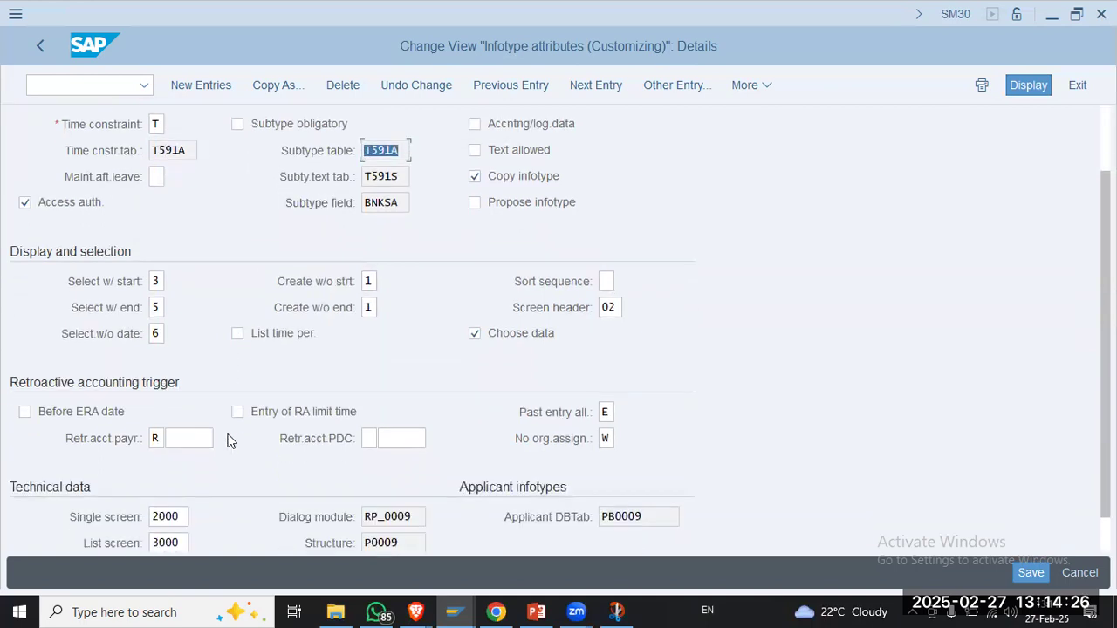
scroll(225, 349, up, 2)
click(156, 210)
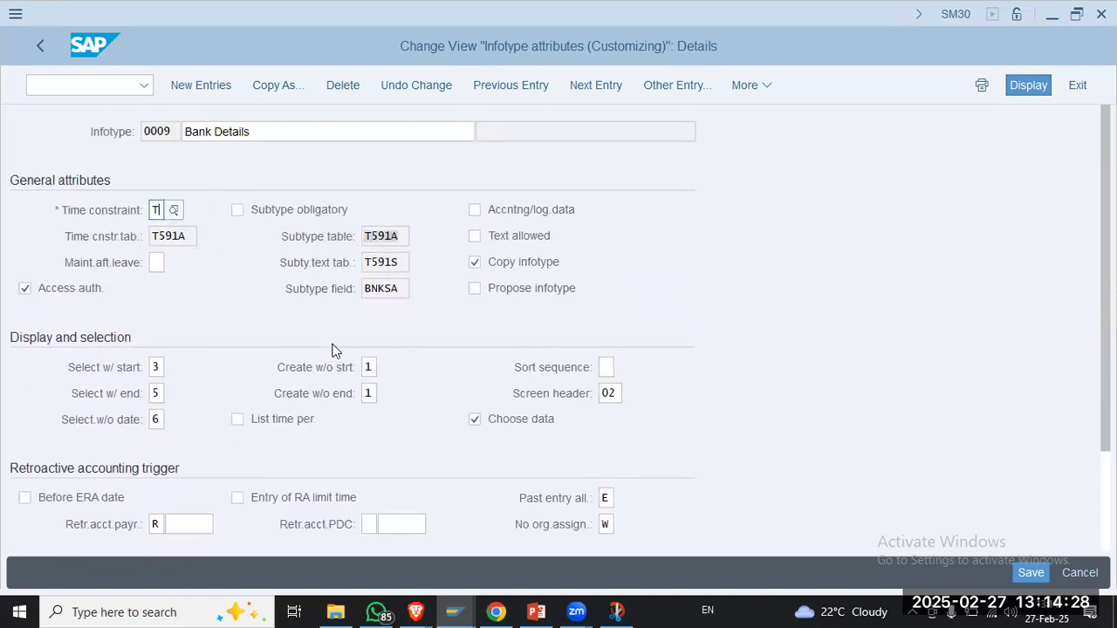
Step: Return to the infotype overview, reopen the Bank Details infotype and check the slide 3 notes on bank connection types
key(alt+Tab)
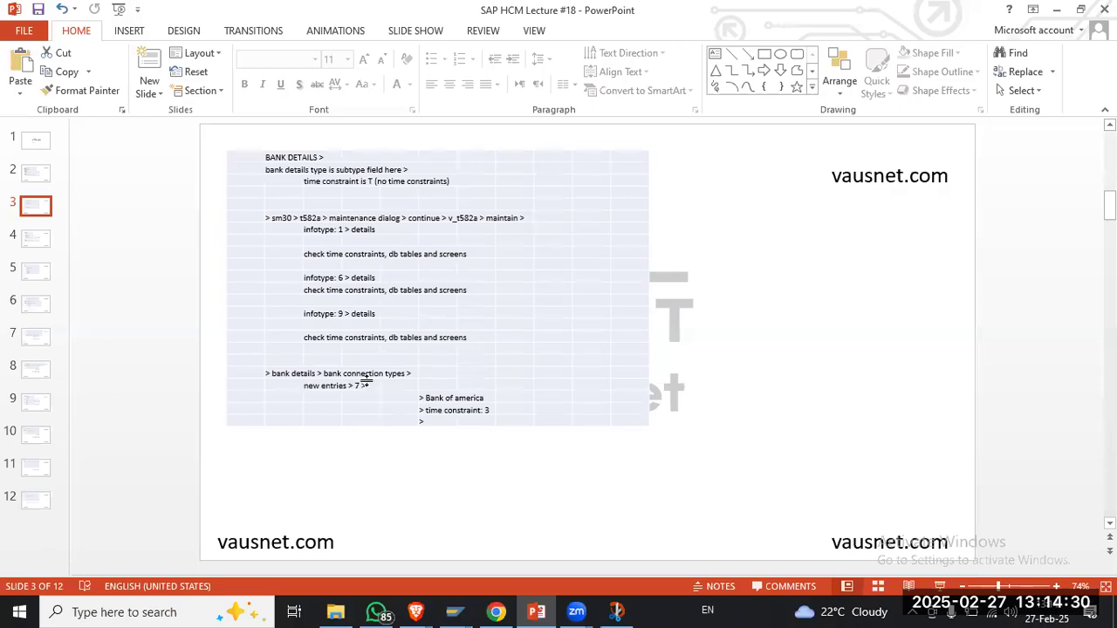
key(alt+Tab)
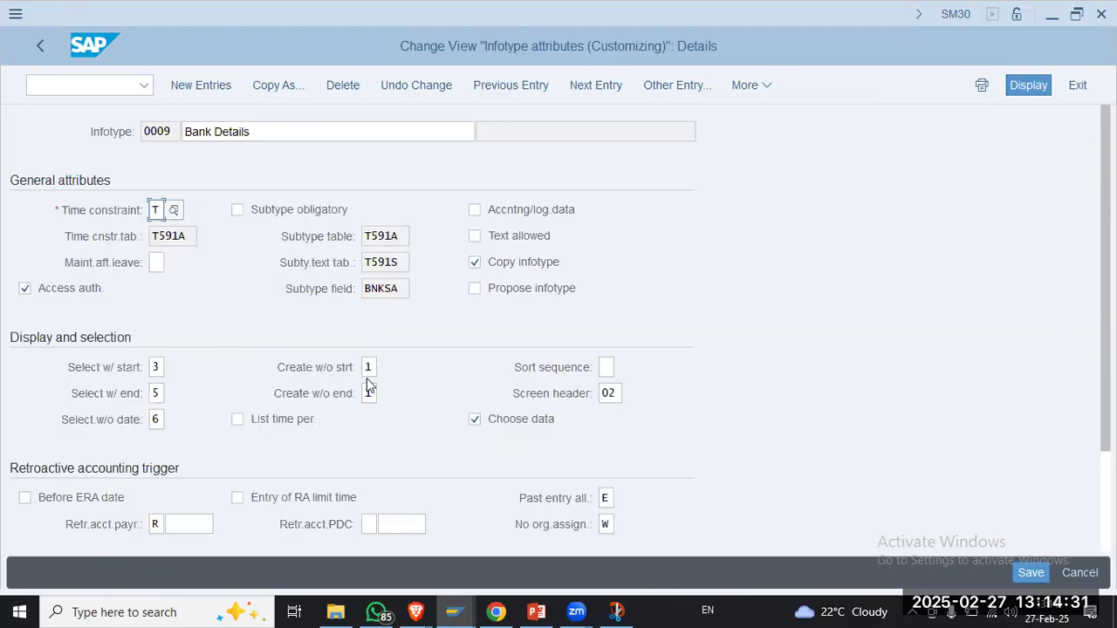
click(43, 45)
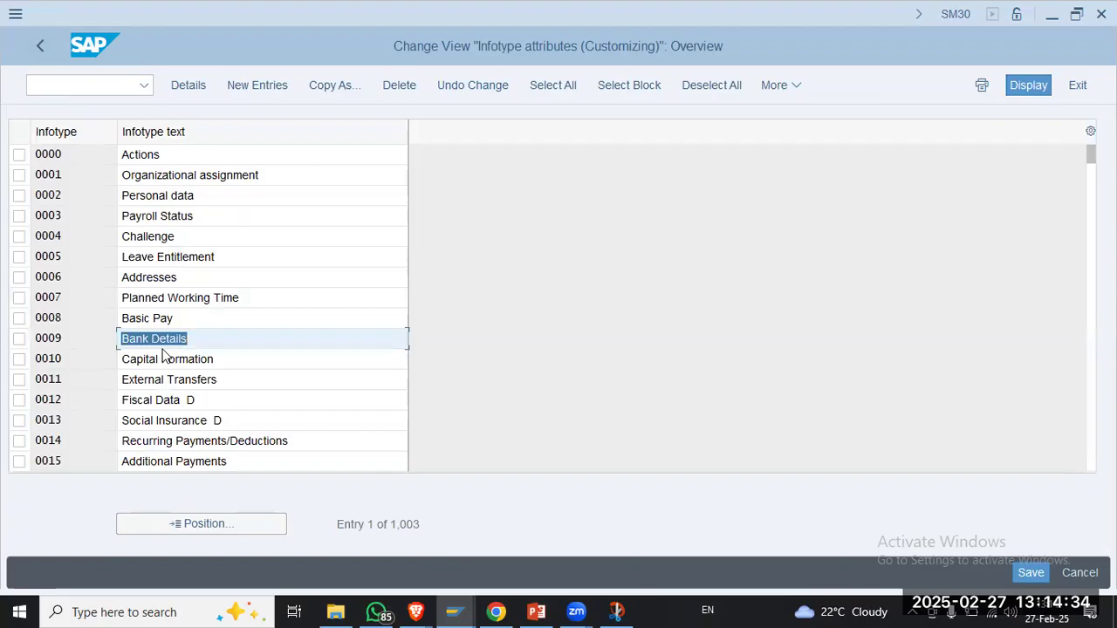
key(alt+Tab)
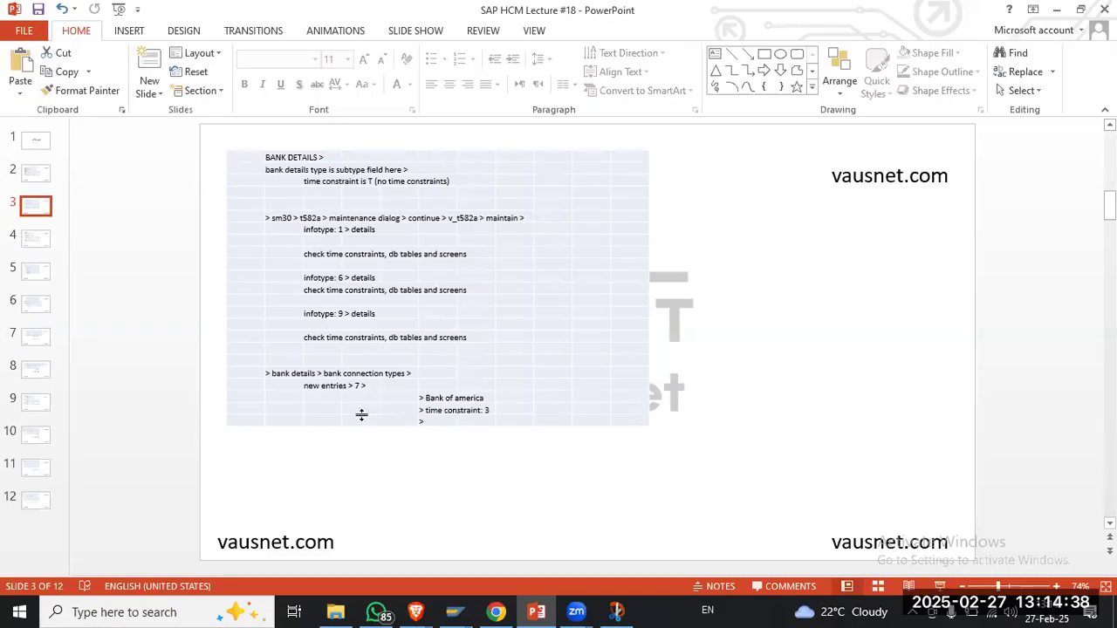
key(alt+Tab)
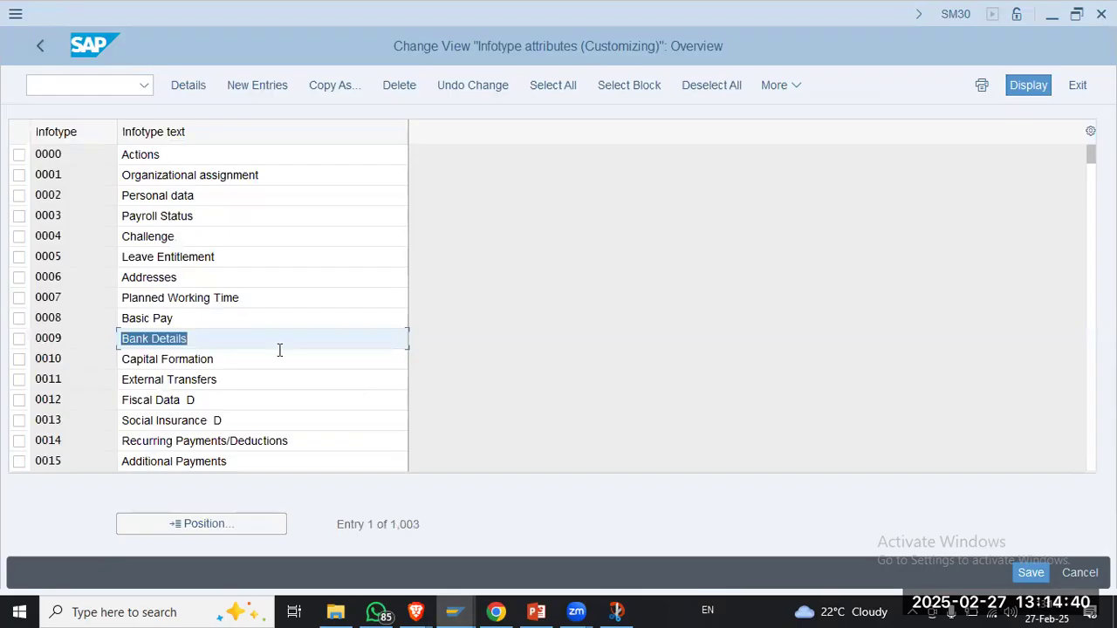
double_click(245, 339)
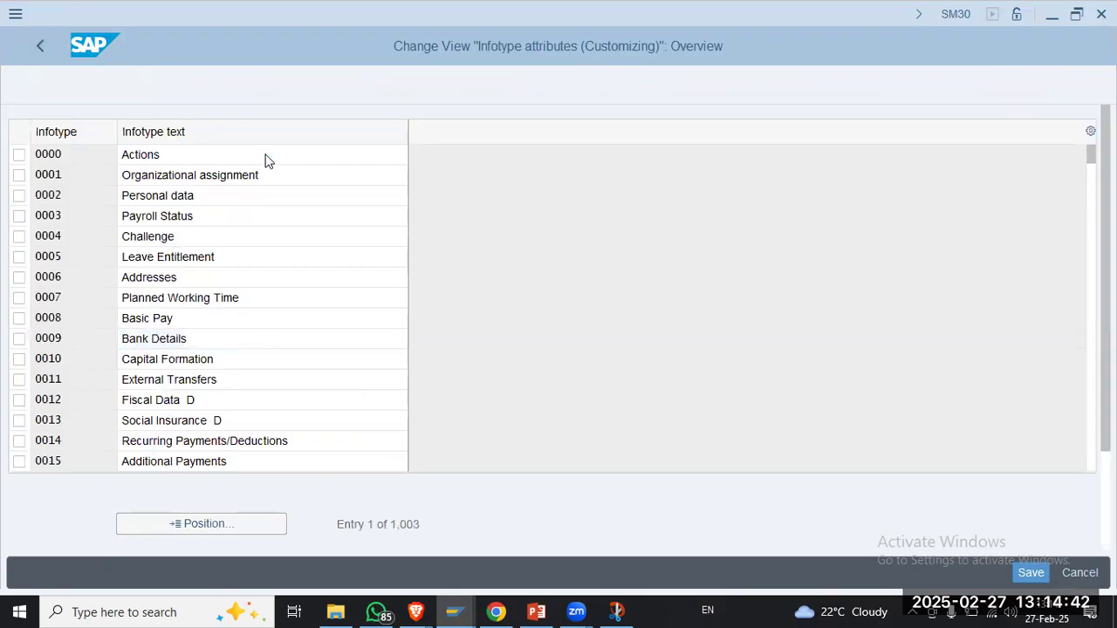
key(alt+Tab)
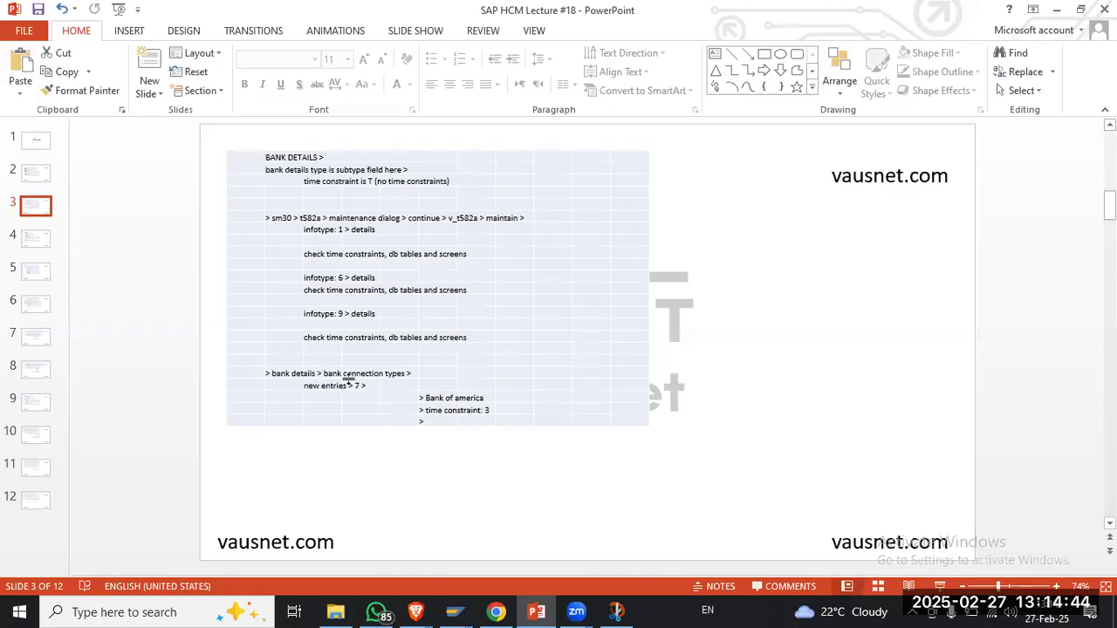
Step: Switch back to SAP and review the general attributes, retroactive accounting and technical data of infotype 0009 Bank Details
key(alt+Tab)
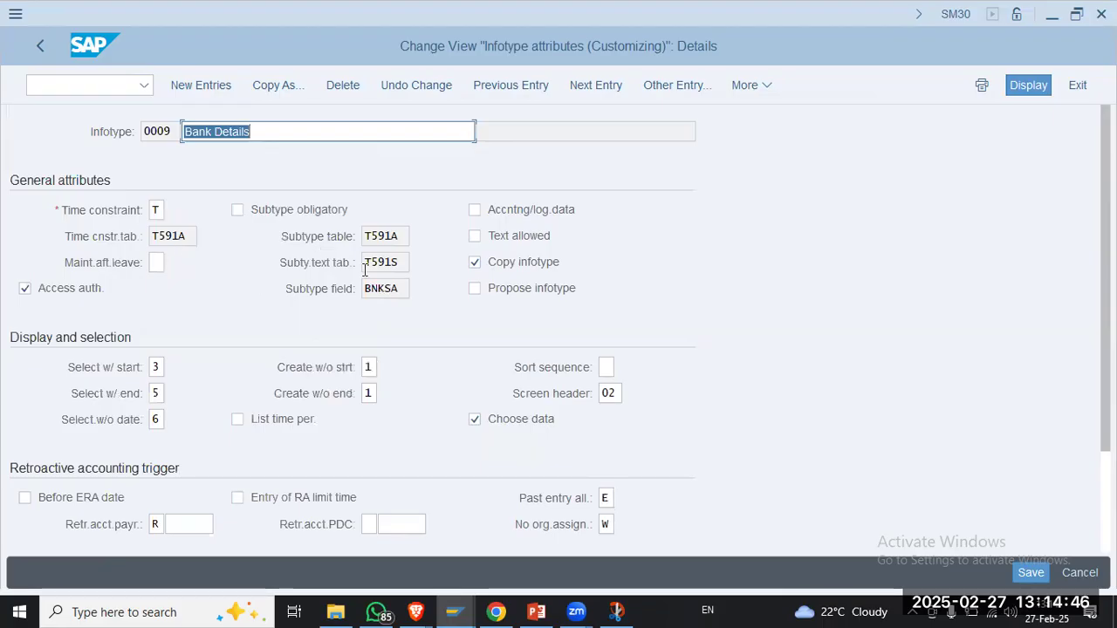
scroll(519, 397, down, 2)
scroll(519, 402, down, 1)
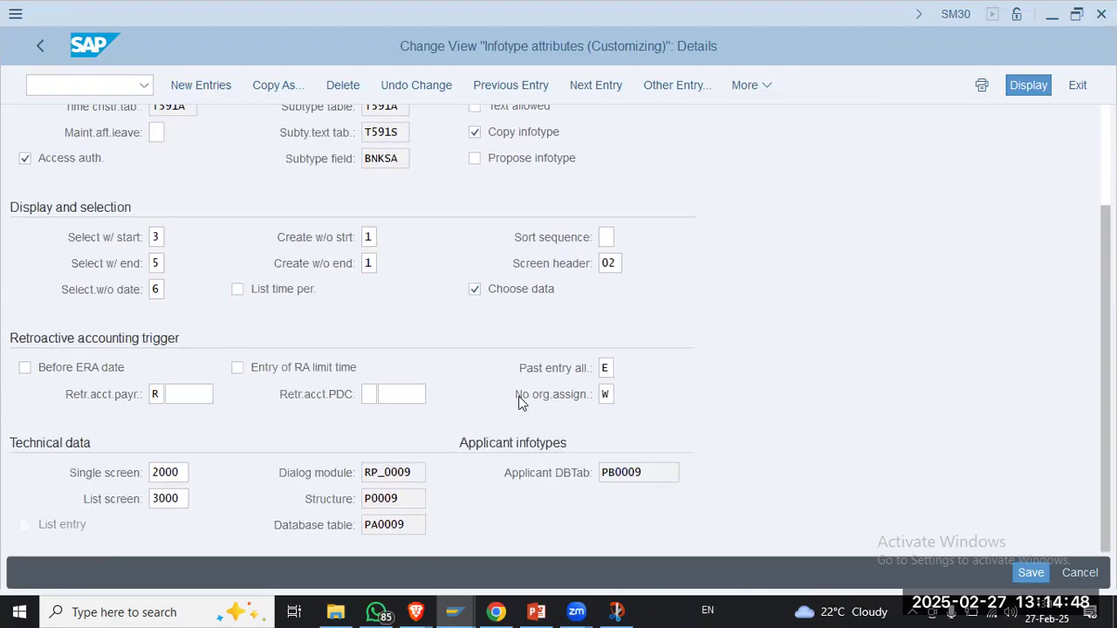
scroll(518, 402, up, 4)
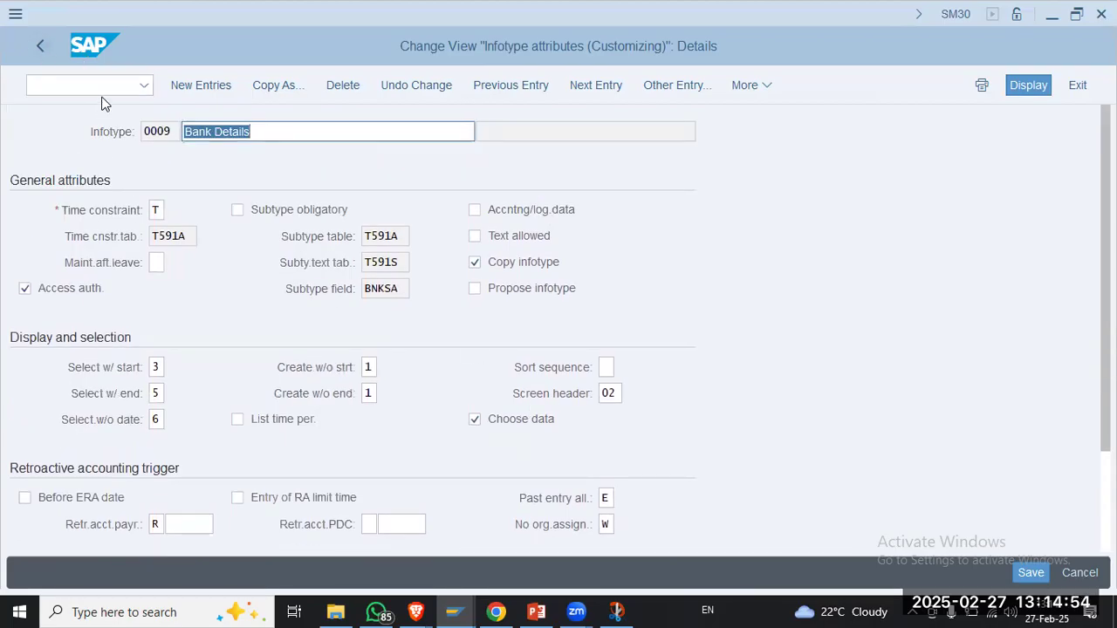
Step: In the SPRO session, return to the IMG structure and reopen Create bank connection types under Bank Details
key(alt+Tab)
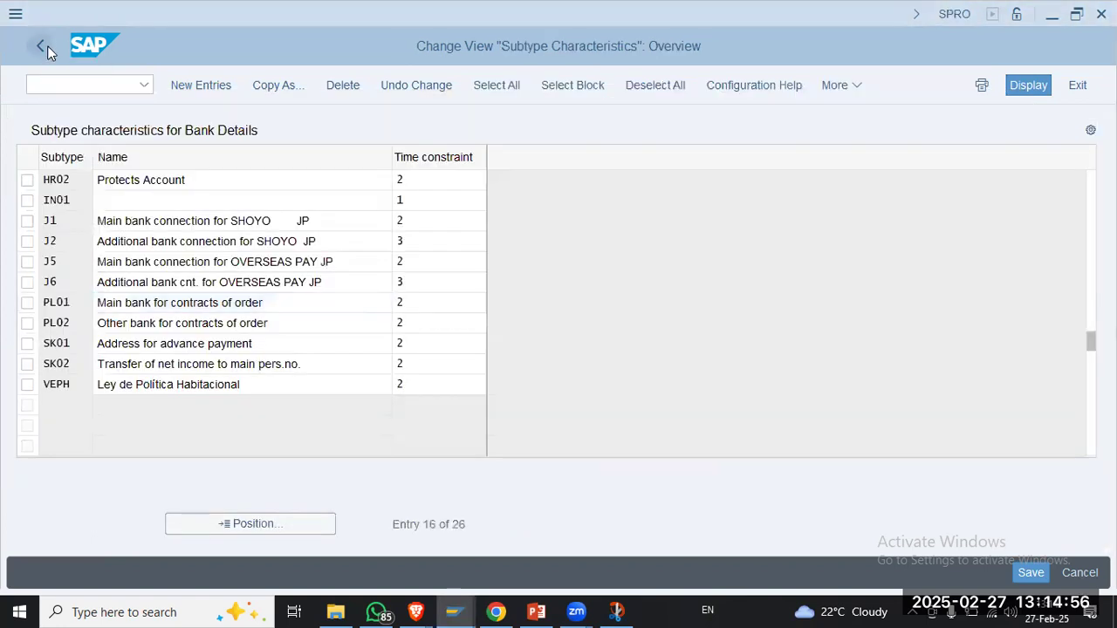
click(47, 45)
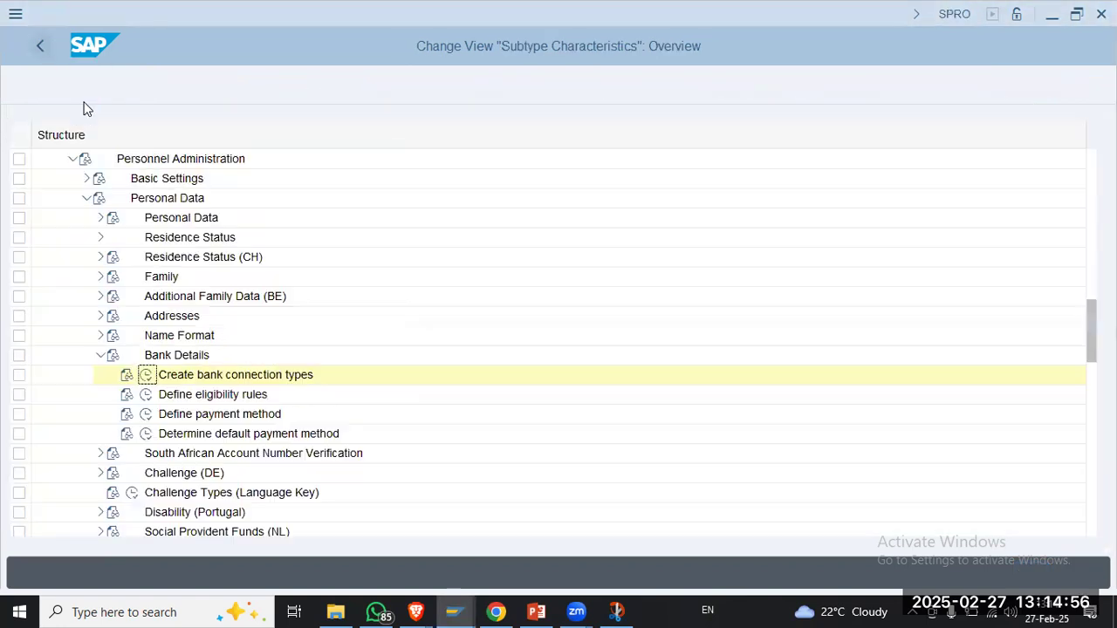
click(144, 377)
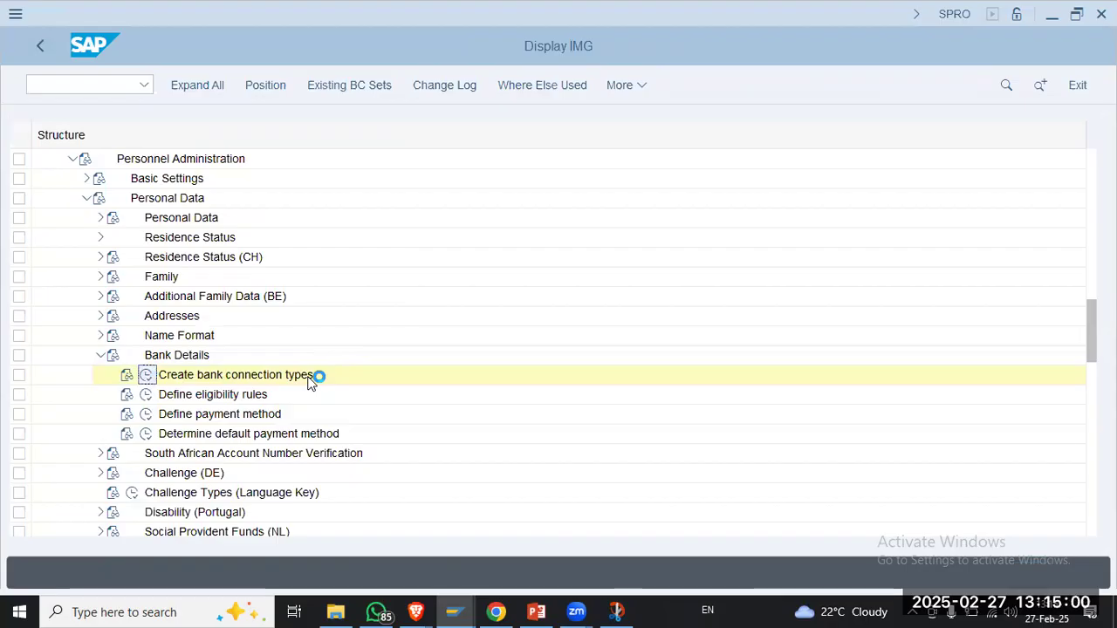
key(alt+Tab)
key(alt+Tab)
key(alt+Tab)
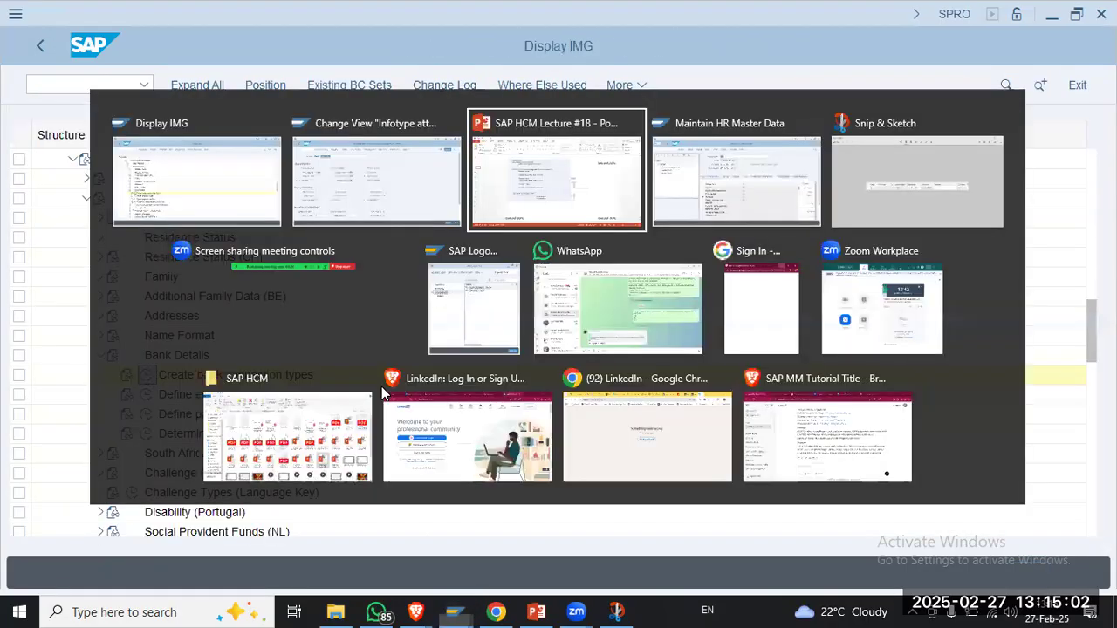
key(alt+Tab)
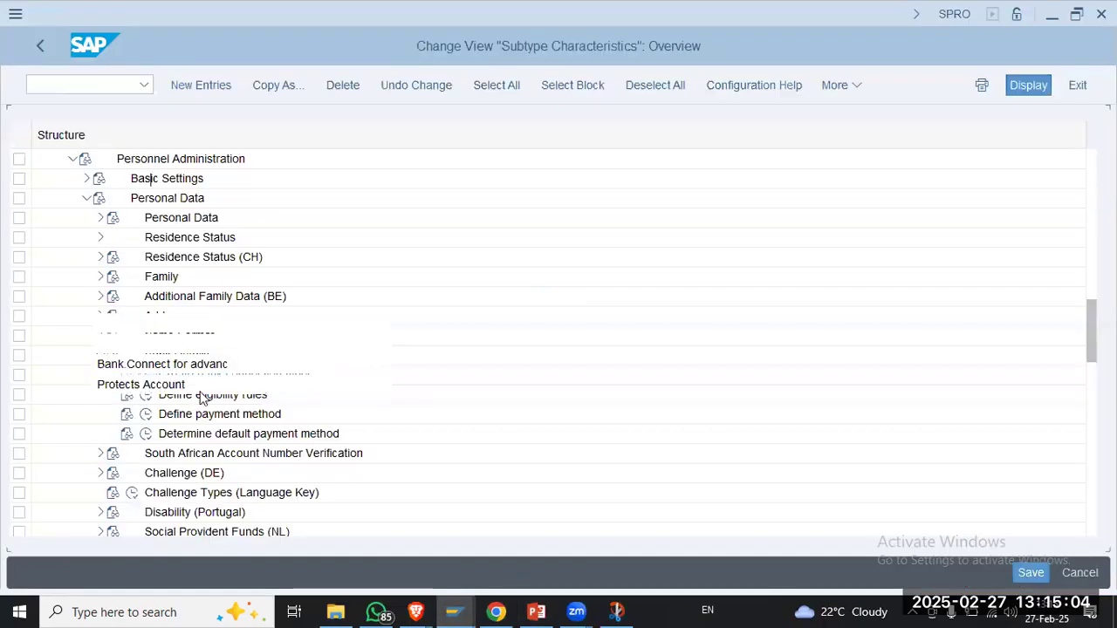
Step: Start new entries in the Bank Details subtype characteristics and check the slide 3 notes for the bank connection type
click(201, 85)
key(alt+Tab)
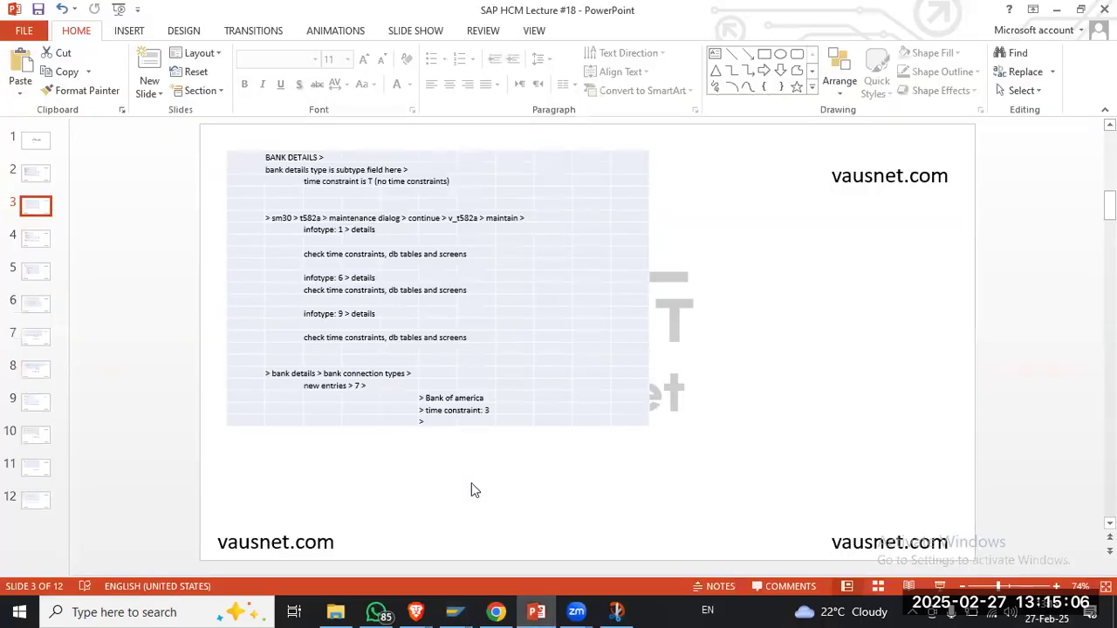
key(alt+Tab)
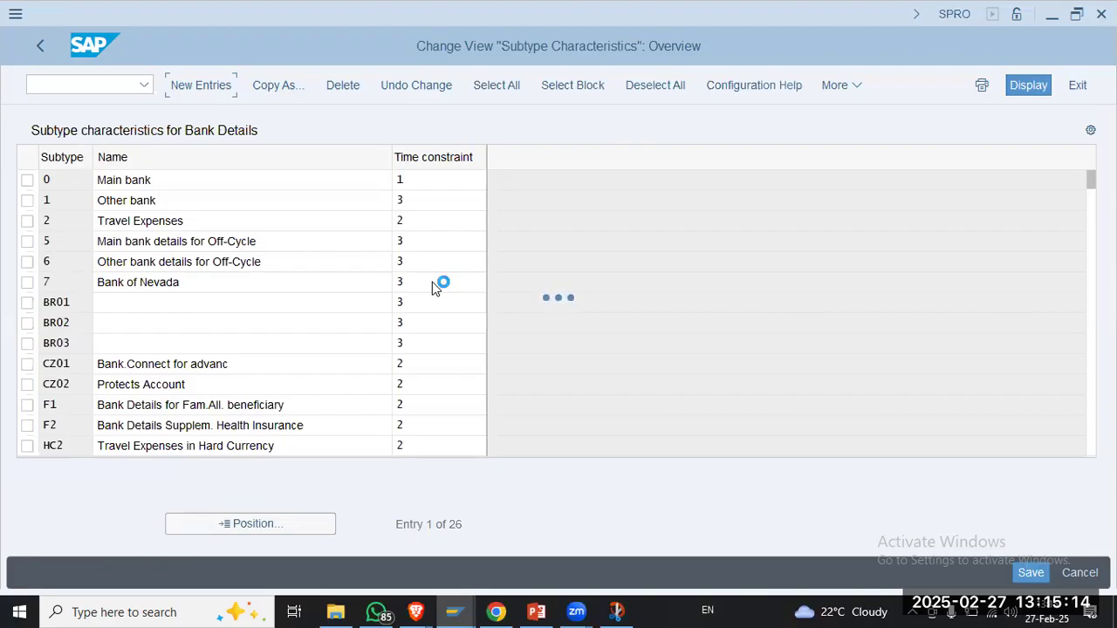
key(alt+Tab)
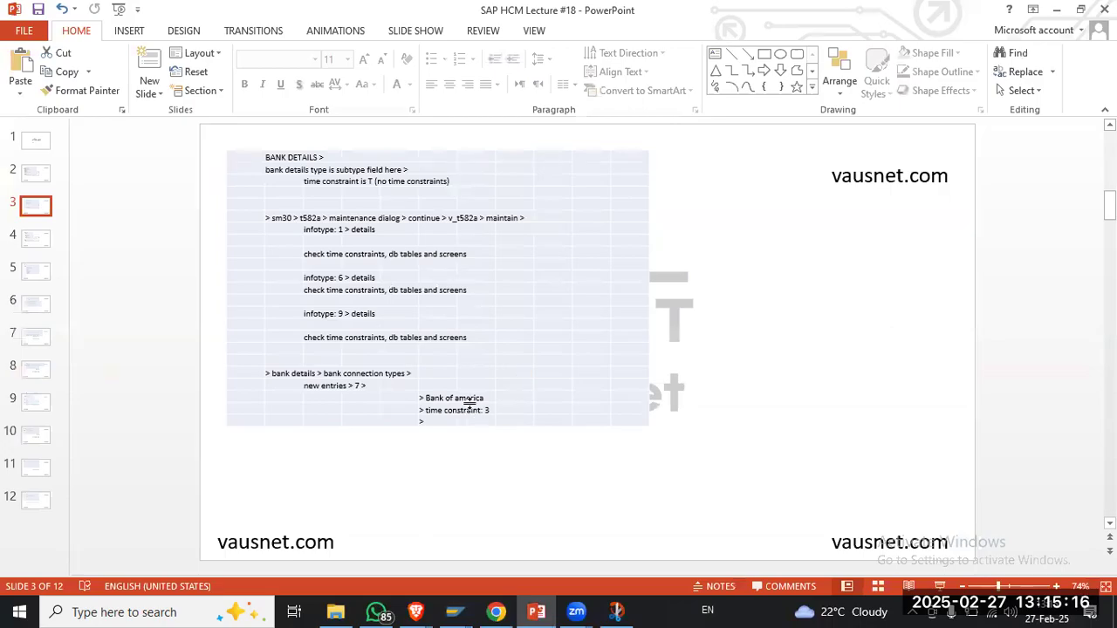
key(alt+Tab)
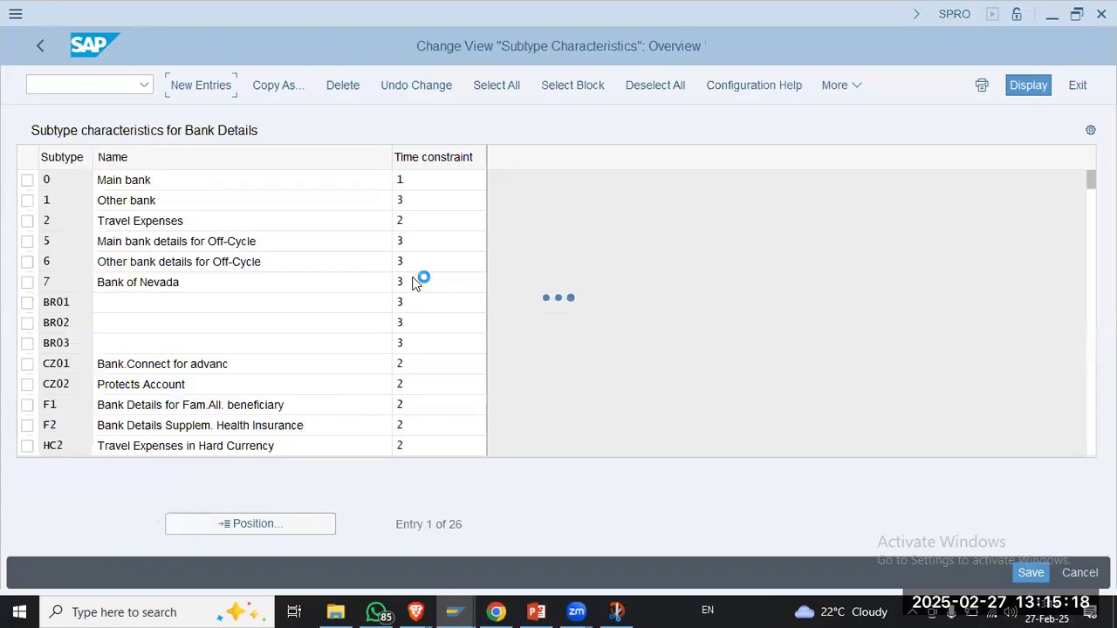
key(alt+Tab)
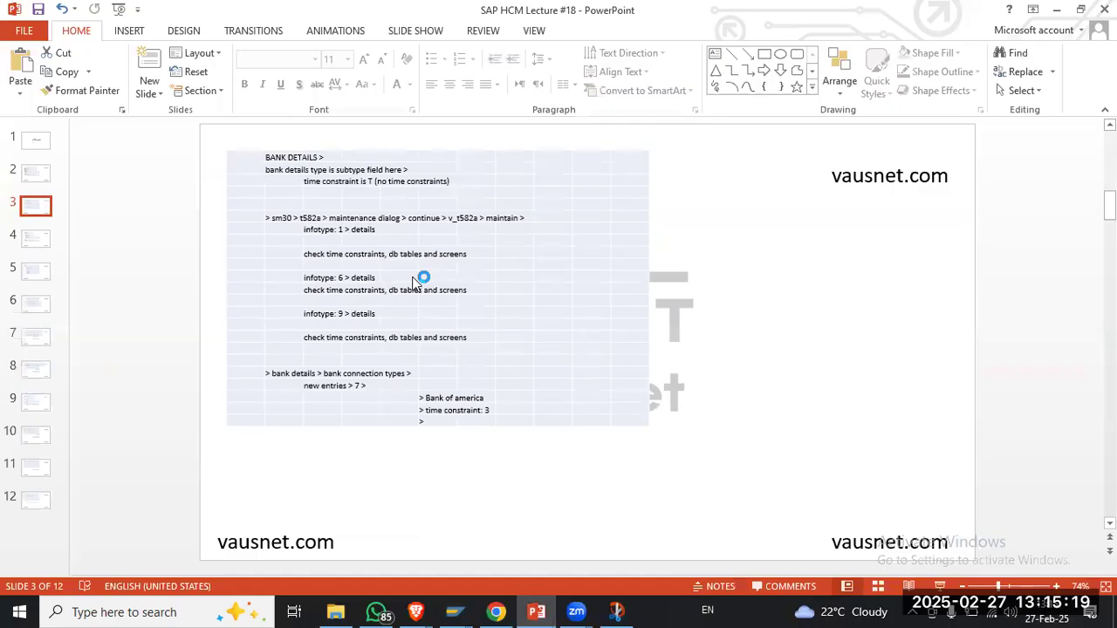
Step: Read the slide 4 notes on eligibility rules, payment methods, the default payment method and infotype 14
click(36, 237)
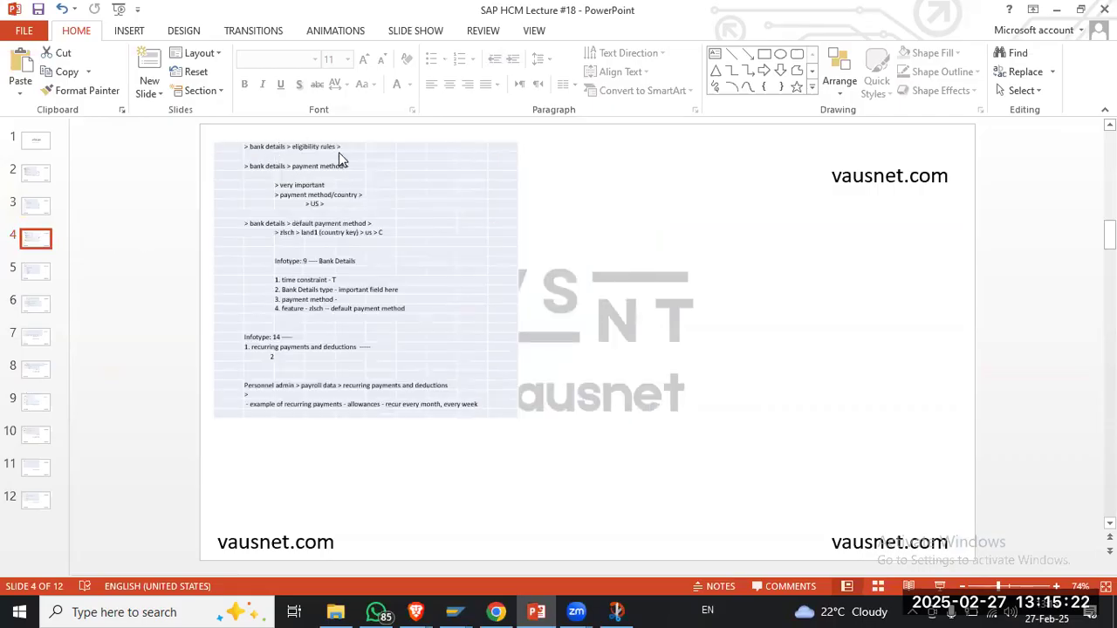
key(alt+Tab)
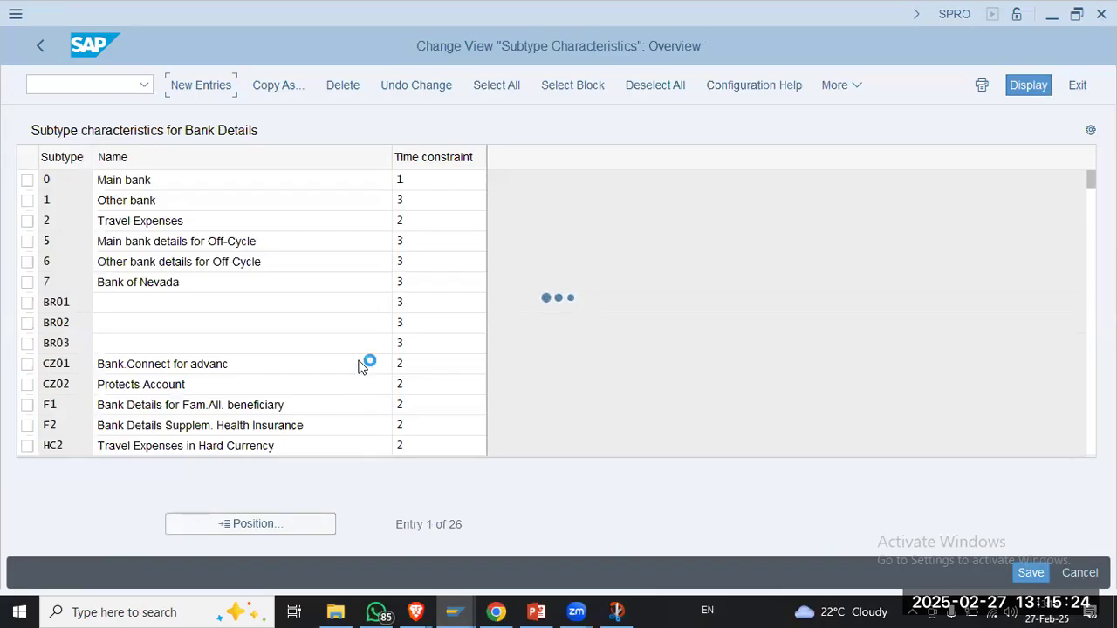
key(alt+Tab)
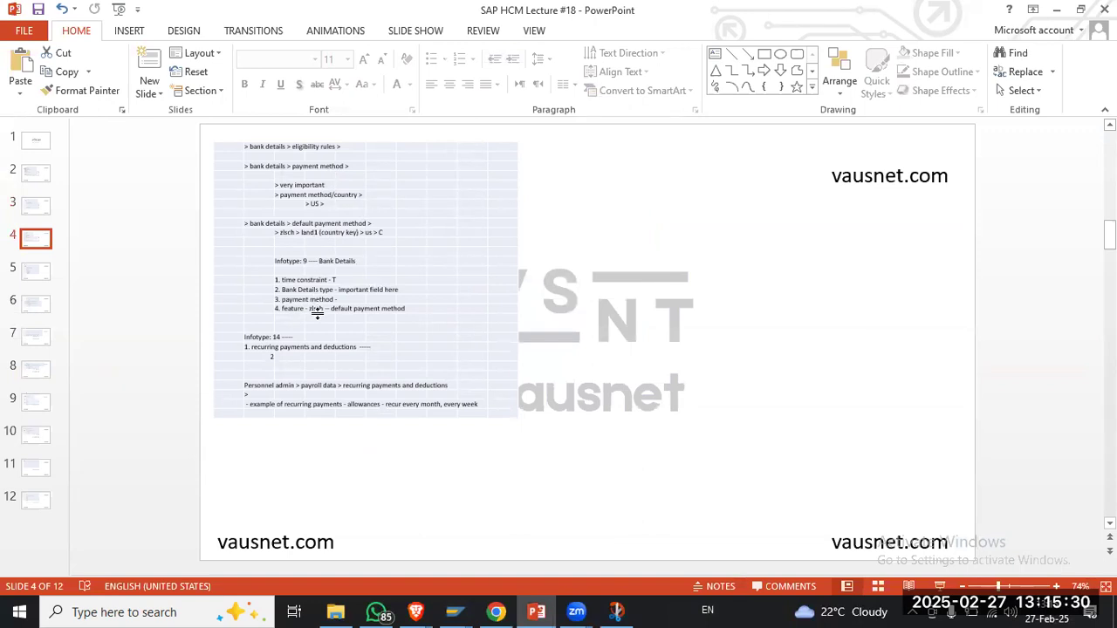
key(alt+Tab)
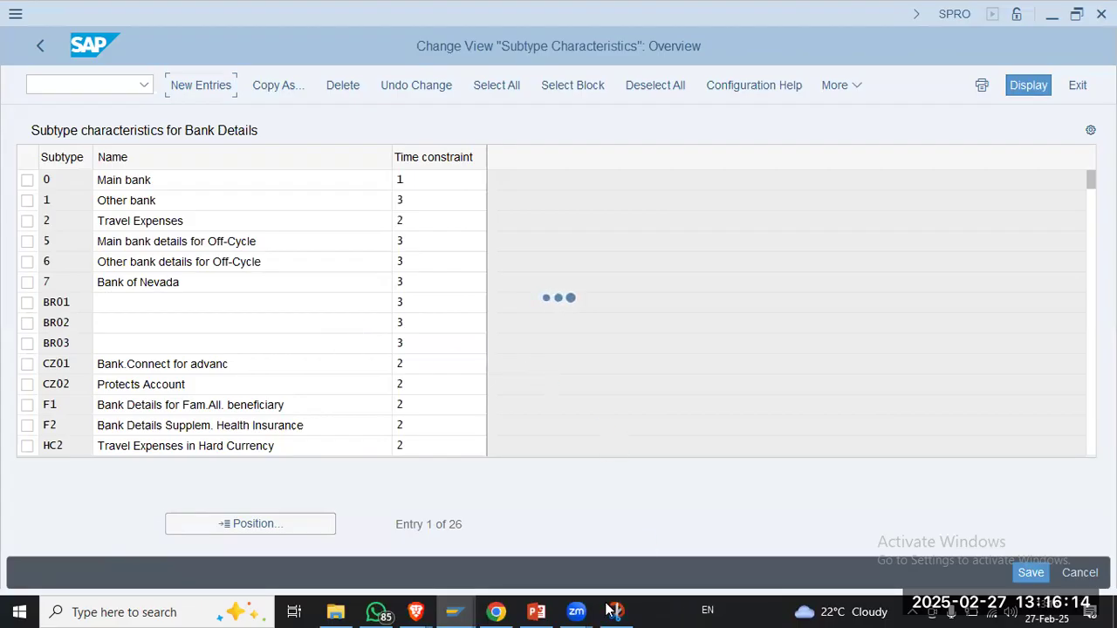
click(536, 612)
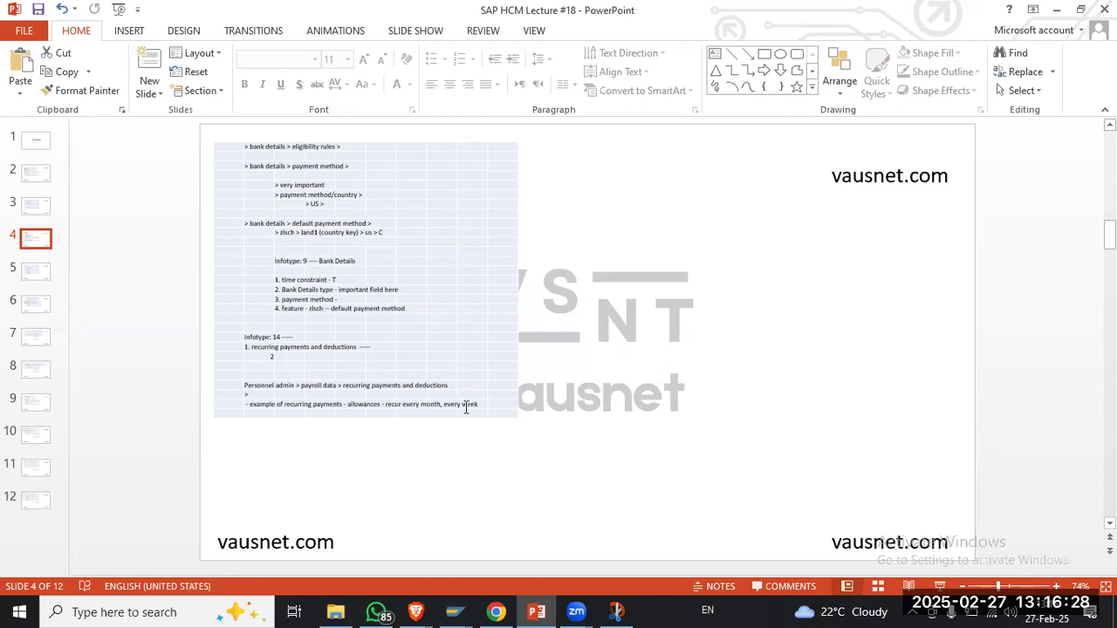
Step: Read the slide 5 notes on infotype 14 and copying wage types M114, M116 and M235
click(39, 272)
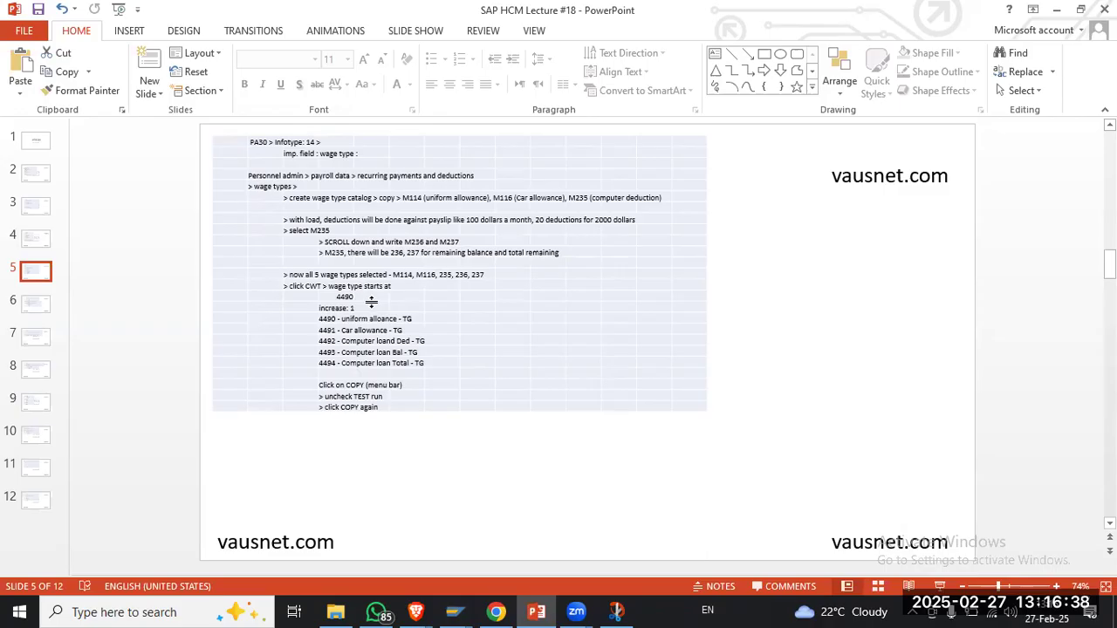
click(537, 611)
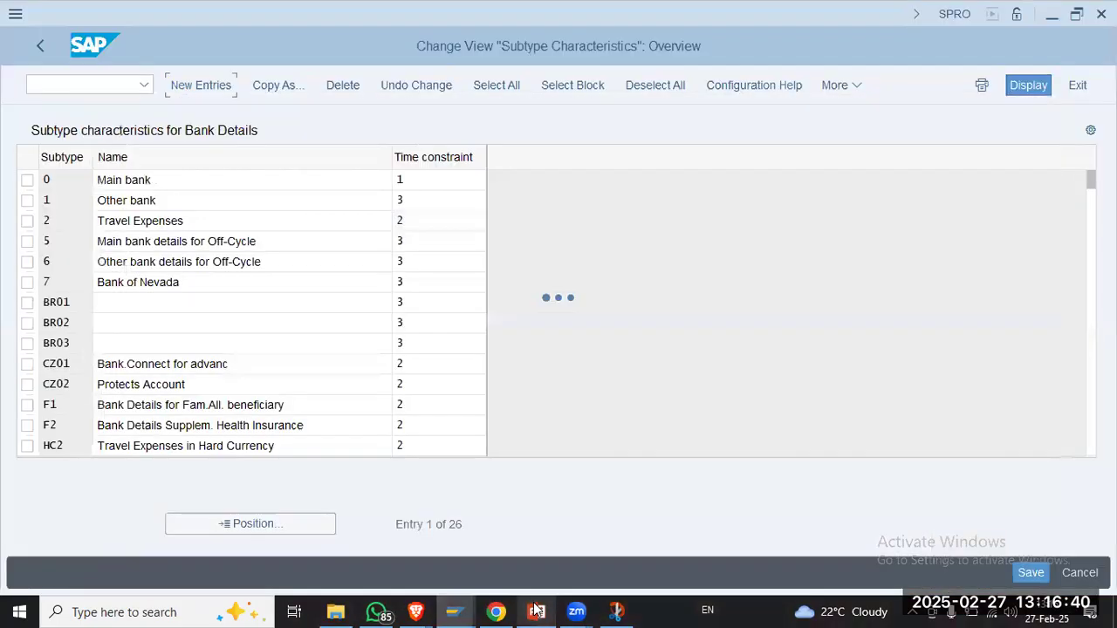
click(536, 611)
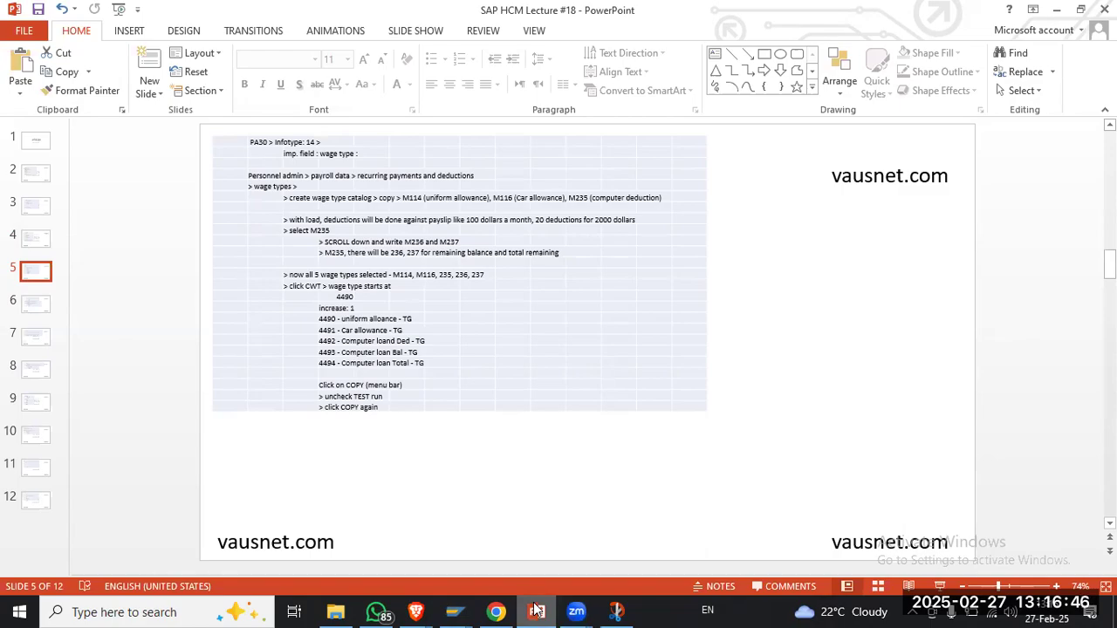
click(537, 611)
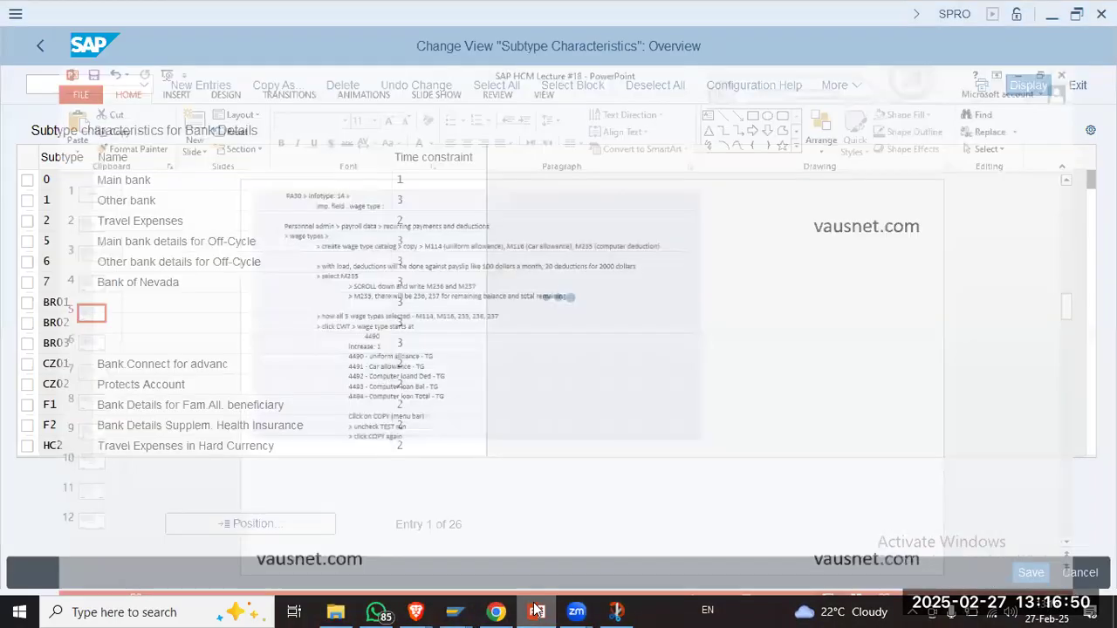
click(536, 611)
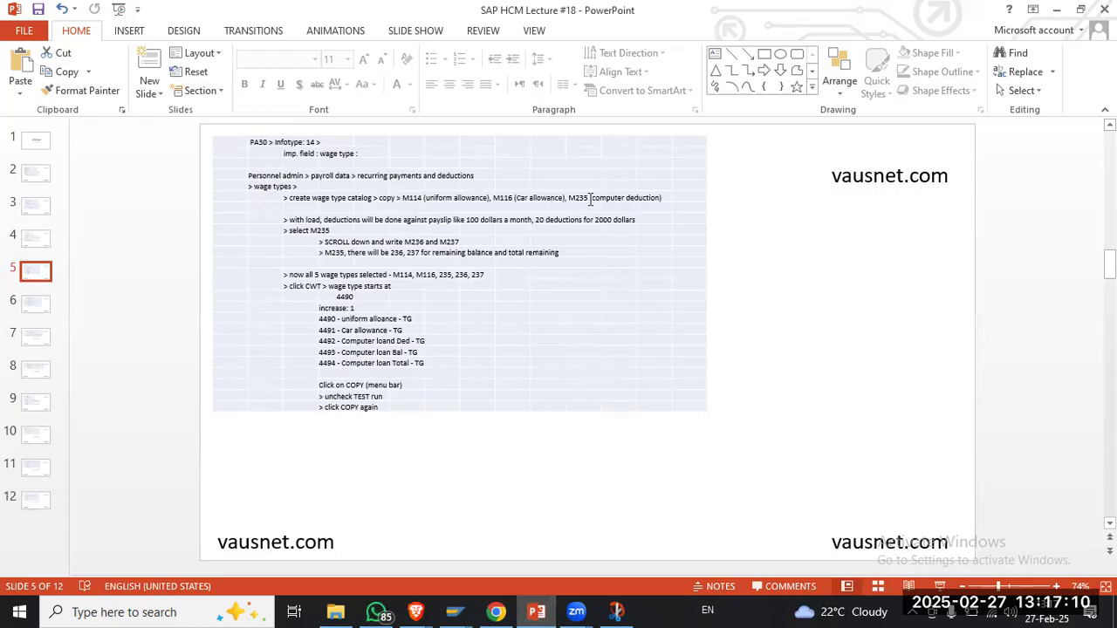
click(537, 611)
Step: Select the first empty subtype of the new entries and recheck the slide 3 notes on bank connection types
click(67, 184)
key(alt+Tab)
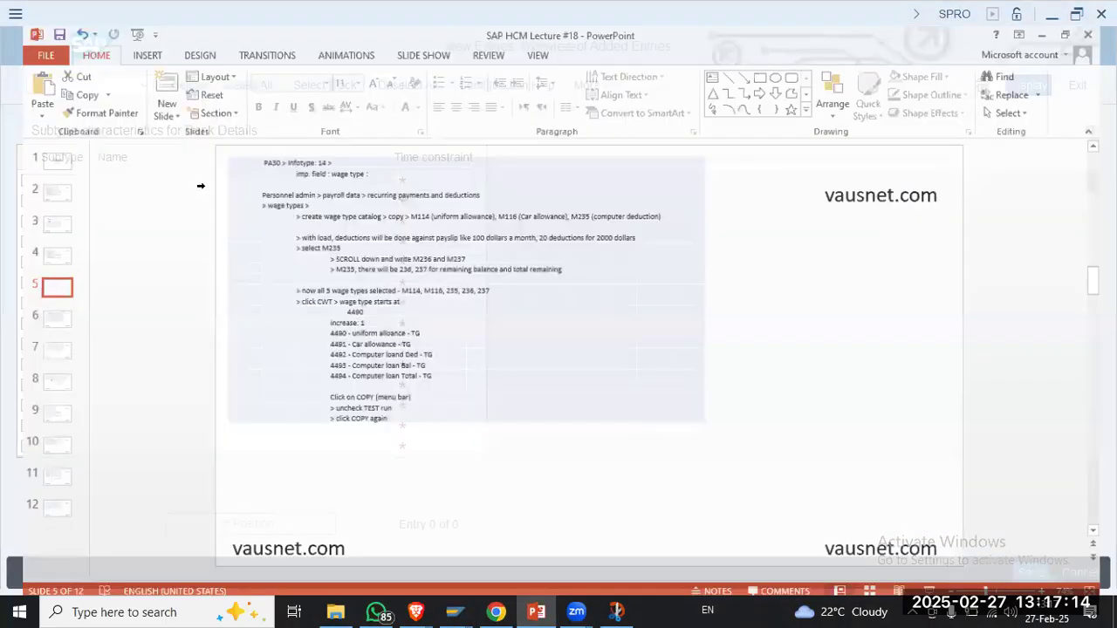
click(22, 237)
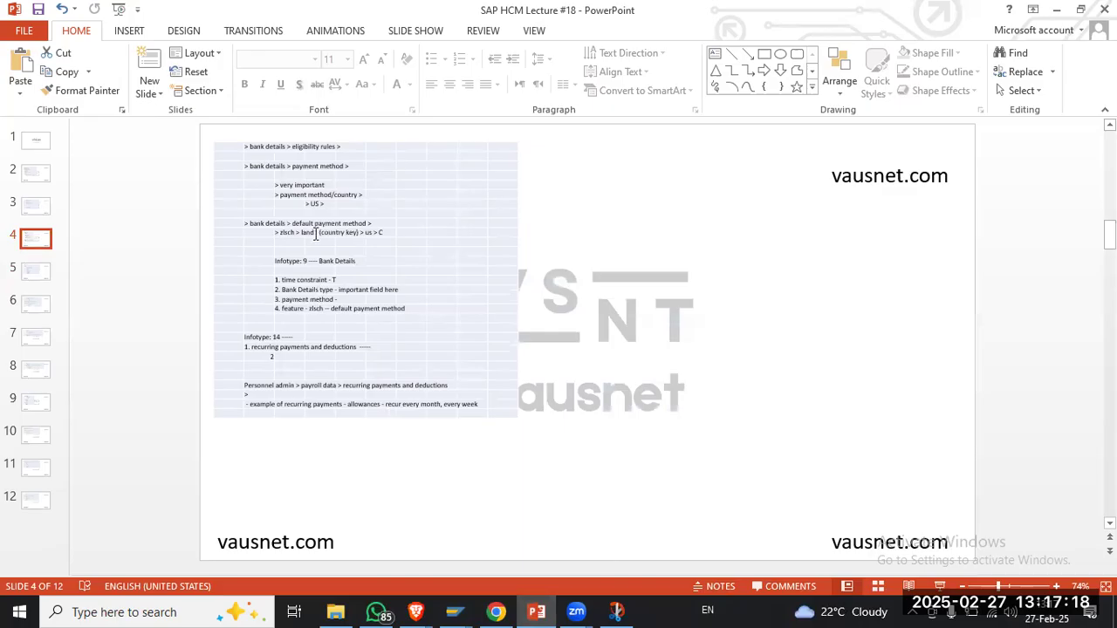
click(22, 217)
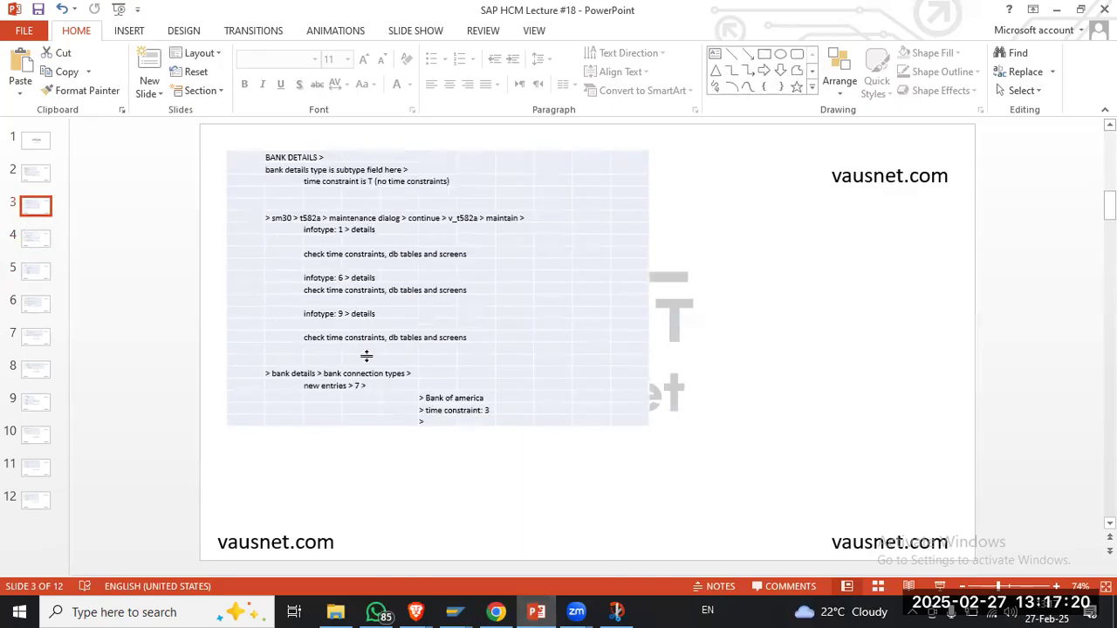
key(alt+Tab)
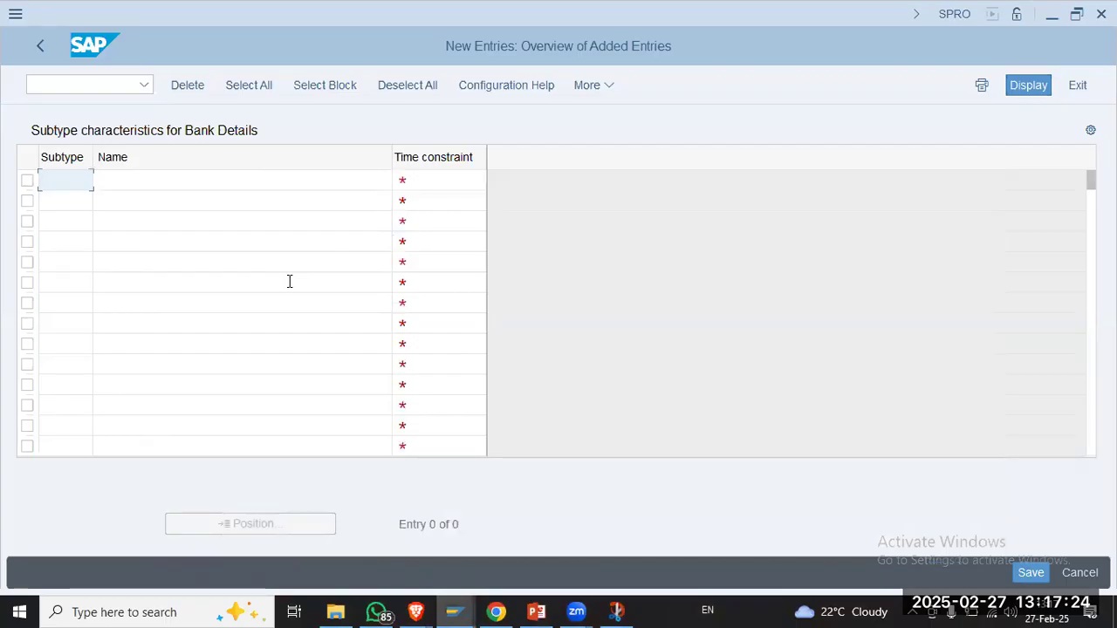
Step: Enter Bank Details subtype 9 named "CALTEX - Bank Address" with time constraint 3
text(9)
key(Tab)
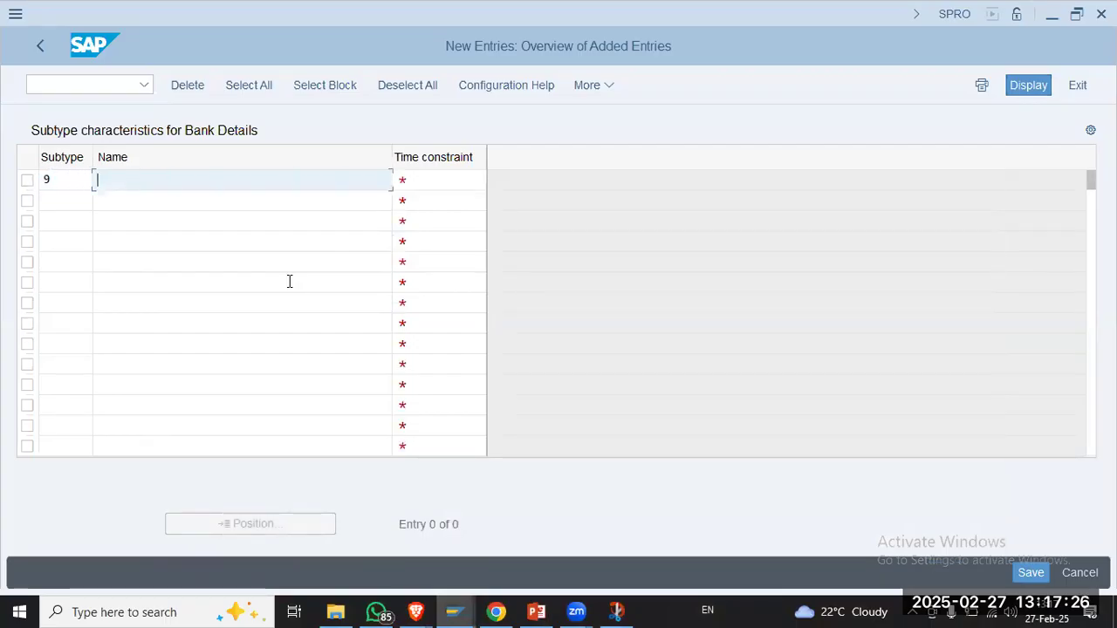
text(CAL)
key(BackSpace)
key(BackSpace)
text(LTEX)
key(BackSpace)
key(BackSpace)
key(BackSpace)
text(ALTEX)
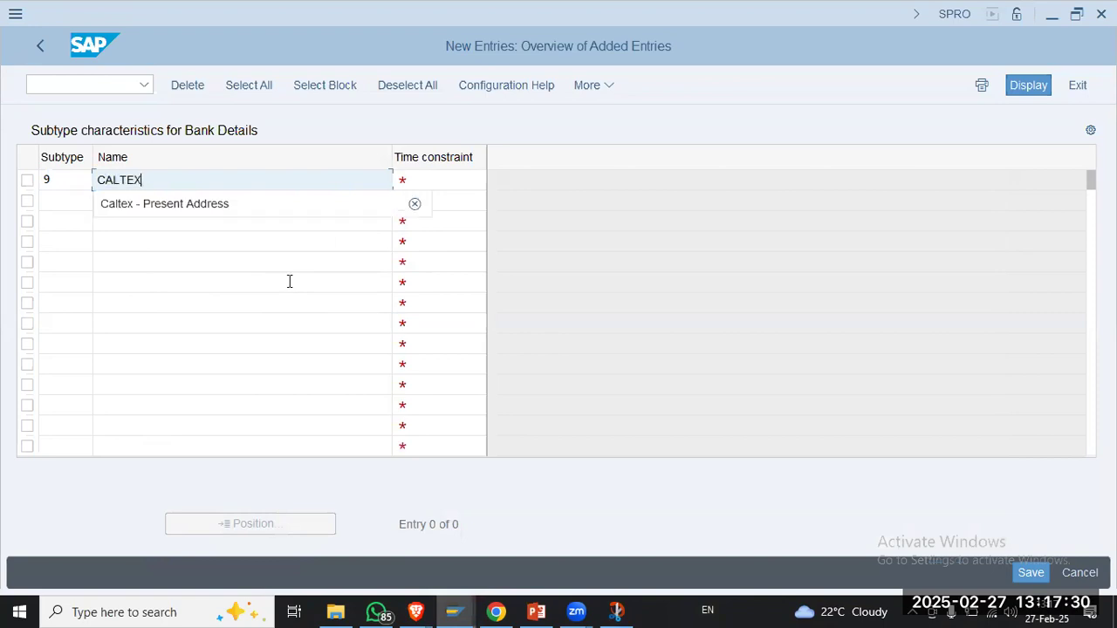
text( - Bank Address)
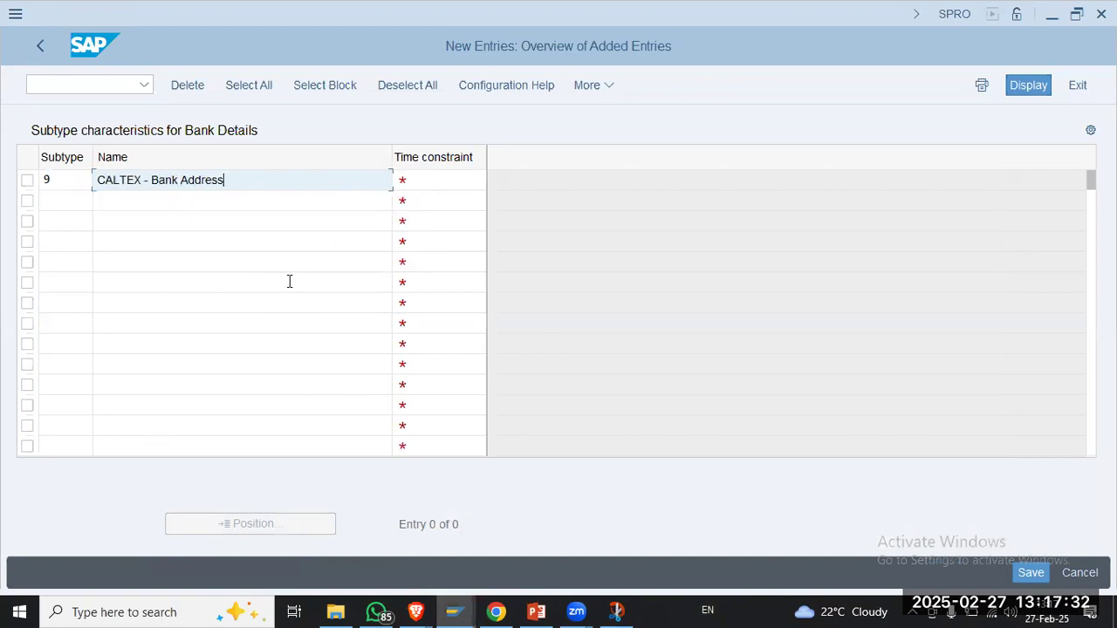
key(Tab)
text(3)
key(Return)
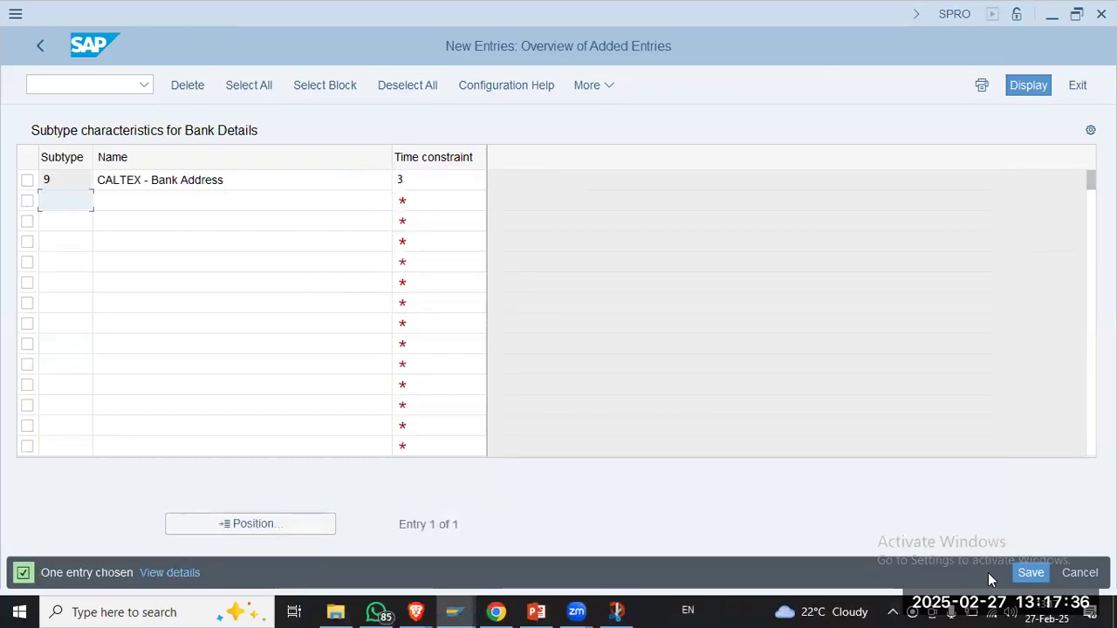
Step: Save the new subtype under the proposed CALTEX - HCM Config customizing request, checking the slide 4 notes meanwhile, and return to the subtype overview
click(1031, 573)
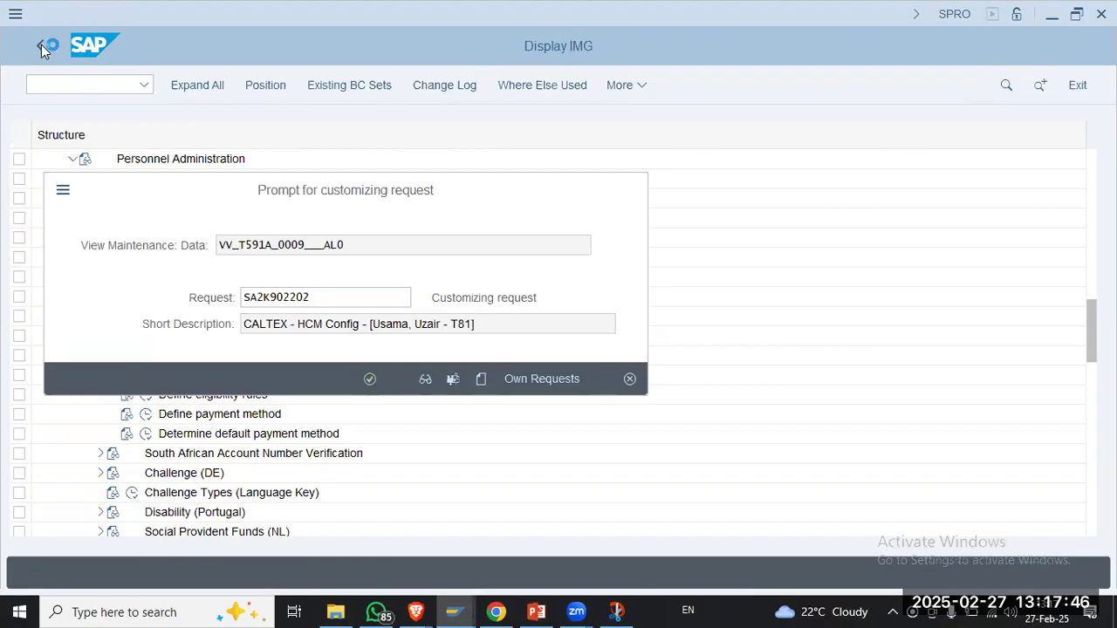
key(alt+Tab)
click(32, 240)
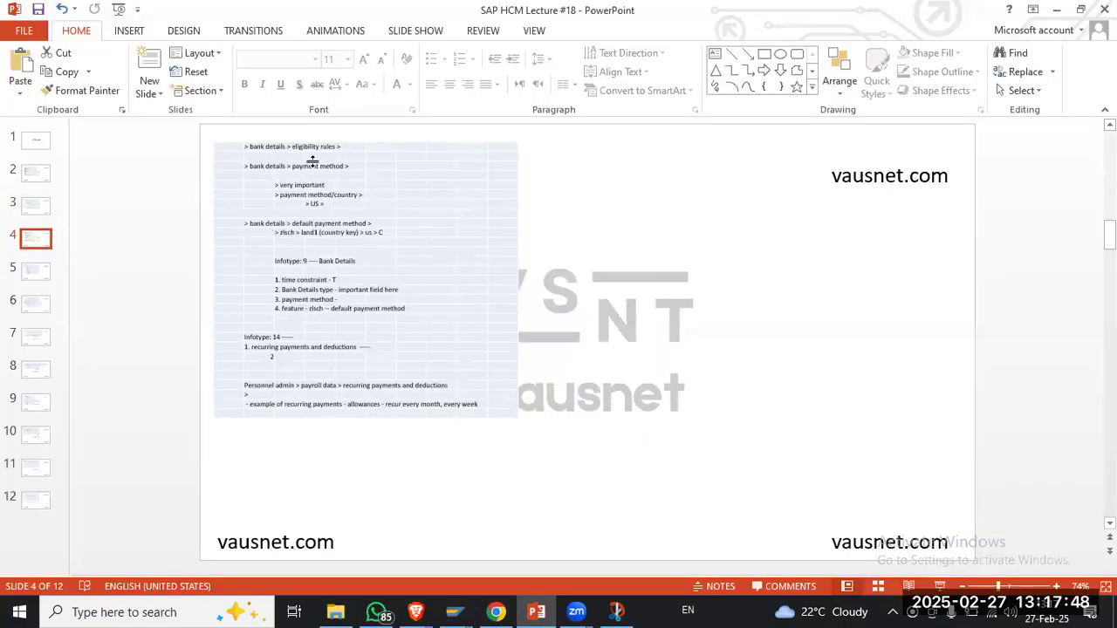
key(alt+Tab)
click(369, 377)
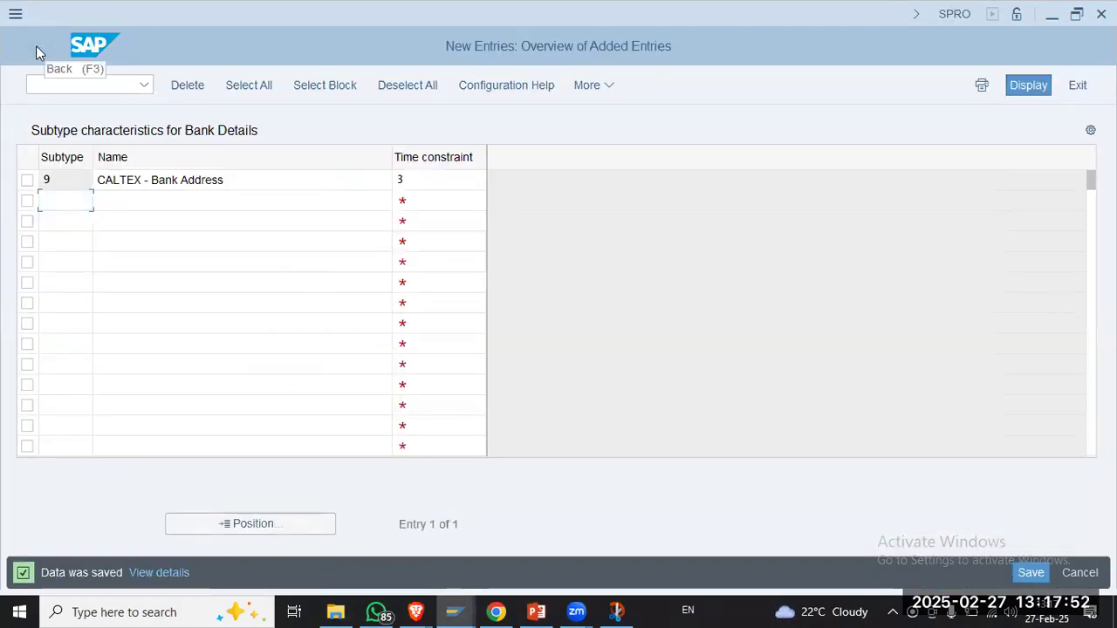
click(36, 51)
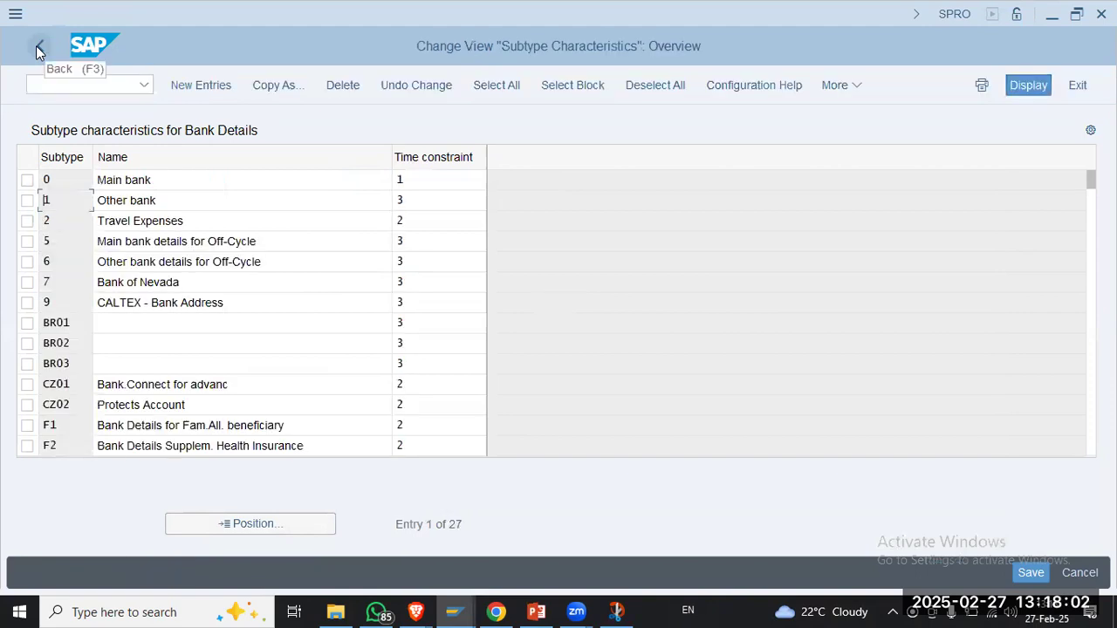
Step: Review the Bank Details eligibility rules by expanding the USA and otherwise nodes of feature DTAEL, and return to the implementation guide
click(37, 47)
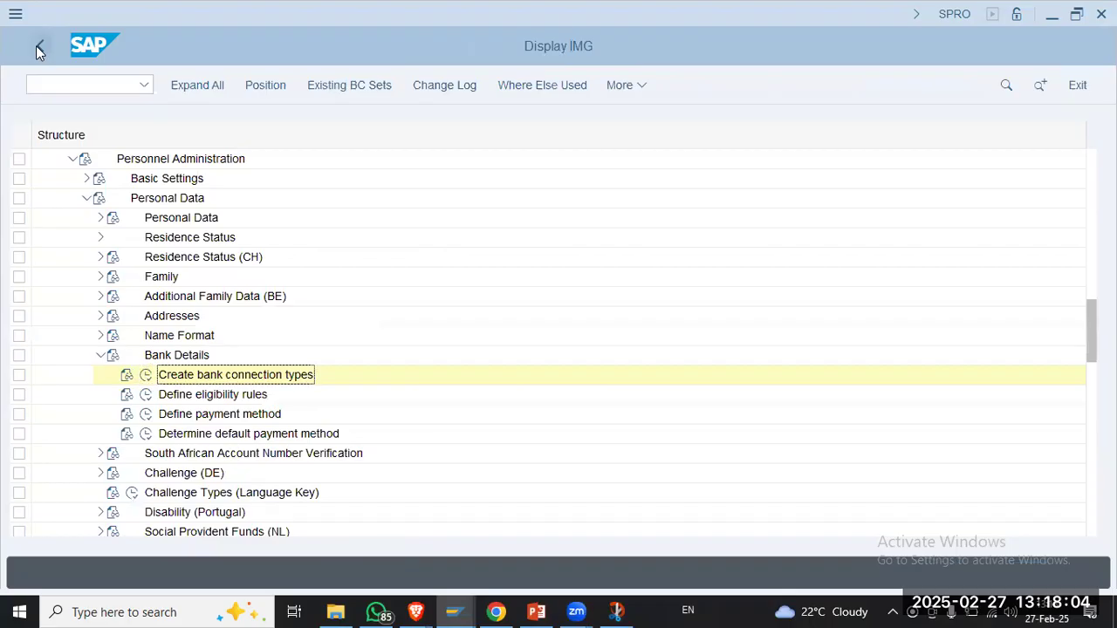
click(146, 395)
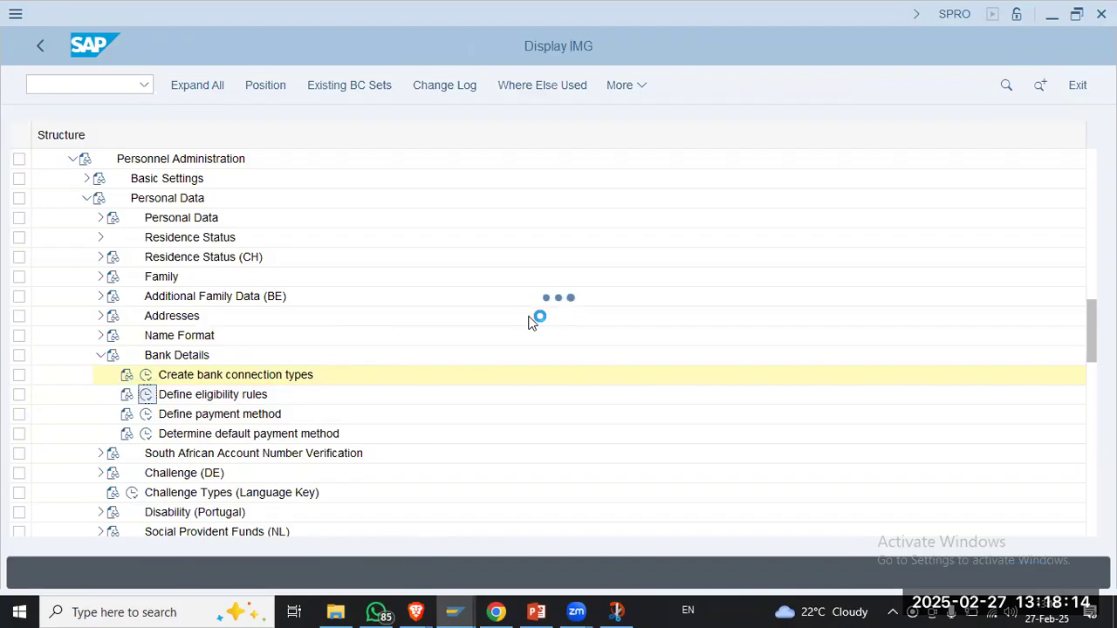
click(75, 230)
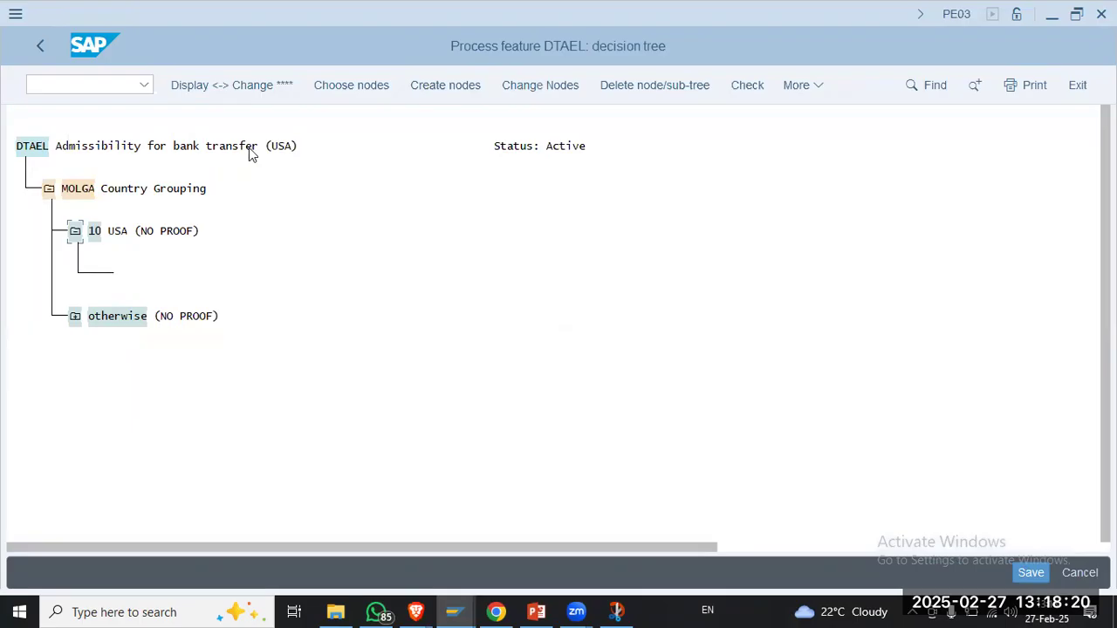
click(75, 316)
click(116, 359)
click(48, 52)
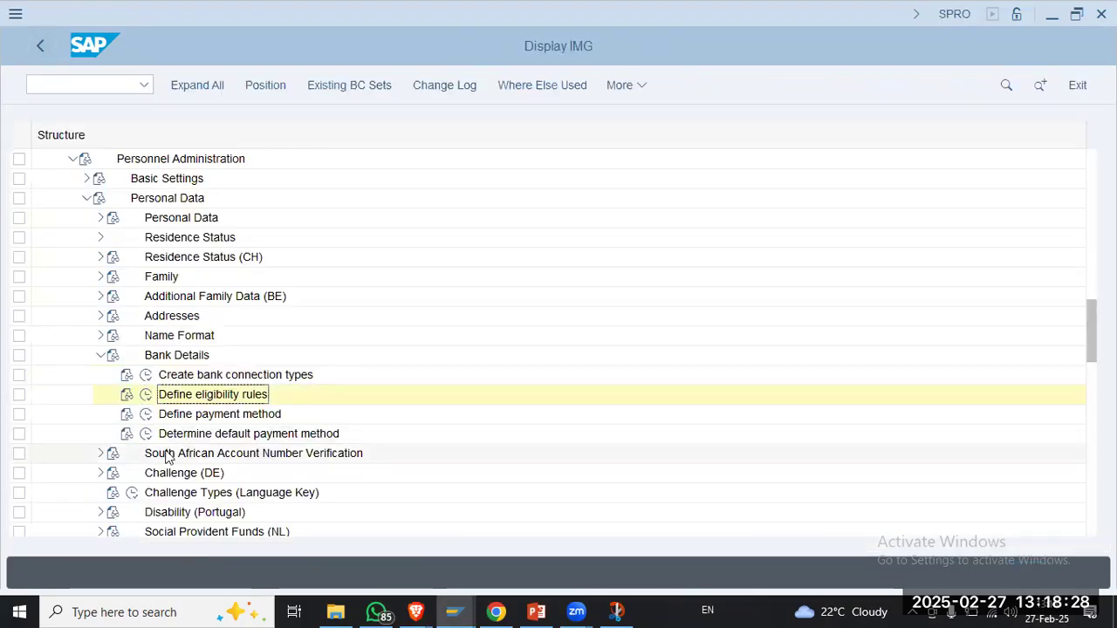
Step: Review the payment methods per company code and per country under Define payment method, positioning the country list at US
click(146, 416)
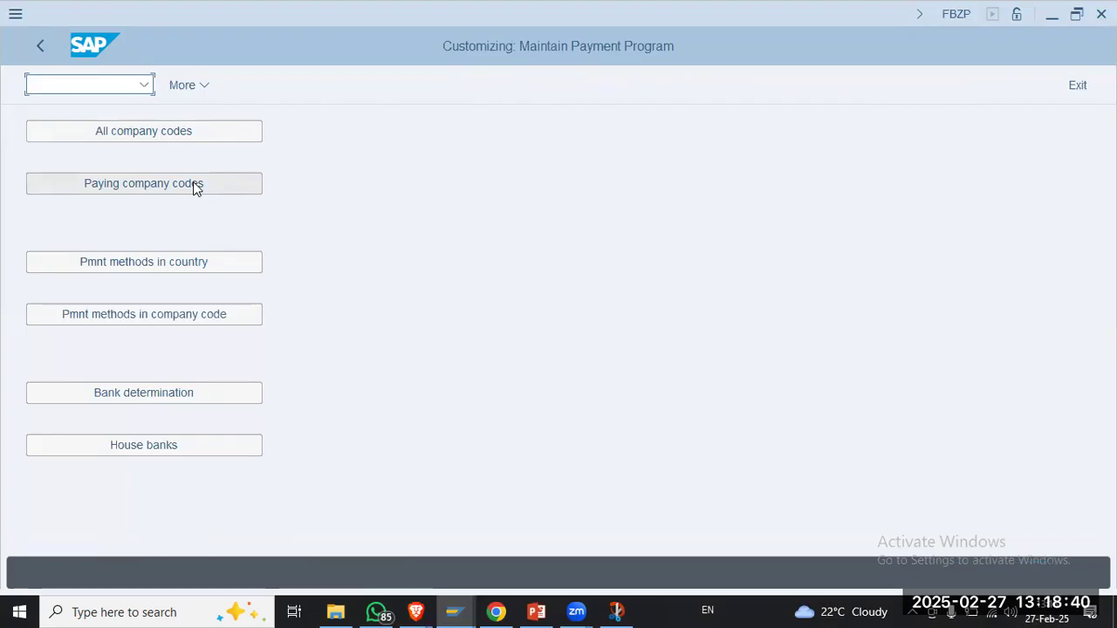
click(182, 318)
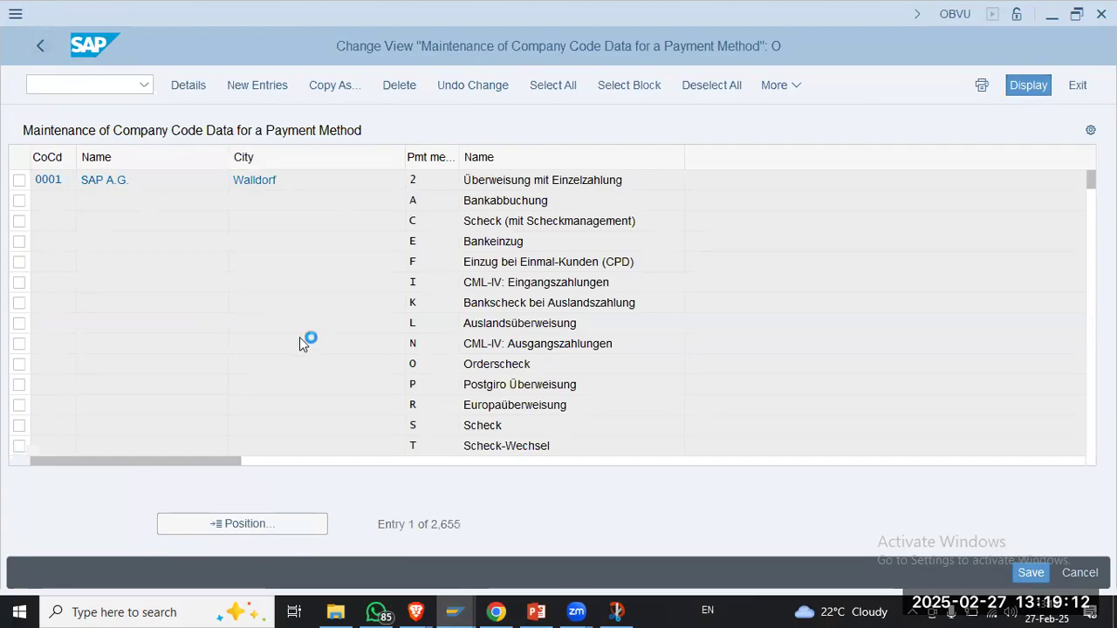
click(194, 271)
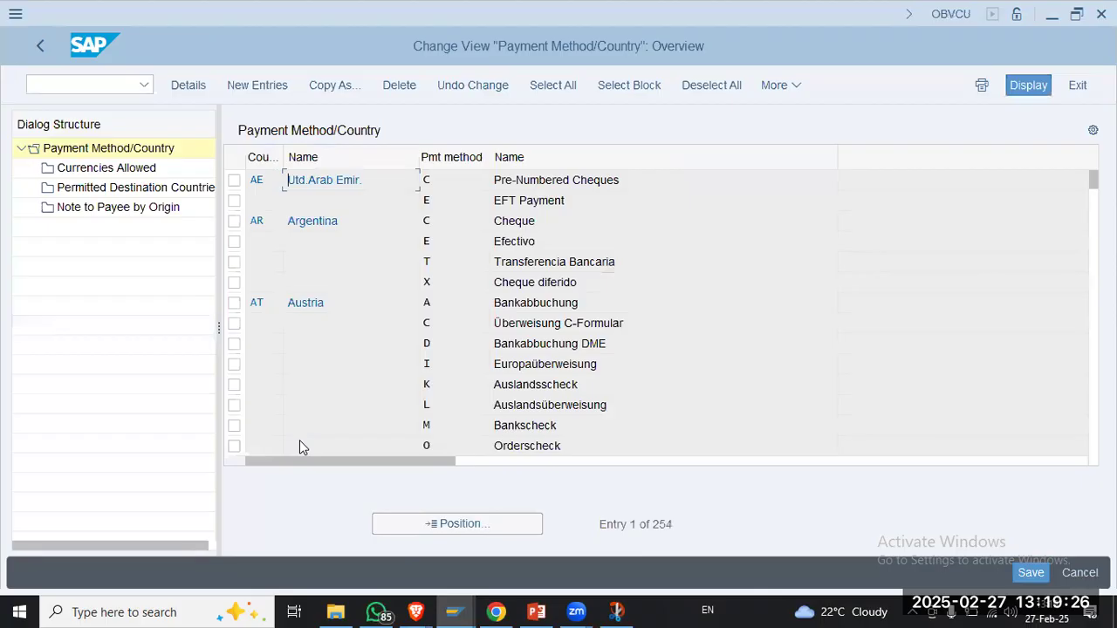
click(397, 524)
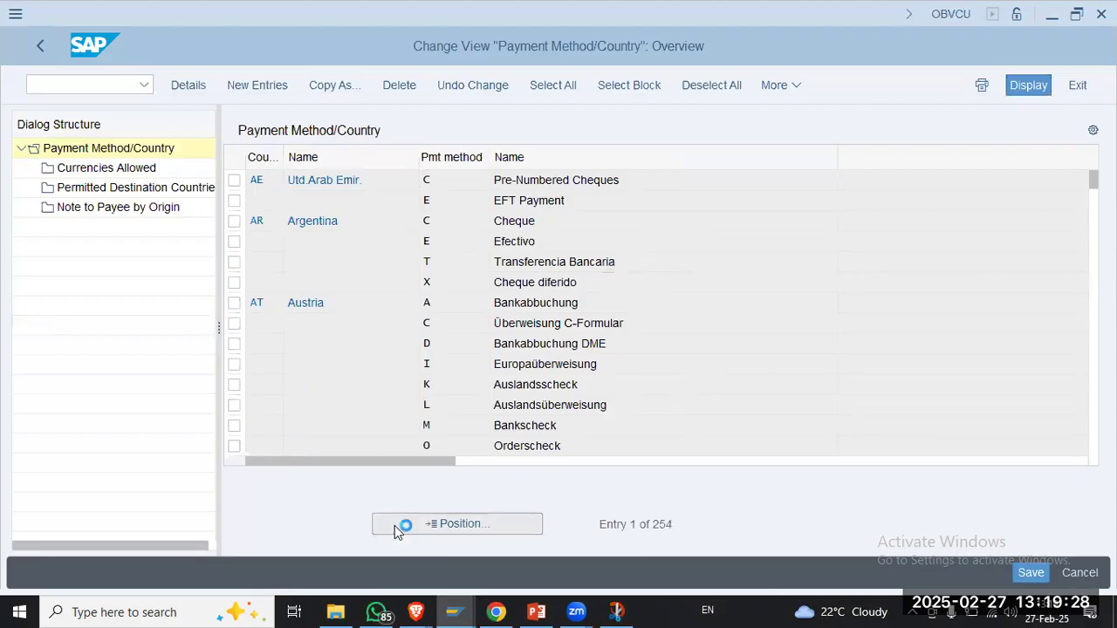
text(us)
key(Return)
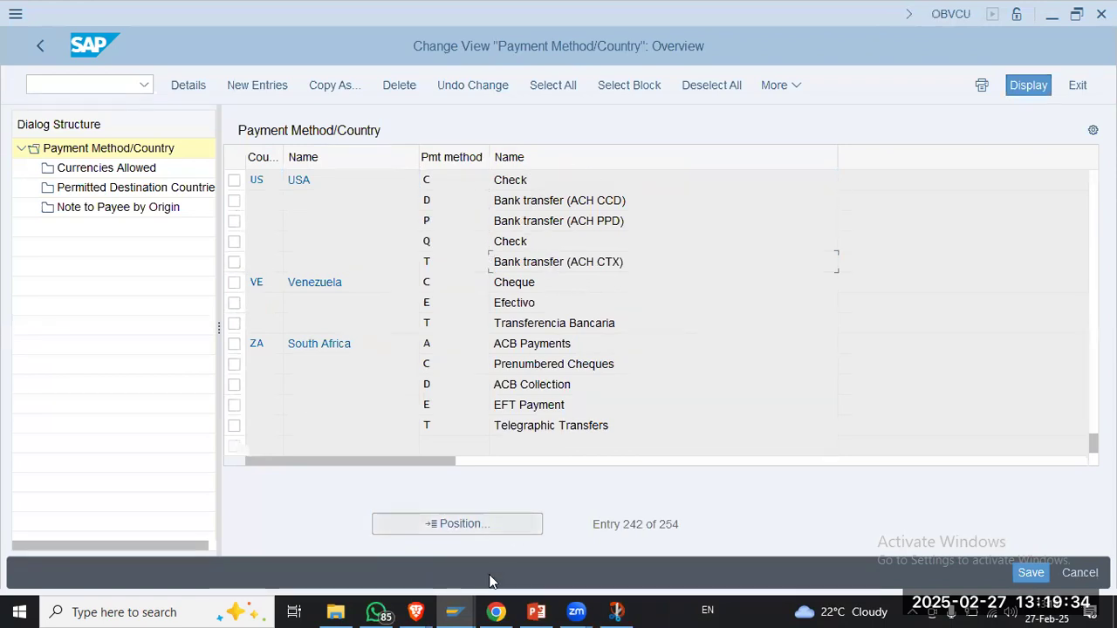
Step: Check the slide 4 notes on payment methods and return from the payment program customizing to the implementation guide
click(536, 611)
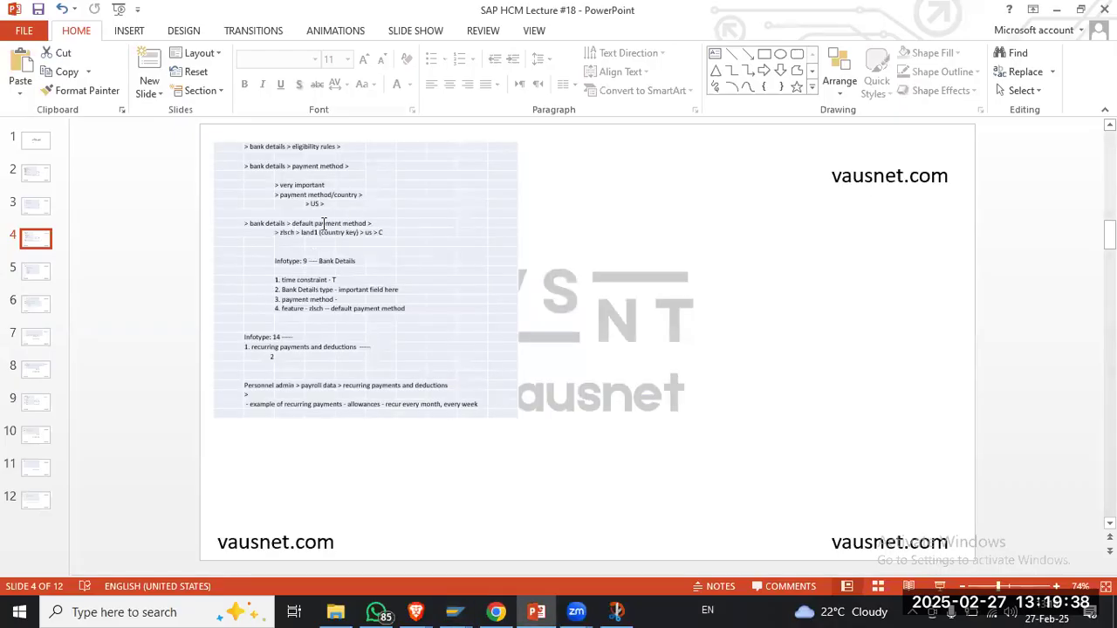
key(alt+Tab)
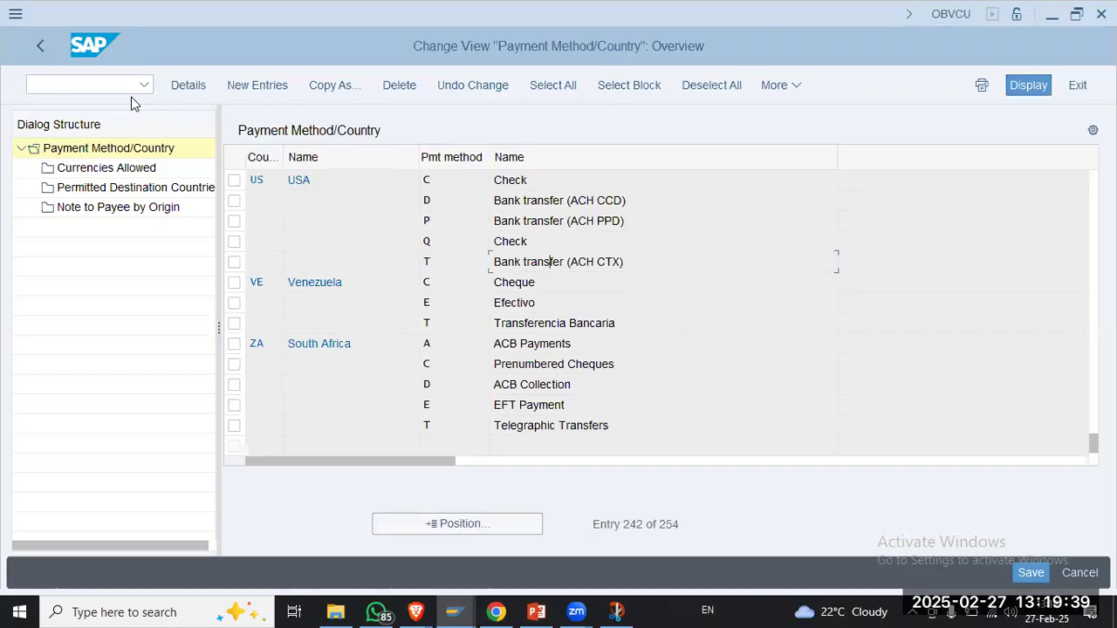
click(42, 48)
click(42, 48)
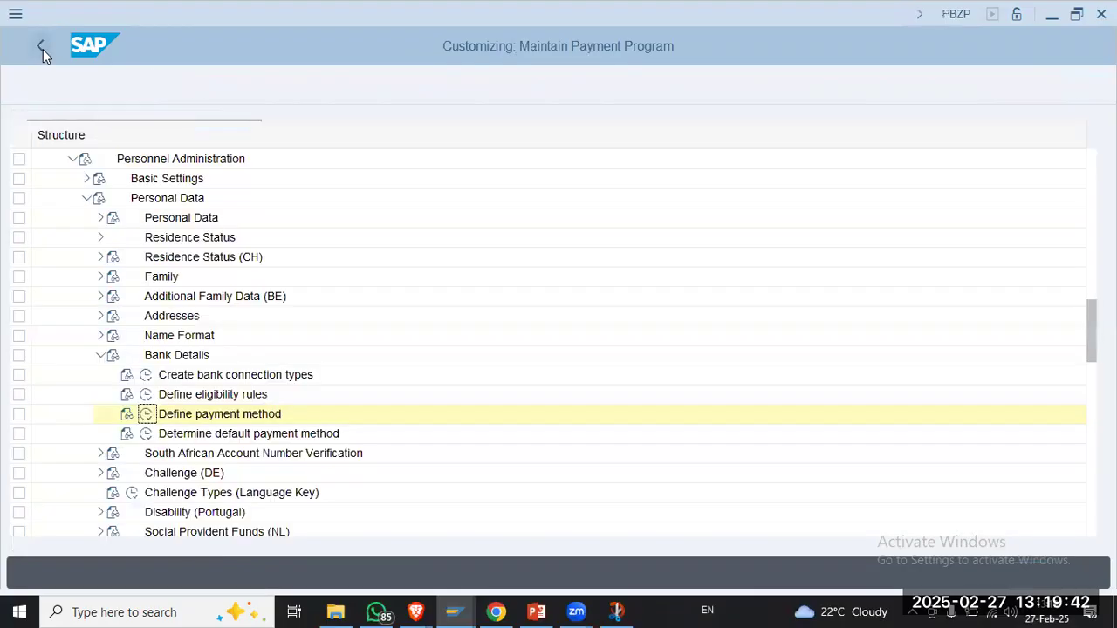
Step: Open the decision tree of feature ZLSCH for the default payment method, comparing it with the slide 4 notes
key(alt+Tab)
key(alt+Tab)
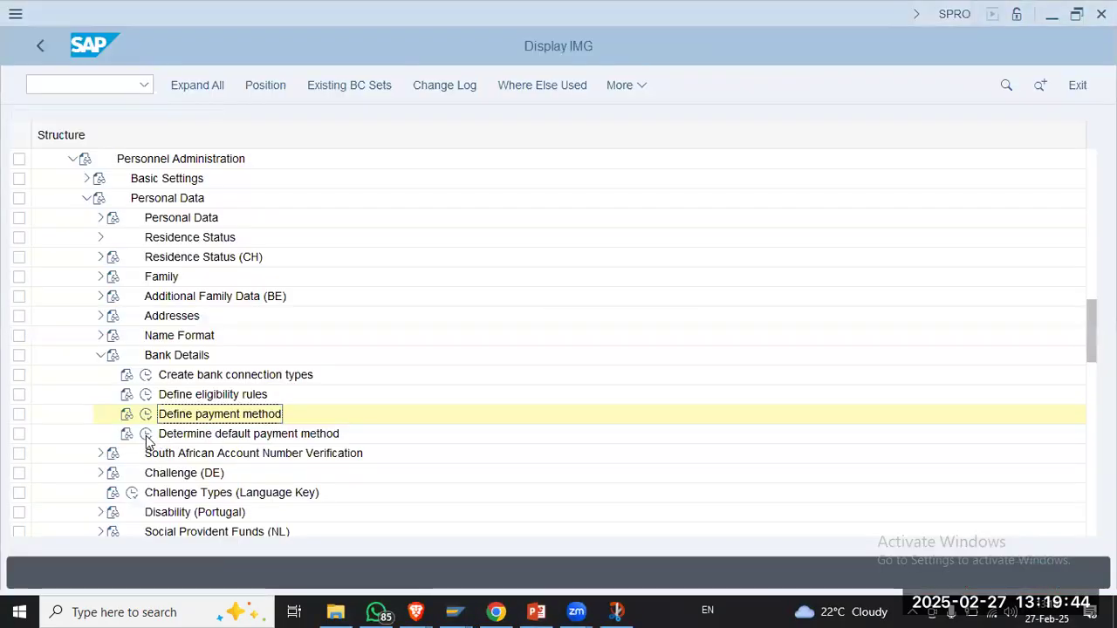
click(146, 435)
key(alt+Tab)
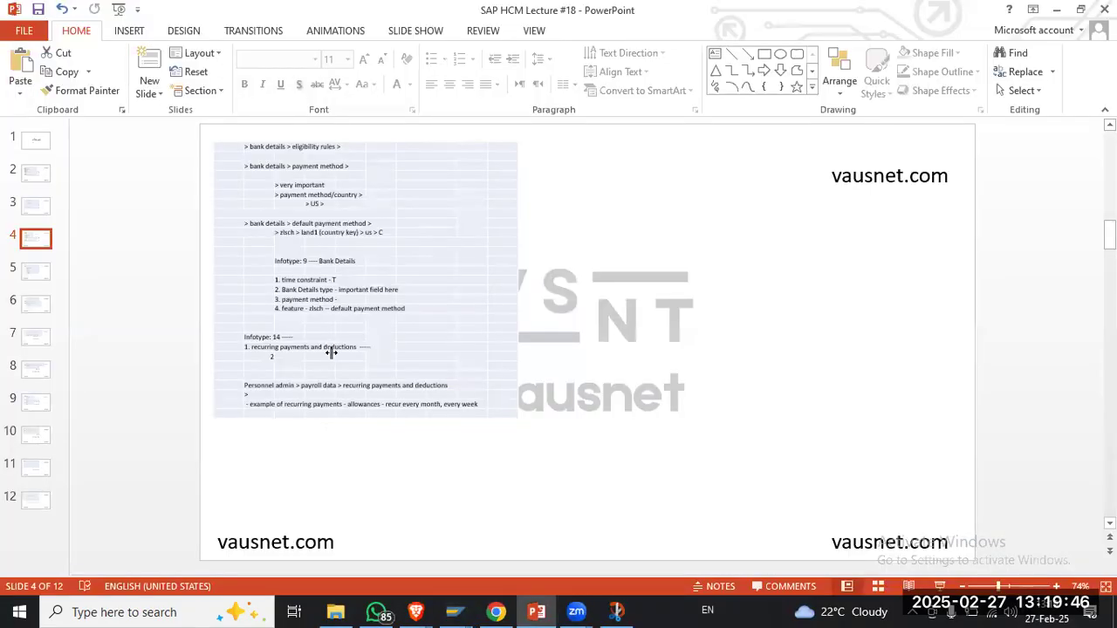
key(alt+Tab)
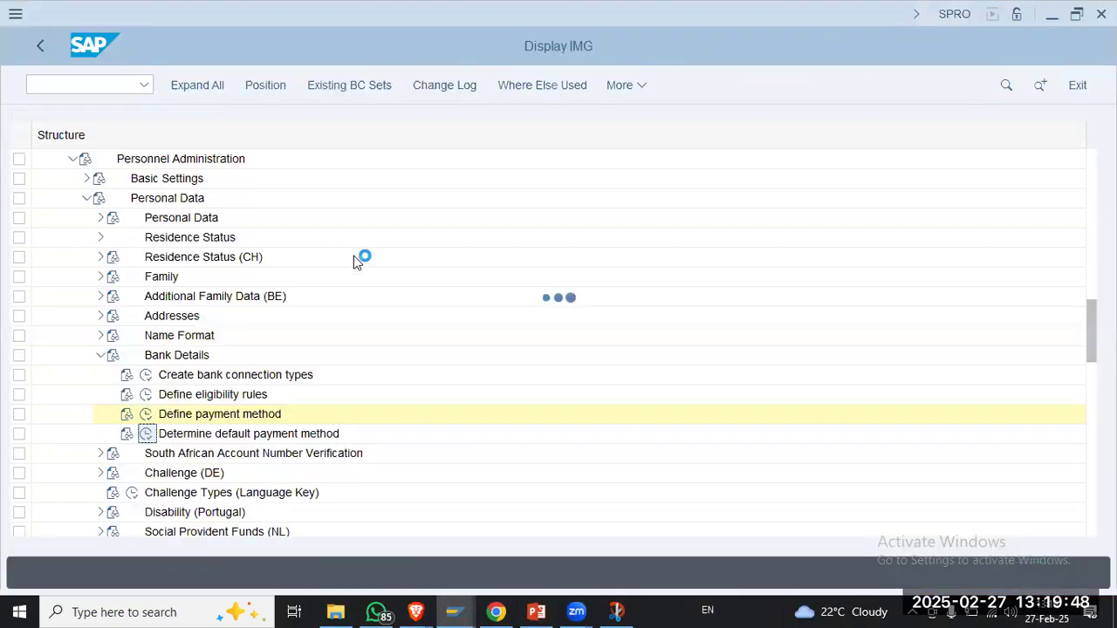
key(alt+Tab)
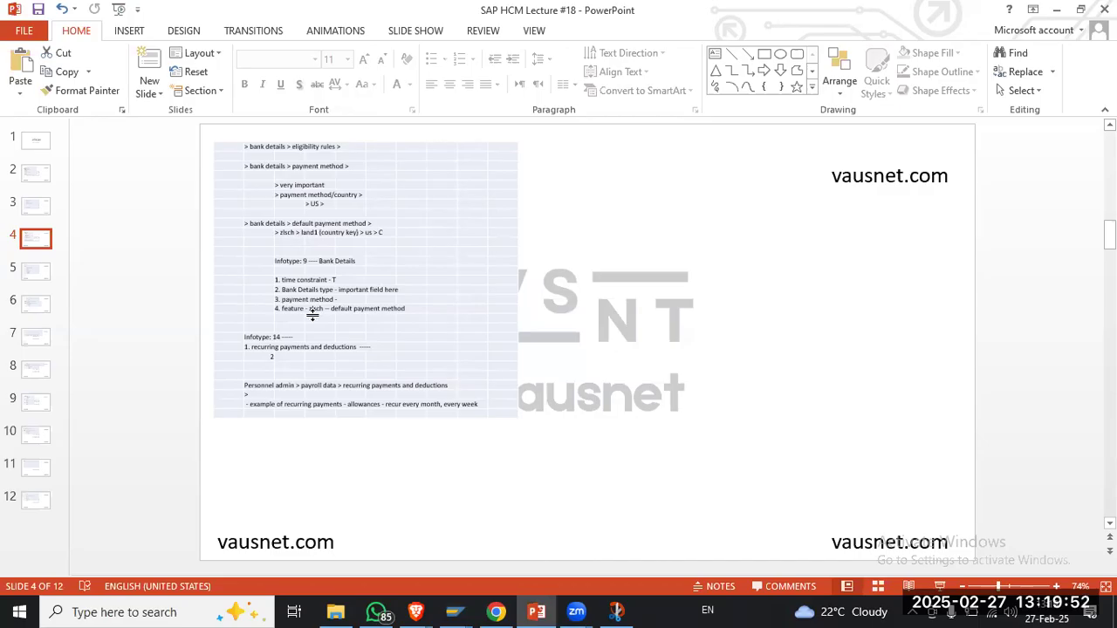
key(alt+Tab)
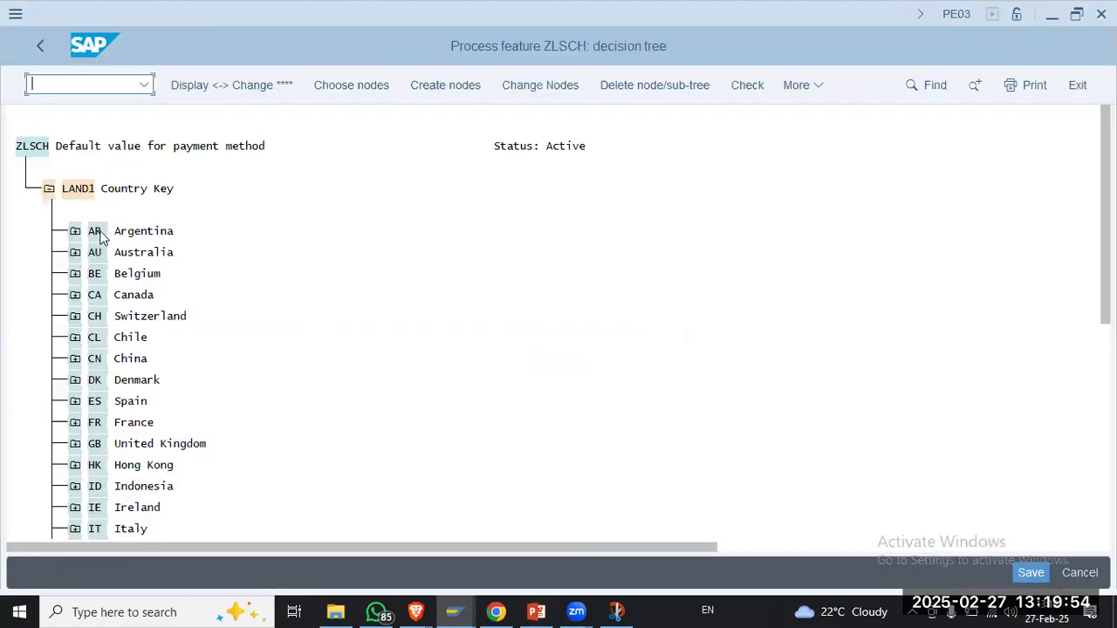